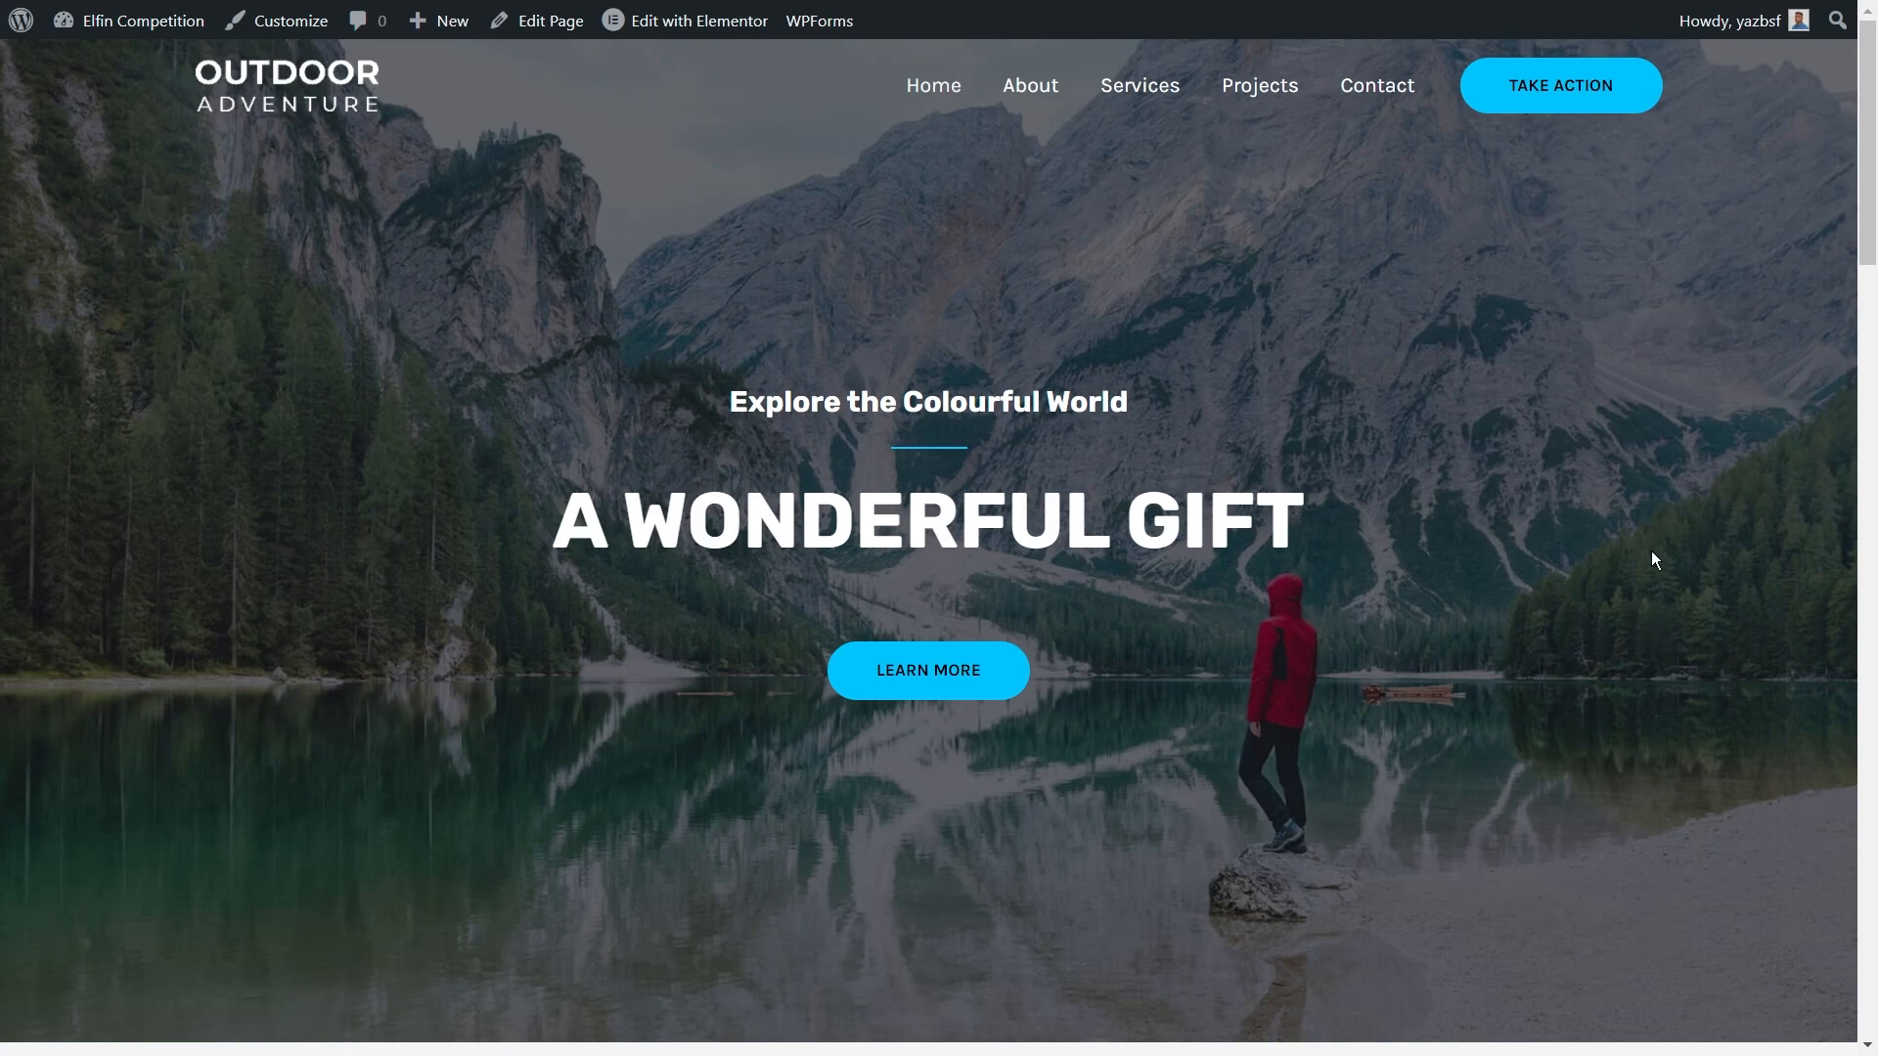
- Look through the Outdoor Adventure home page, from the hero banner to the Upcoming Tours & Destination gallery
scroll(1669, 483, "down", 3)
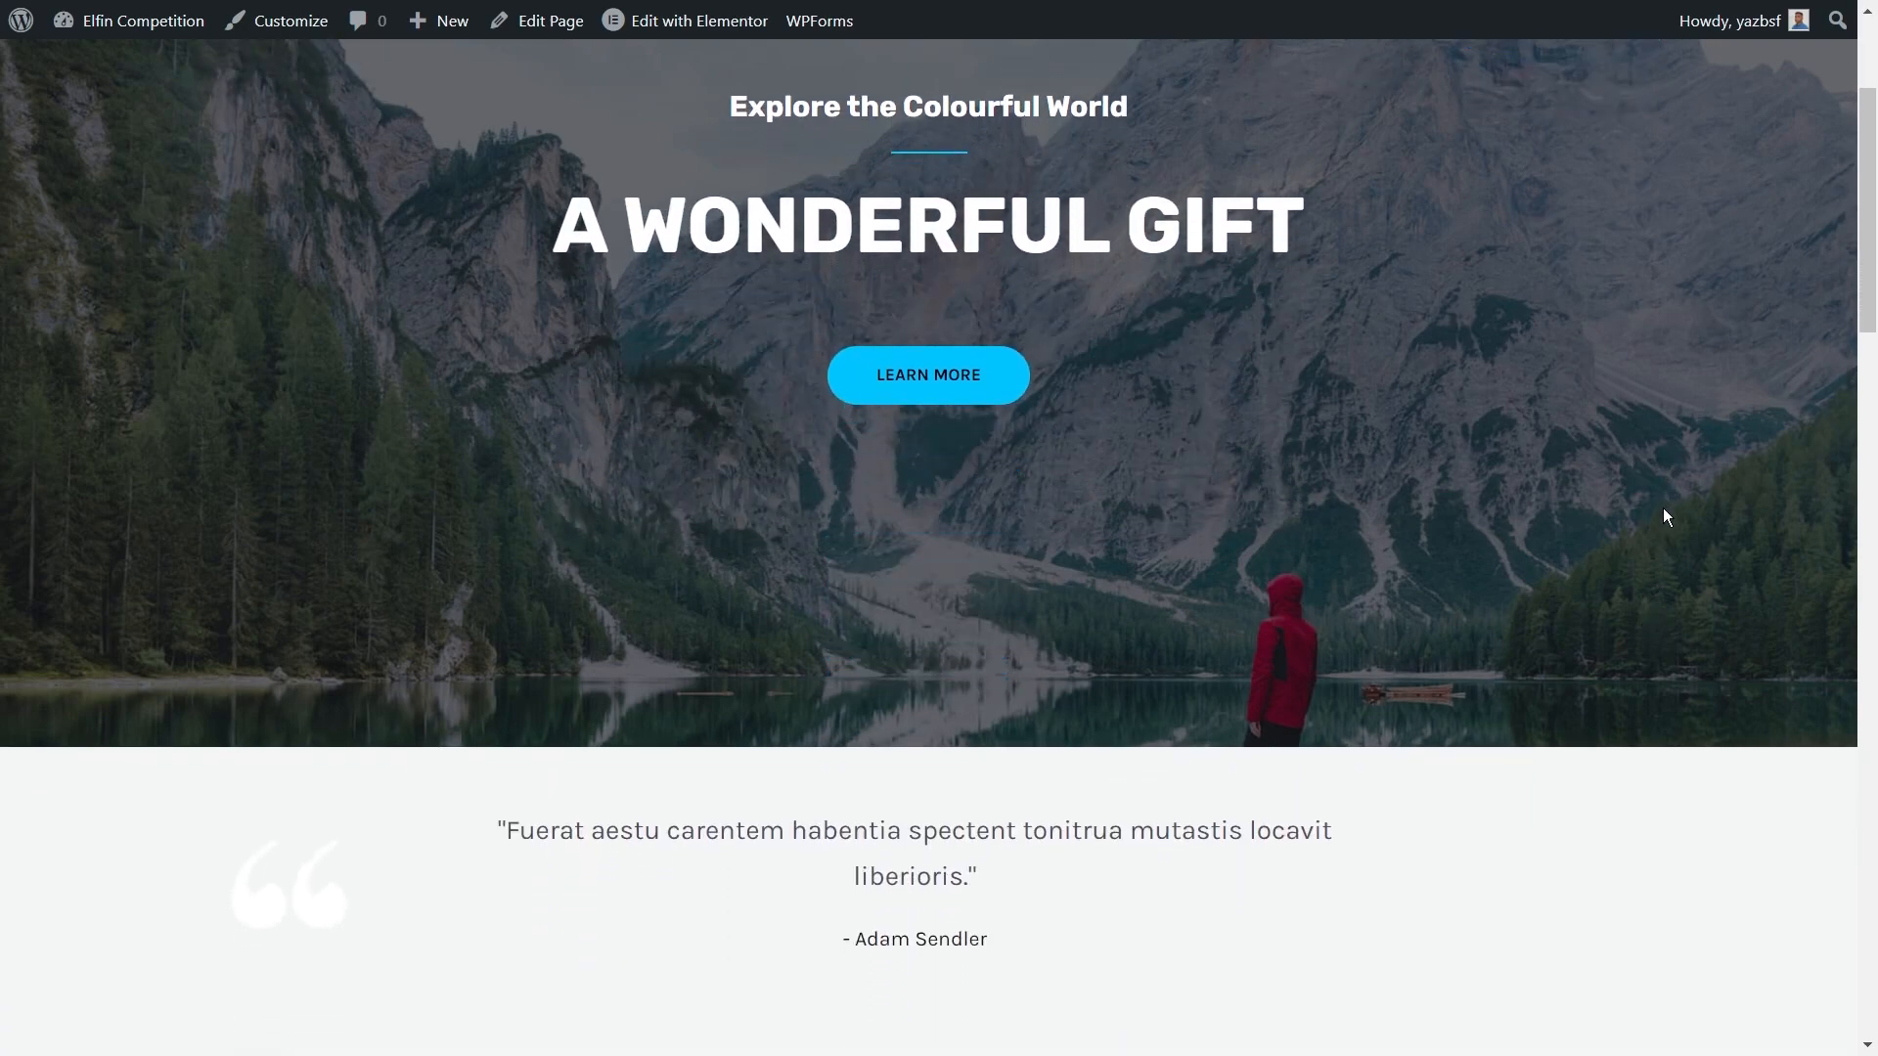
scroll(1663, 510, "down", 6)
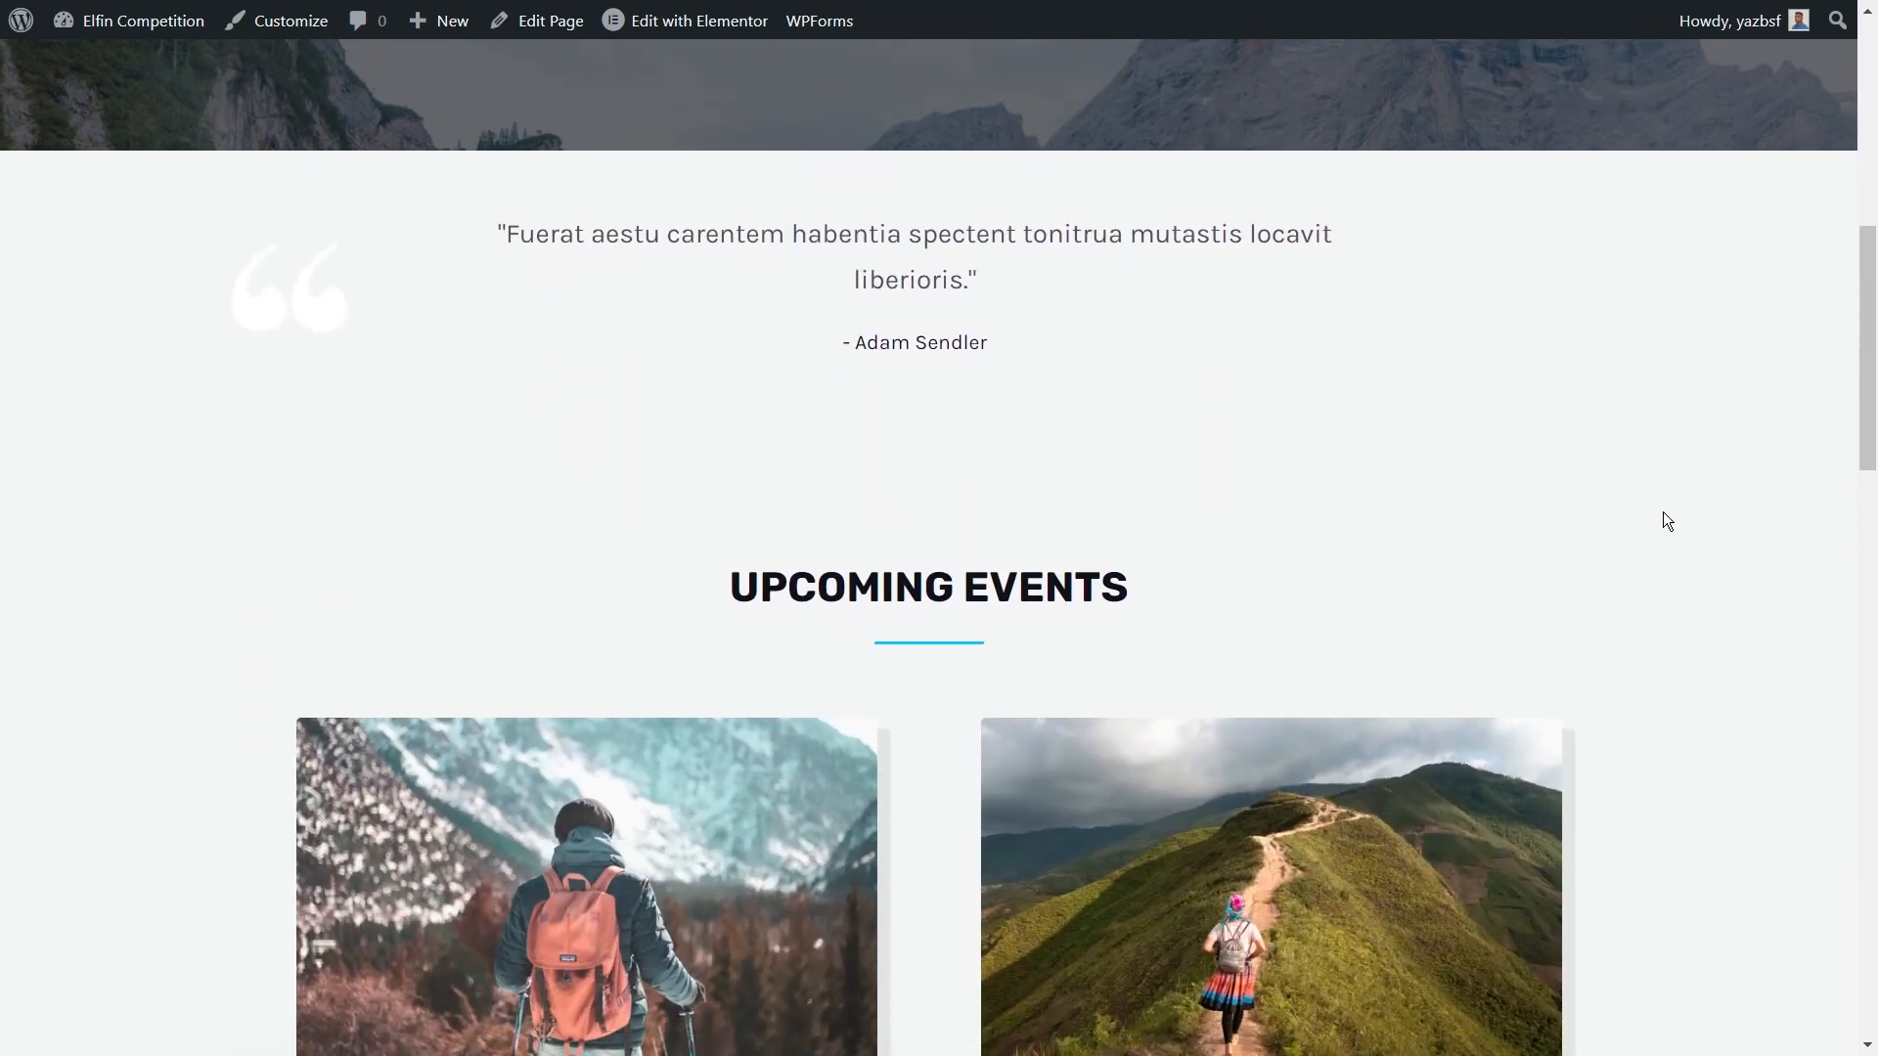
scroll(1665, 519, "down", 8)
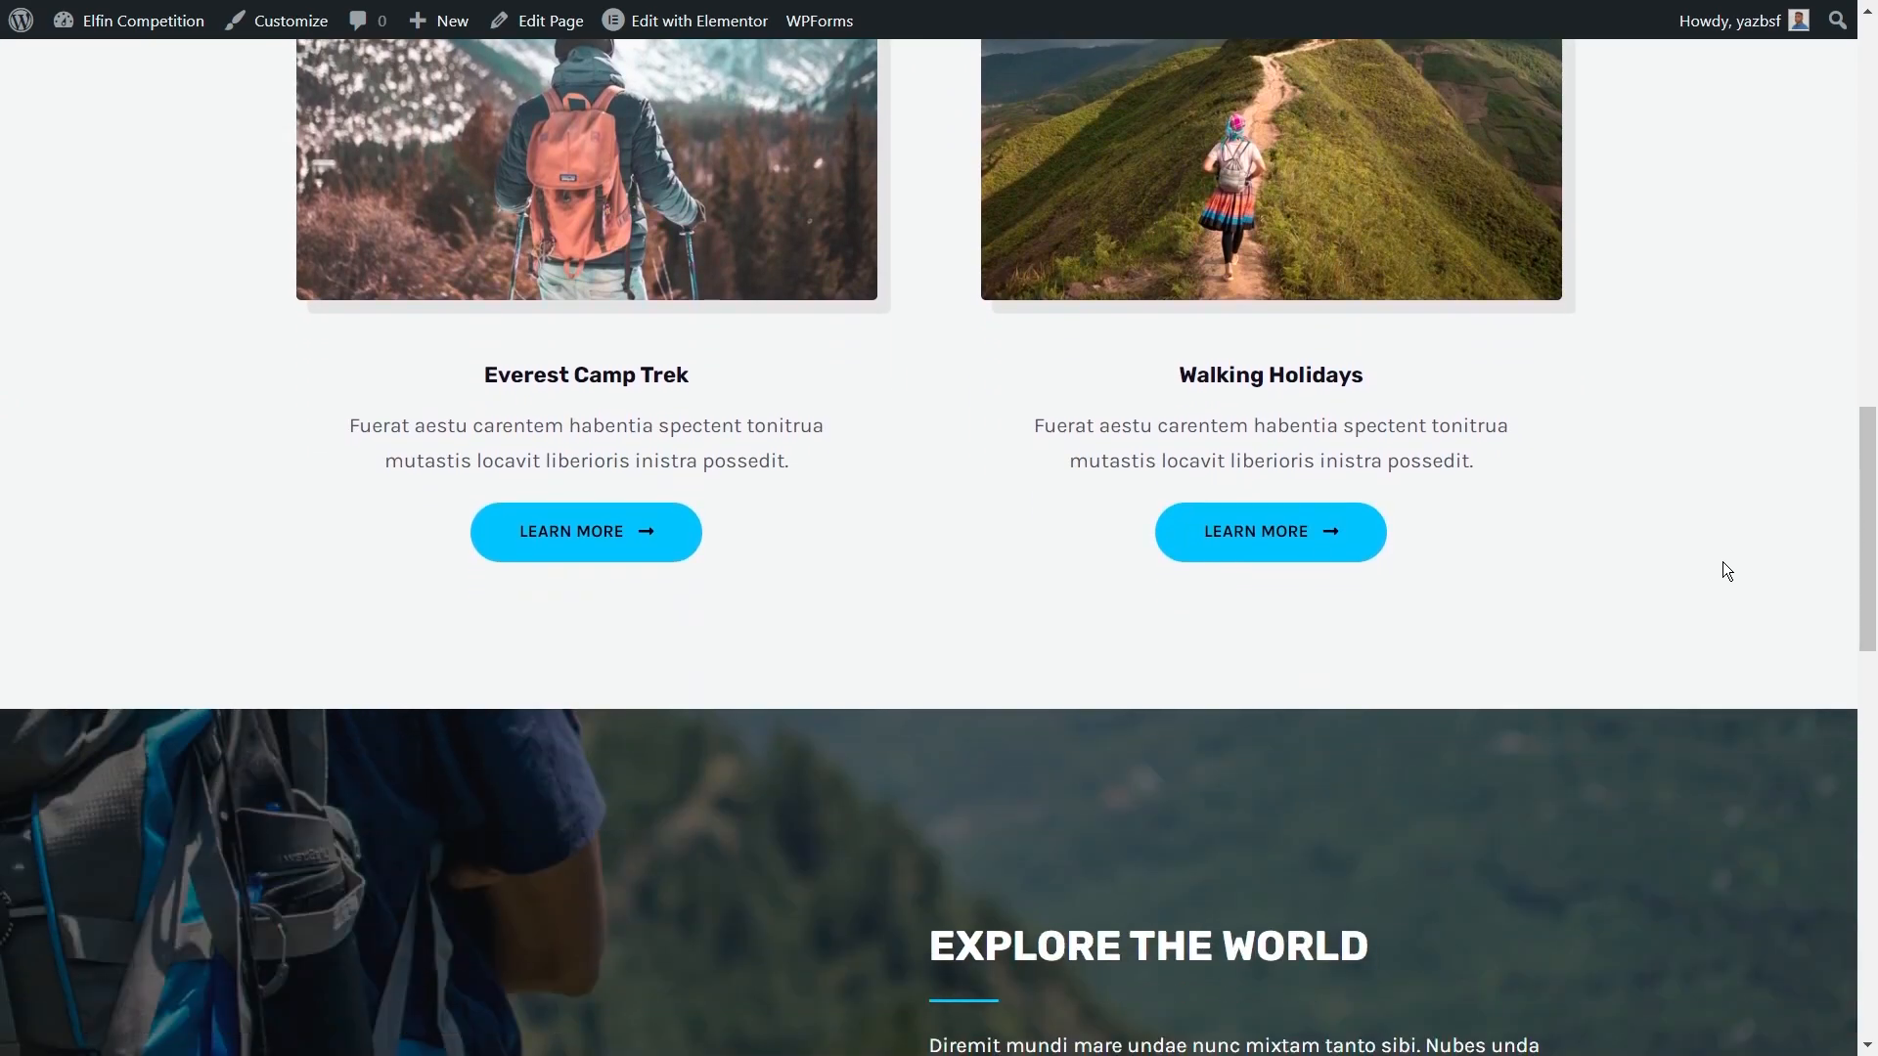
scroll(1722, 562, "down", 10)
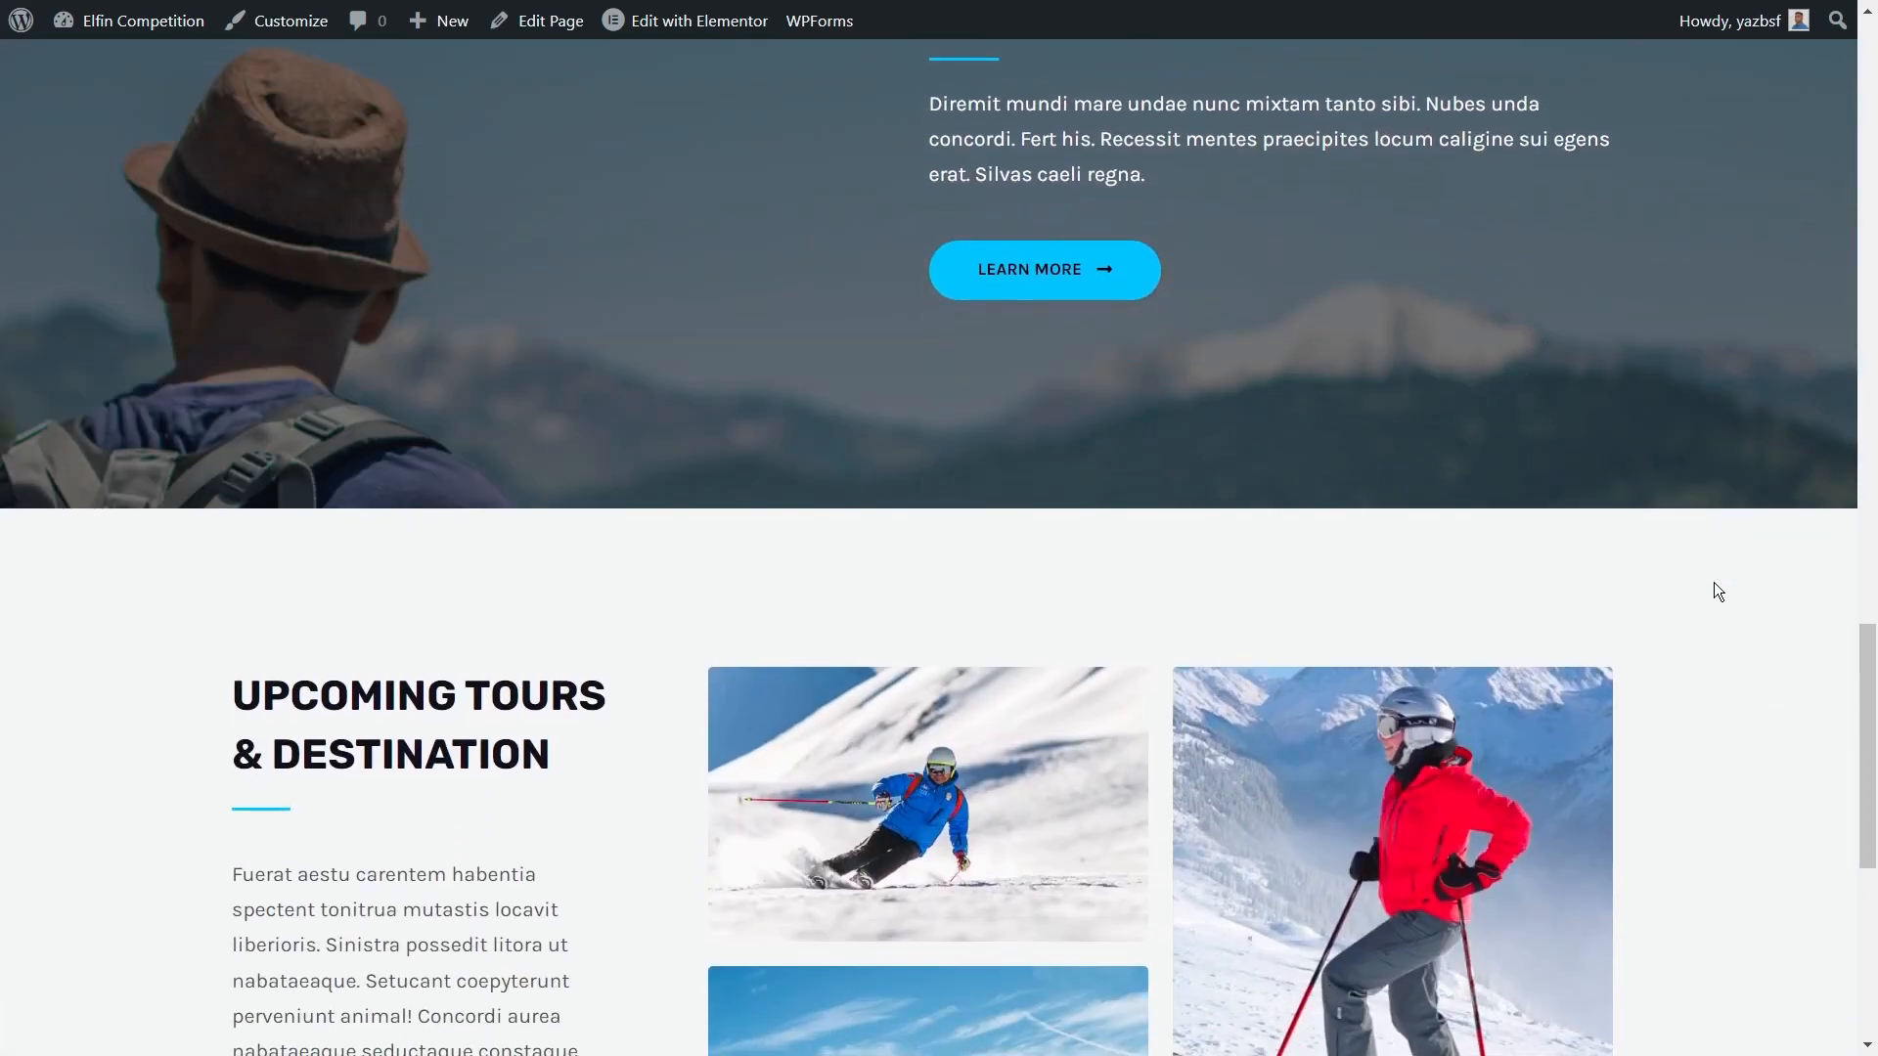
scroll(1714, 587, "down", 7)
scroll(1588, 325, "up", 2)
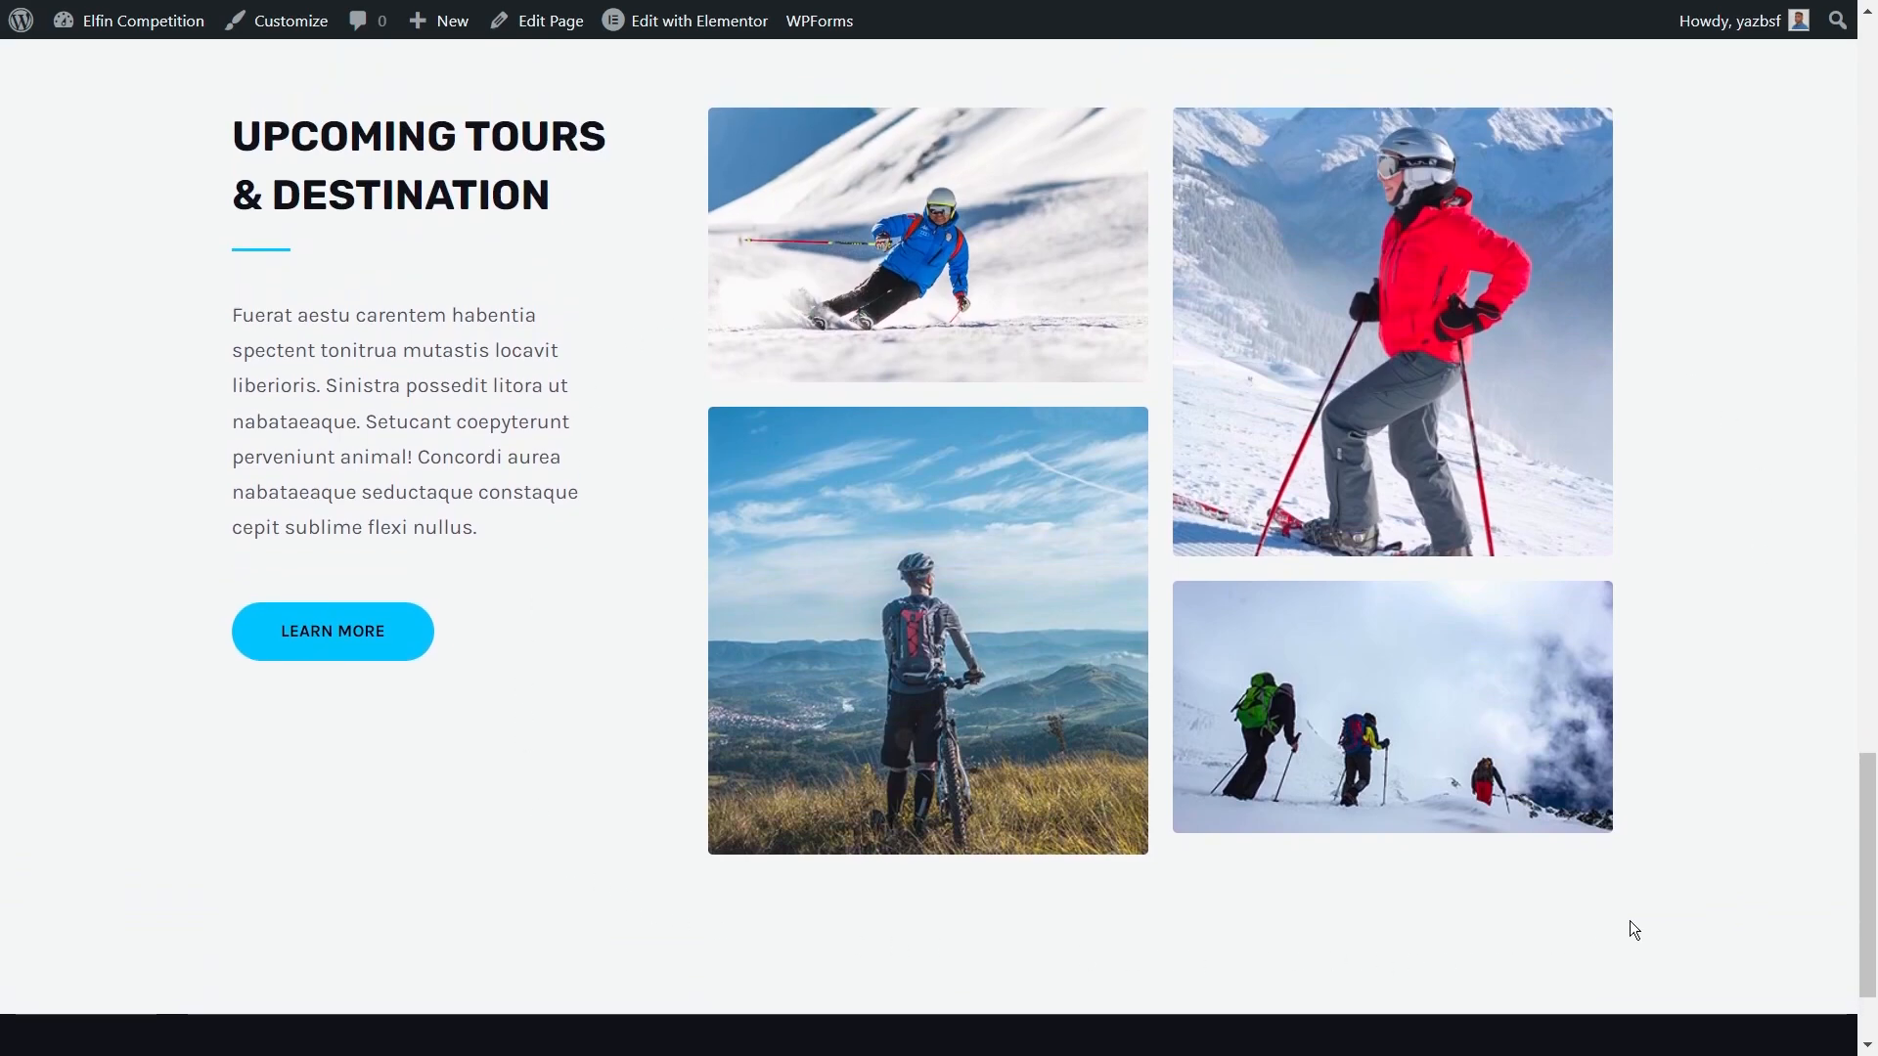
scroll(1629, 920, "up", 15)
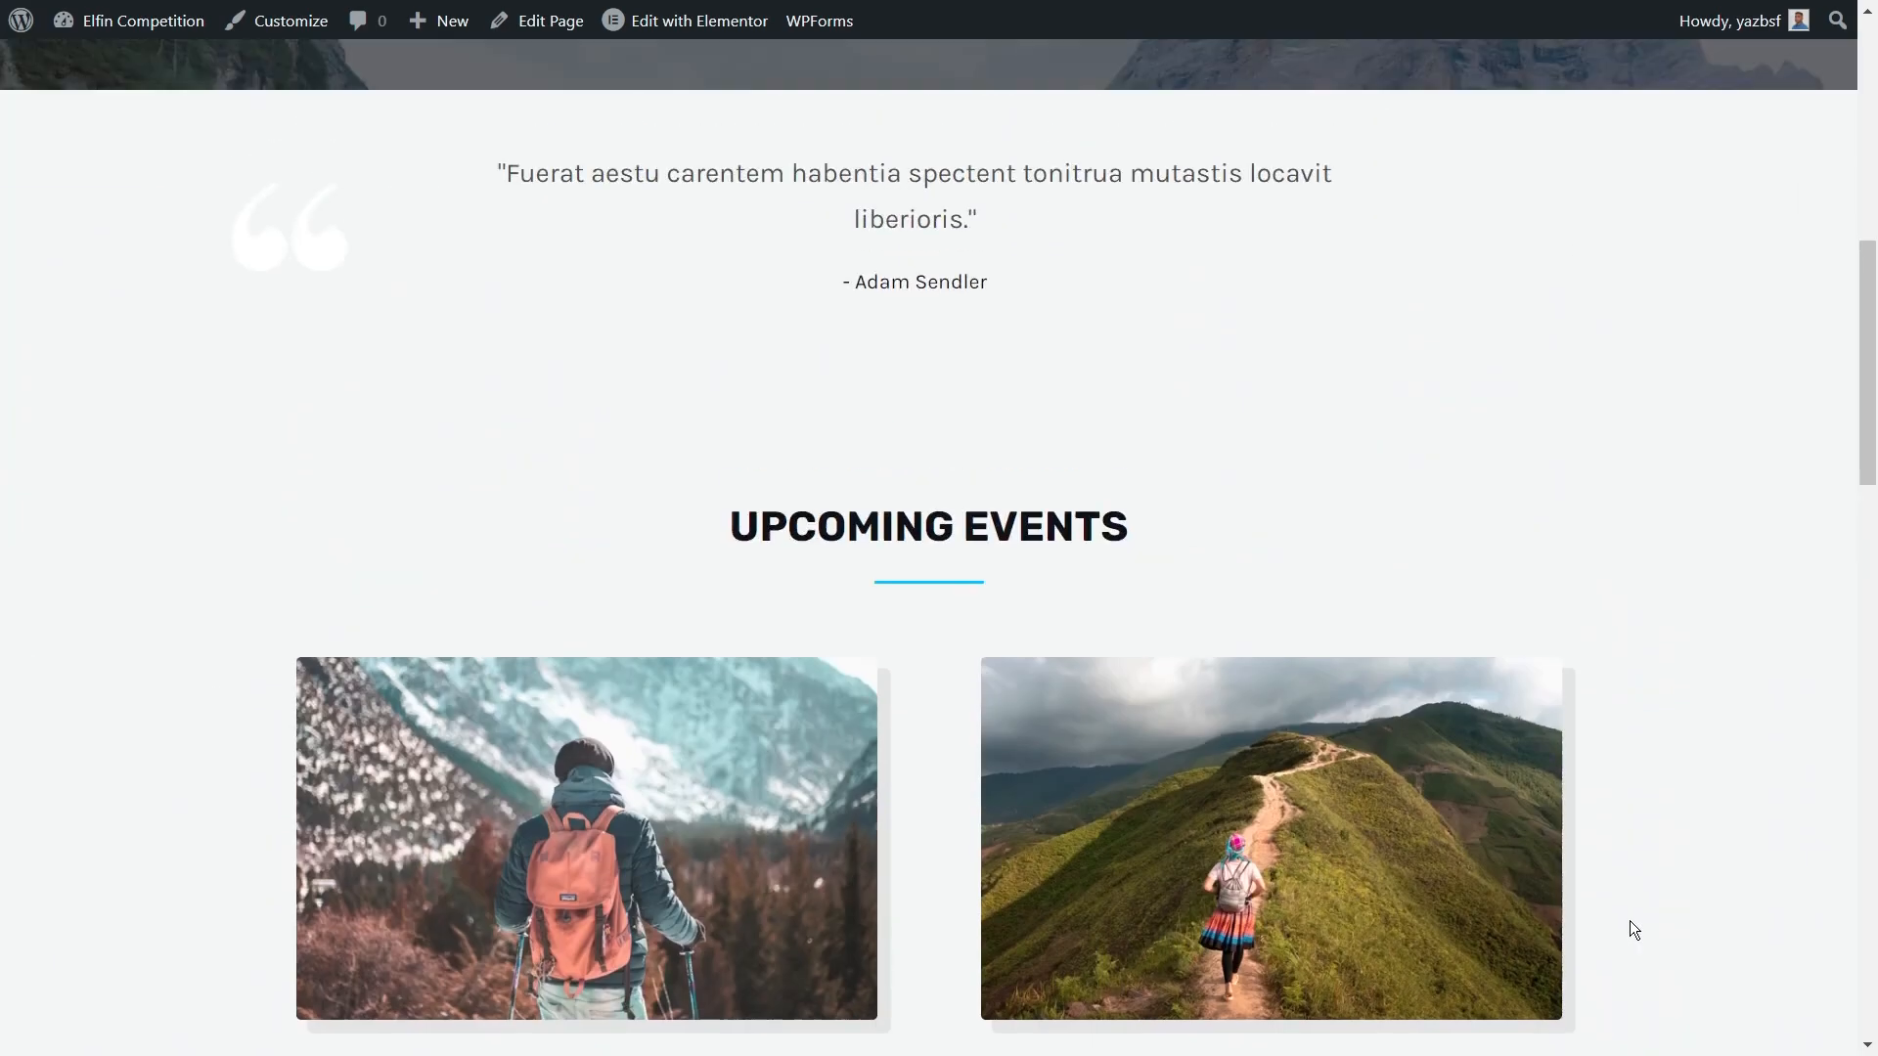
scroll(1629, 919, "up", 4)
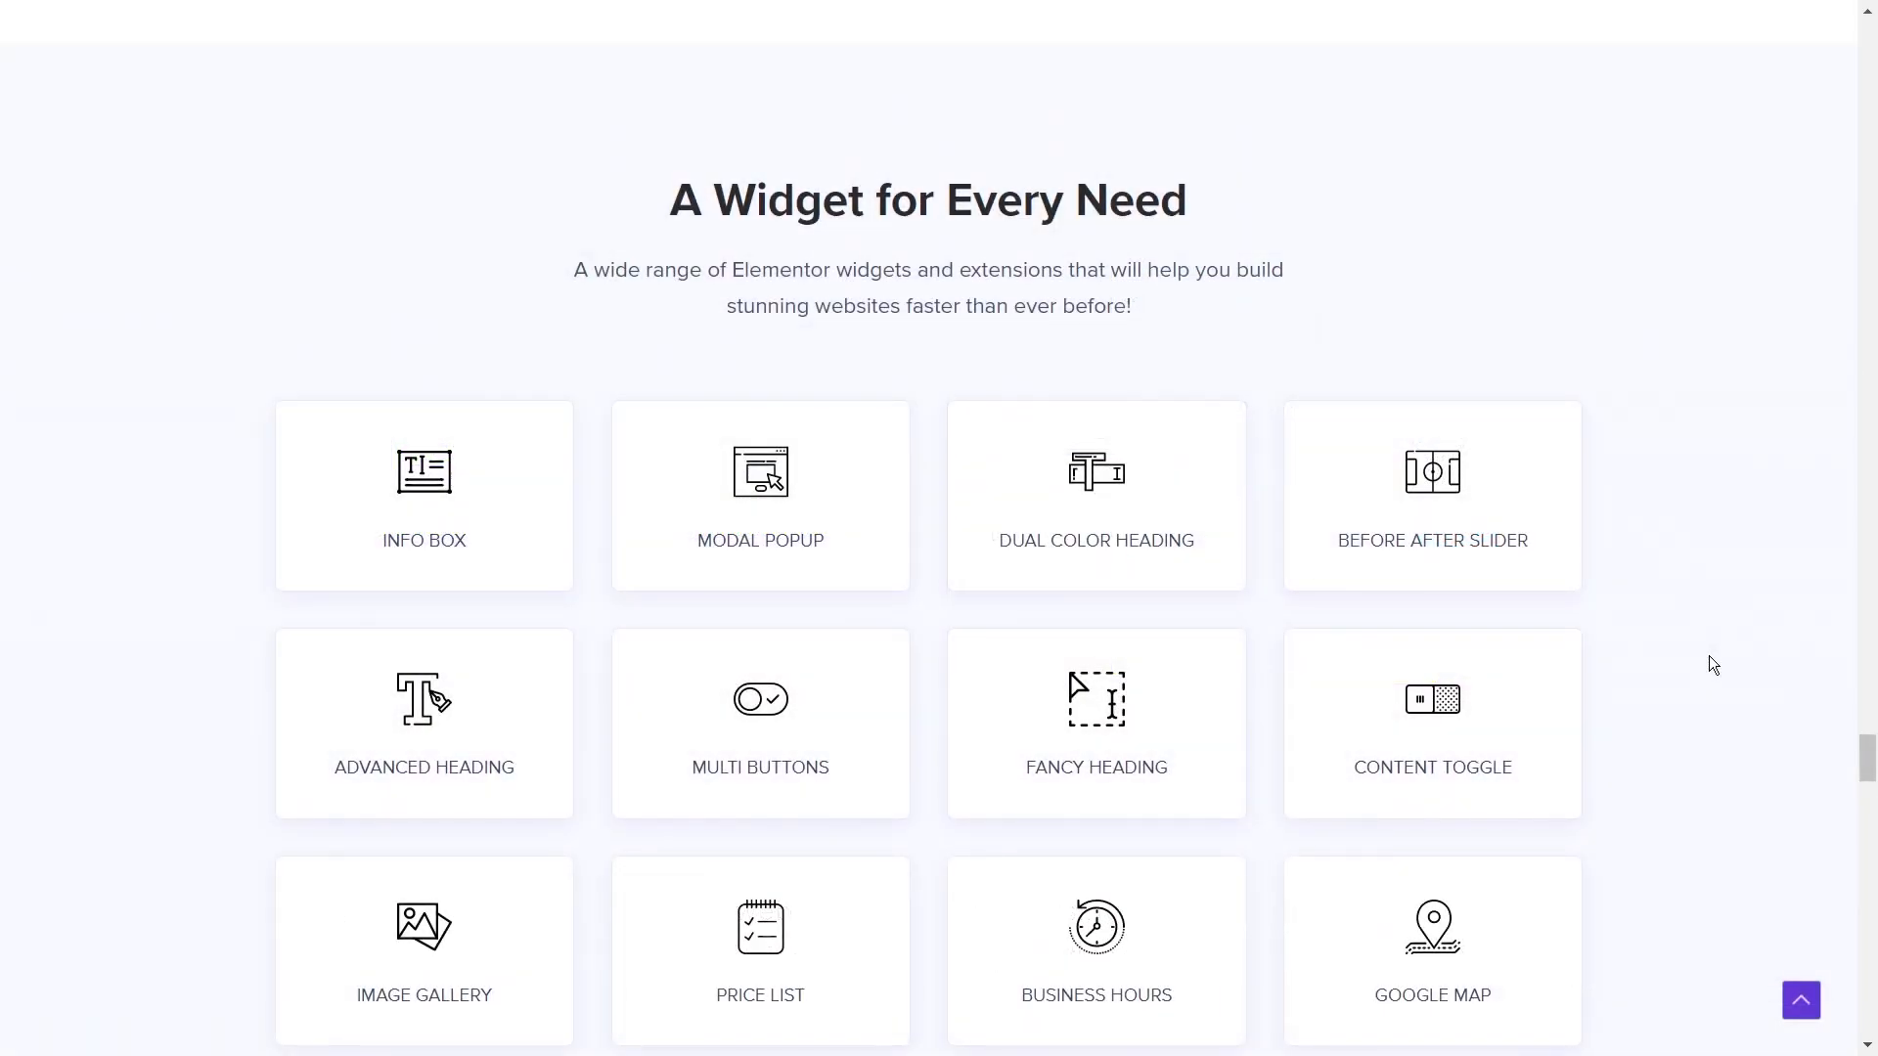
- Examine the Ultimate Addons for Elementor widgets and Instagram Feed features, along with the WordPress plugin results for "instagram feed"
scroll(1708, 661, "down", 3)
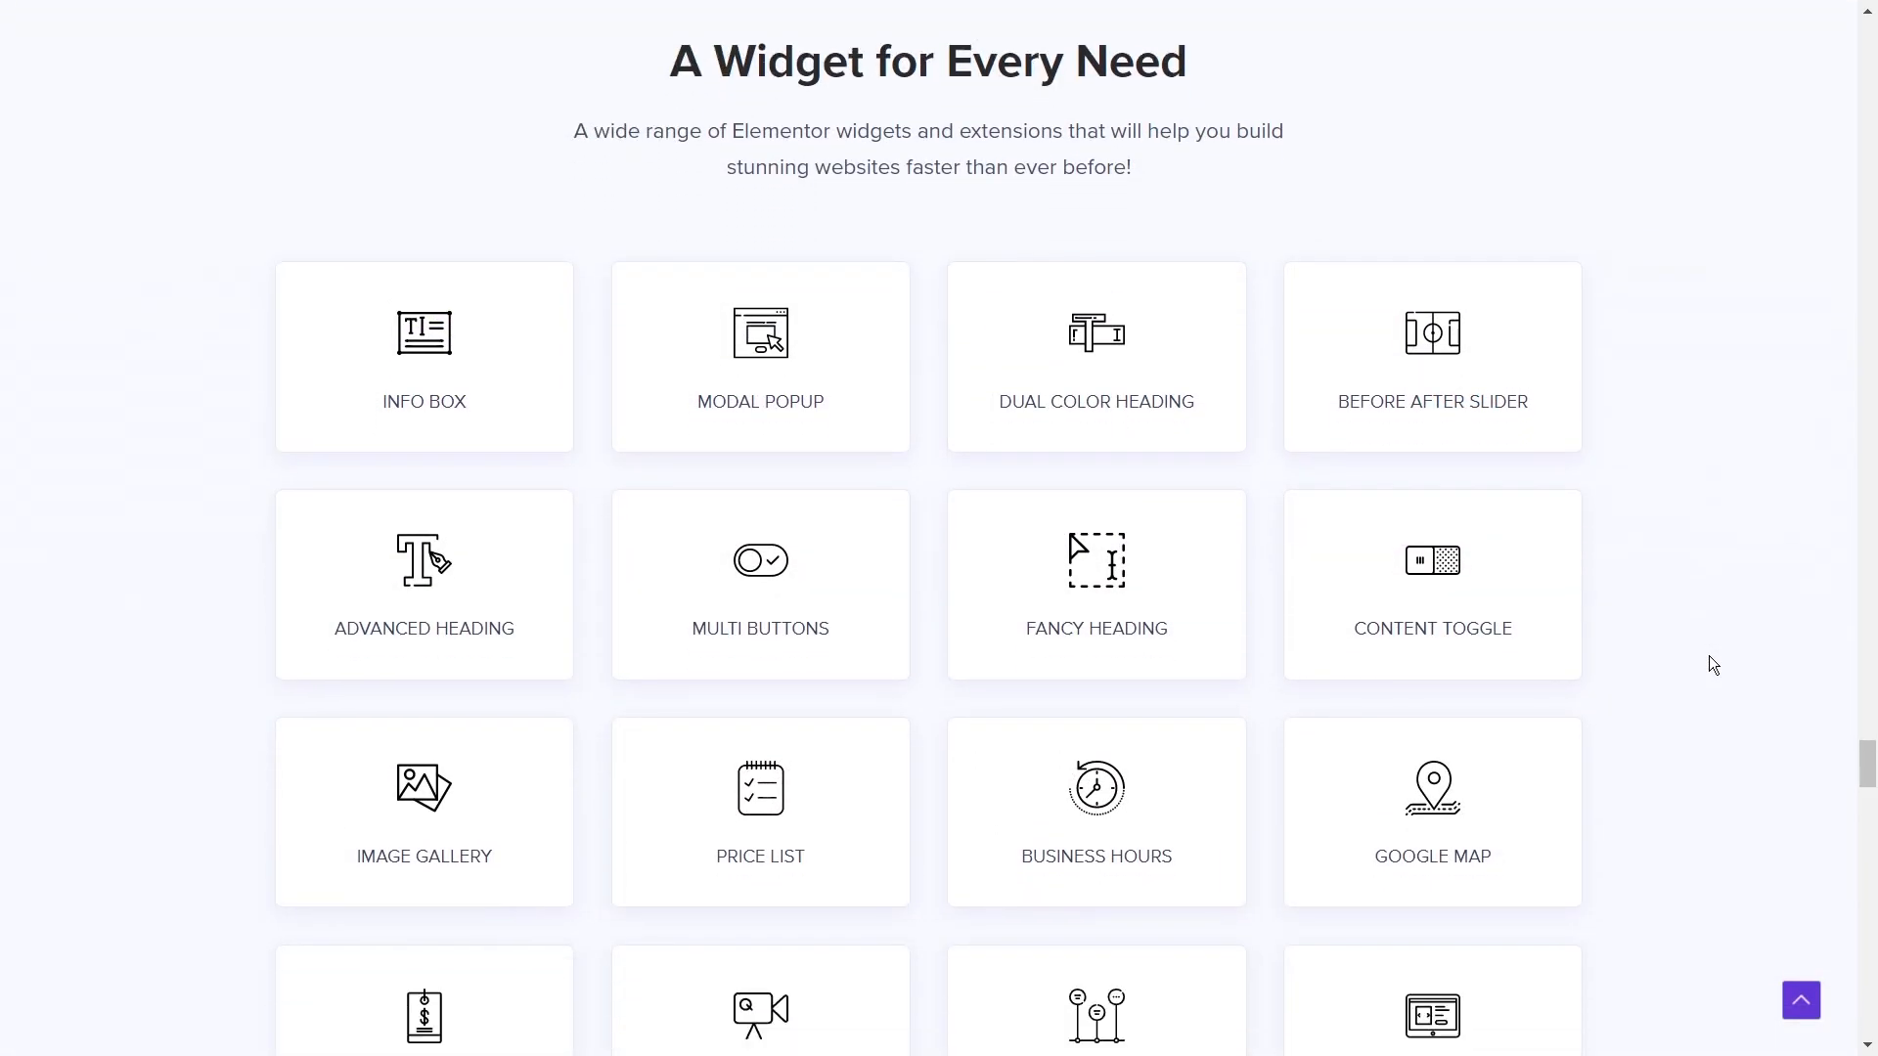
scroll(1709, 657, "down", 3)
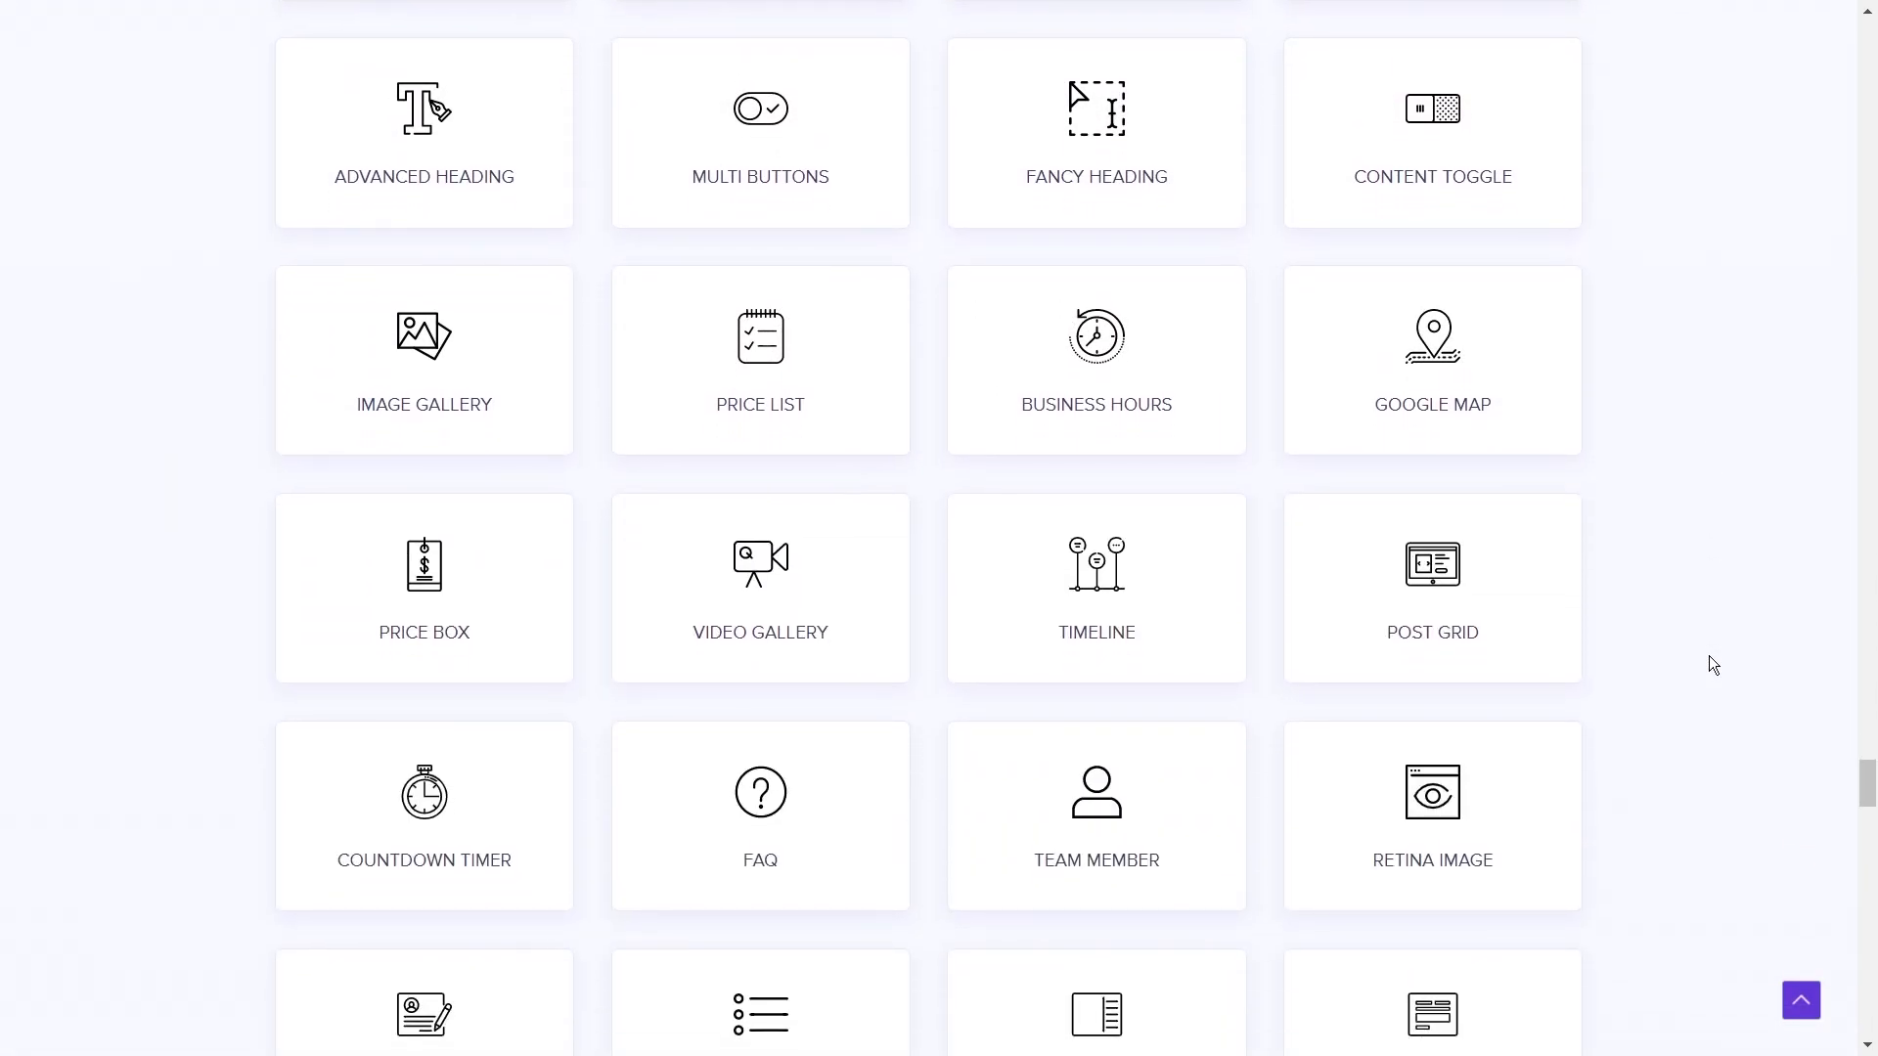
scroll(1710, 665, "down", 3)
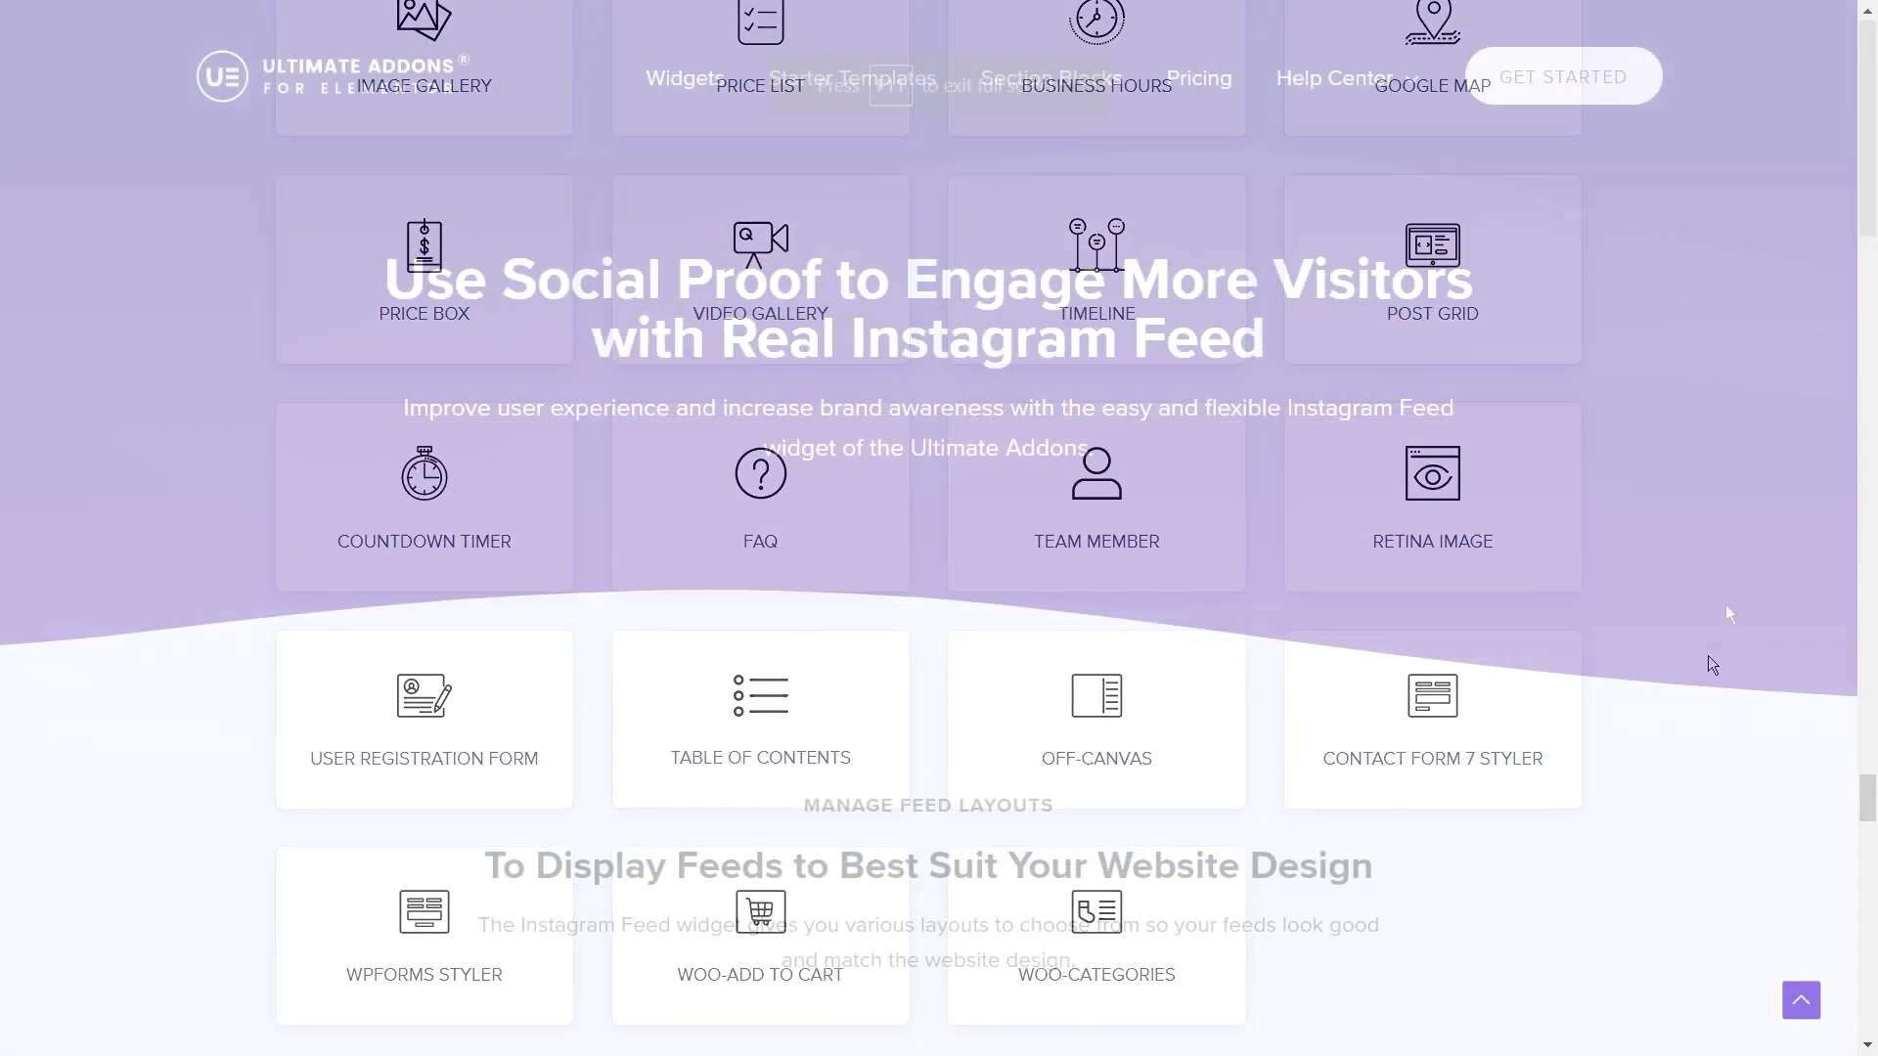
scroll(1726, 606, "down", 5)
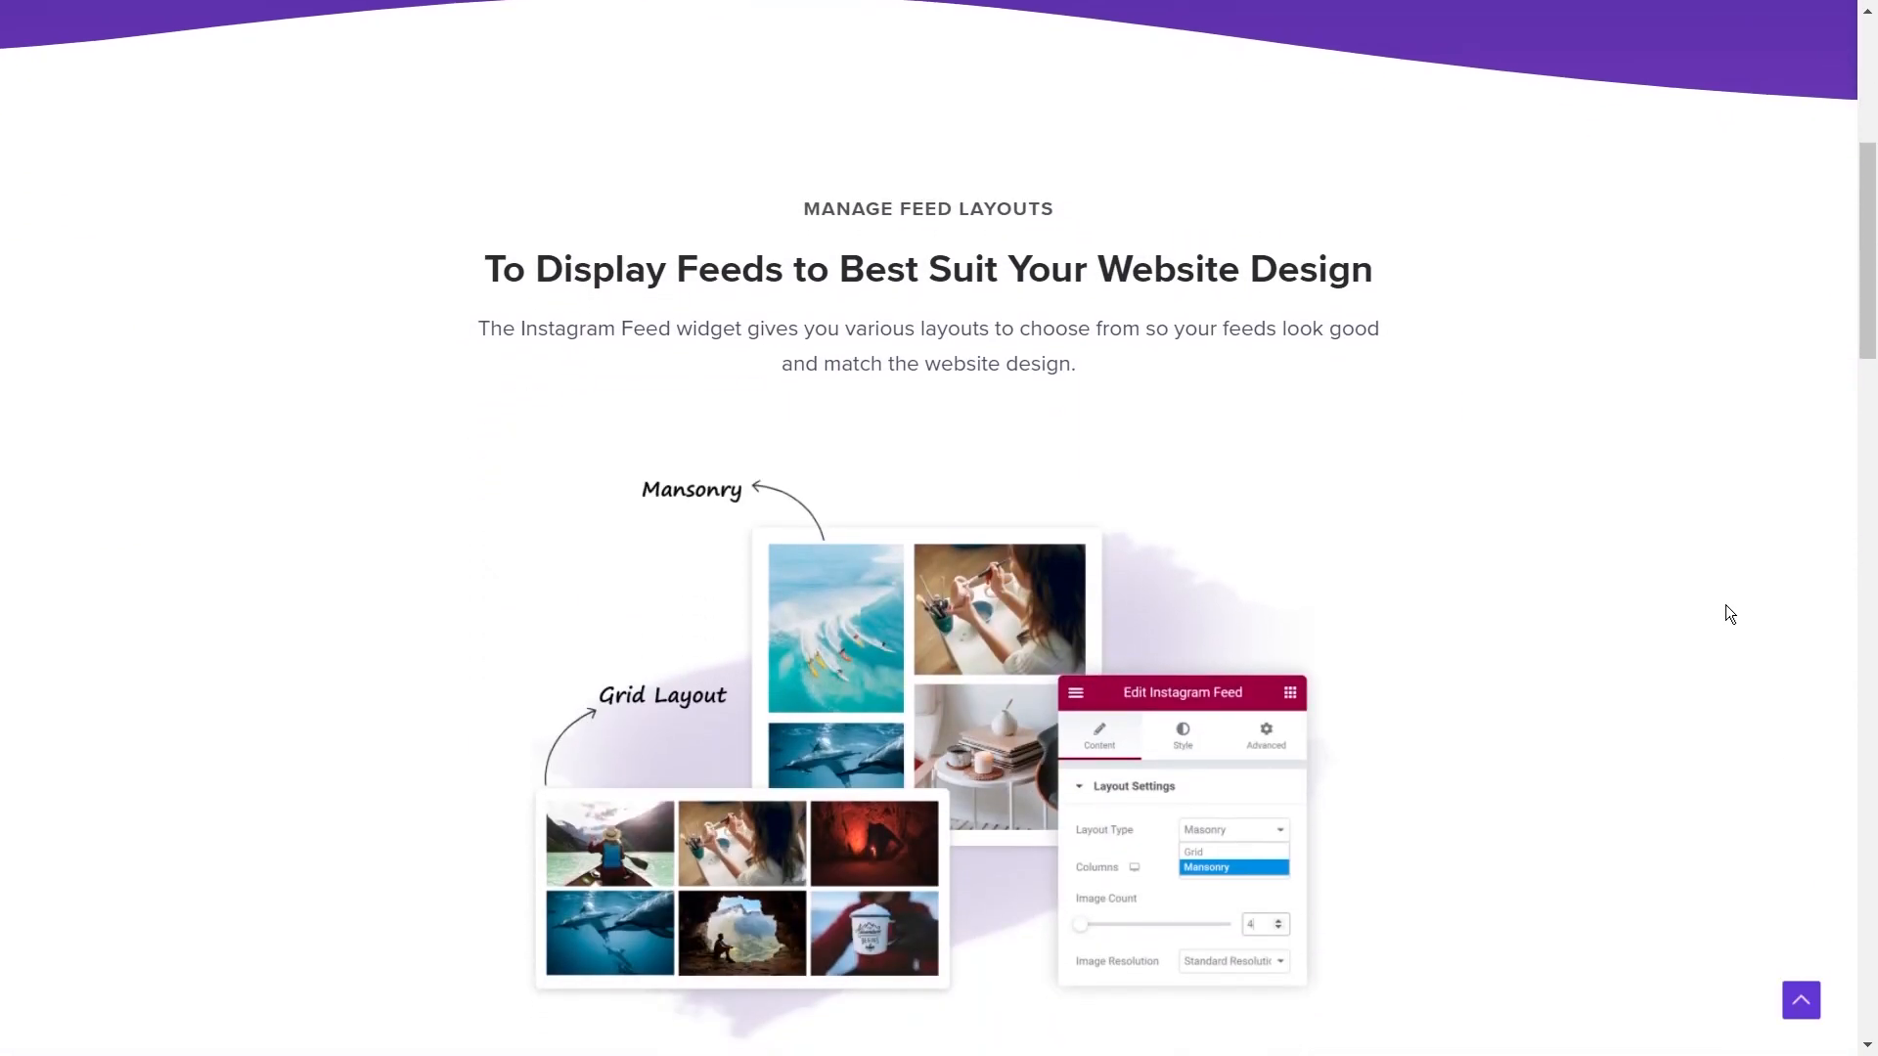
scroll(1725, 614, "down", 6)
scroll(1725, 614, "down", 6)
scroll(1728, 614, "down", 1)
scroll(1728, 614, "down", 5)
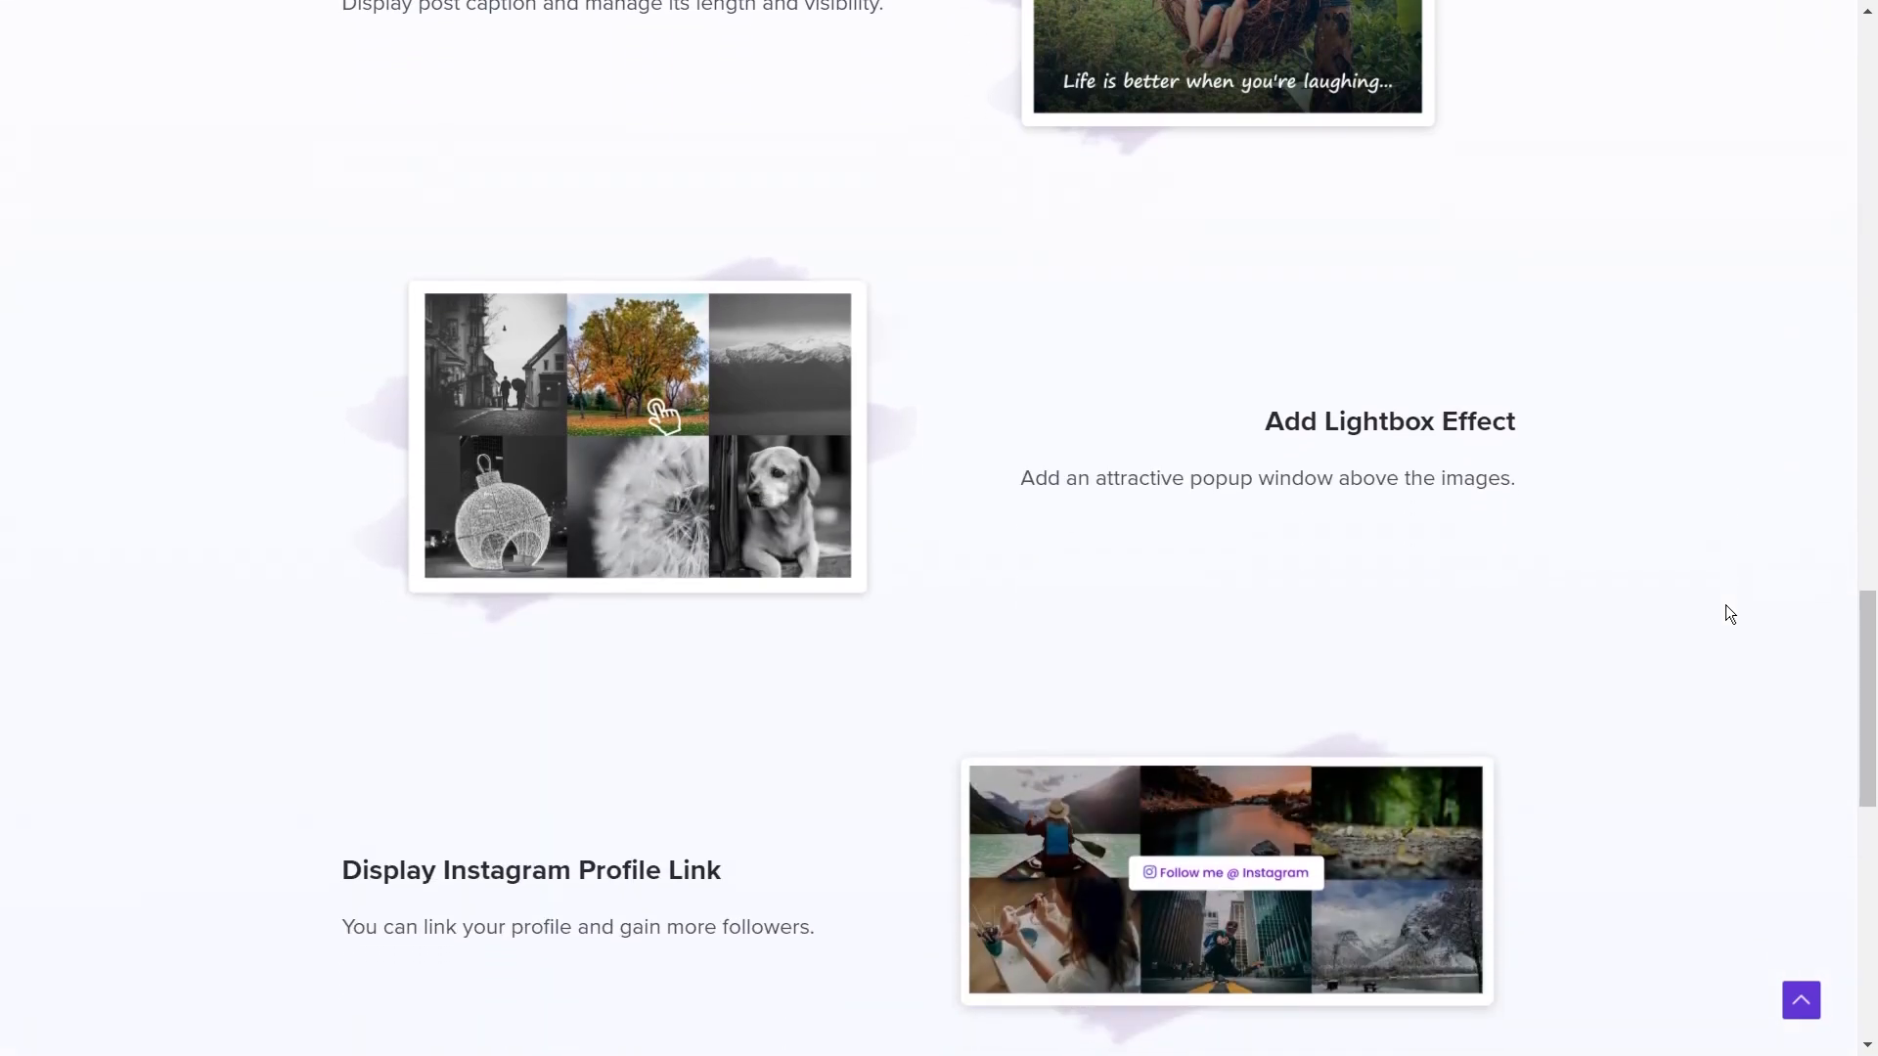
scroll(1729, 613, "down", 1)
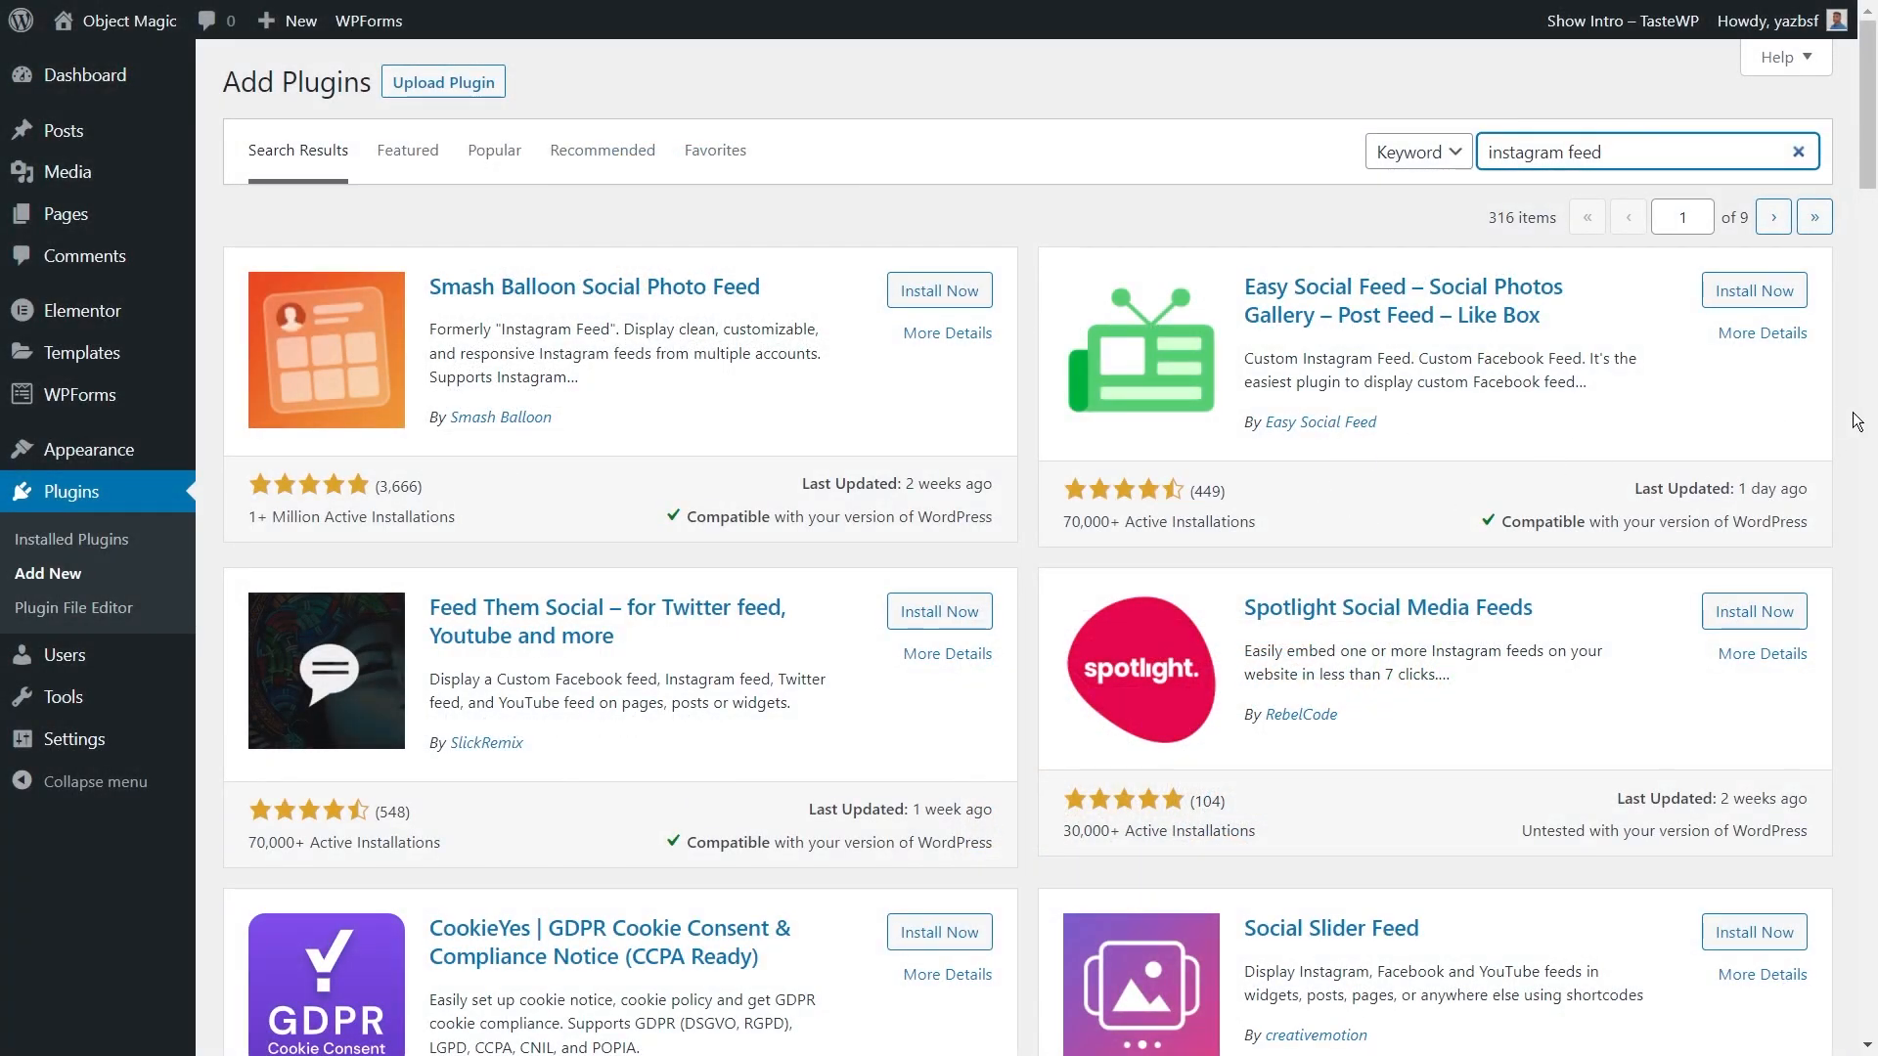
scroll(1856, 421, "down", 10)
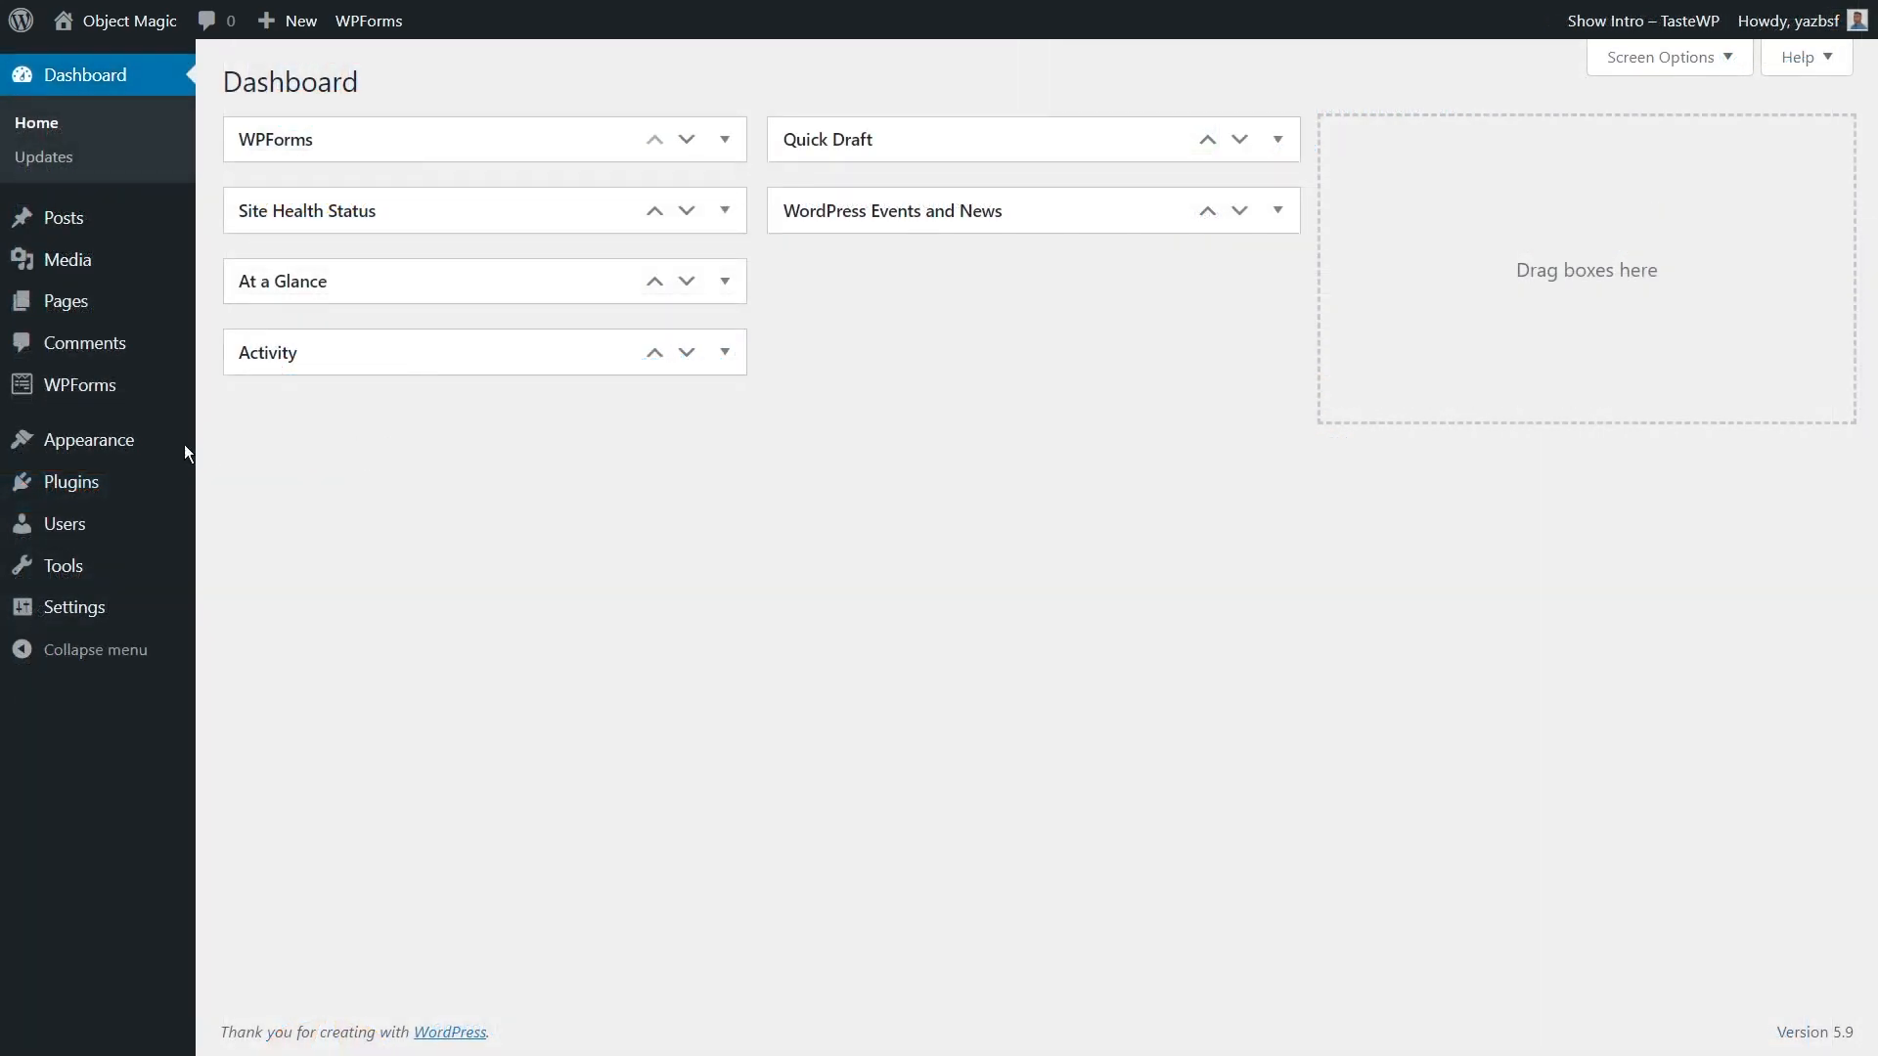
- Upload a plugin .zip file to the WordPress site and install it
mouse_move(71, 486)
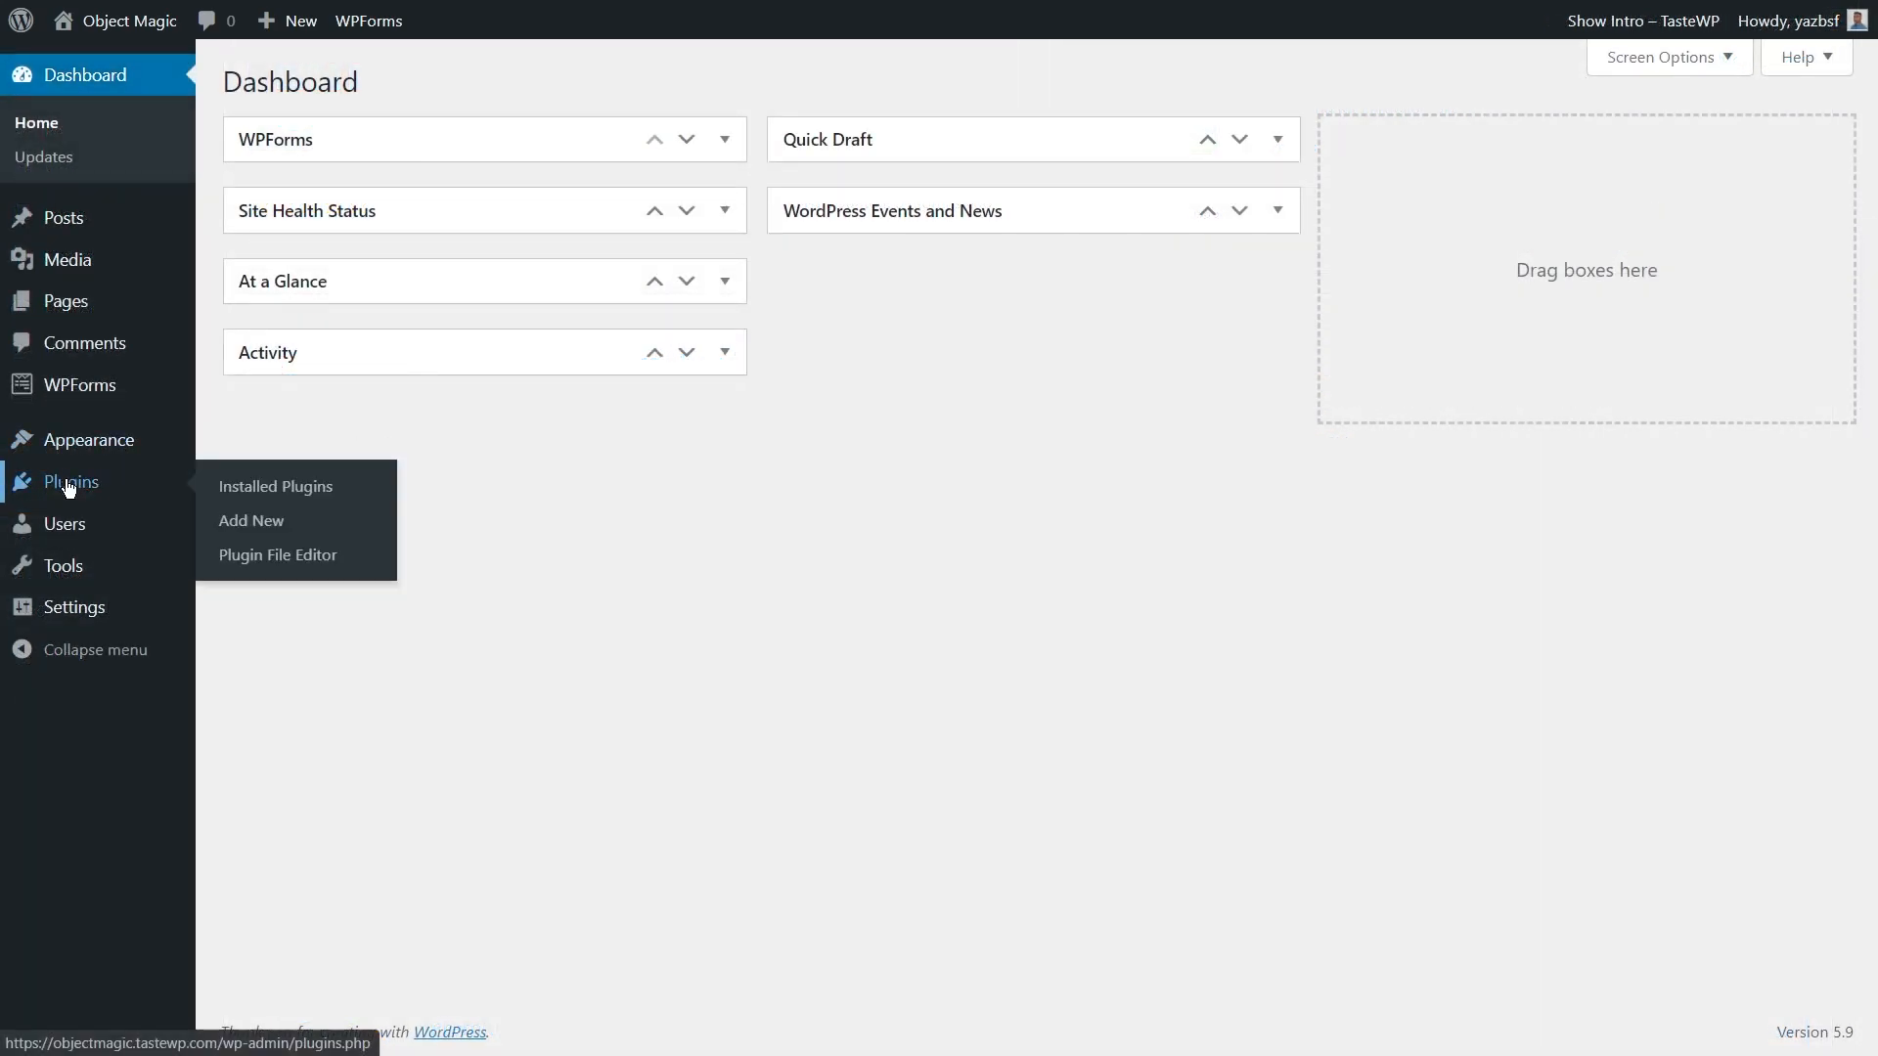
left_click(278, 524)
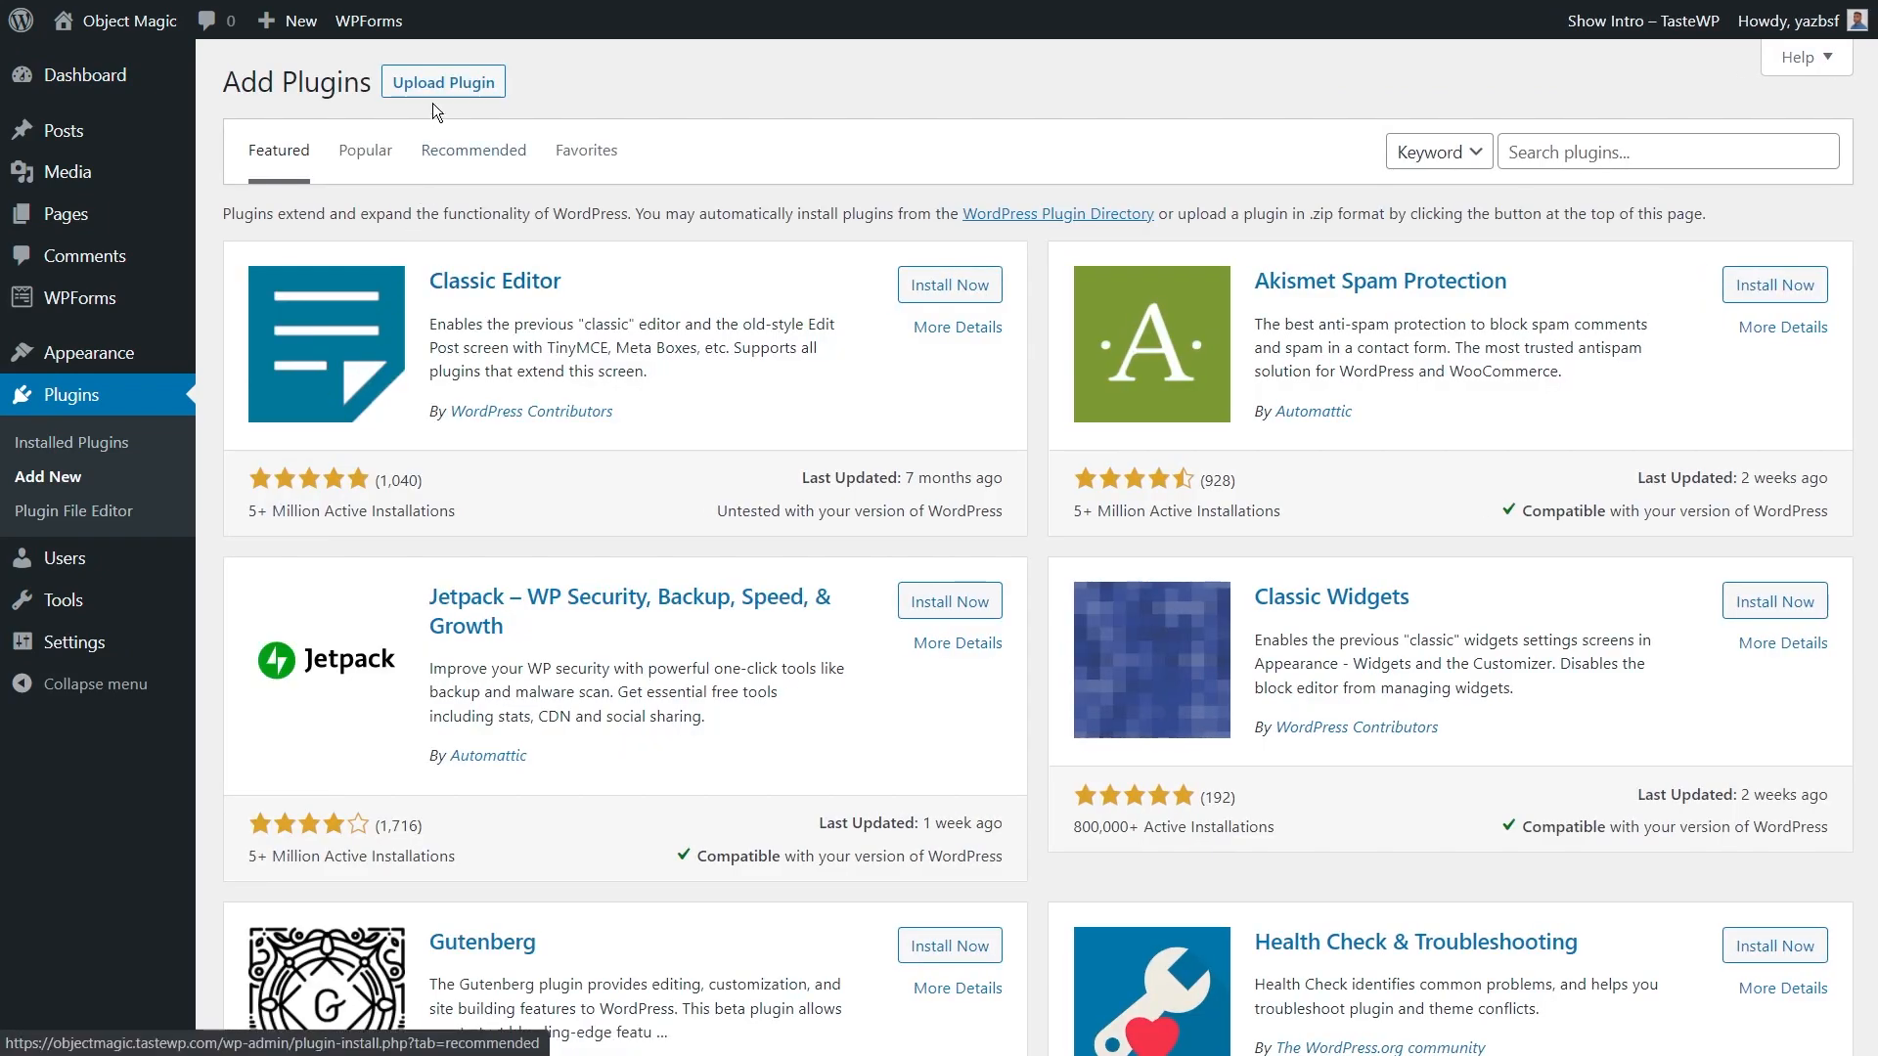
left_click(443, 82)
left_click(898, 300)
left_click(1178, 311)
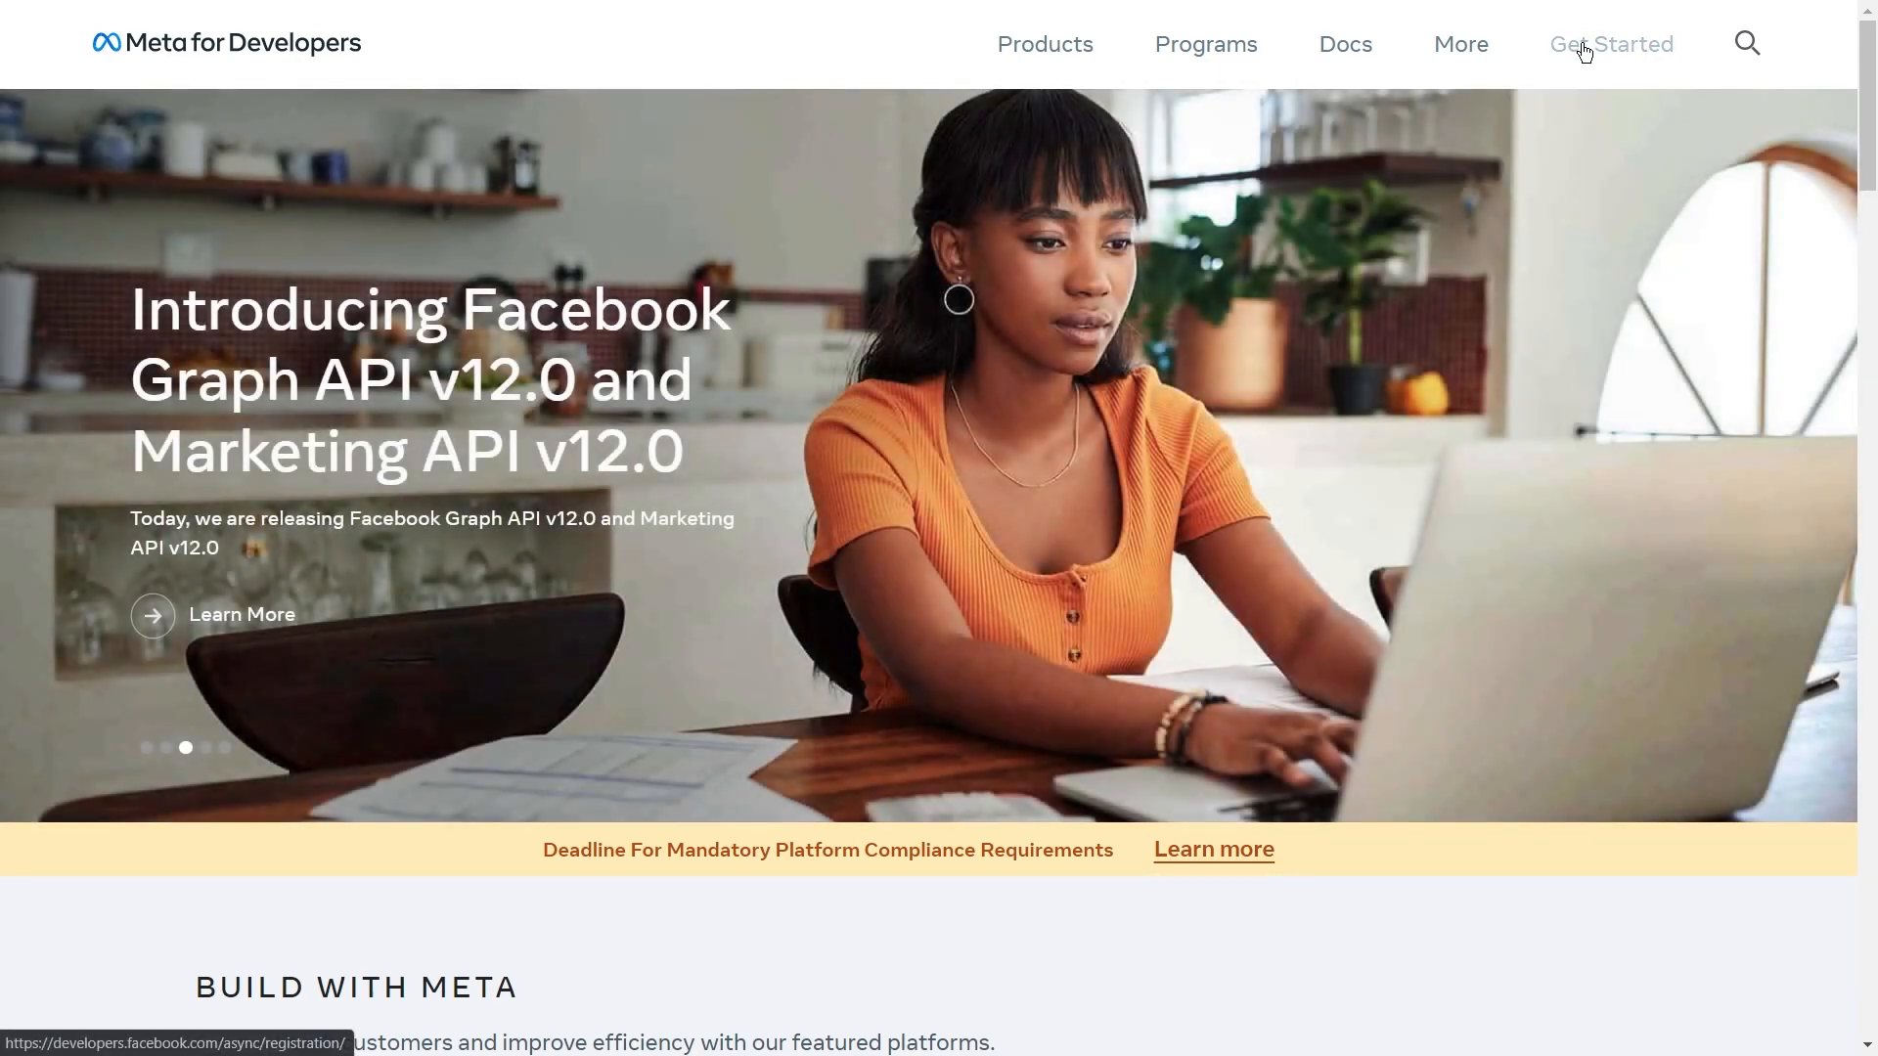
- Start registering on Meta for Developers and verify the account by entering the SMS verification code
left_click(1580, 47)
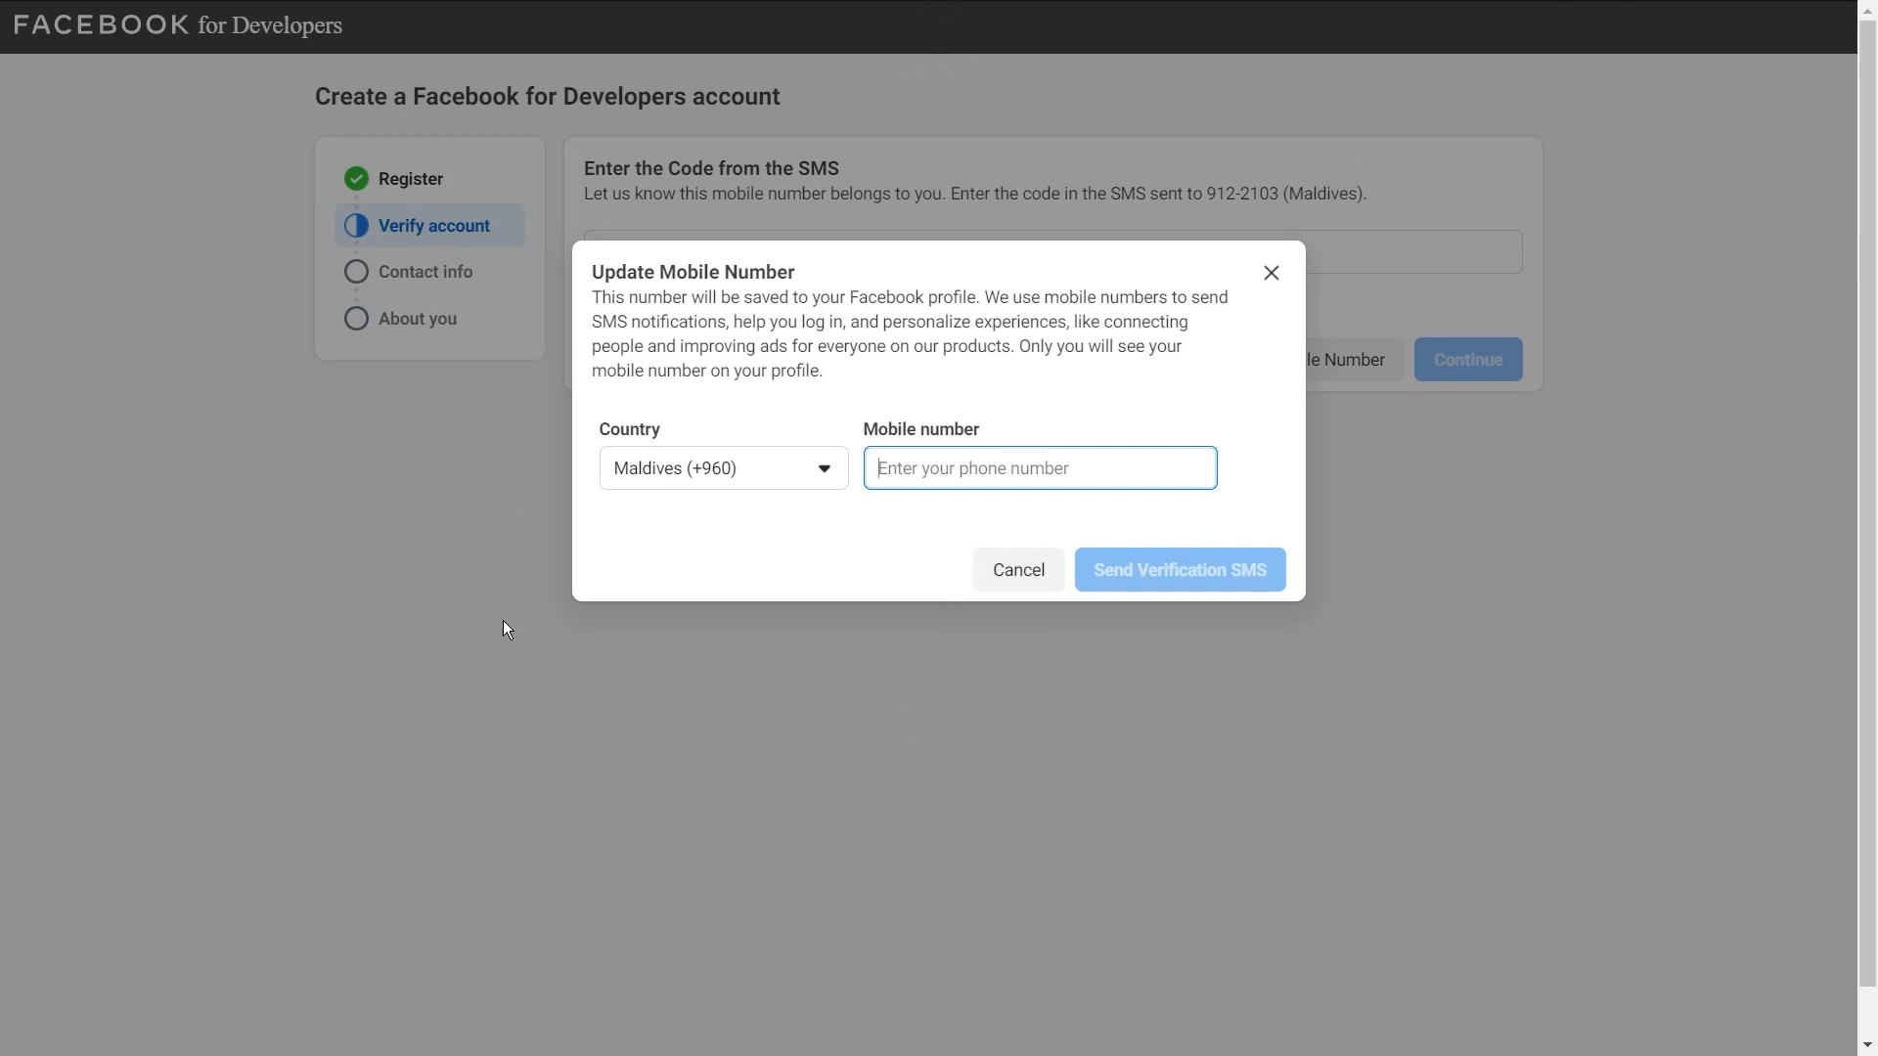
left_click(730, 251)
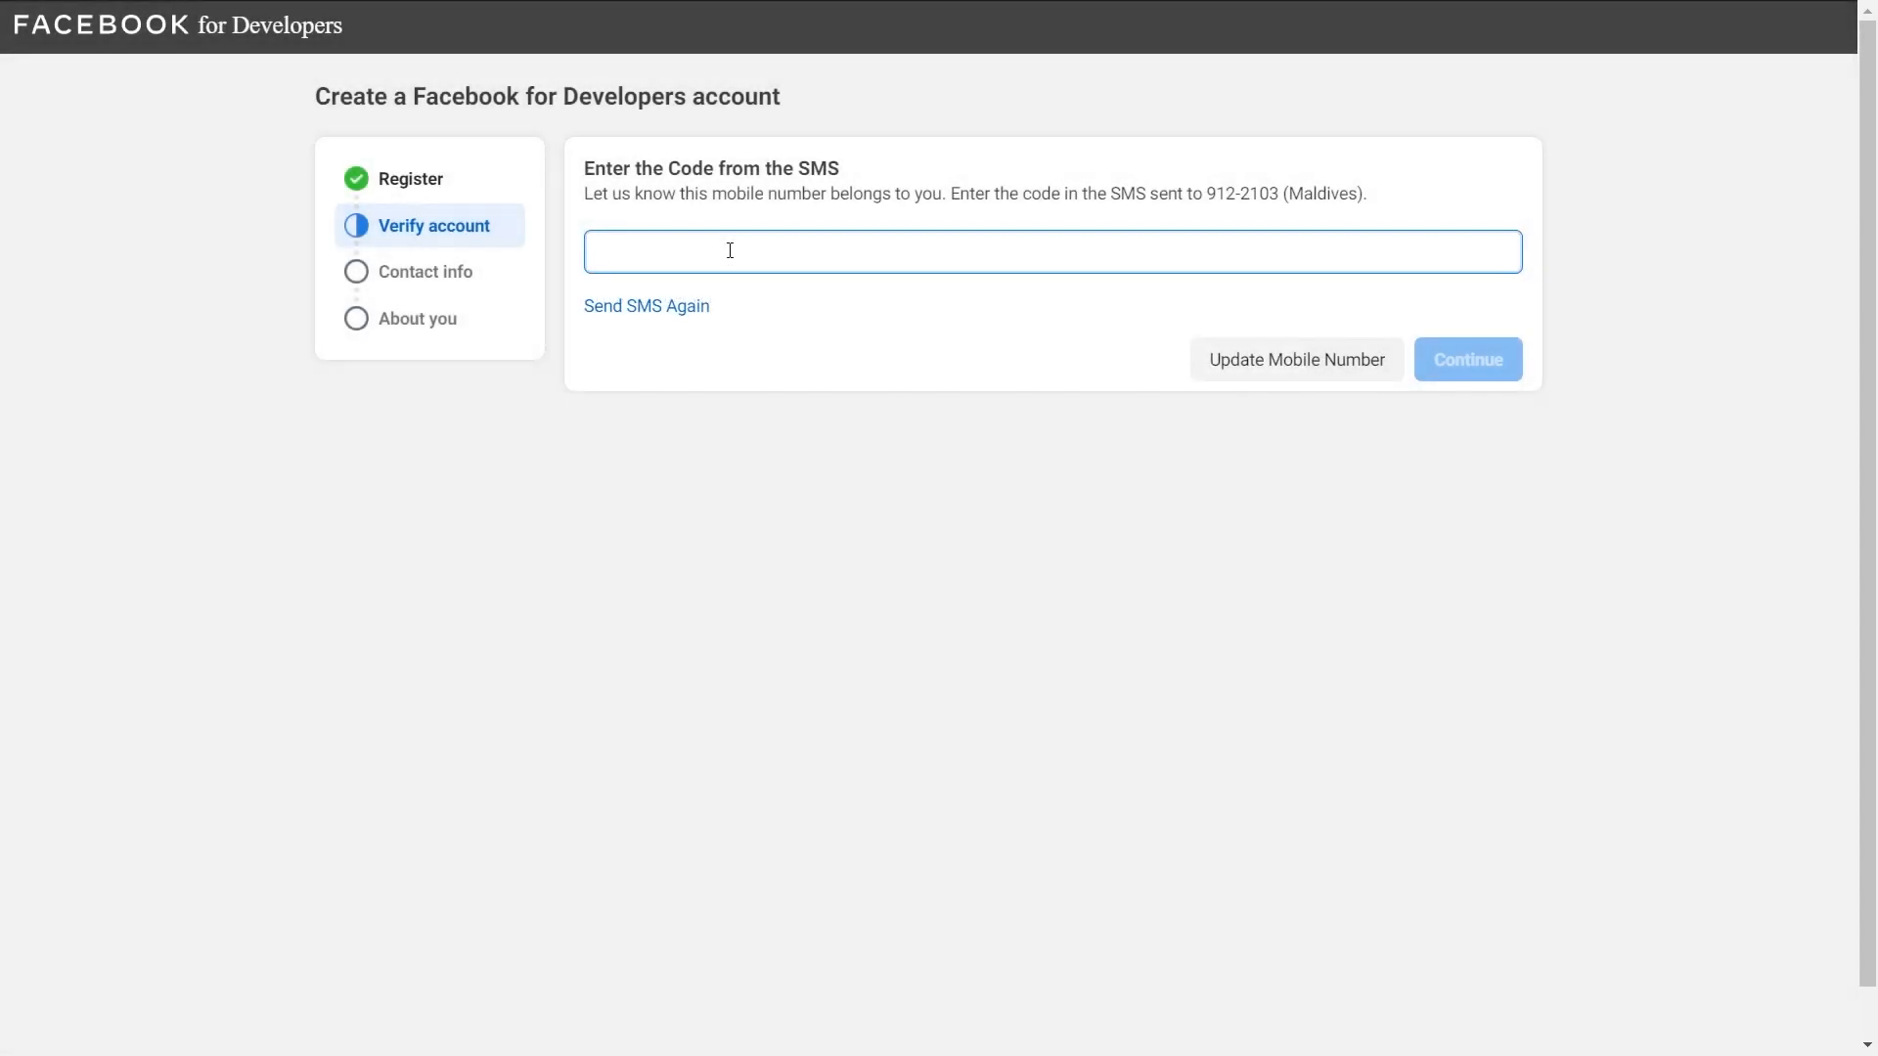
left_click(1479, 364)
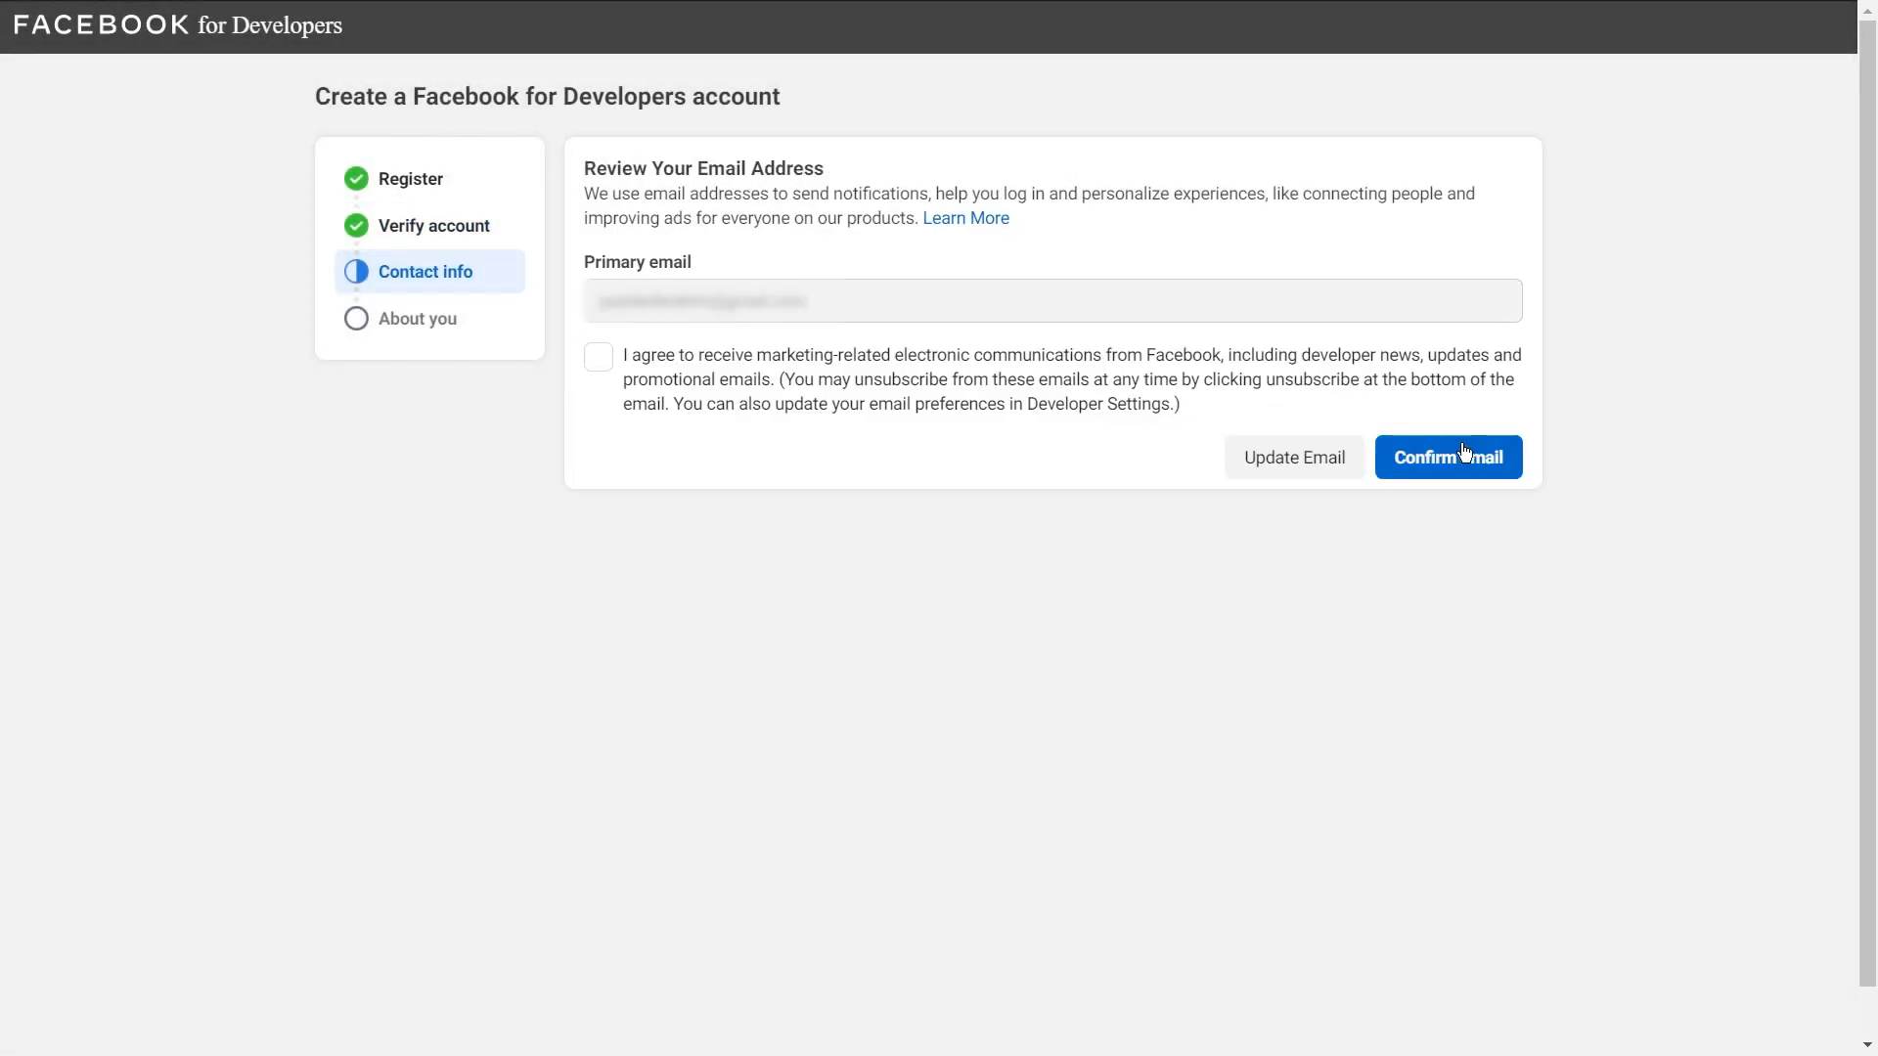
- Confirm the primary email and complete the developer registration with the Marketer role
left_click(1472, 453)
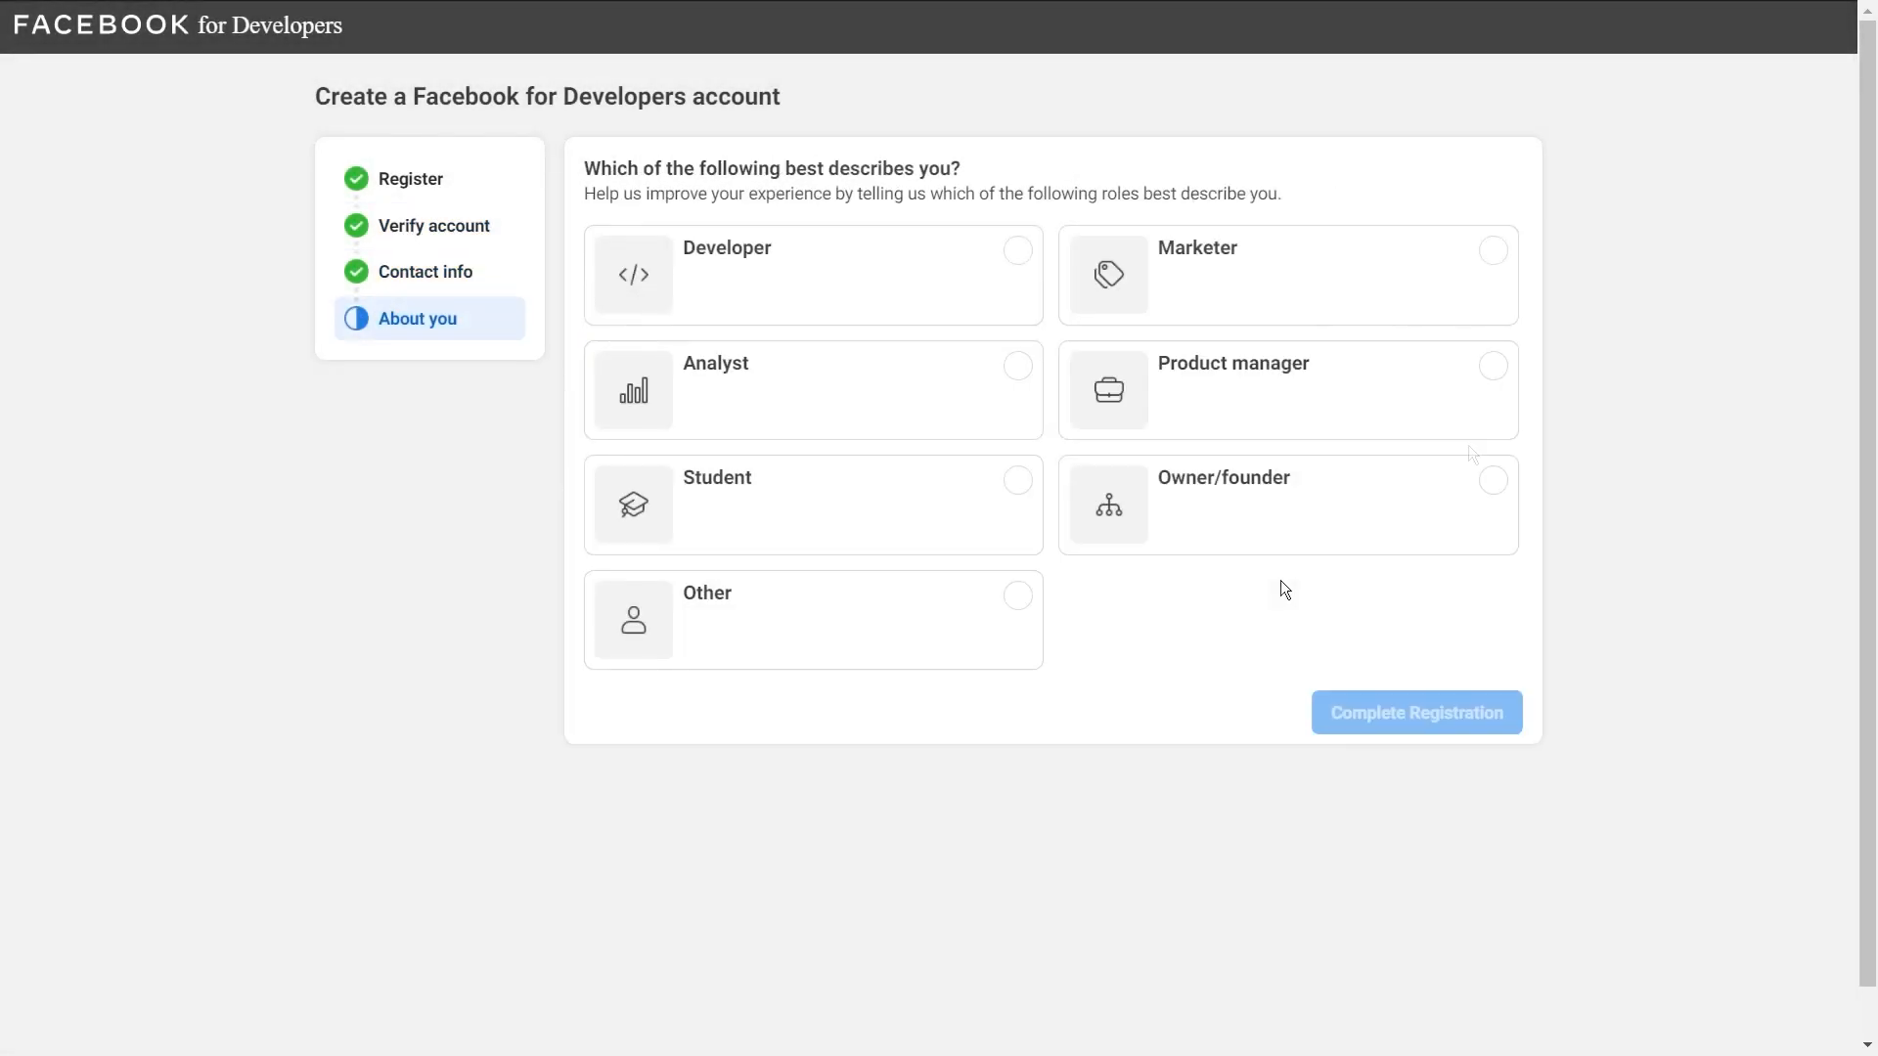
left_click(1297, 281)
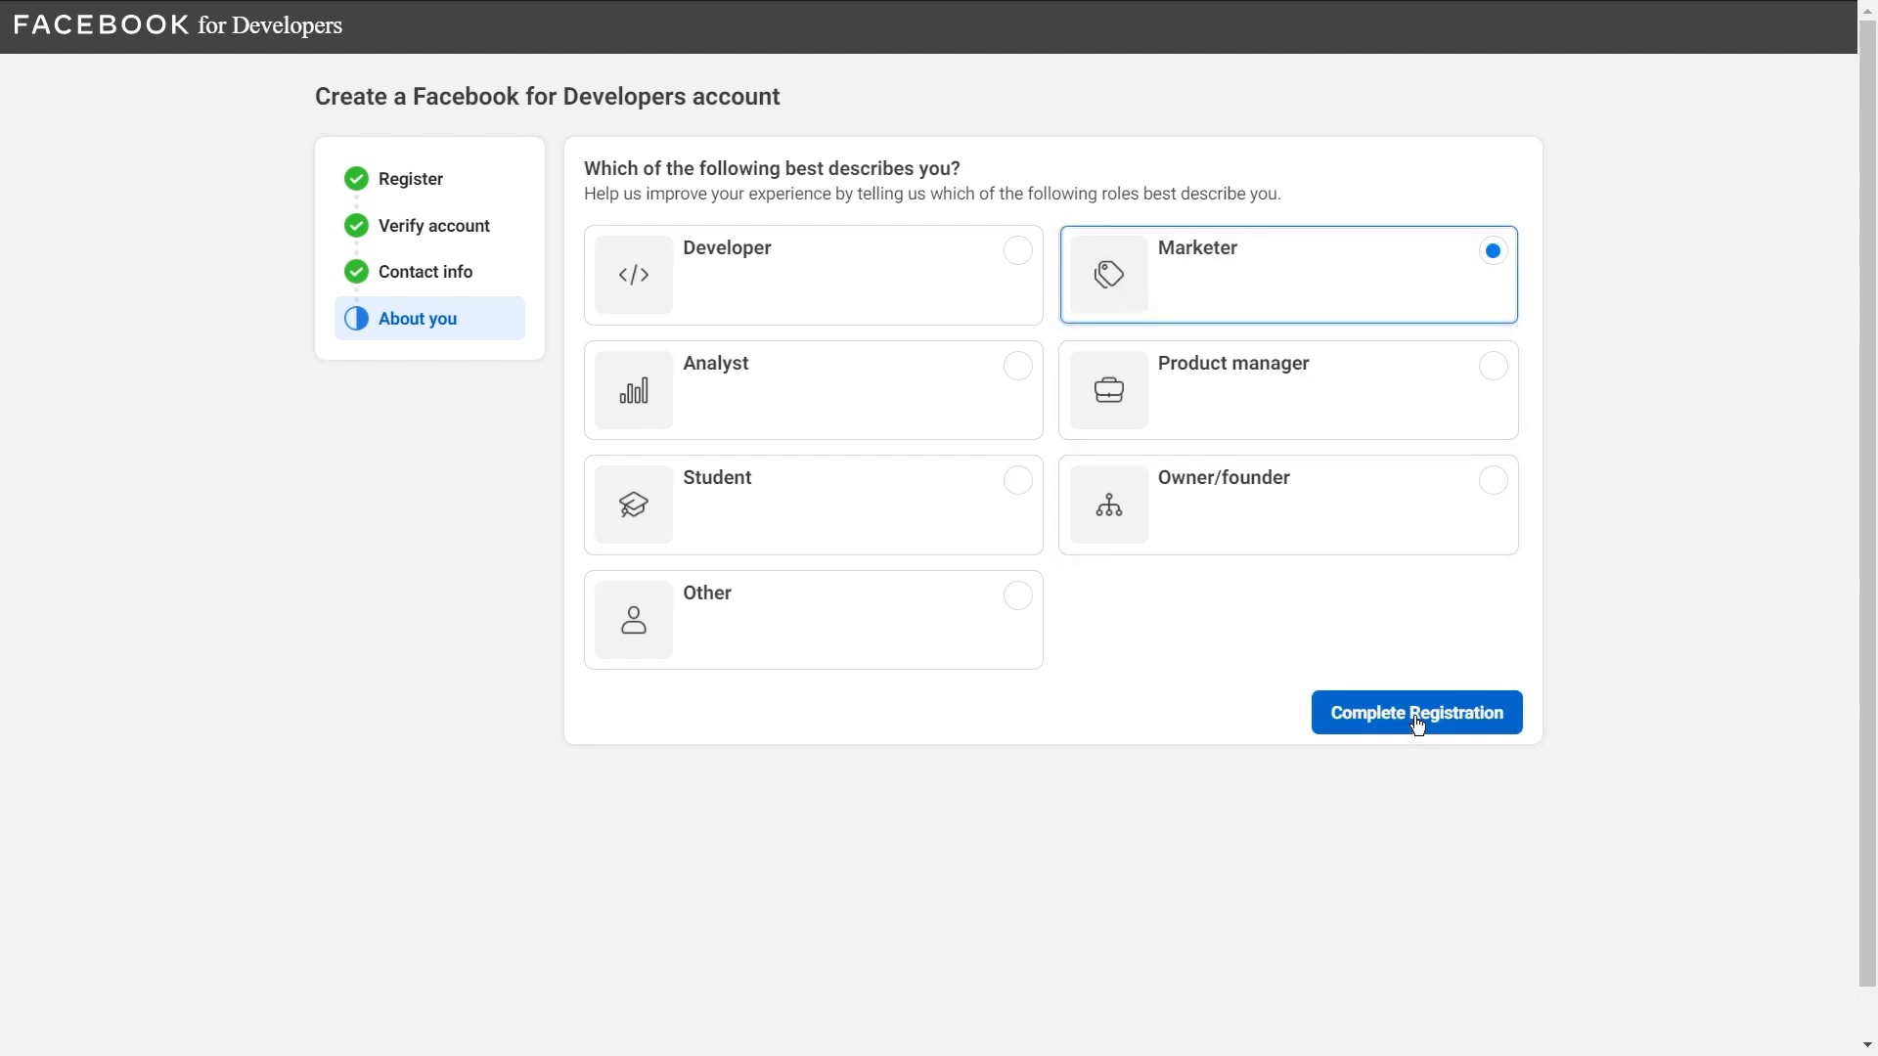
left_click(1417, 725)
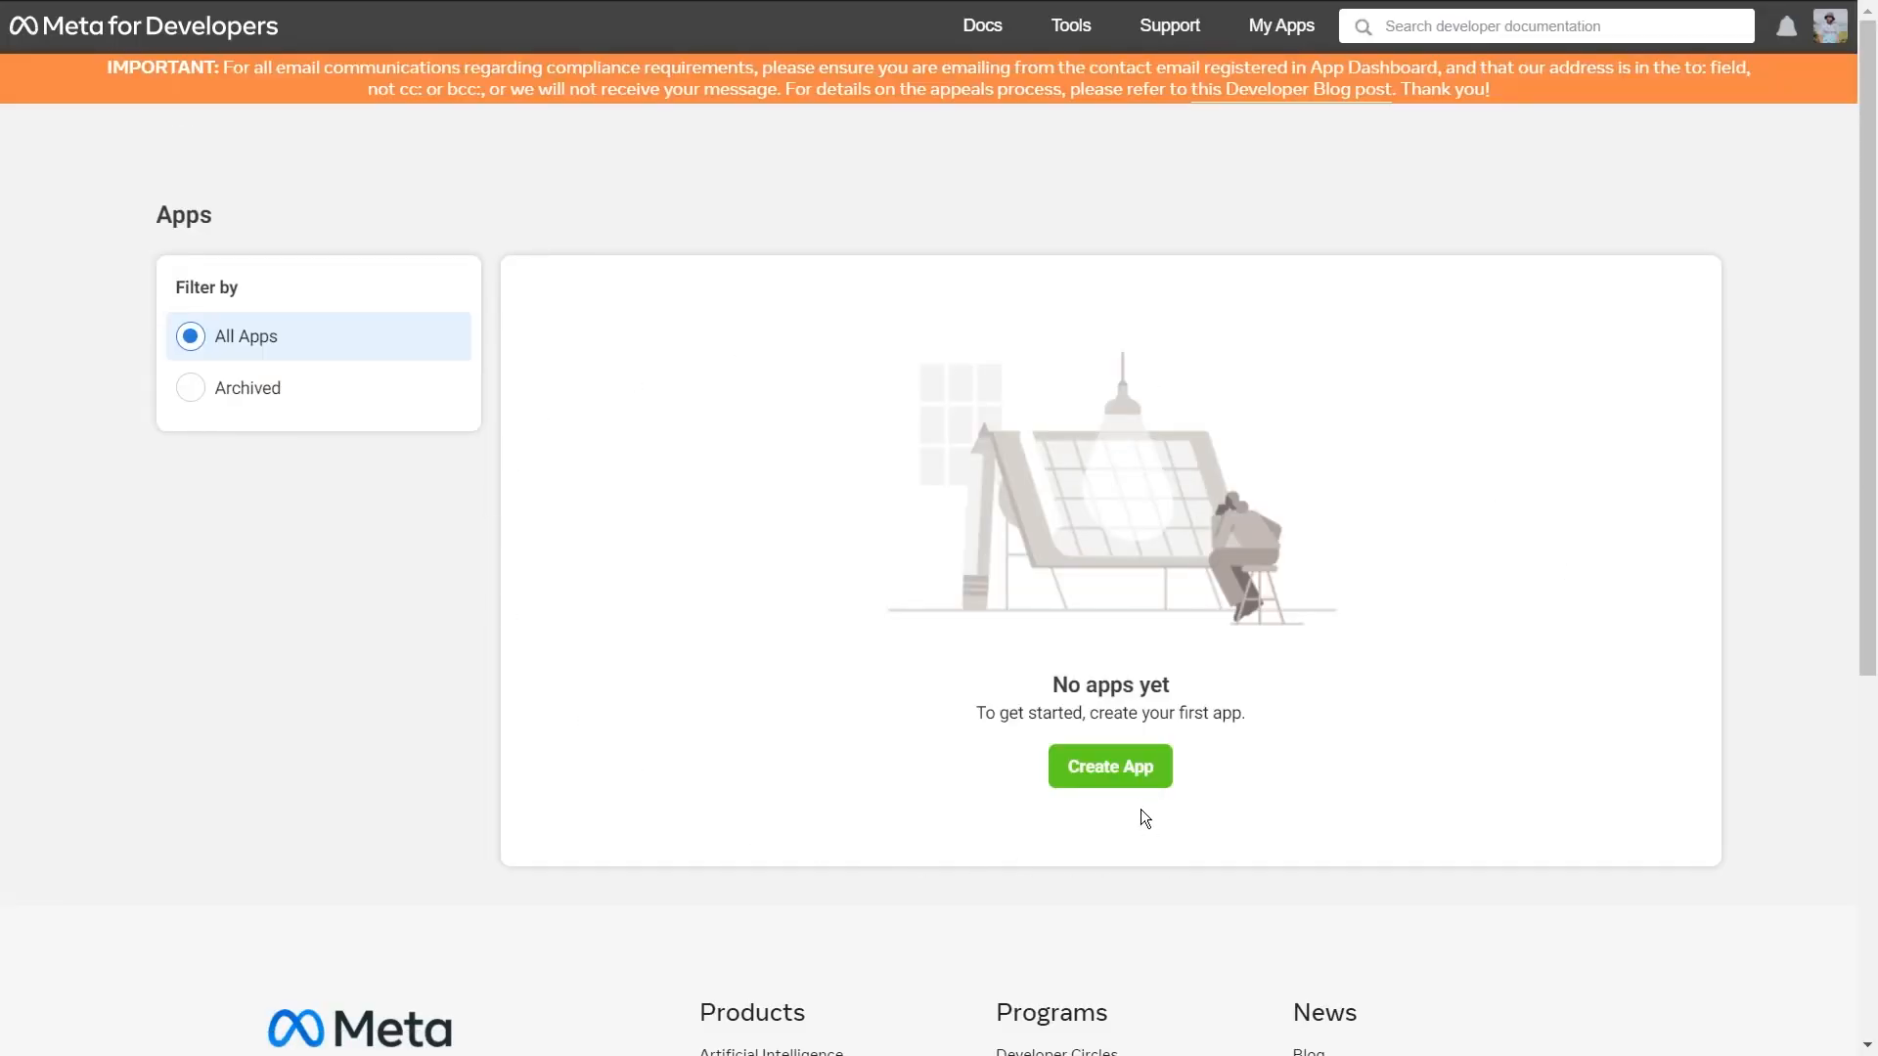
- Create an app of type None with the display name BSFIGtest
left_click(1132, 785)
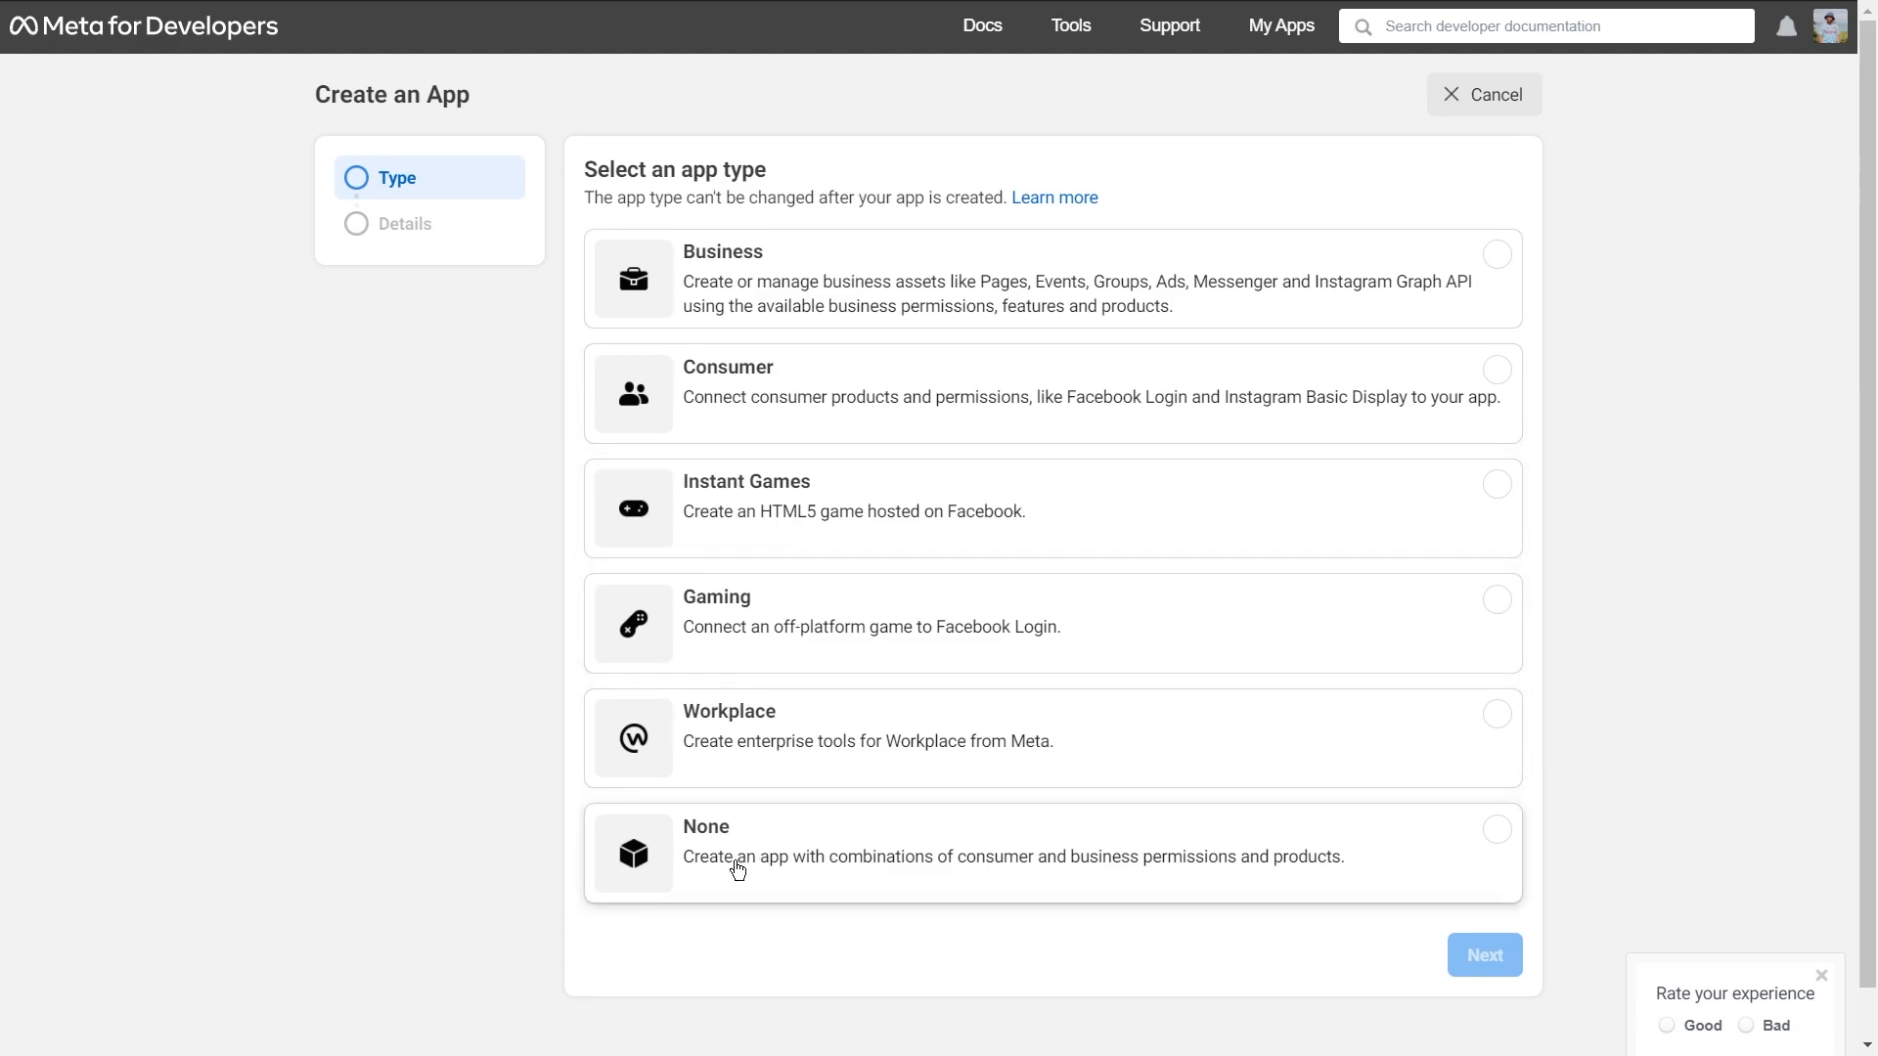
left_click(778, 874)
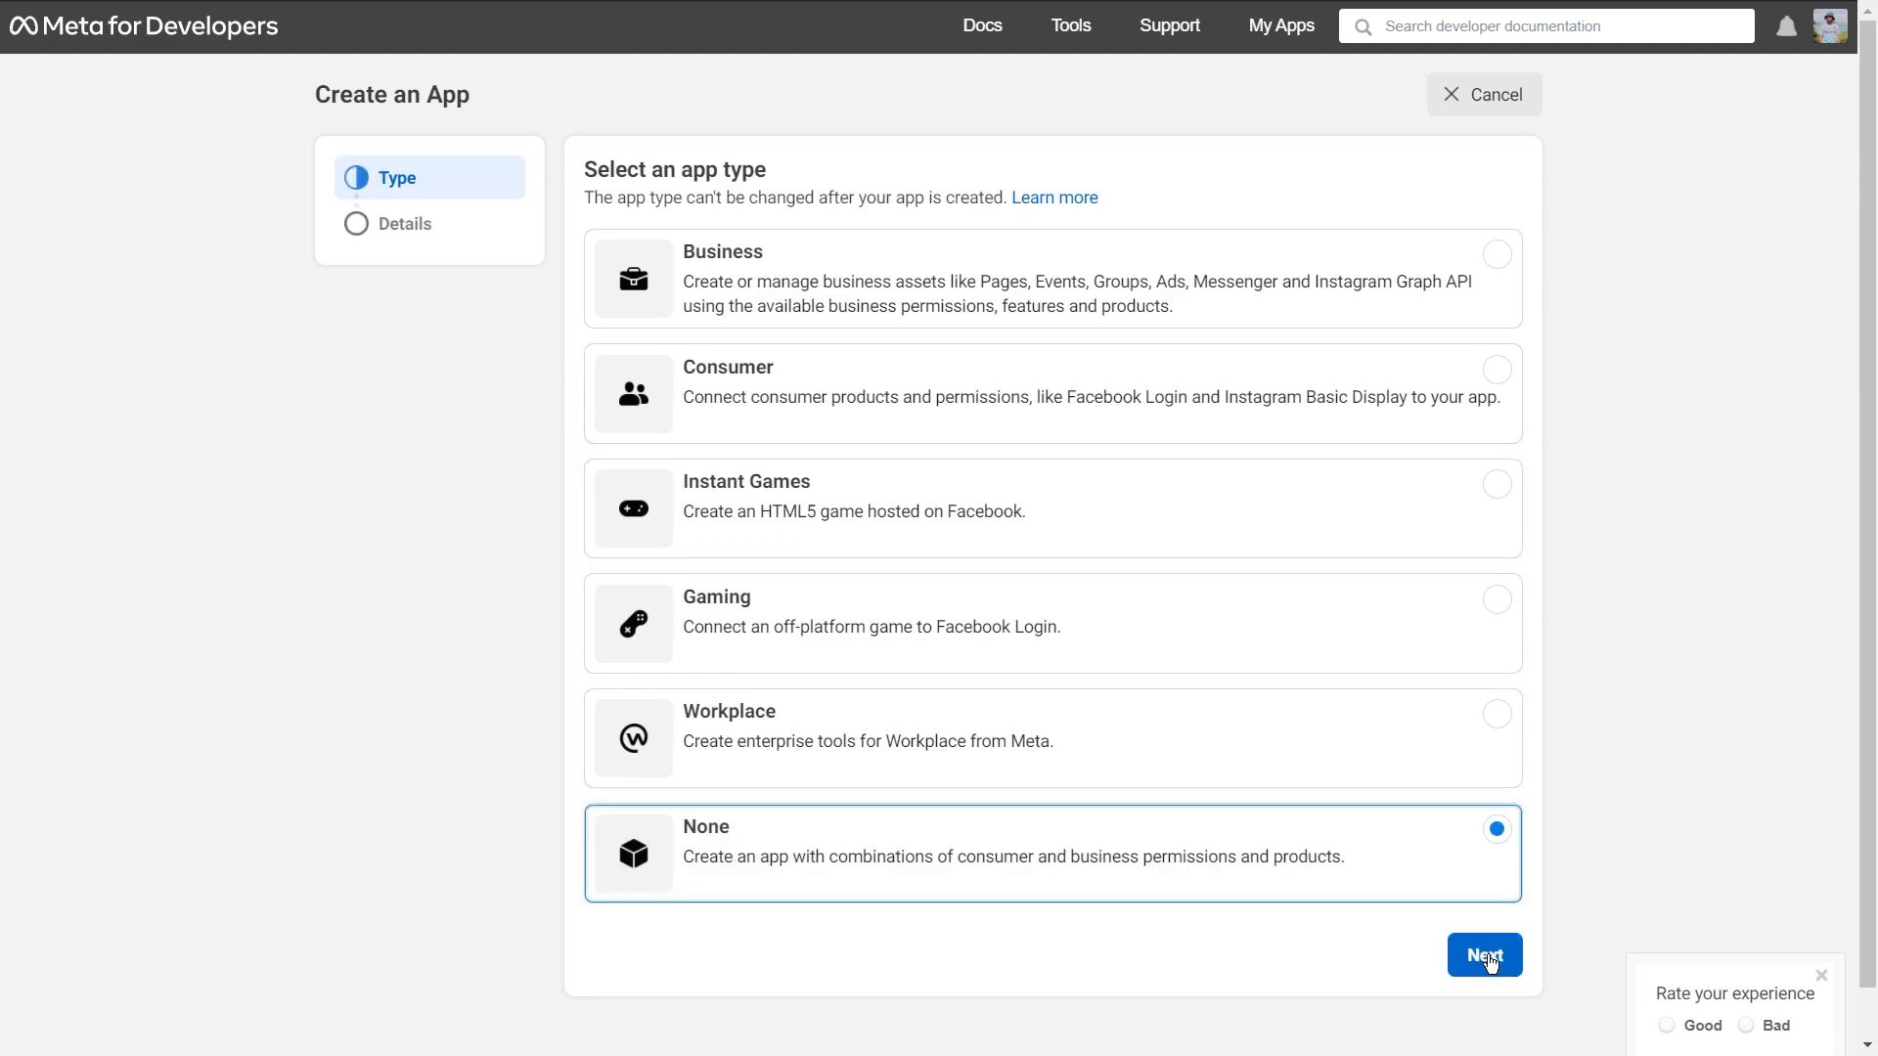
left_click(1485, 957)
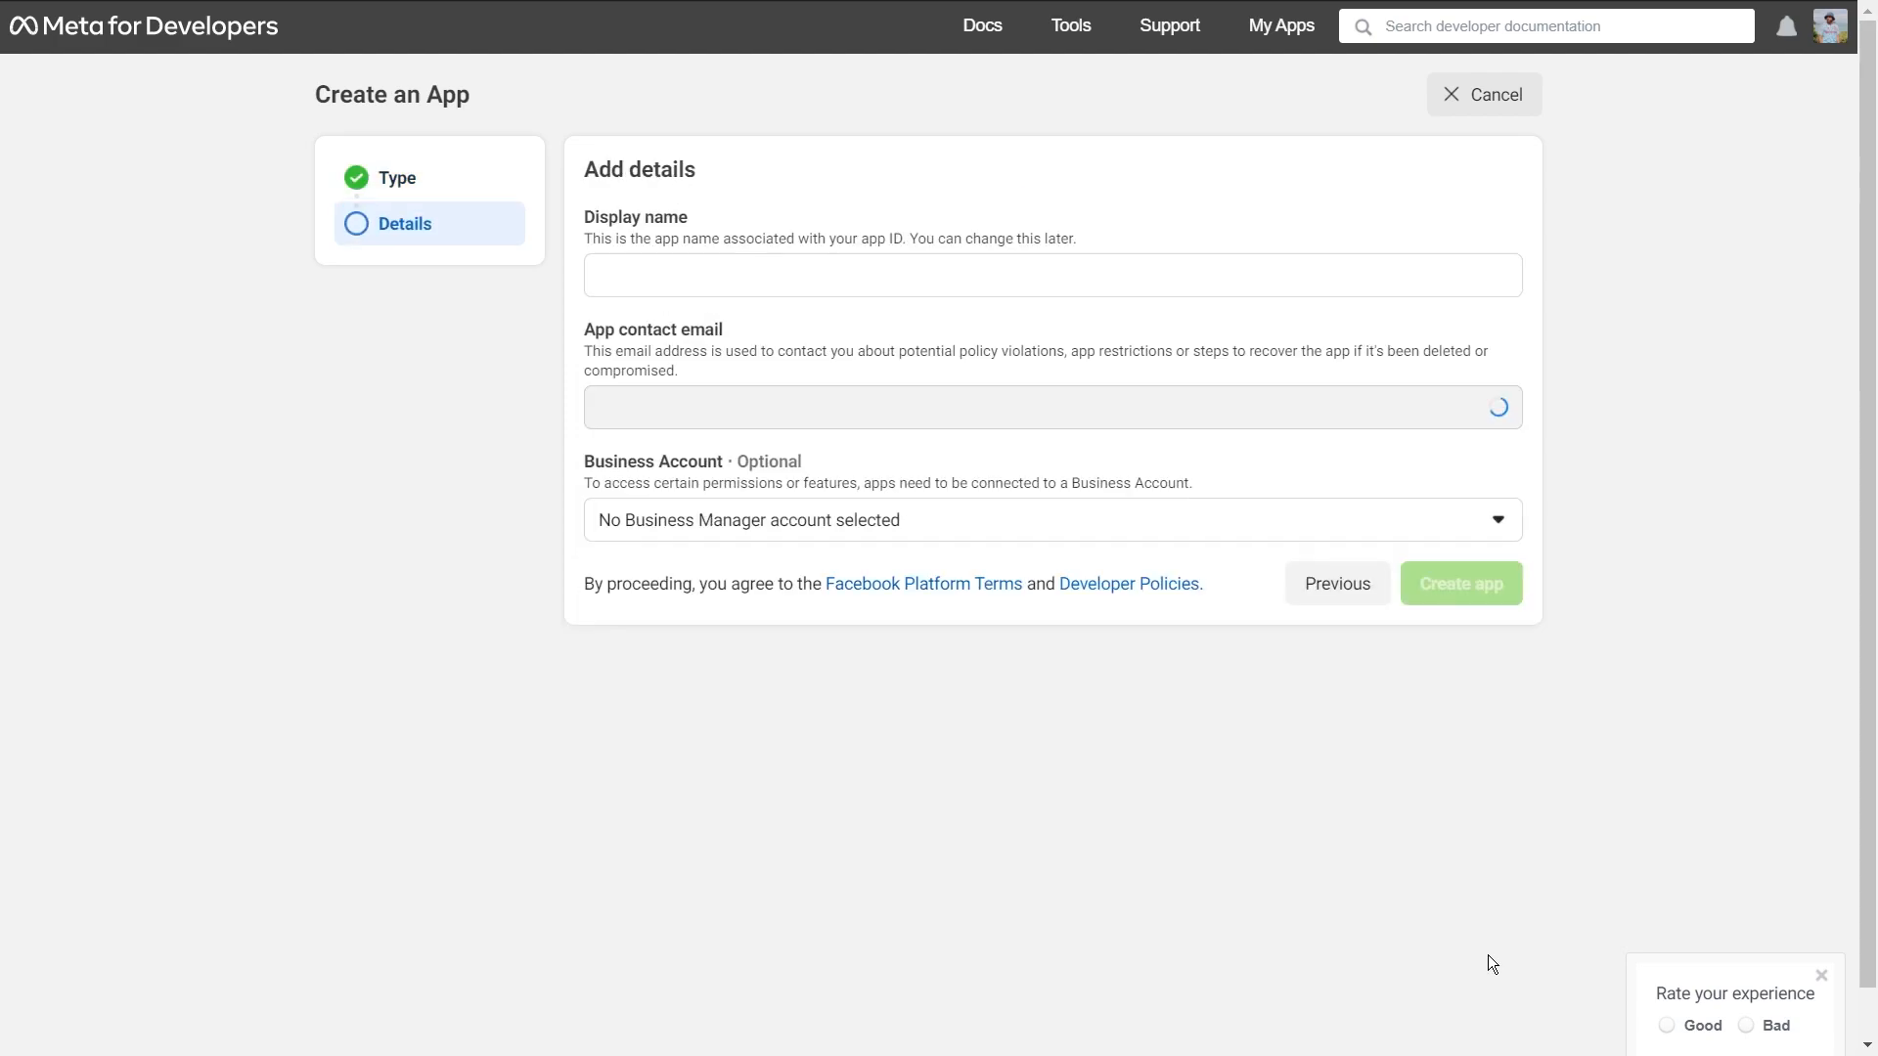
left_click(706, 268)
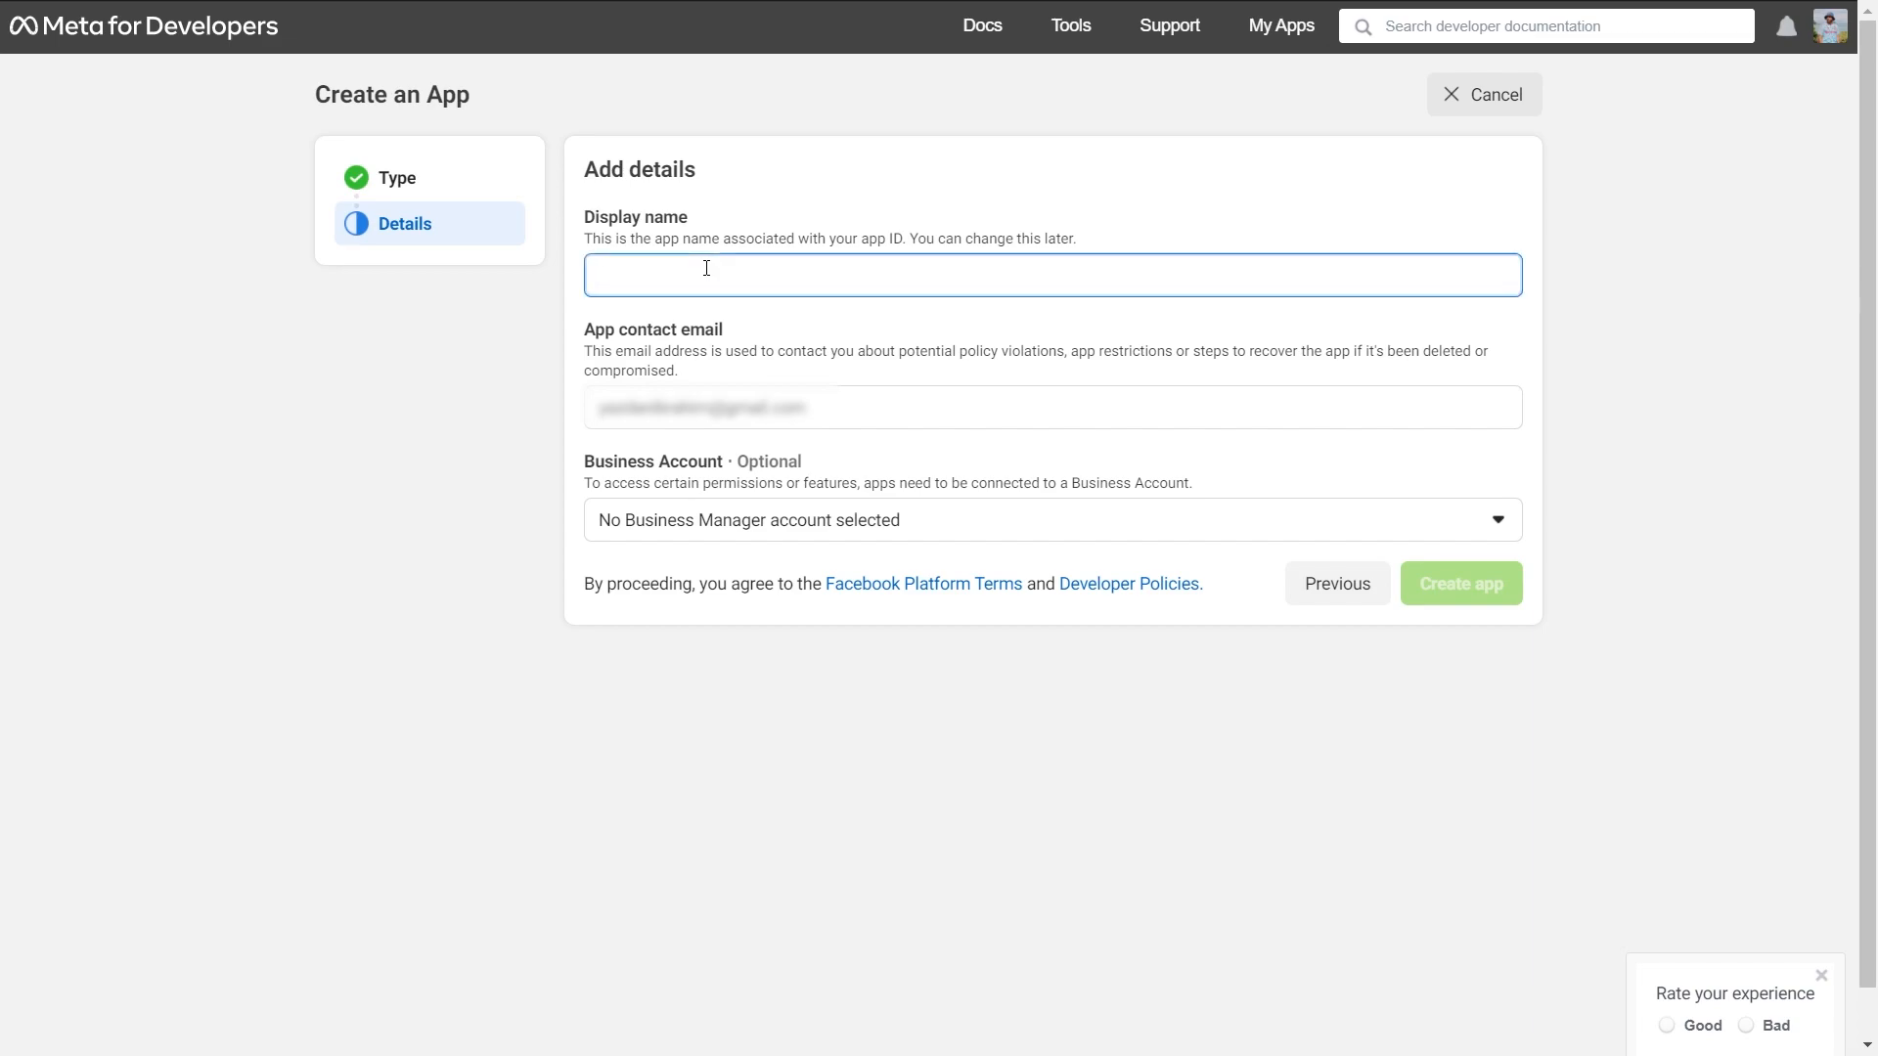
type("BSFIGtest")
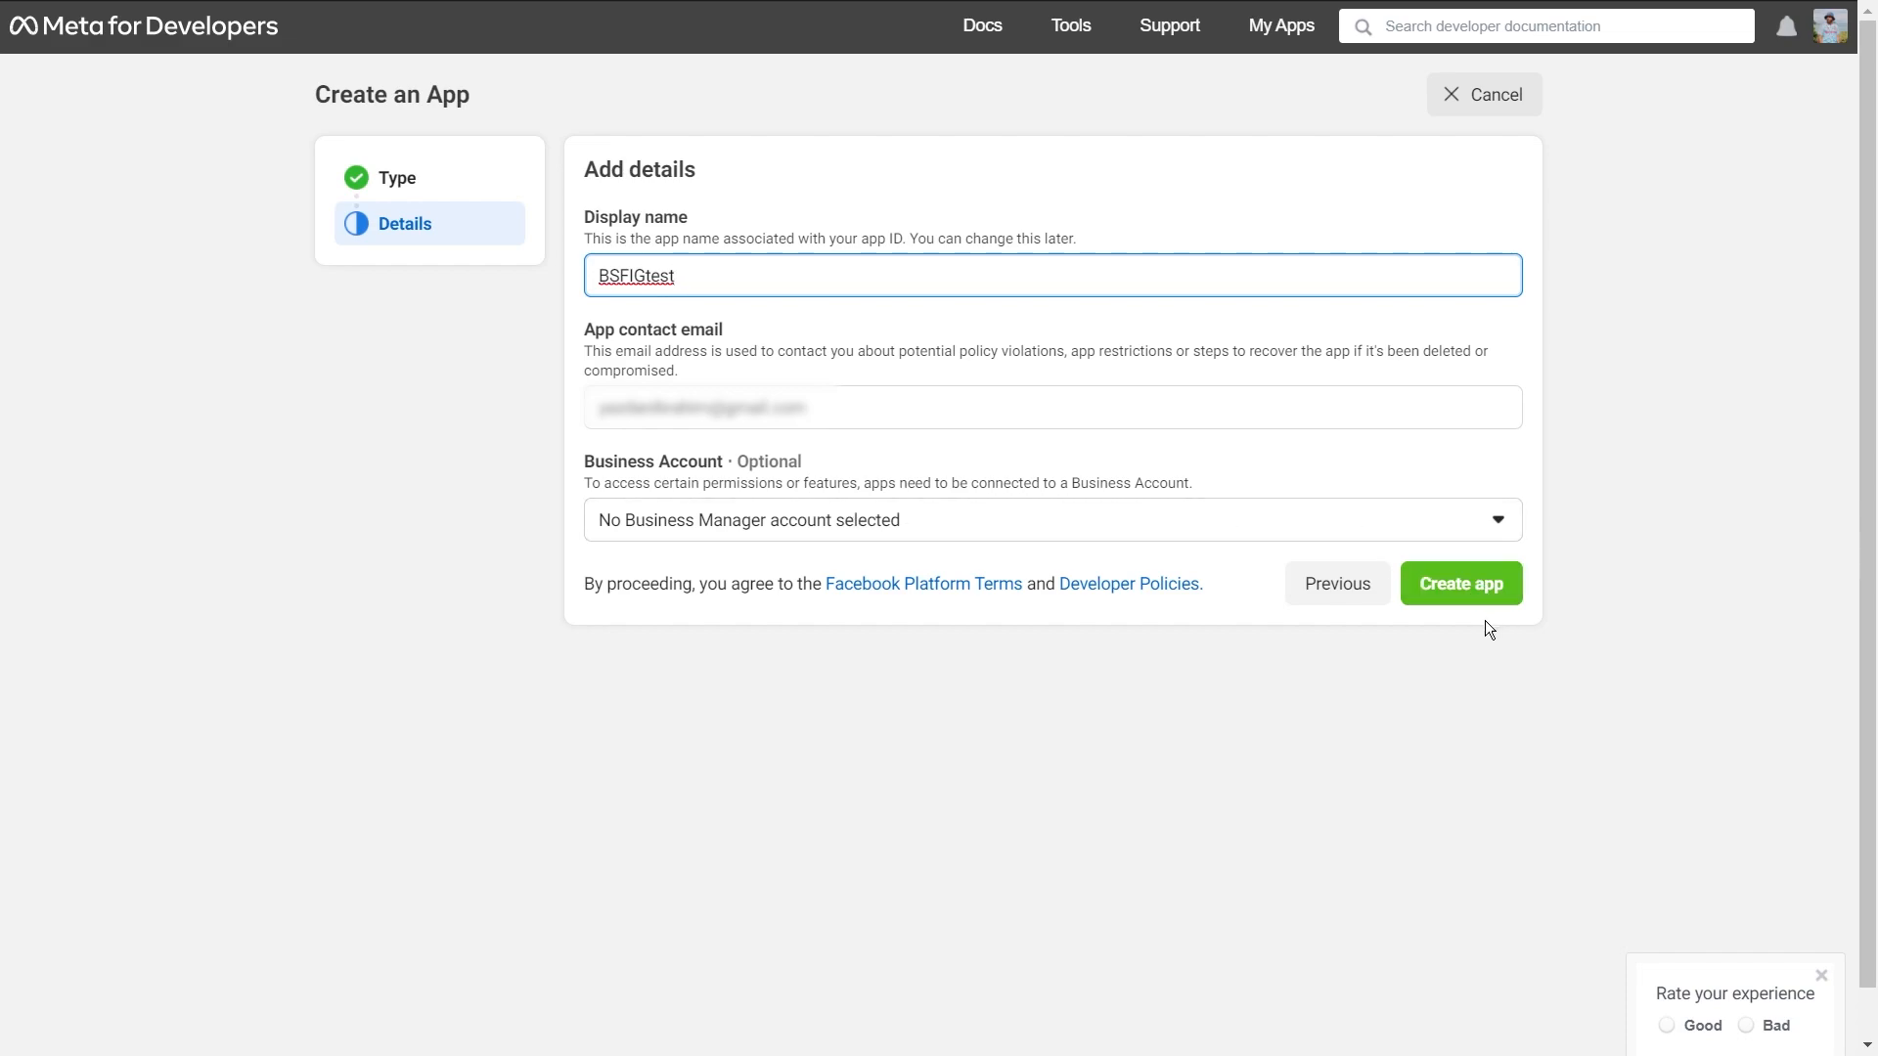
left_click(1477, 595)
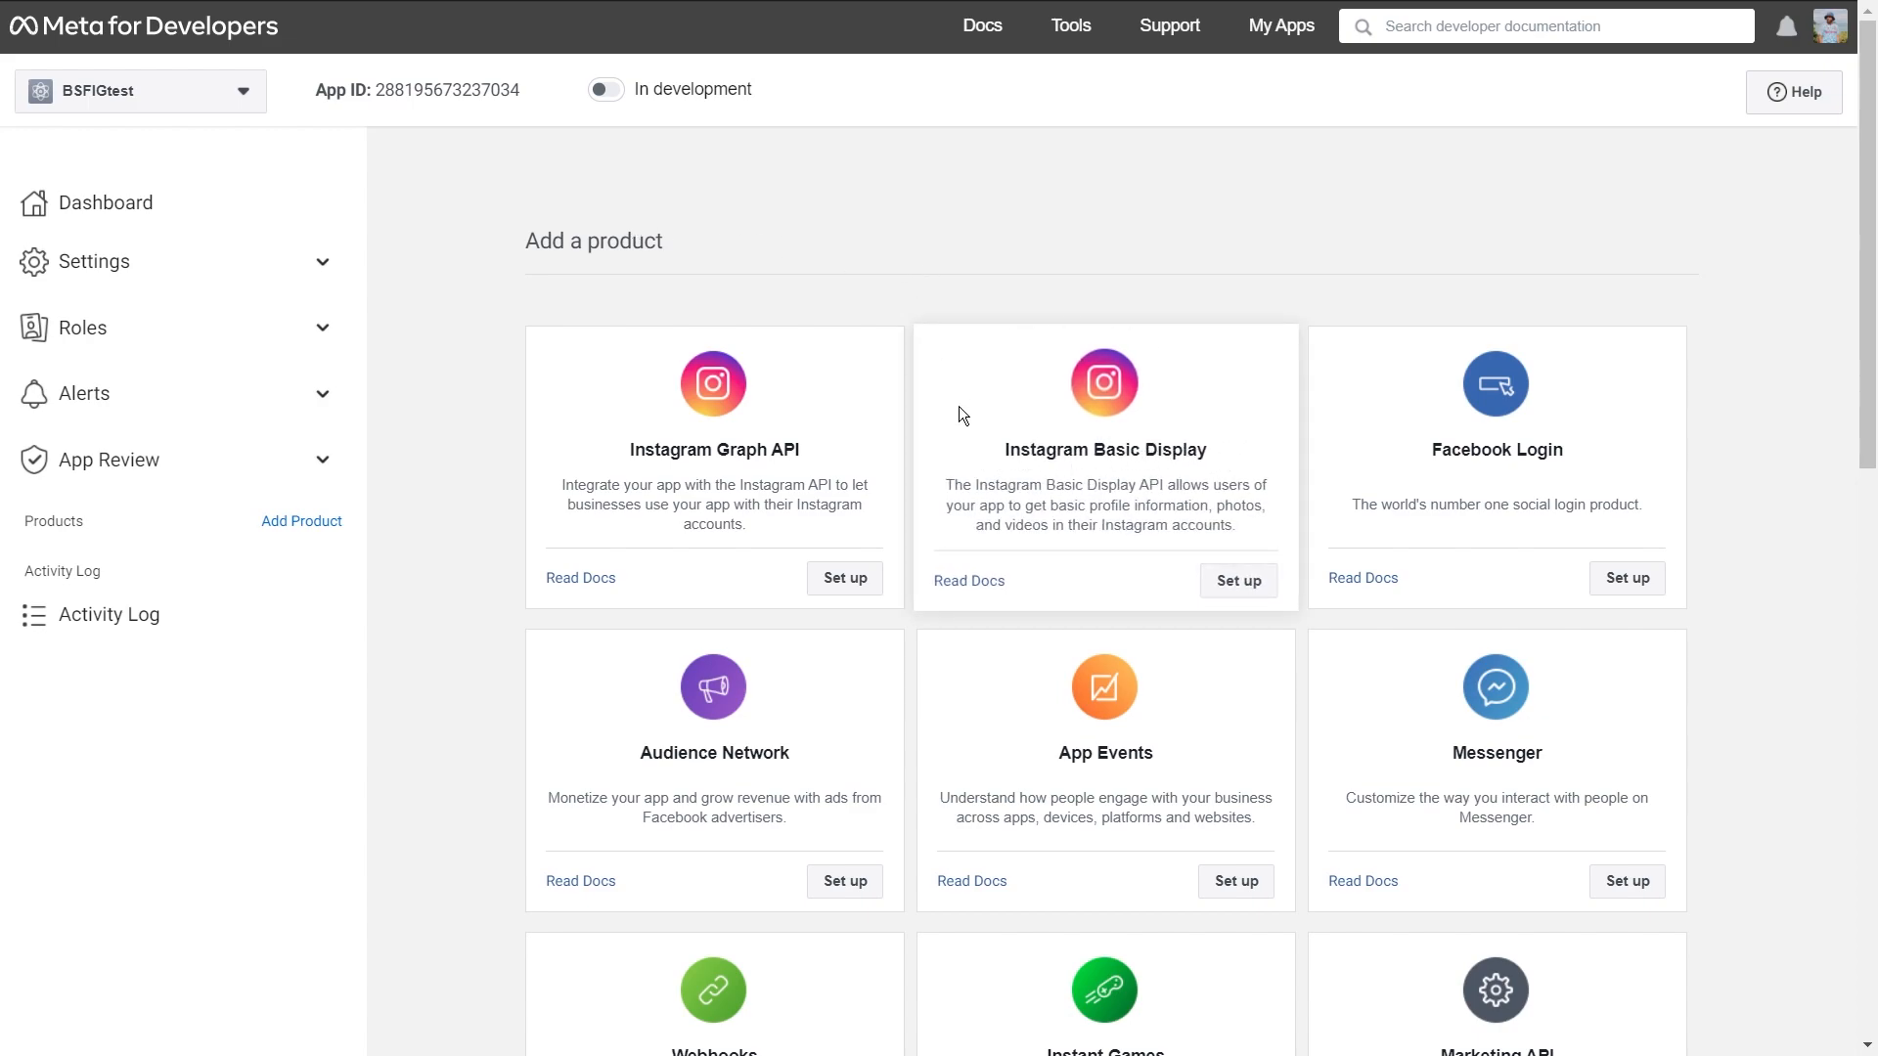
- Add the Website platform to the BSFIGtest app's basic settings
left_click(215, 265)
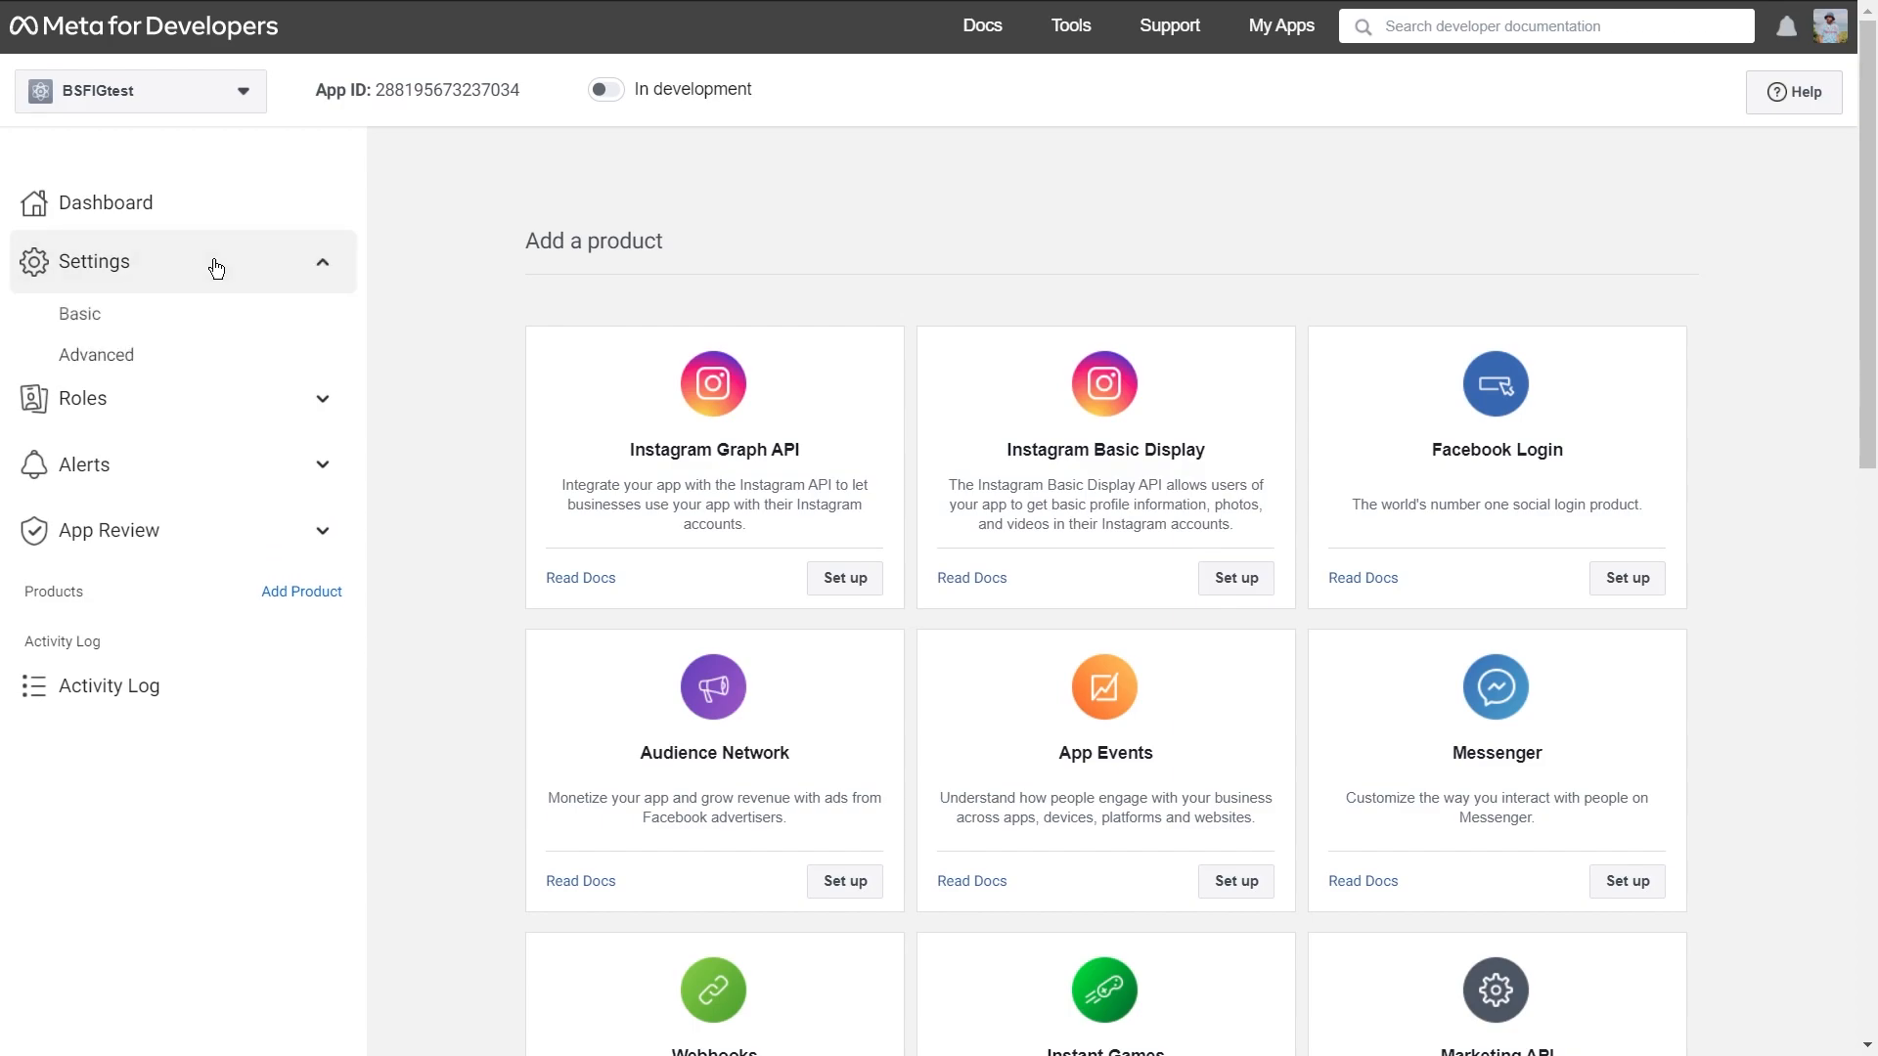
left_click(120, 320)
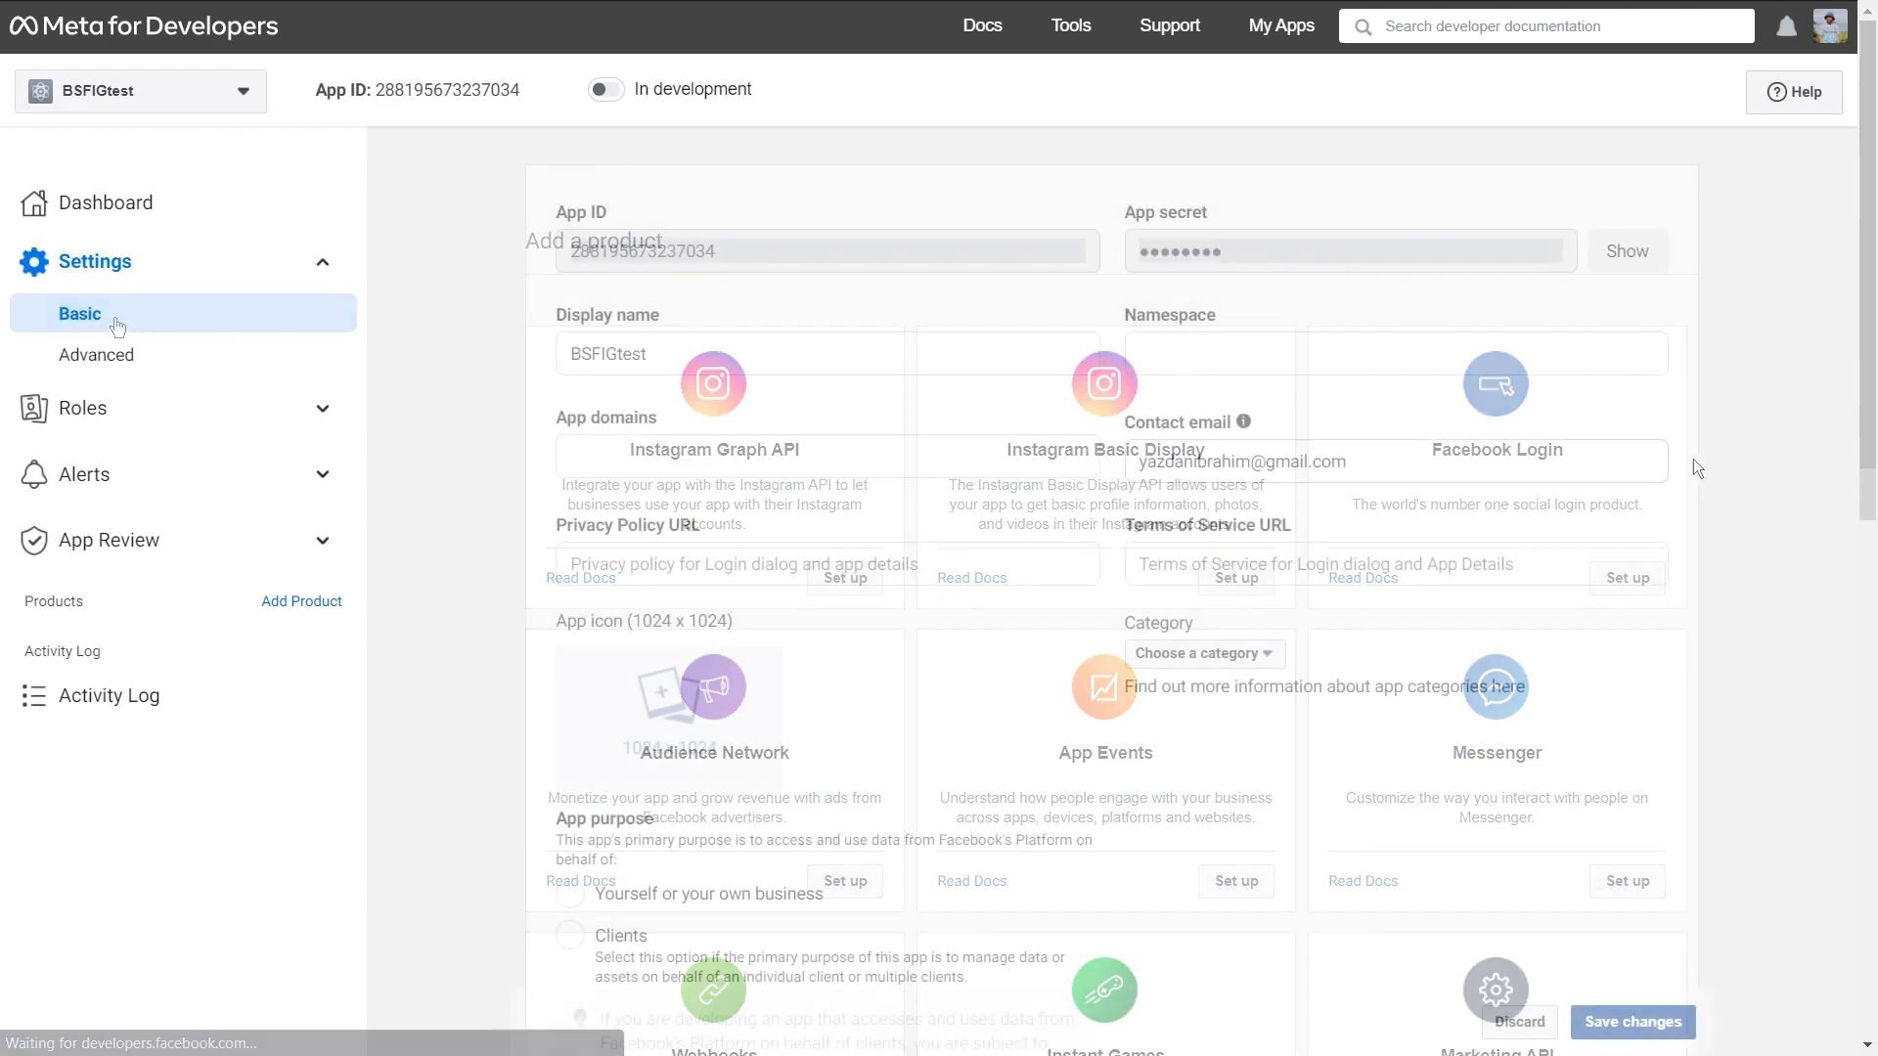
scroll(1780, 450, "down", 11)
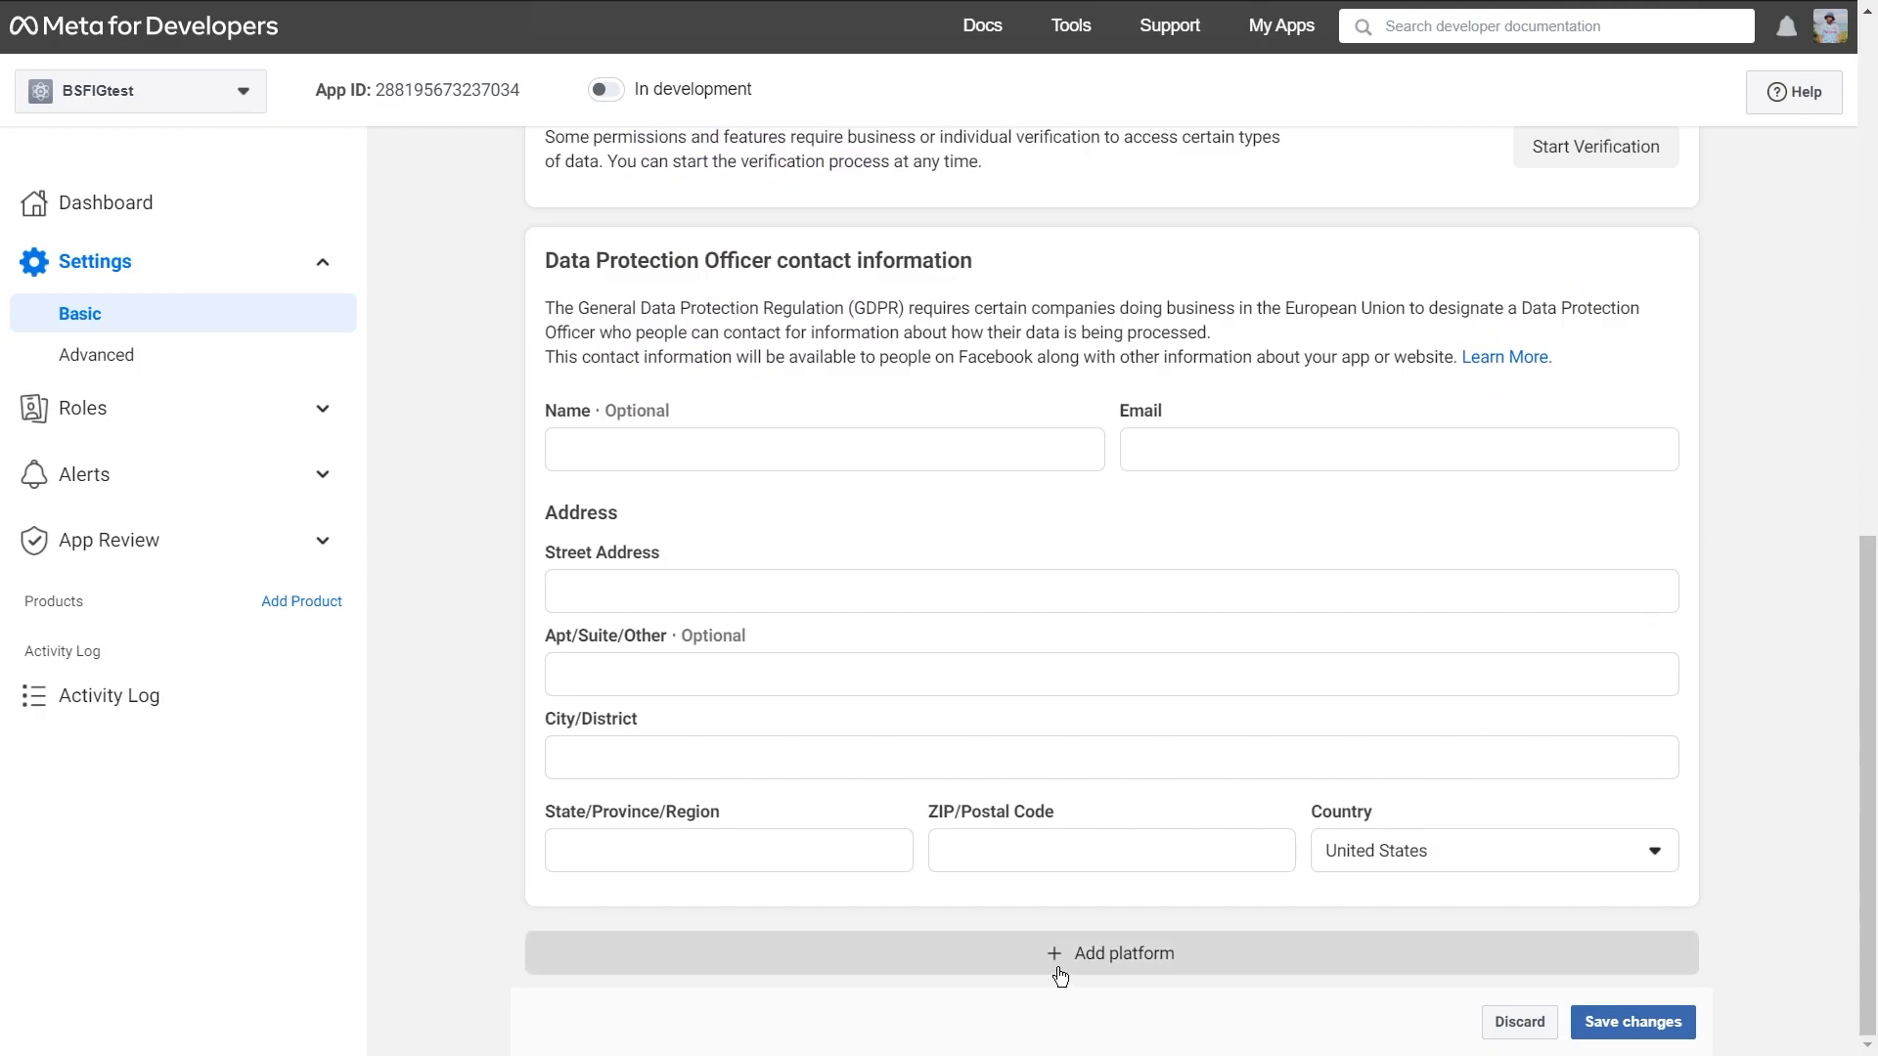
left_click(1177, 970)
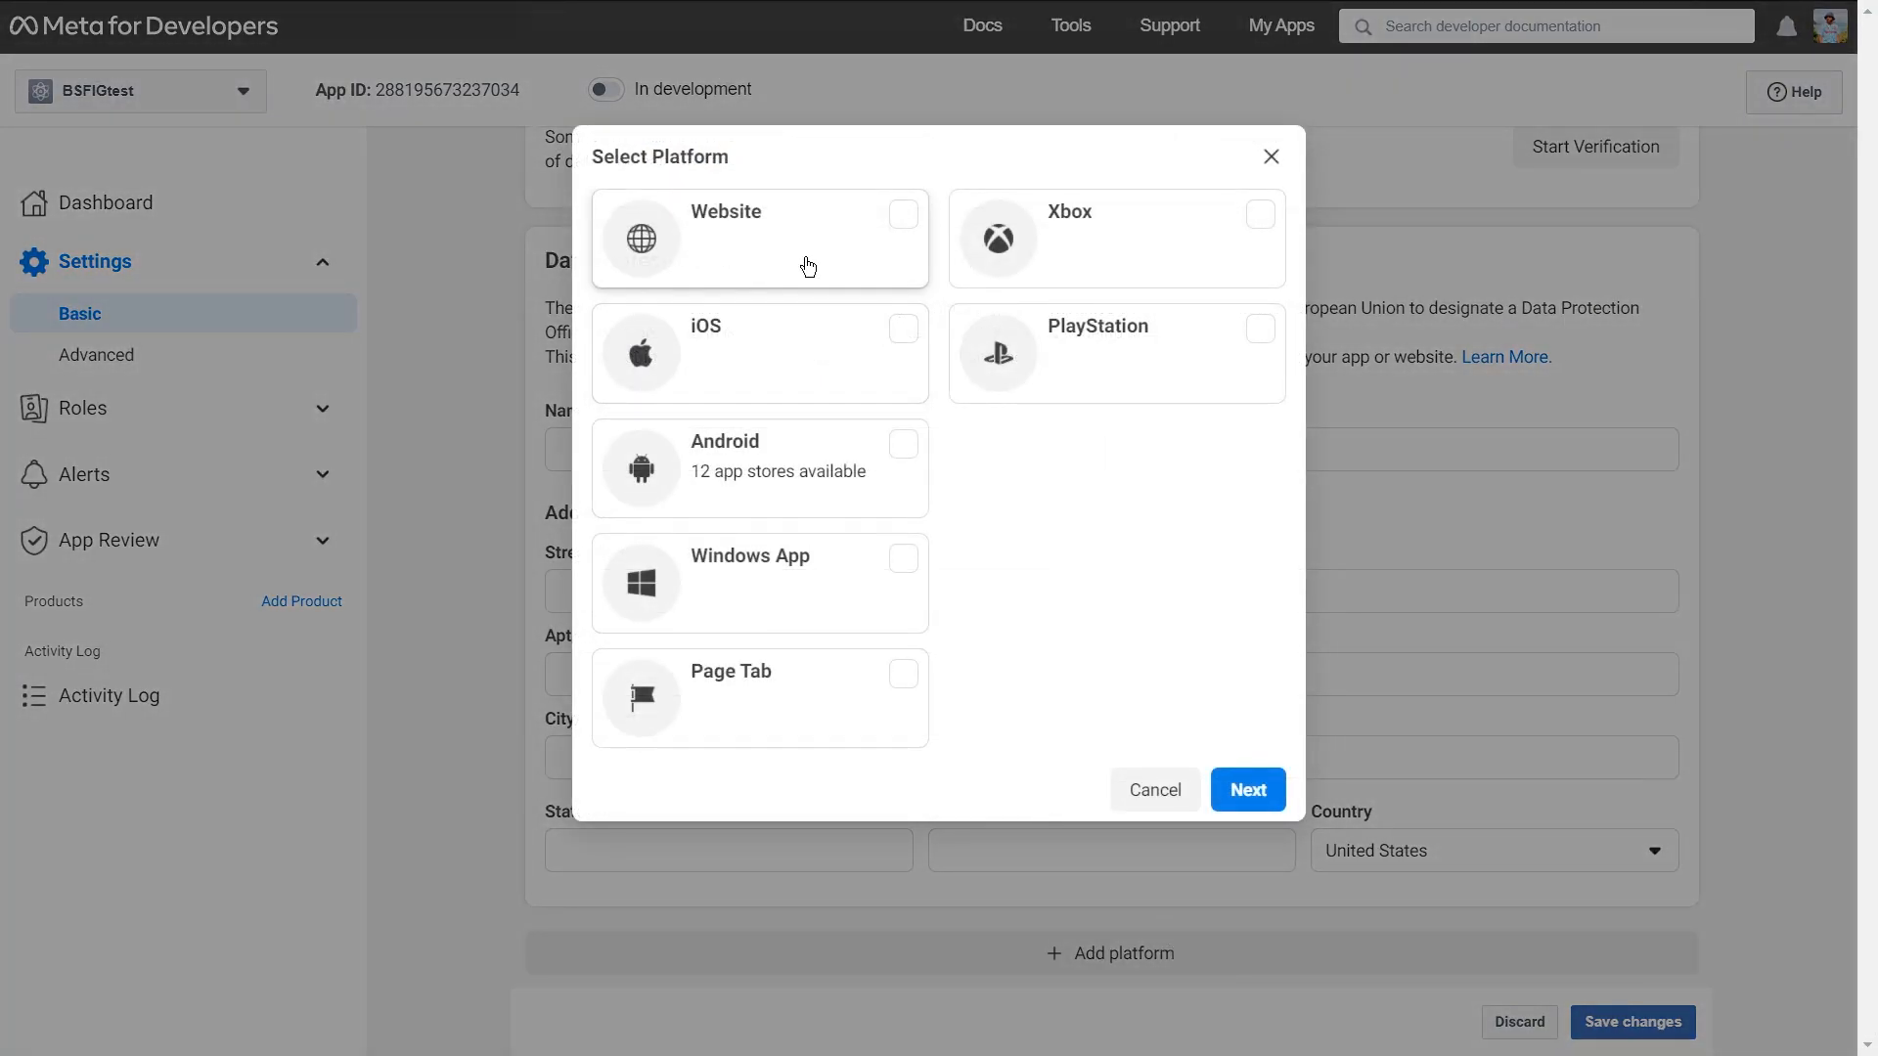
left_click(808, 267)
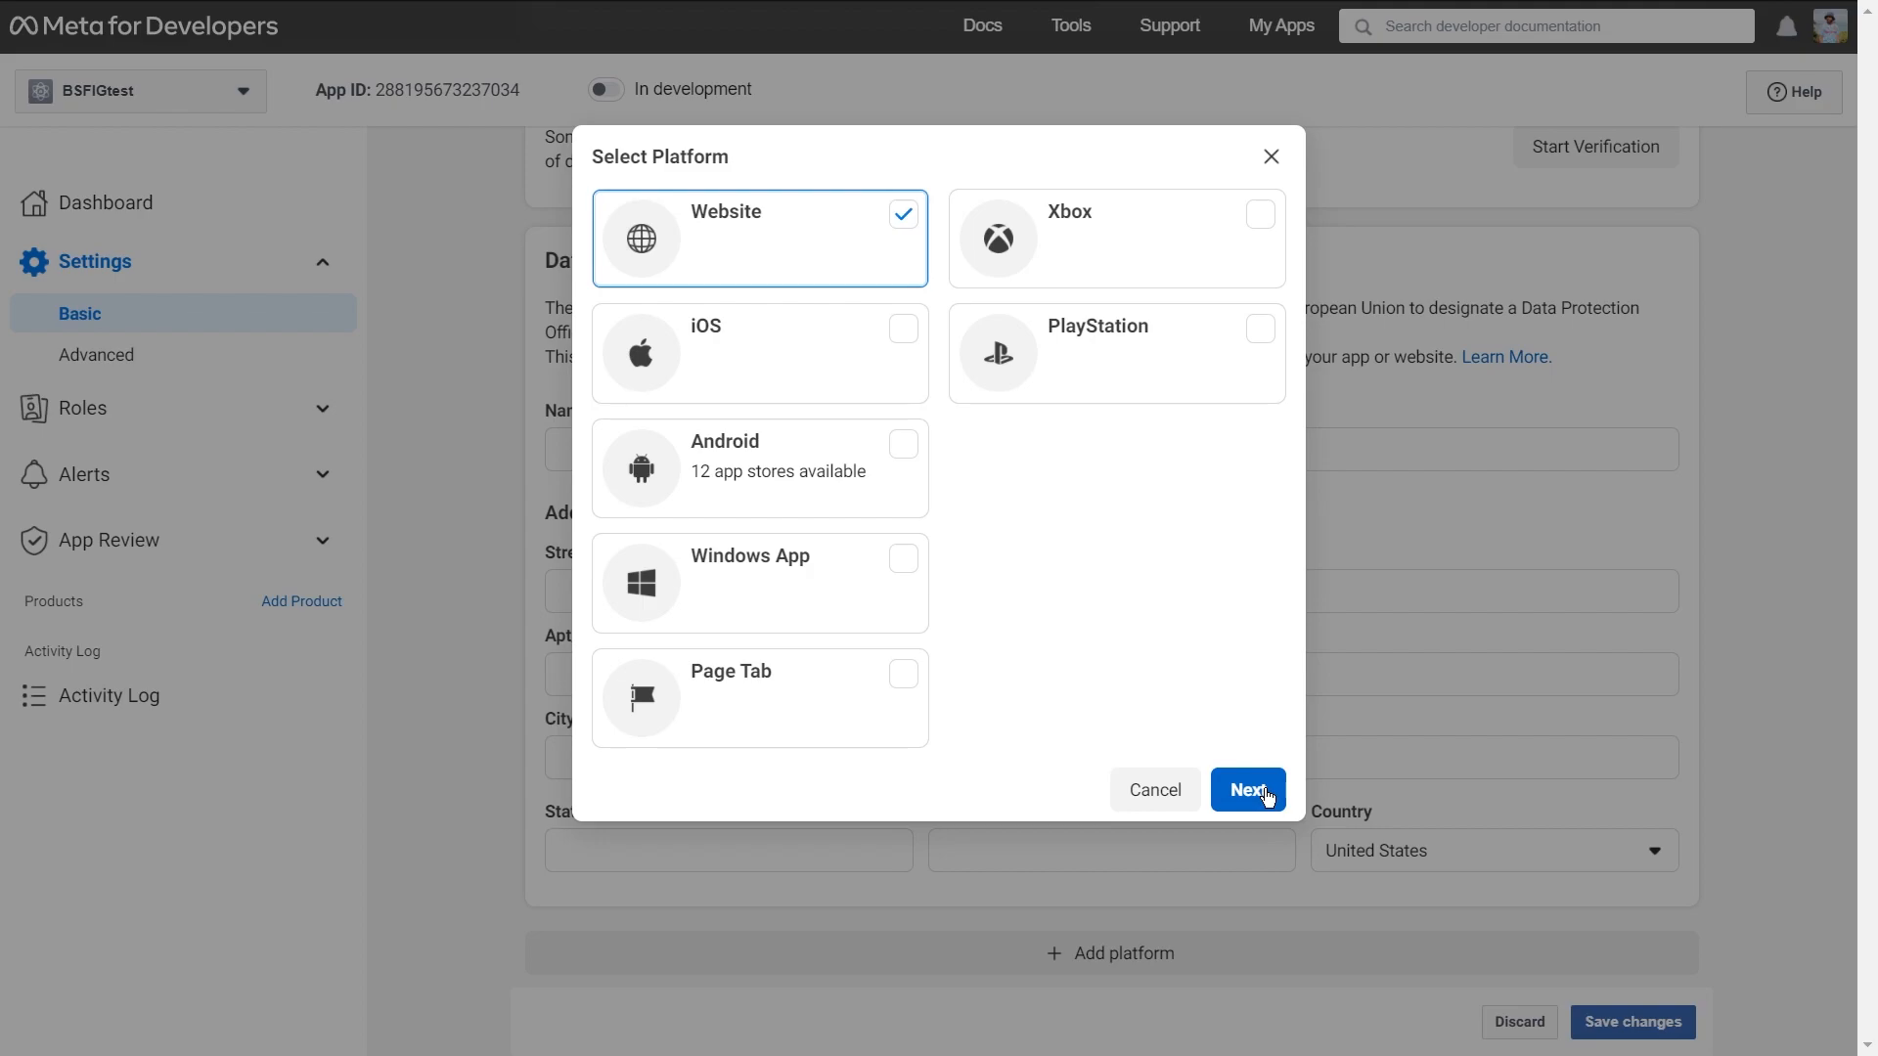
left_click(1268, 798)
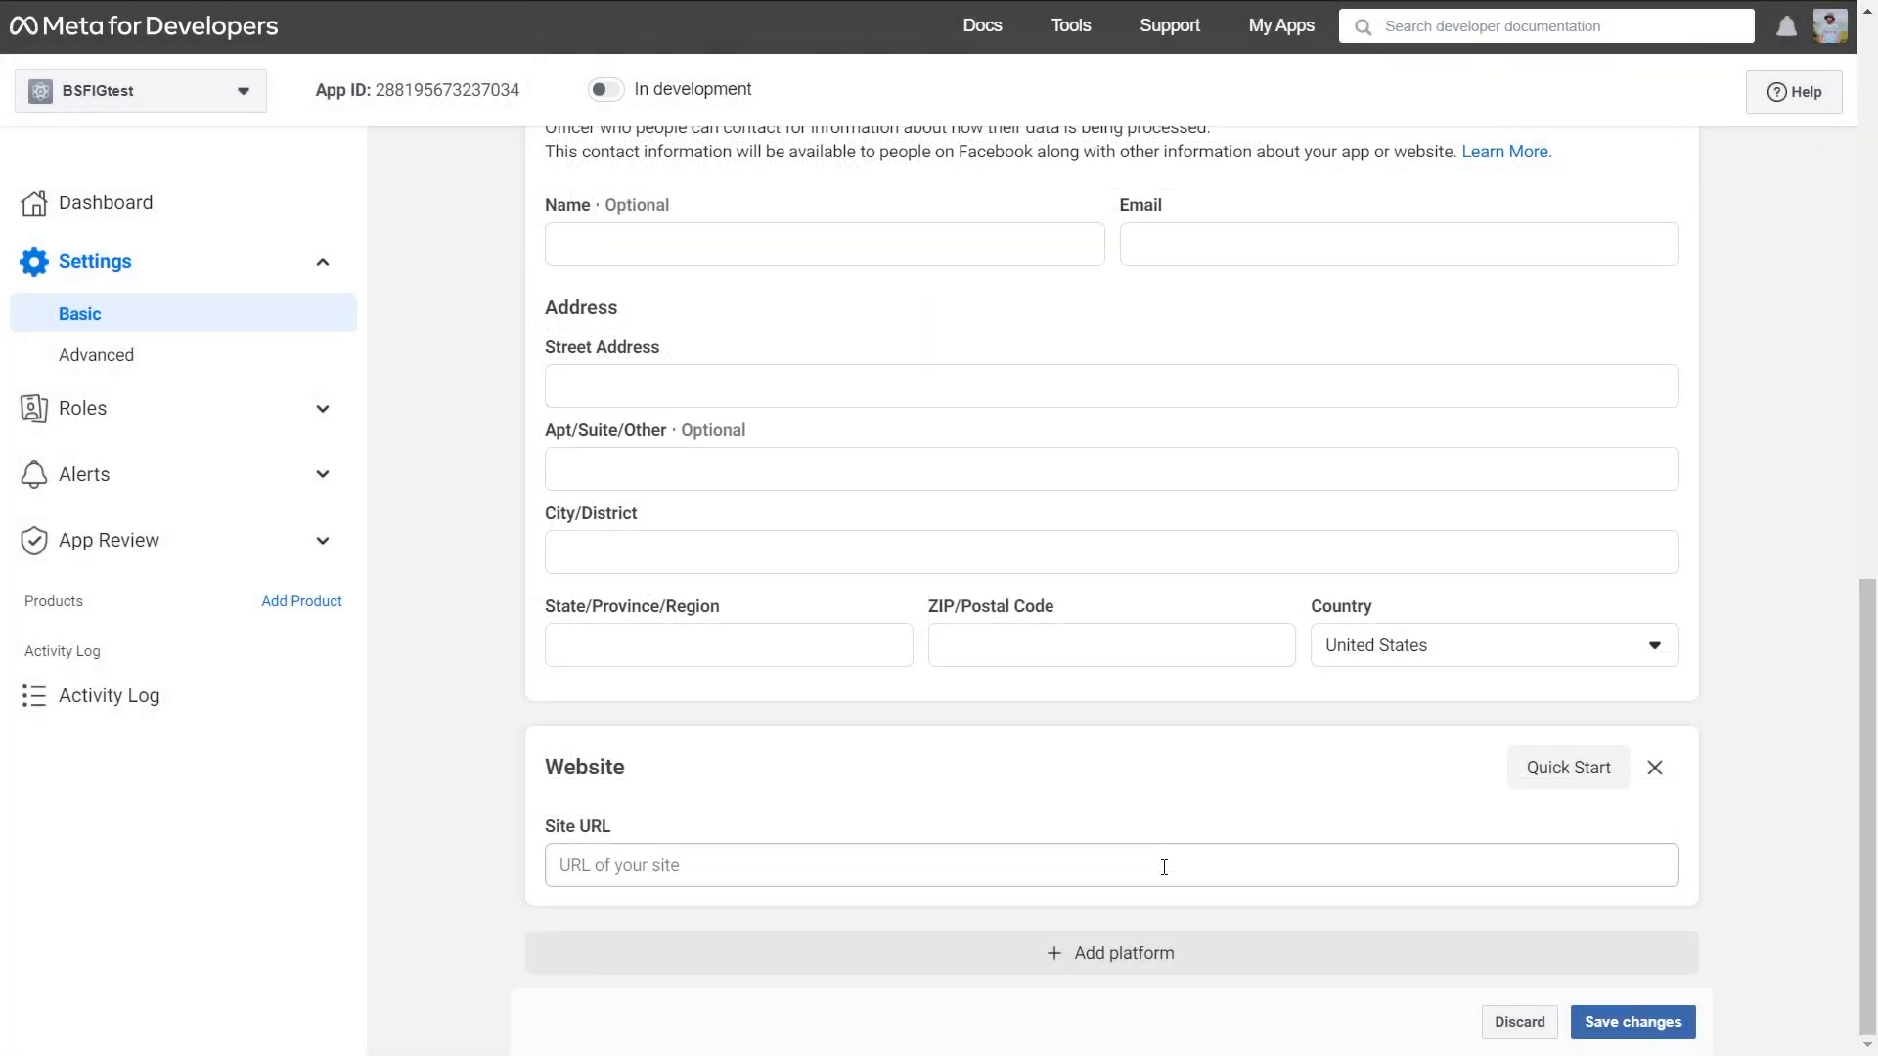
left_click(748, 868)
type("https://elfincompetition.tastewp.com/")
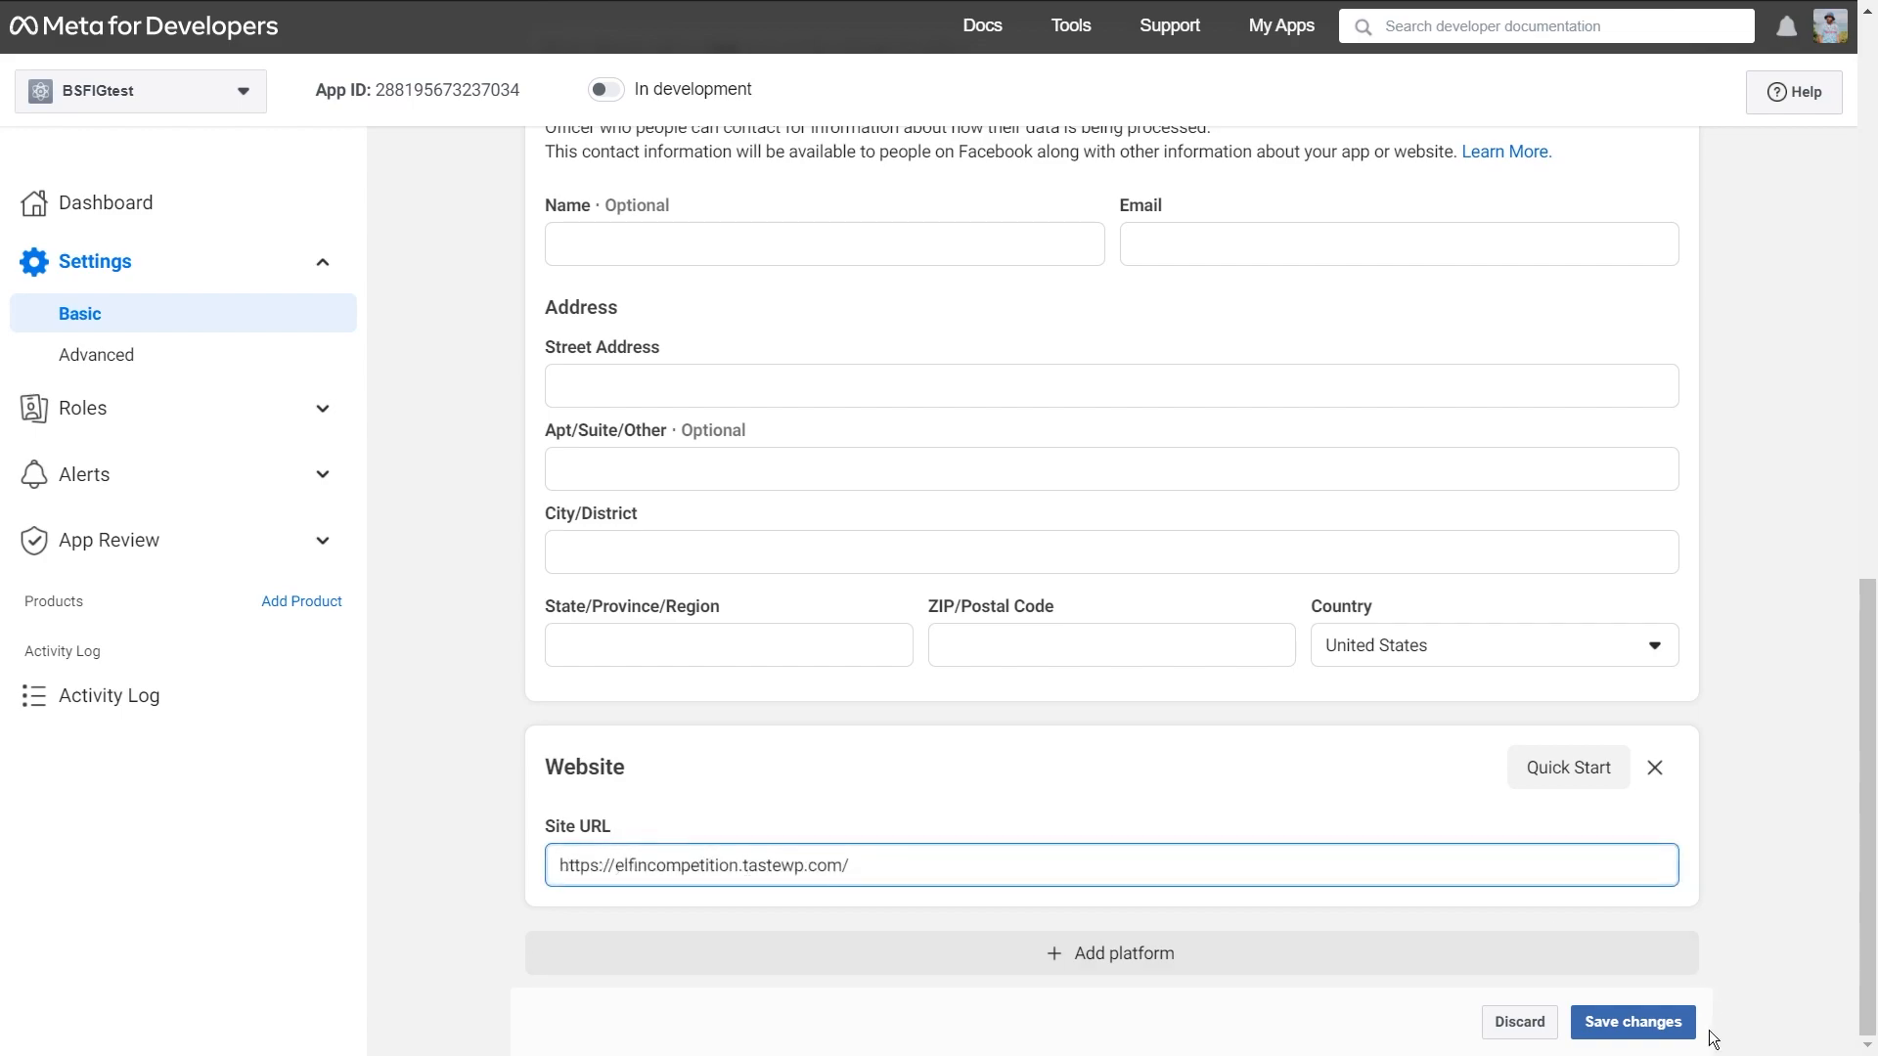
left_click(1636, 1023)
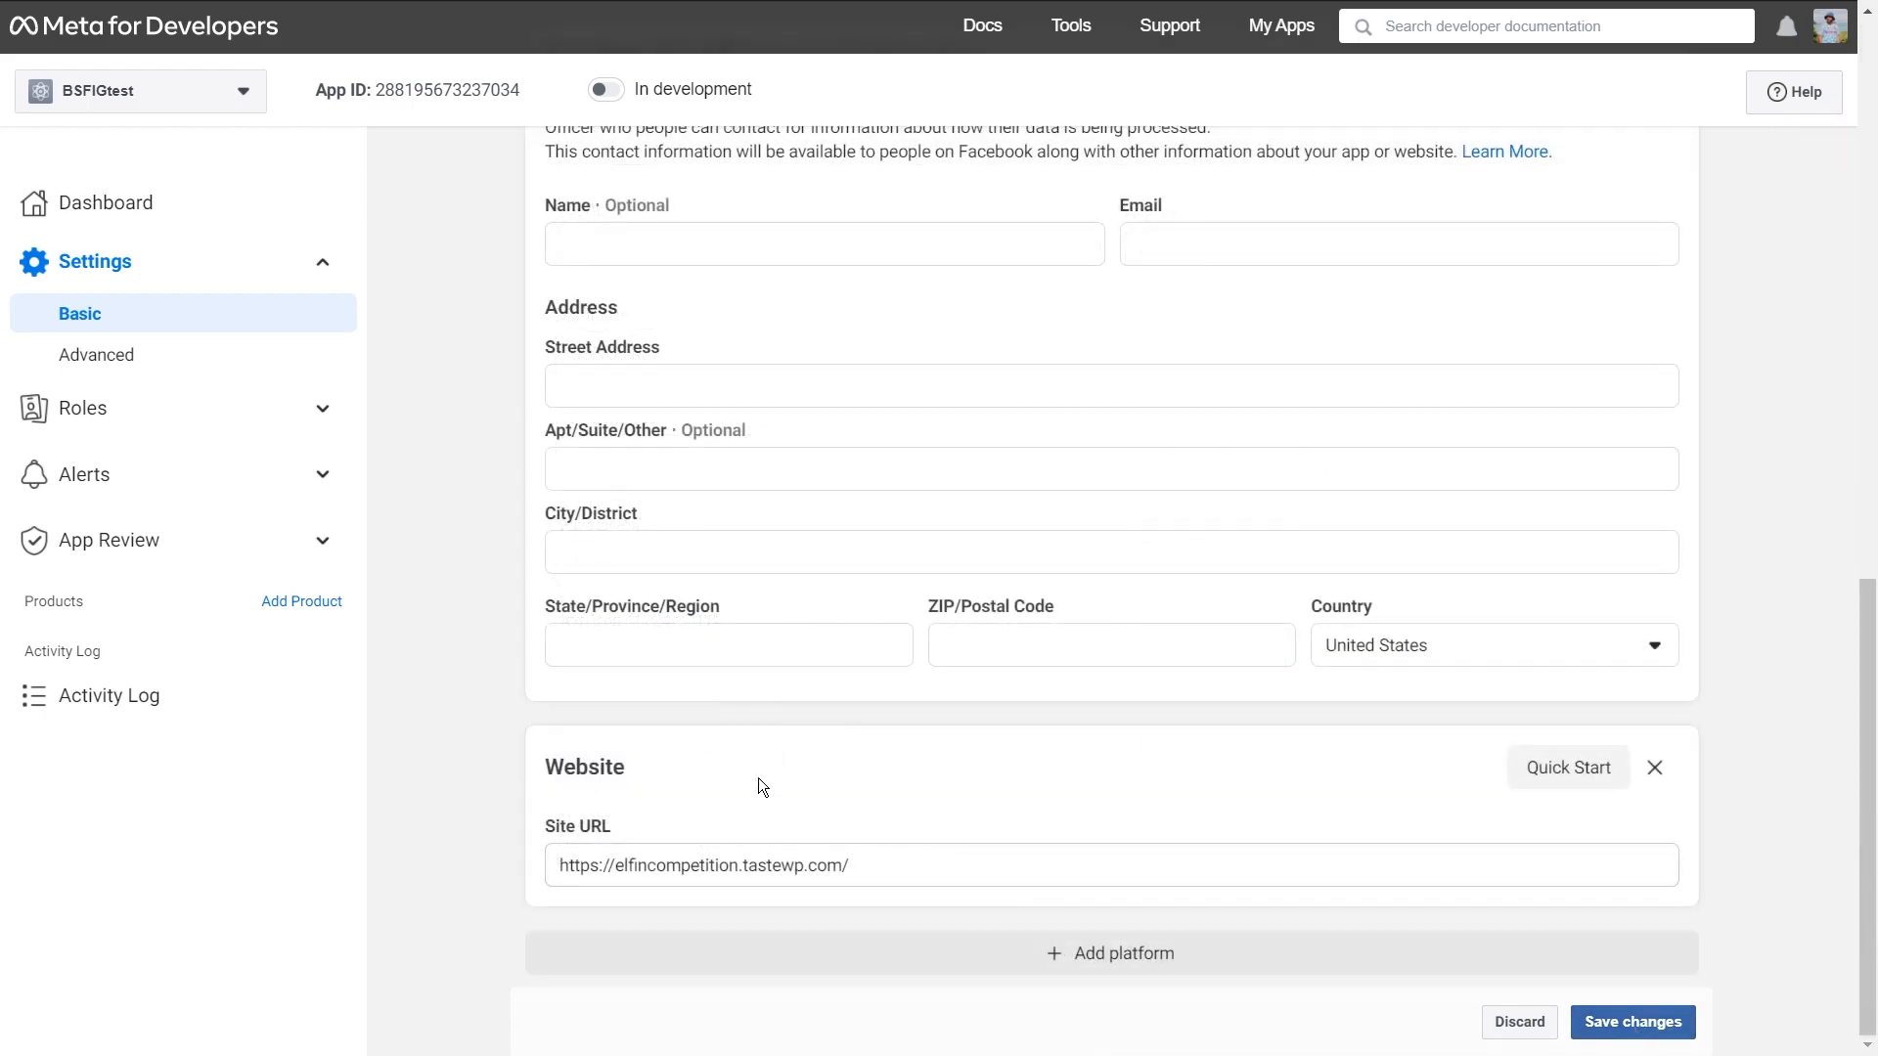
- Add the Instagram Basic Display product and create its Instagram app with the display name BSFIGtest
left_click(303, 604)
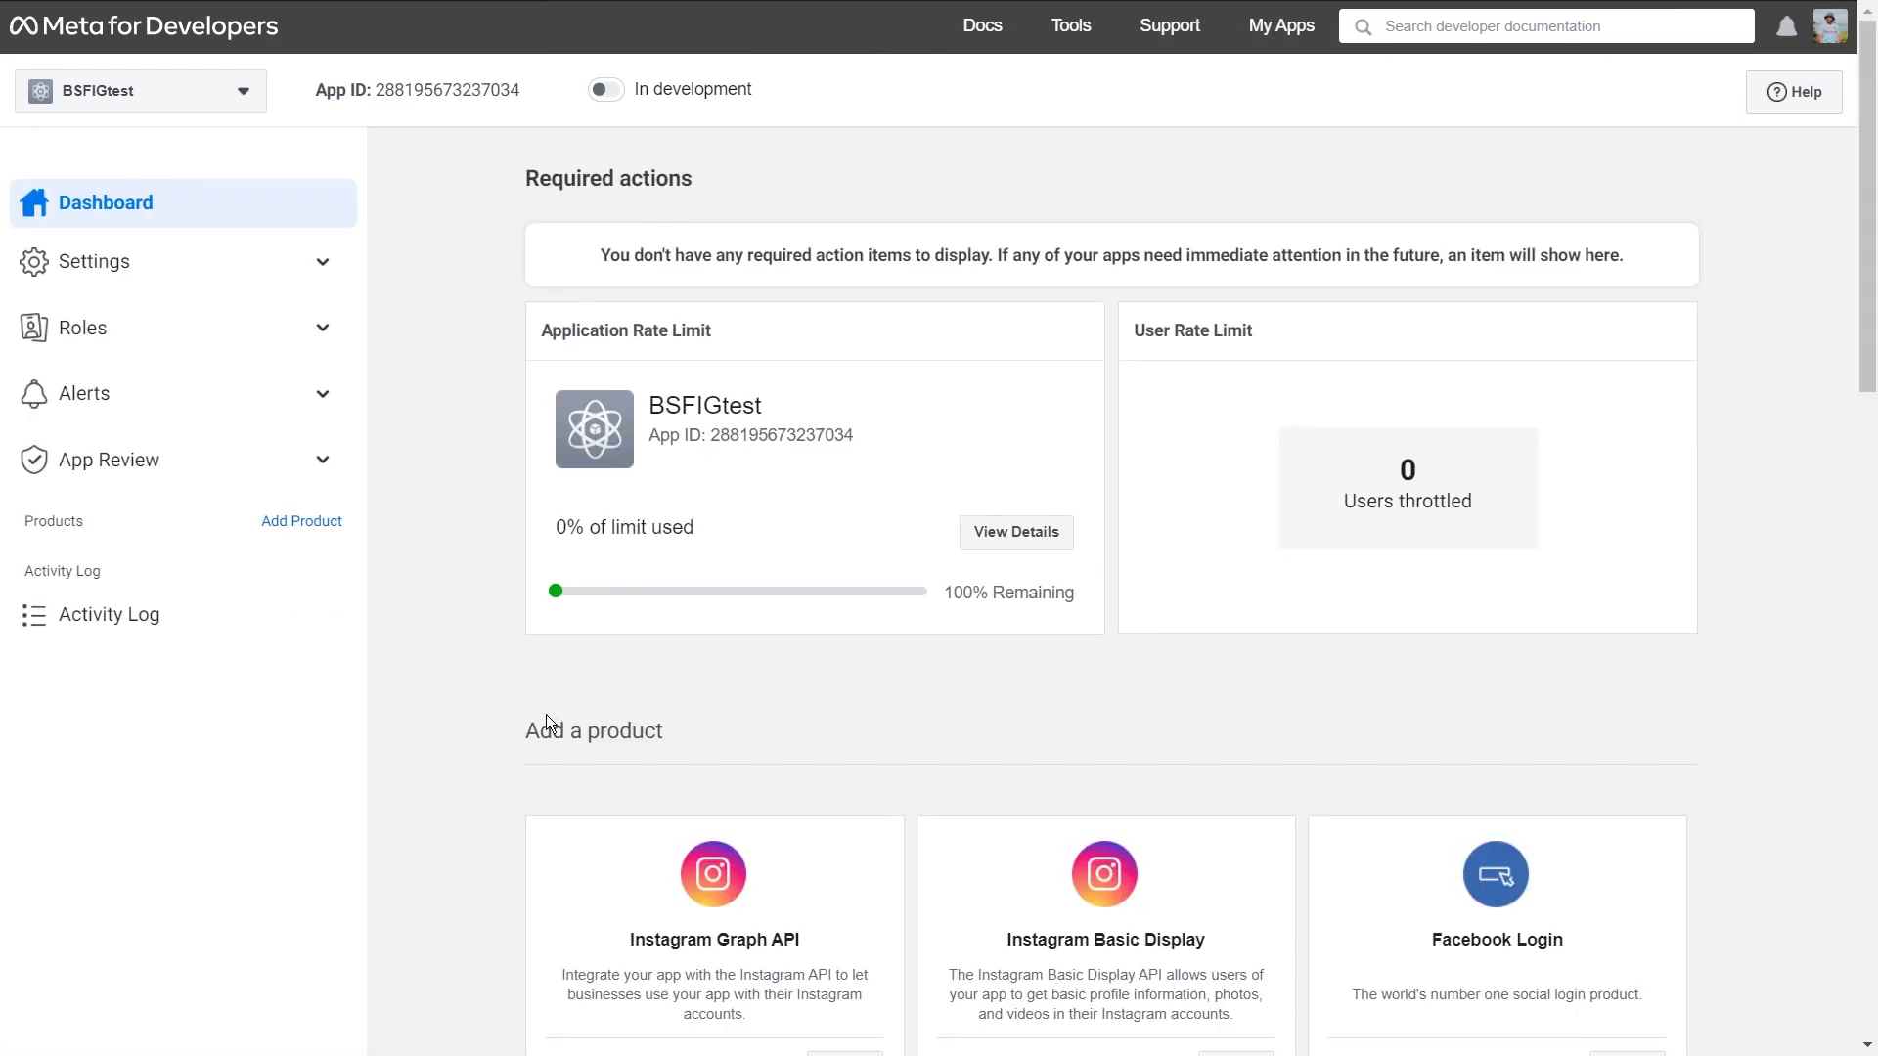
scroll(684, 704, "down", 3)
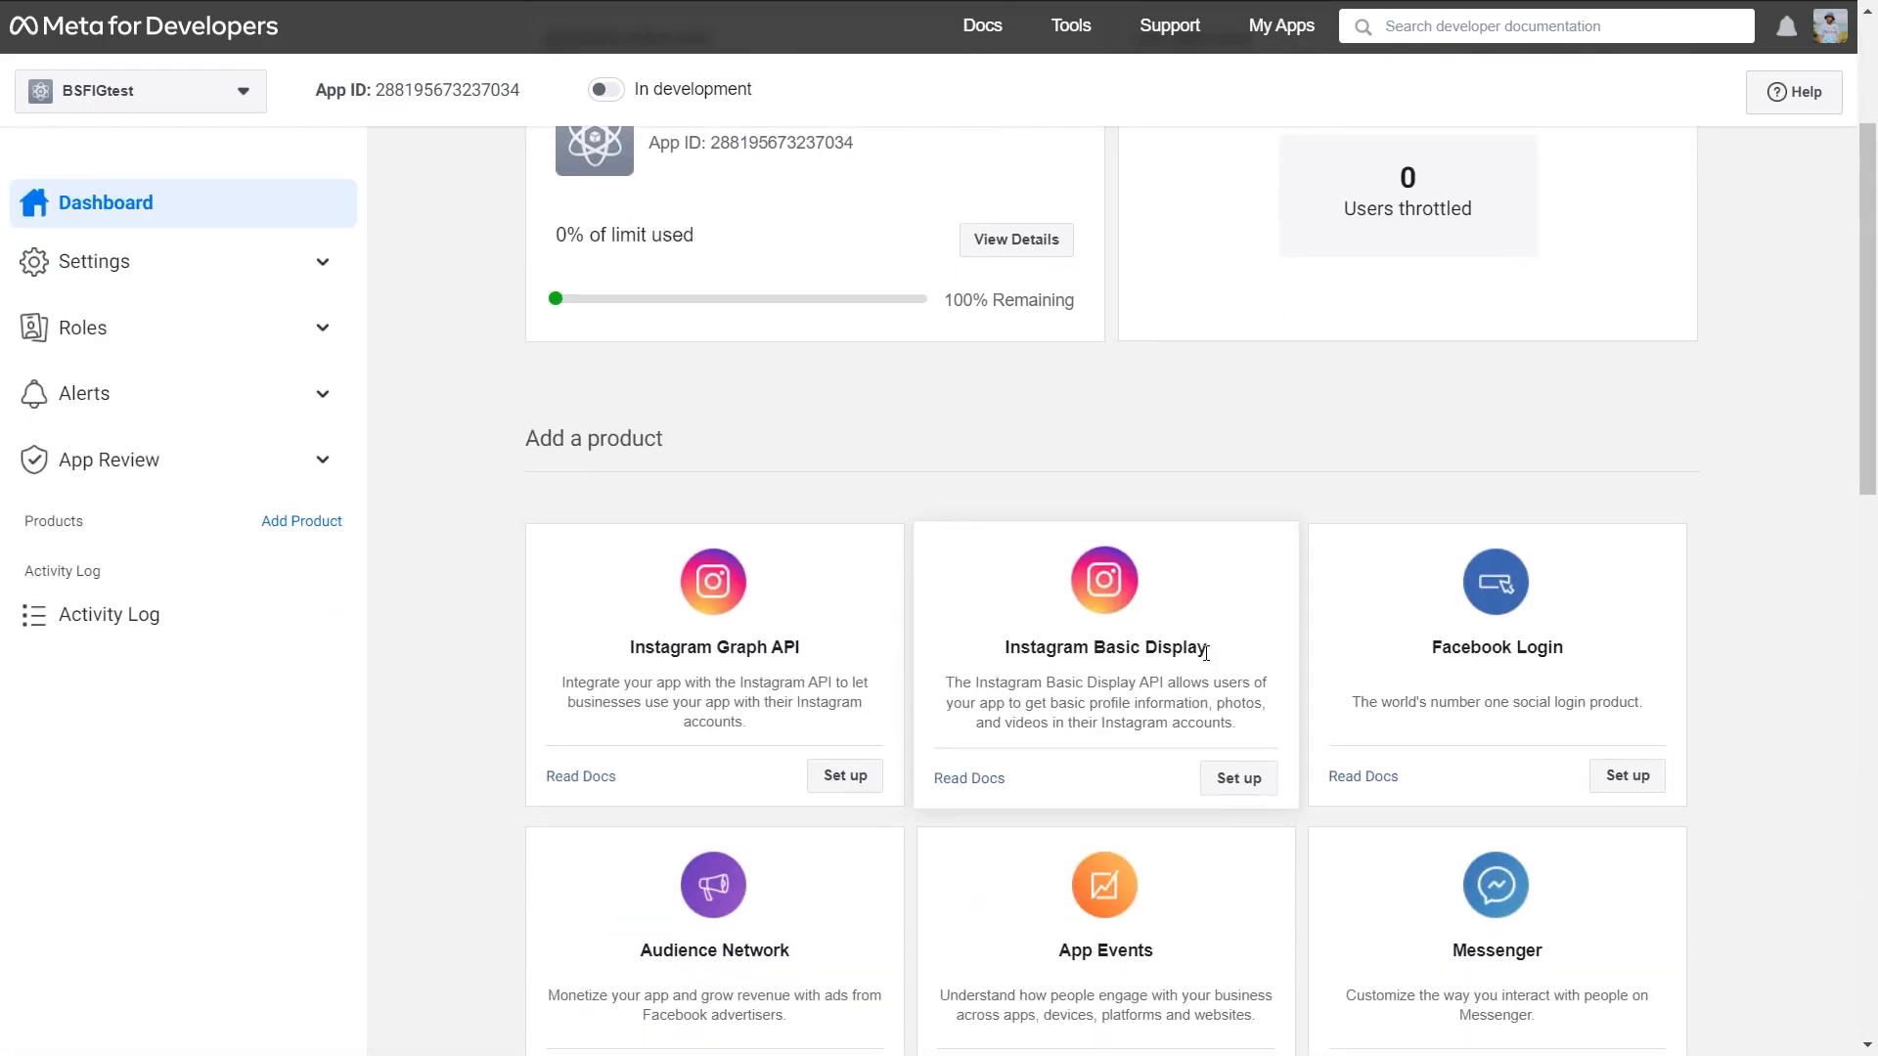
left_click(1231, 779)
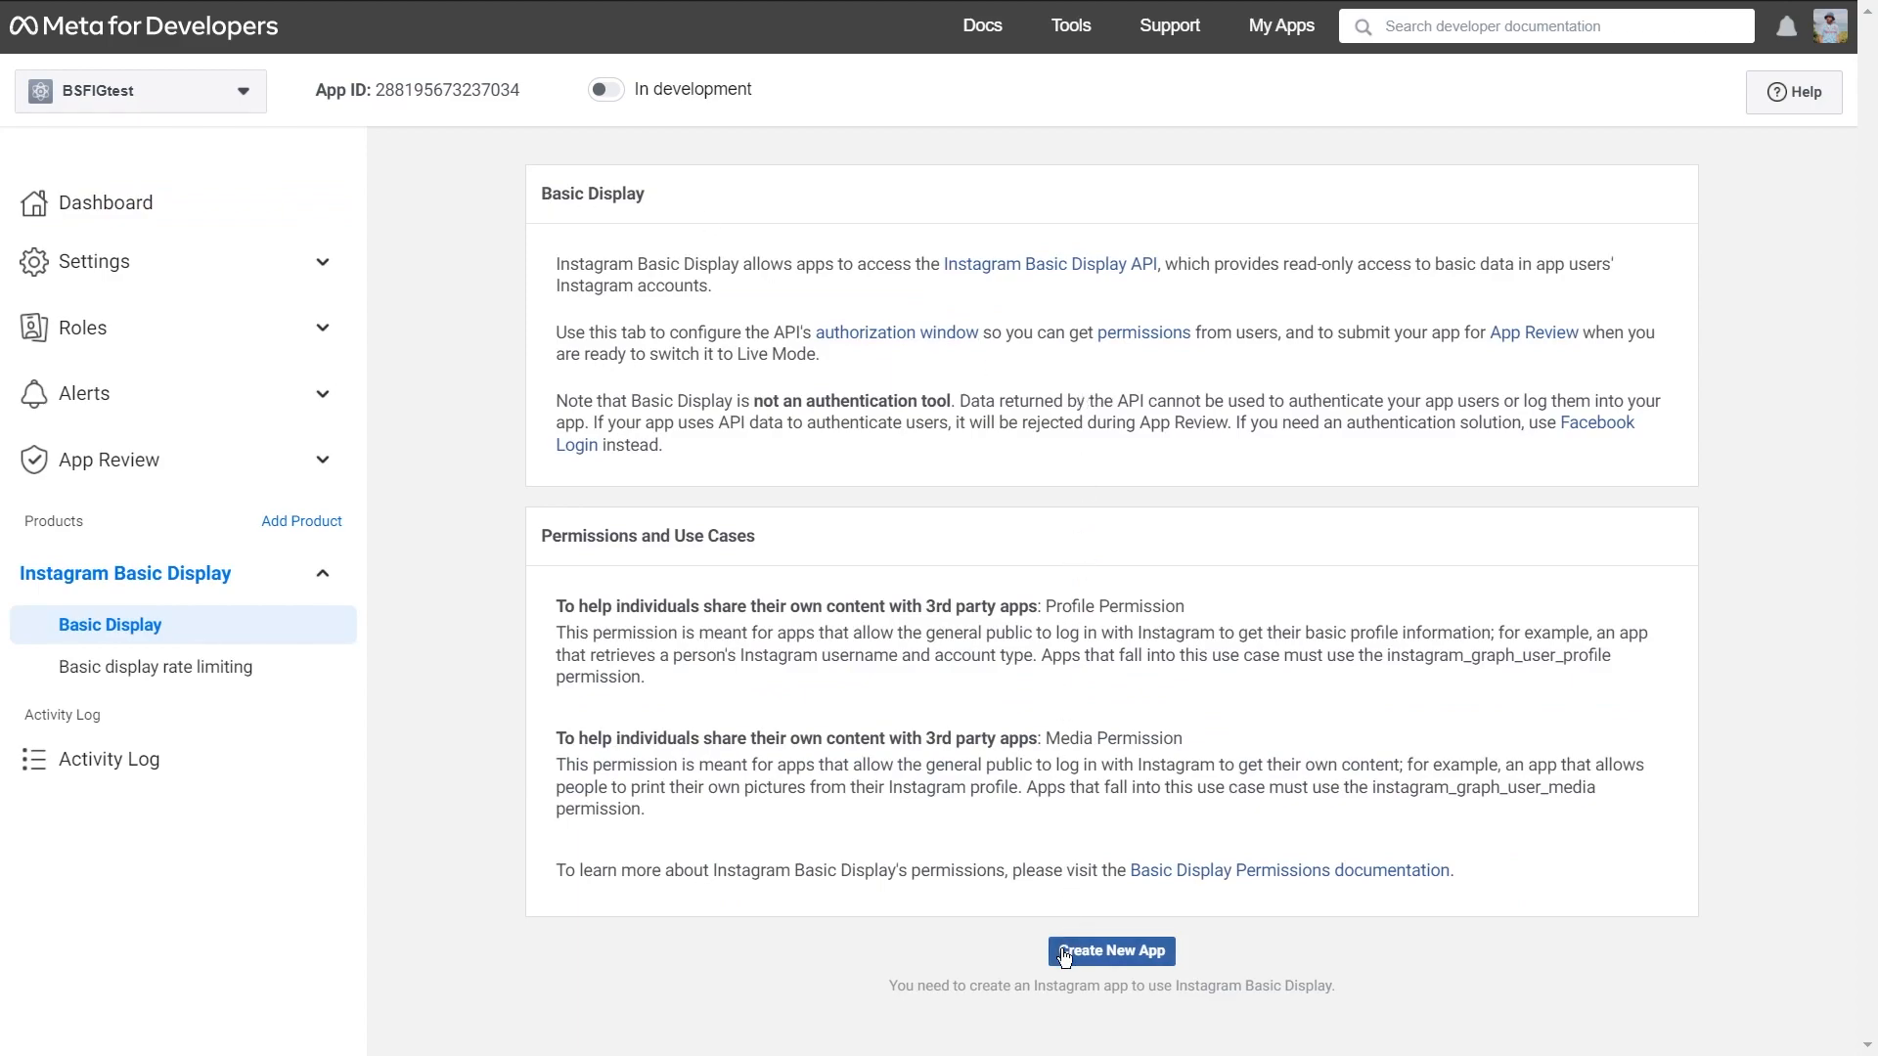
left_click(1105, 954)
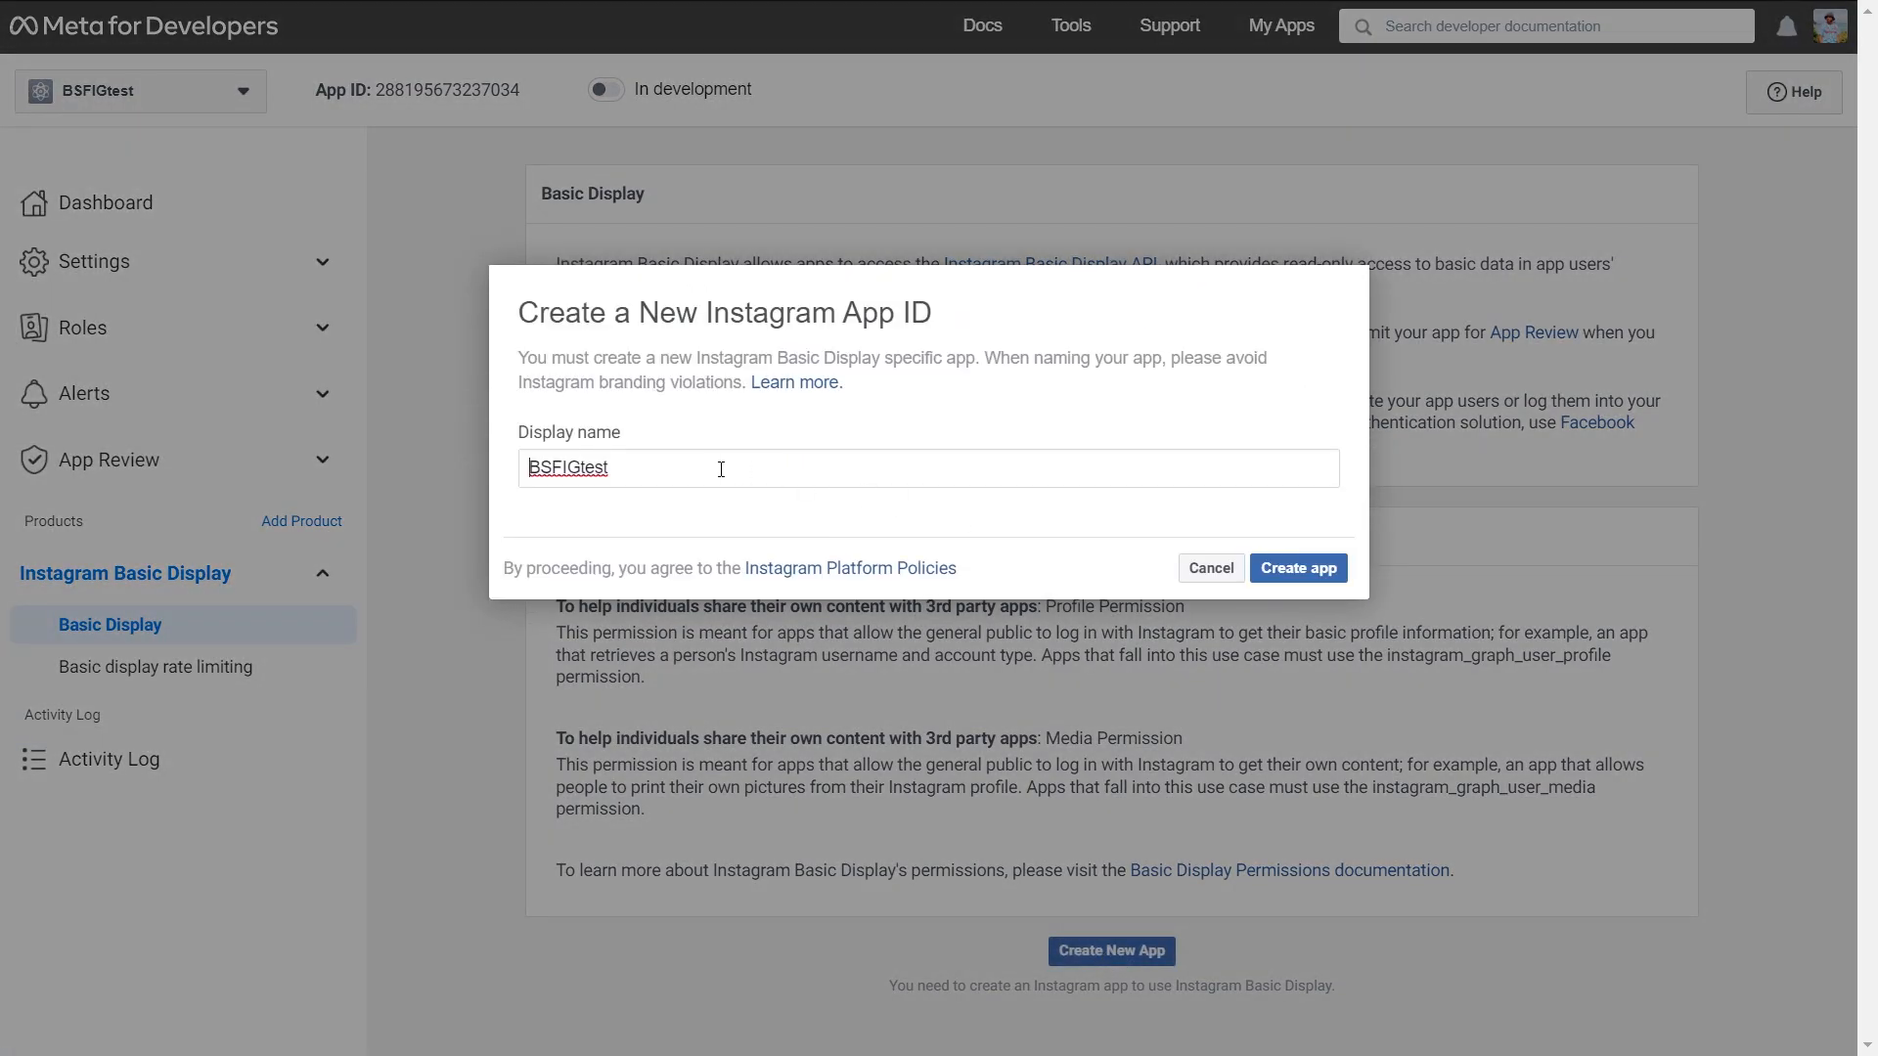
left_click(1311, 569)
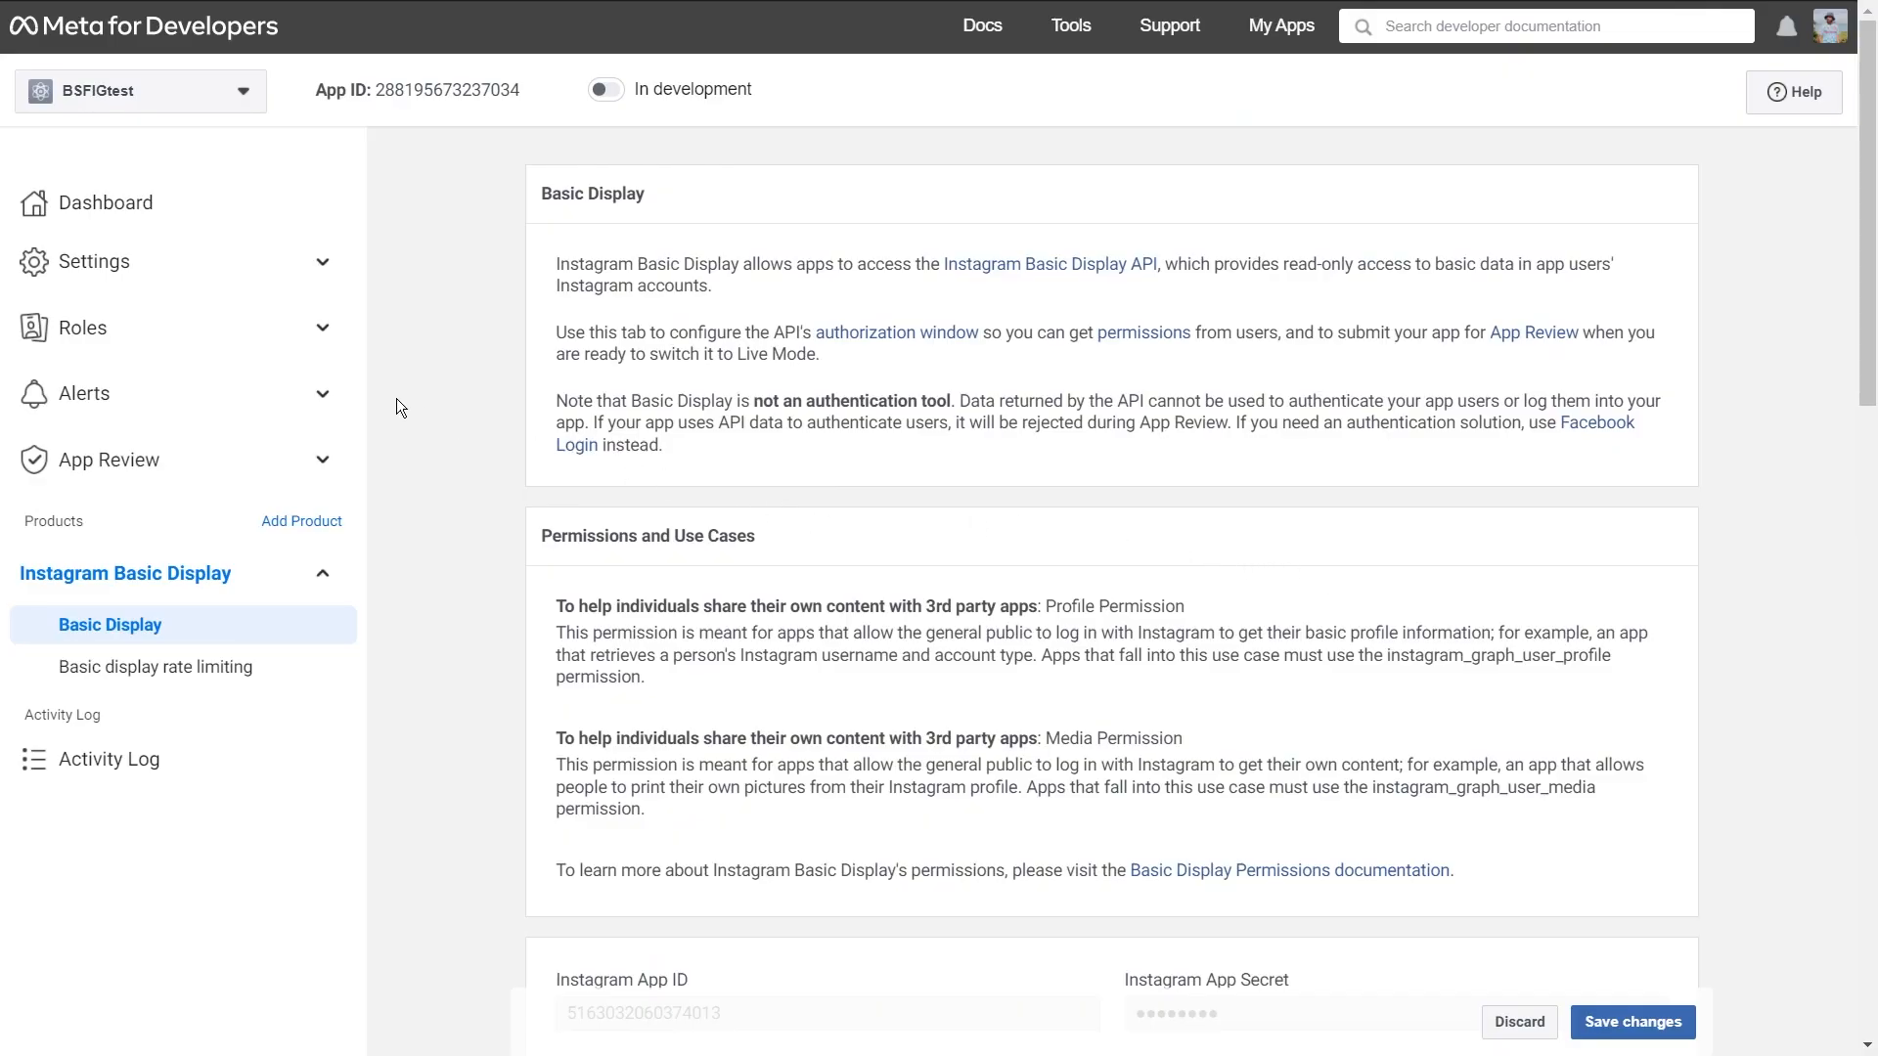
- Add the Instagram account yjfootball as an Instagram tester in the app's roles
left_click(322, 328)
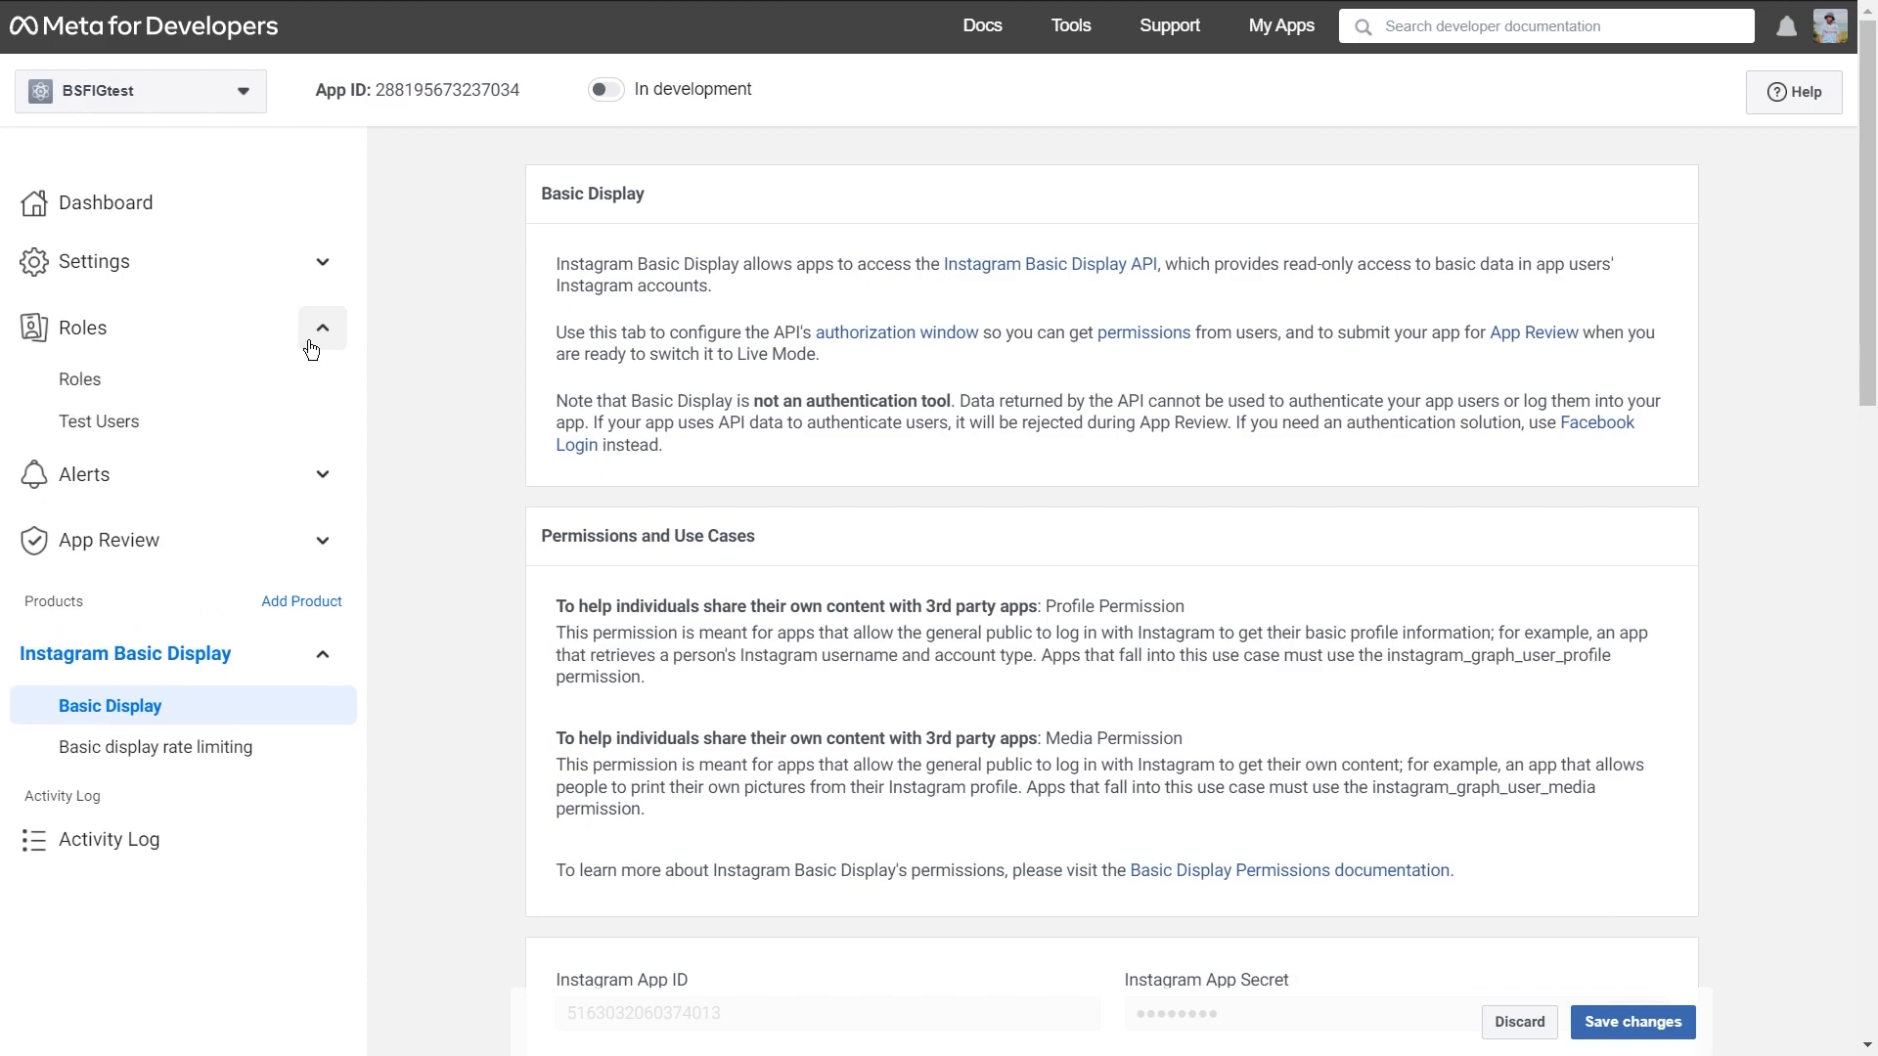
left_click(136, 393)
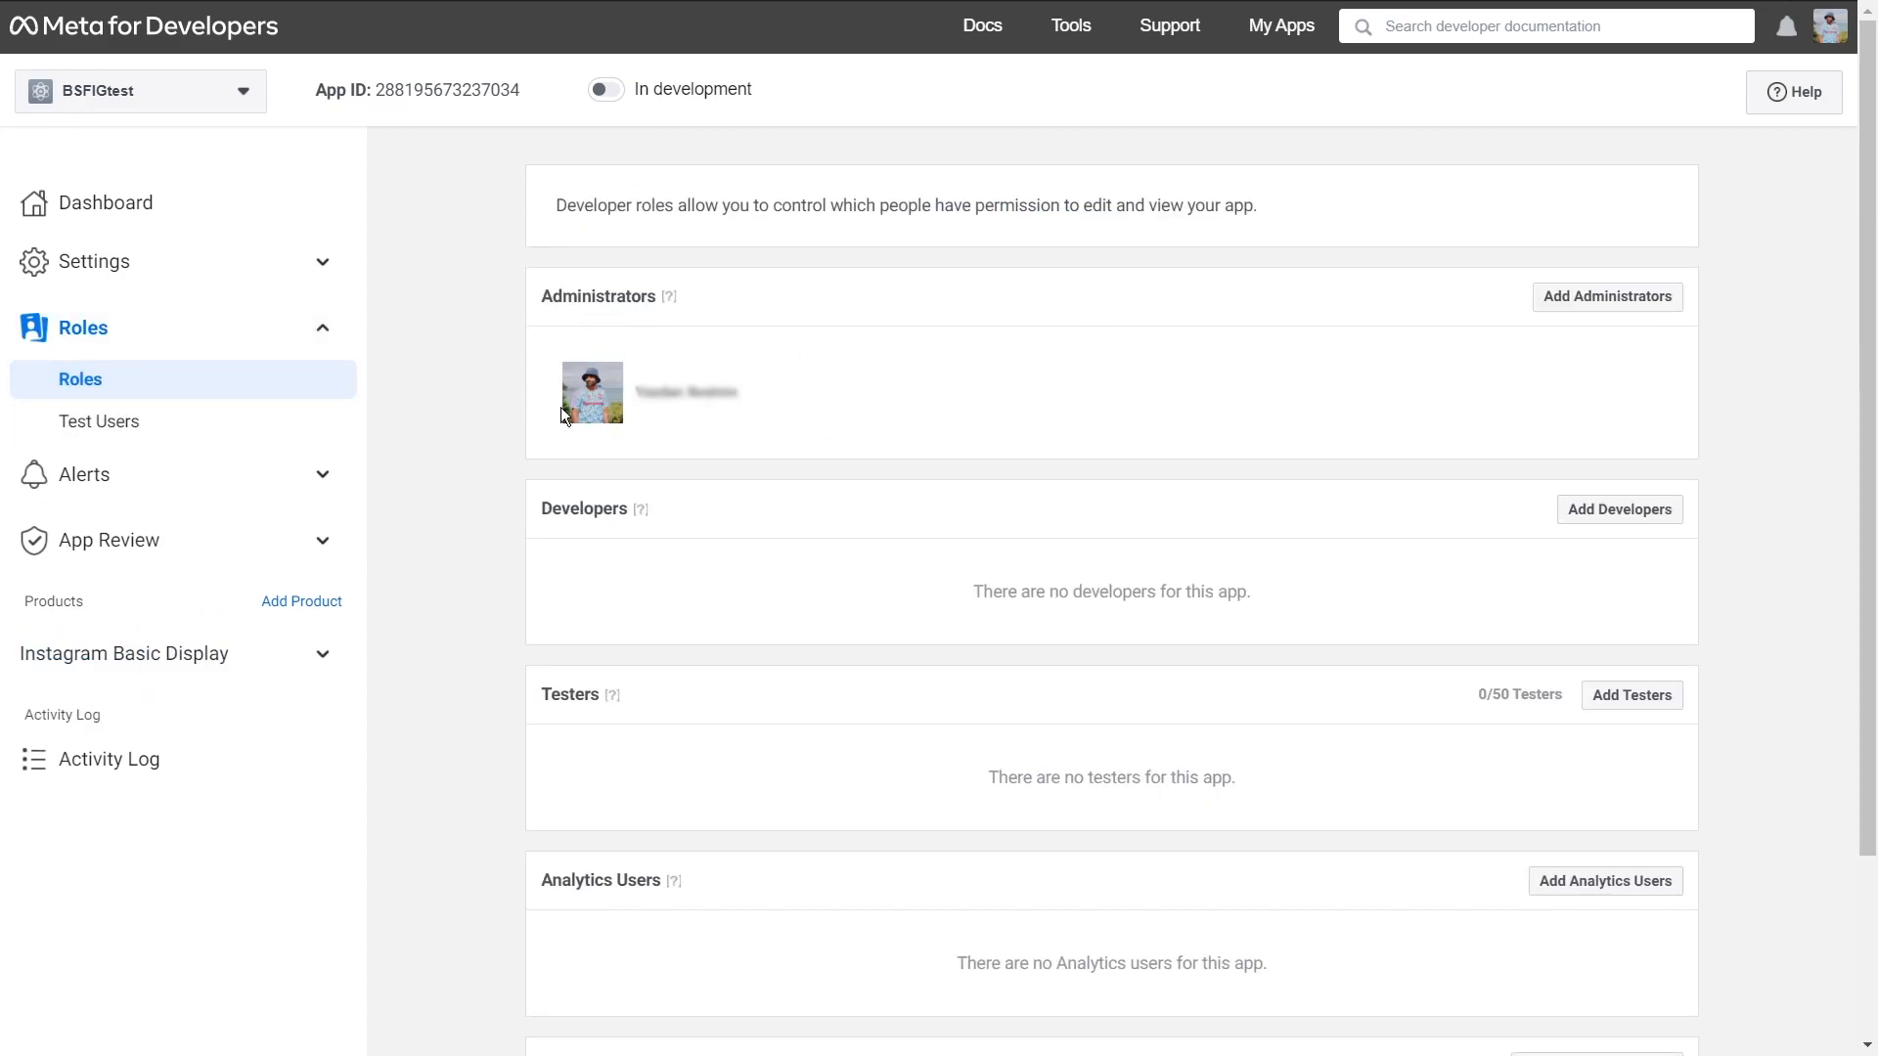
scroll(909, 502, "down", 3)
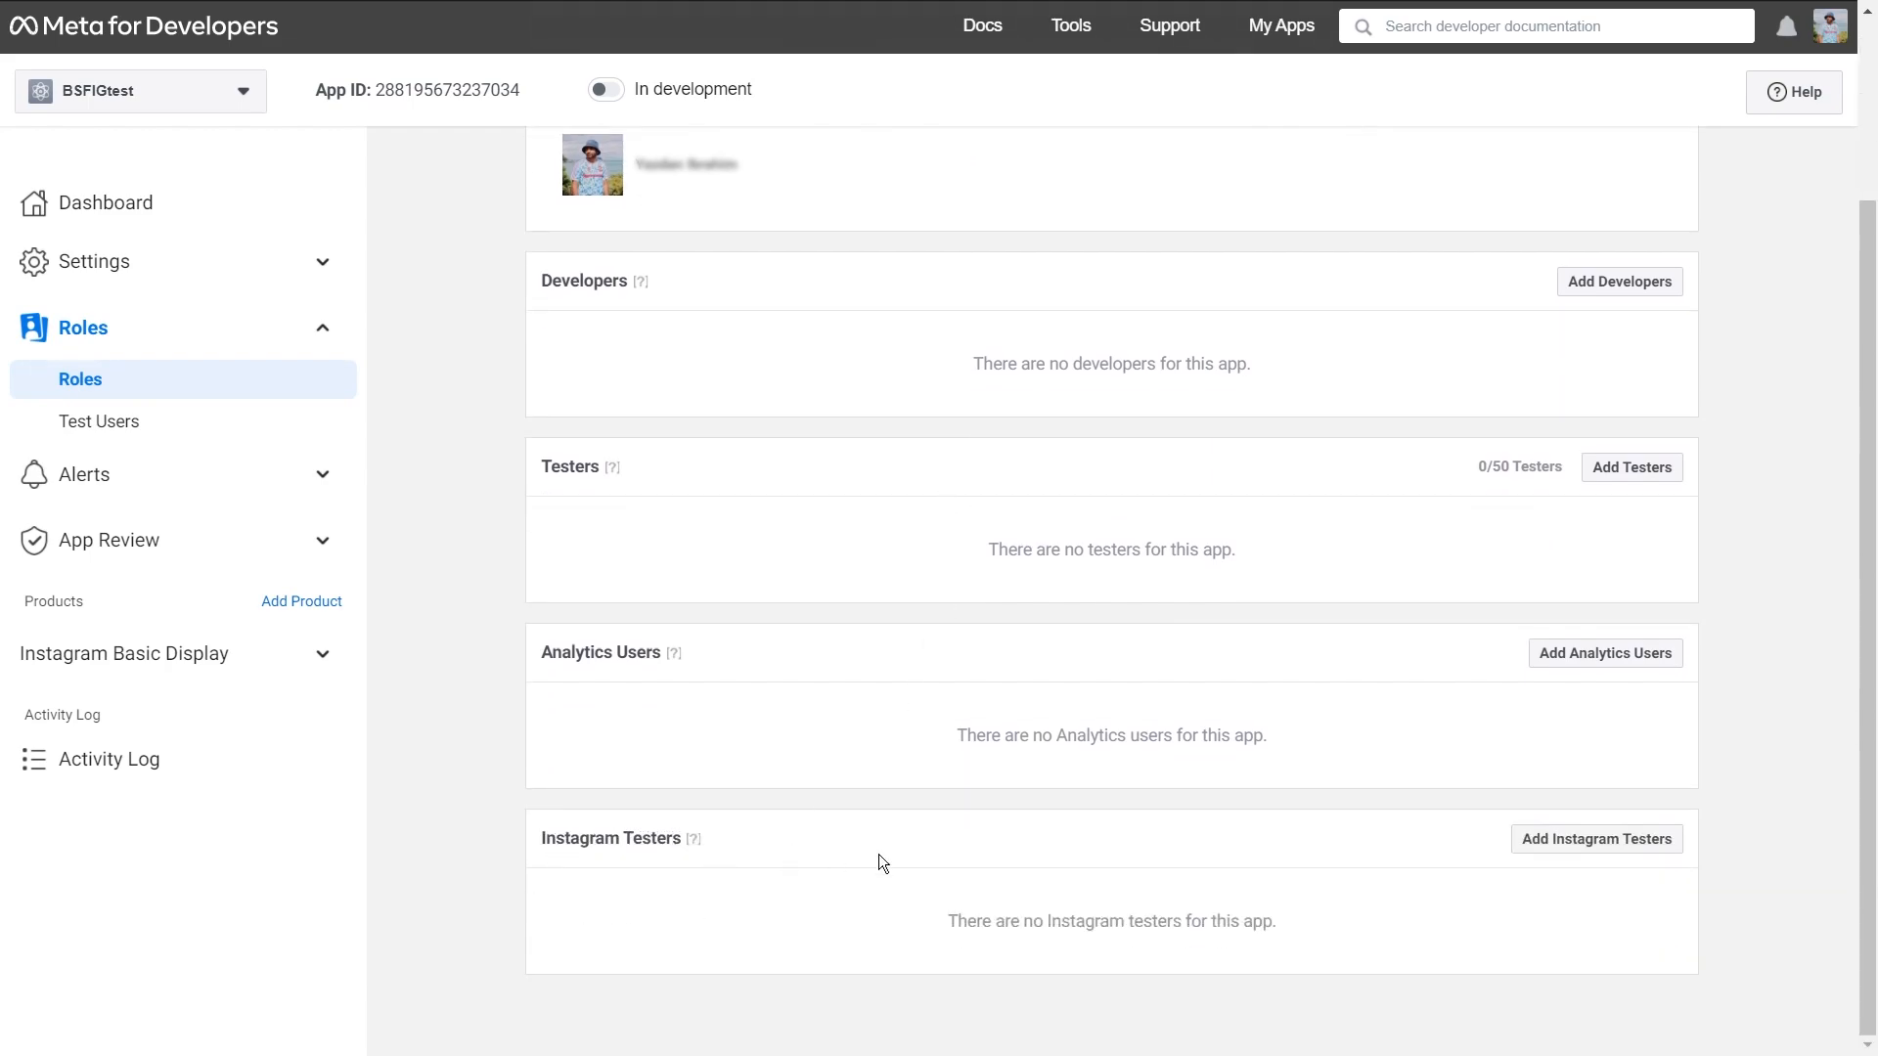
left_click(1555, 841)
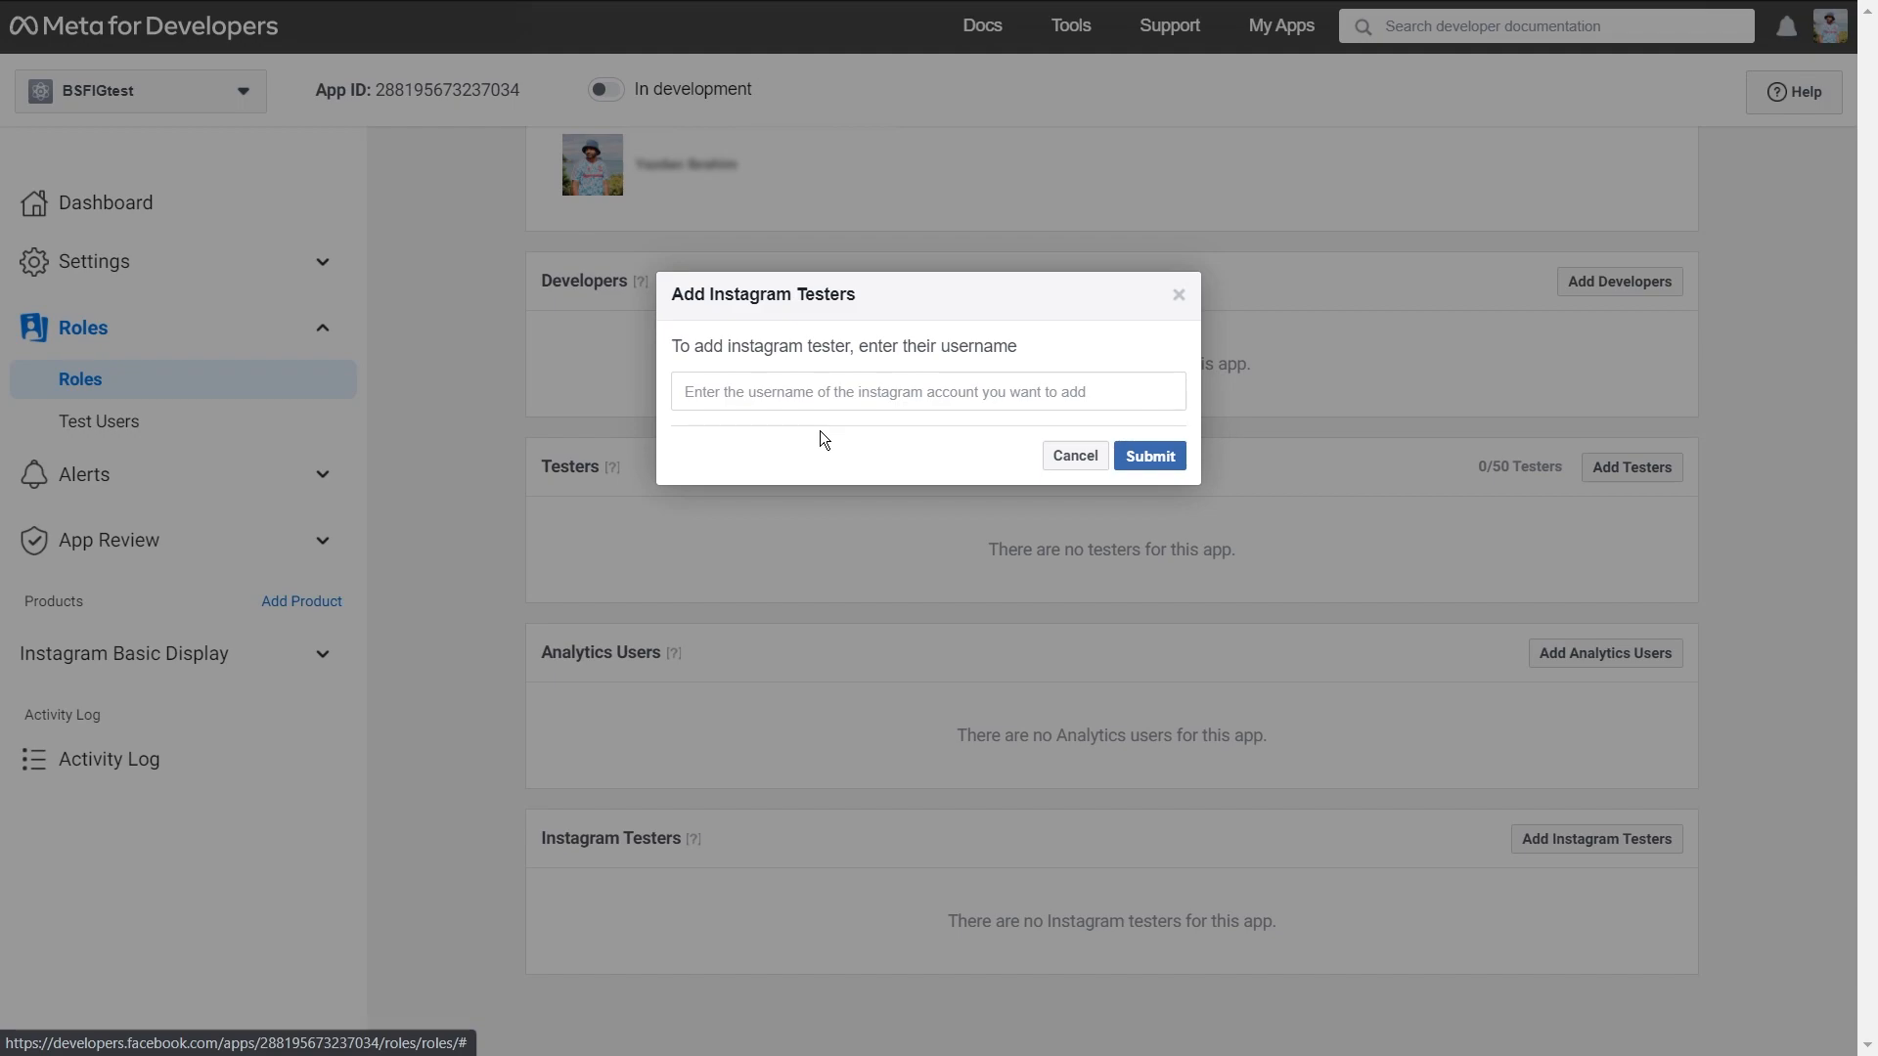
type("y")
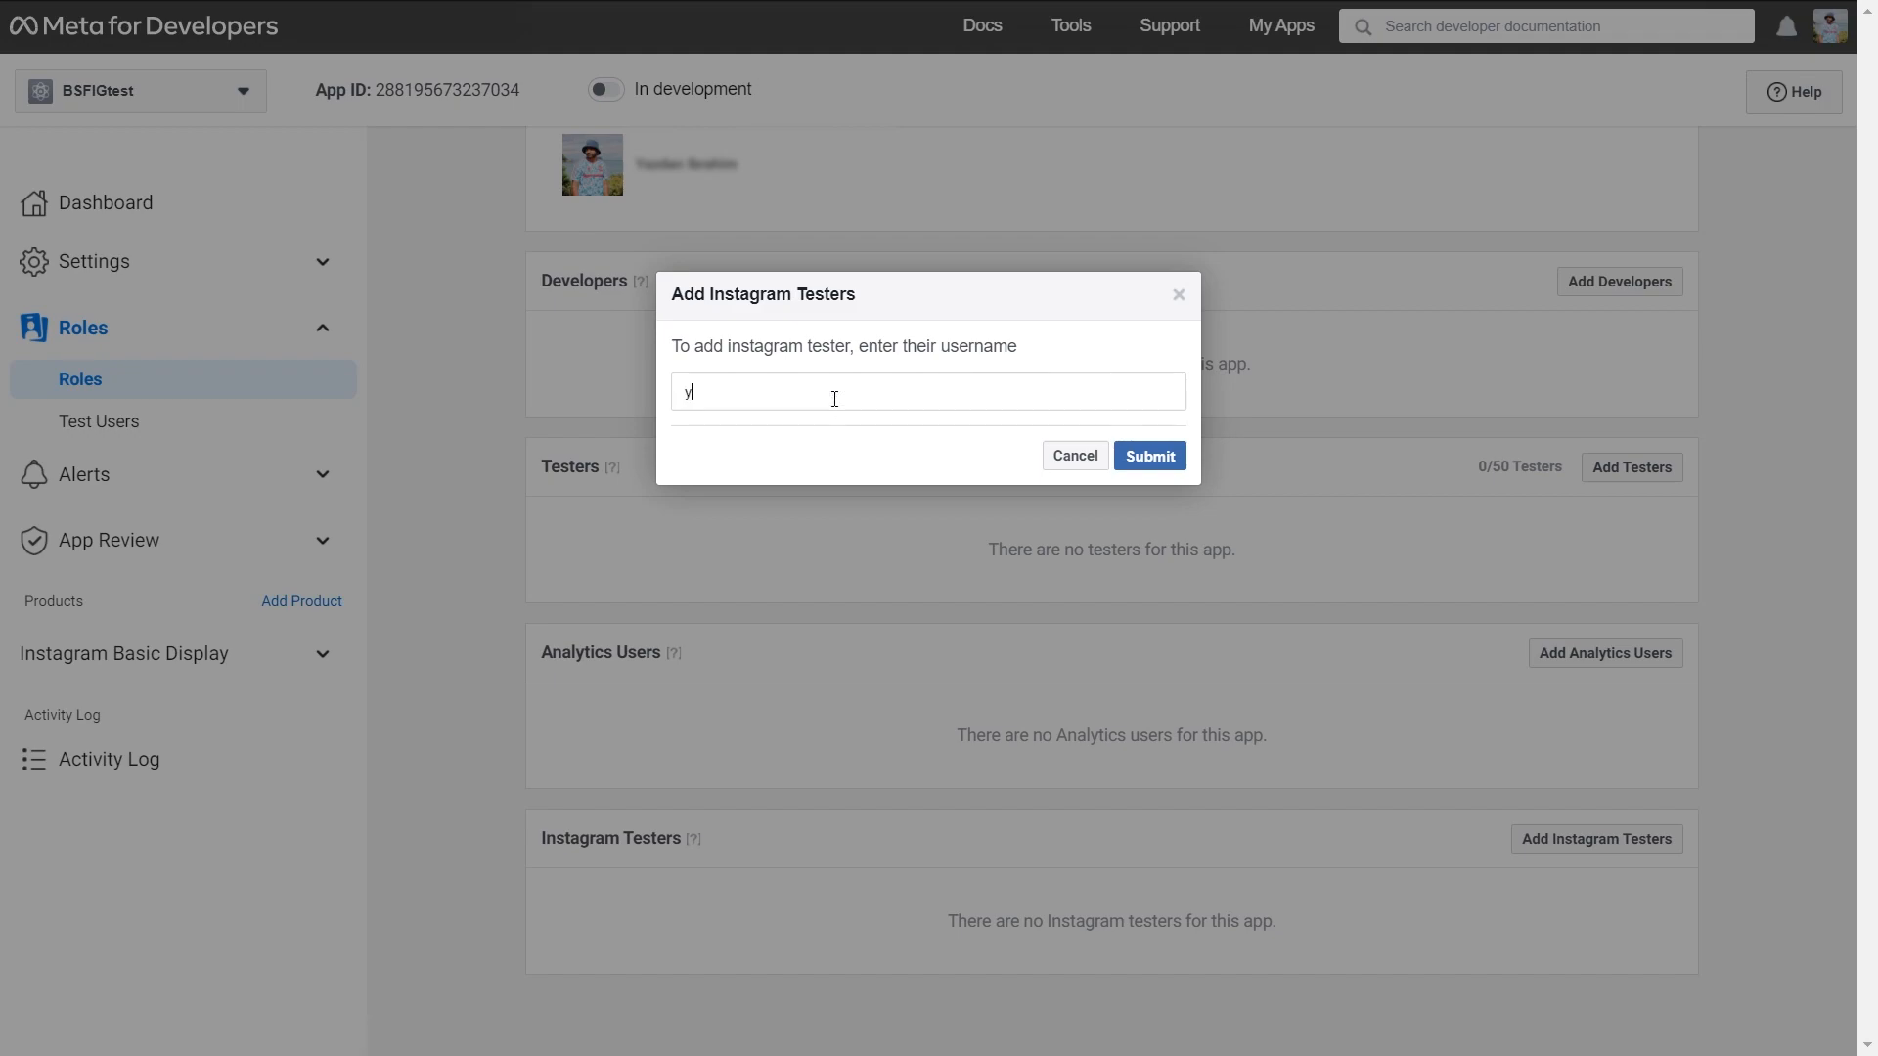
type("jfootb")
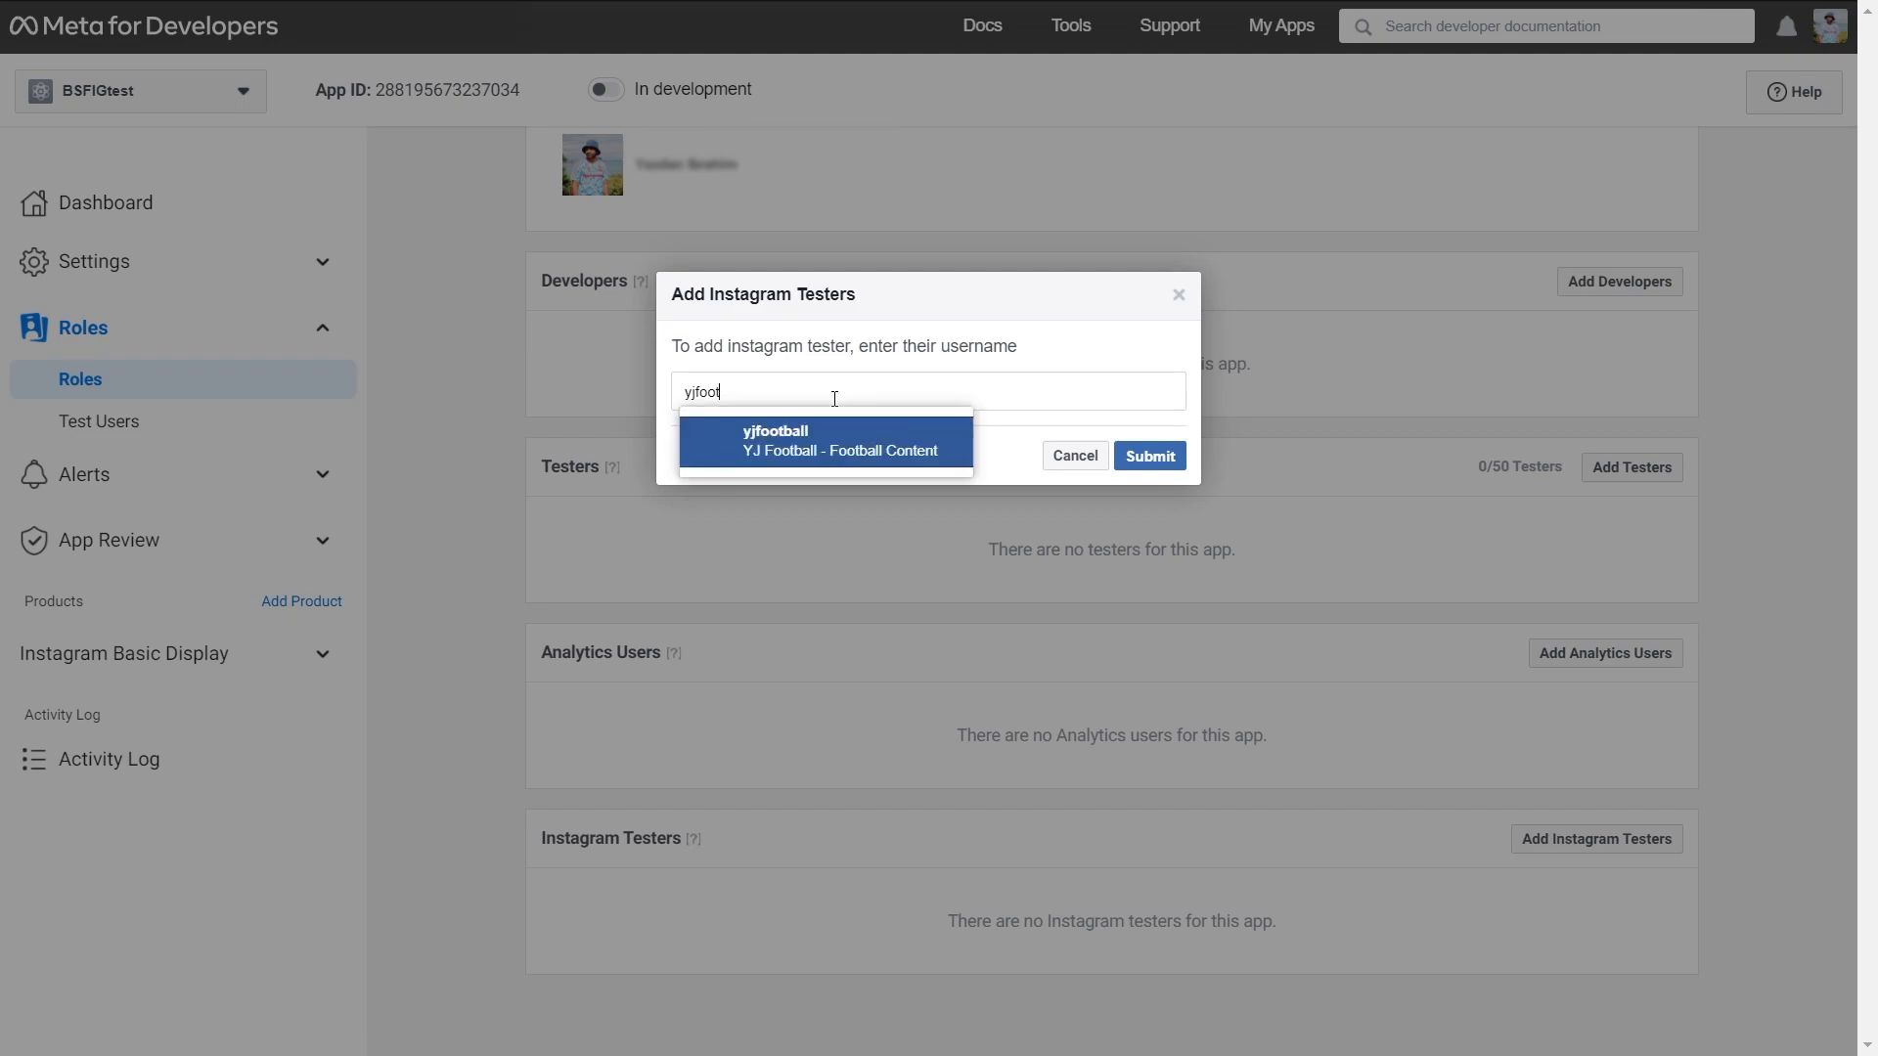
left_click(859, 449)
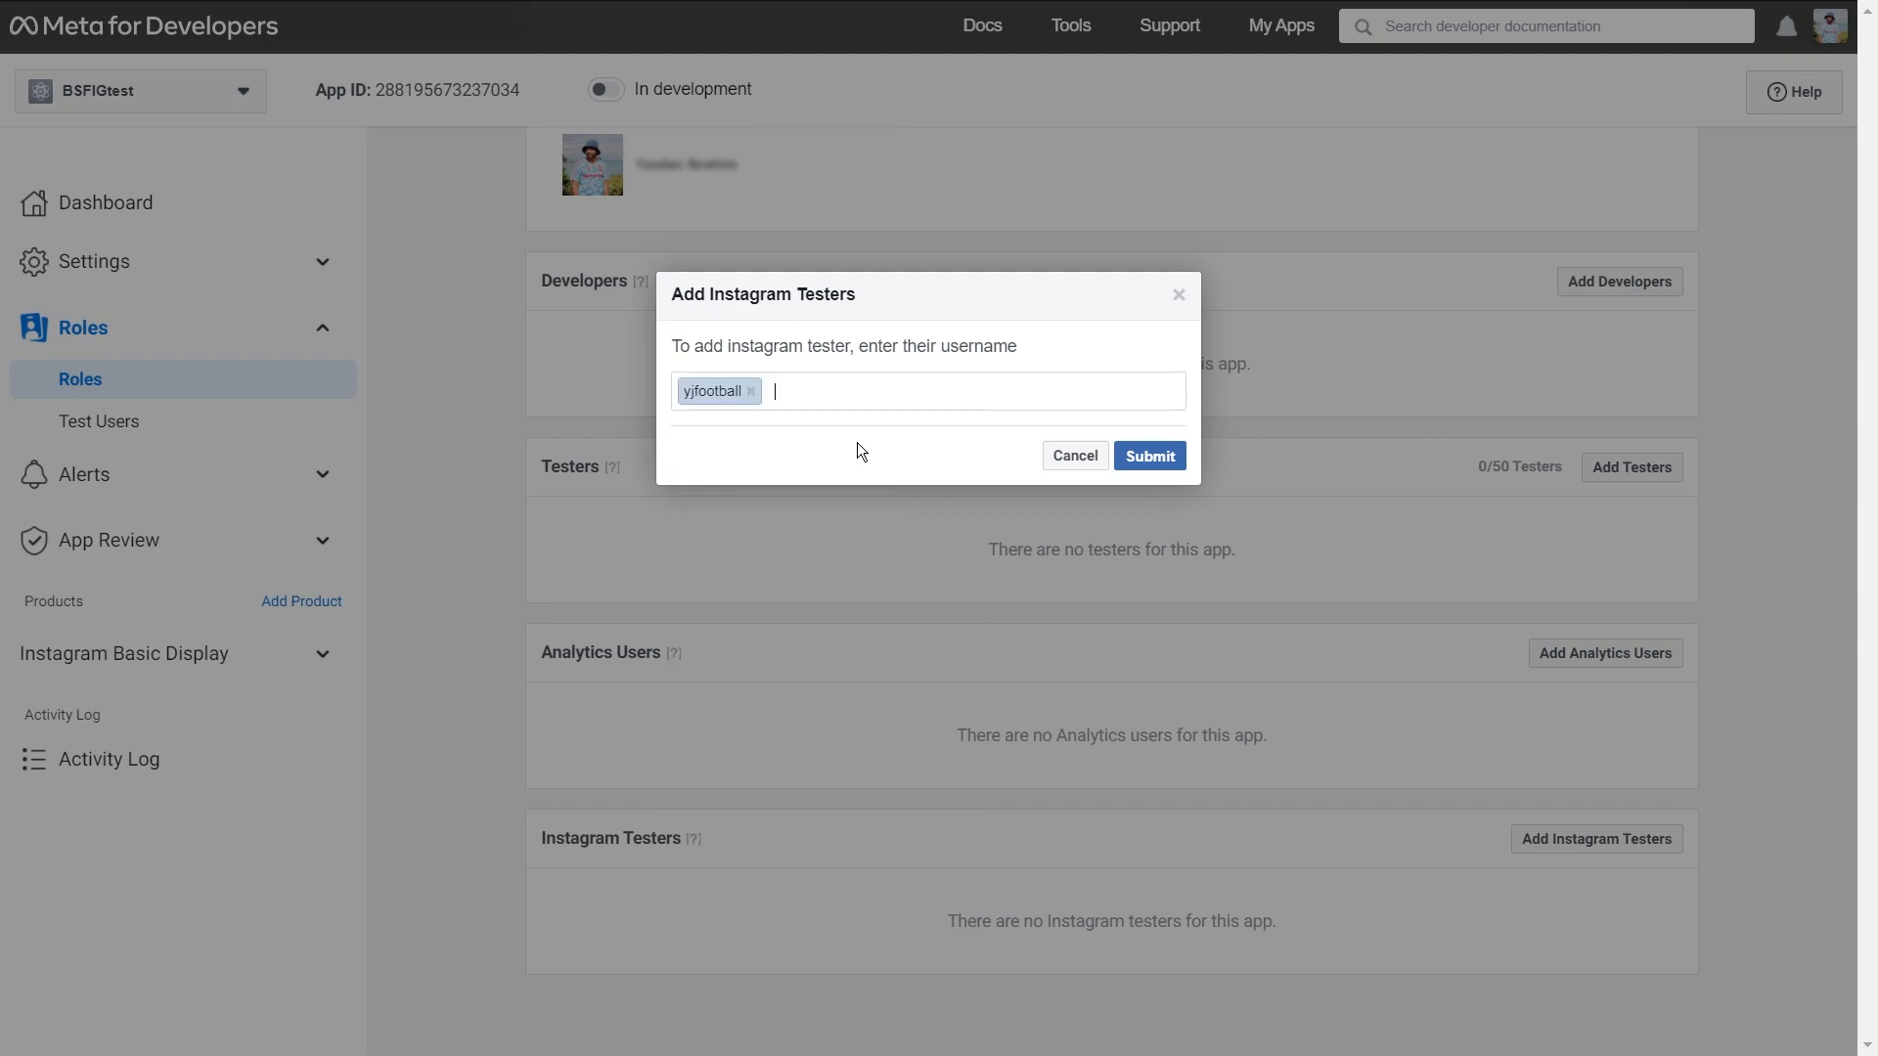
left_click(1158, 469)
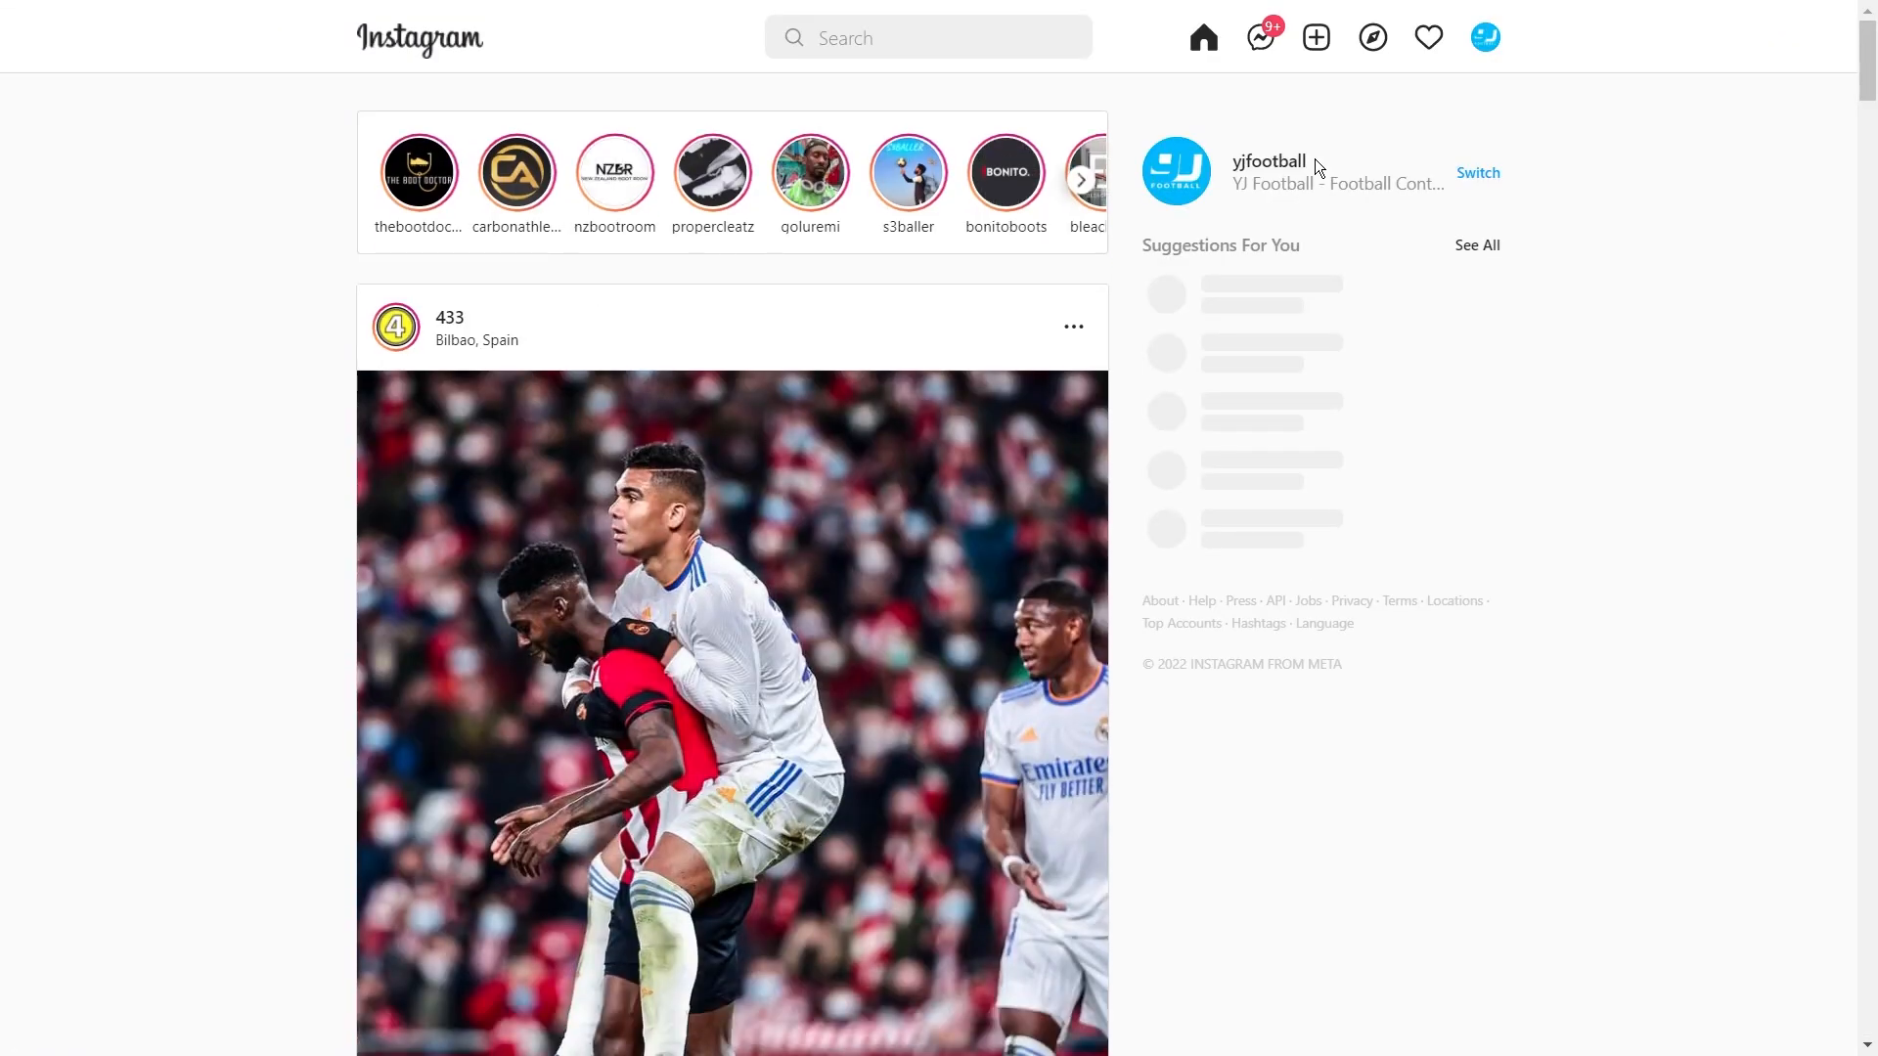
- On Instagram, accept the BSFIGtest tester invite in the account's Apps and Websites settings
left_click(1482, 42)
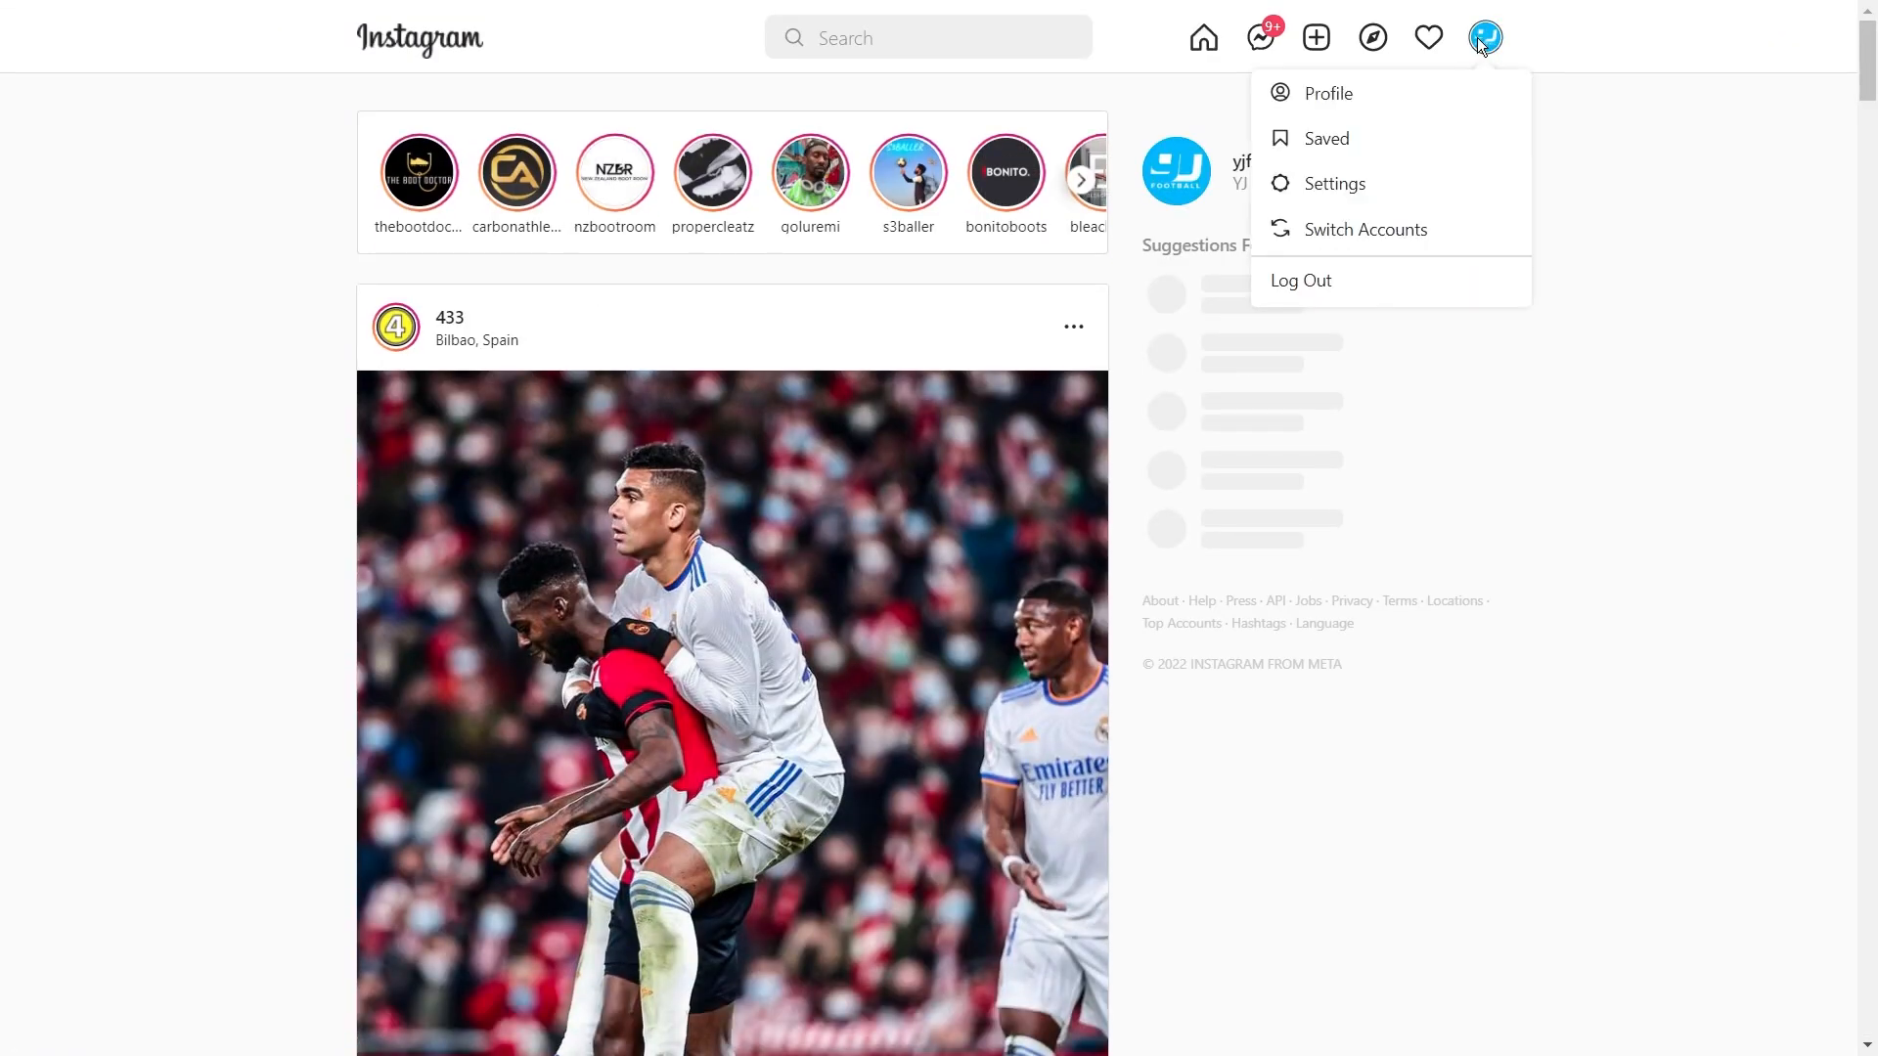
left_click(1315, 93)
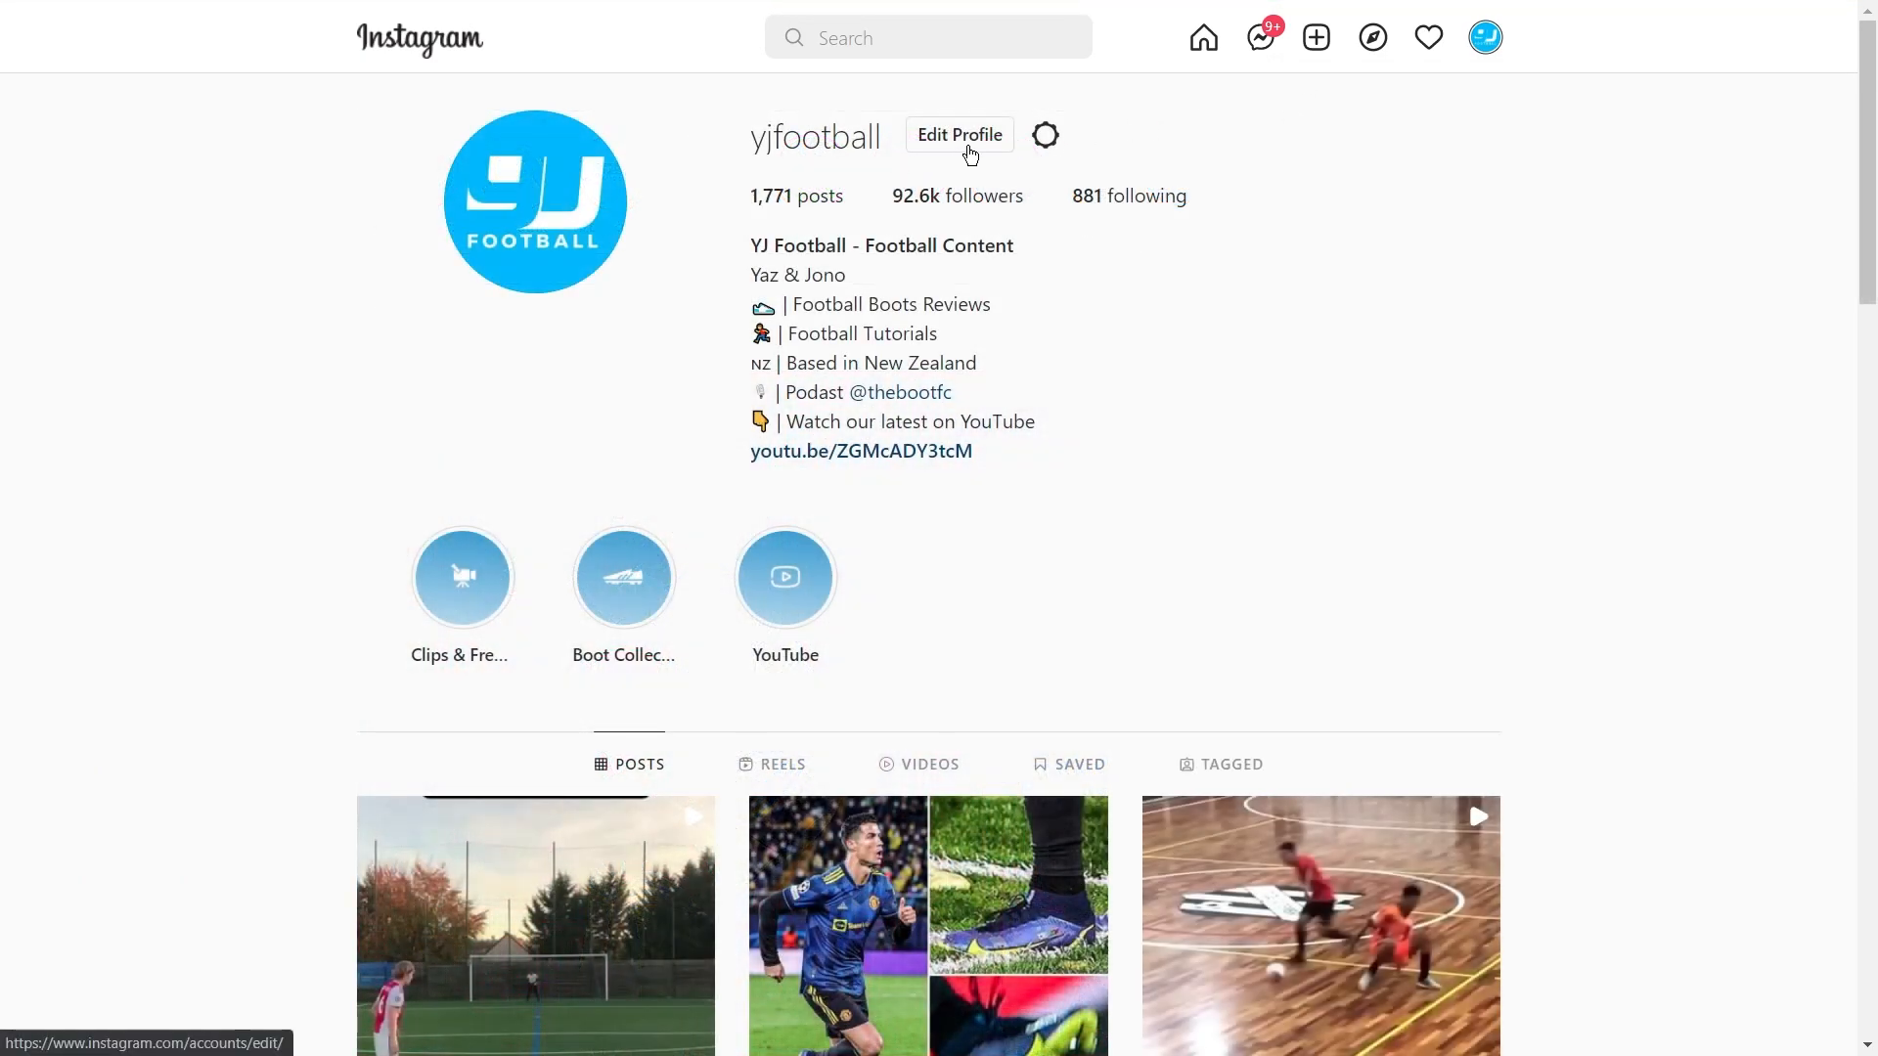
left_click(969, 155)
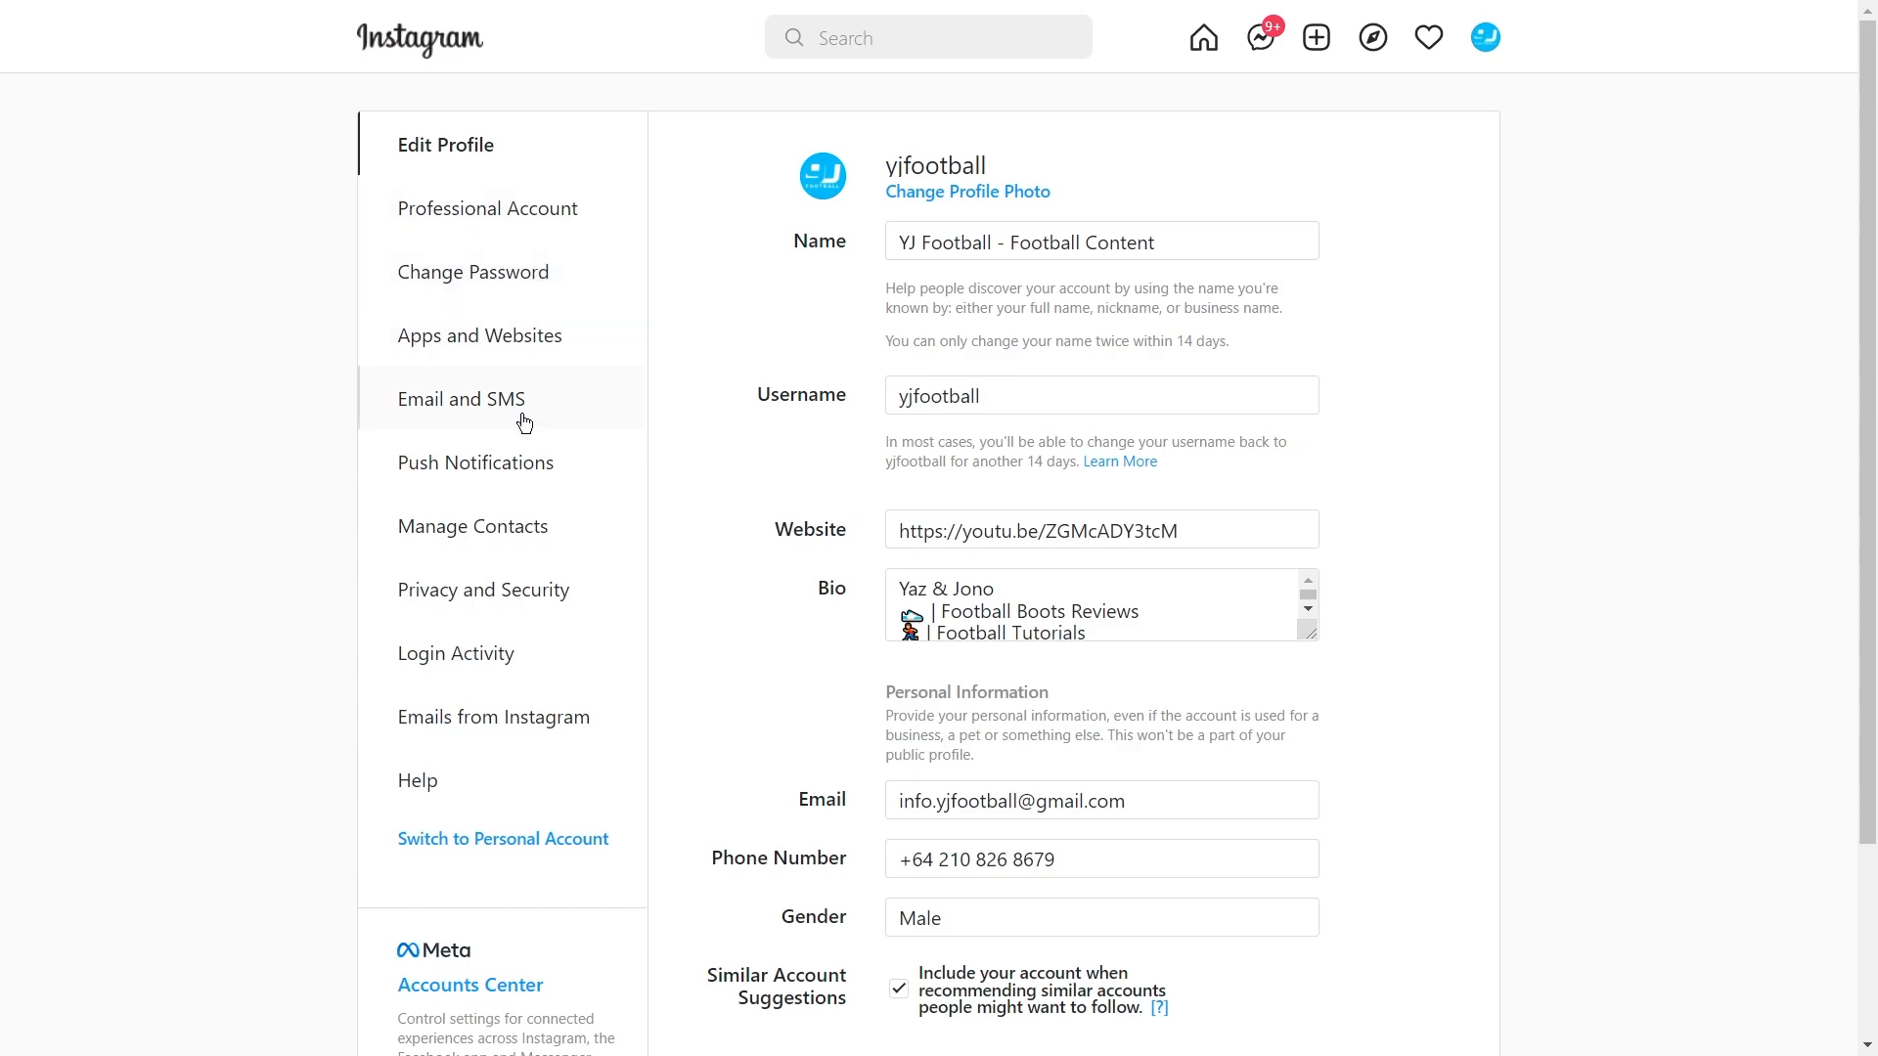
left_click(514, 347)
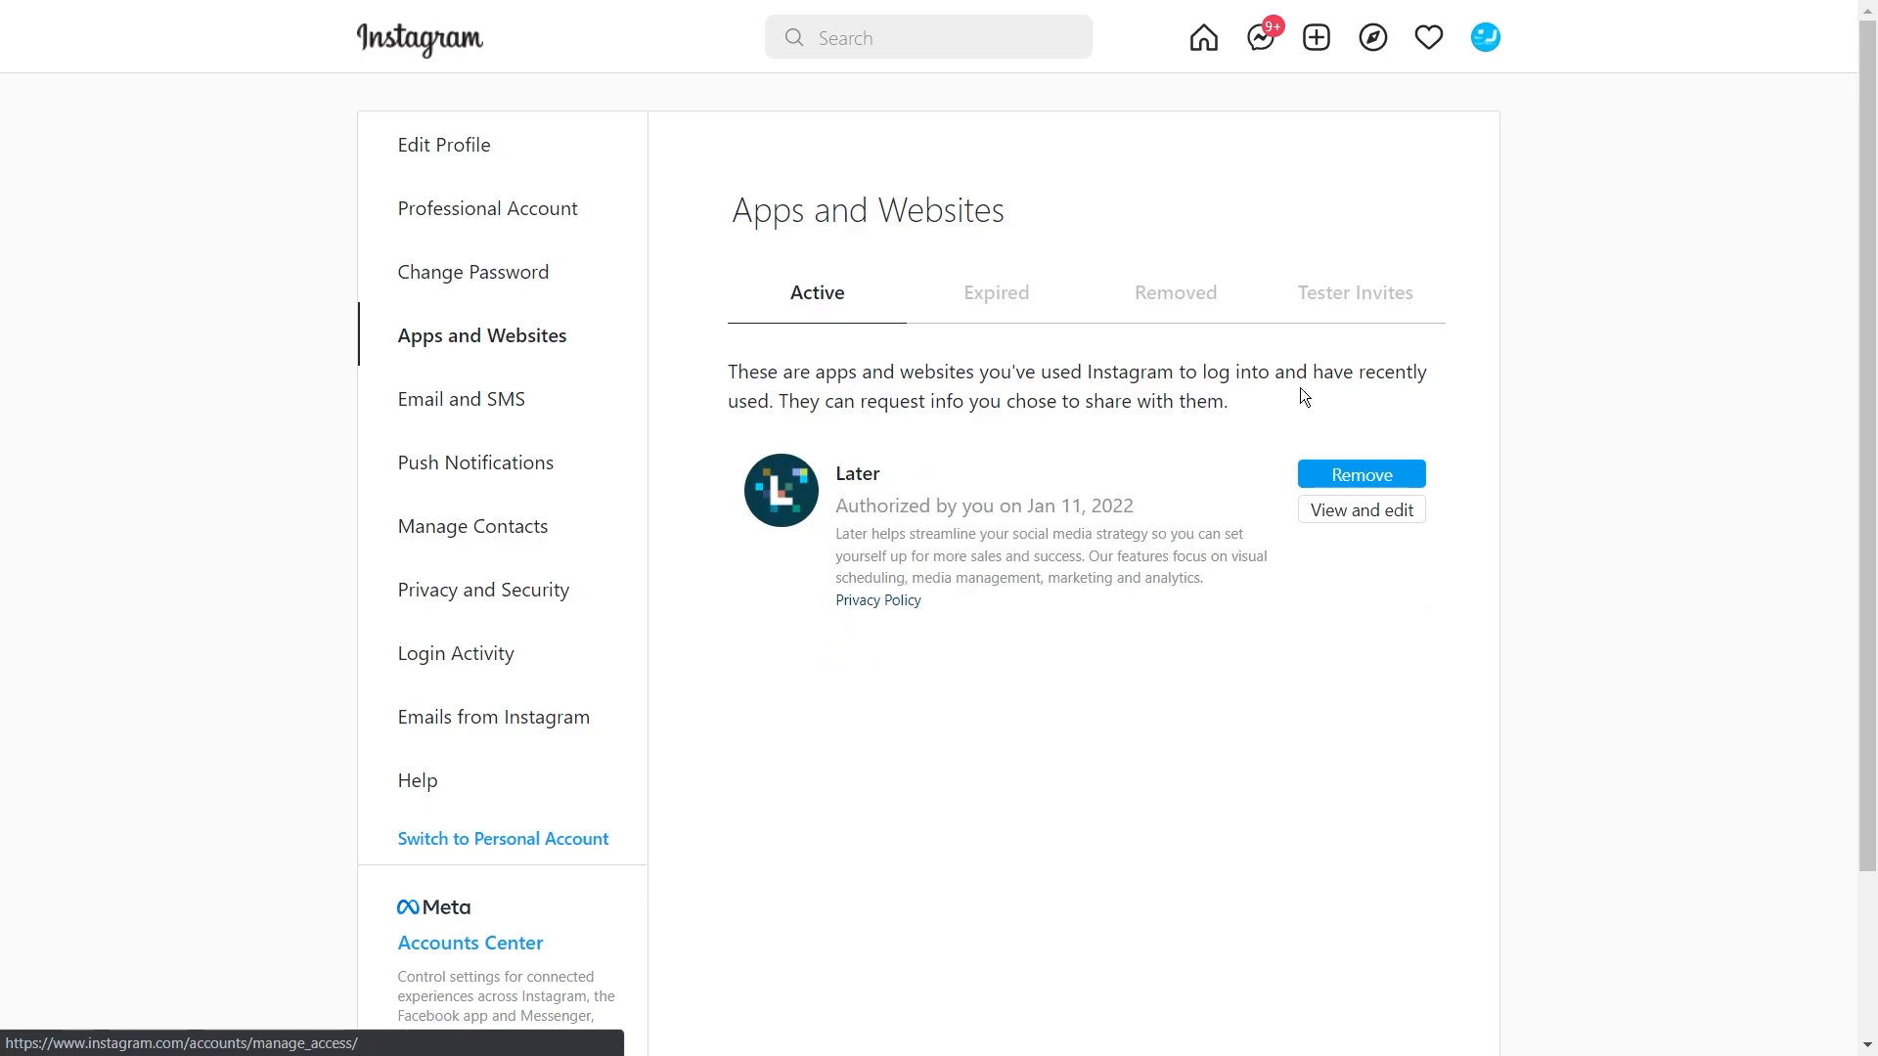
left_click(1340, 311)
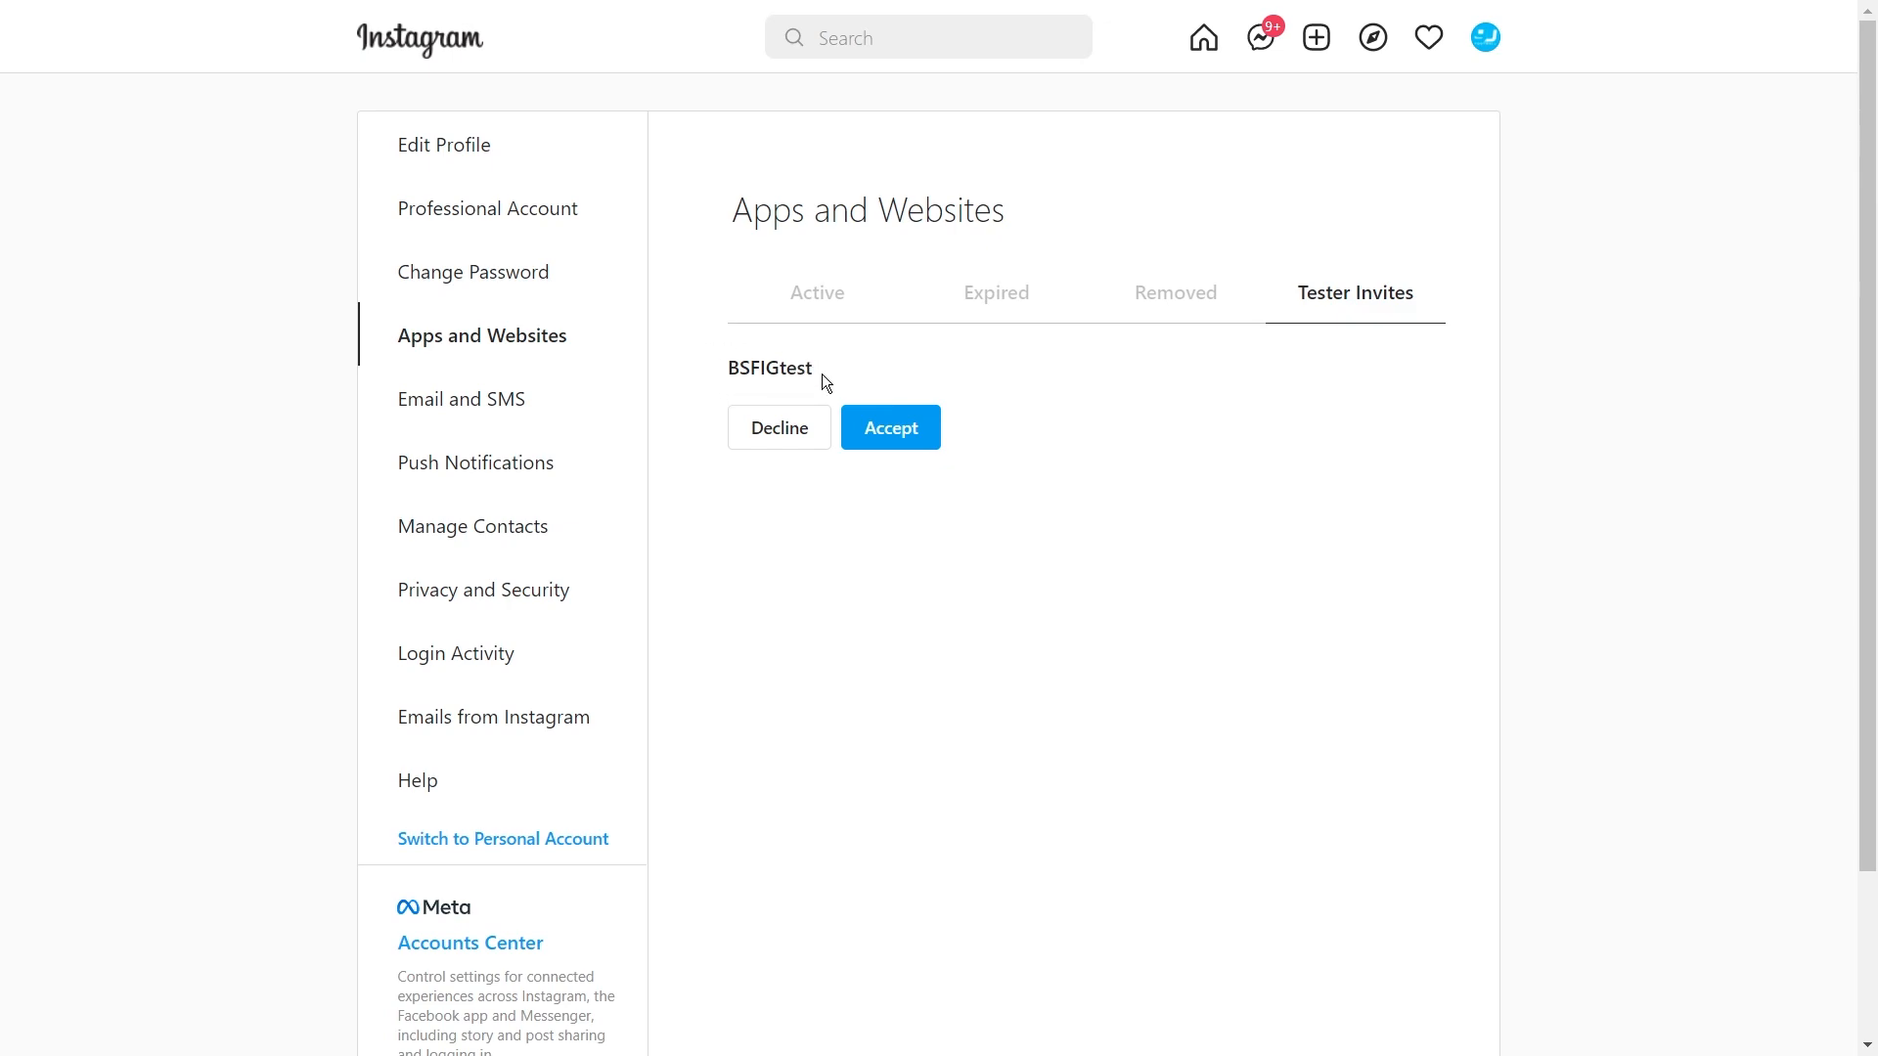
left_click(898, 433)
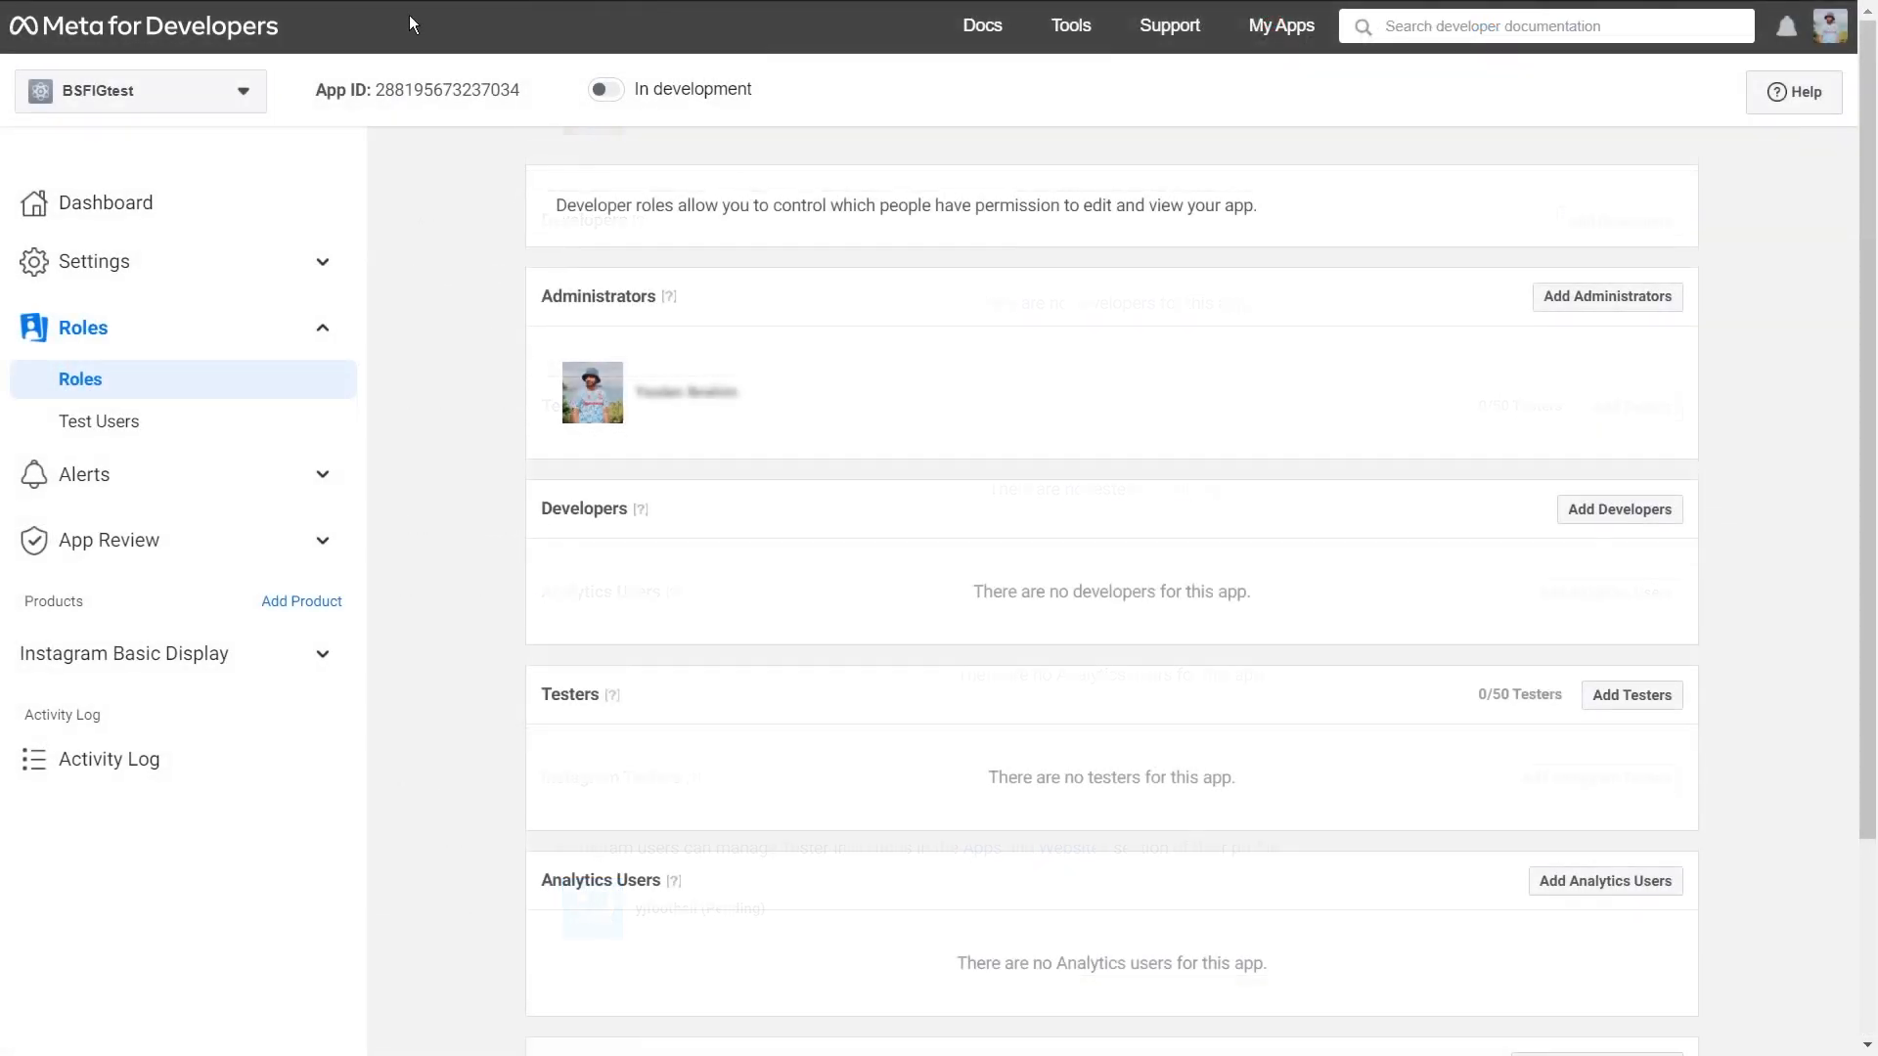
- Back in Meta for Developers, check the Instagram tester's status and open the Basic Display settings of Instagram Basic Display
scroll(468, 377, "down", 3)
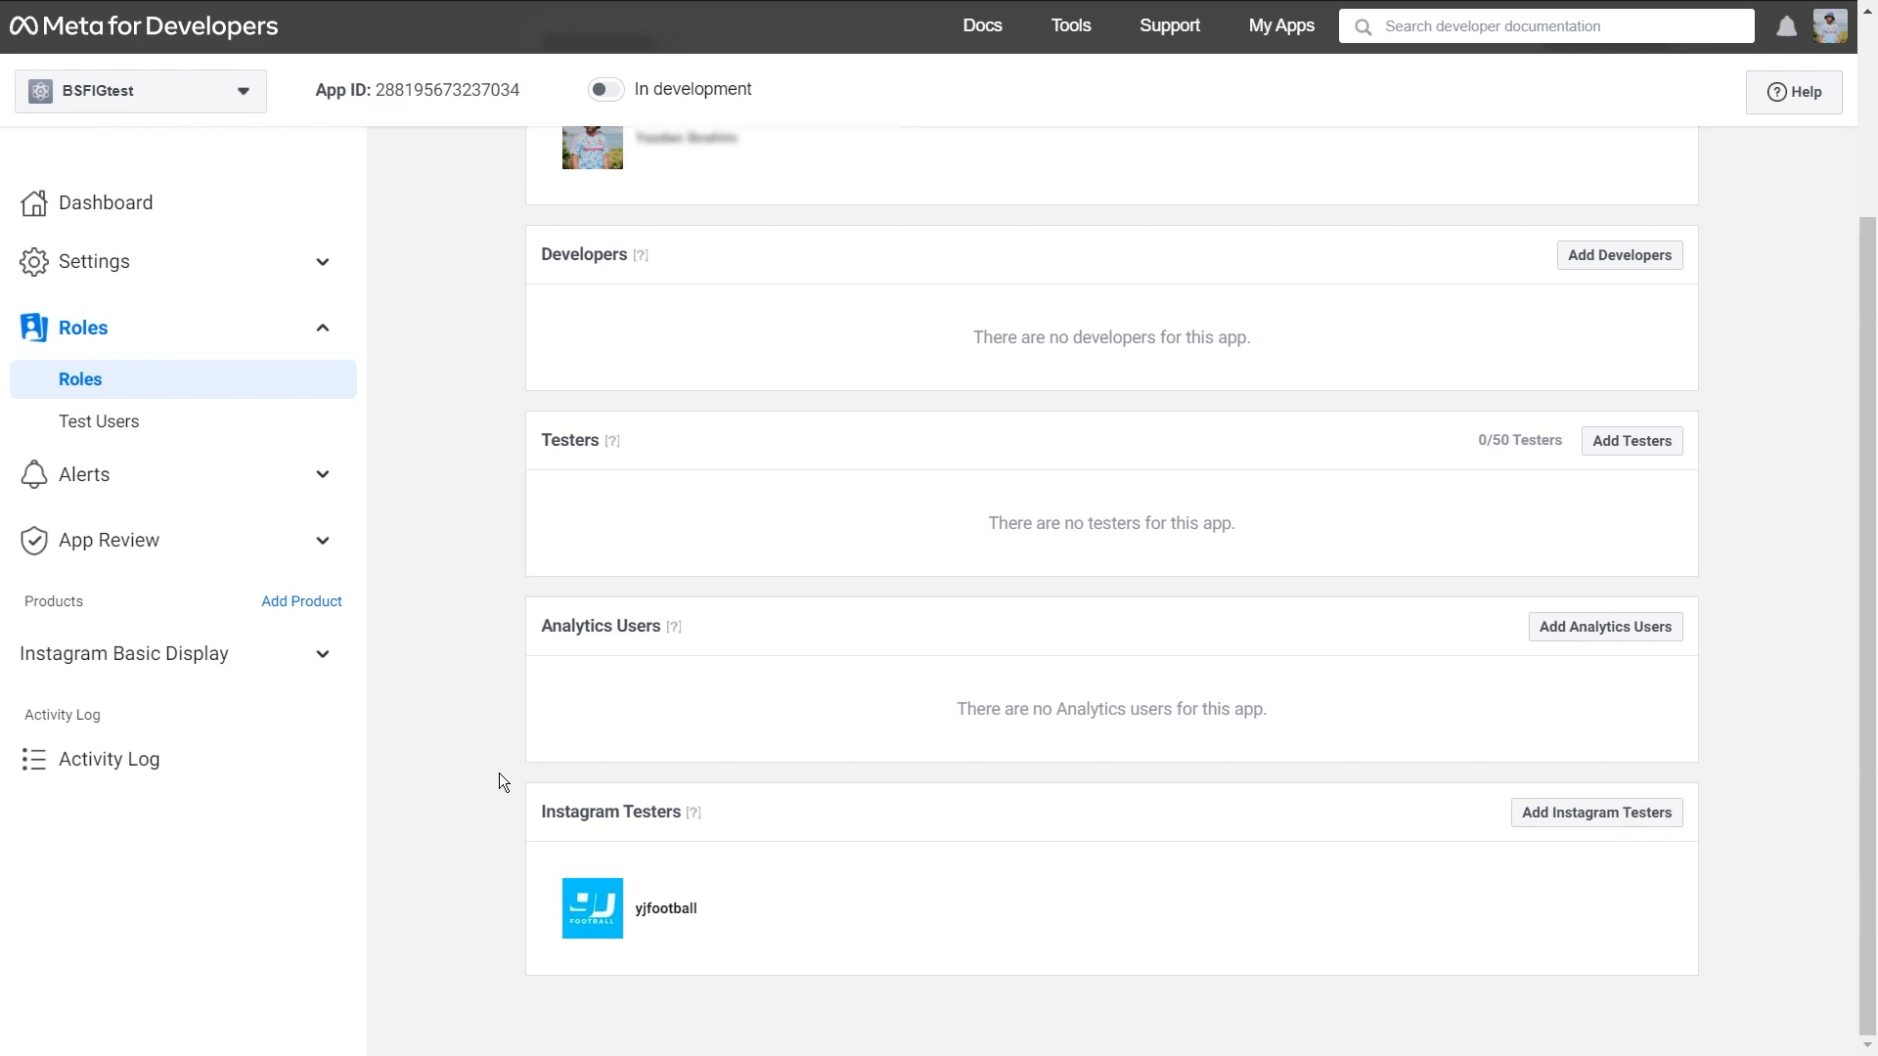
left_click(326, 662)
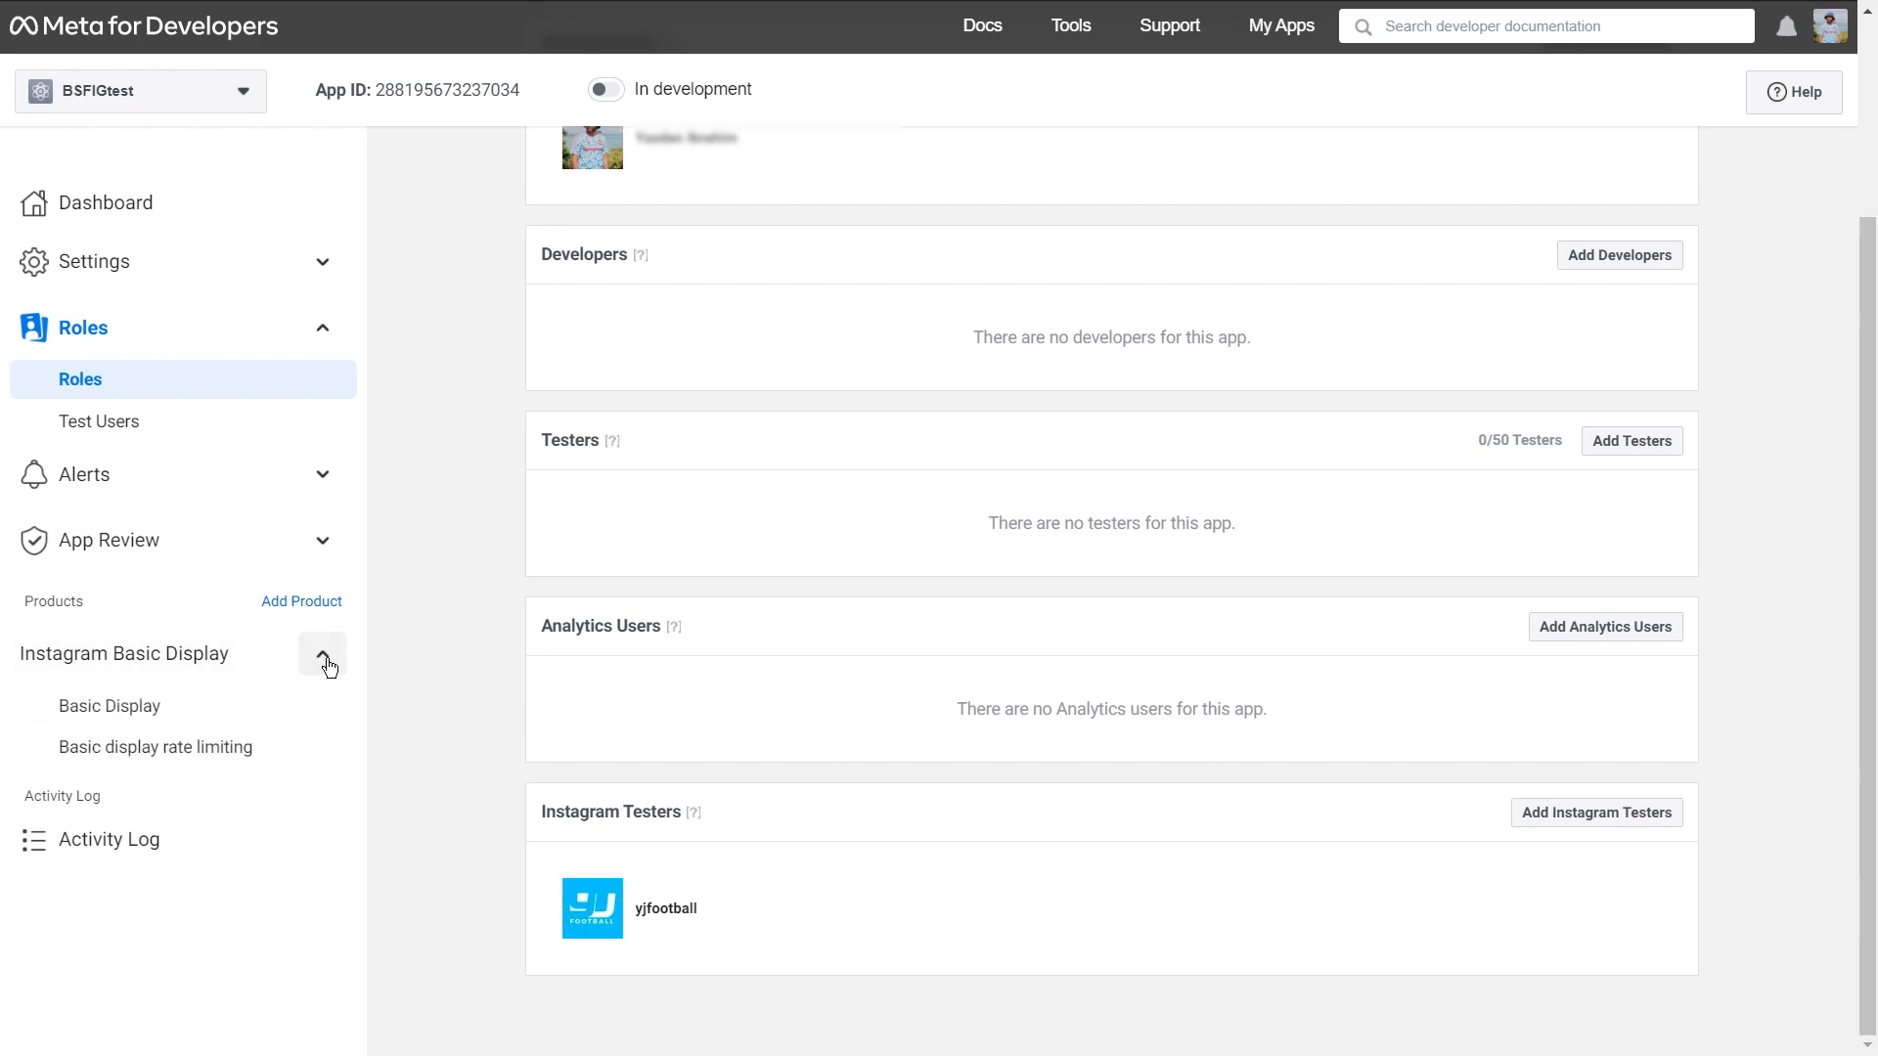
left_click(229, 706)
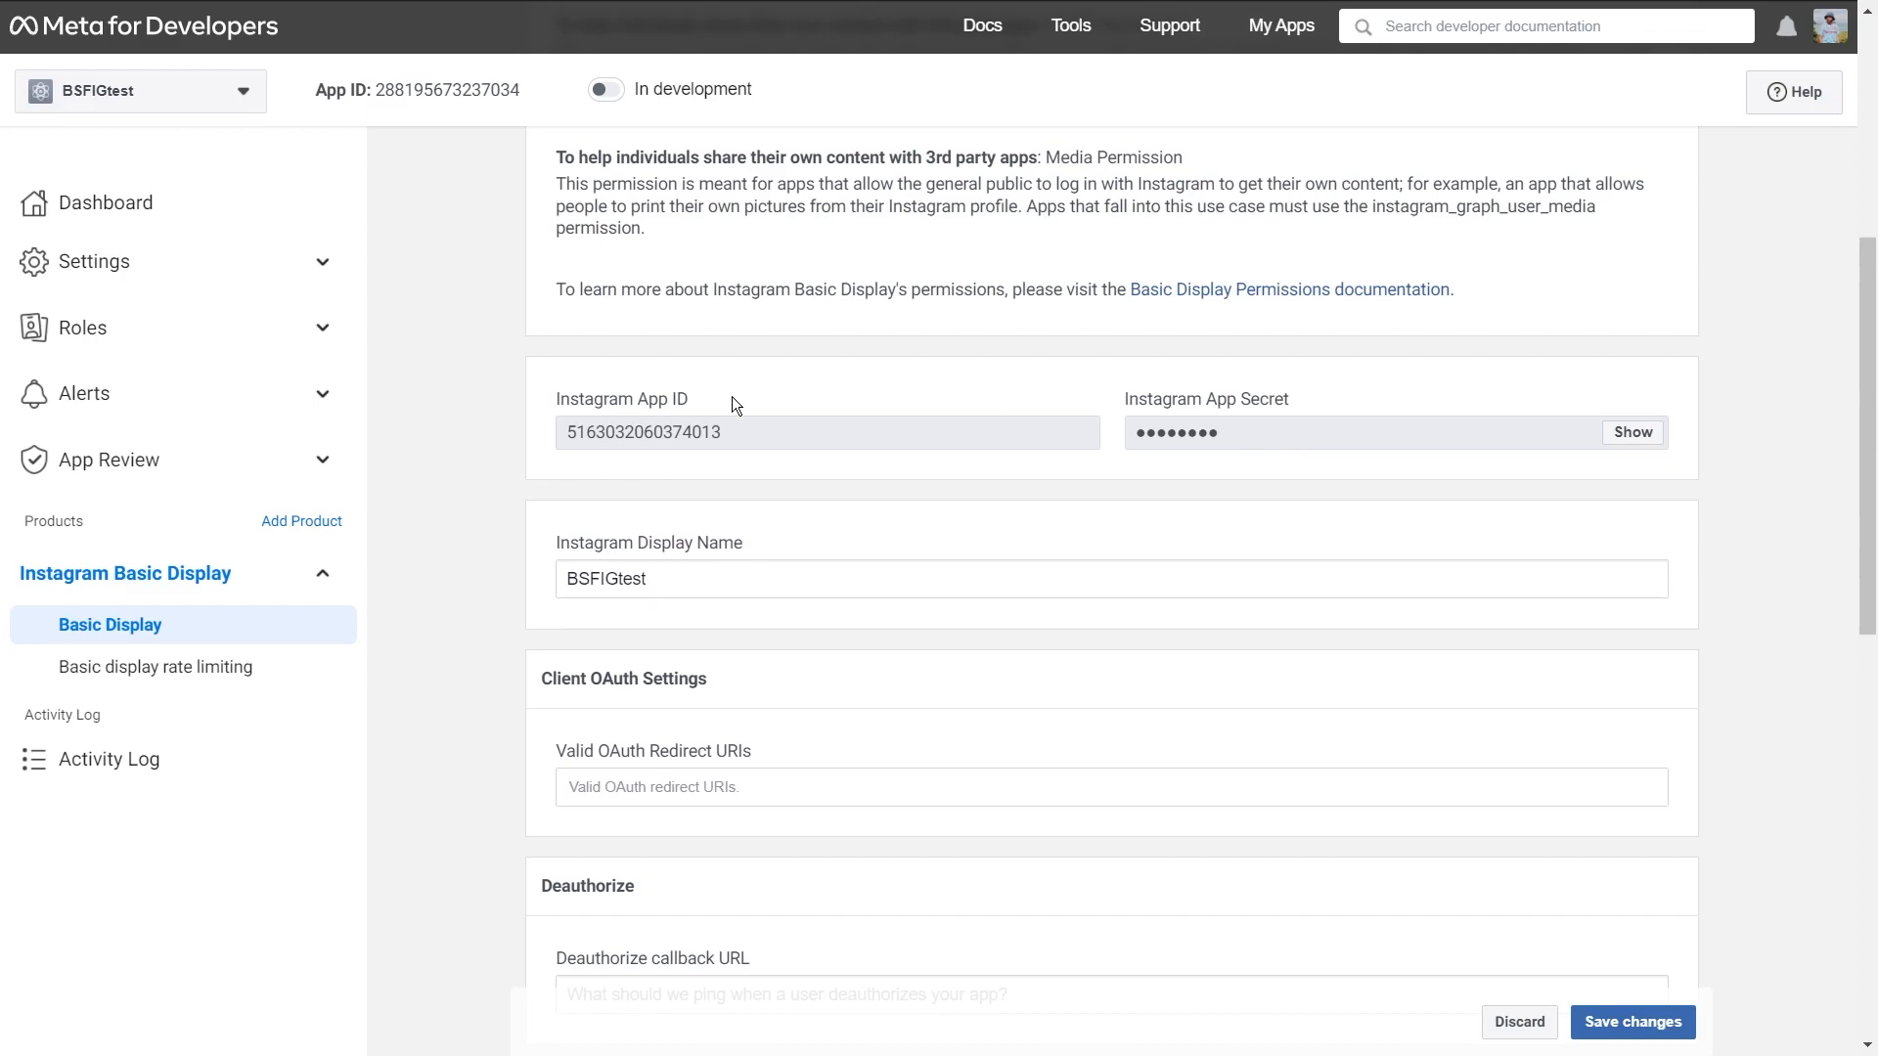
scroll(863, 445, "down", 8)
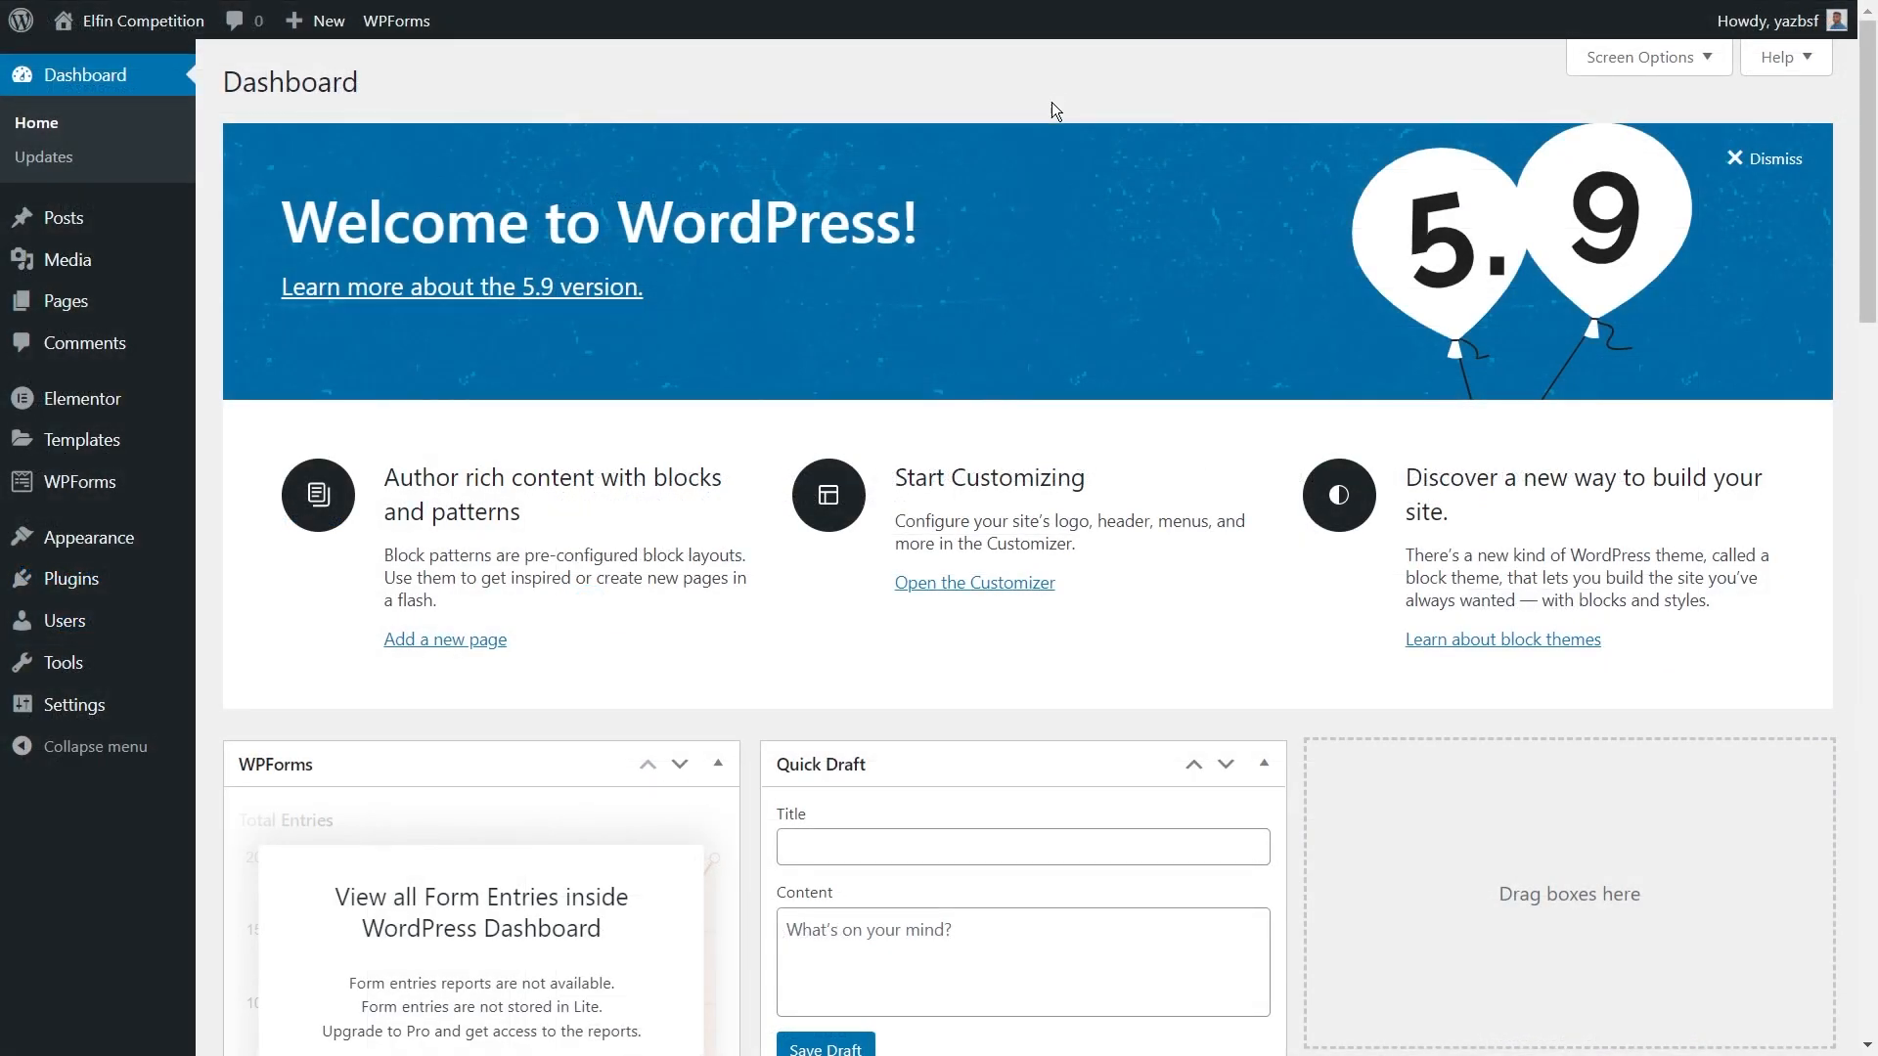
- In the WordPress dashboard, open the UAE Instagram Feed settings and locate the Instagram Basic Display API details
mouse_move(77, 709)
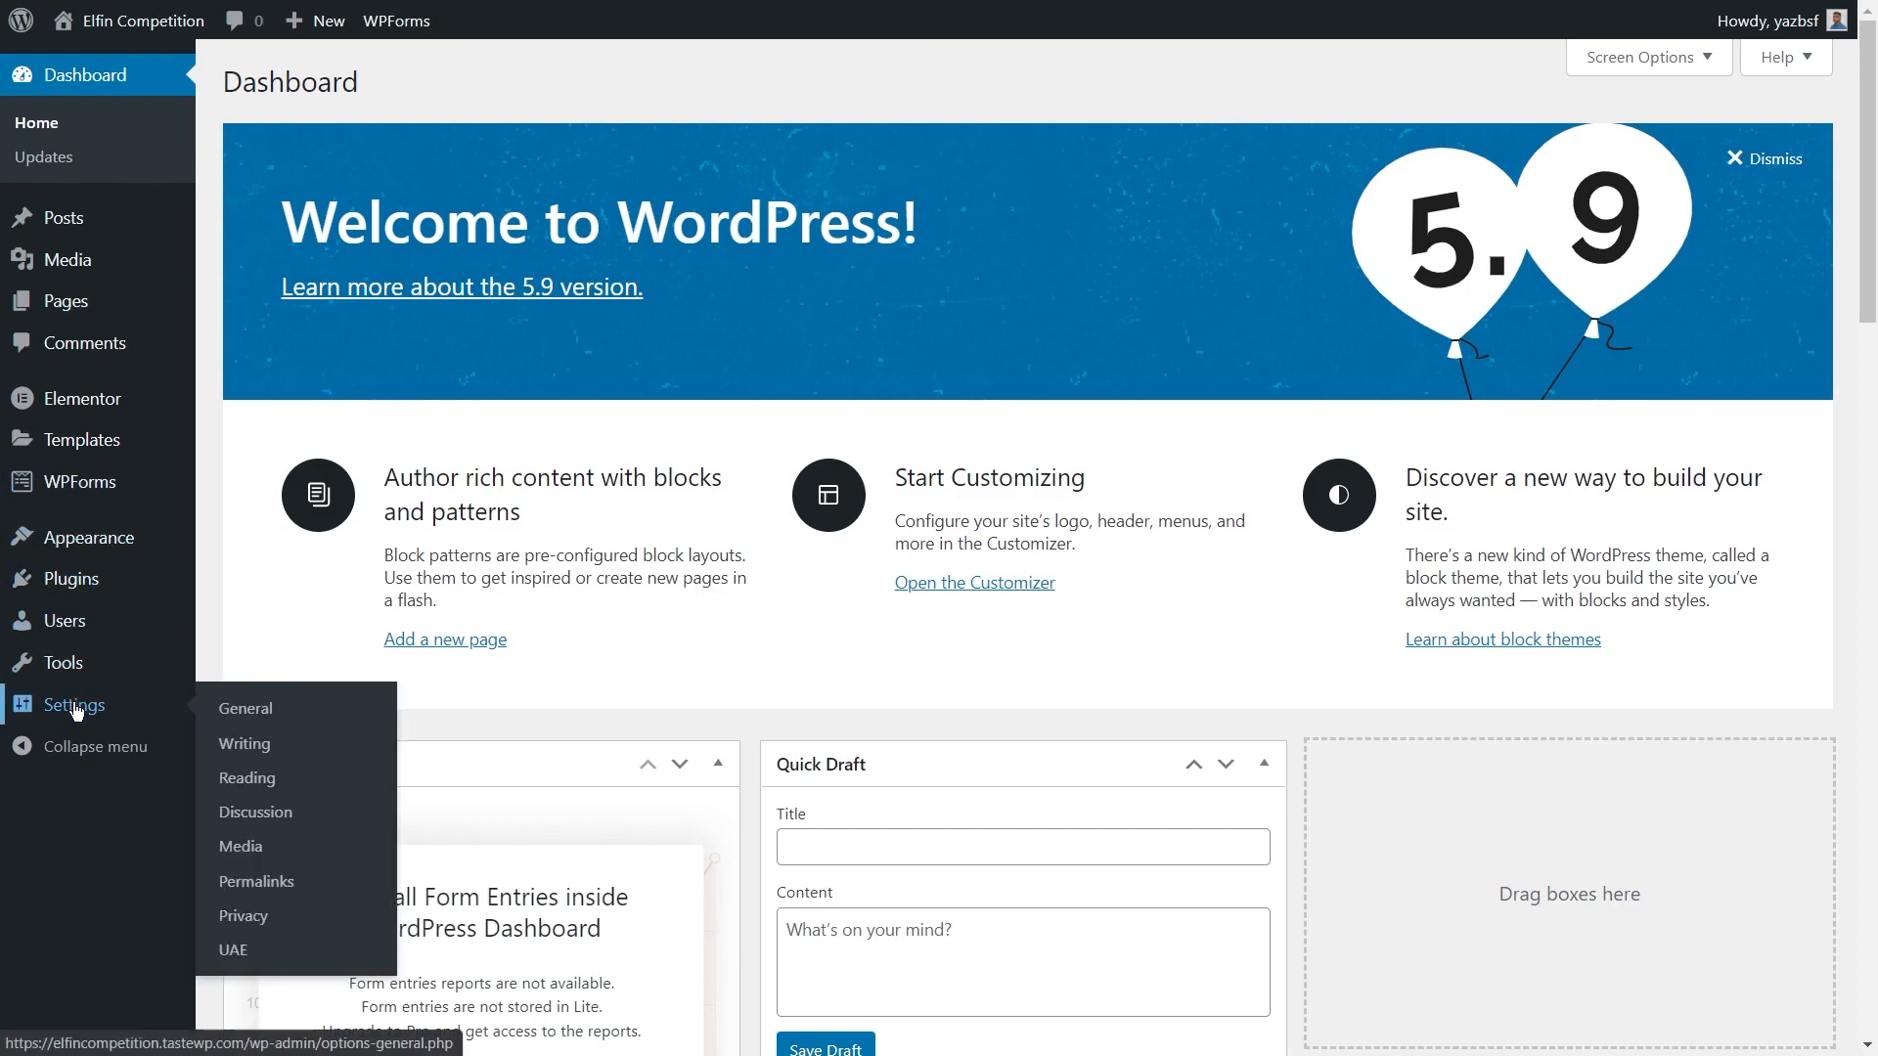
left_click(235, 950)
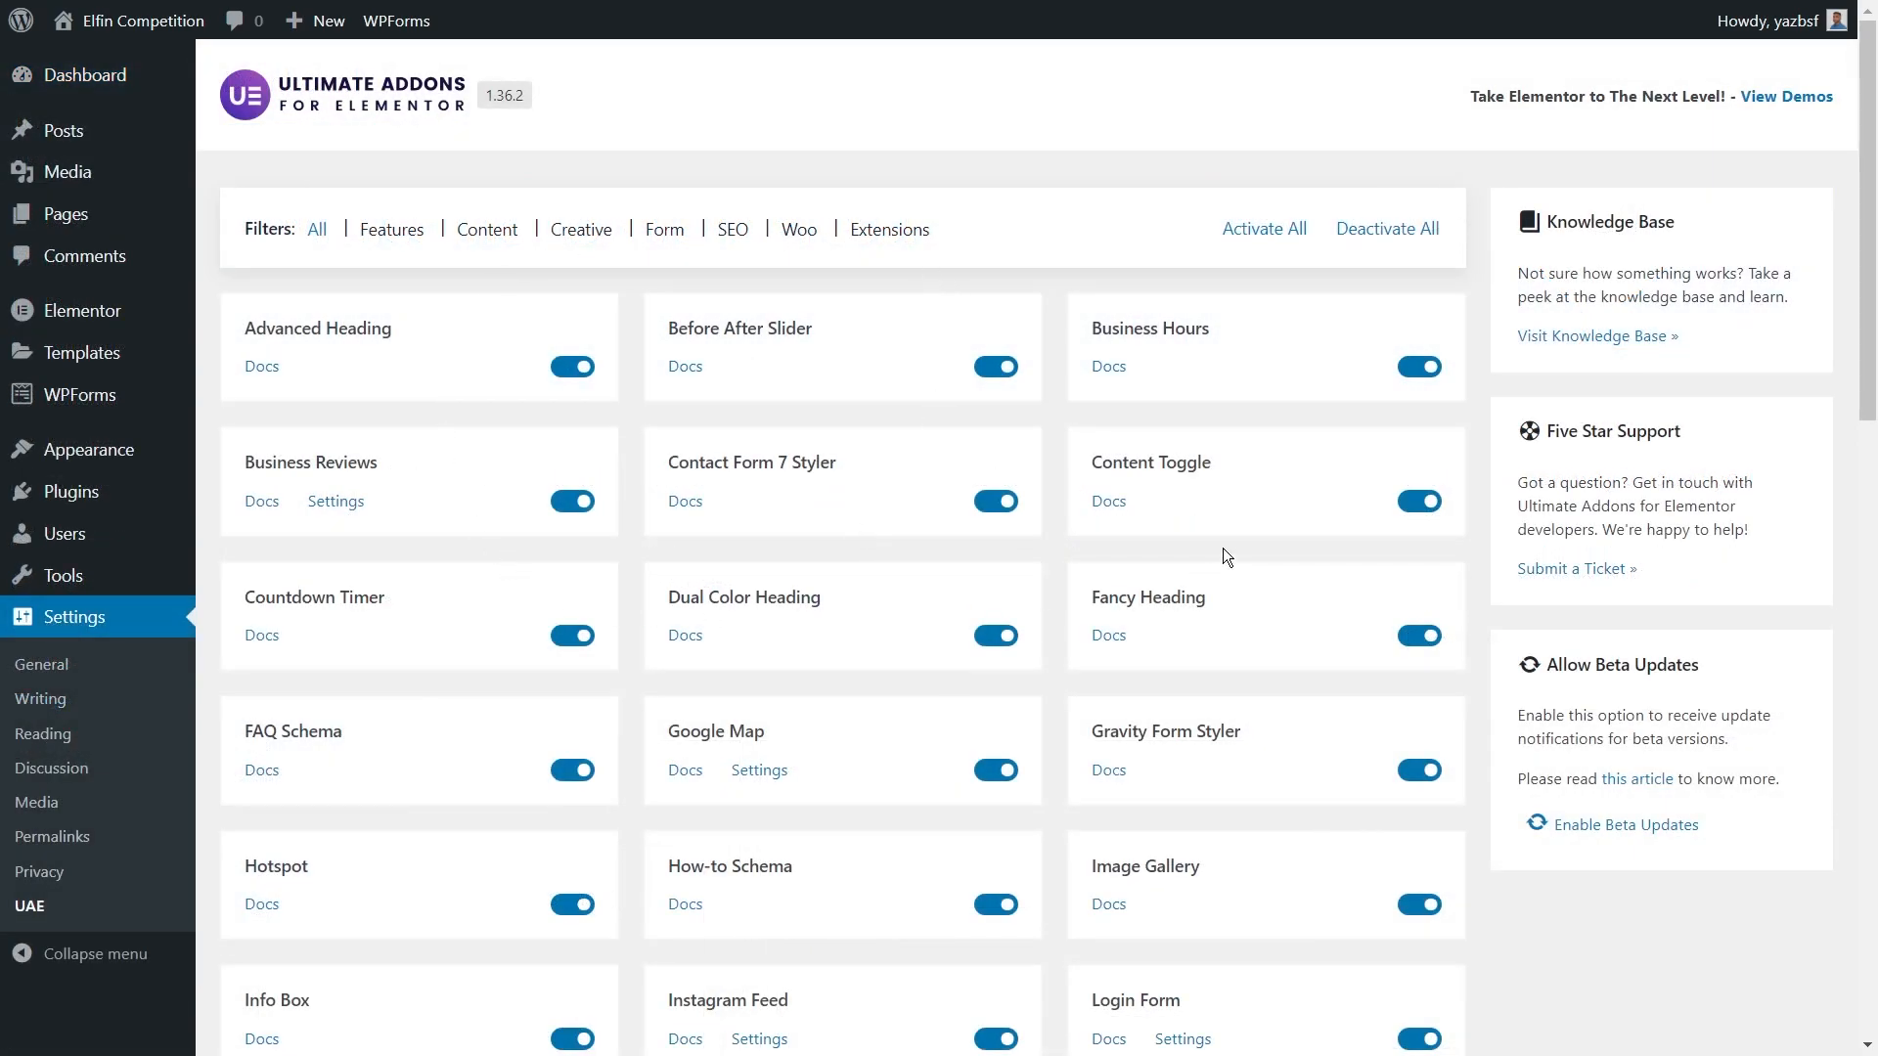
scroll(870, 404, "down", 3)
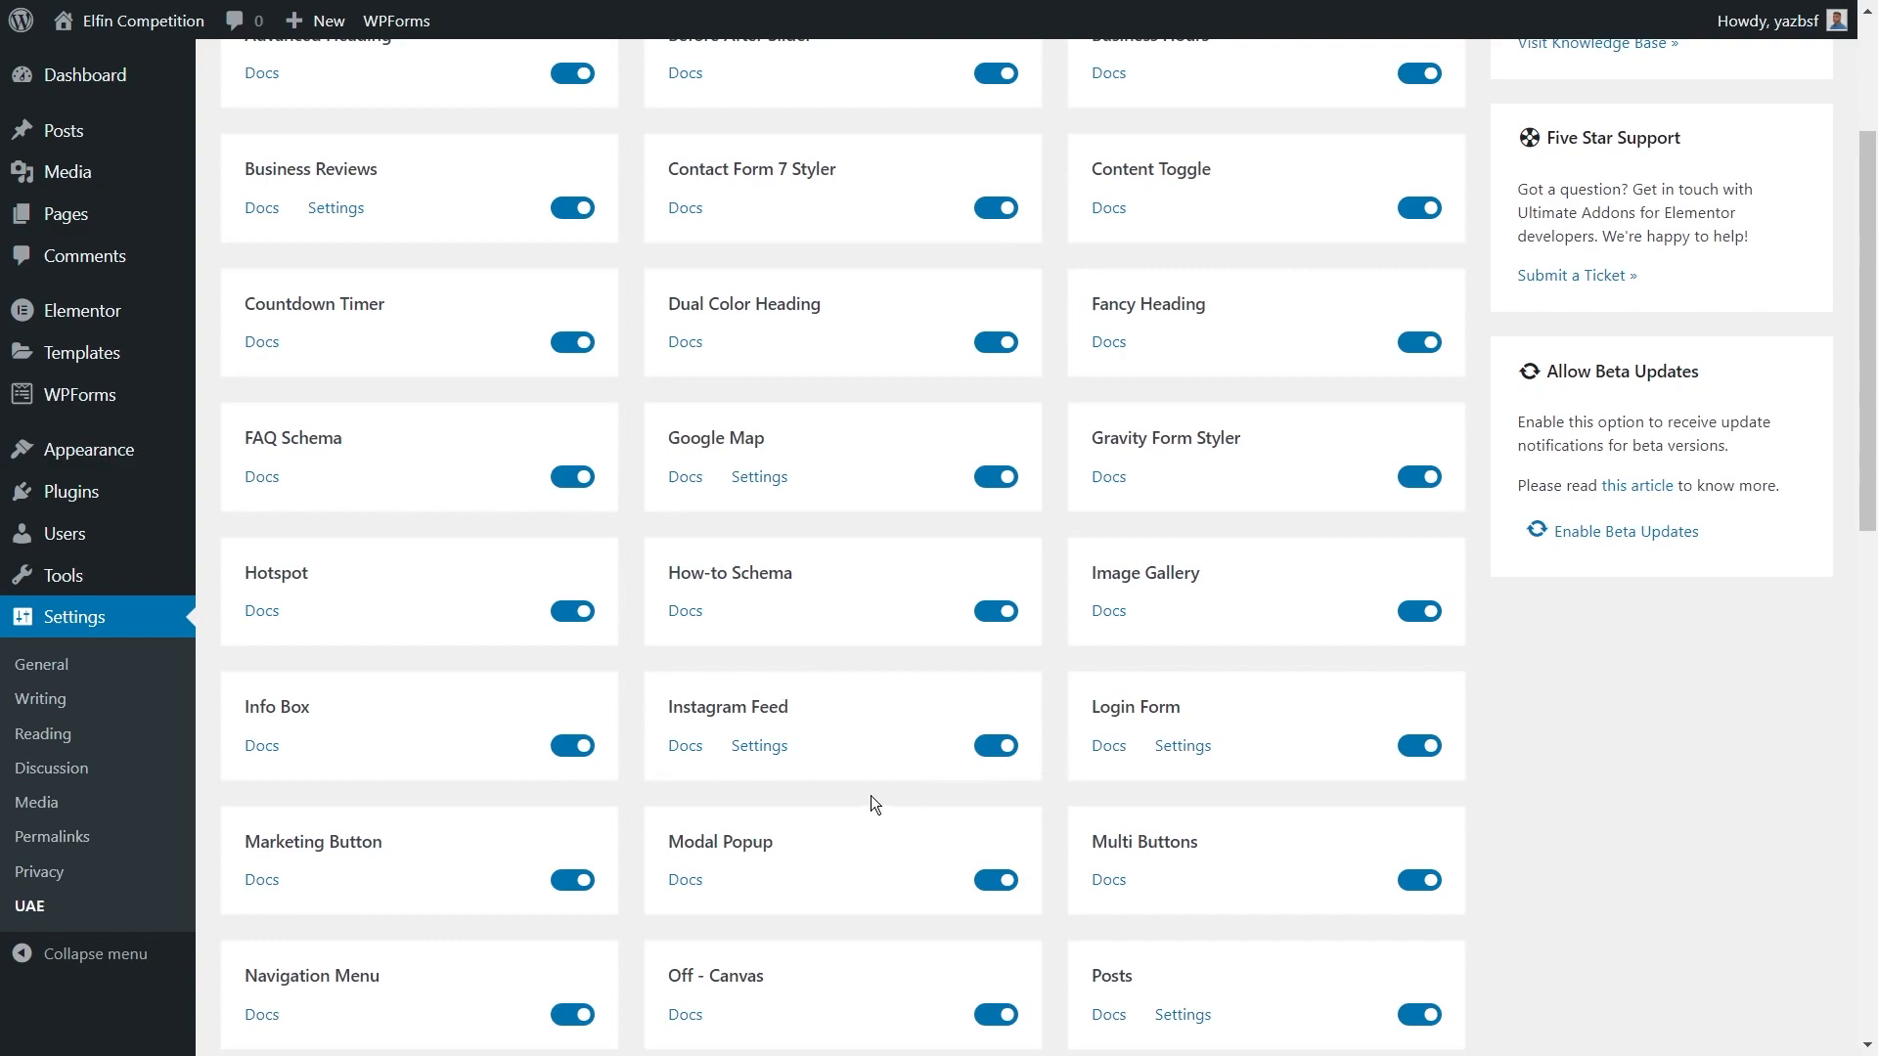
left_click(760, 746)
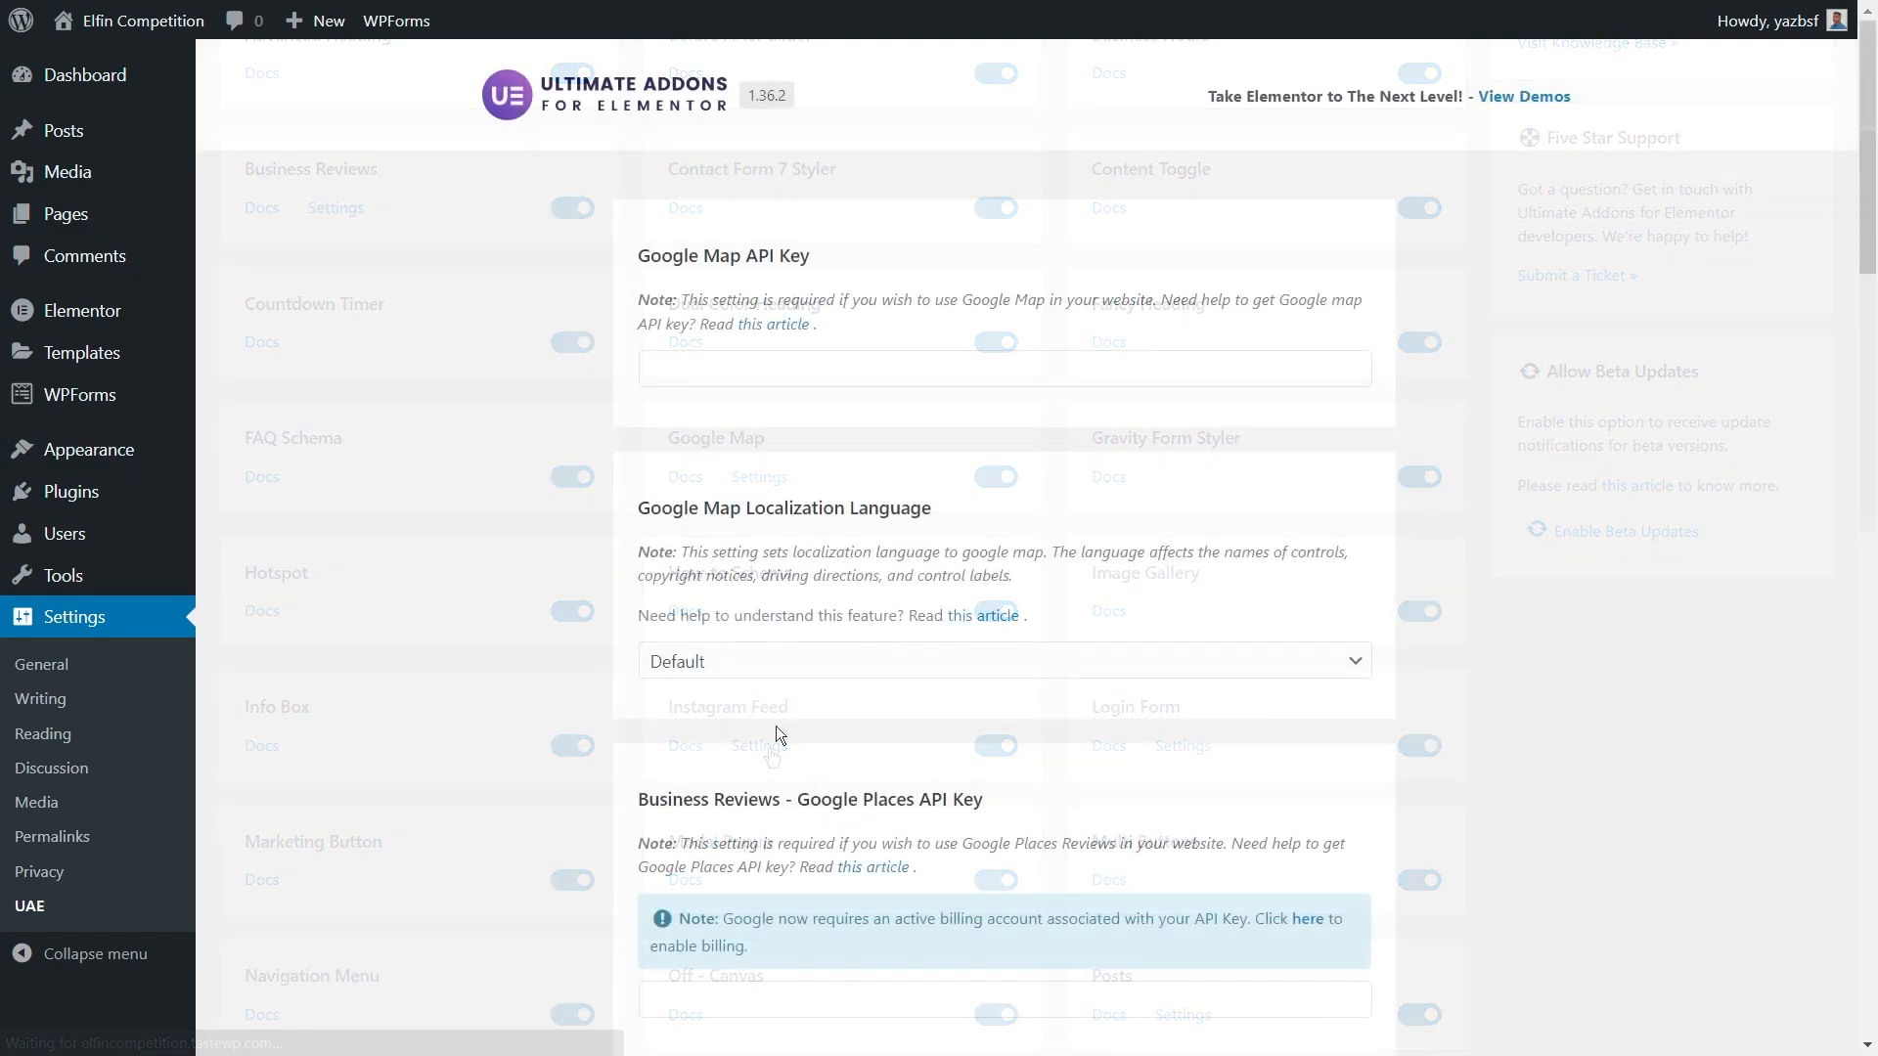
scroll(1455, 592, "down", 2)
scroll(1460, 599, "down", 15)
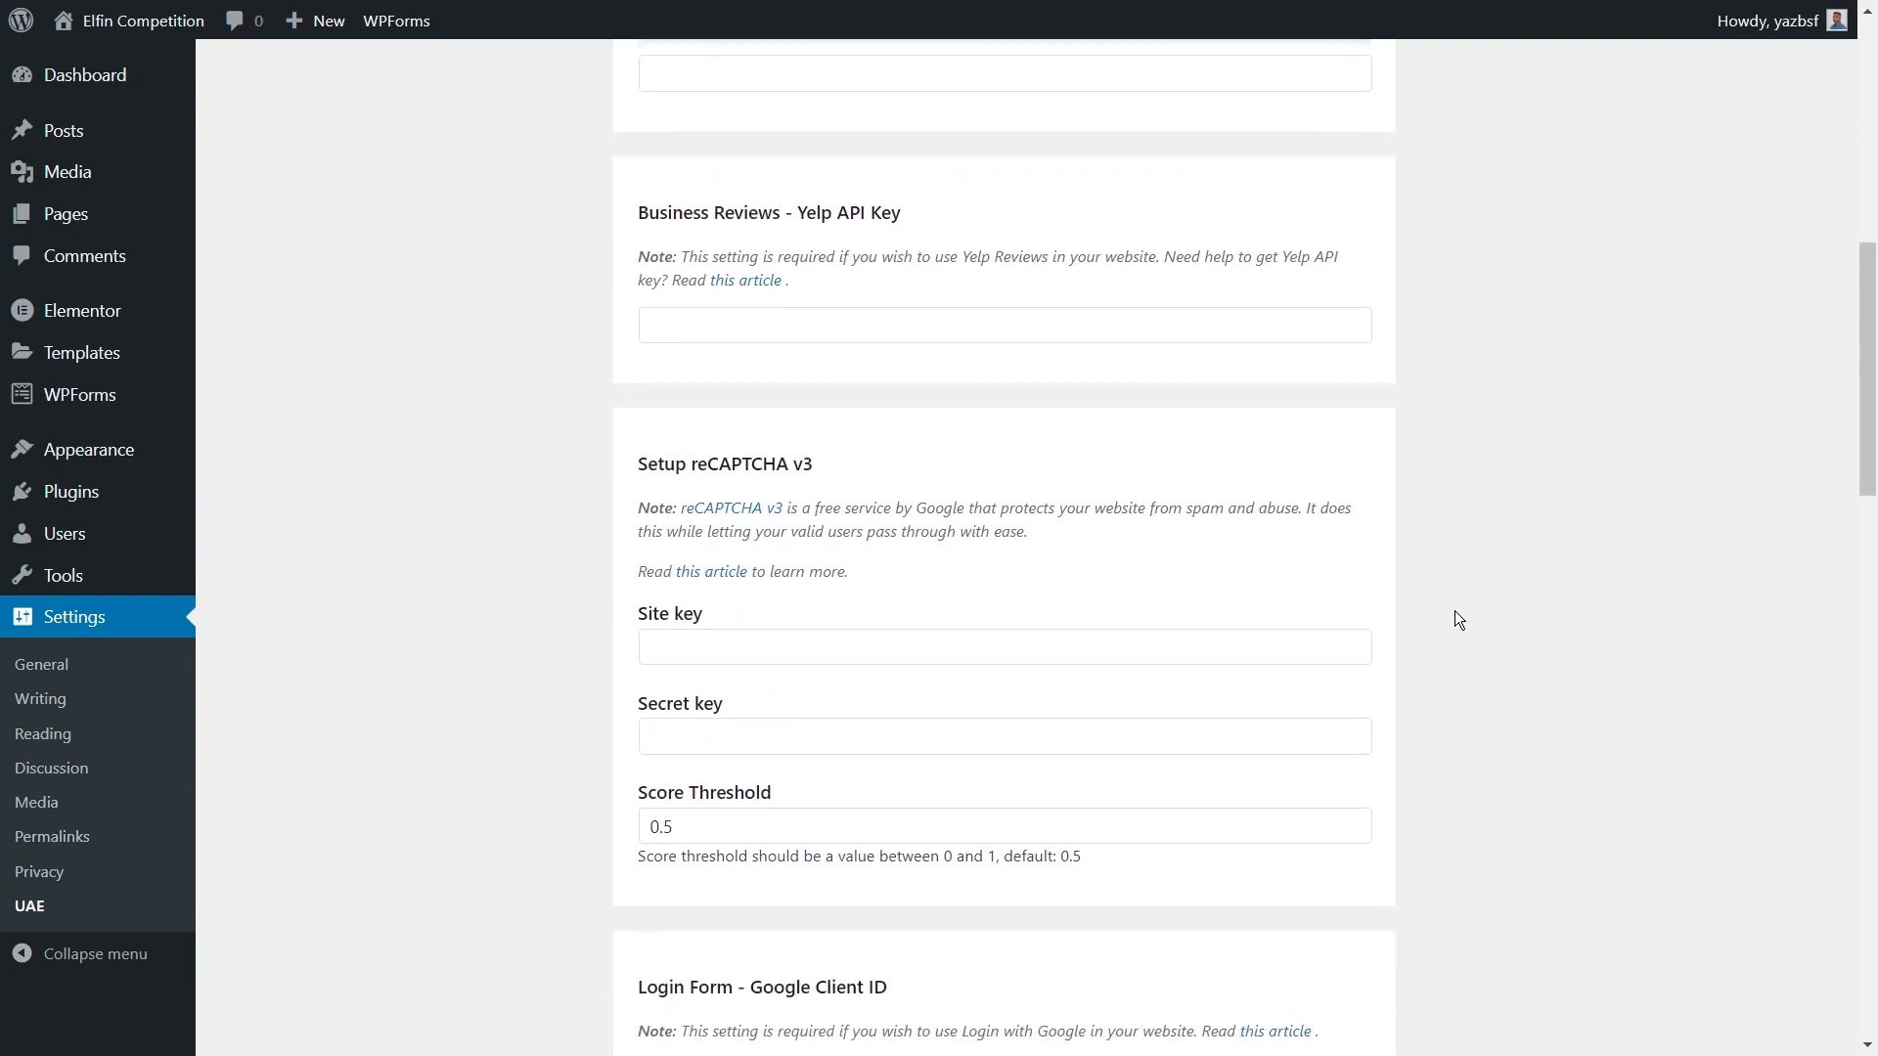
scroll(1455, 622, "down", 9)
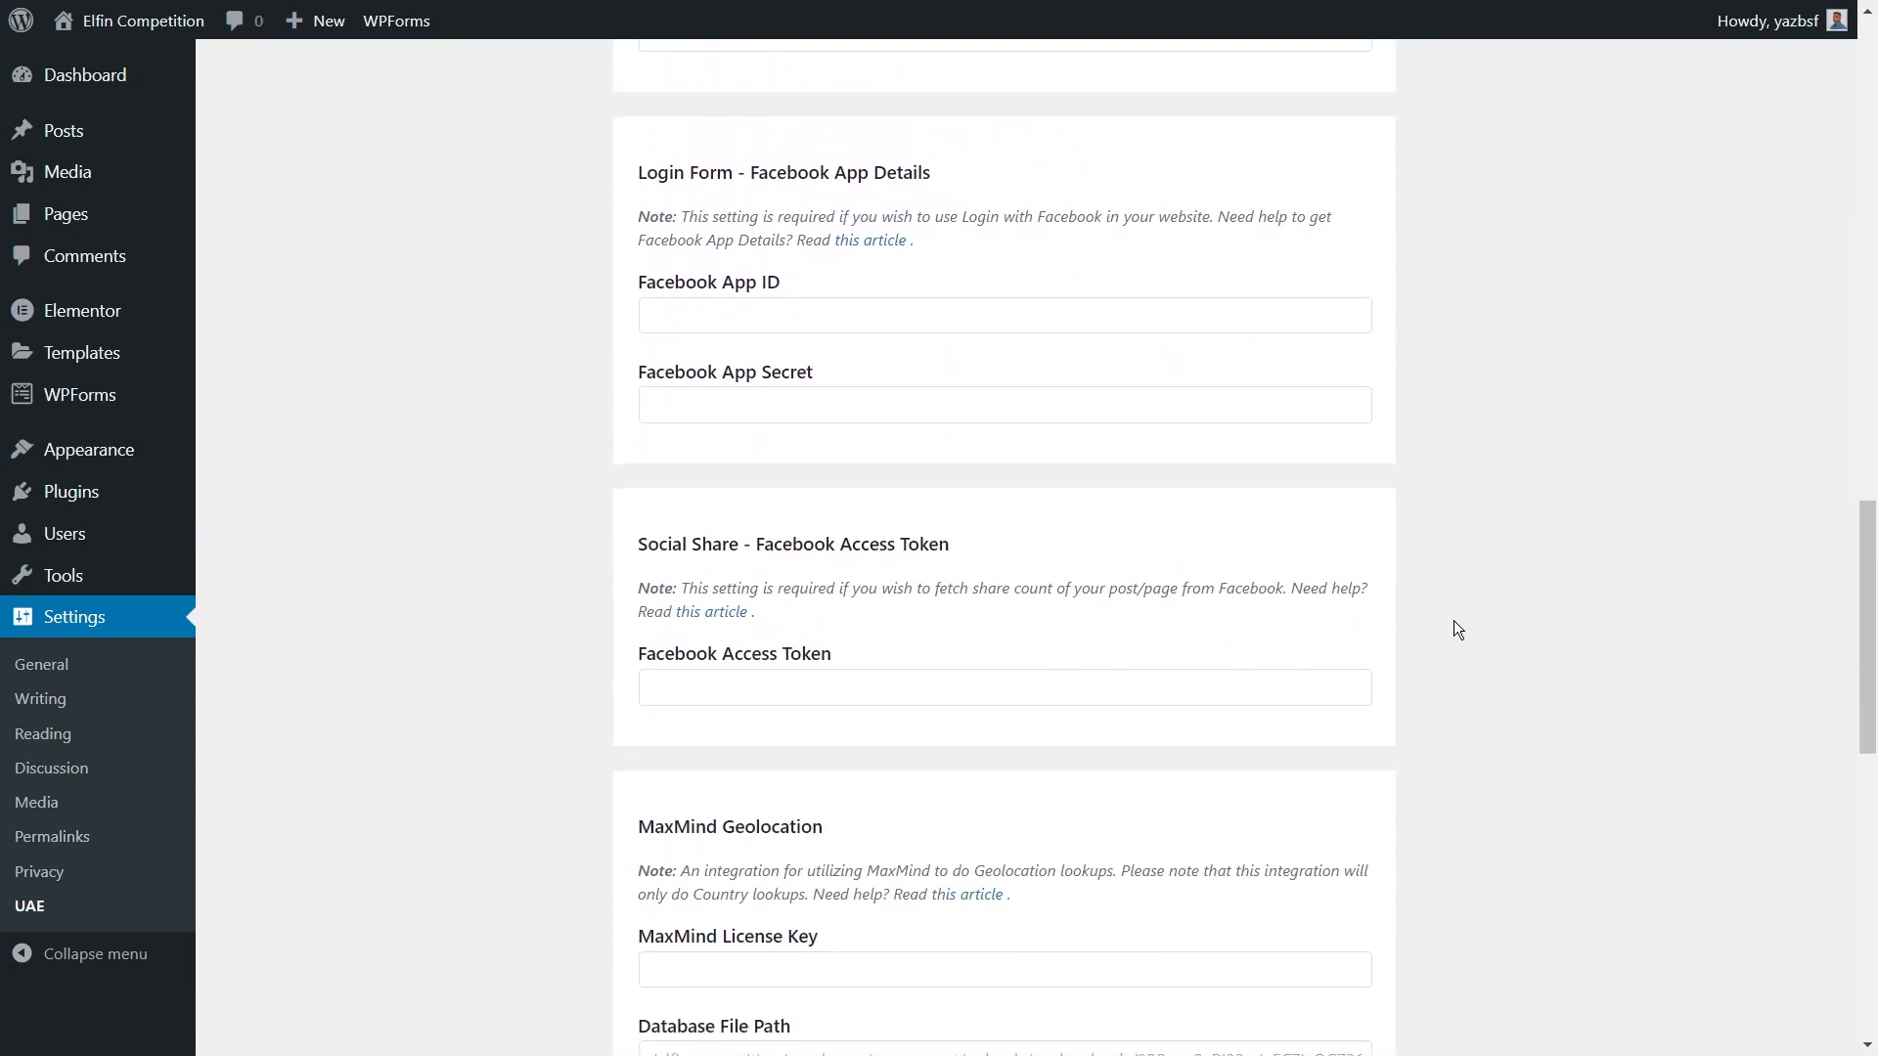
scroll(1453, 621, "down", 3)
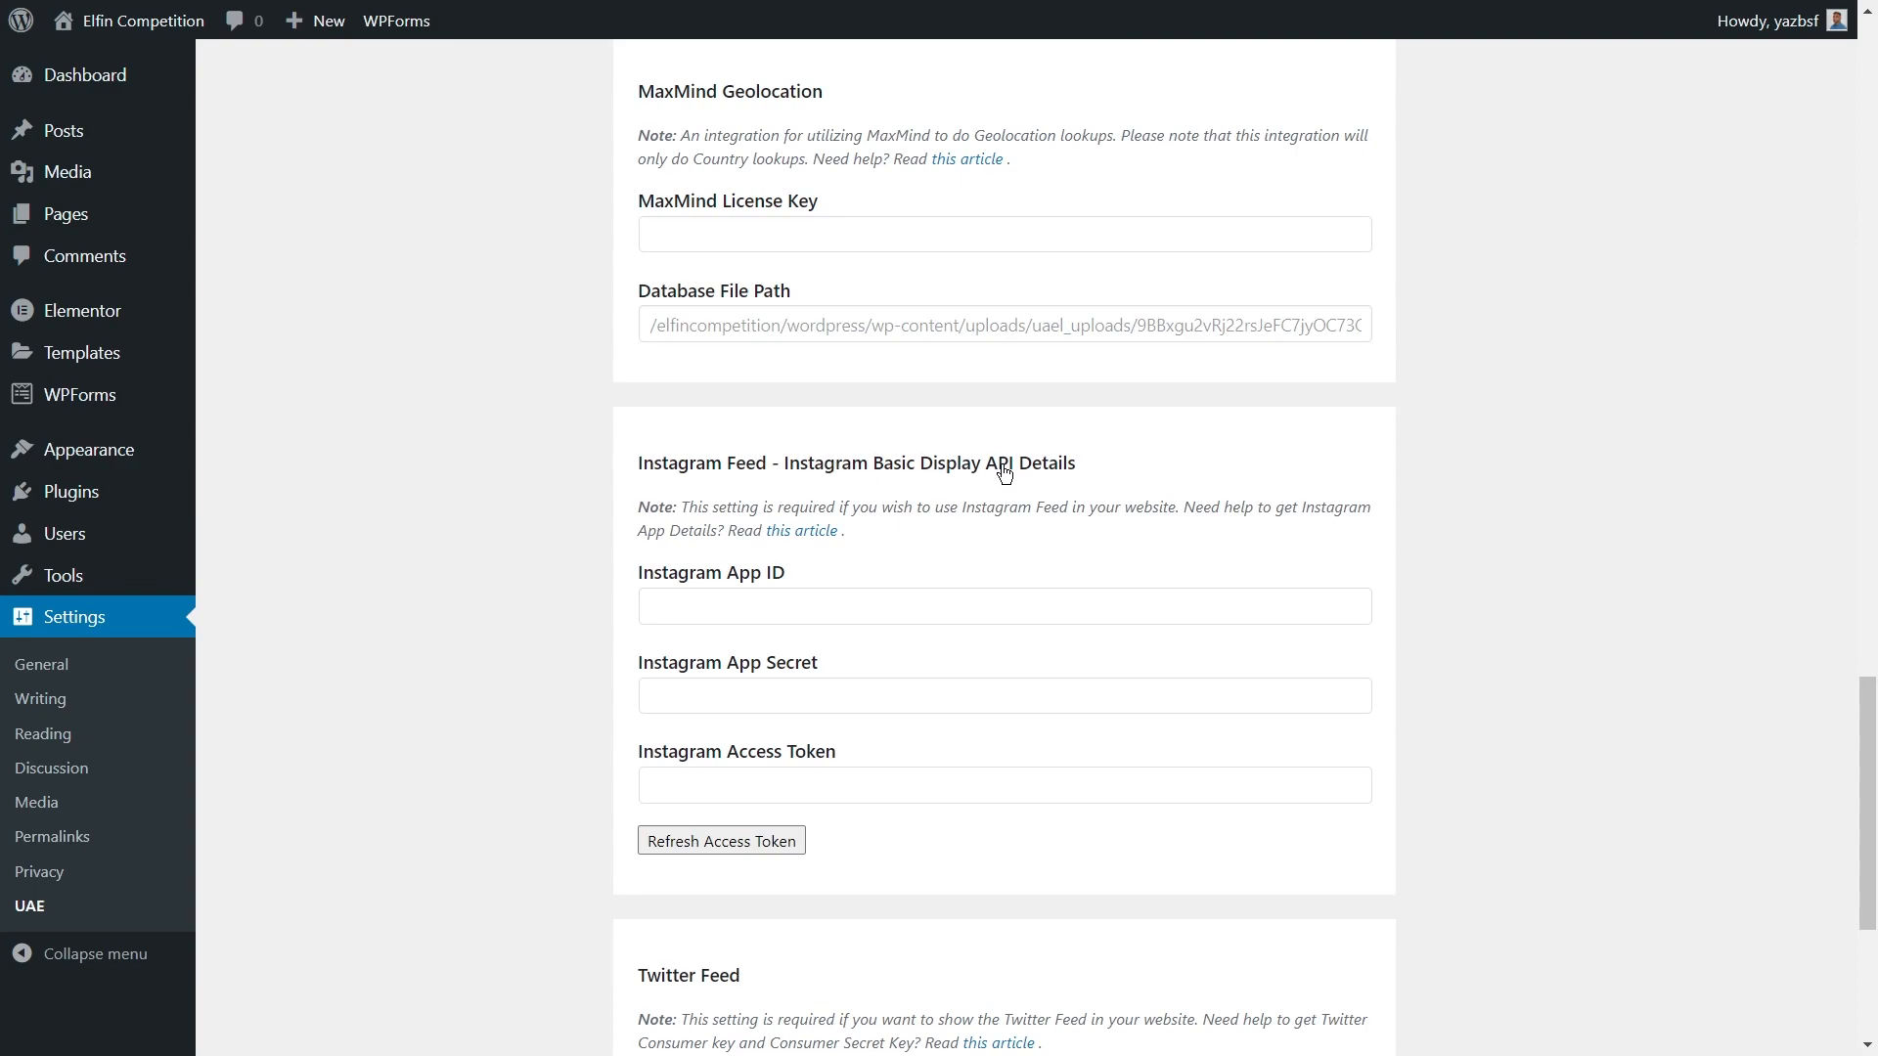
scroll(938, 616, "down", 2)
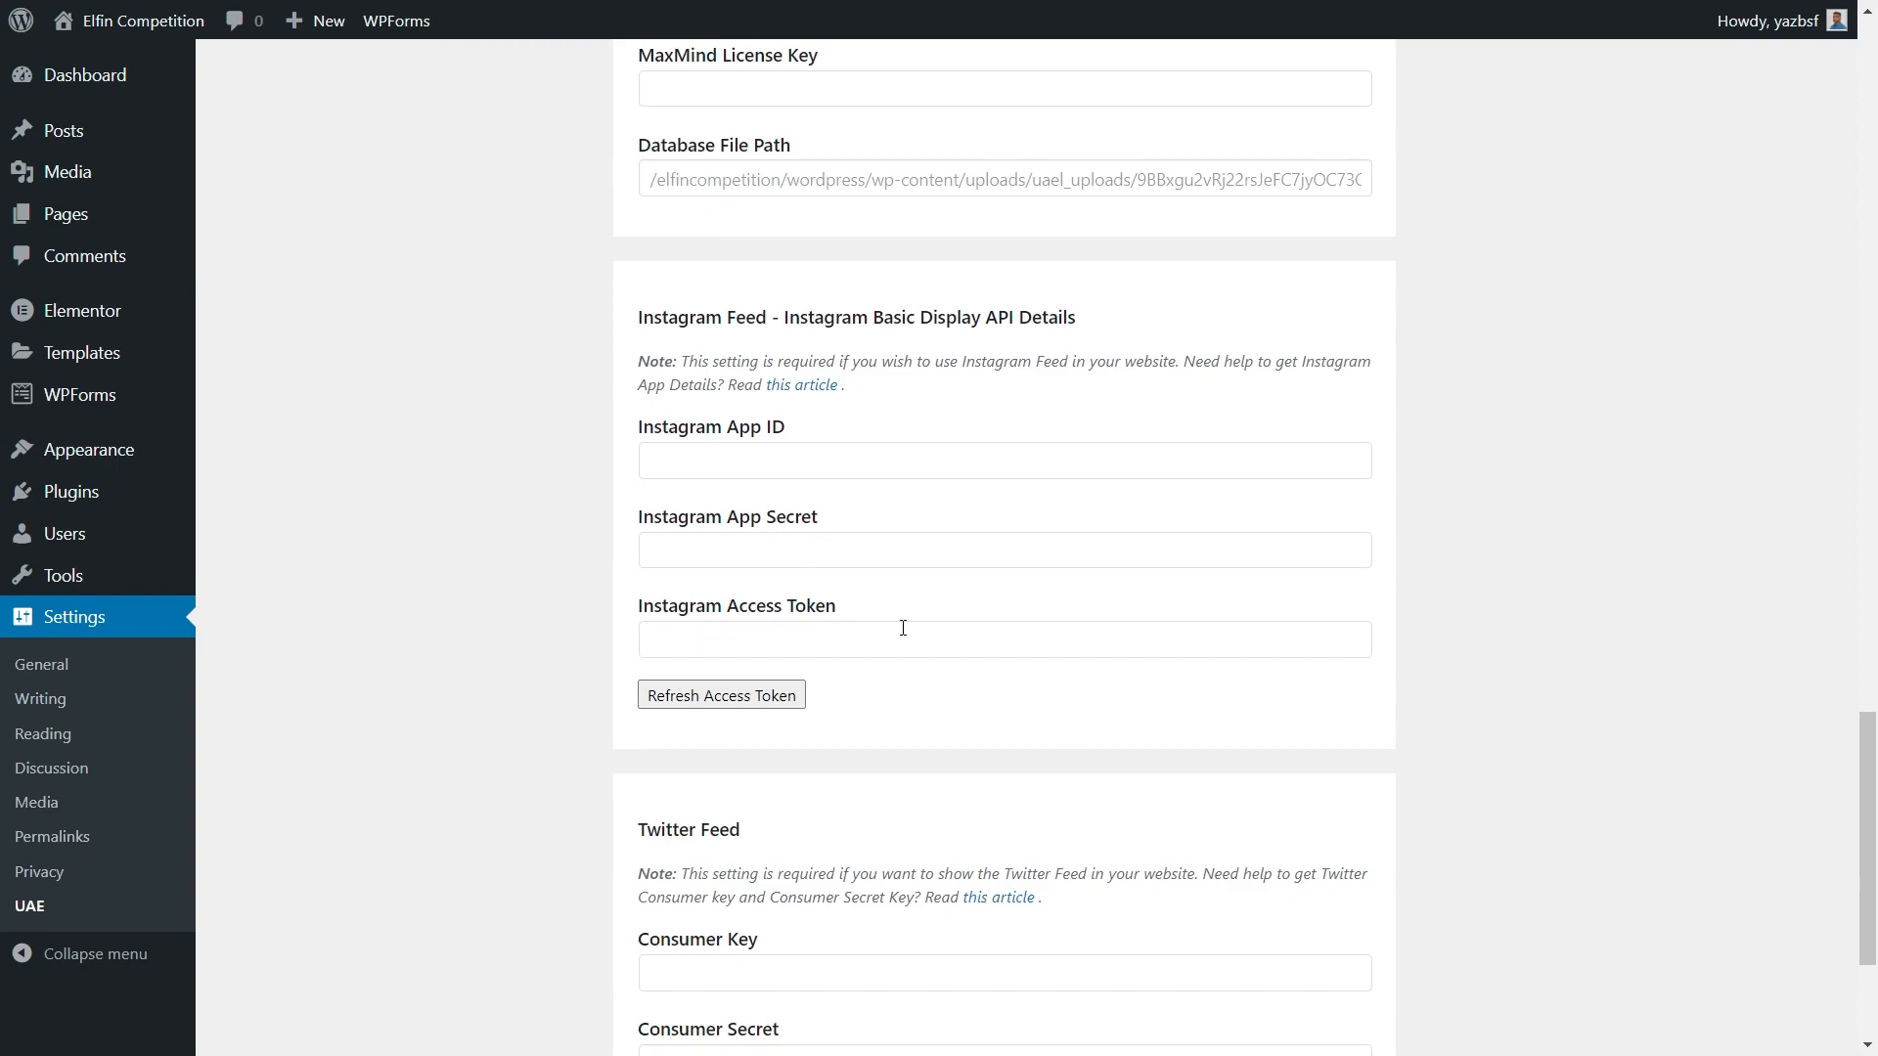
- Copy the Instagram App ID from the Basic Display settings in Meta for Developers into the Instagram App ID of the UAE settings
key("ctrl+Tab")
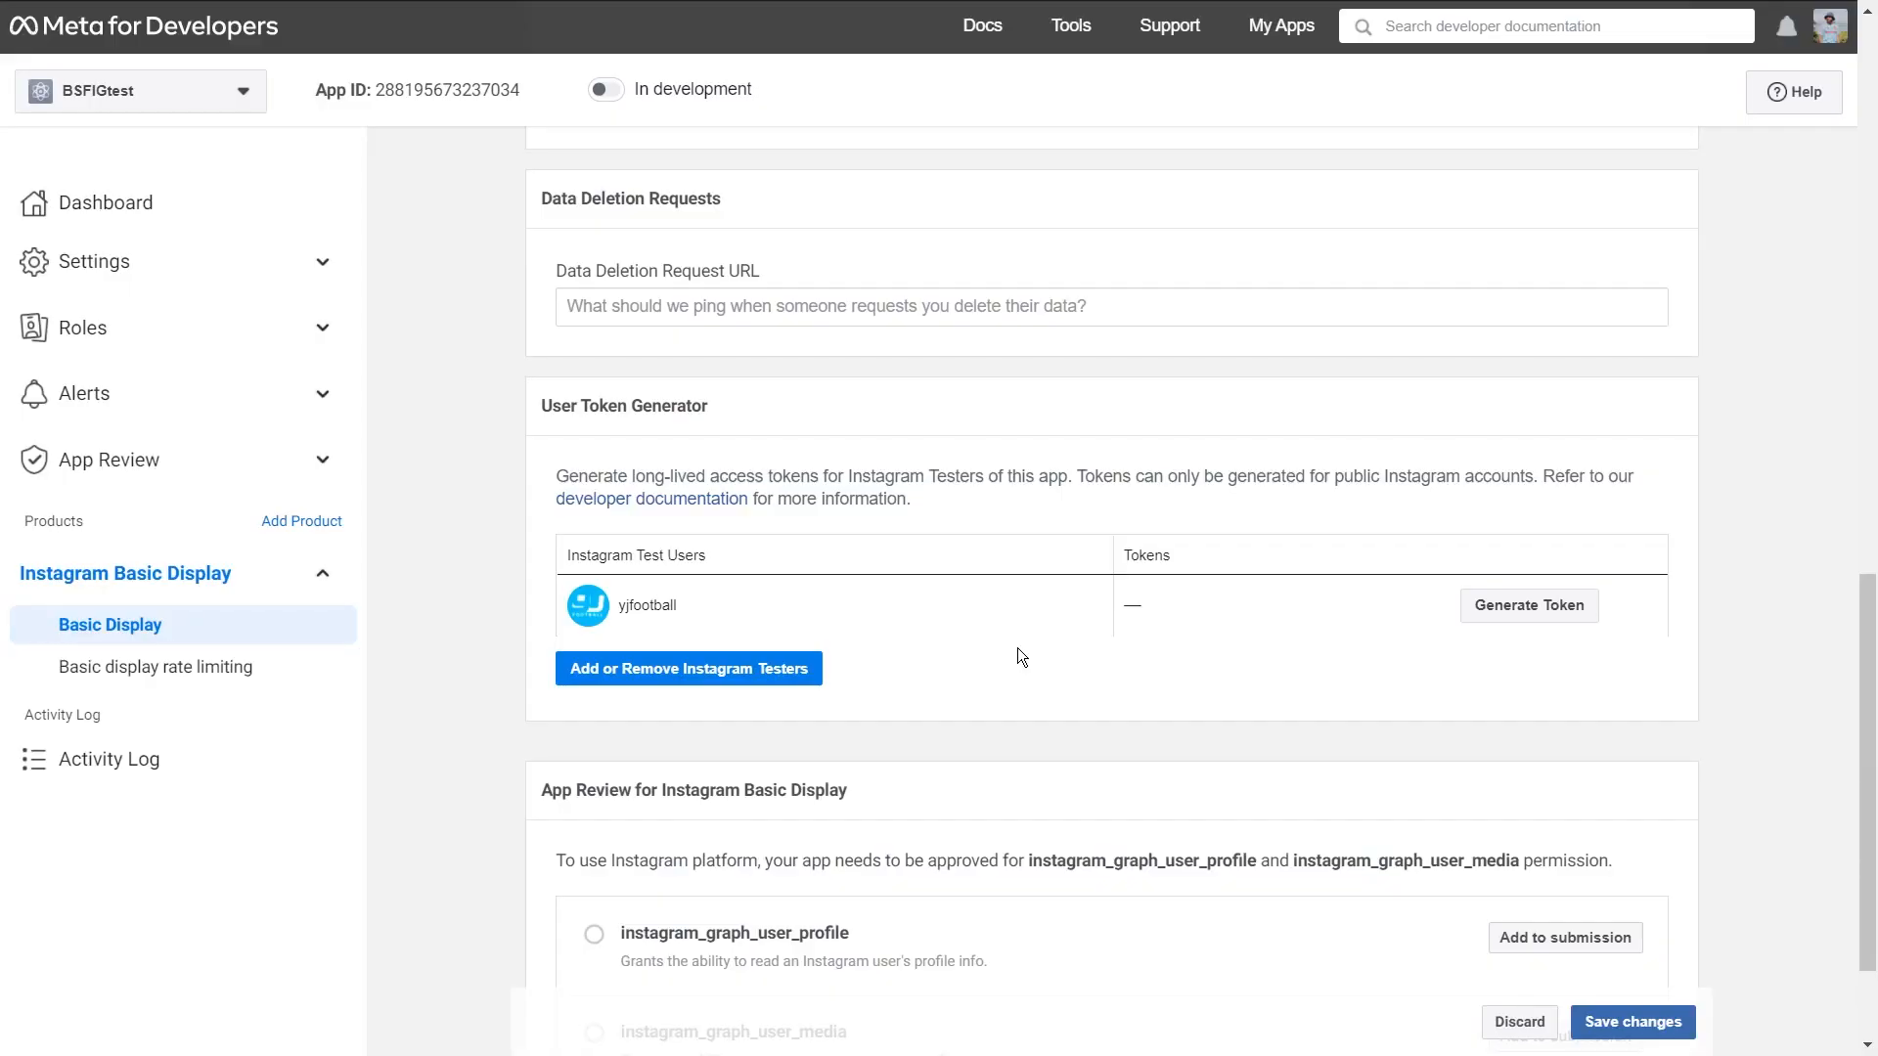
scroll(1017, 648, "up", 12)
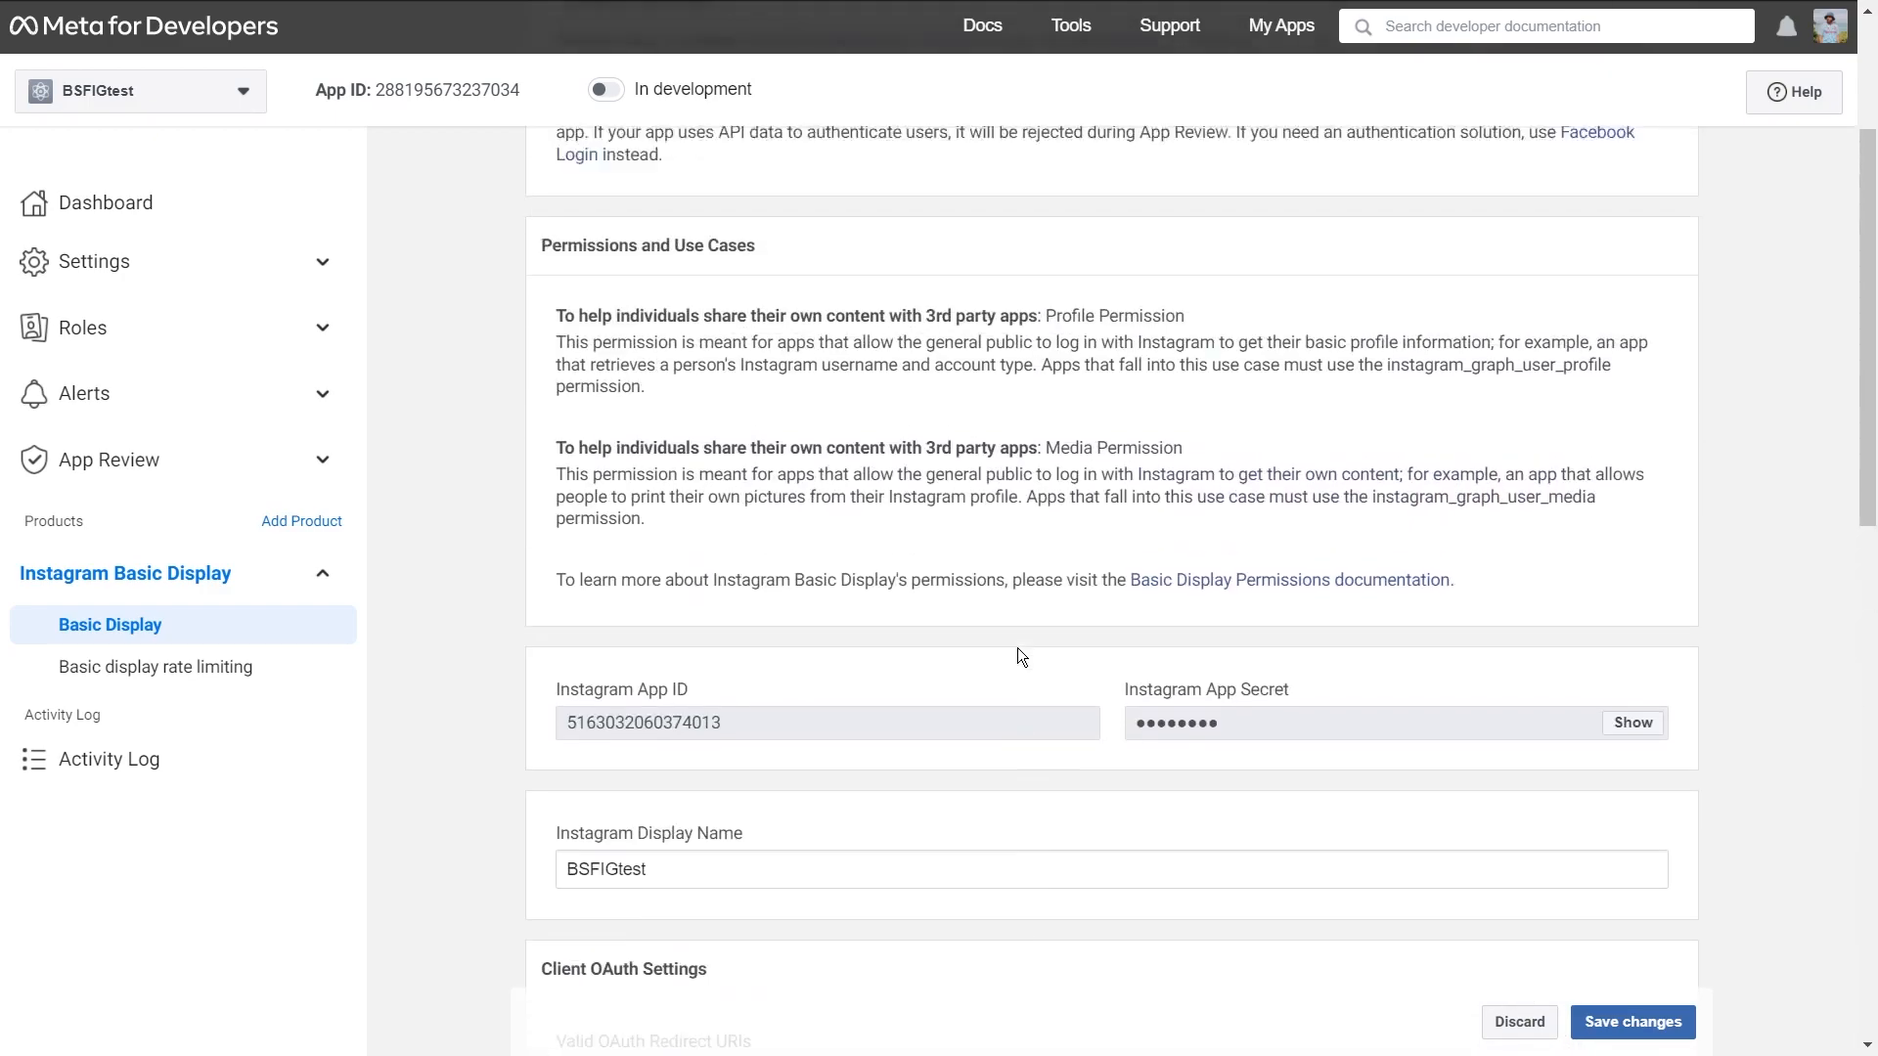
scroll(788, 755, "down", 1)
double_click(685, 763)
right_click(690, 765)
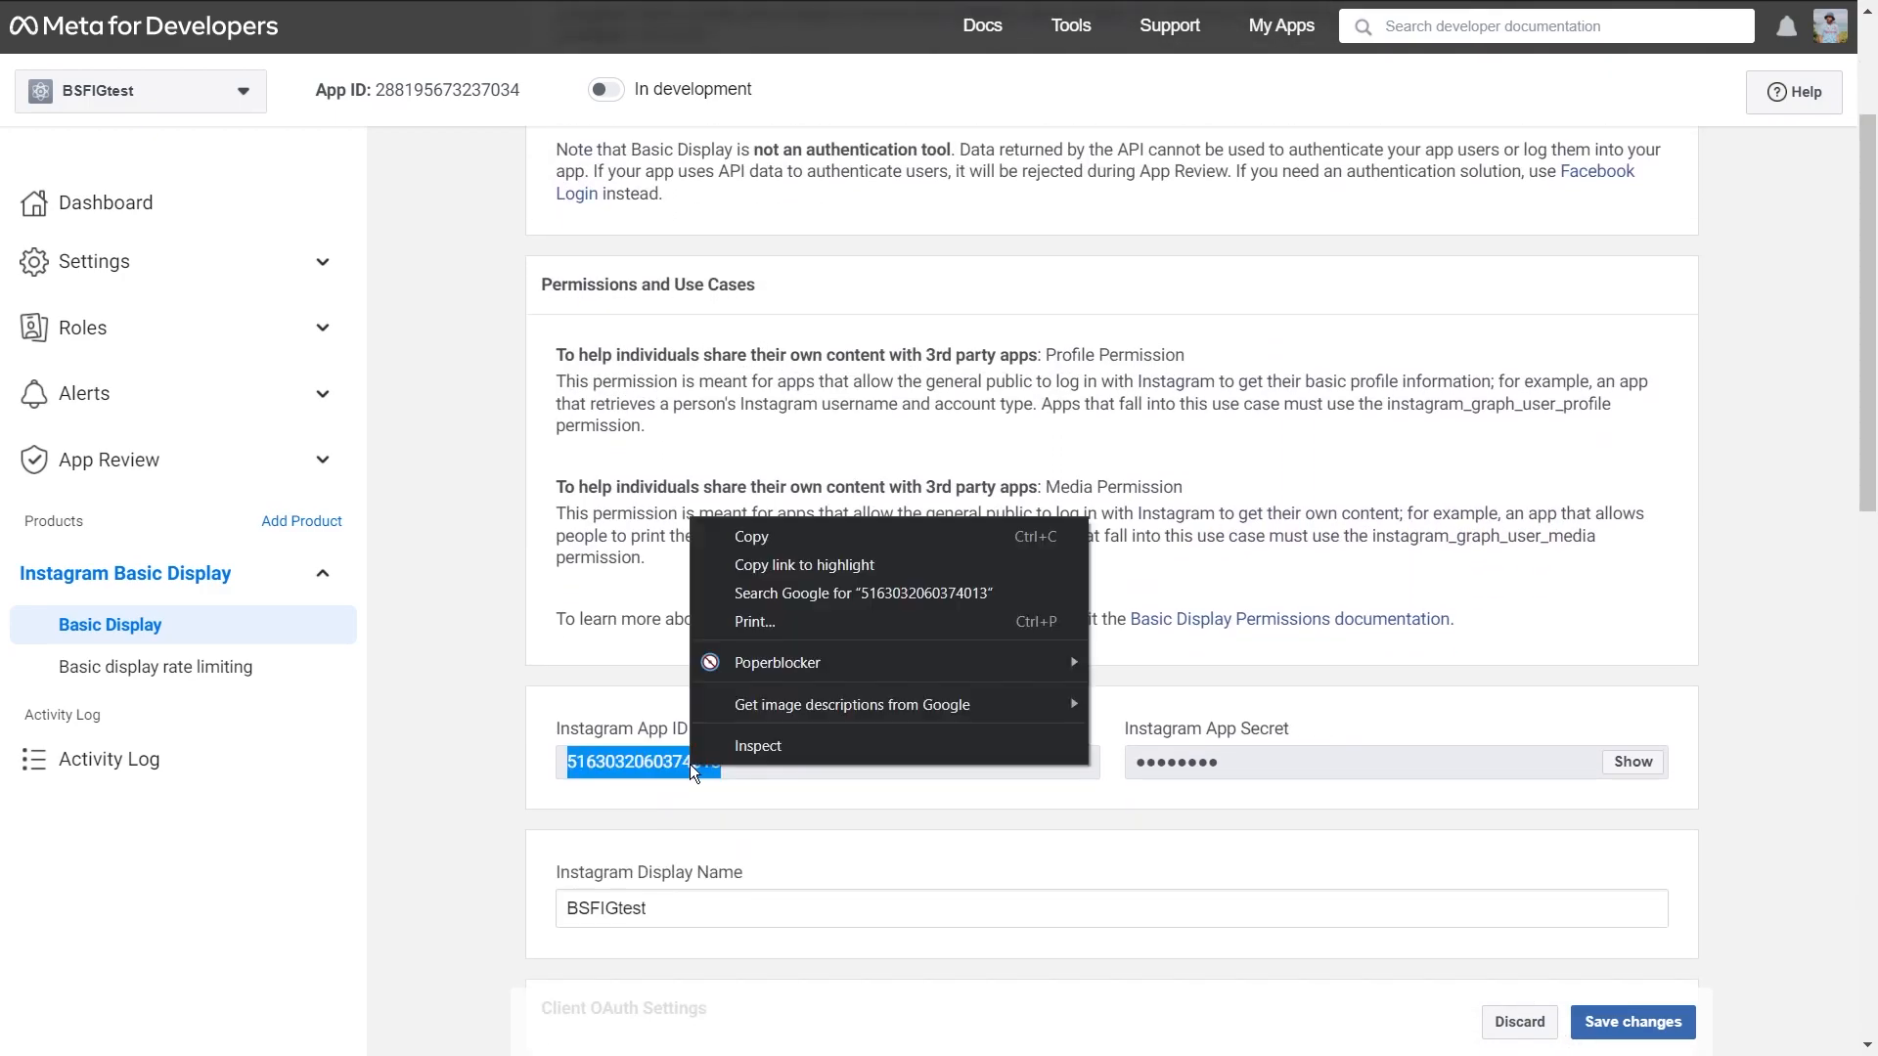
left_click(779, 536)
key("ctrl+Tab")
left_click(753, 461)
key("ctrl+v")
left_click(865, 502)
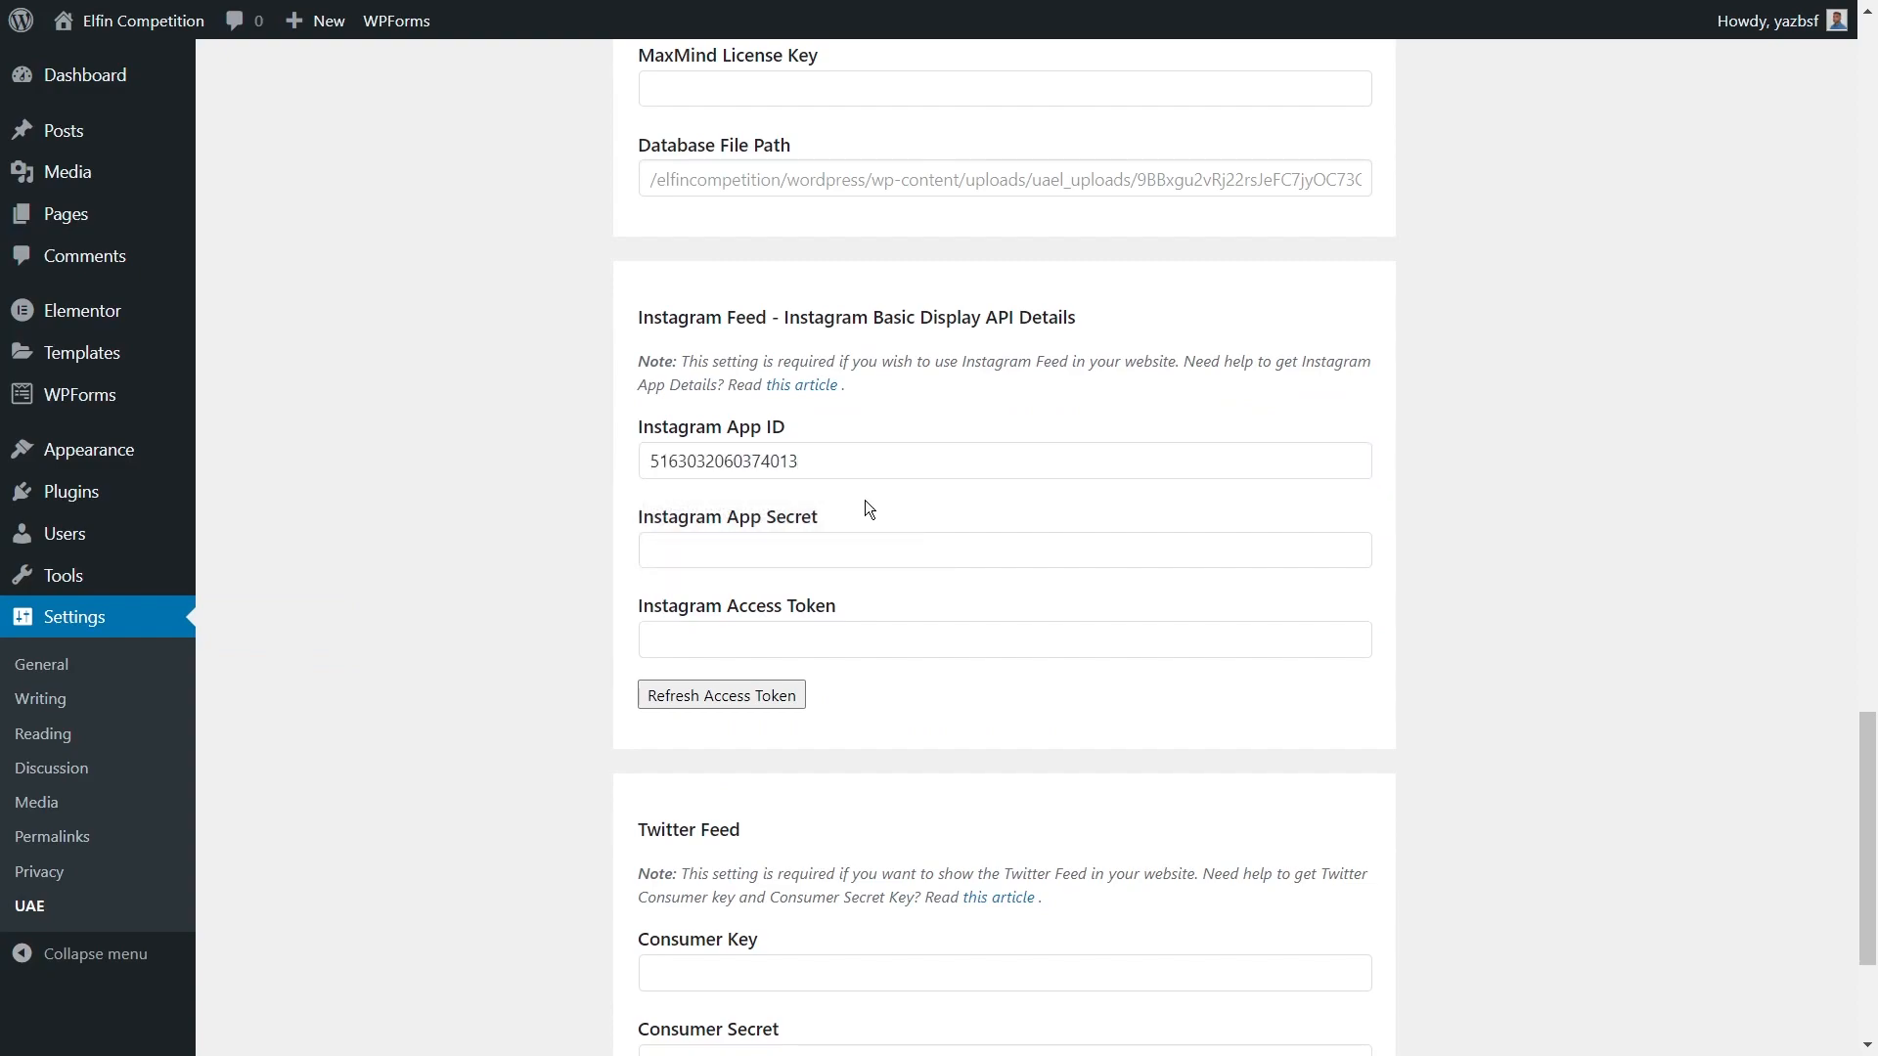
- Reveal the Instagram App Secret in Meta for Developers and copy it into the Instagram App Secret field of the UAE settings
key("ctrl+shift+Tab")
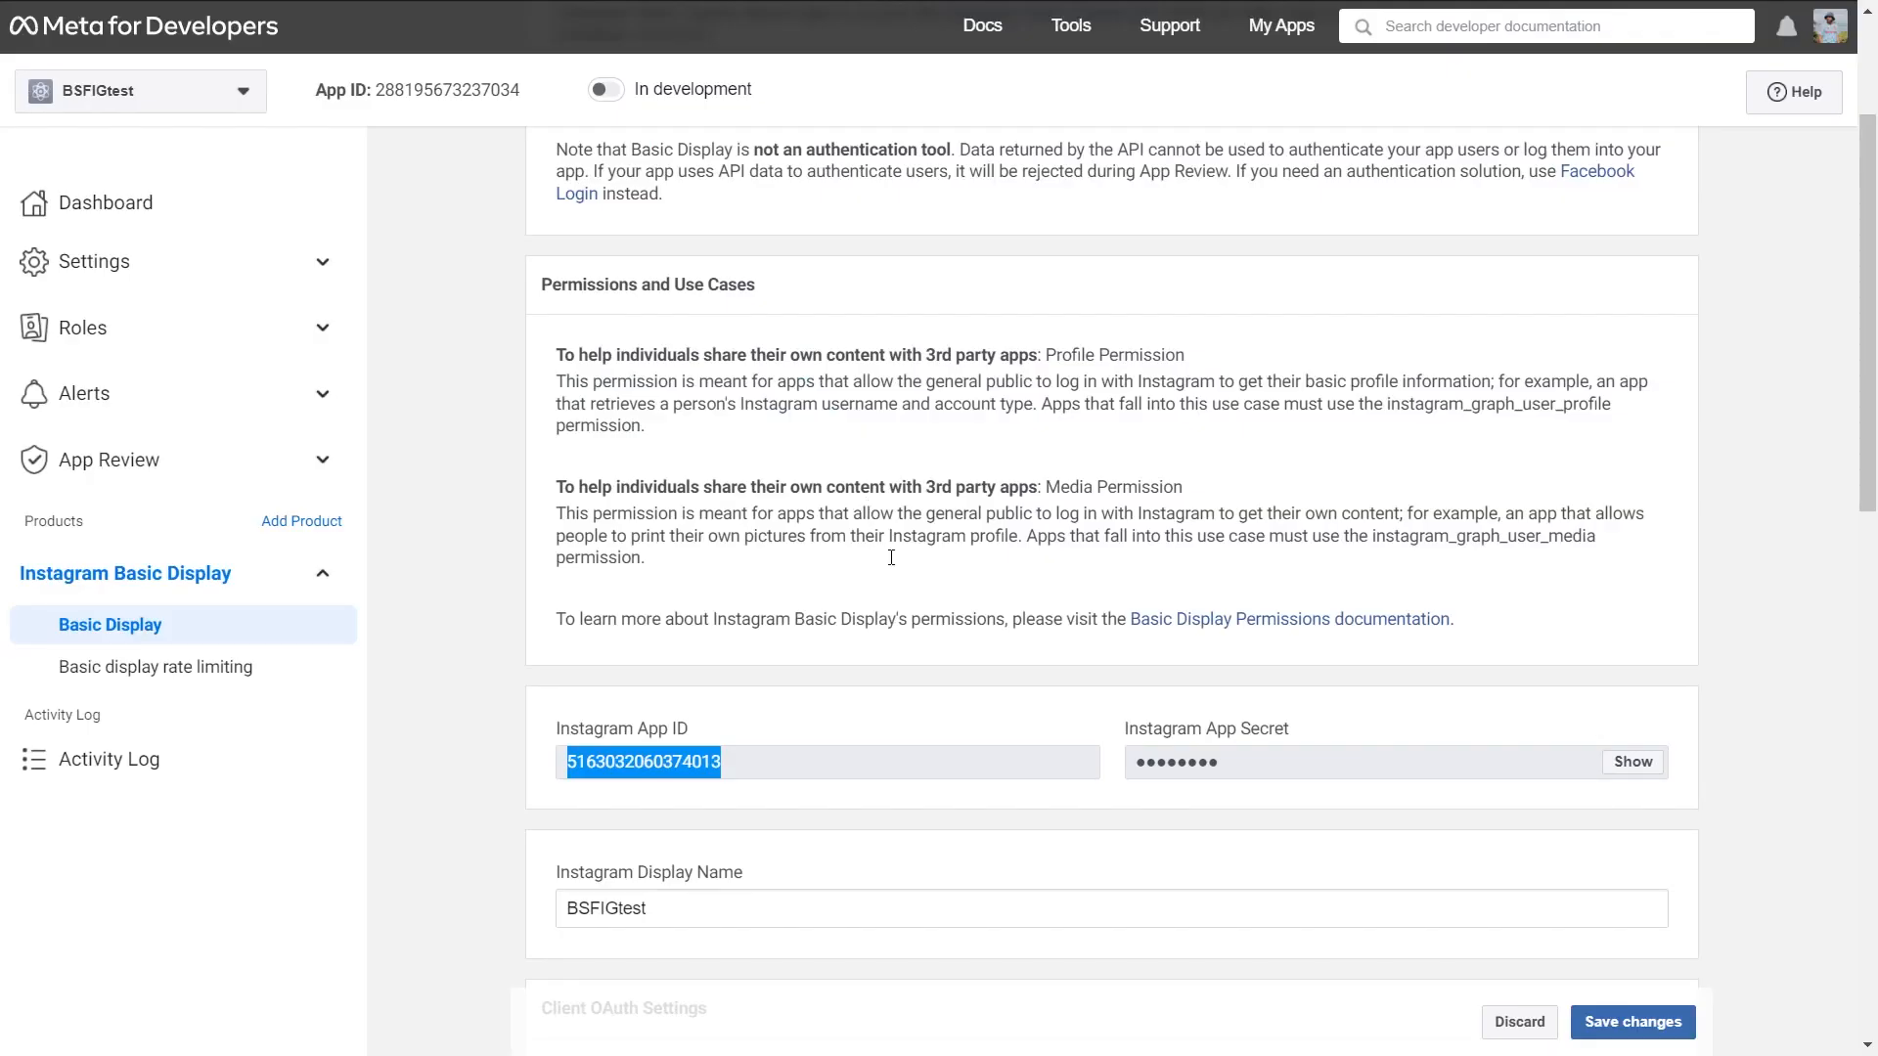
left_click(1620, 764)
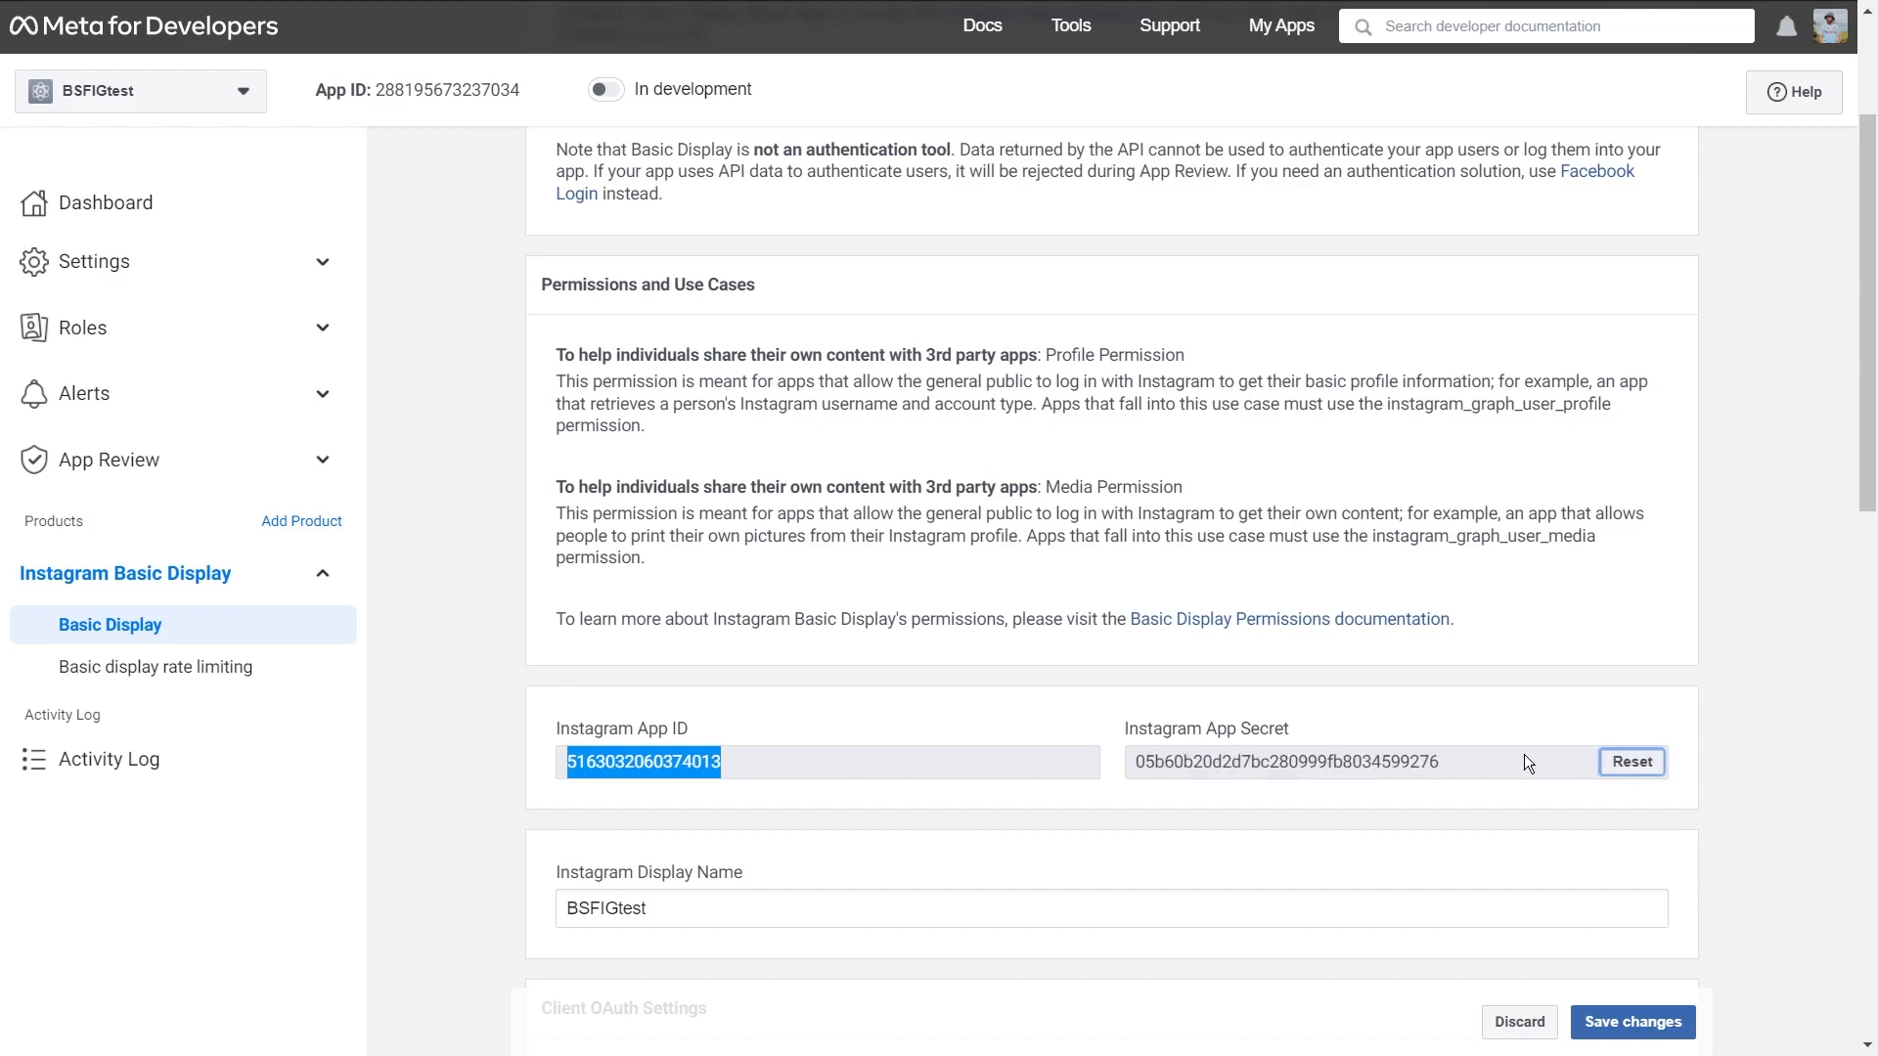
double_click(1428, 761)
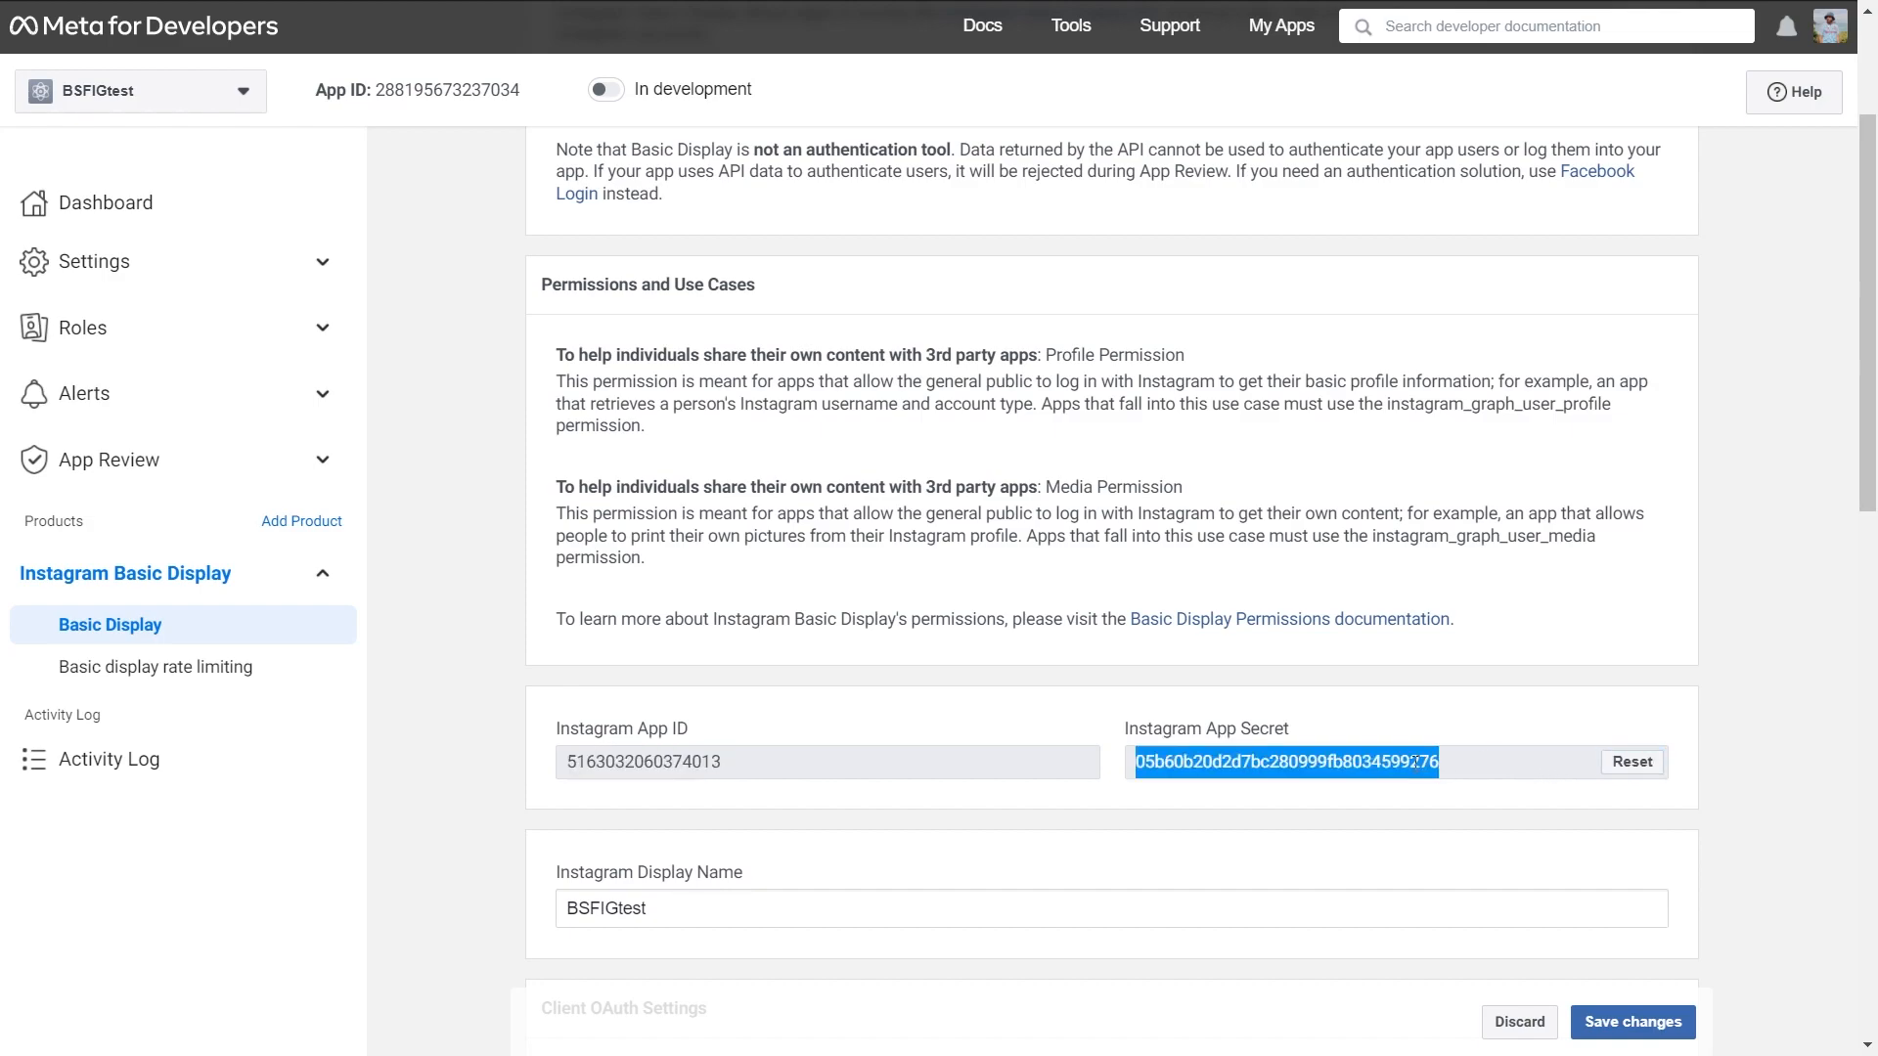
key("ctrl+Tab")
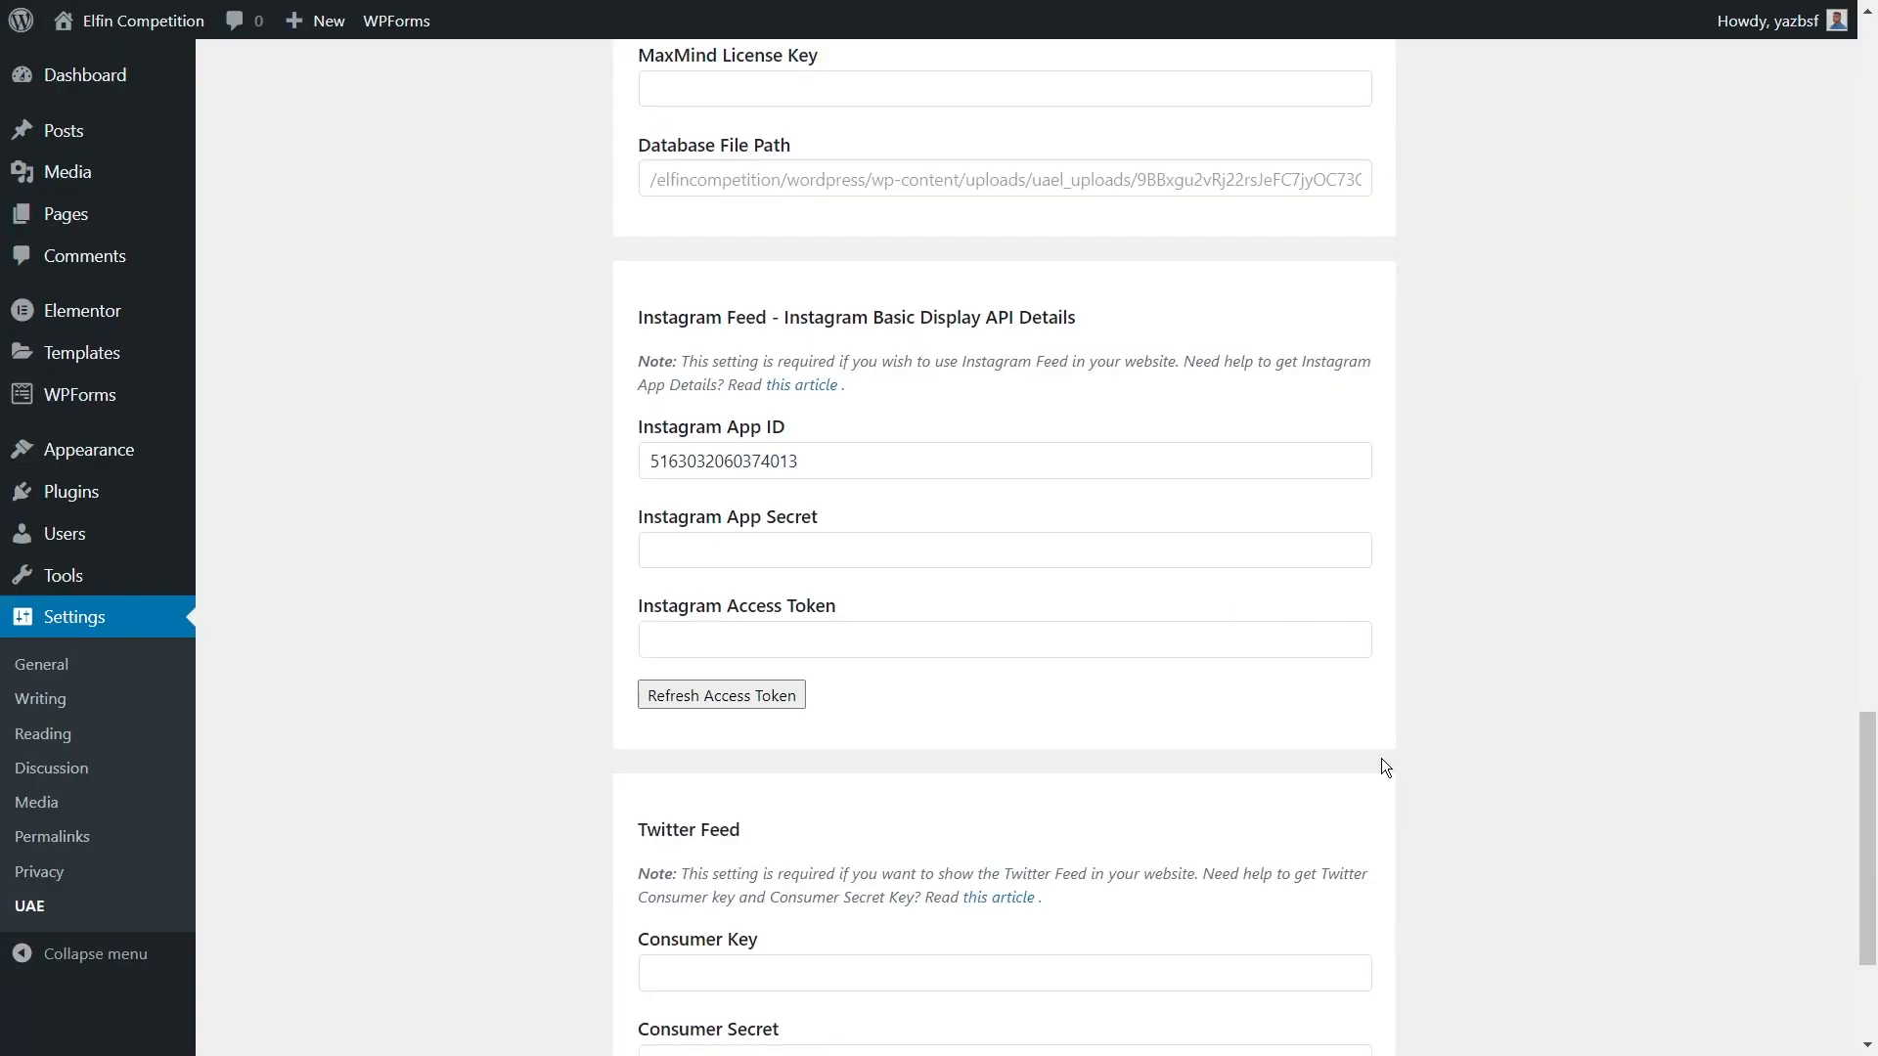
left_click(812, 548)
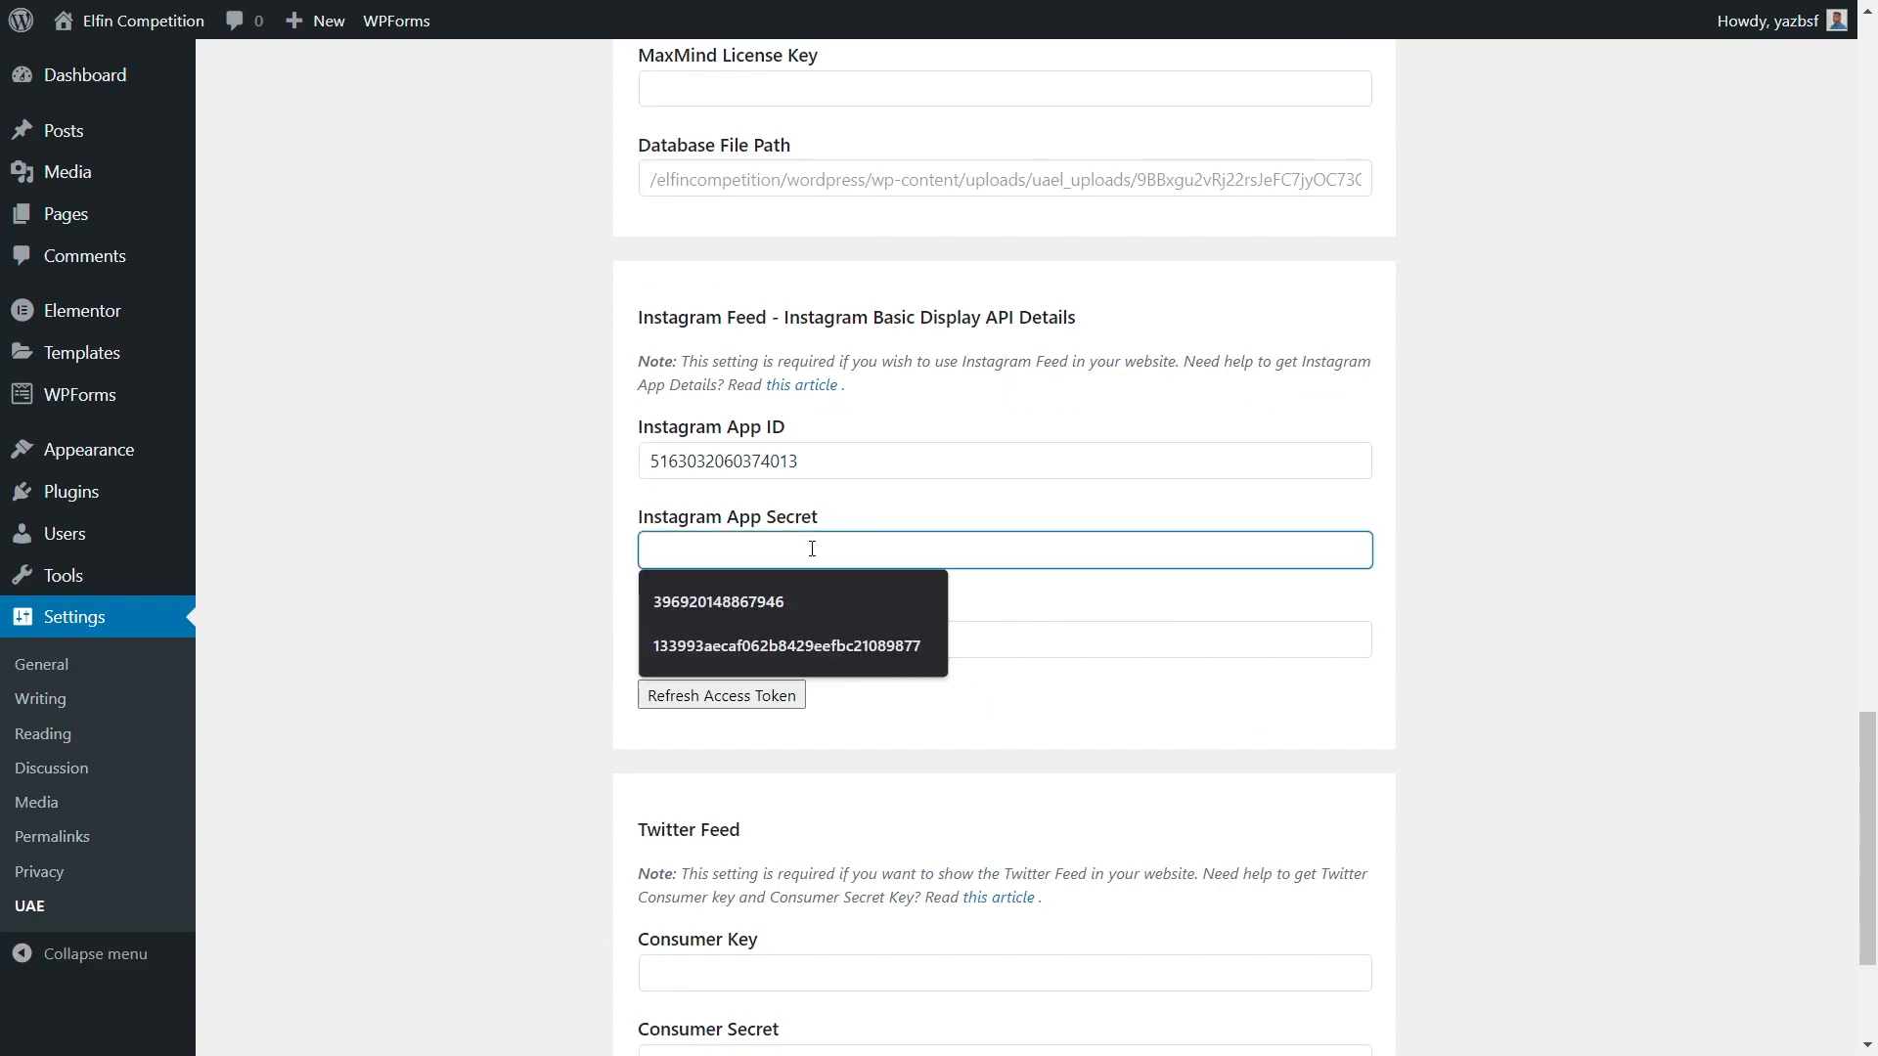
key("ctrl+v")
- In Meta for Developers, generate and copy the Instagram test user's token, logging in with the account password and allowing BSFIGtest access
key("ctrl+Tab")
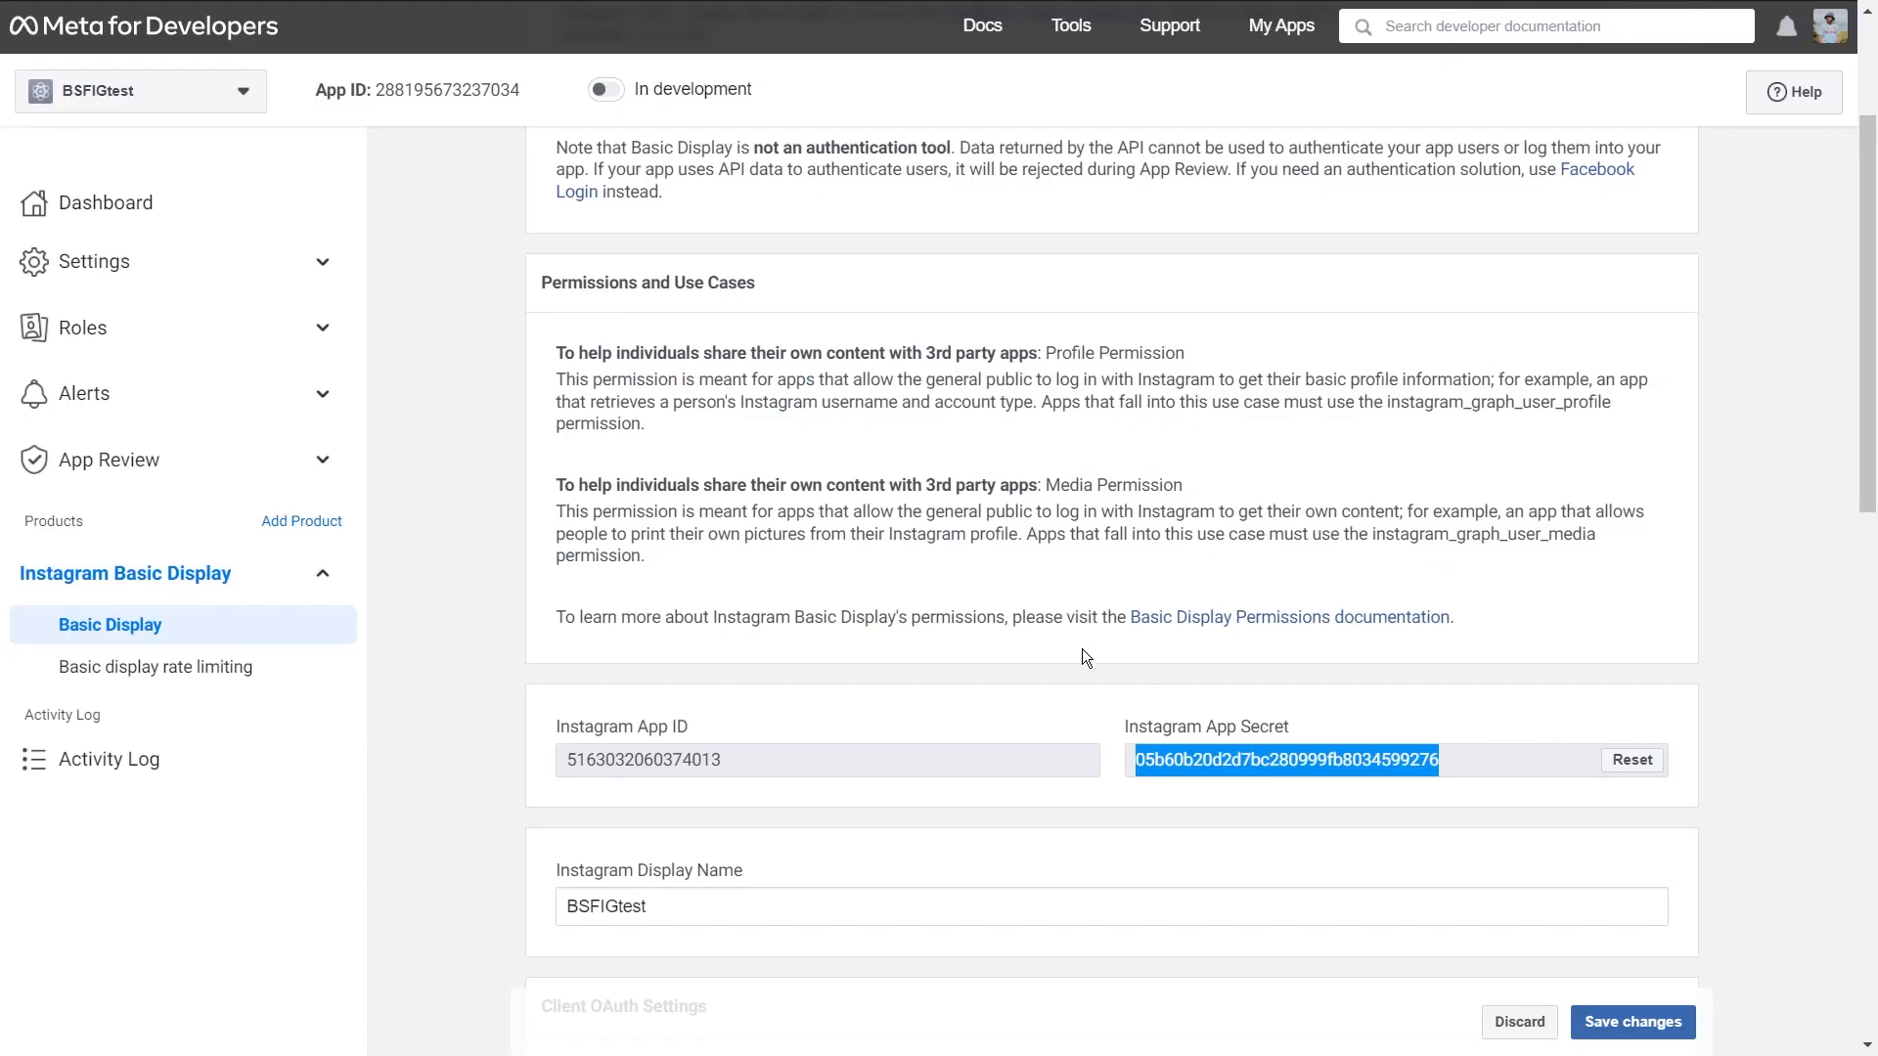
scroll(1086, 647, "down", 4)
scroll(1430, 675, "down", 8)
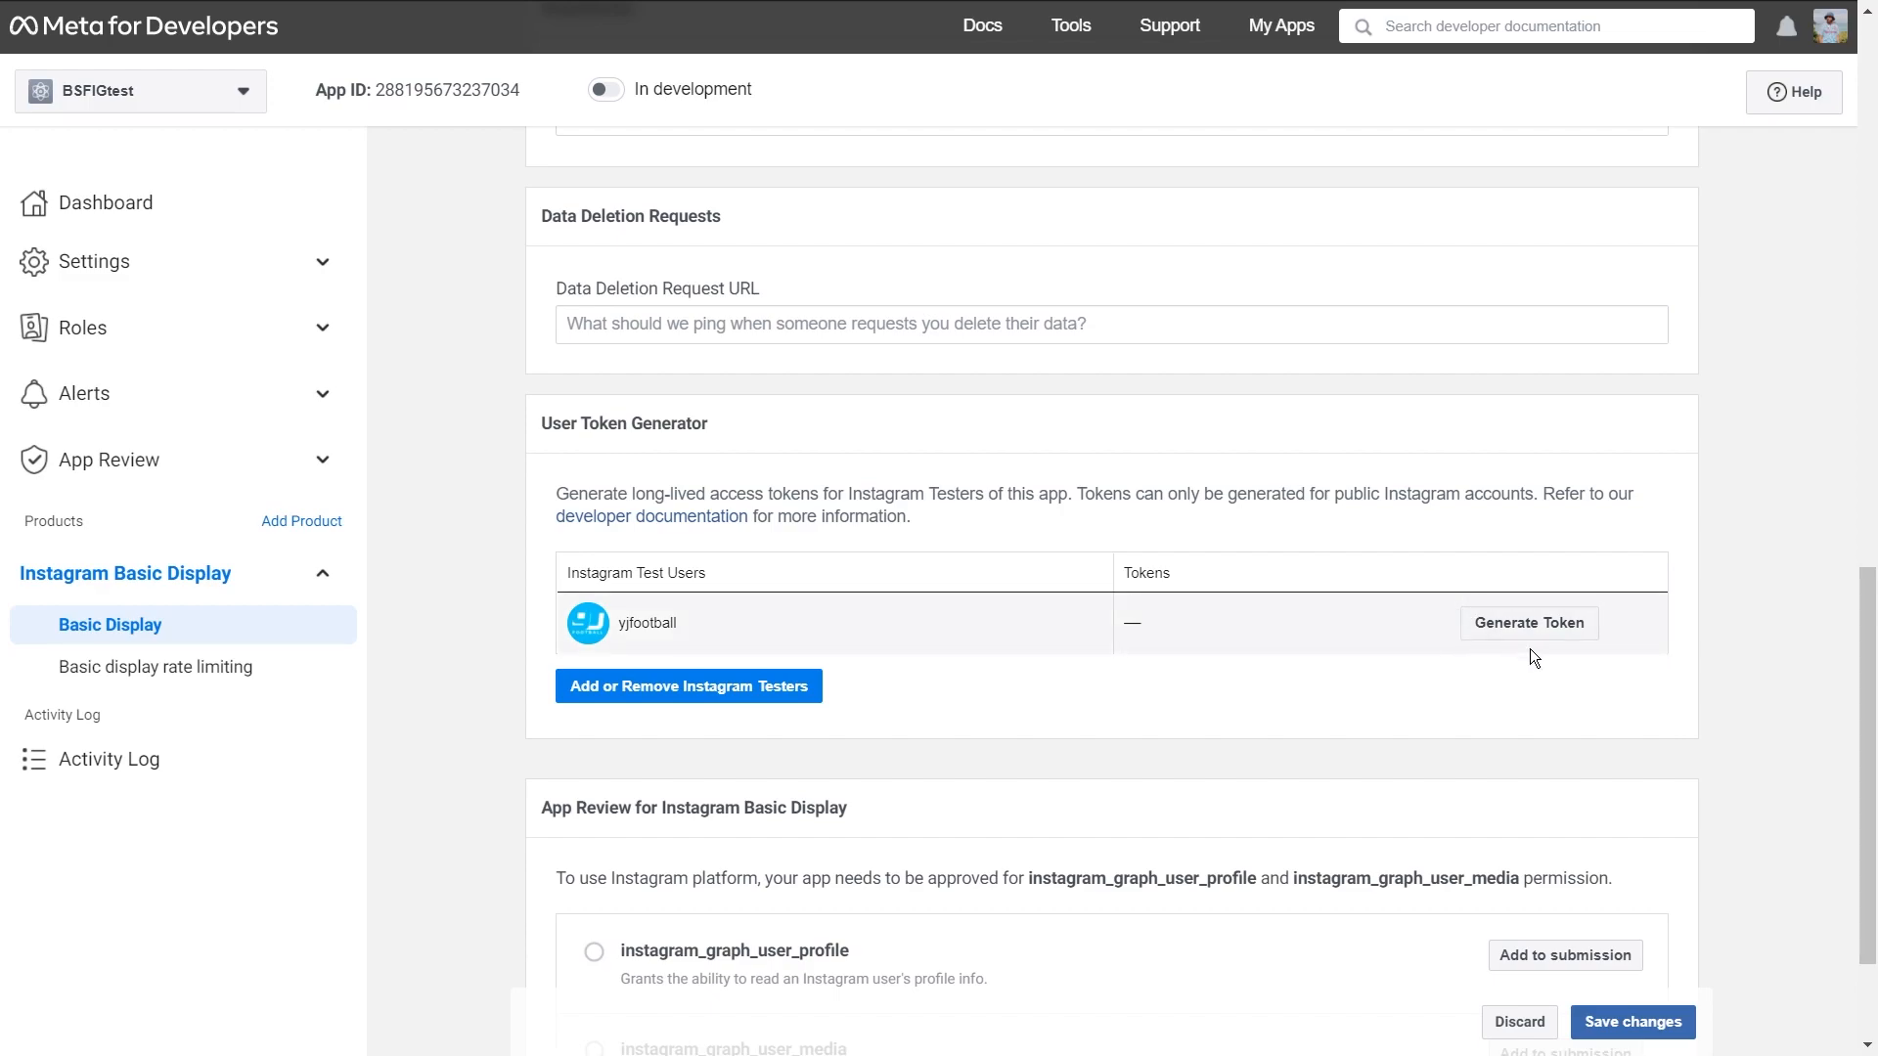
left_click(1547, 630)
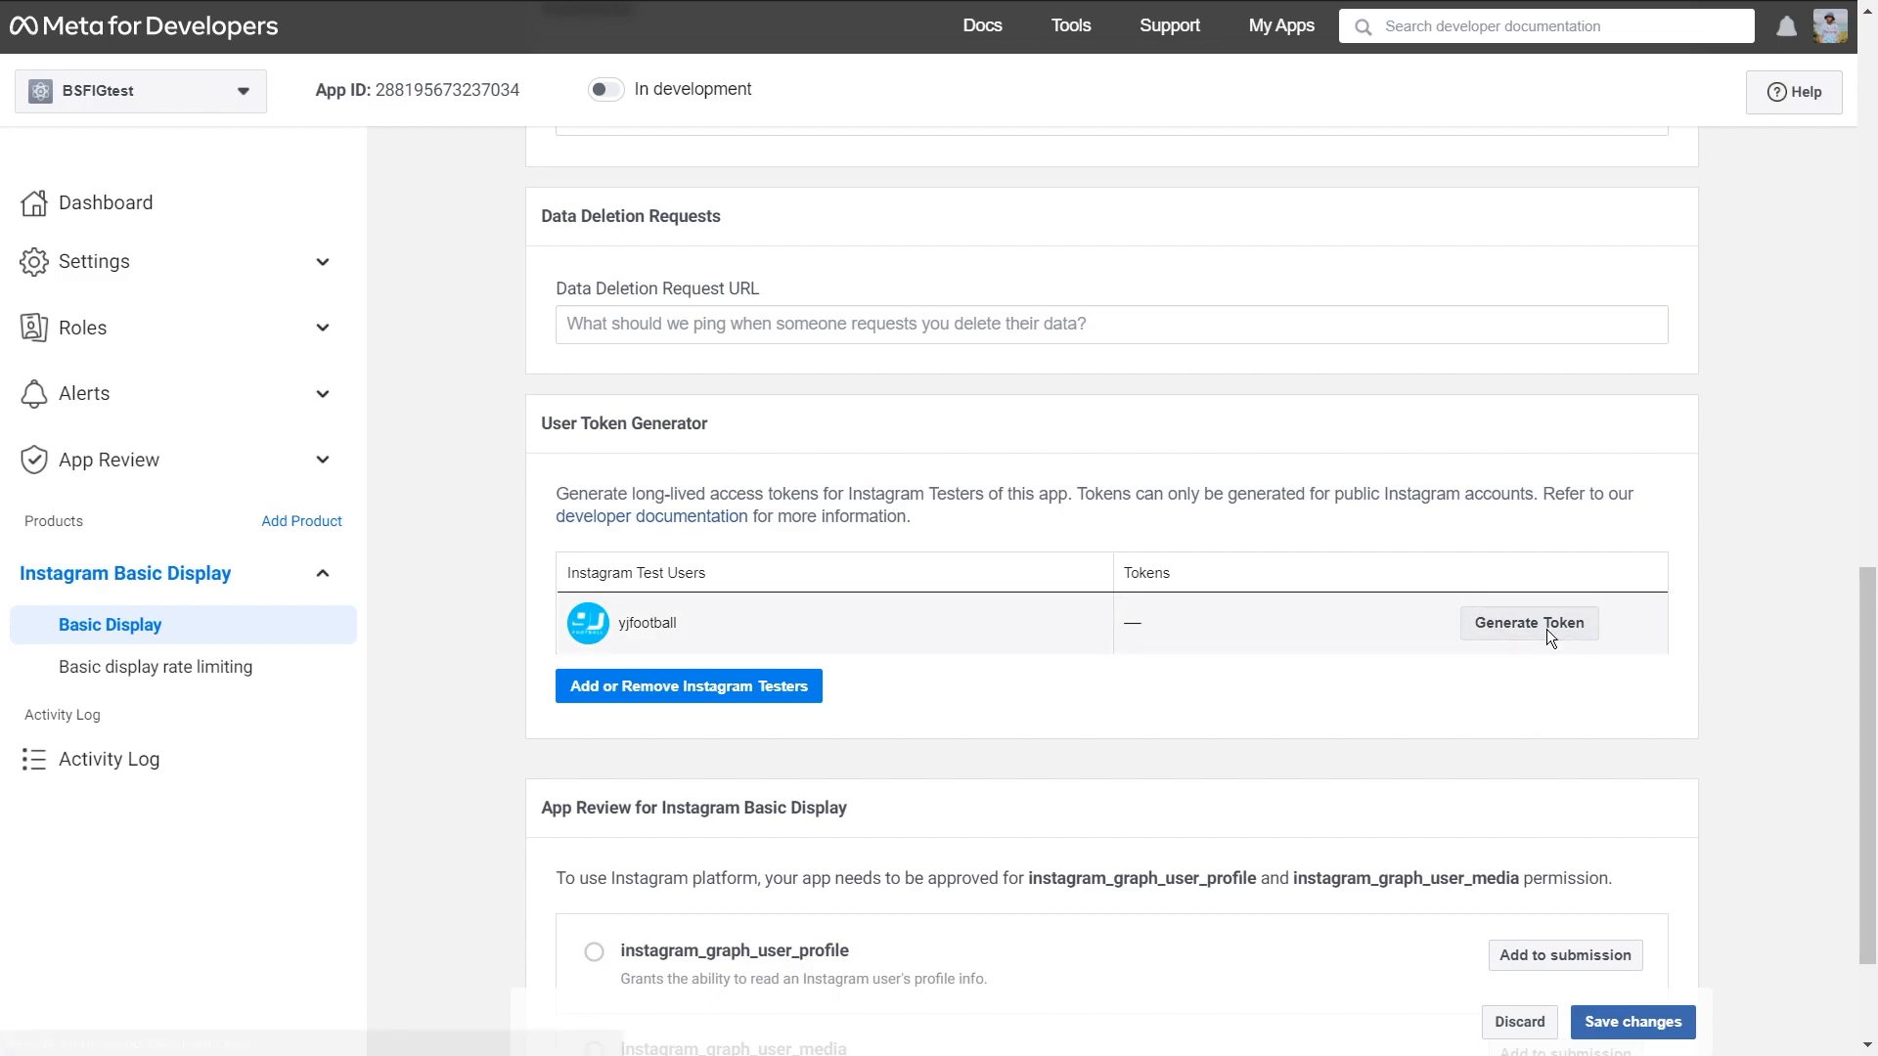
left_click(926, 478)
type("•")
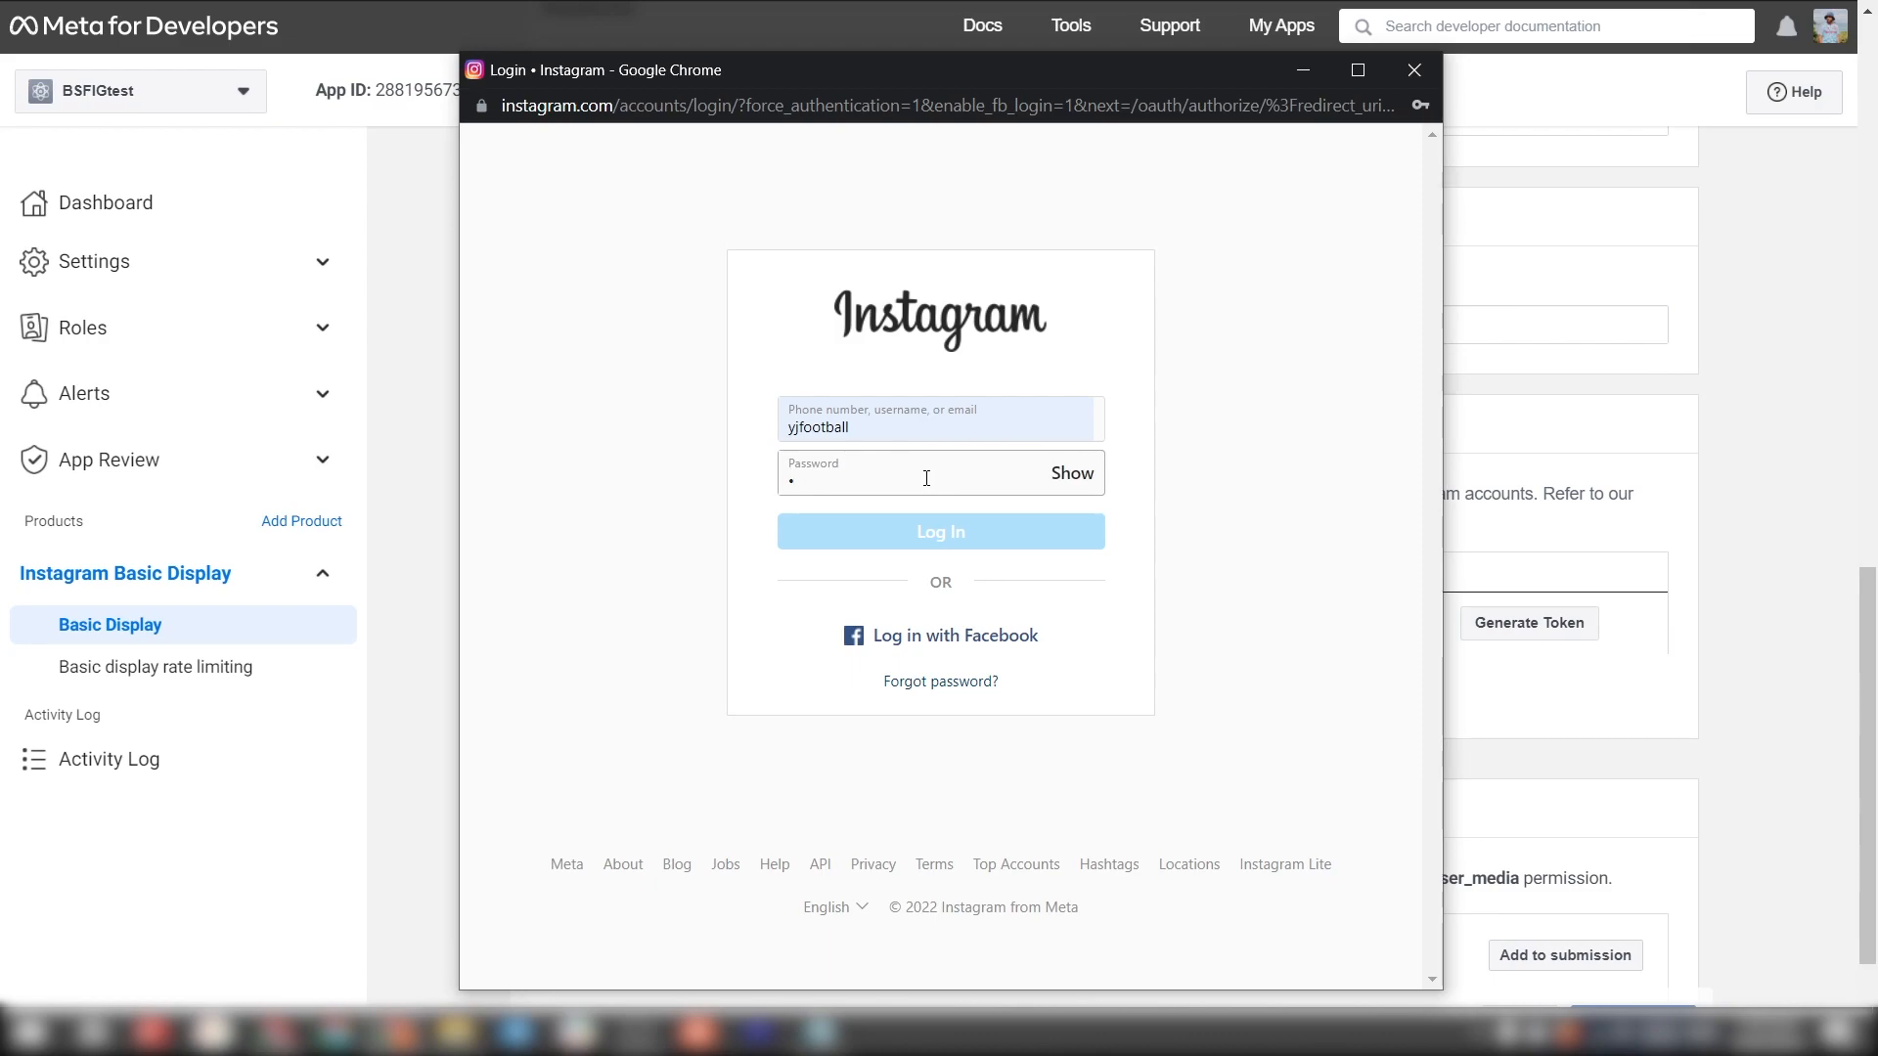
type("••••••")
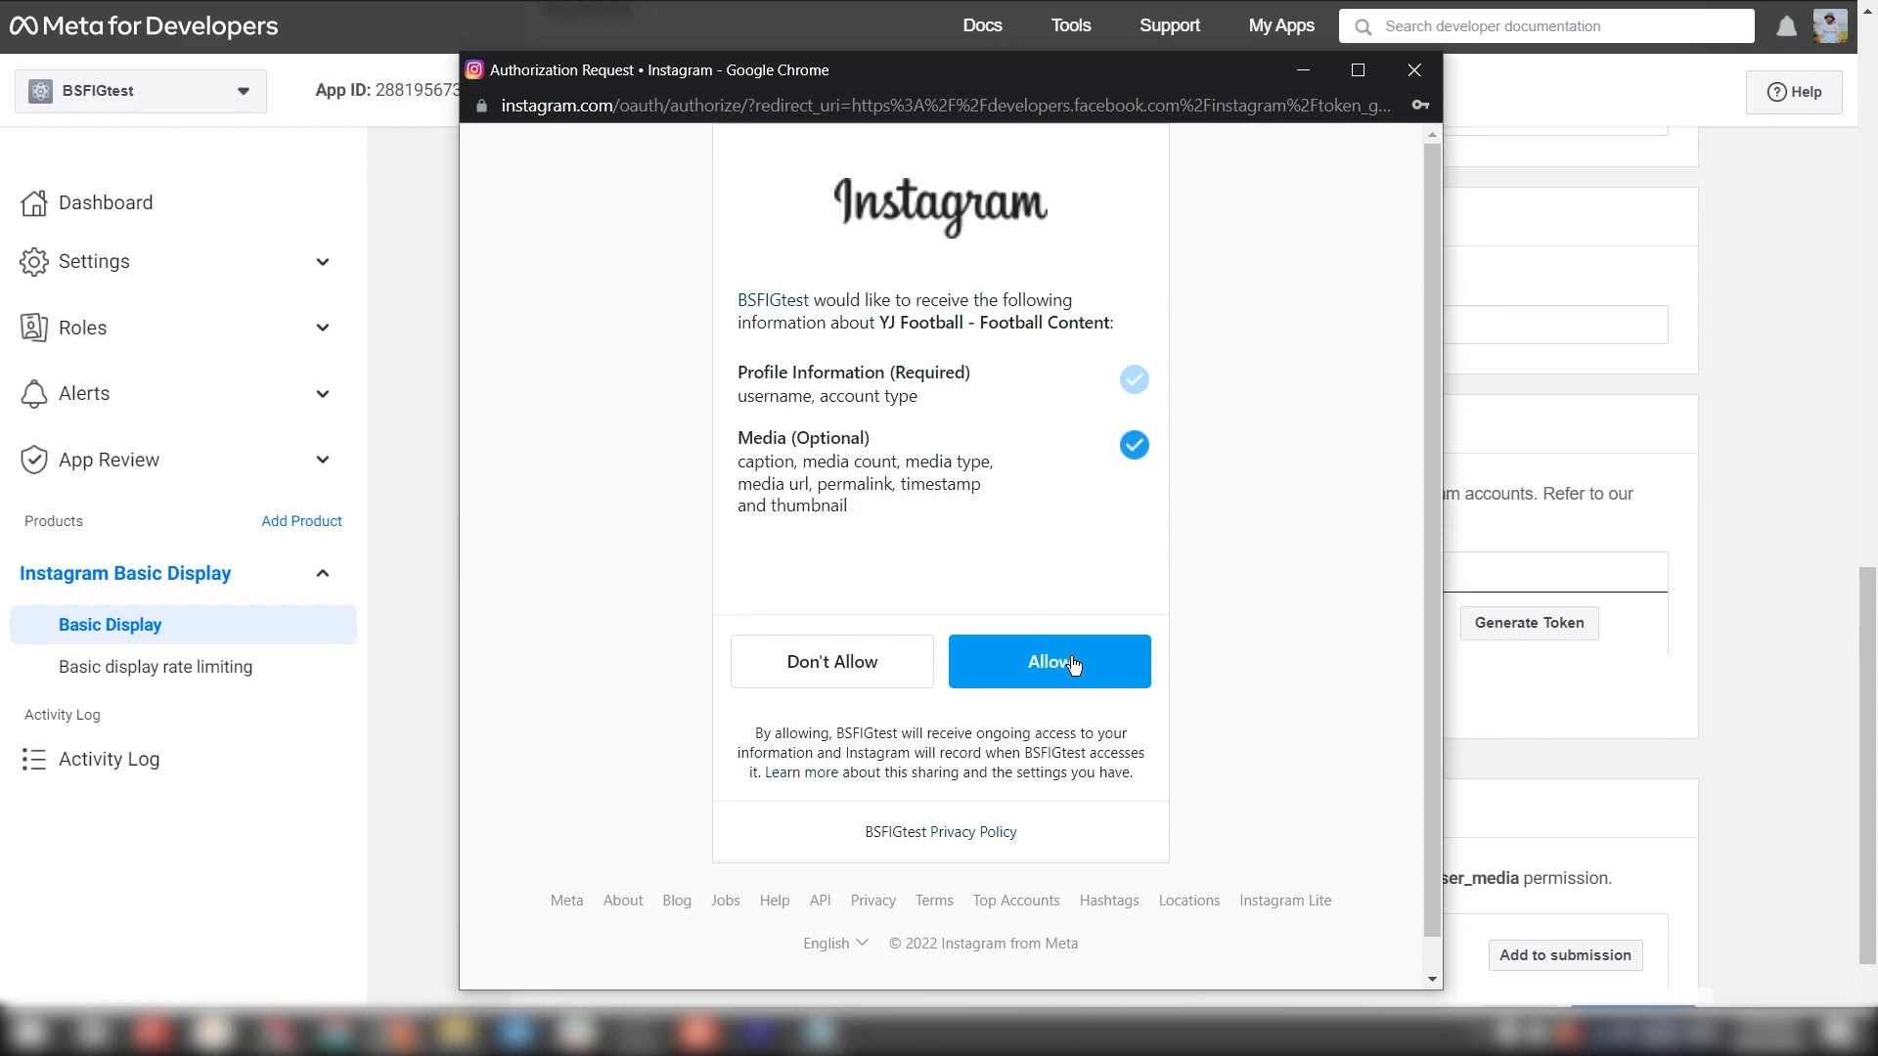
left_click(1073, 665)
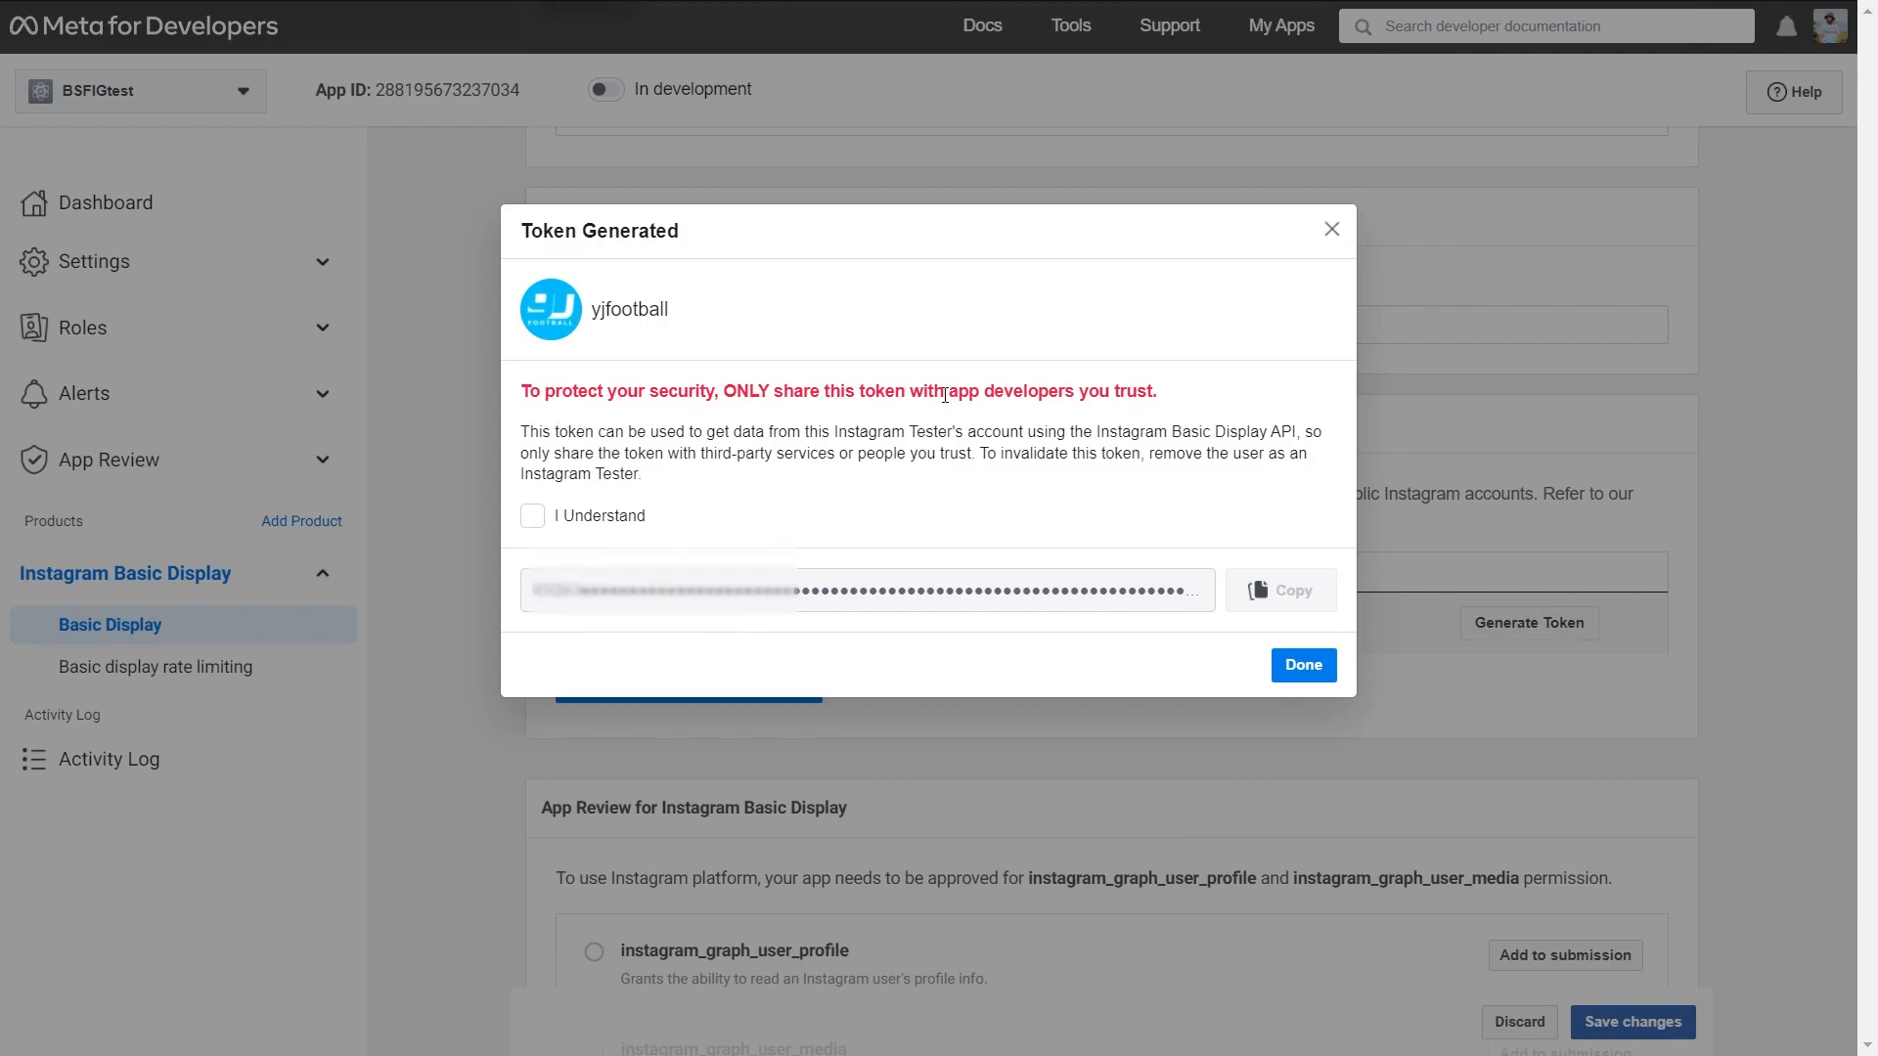
left_click(536, 518)
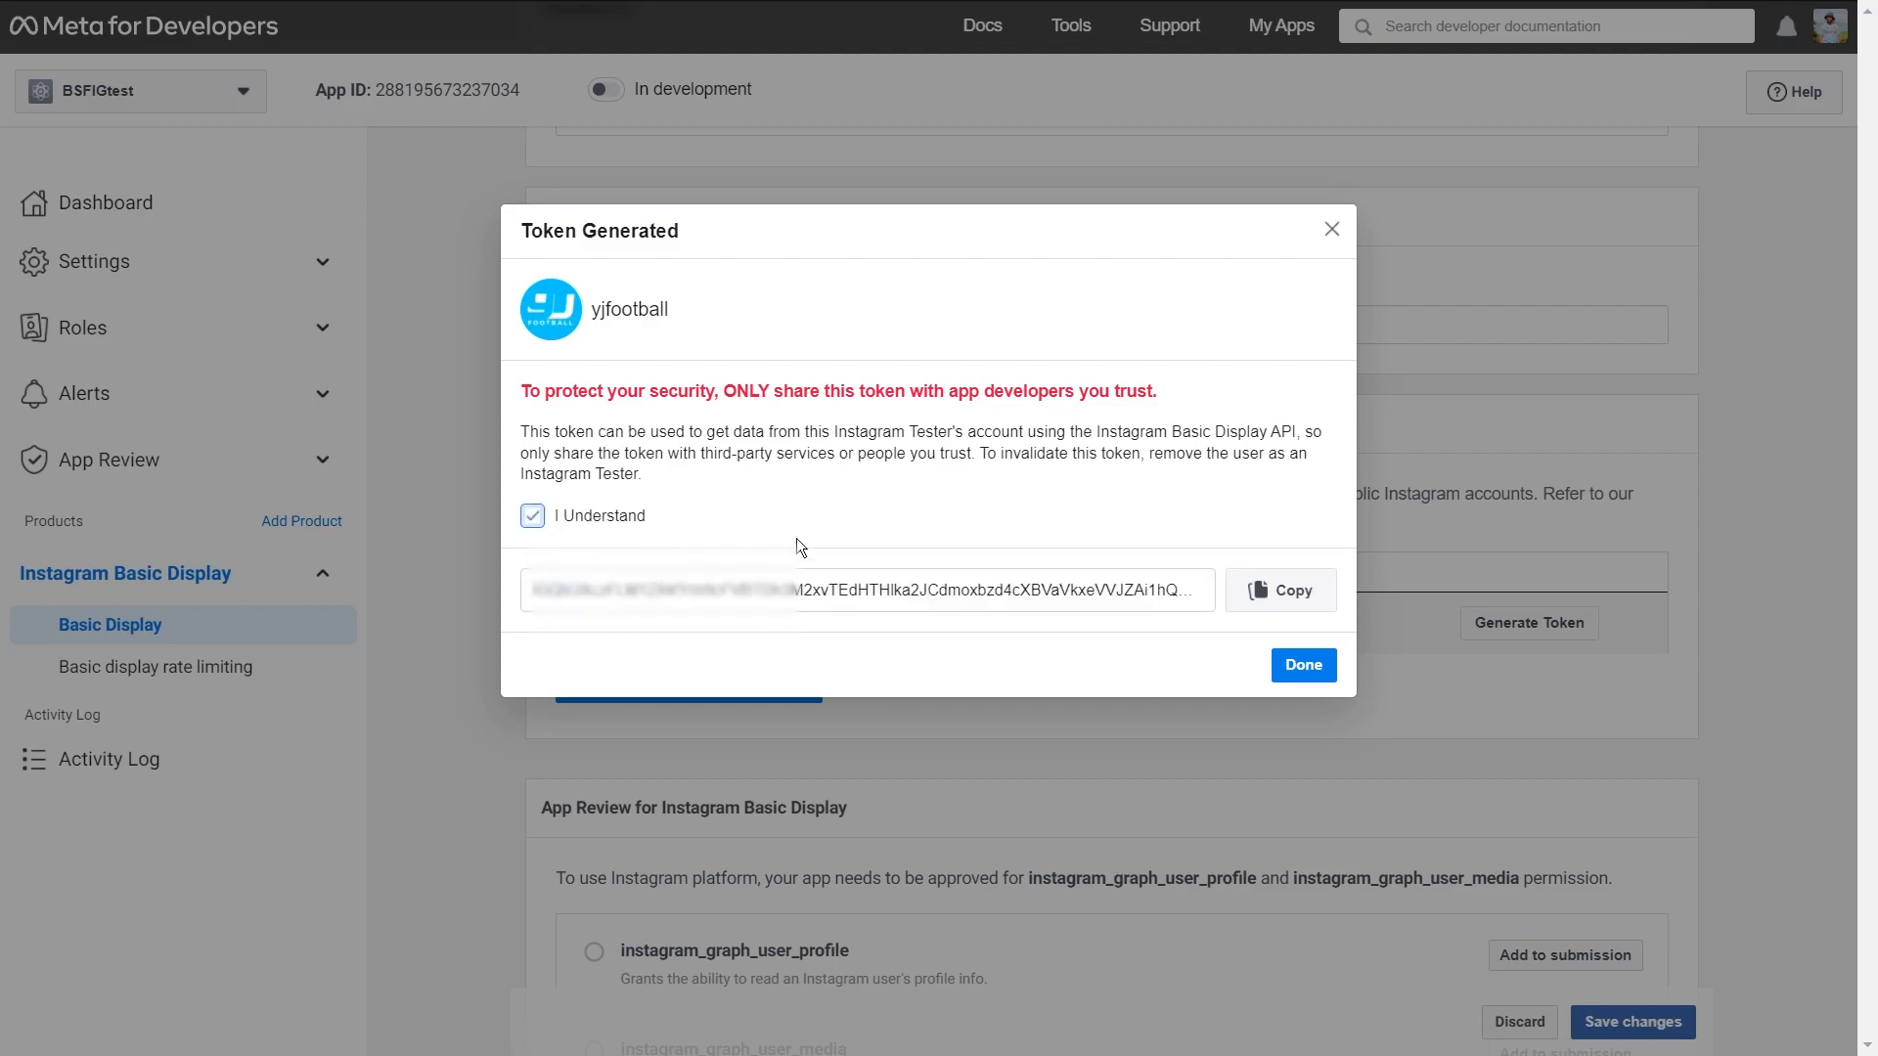
left_click(1272, 598)
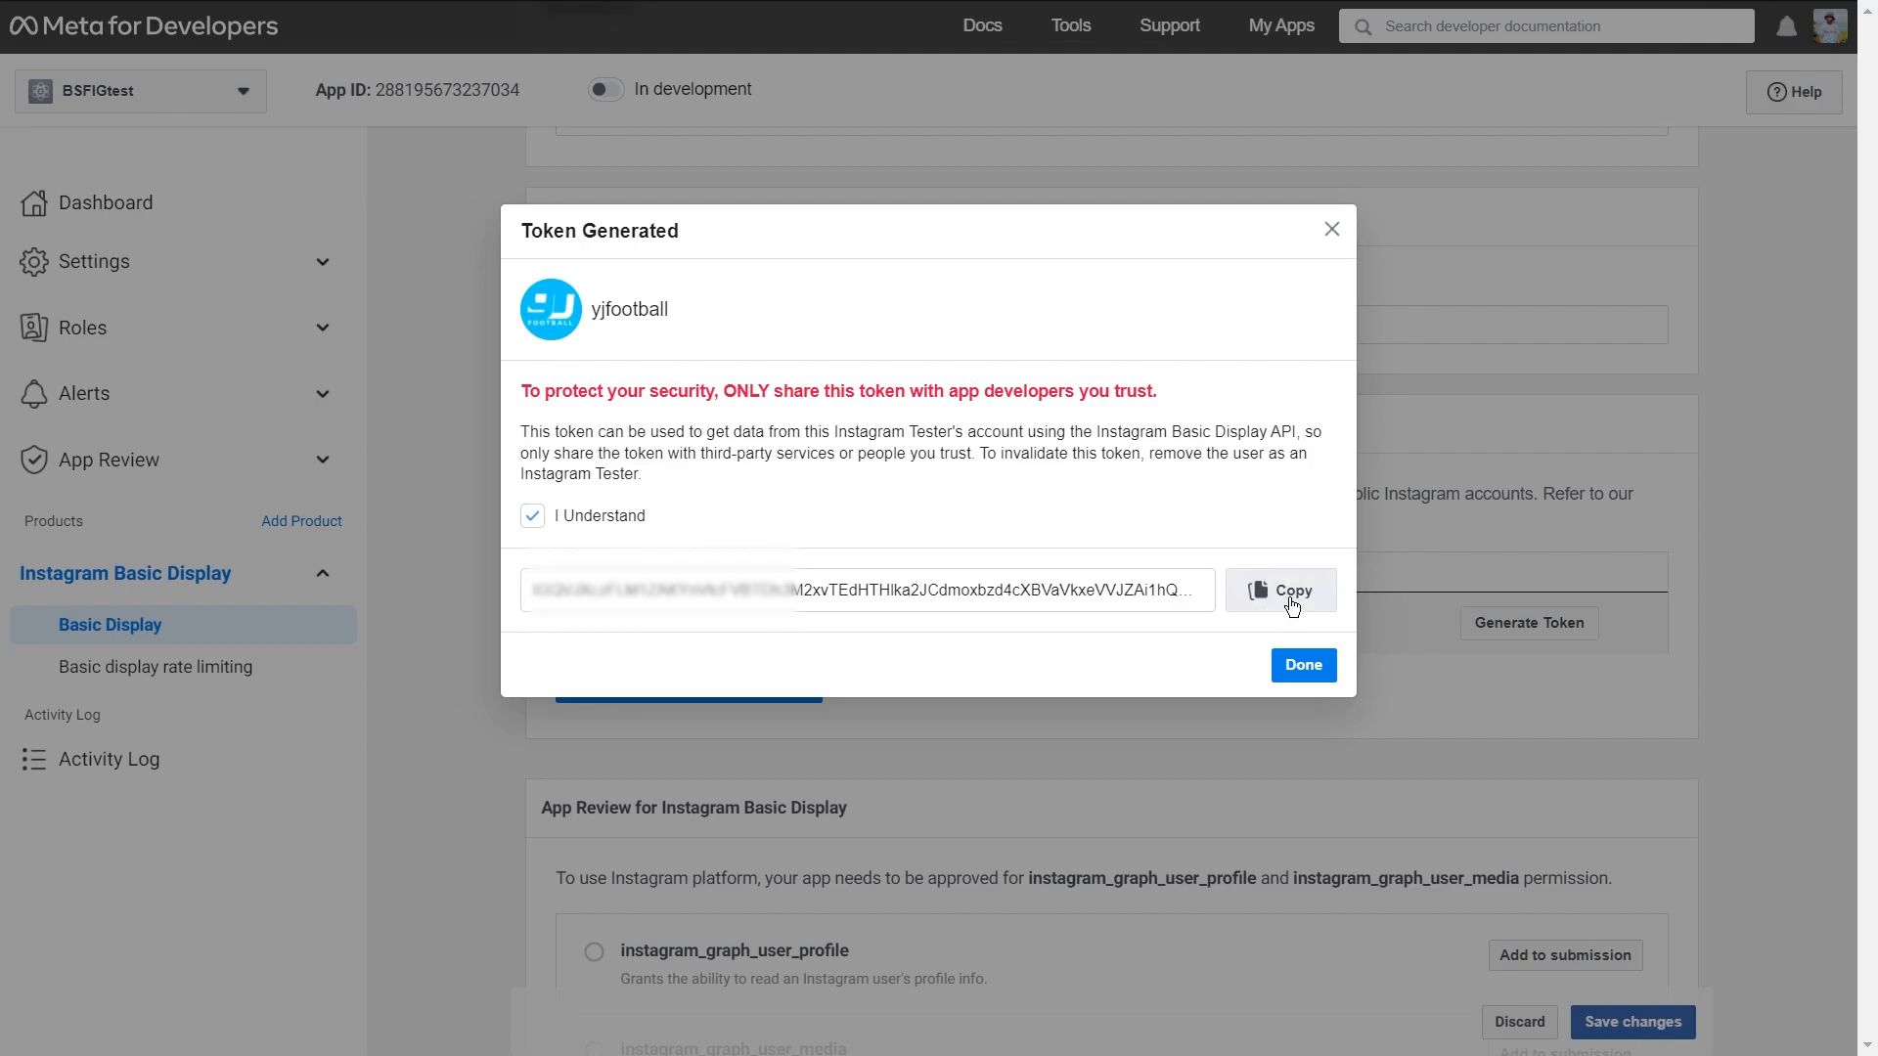
left_click(1305, 666)
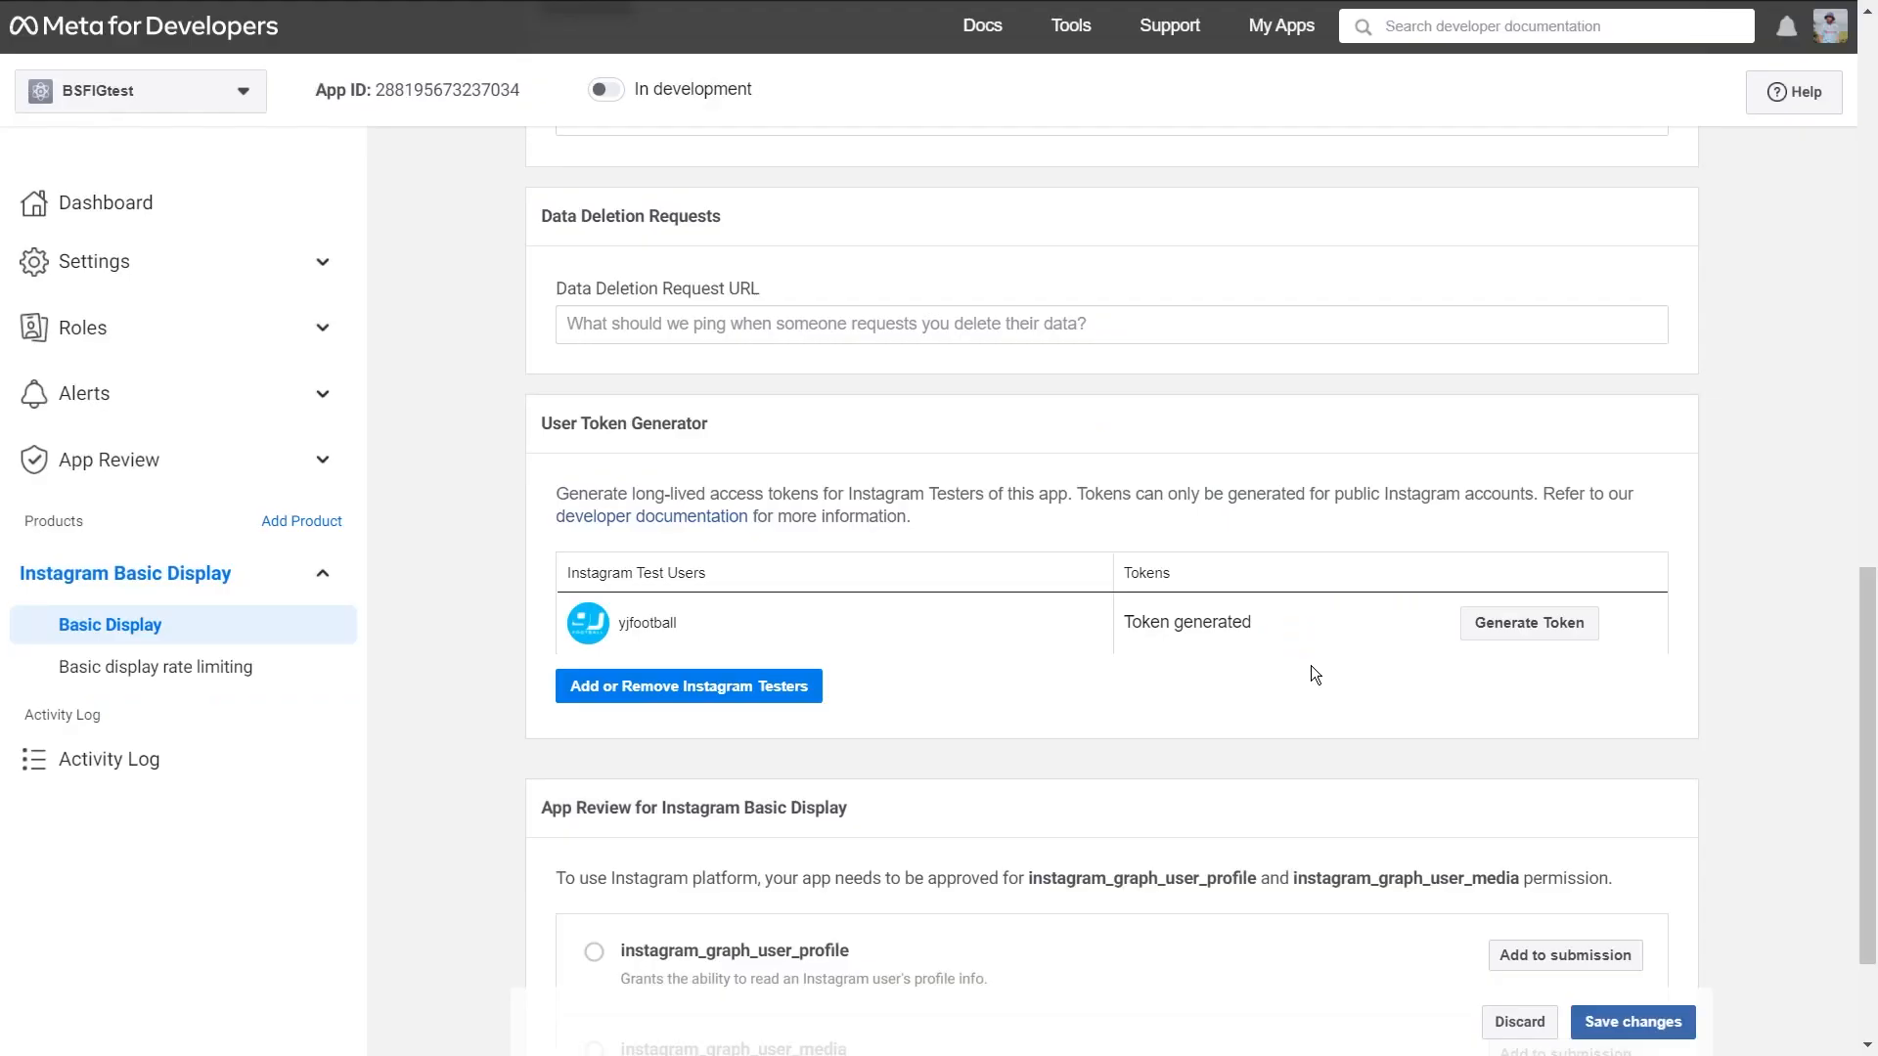
- Paste the access token into the Instagram Access Token field of the UAE settings, refresh the token and save the settings
key("ctrl+shift+Tab")
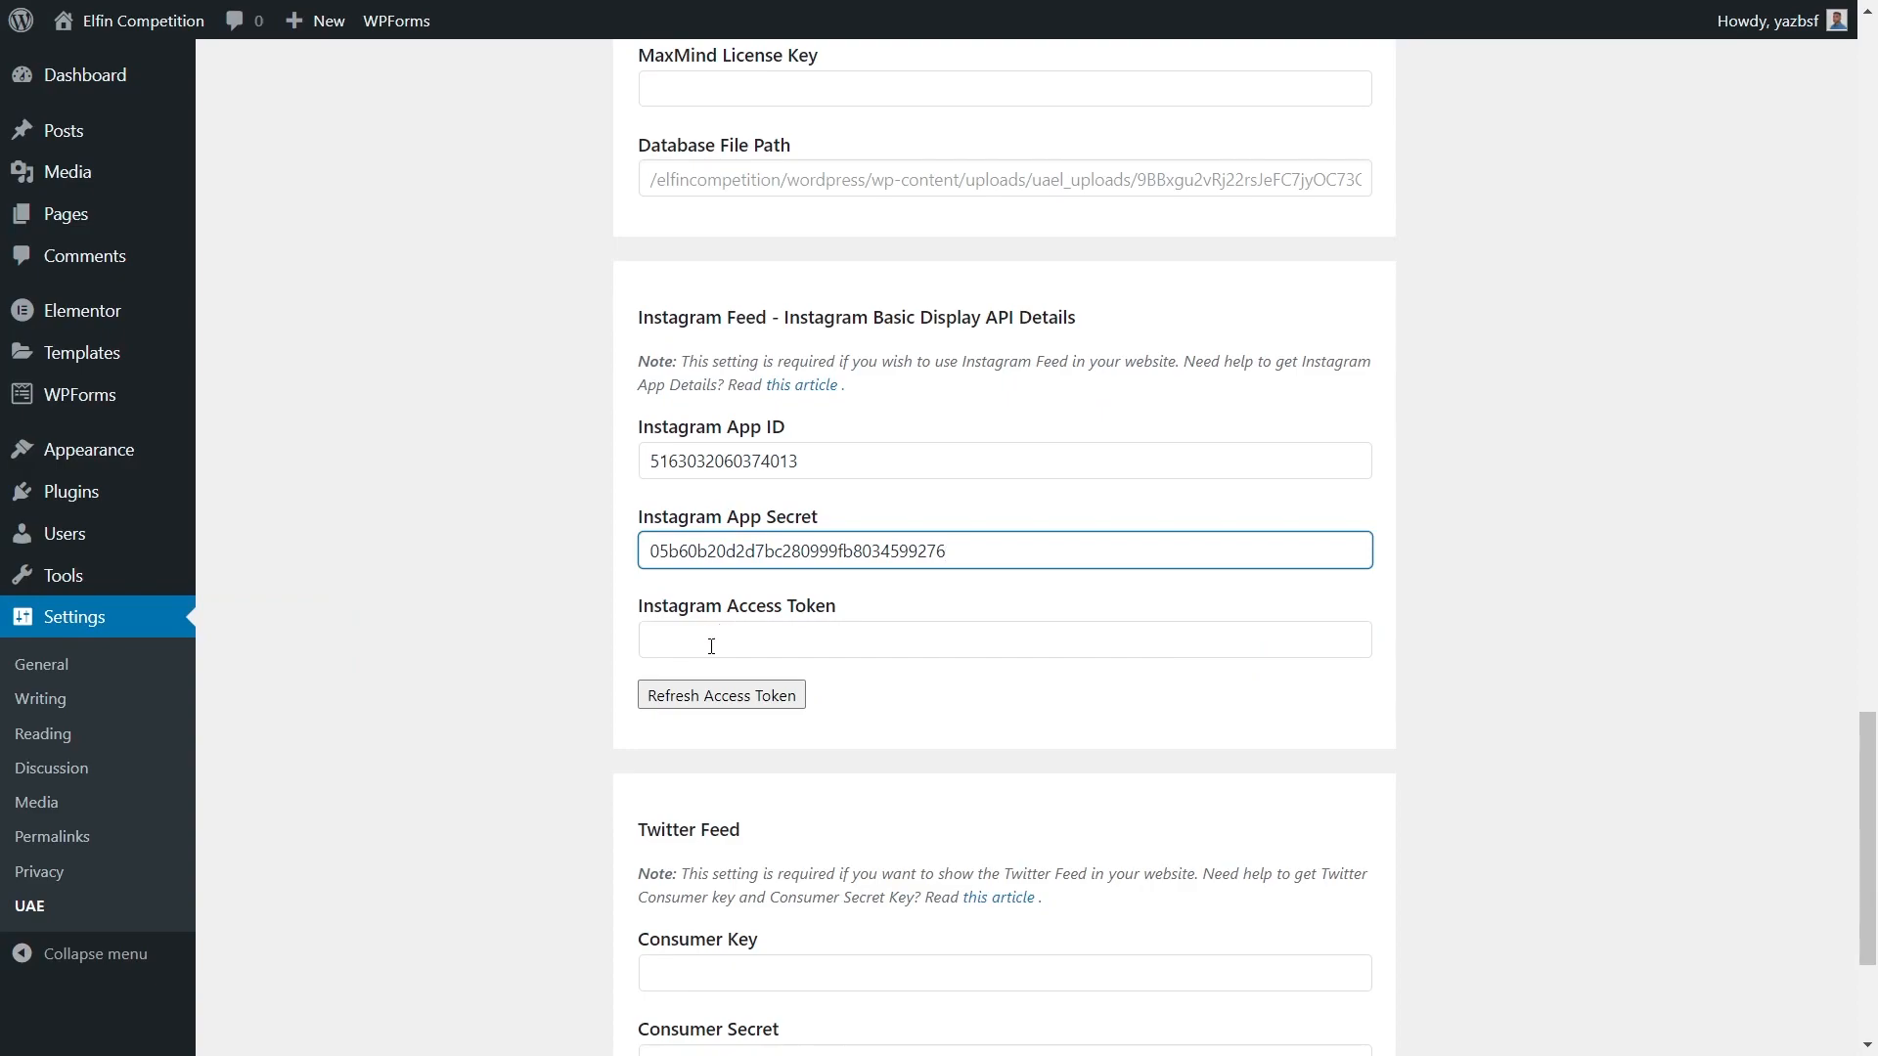
left_click(716, 647)
right_click(716, 646)
left_click(797, 383)
left_click(659, 708)
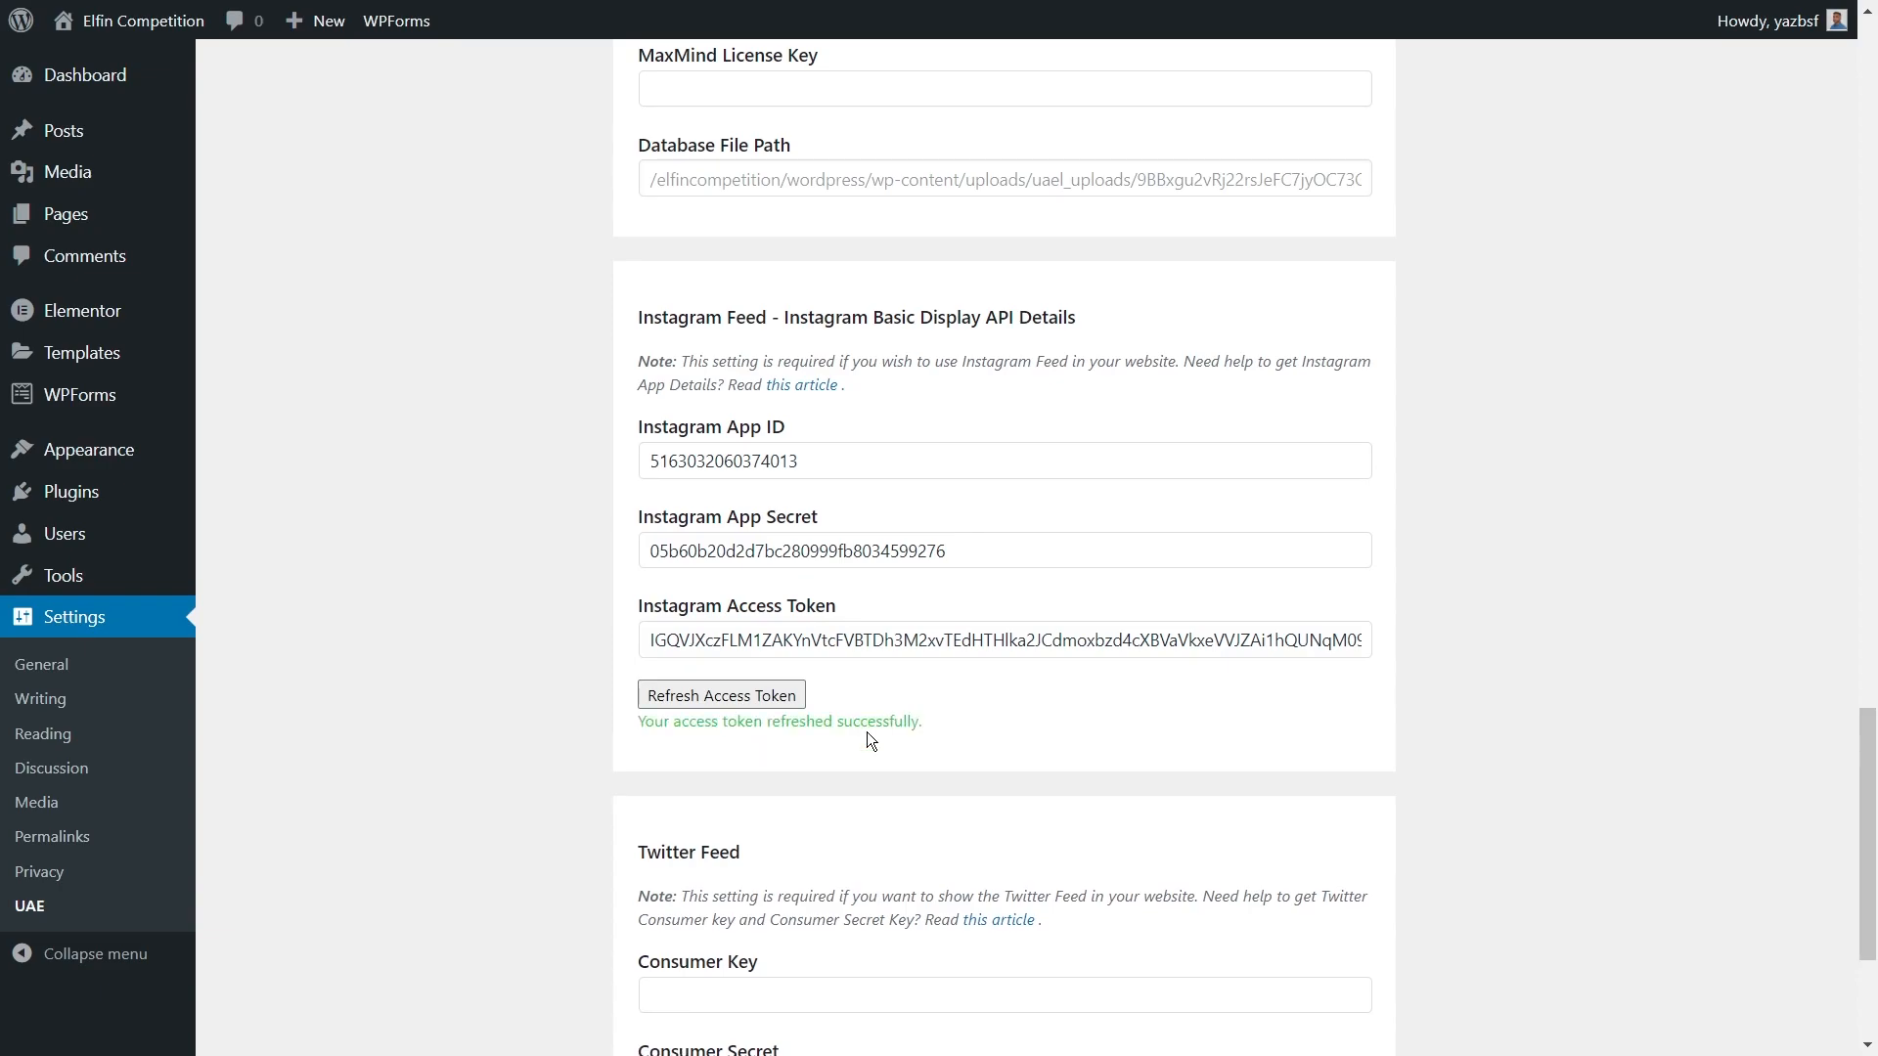
scroll(942, 695, "down", 3)
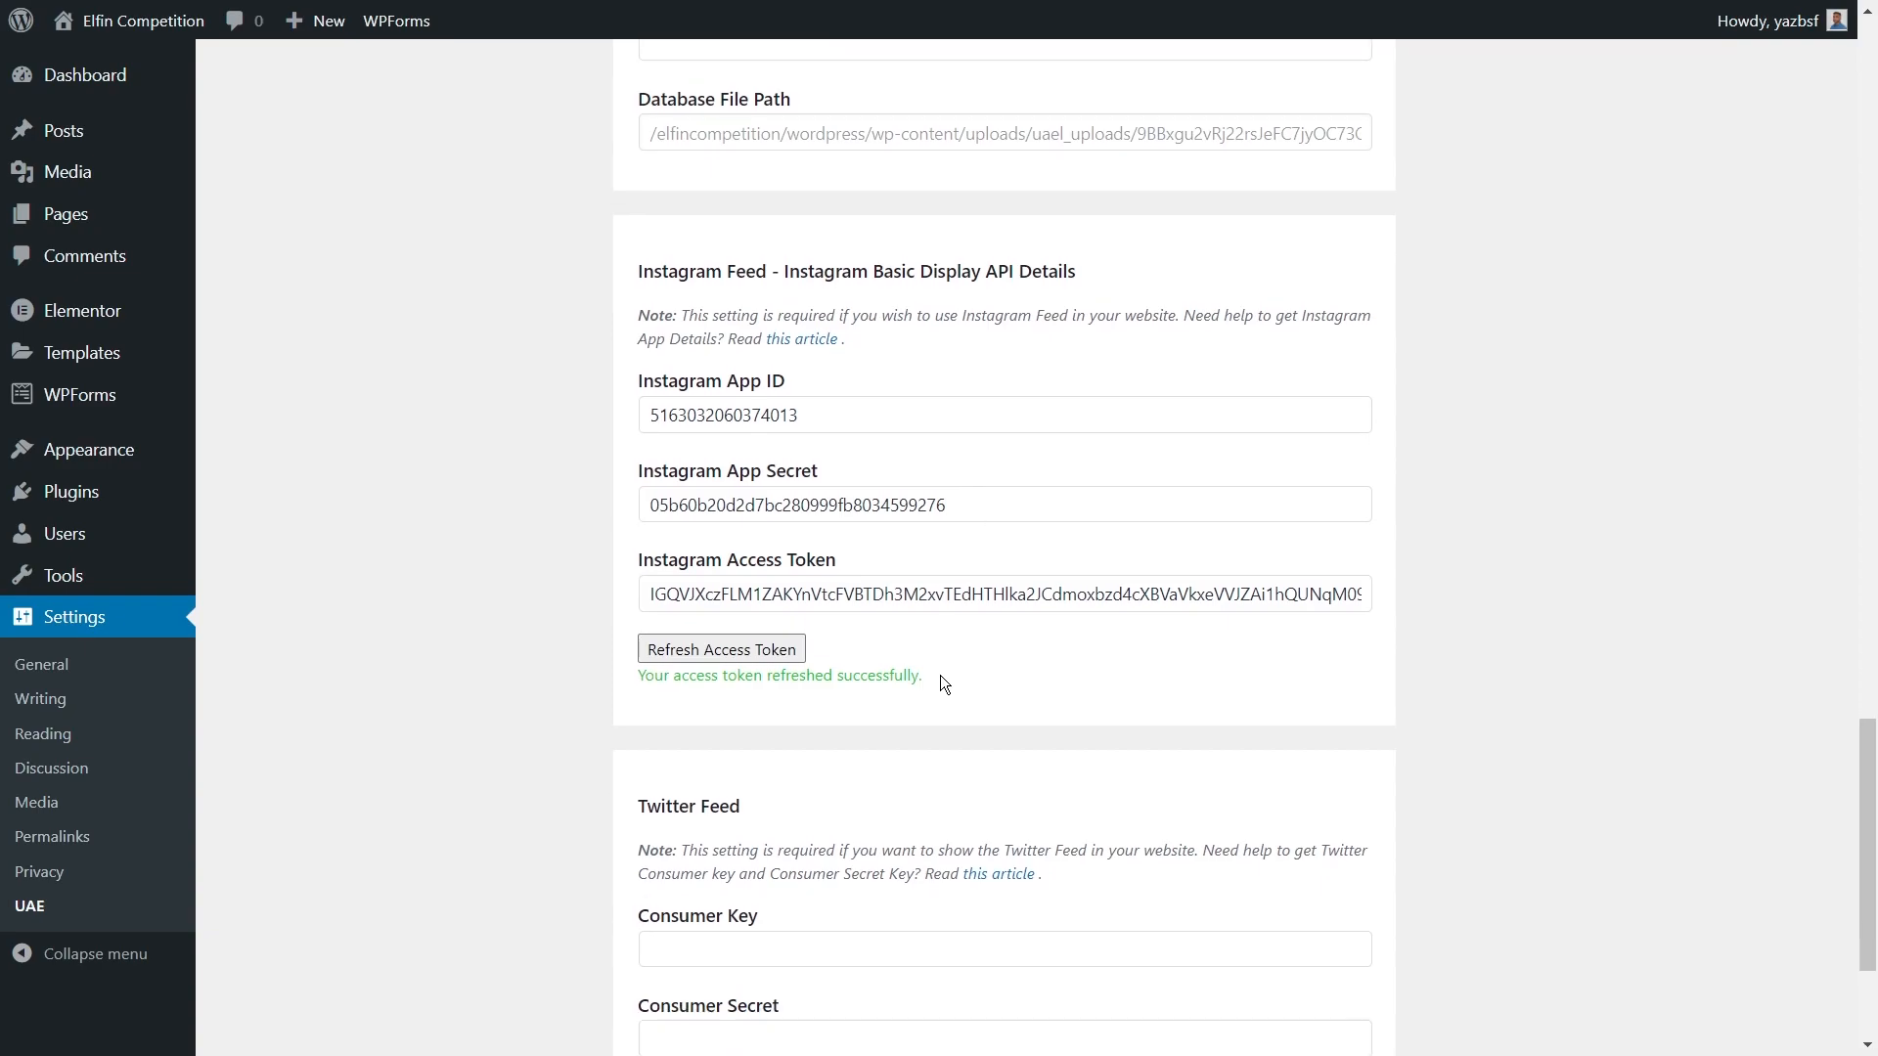
left_click(720, 894)
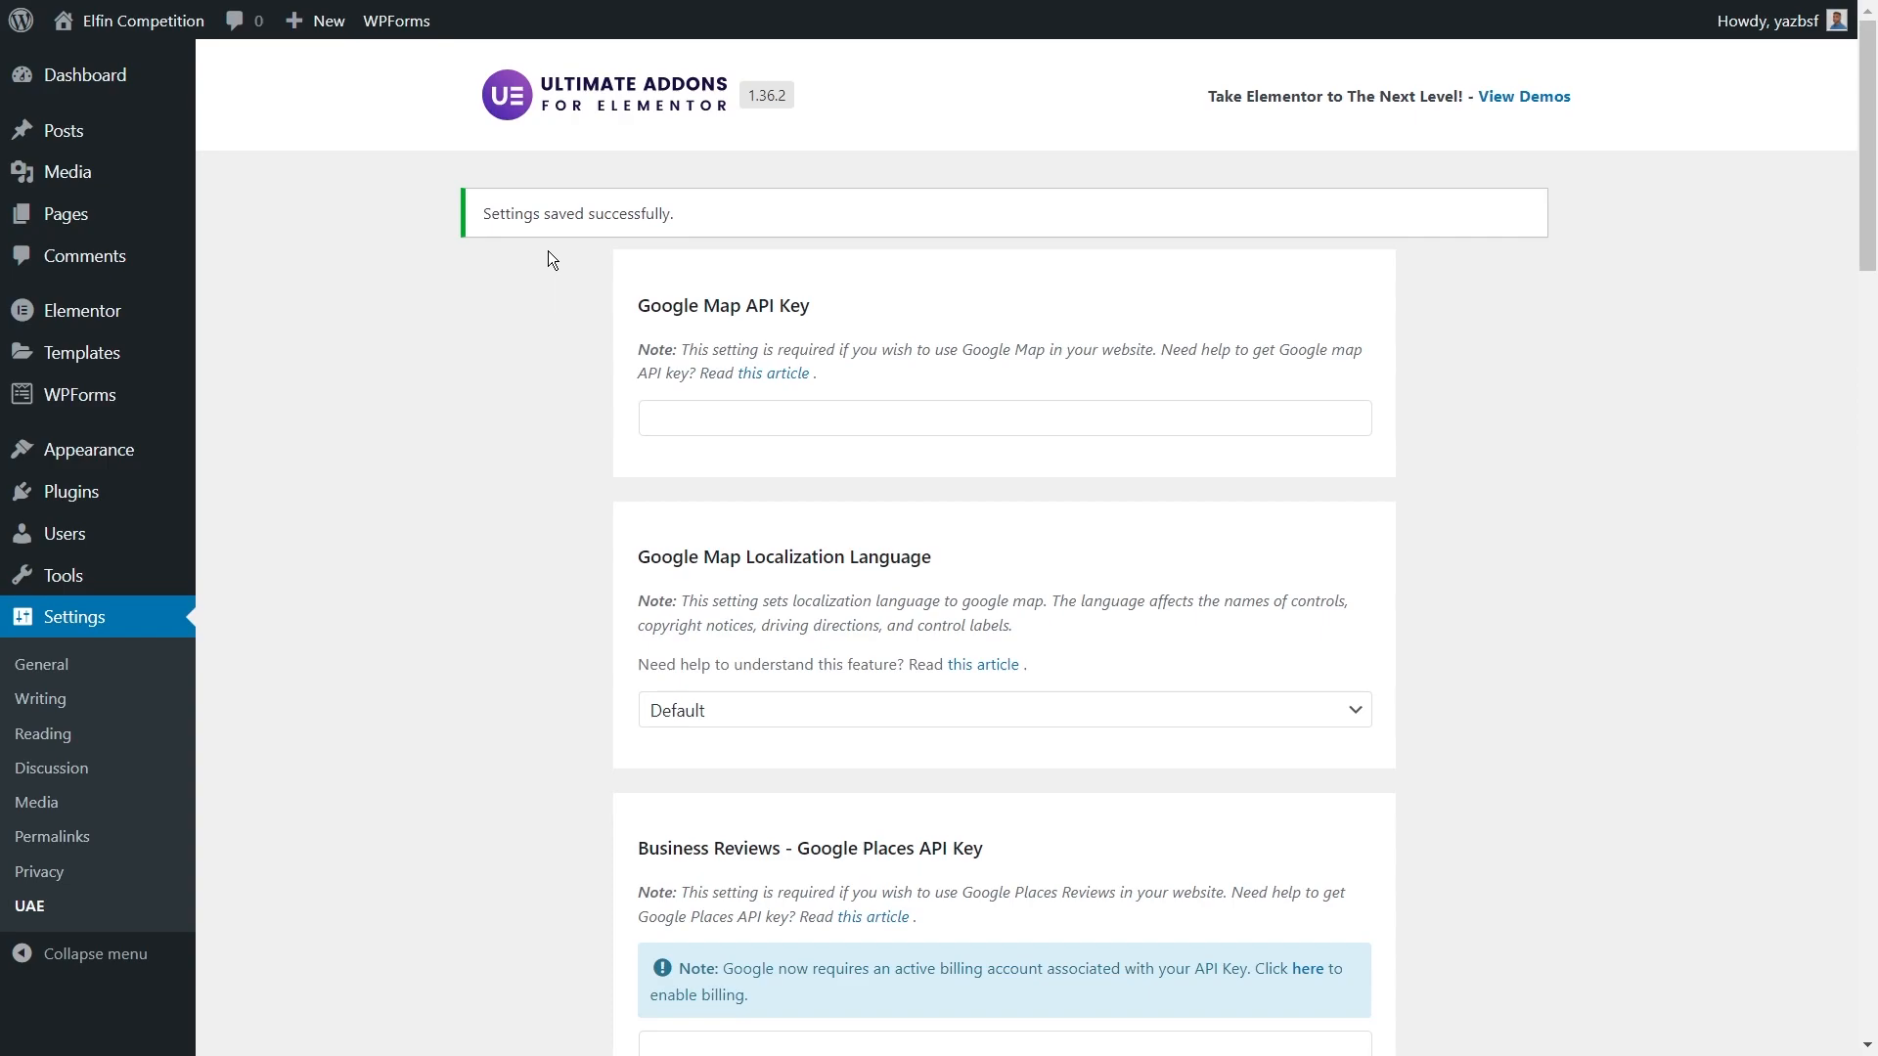
- Open the Home page in Elementor and duplicate the Upcoming Tours & Destination section
left_click(68, 225)
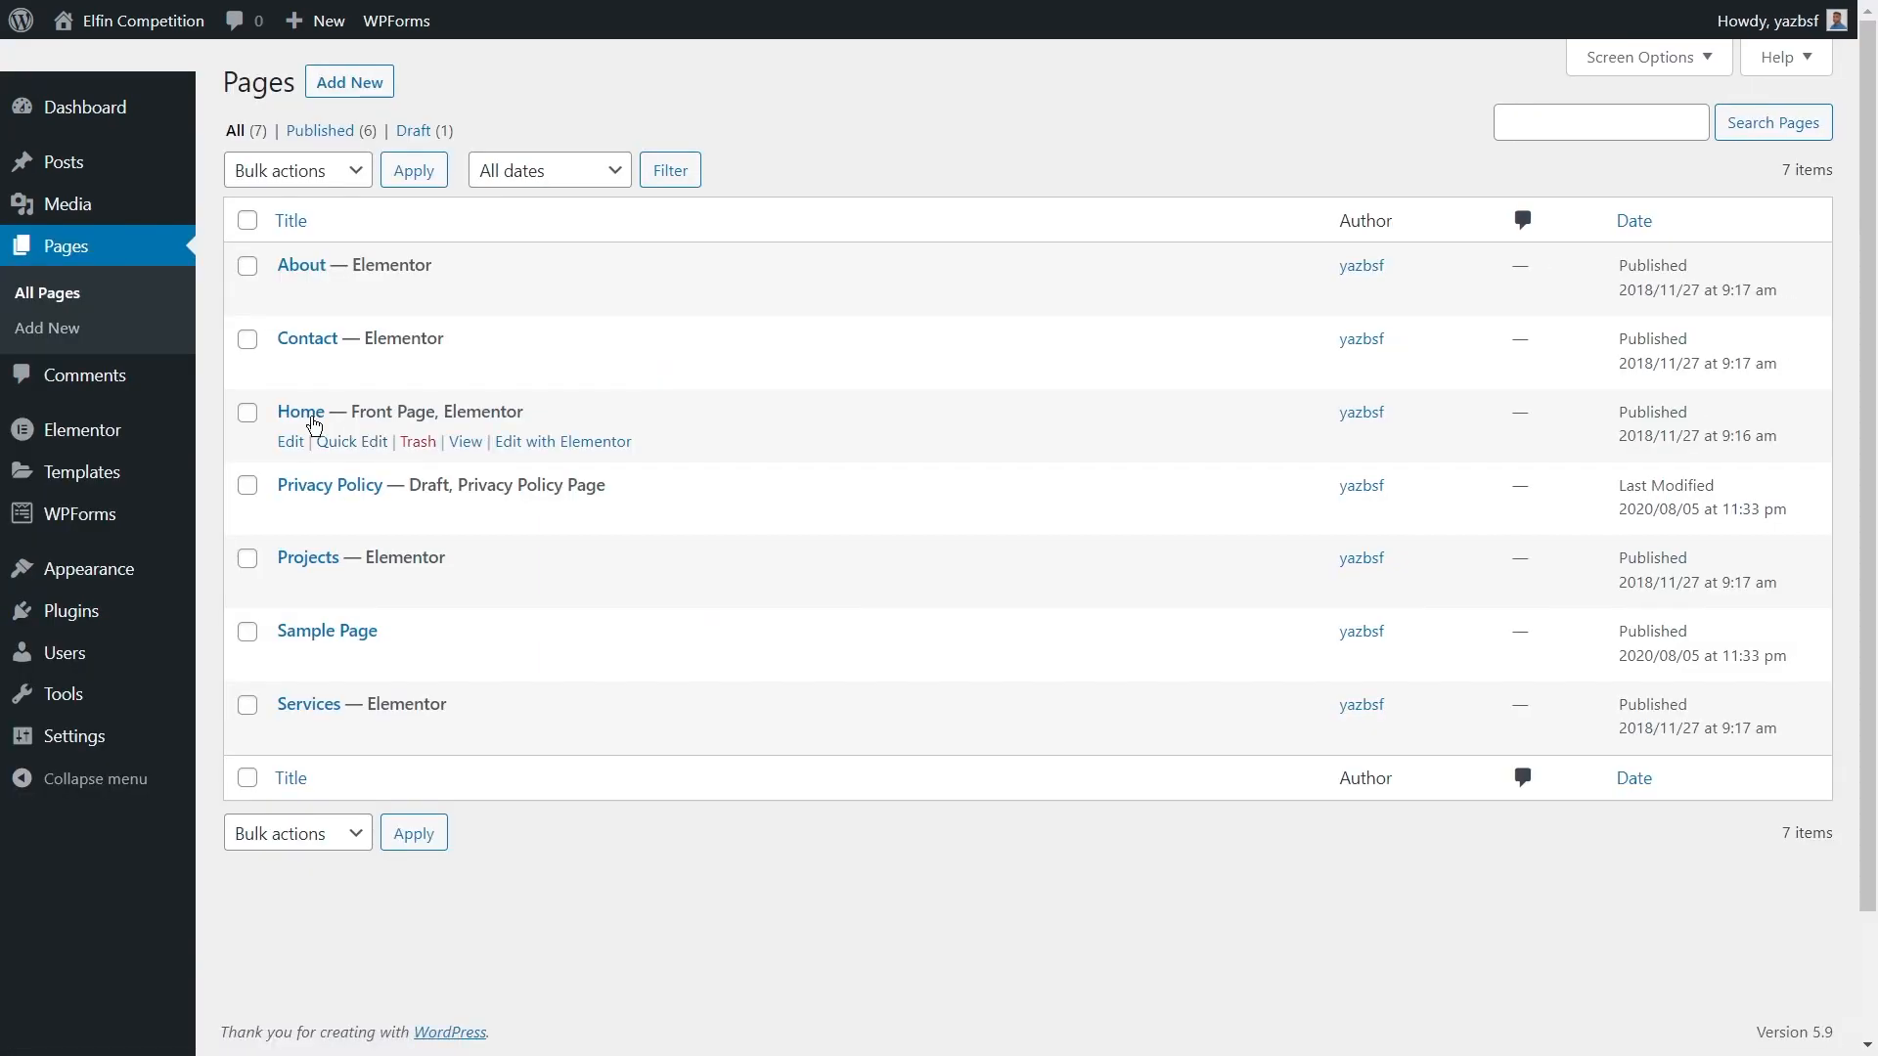
left_click(544, 441)
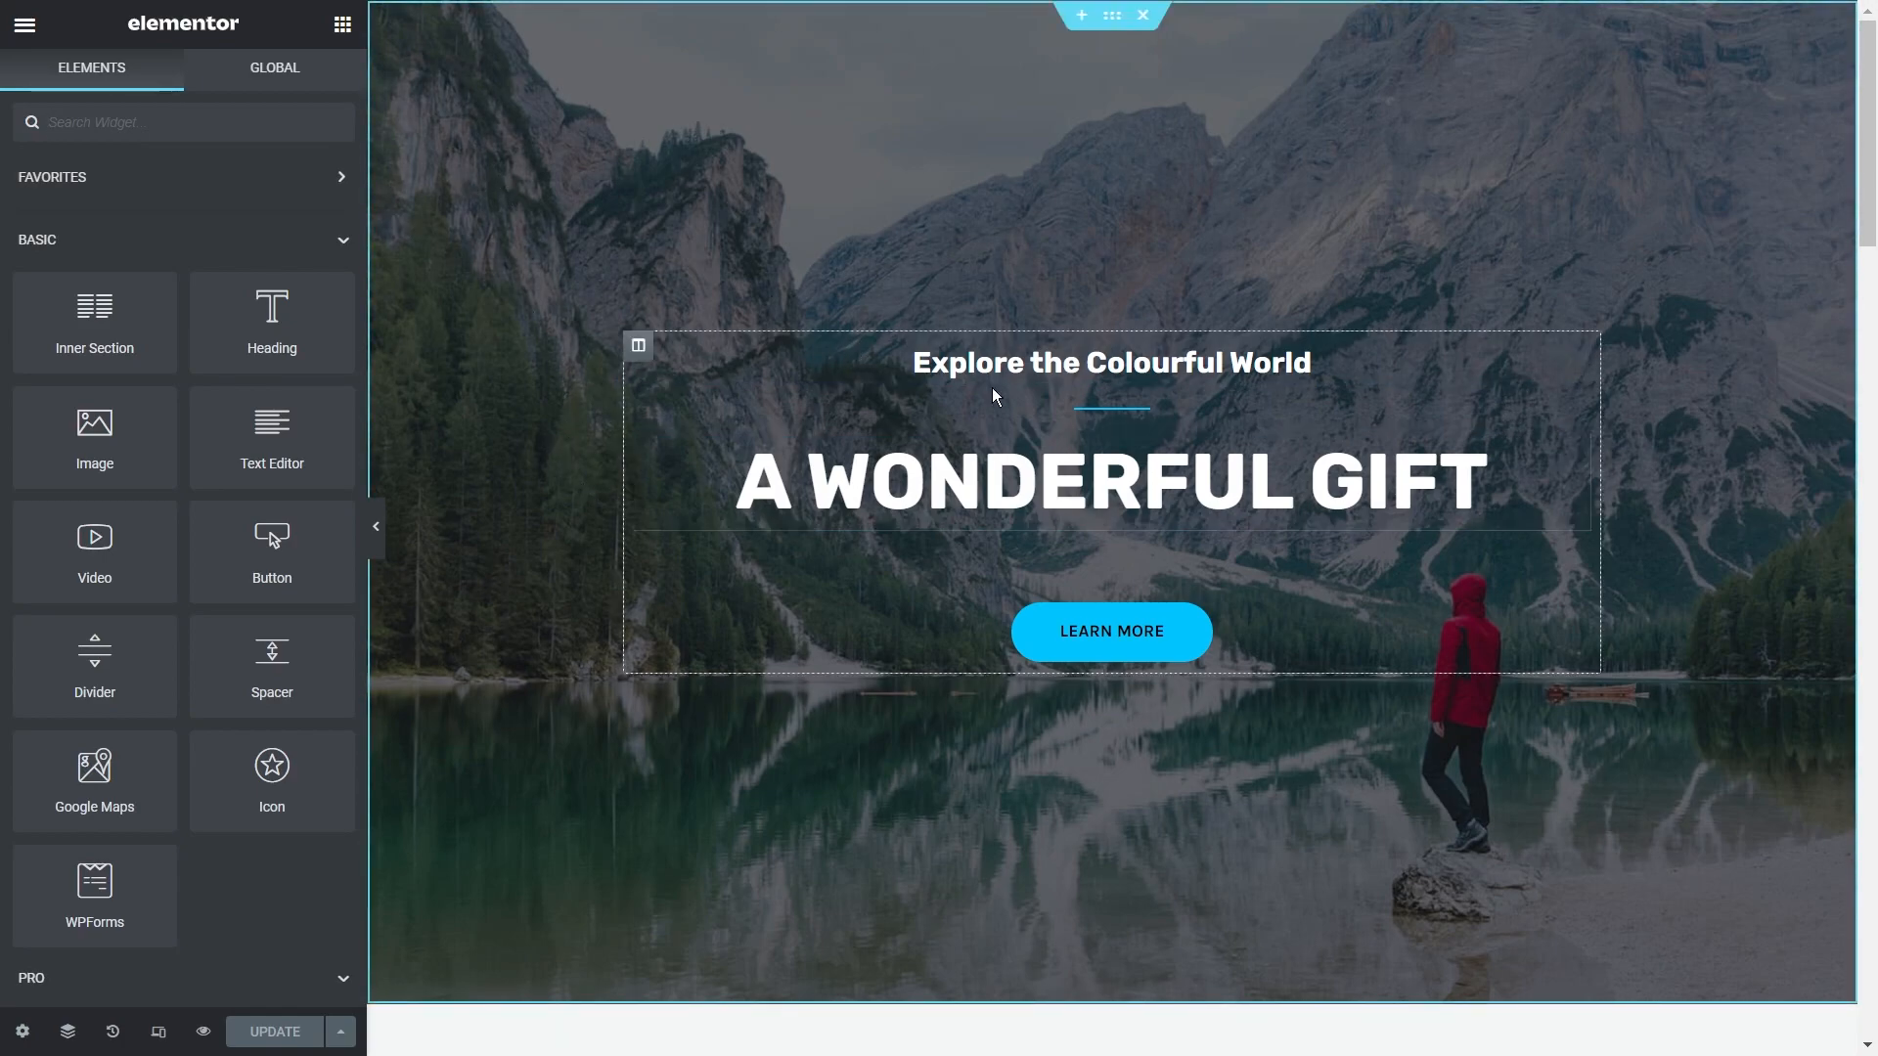
scroll(1658, 292, "down", 1)
scroll(1658, 291, "down", 15)
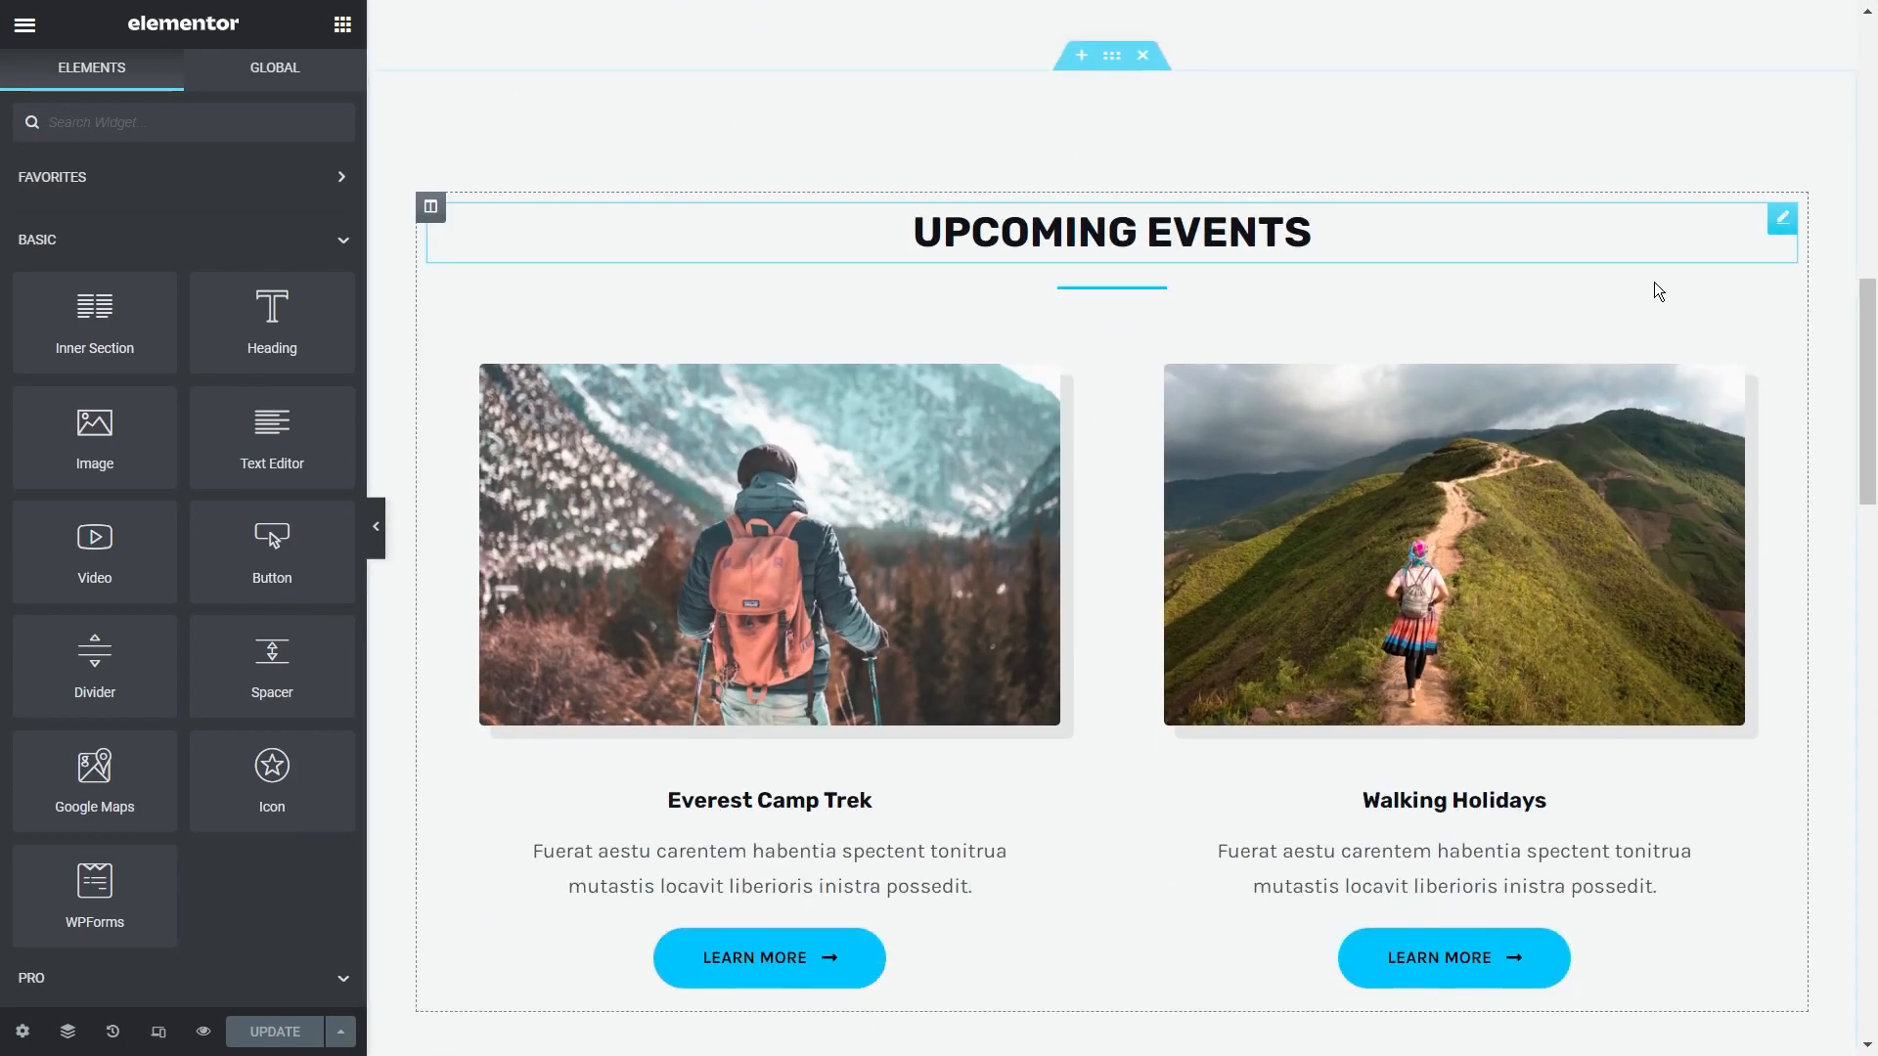
scroll(1676, 297, "down", 12)
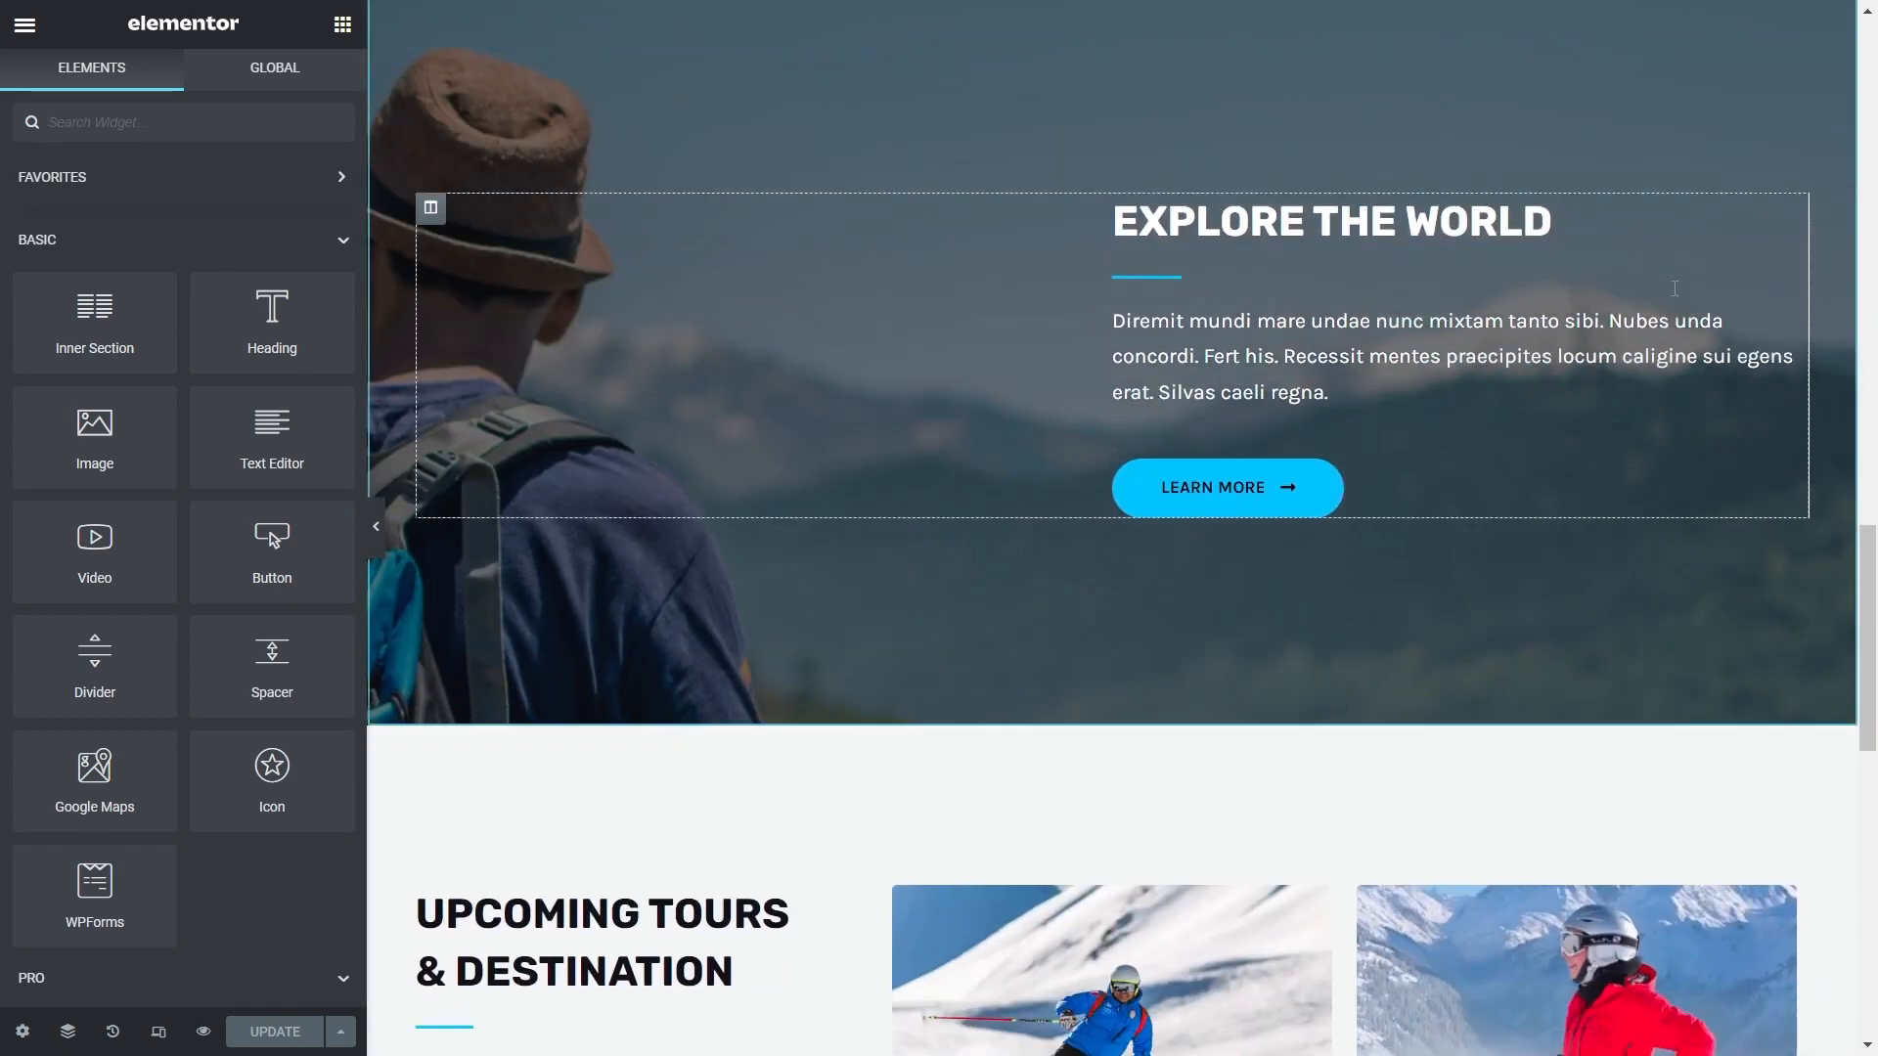
scroll(1676, 296, "down", 2)
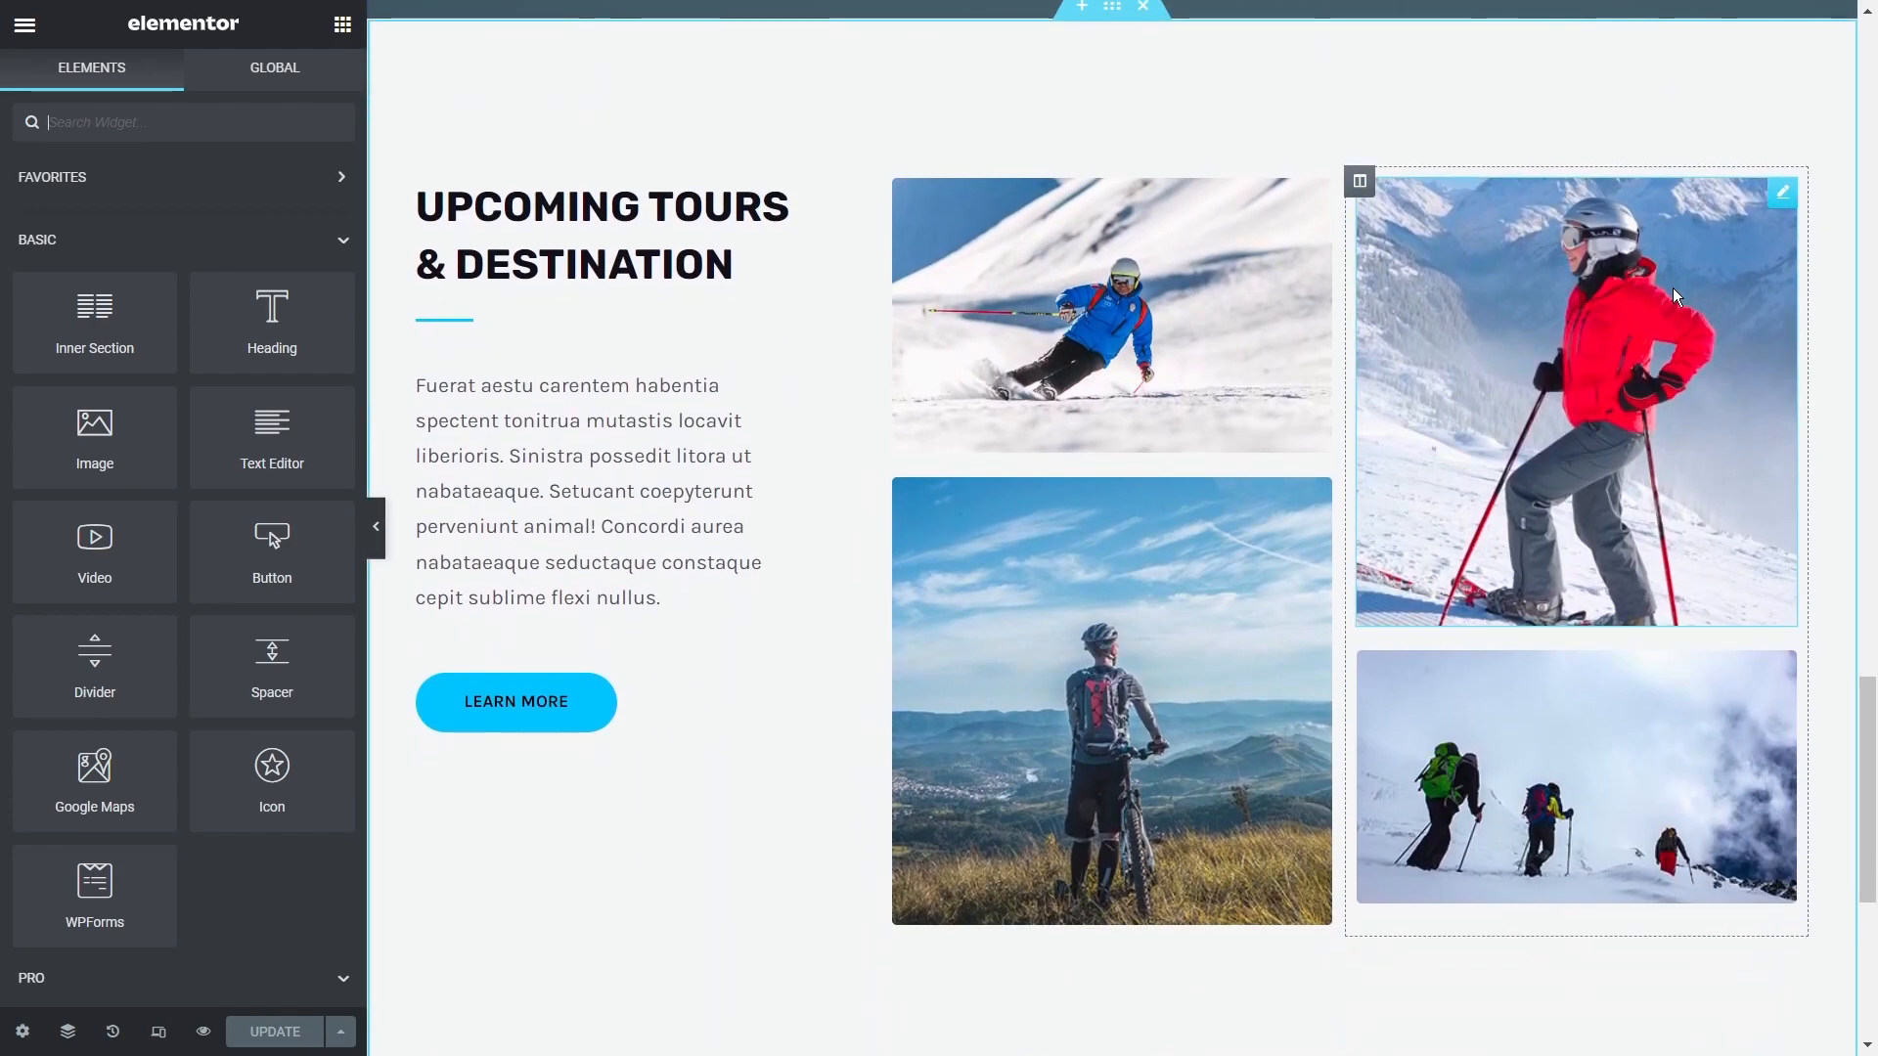
right_click(877, 83)
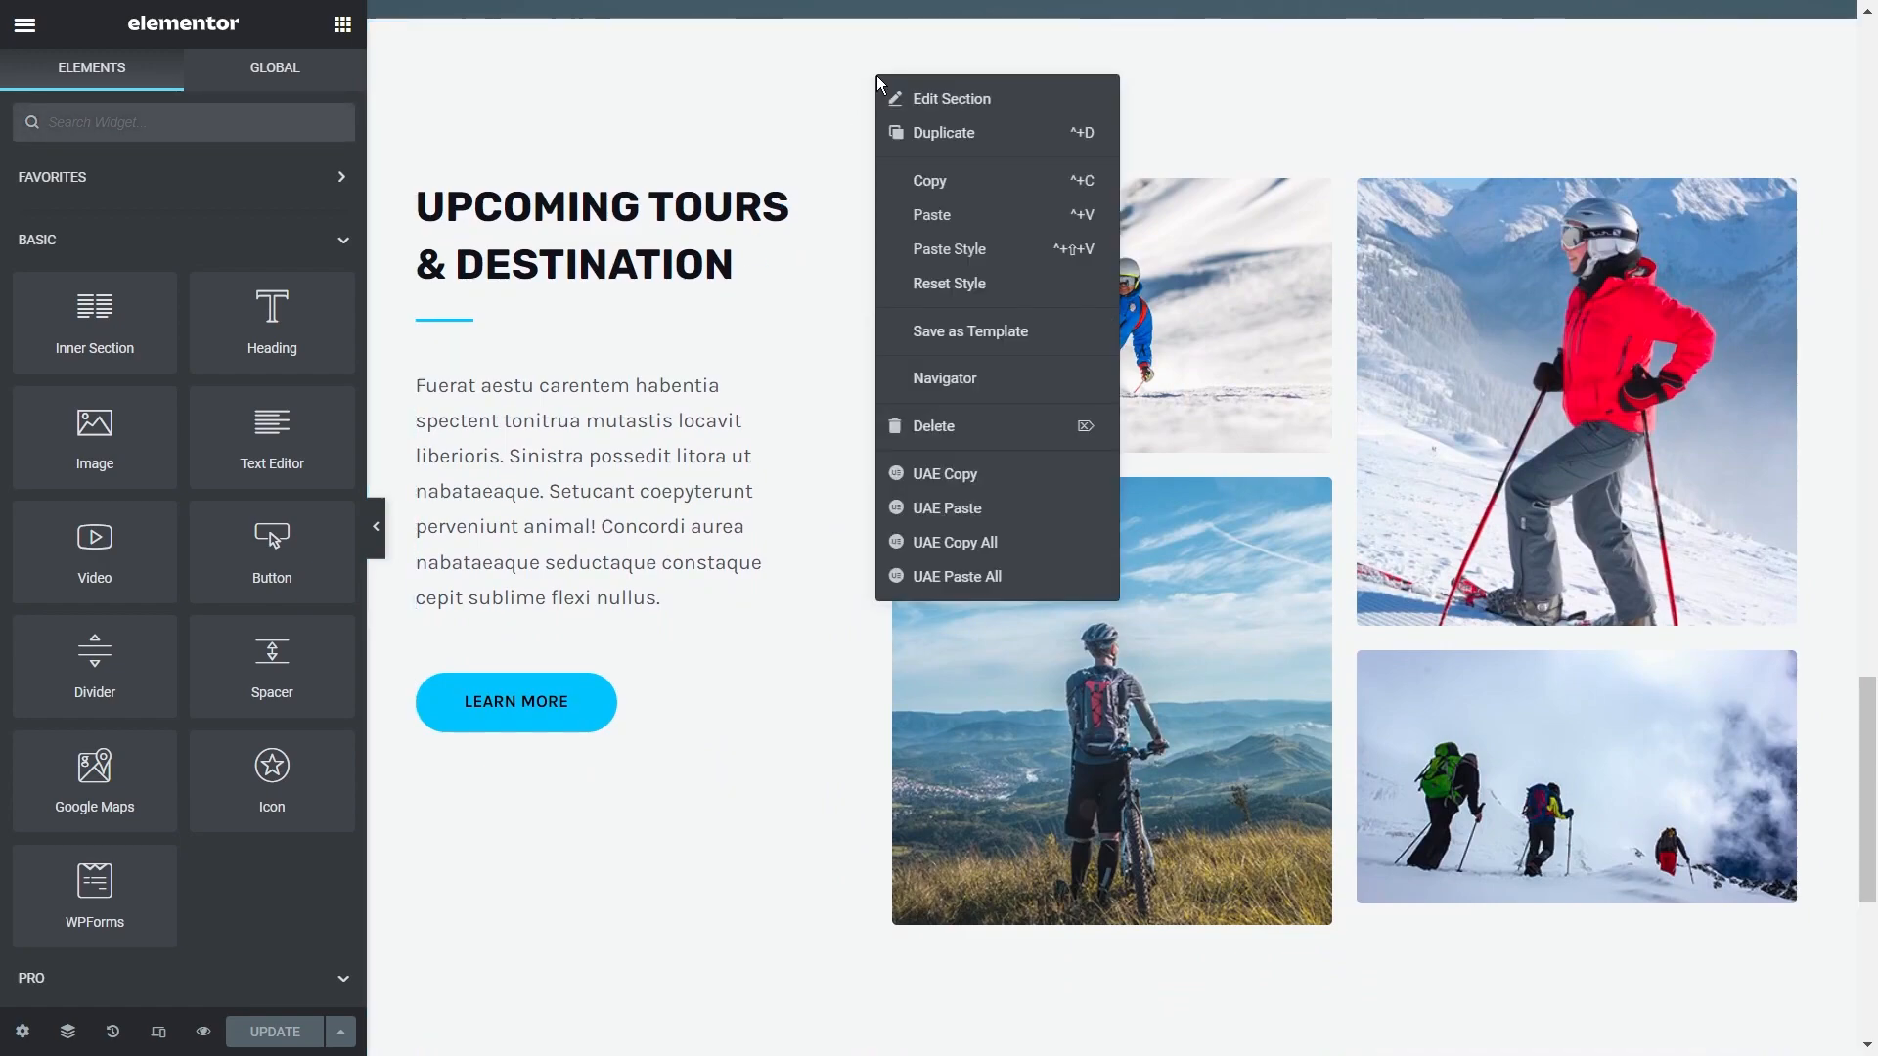
left_click(979, 143)
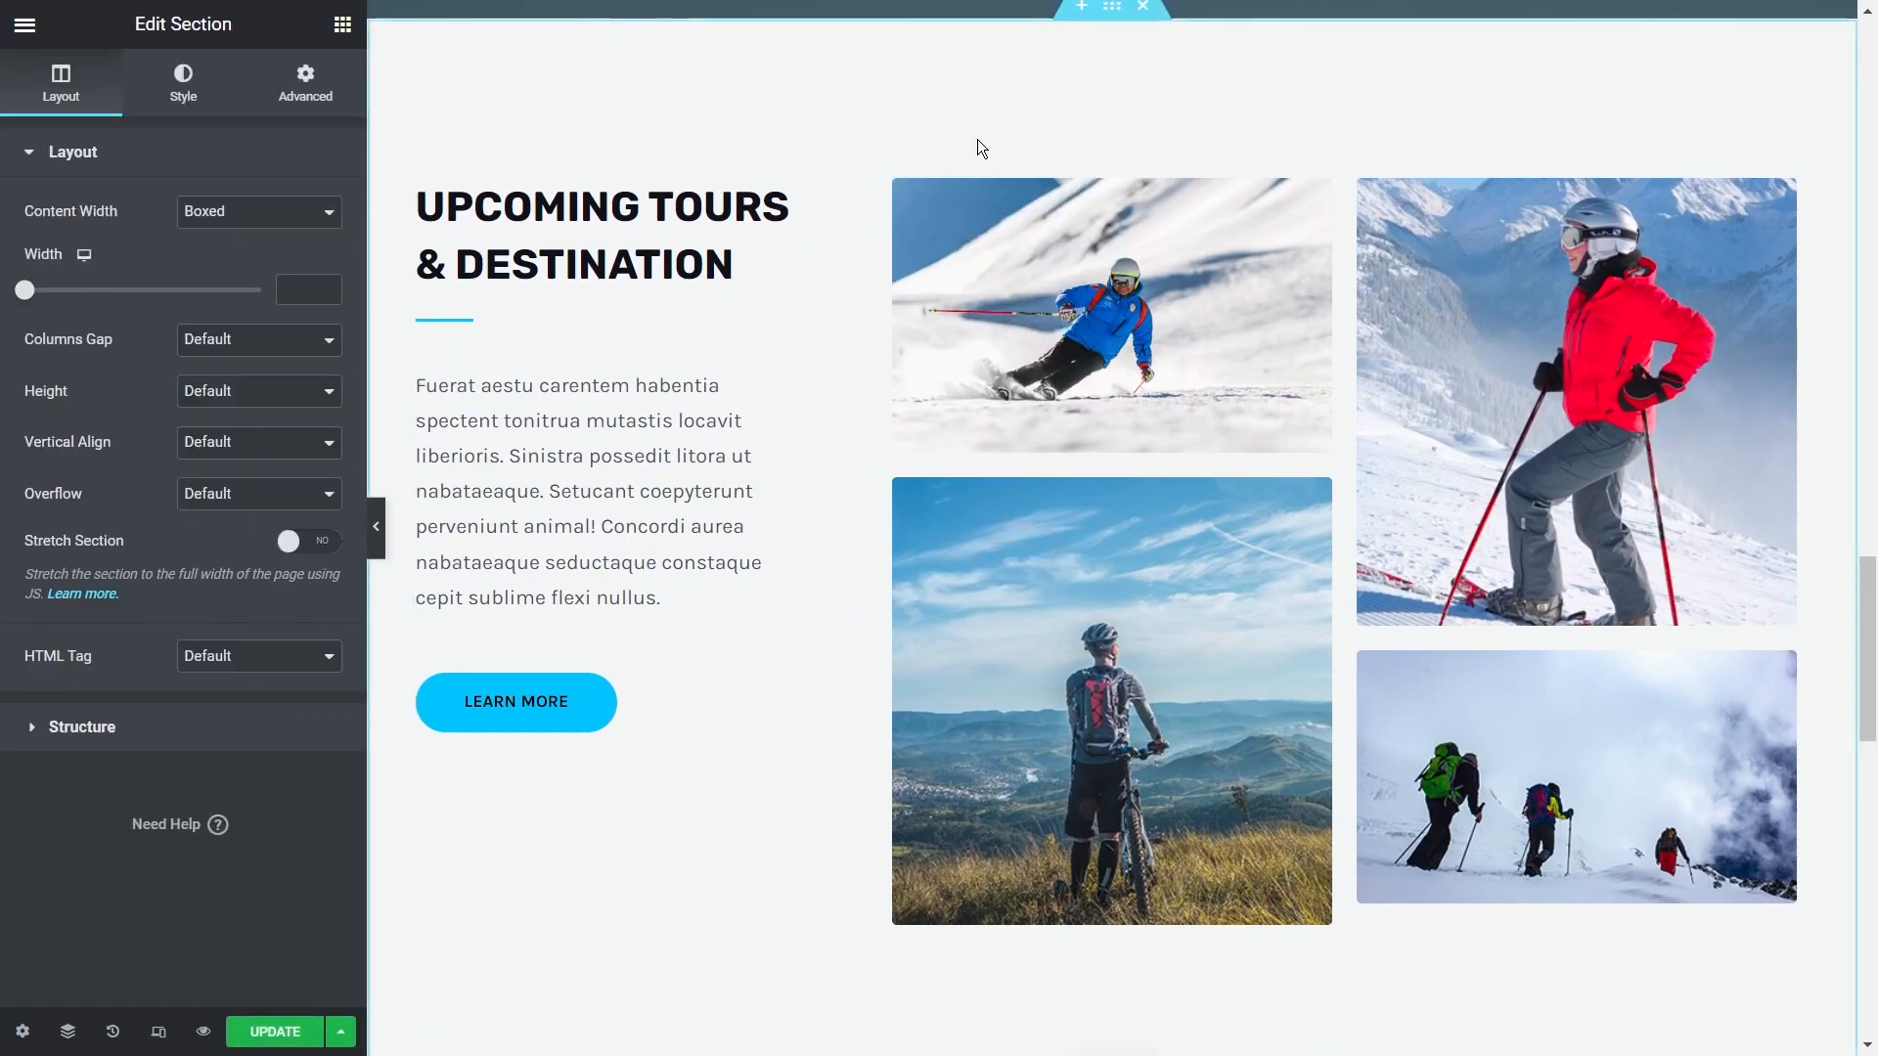
- Change the duplicated section's heading to "Instagram Feed" and clear its images, leaving one empty column beside the text
scroll(1229, 396, "up", 8)
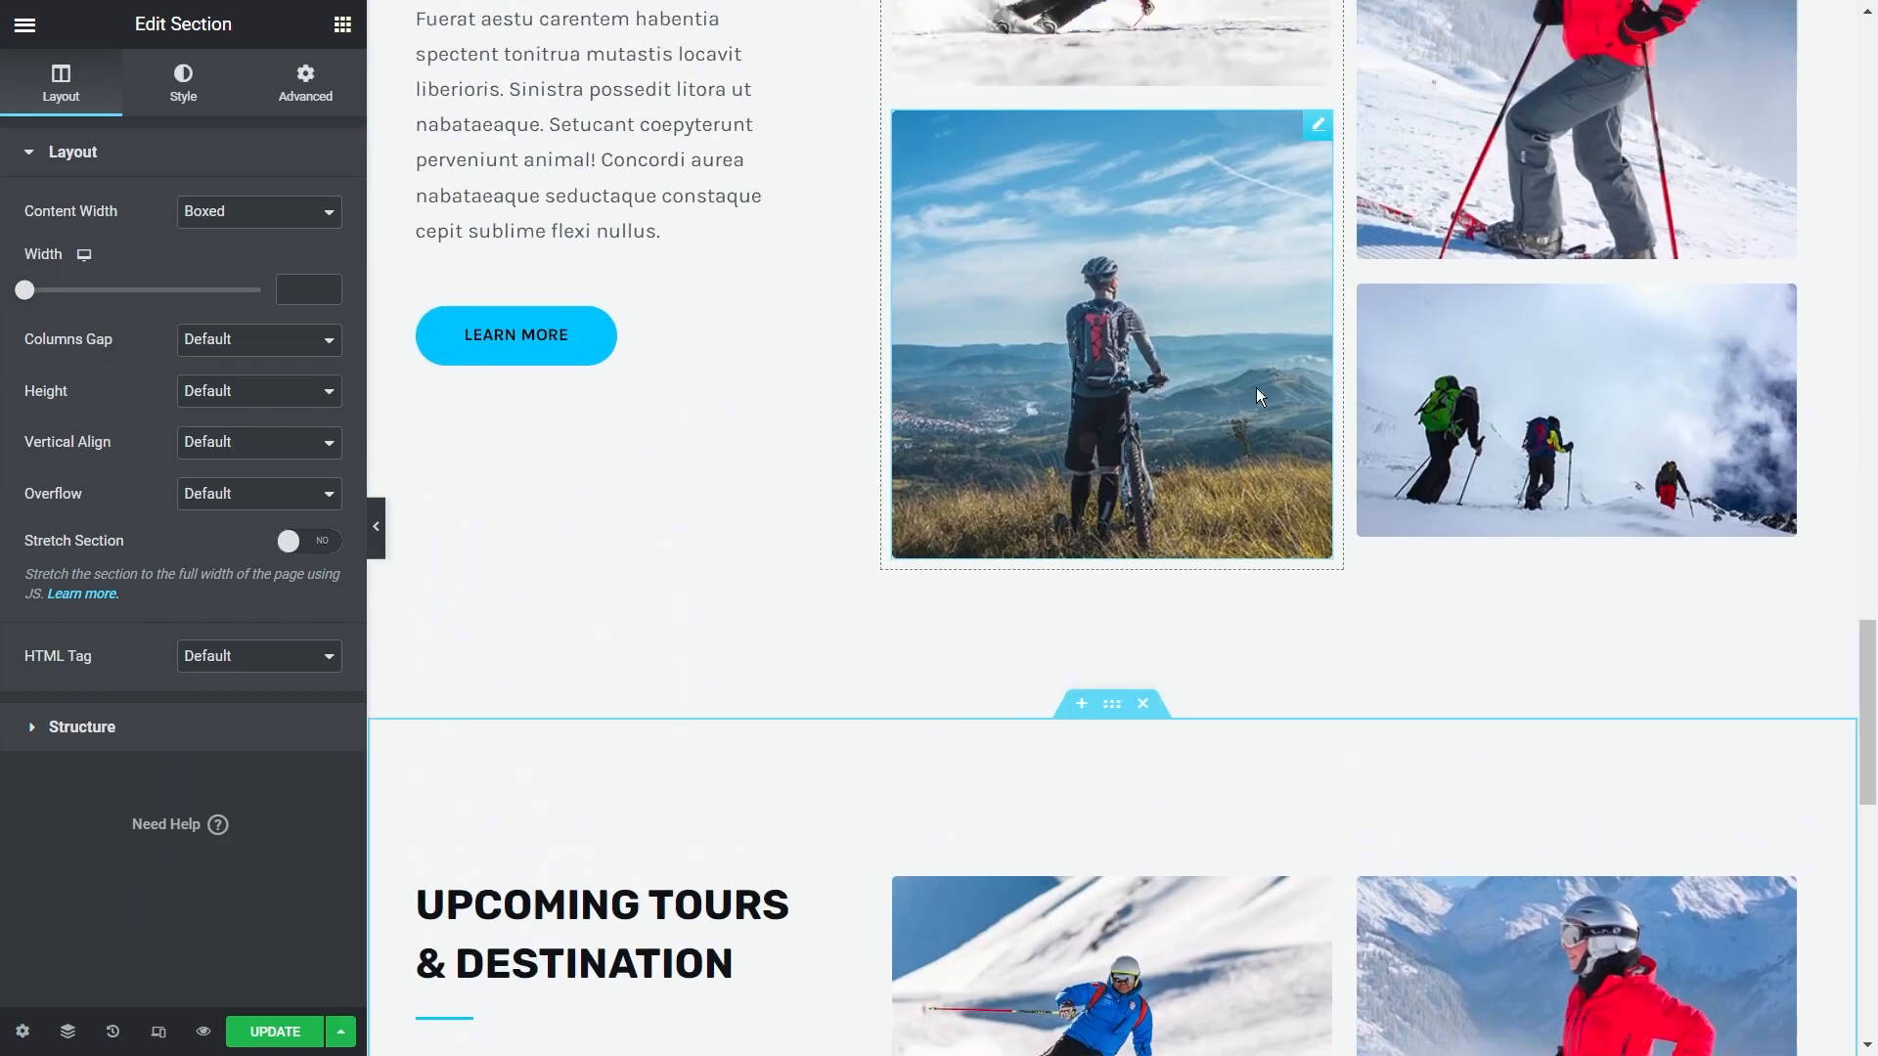
scroll(995, 564, "down", 9)
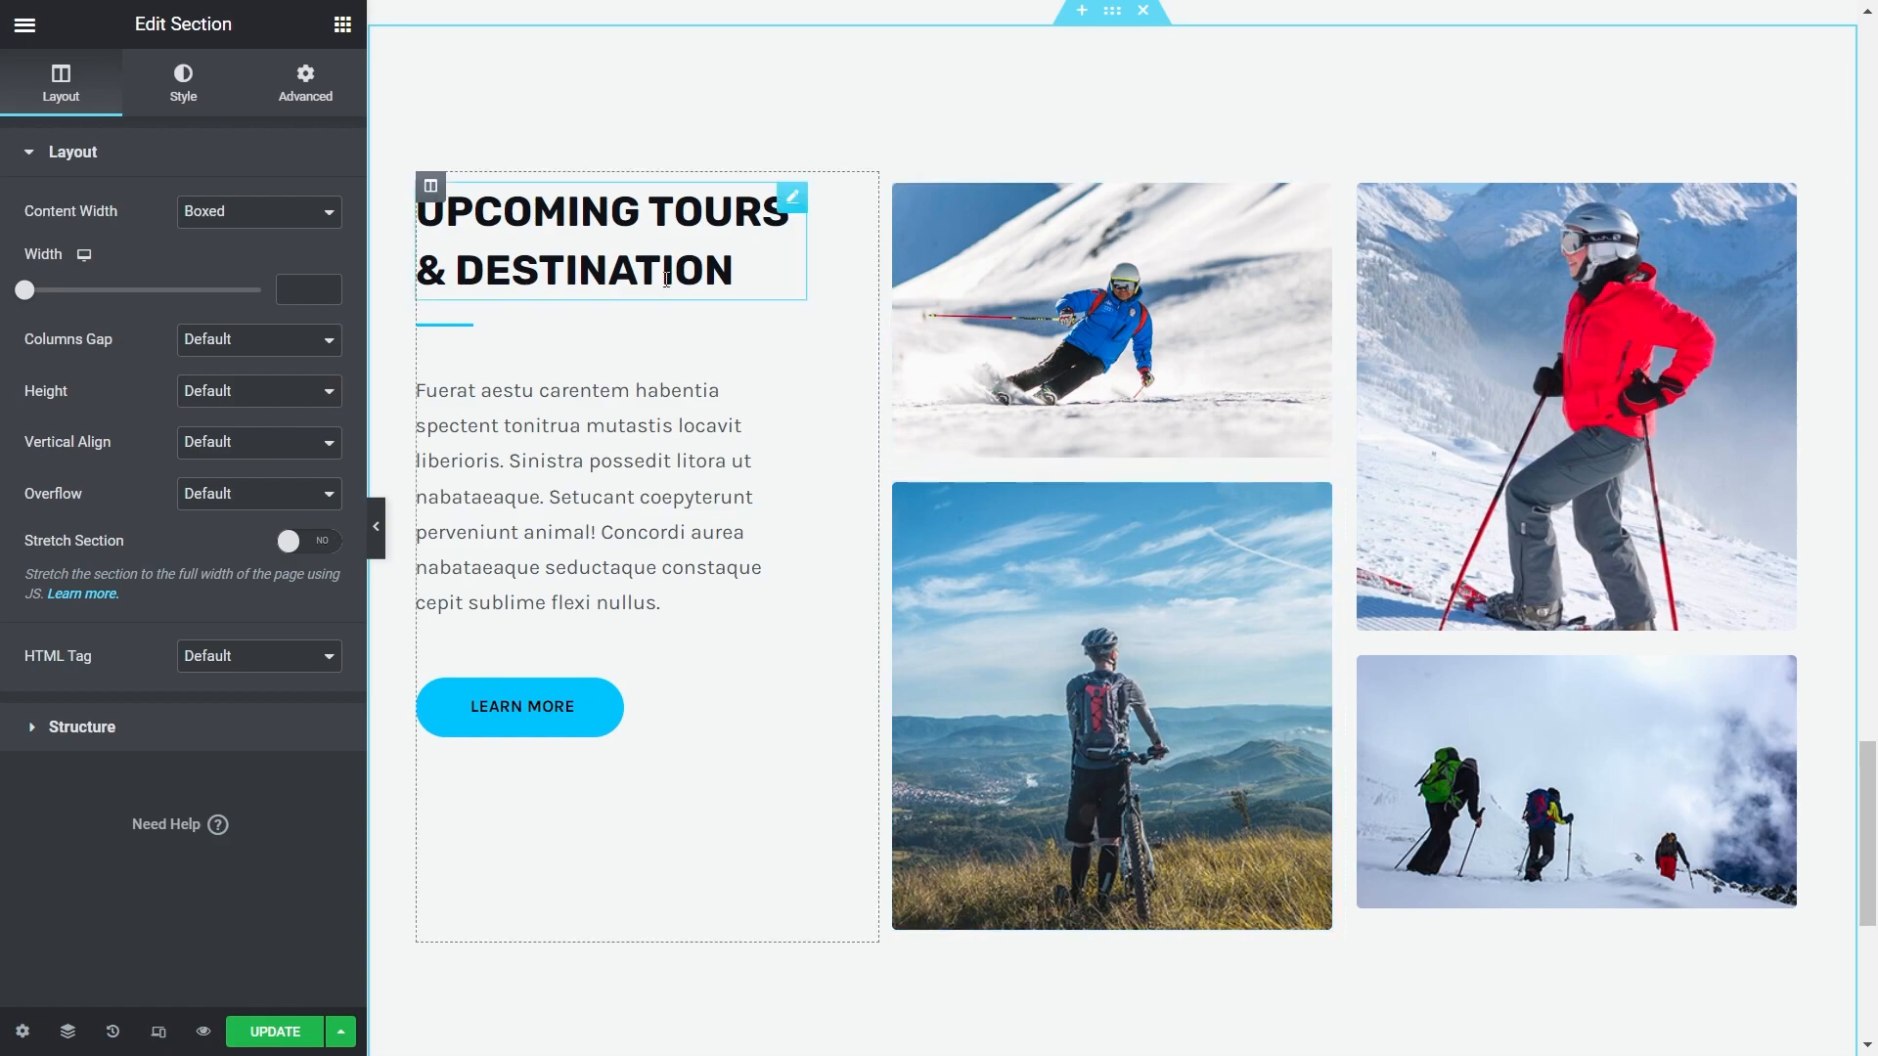
left_click(737, 274)
left_click_drag(737, 274, 417, 211)
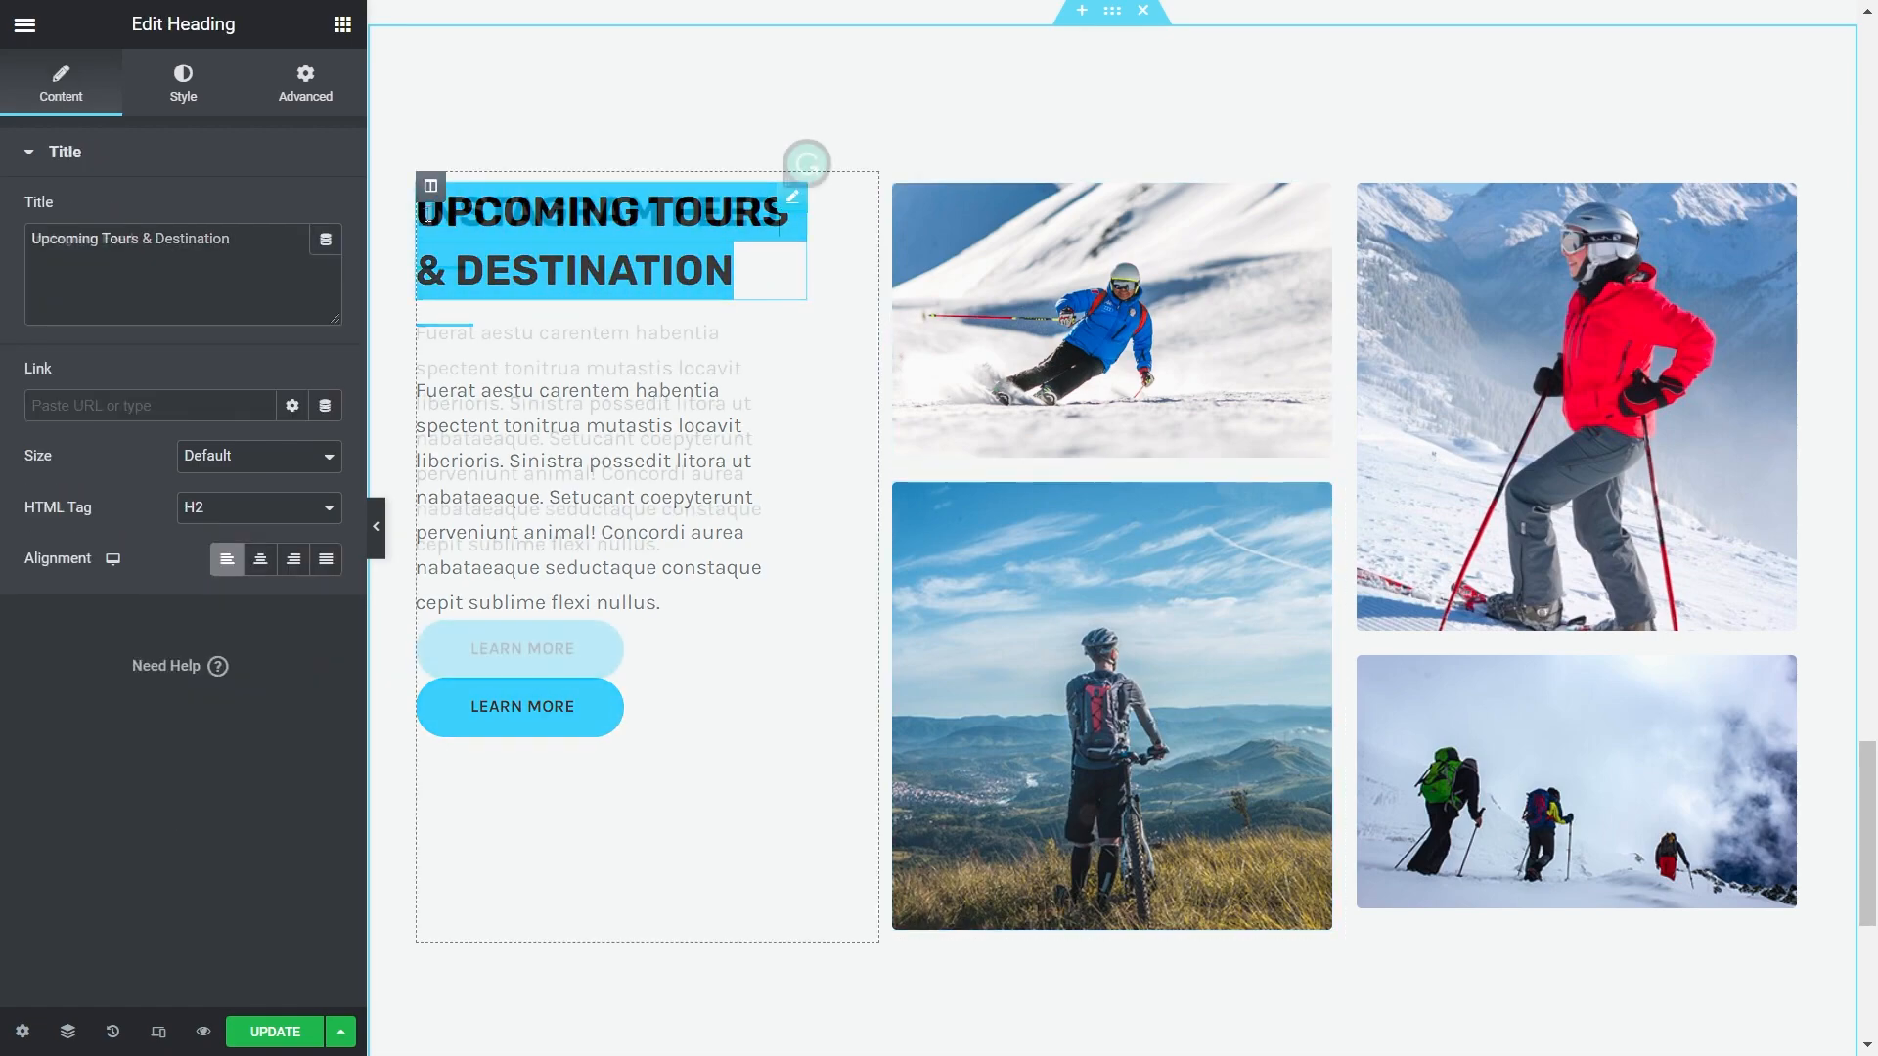
type("Instagram Feed")
left_click(1216, 303)
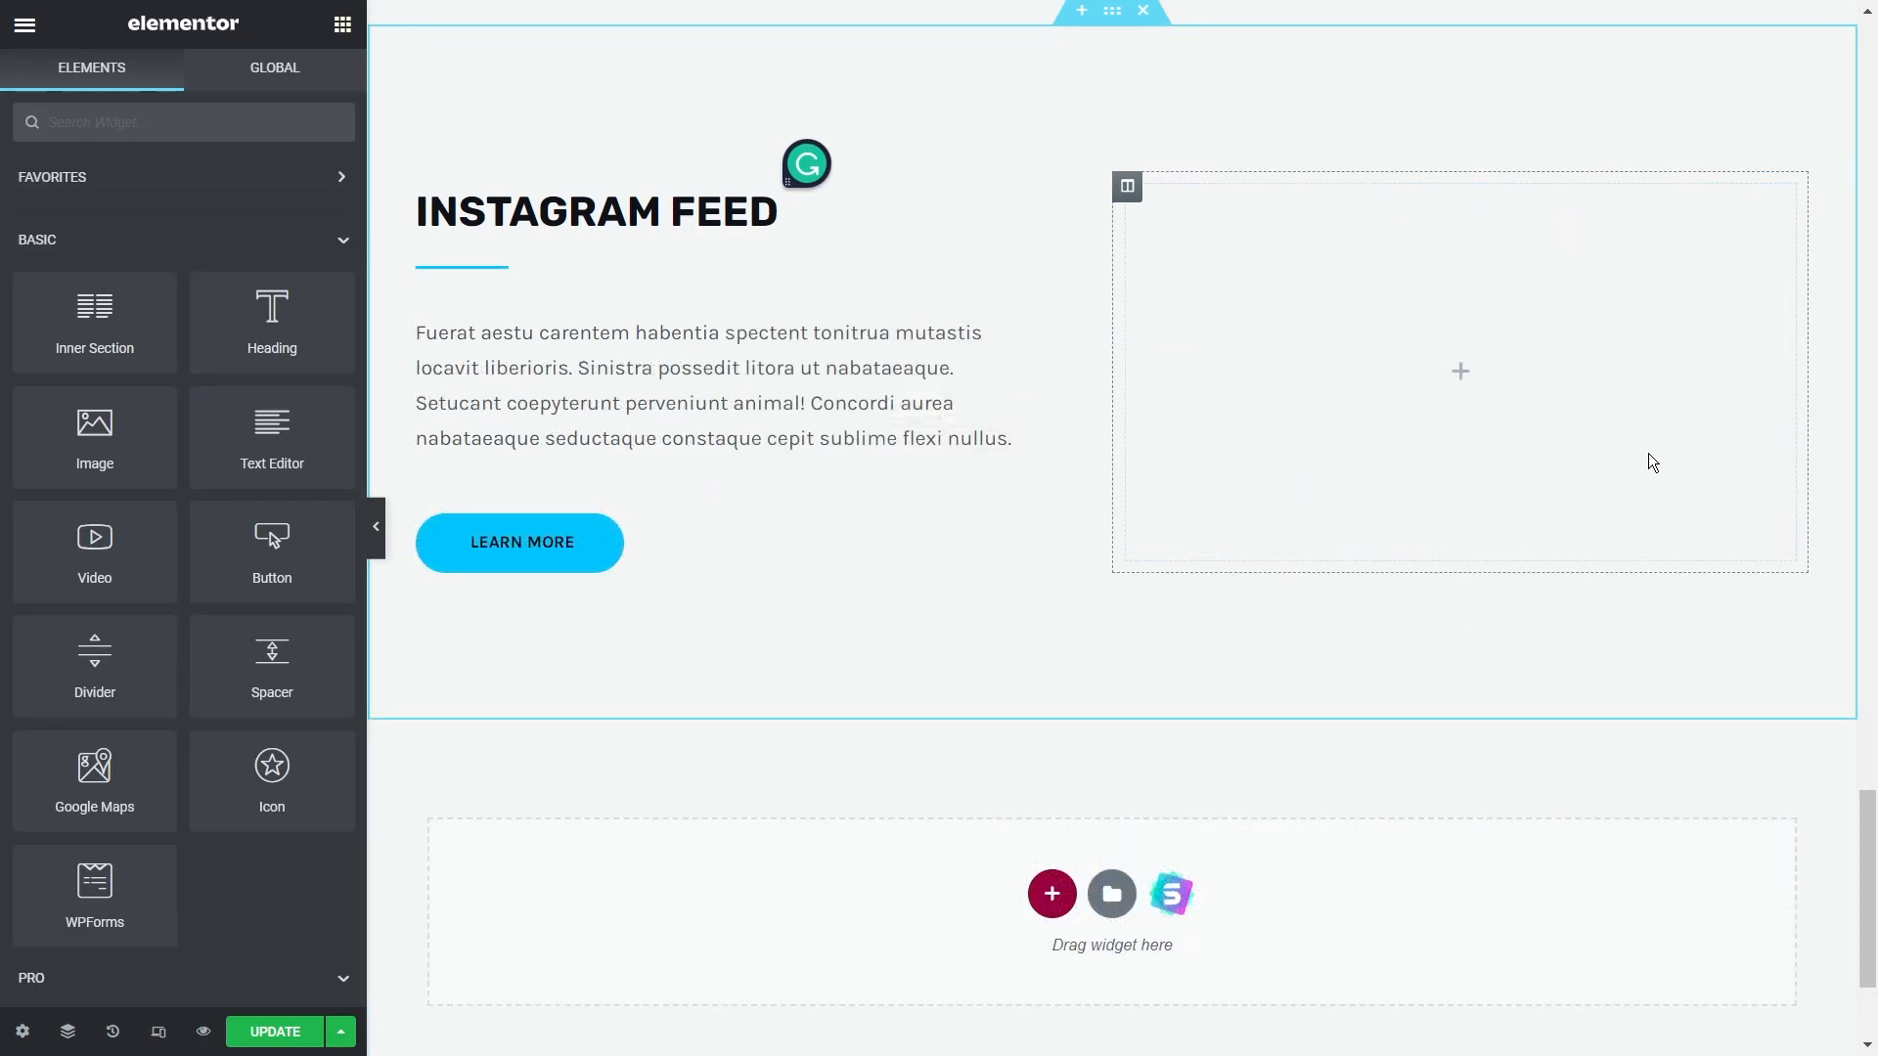
- Add the Ultimate Addons Instagram Feed widget to the empty column beside the Instagram Feed text
scroll(248, 468, "down", 5)
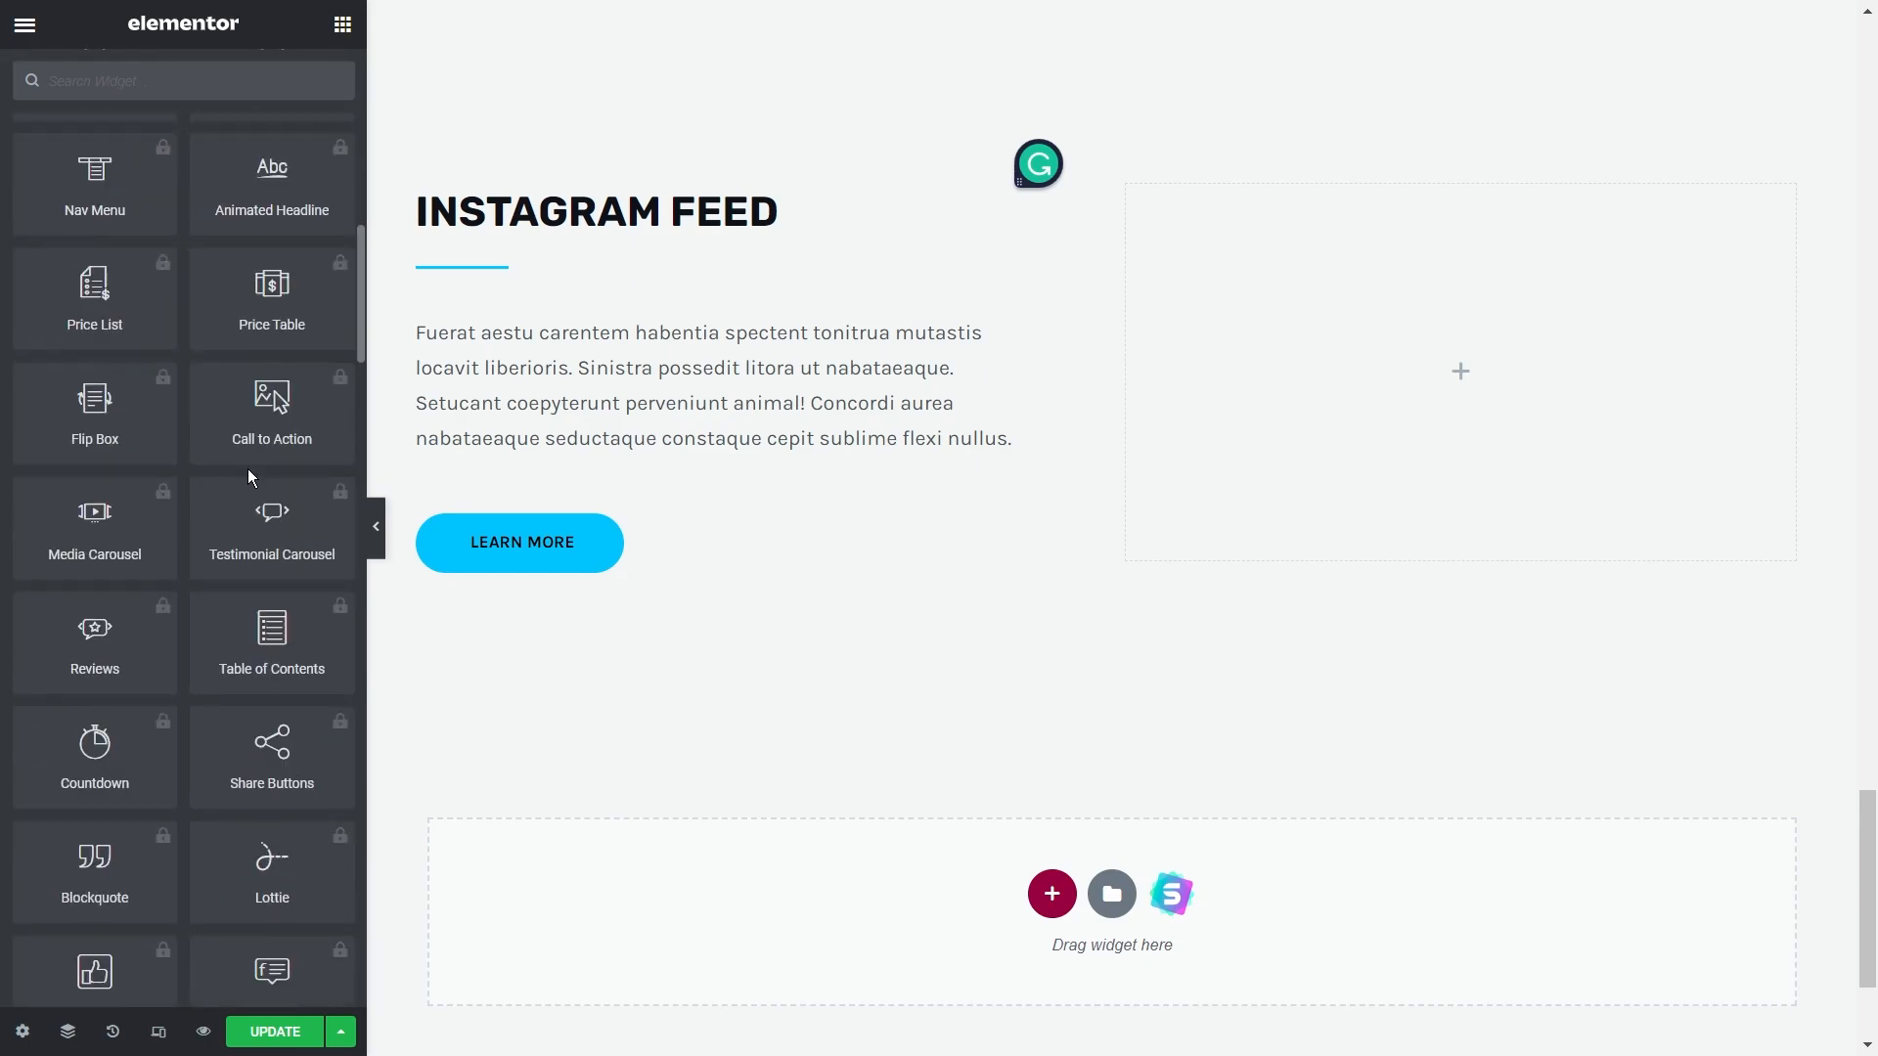
scroll(249, 470, "down", 5)
scroll(249, 470, "down", 10)
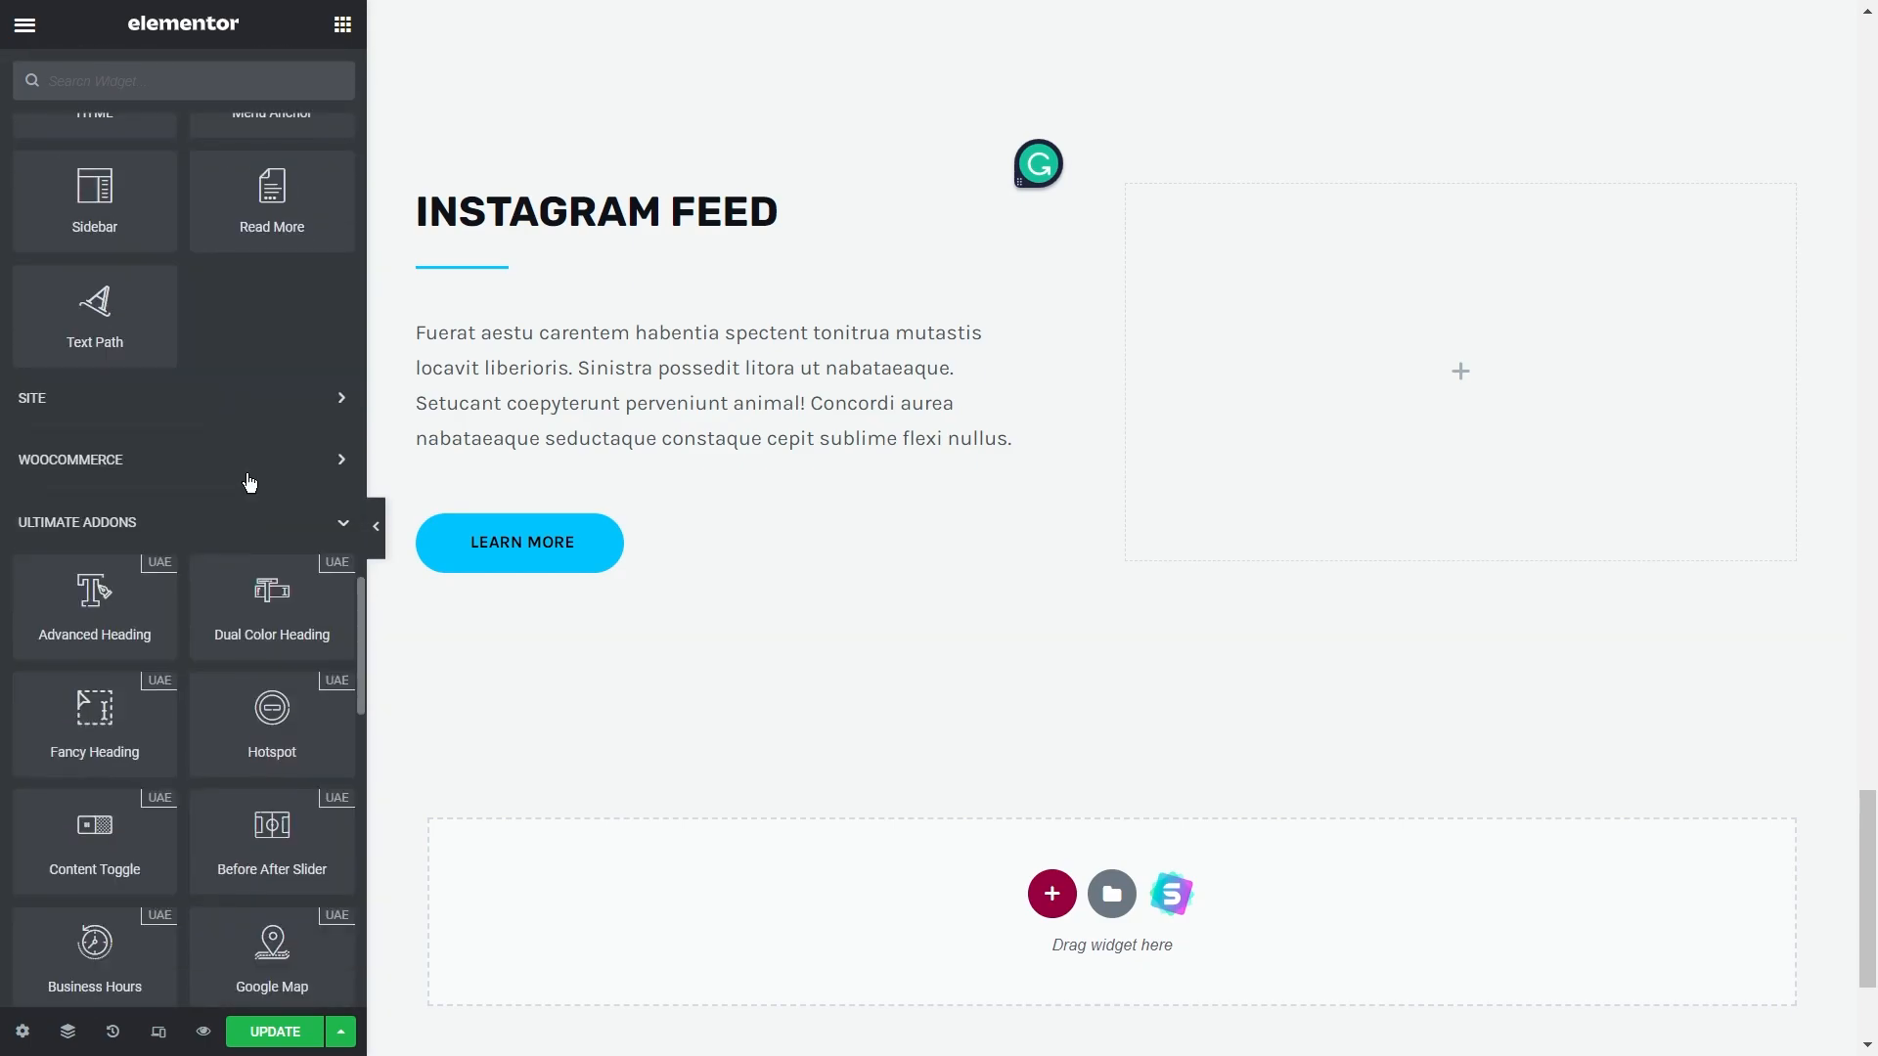
scroll(250, 482, "down", 2)
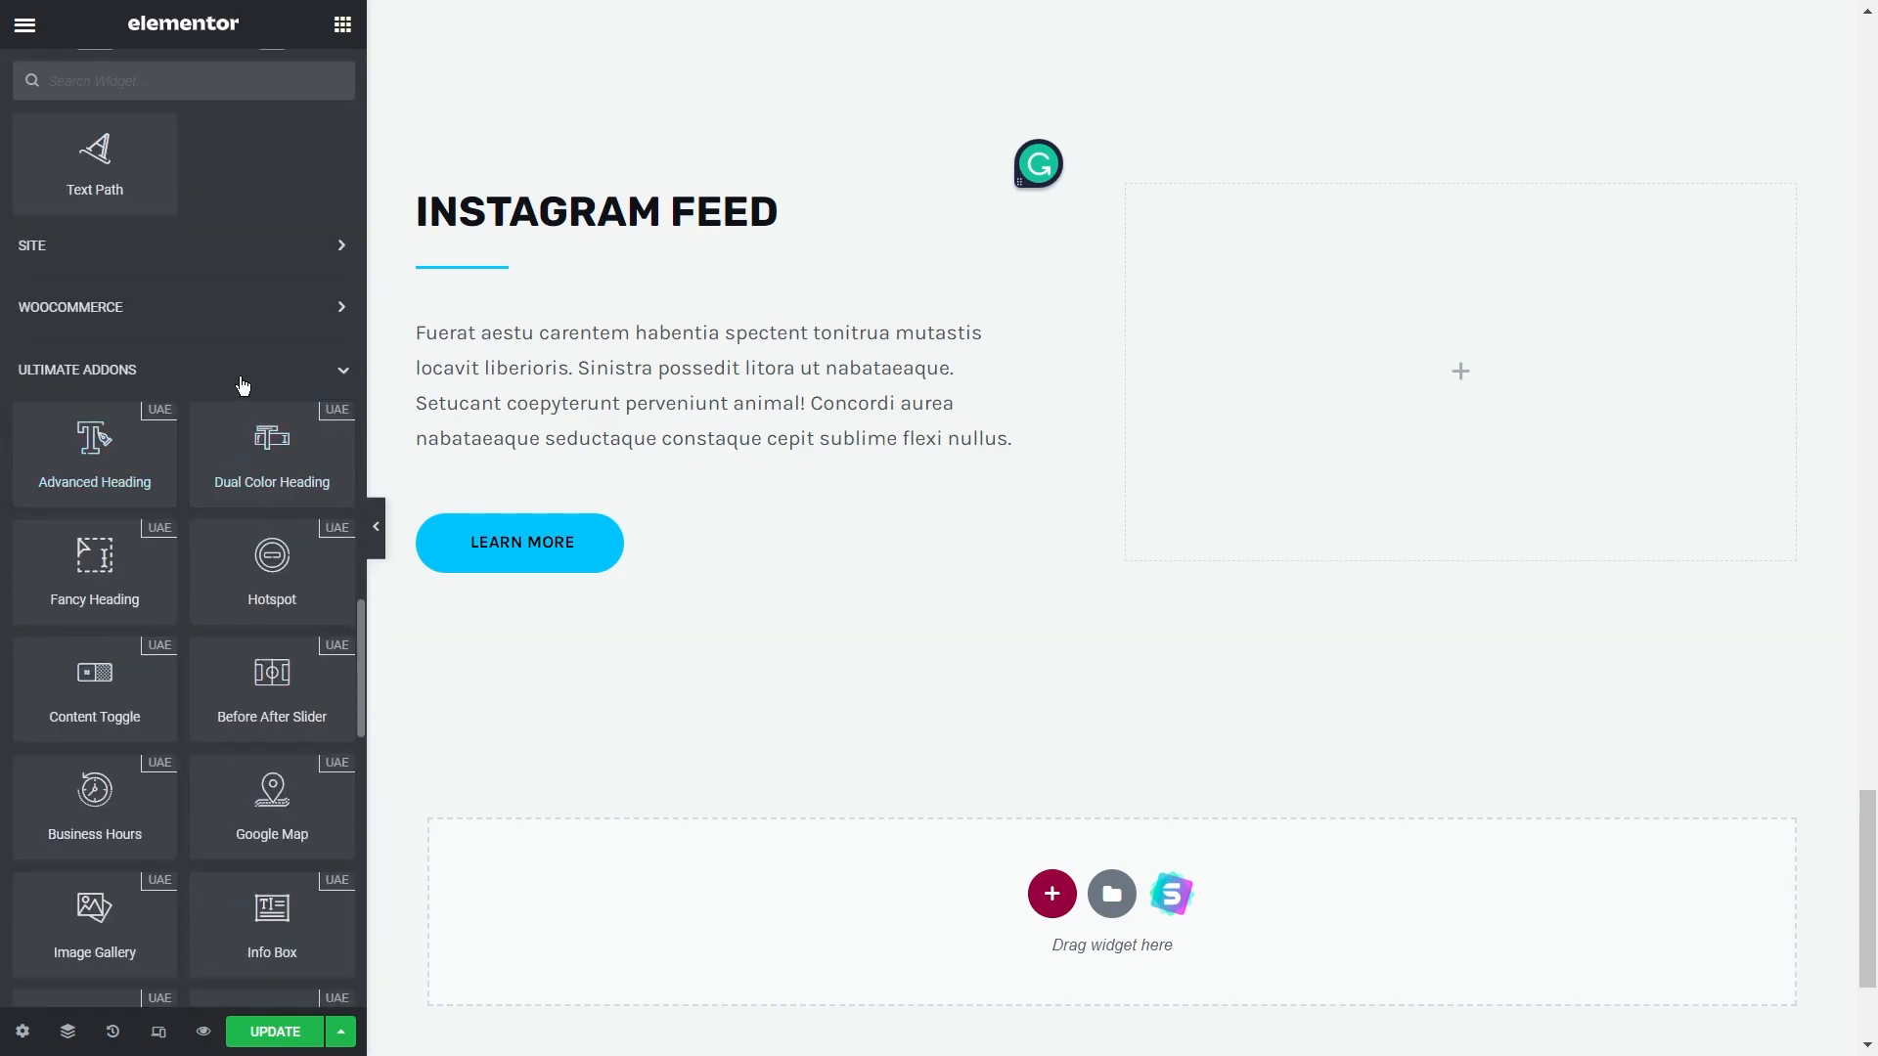
scroll(267, 451, "down", 9)
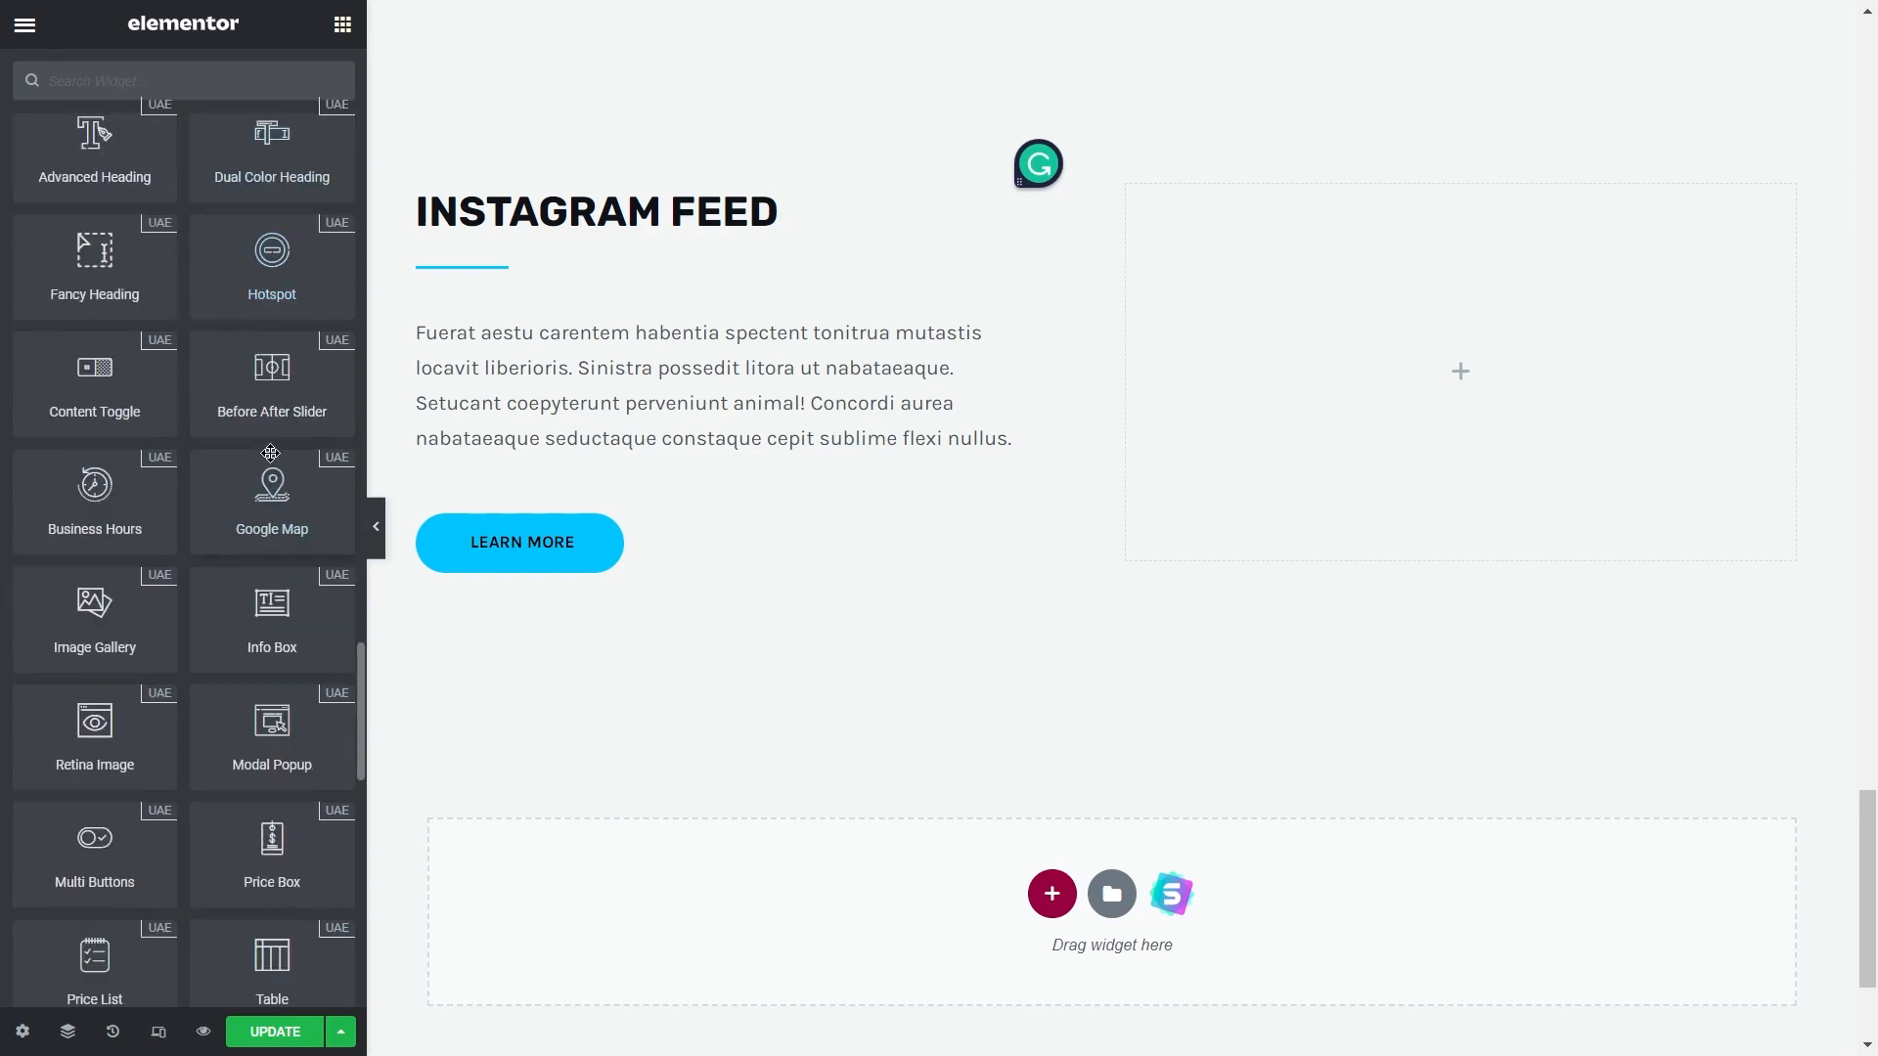
scroll(267, 451, "down", 8)
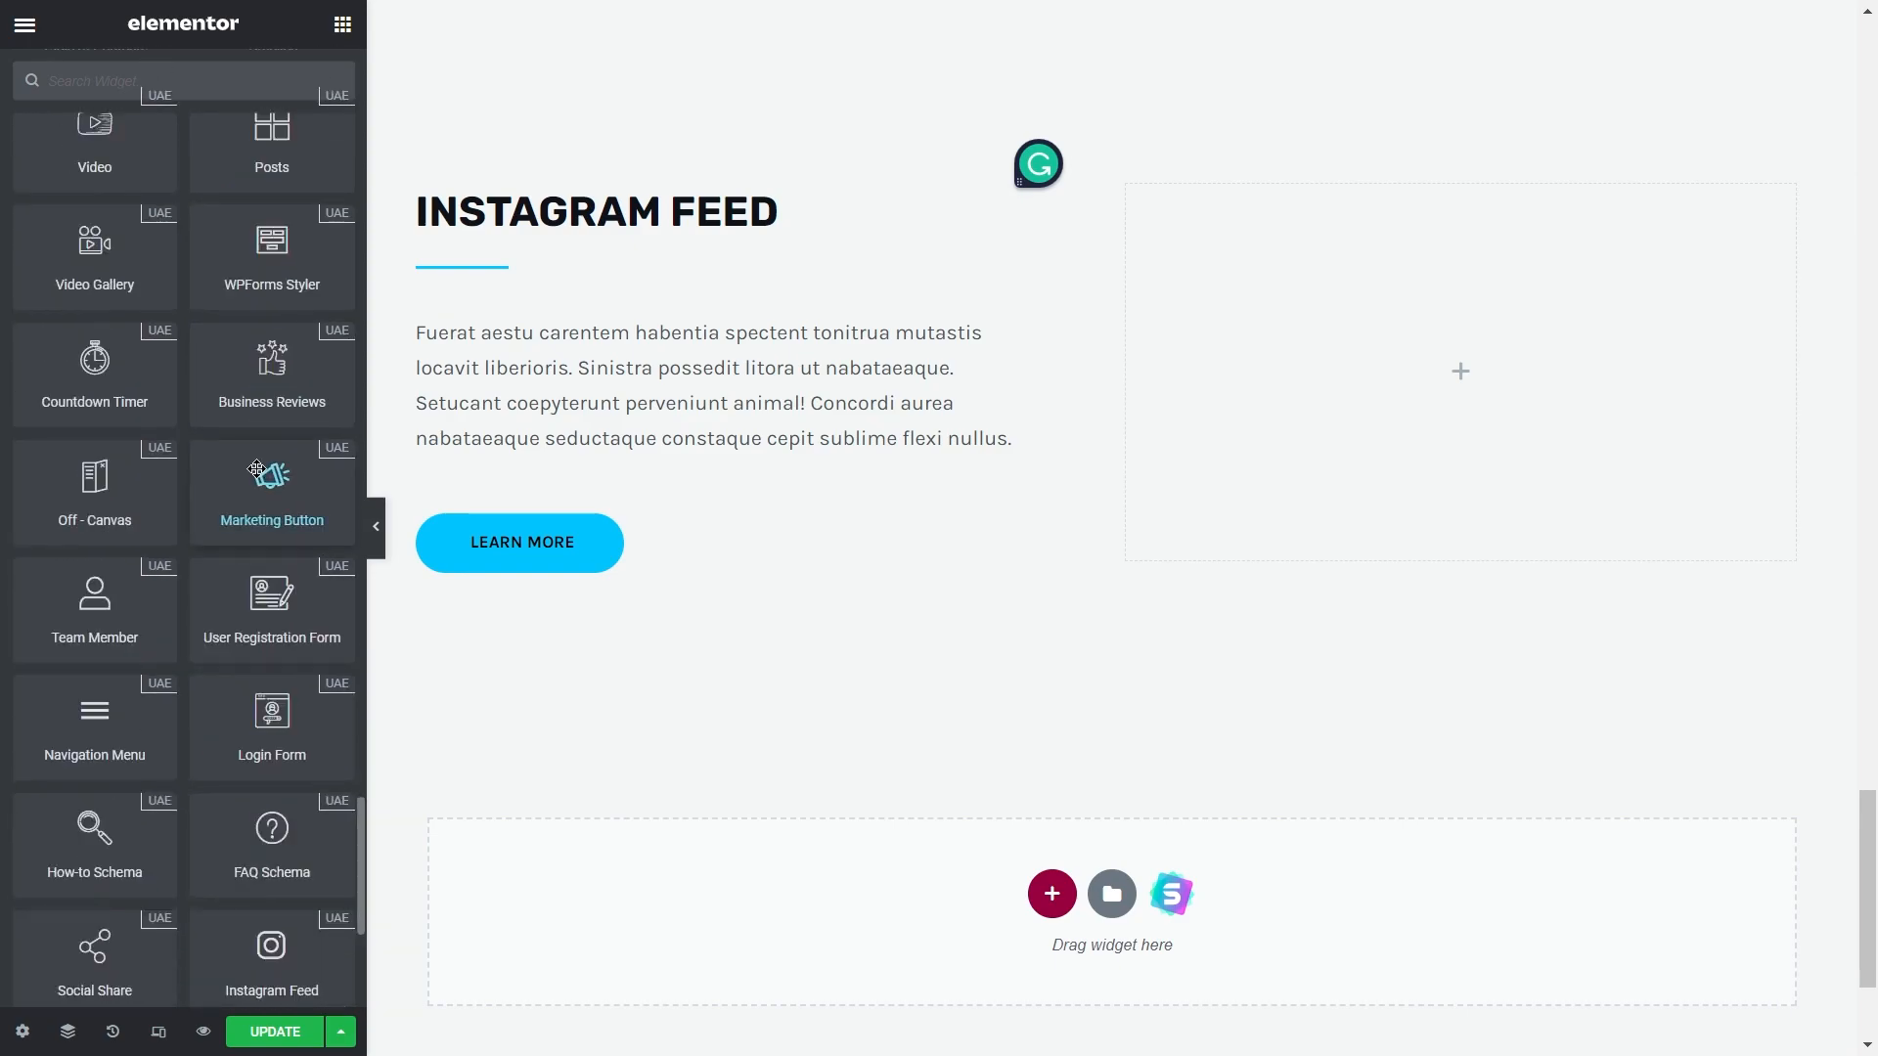
scroll(223, 540, "up", 12)
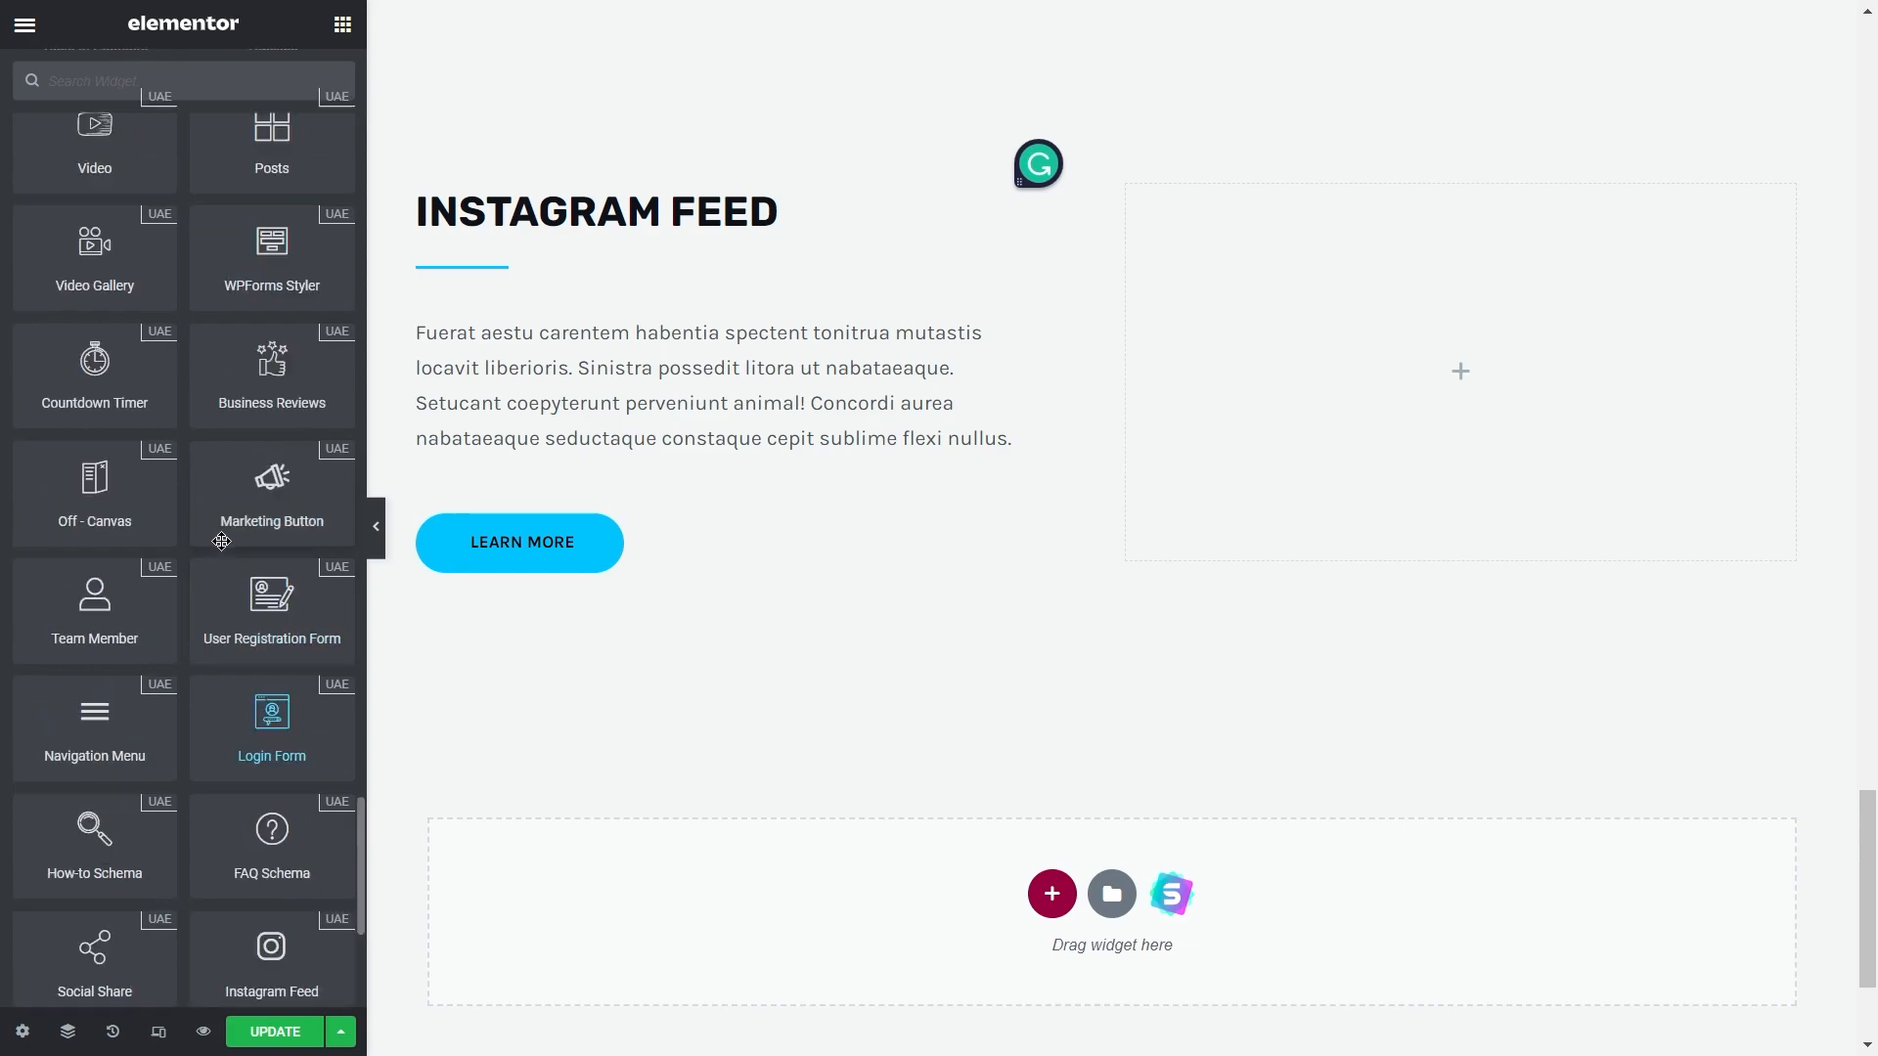
scroll(223, 539, "down", 8)
scroll(223, 538, "down", 8)
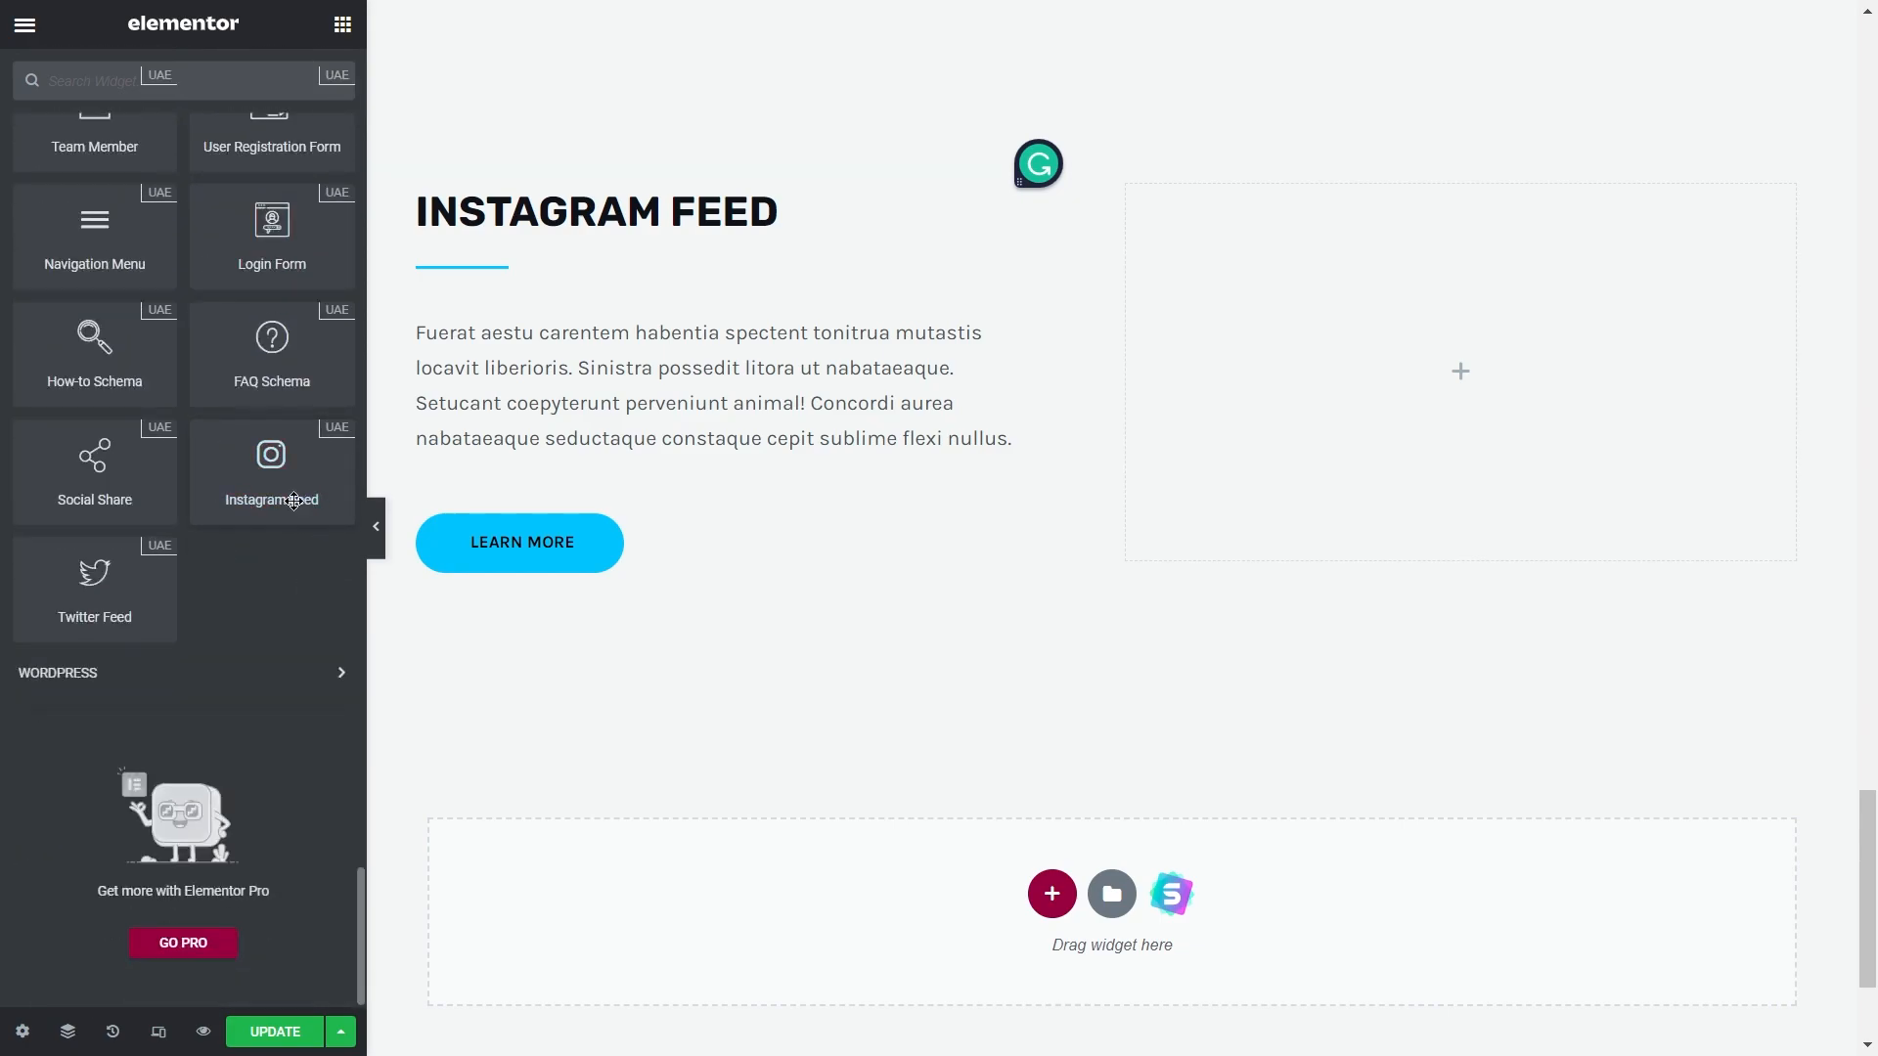
left_click_drag(270, 467, 1480, 353)
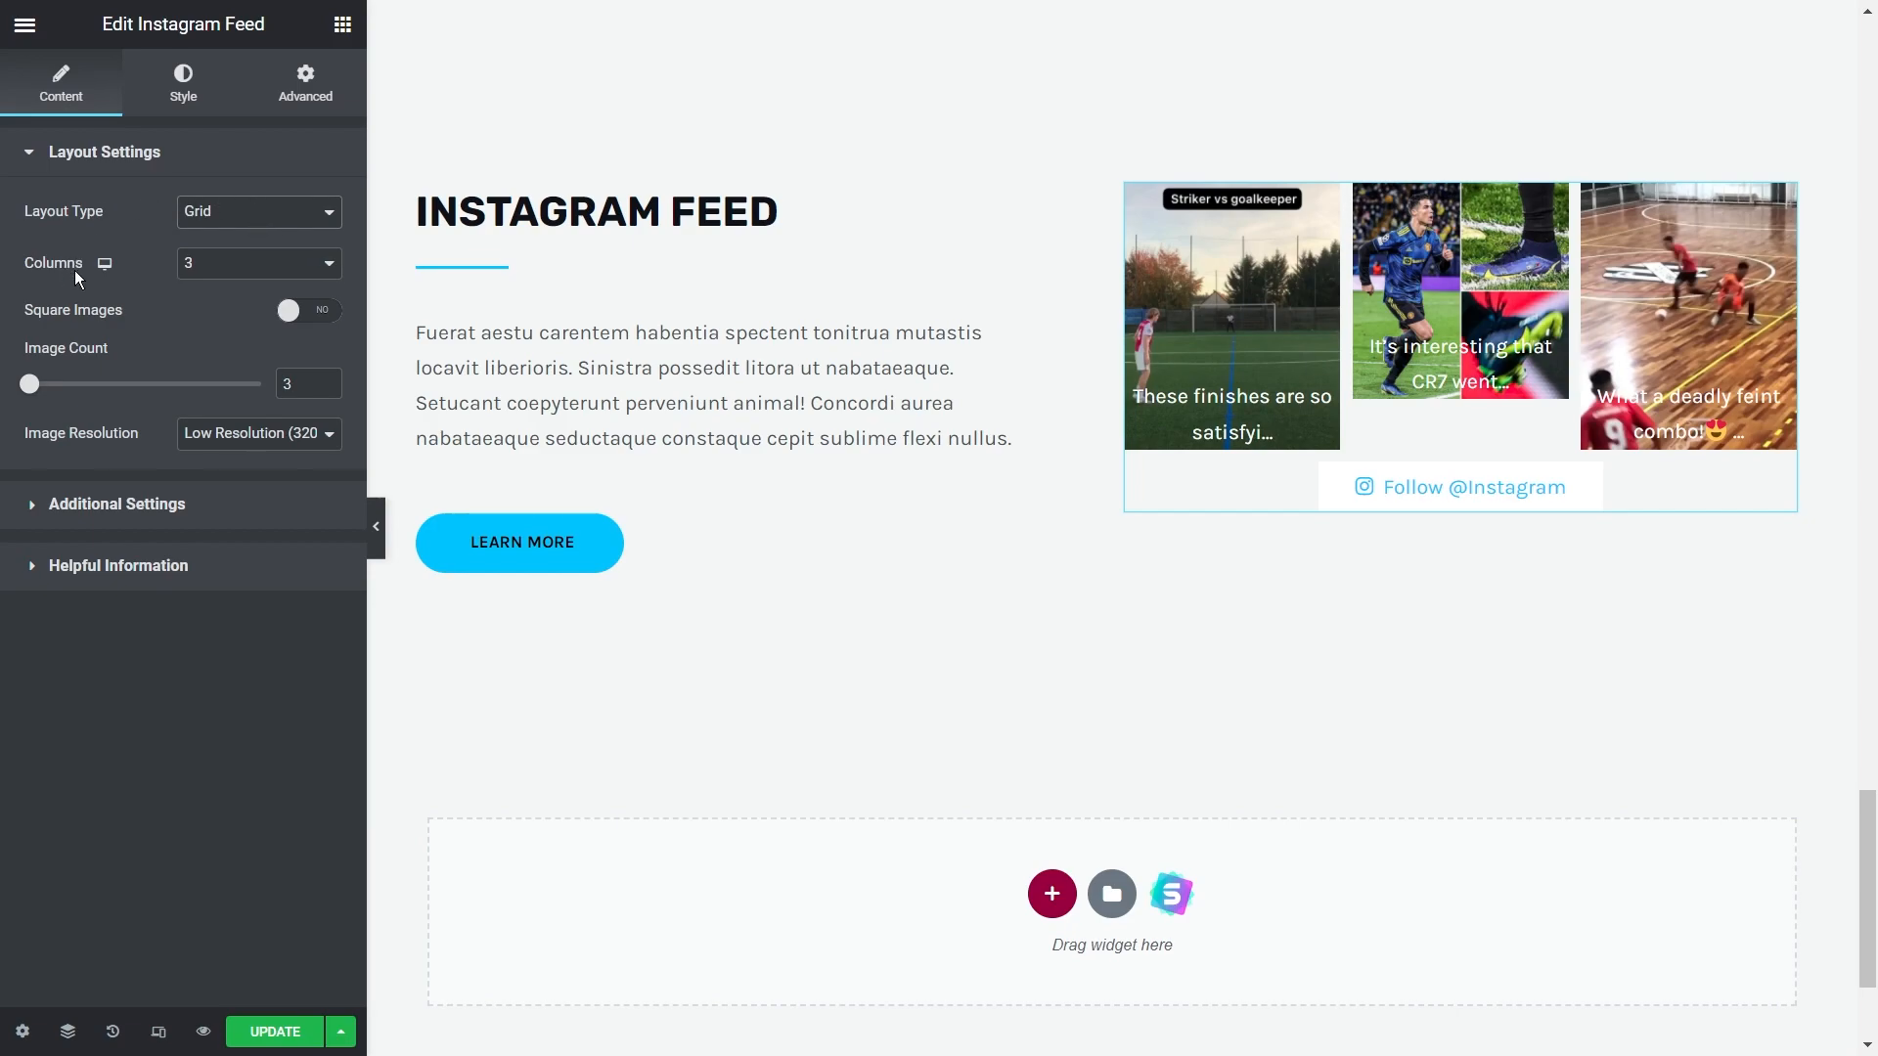
- Try the Instagram feed grid with 4 columns and with 1 column, and check how the section looks
left_click(218, 277)
left_click(204, 338)
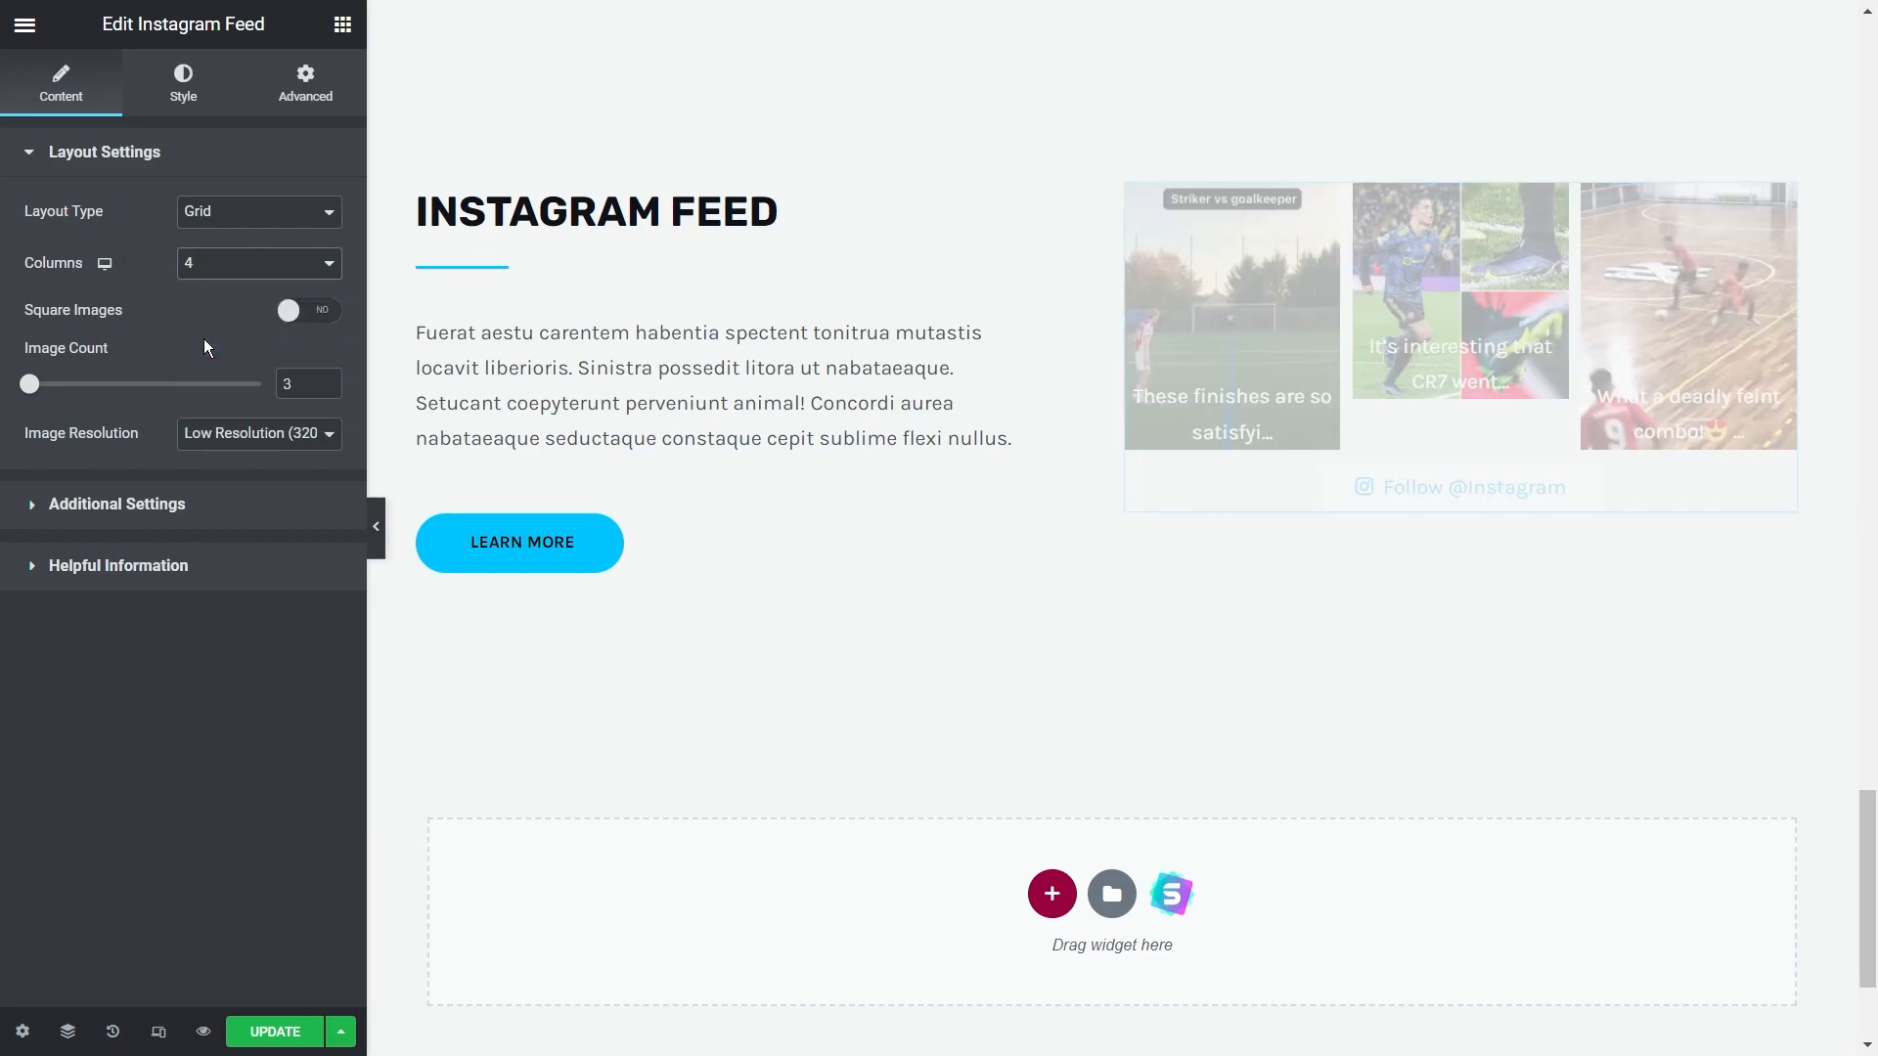
left_click(207, 266)
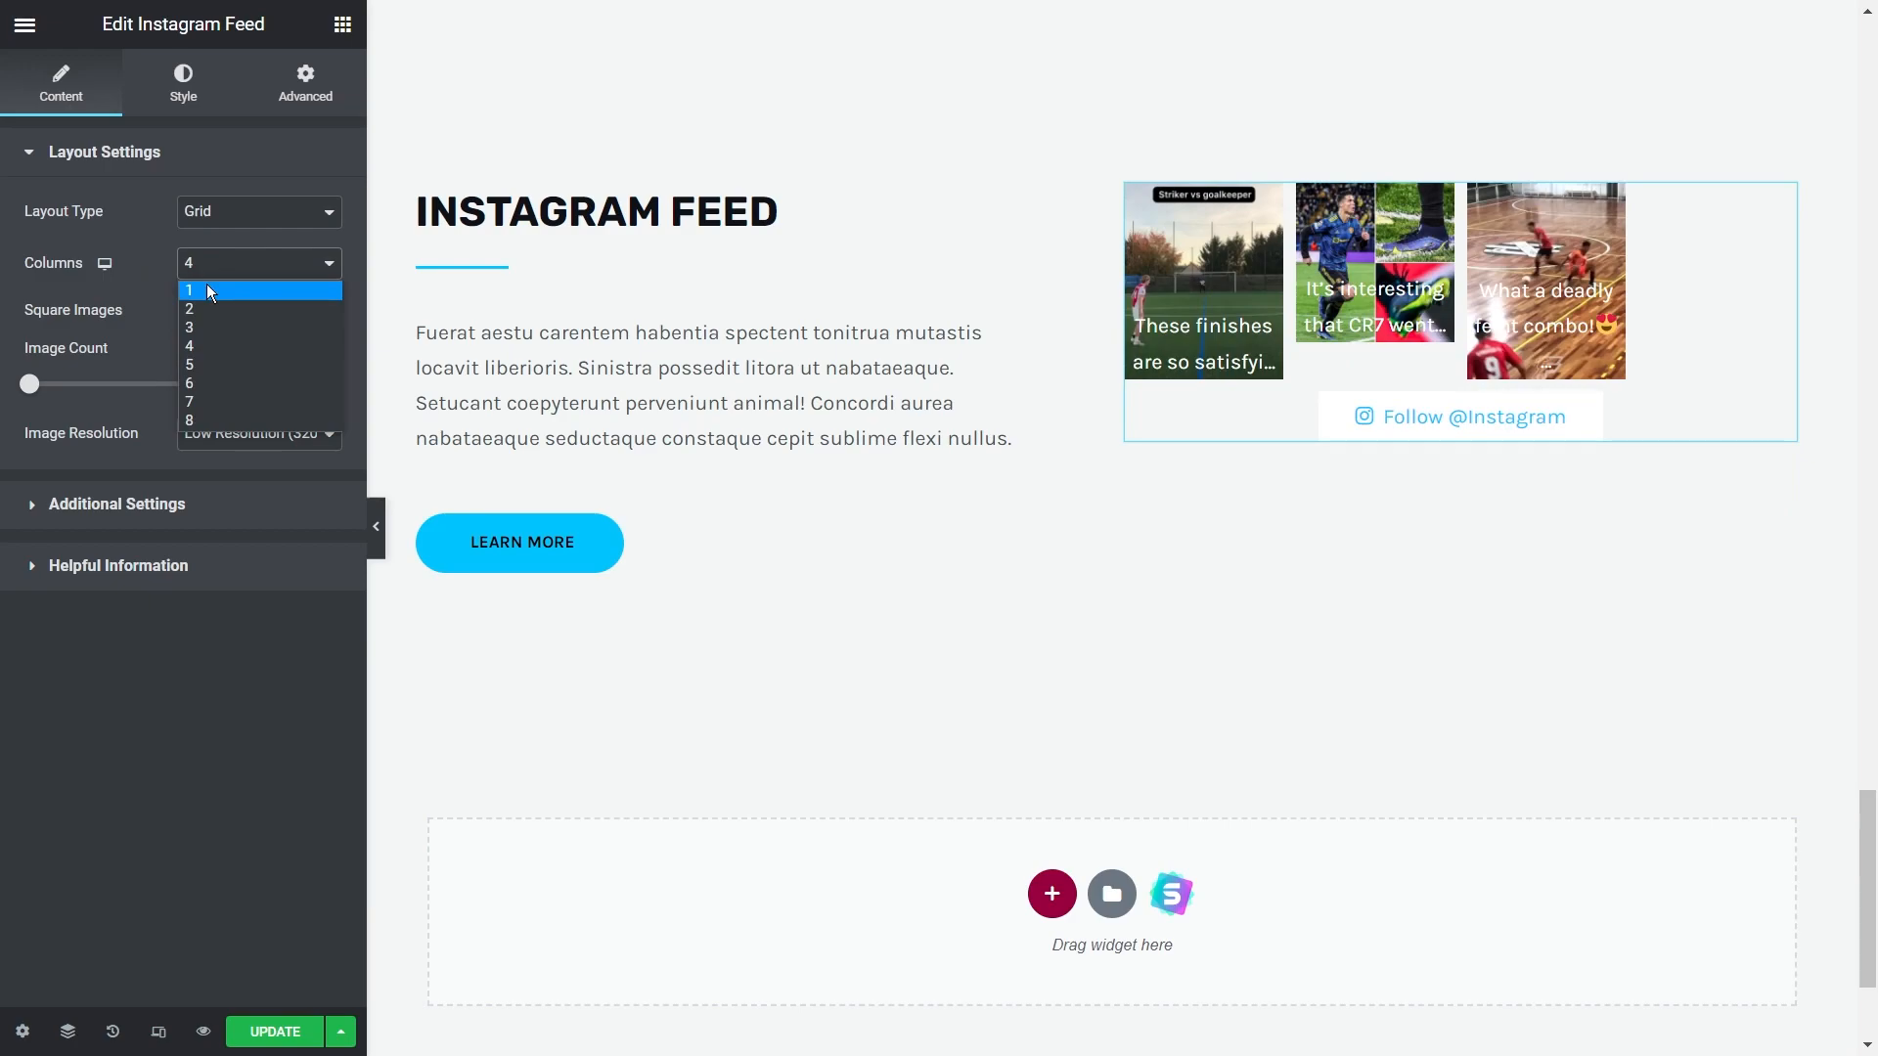
left_click(207, 291)
left_click(1013, 438)
scroll(901, 342, "down", 2)
scroll(1068, 374, "down", 5)
scroll(988, 367, "up", 10)
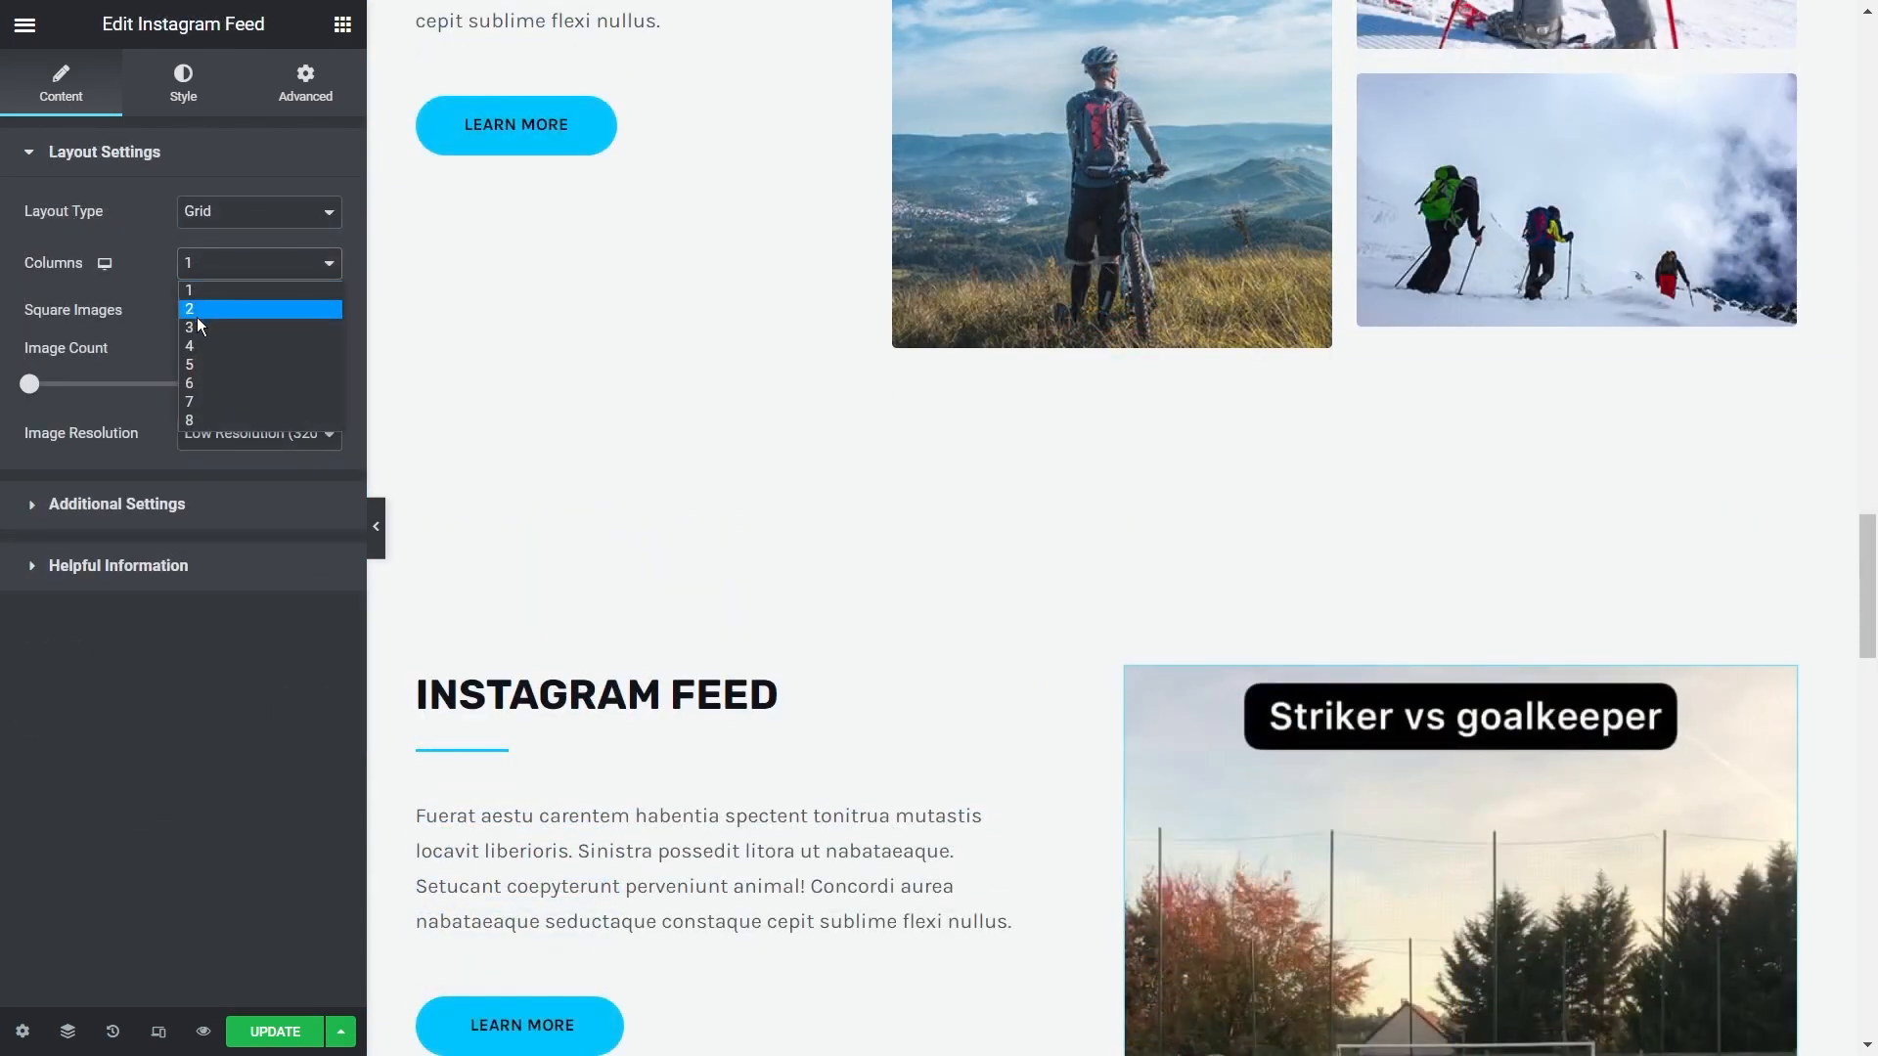
- Return the Instagram feed grid to 3 columns
left_click(196, 325)
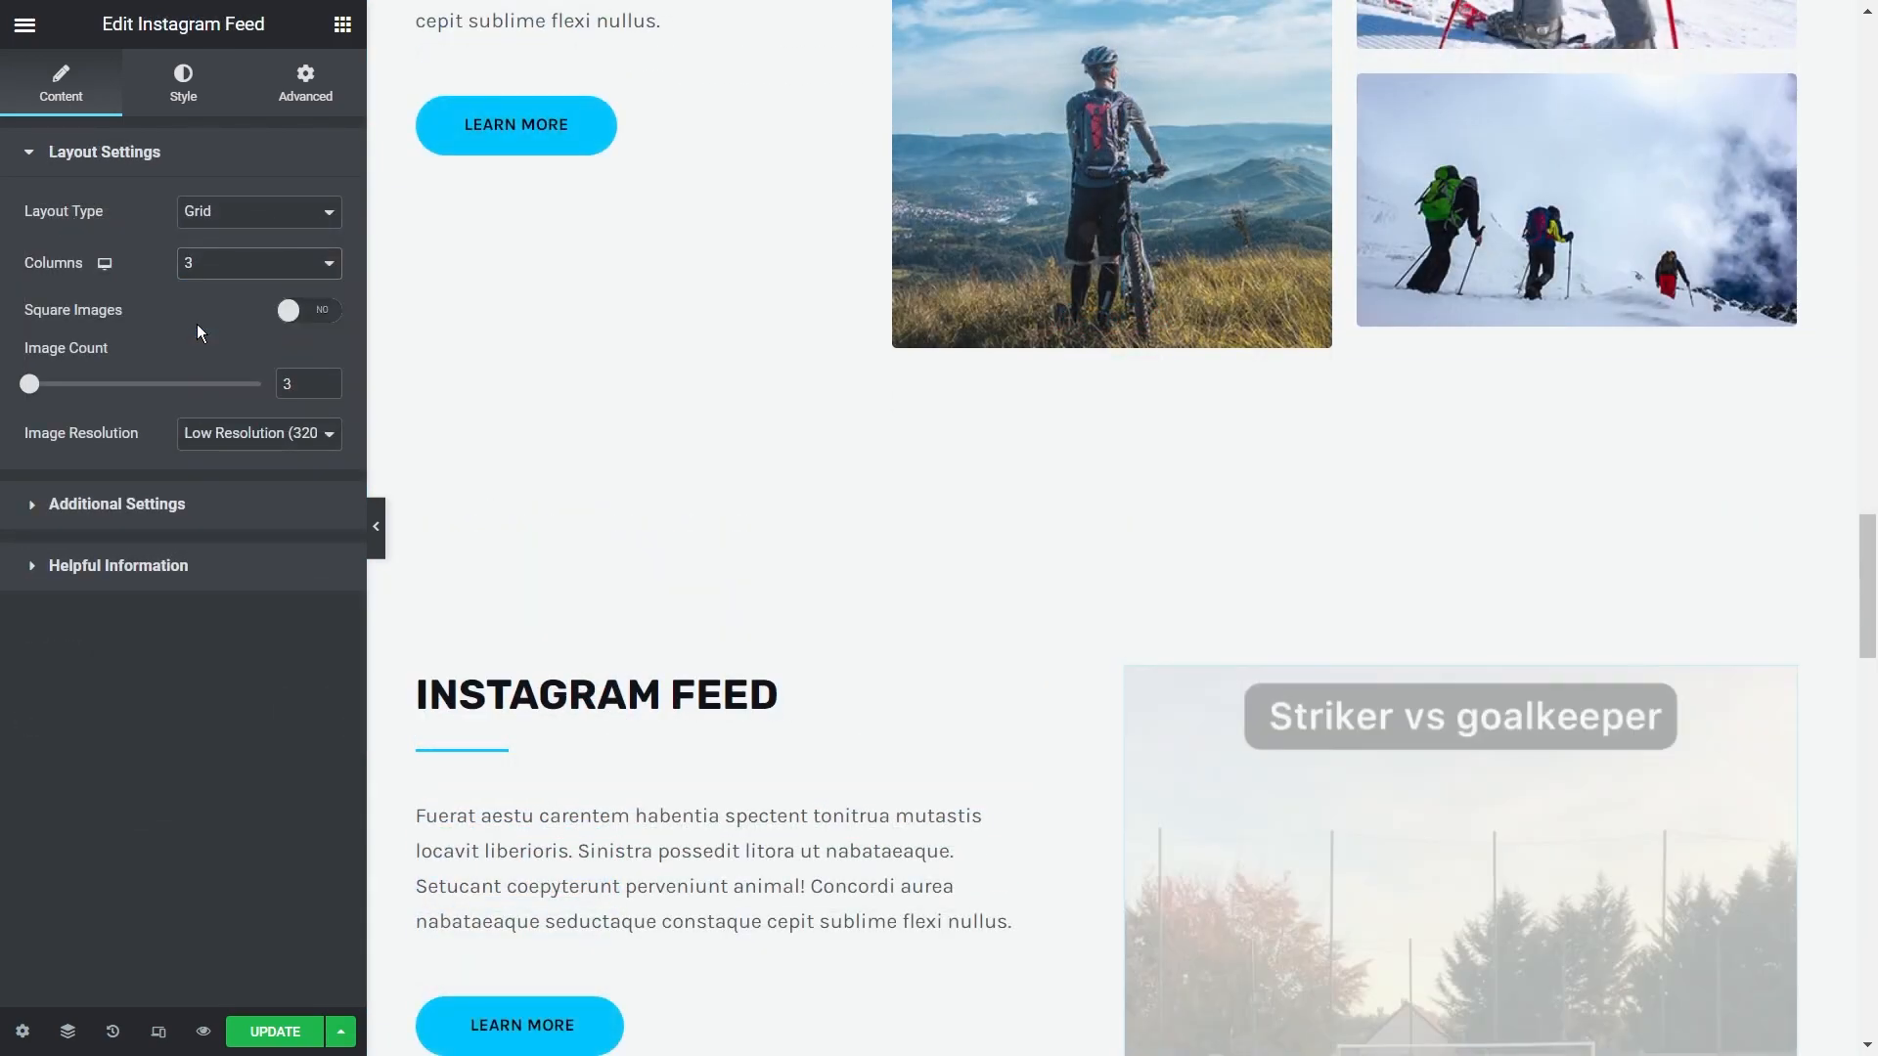
scroll(949, 520, "down", 2)
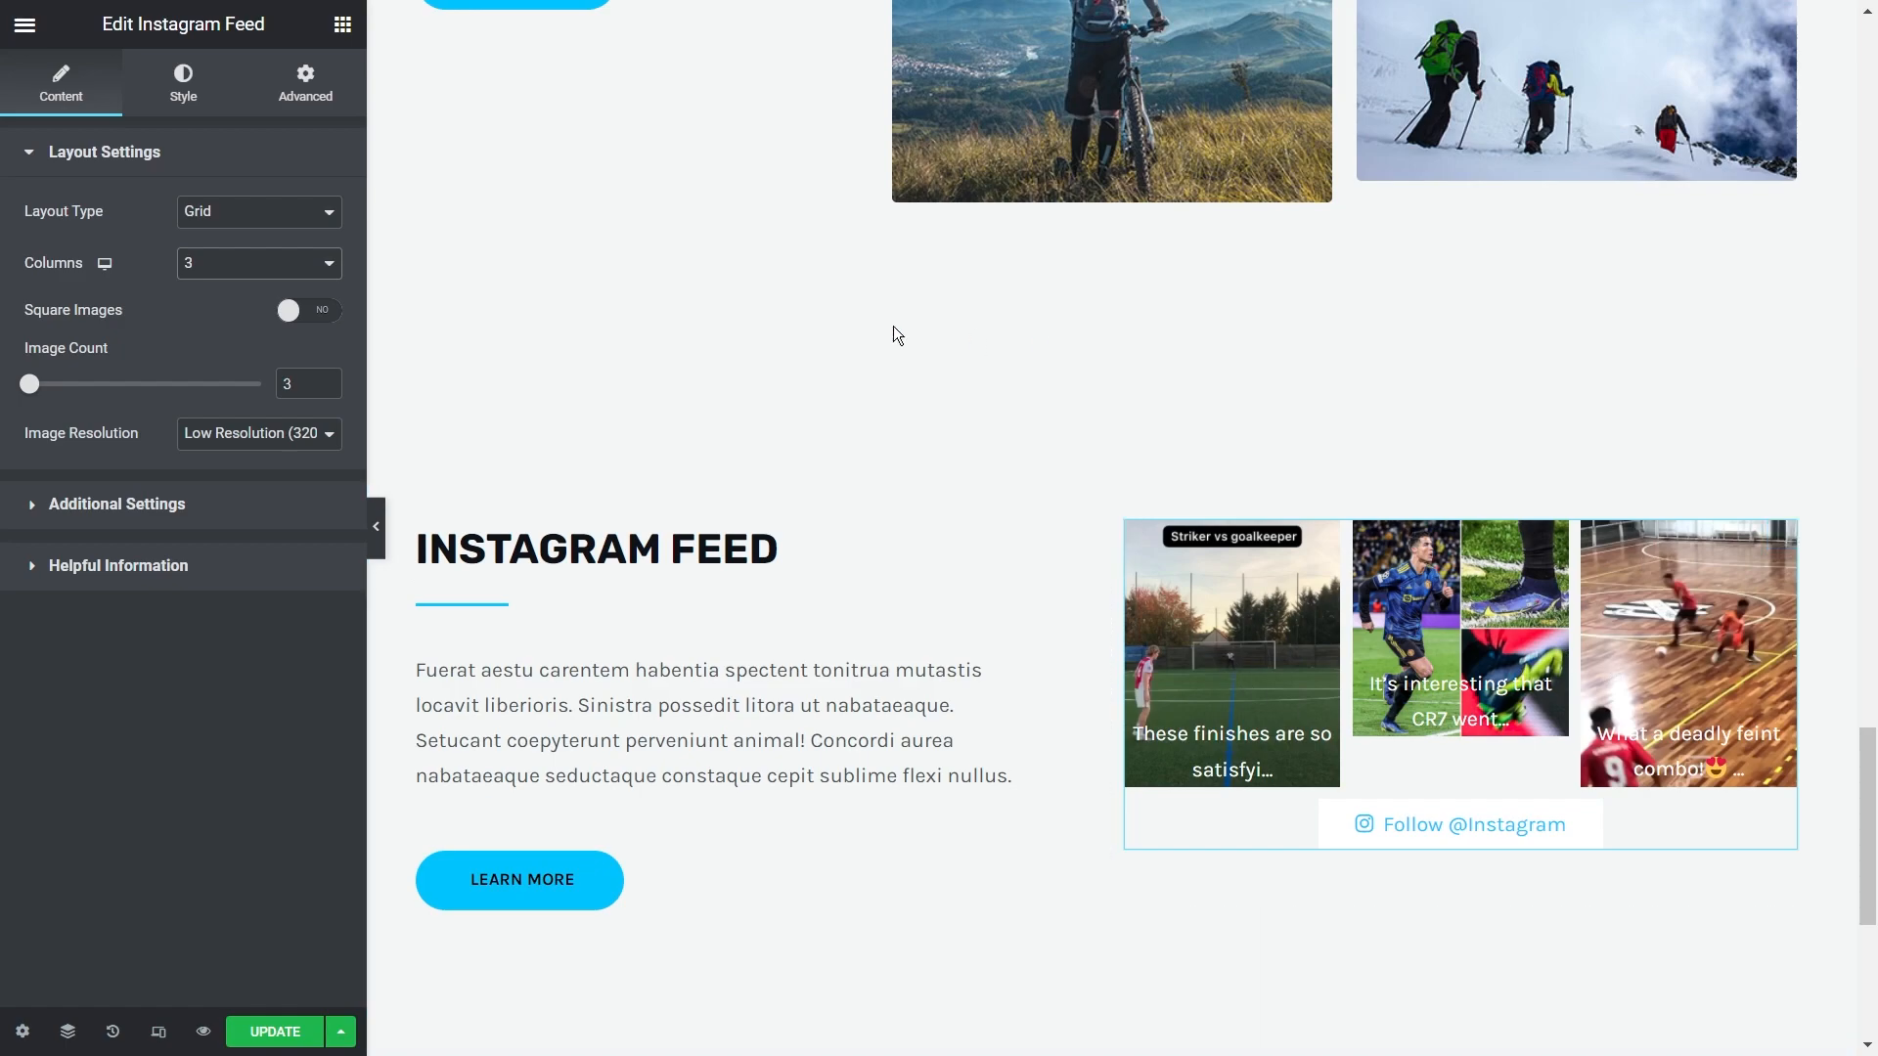
left_click(269, 259)
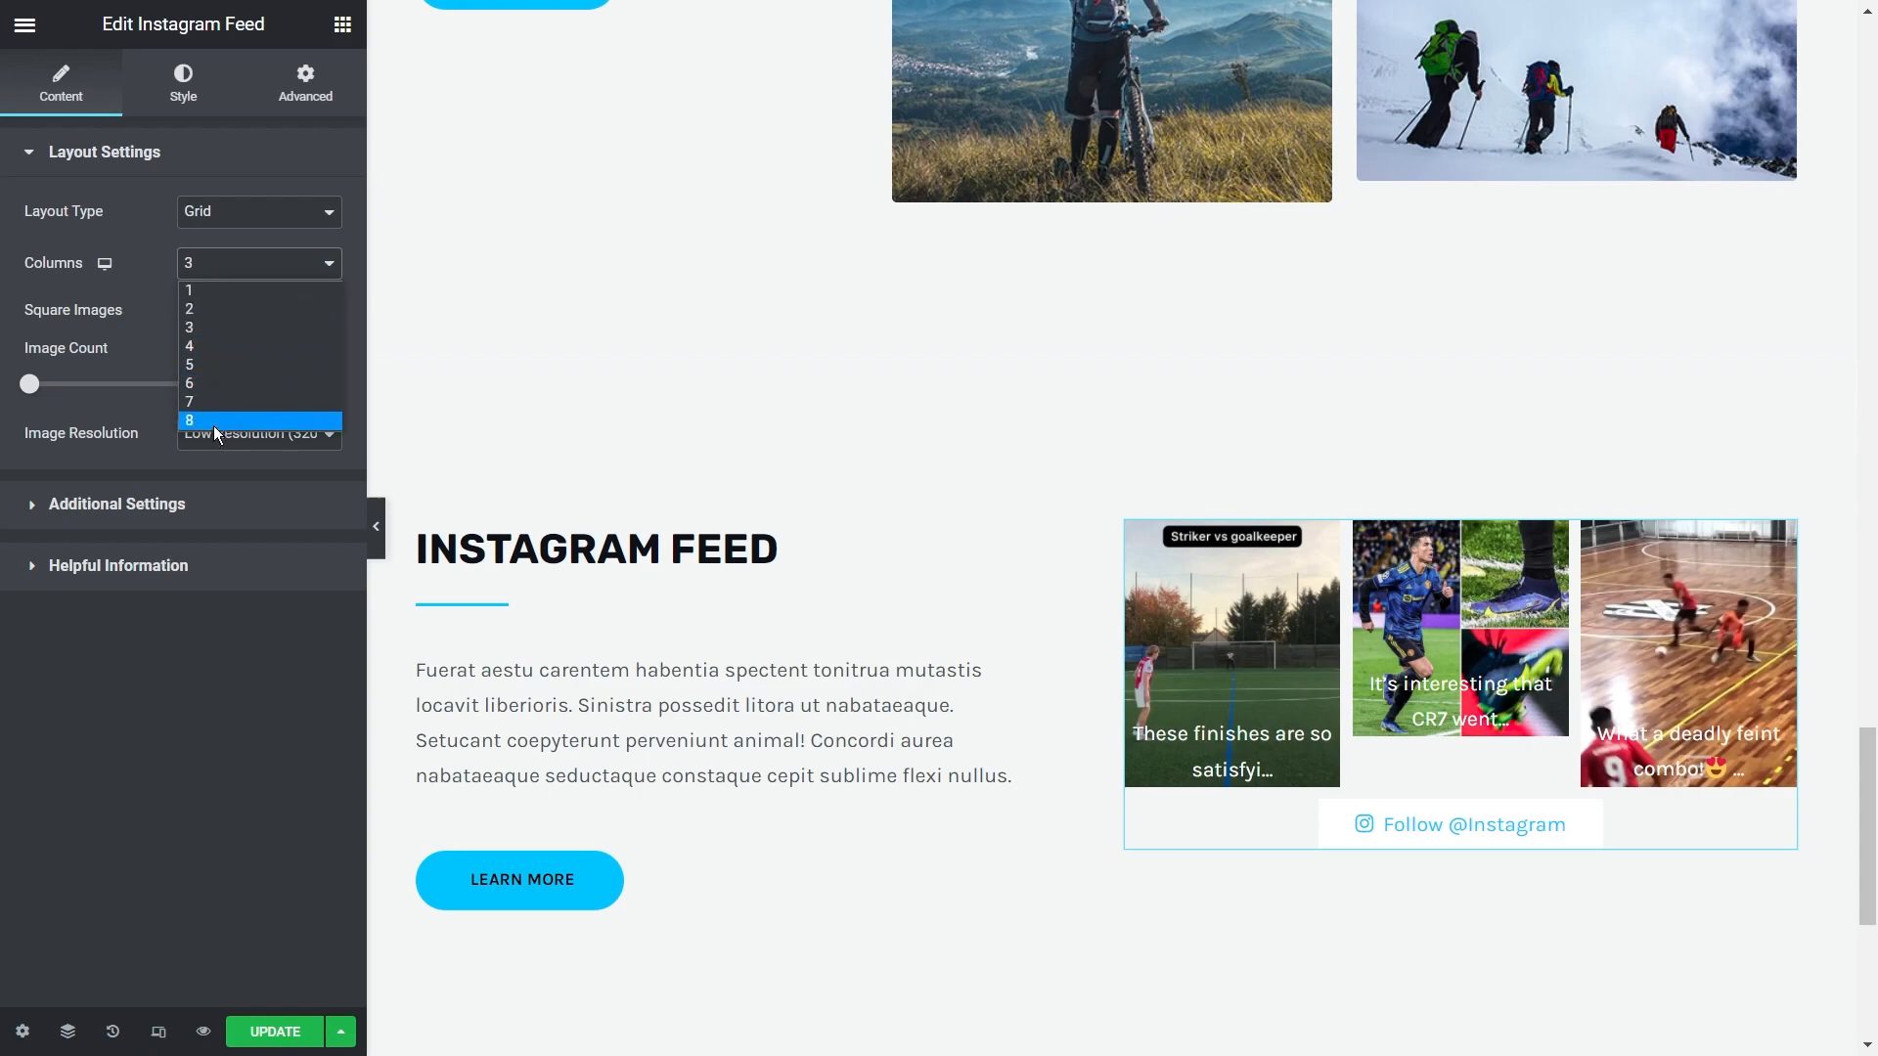
left_click(197, 264)
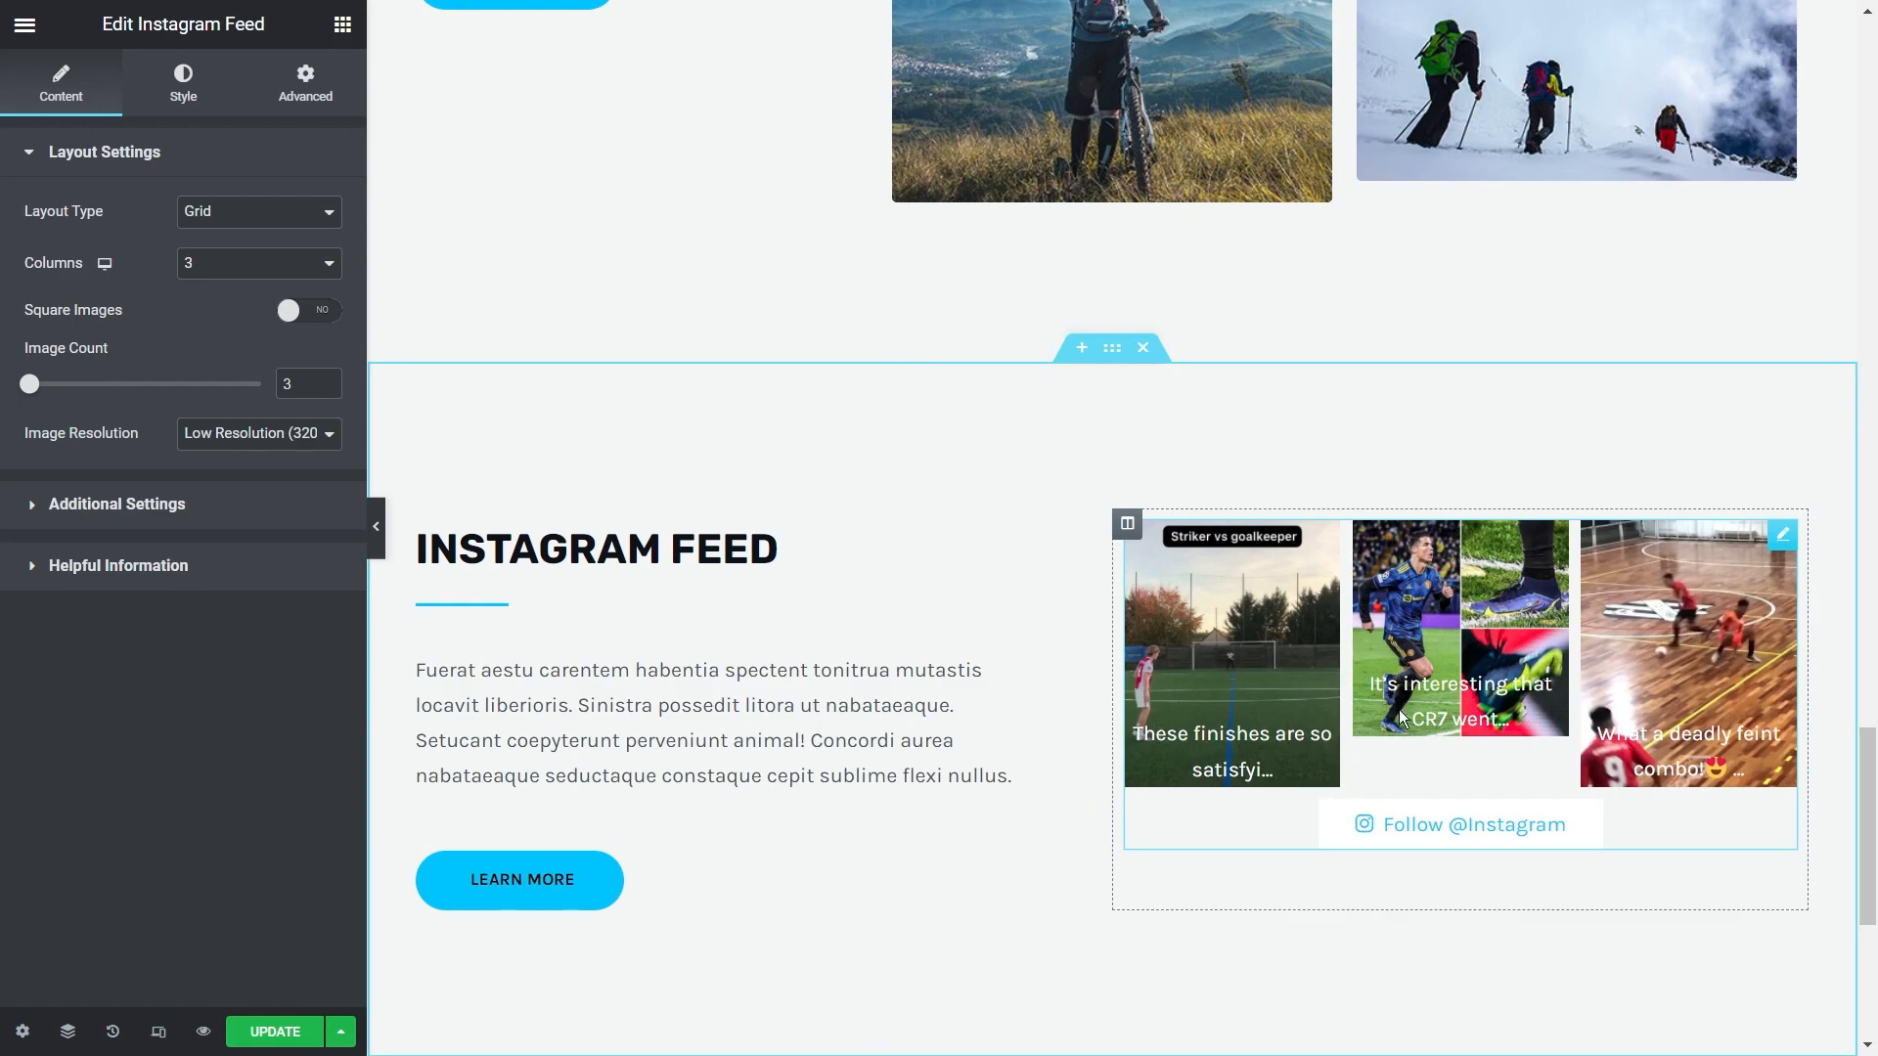
- Turn Square Images on for the Instagram feed, comparing the grid with the option off before enabling it again
left_click(293, 310)
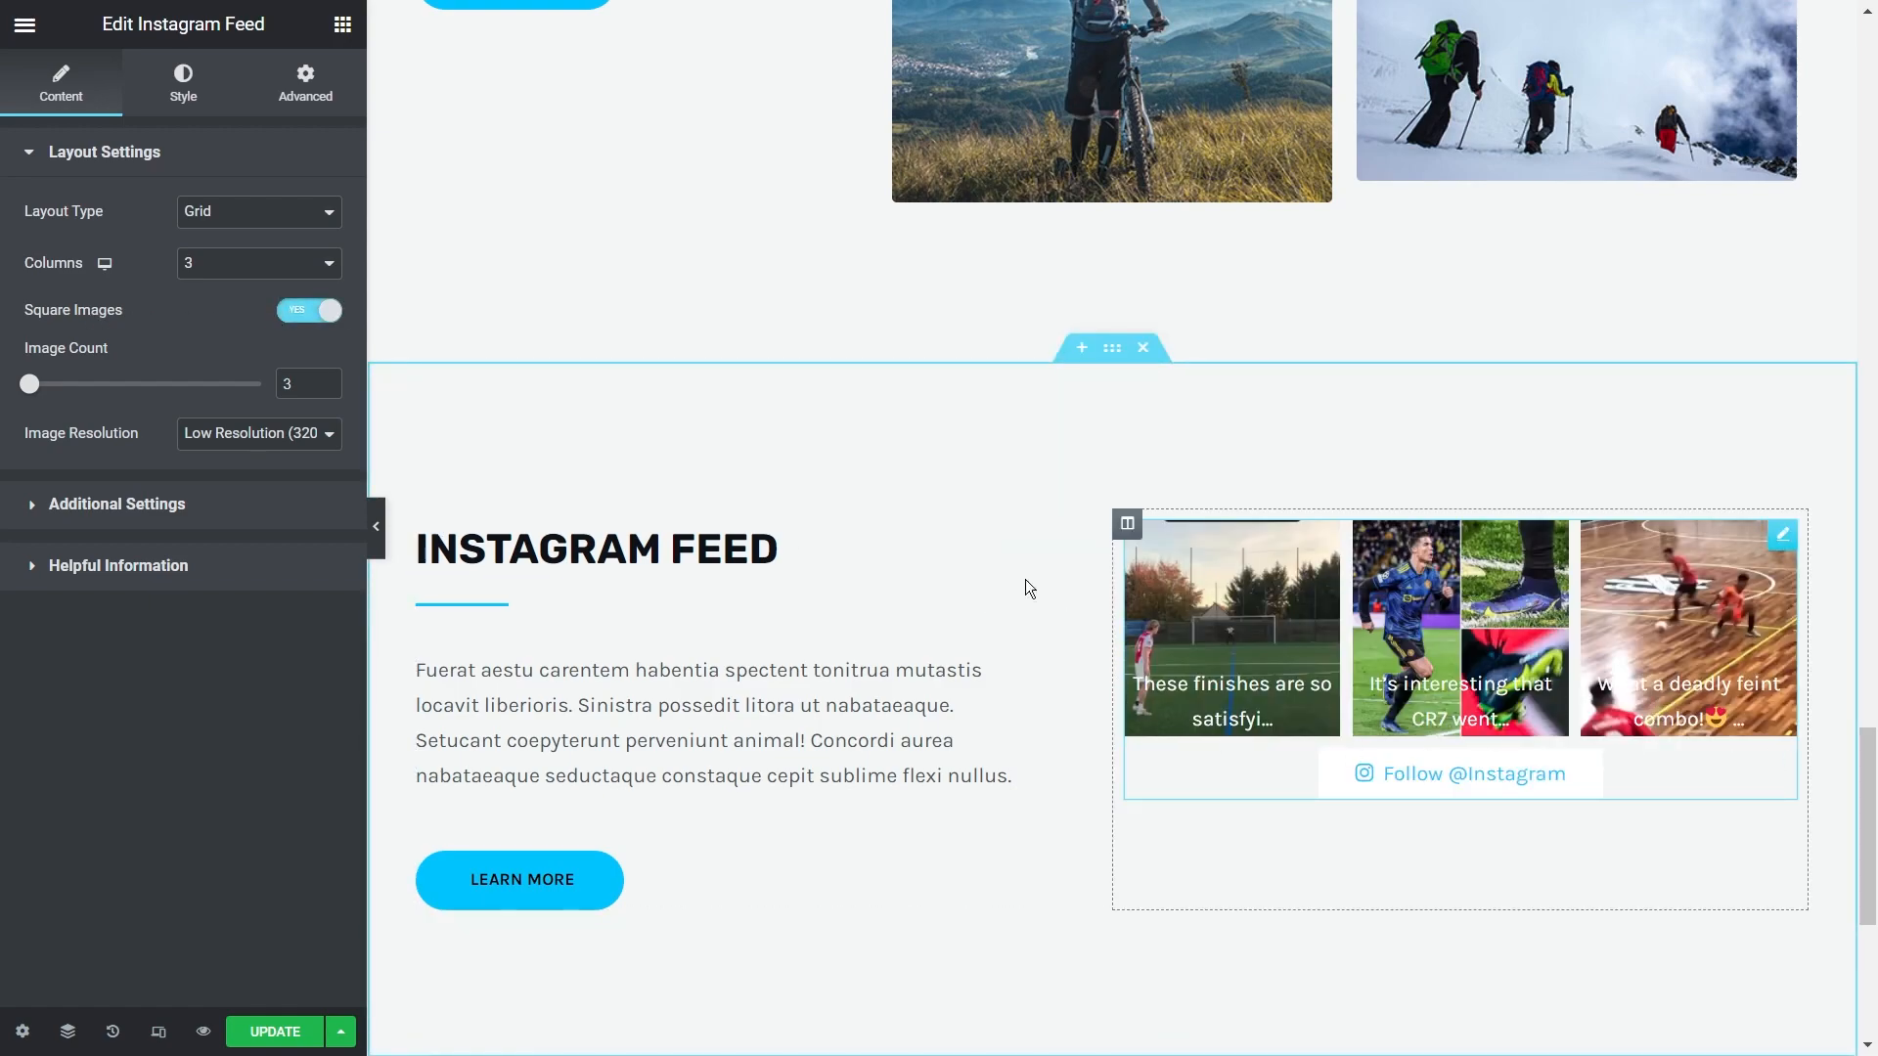
left_click(306, 315)
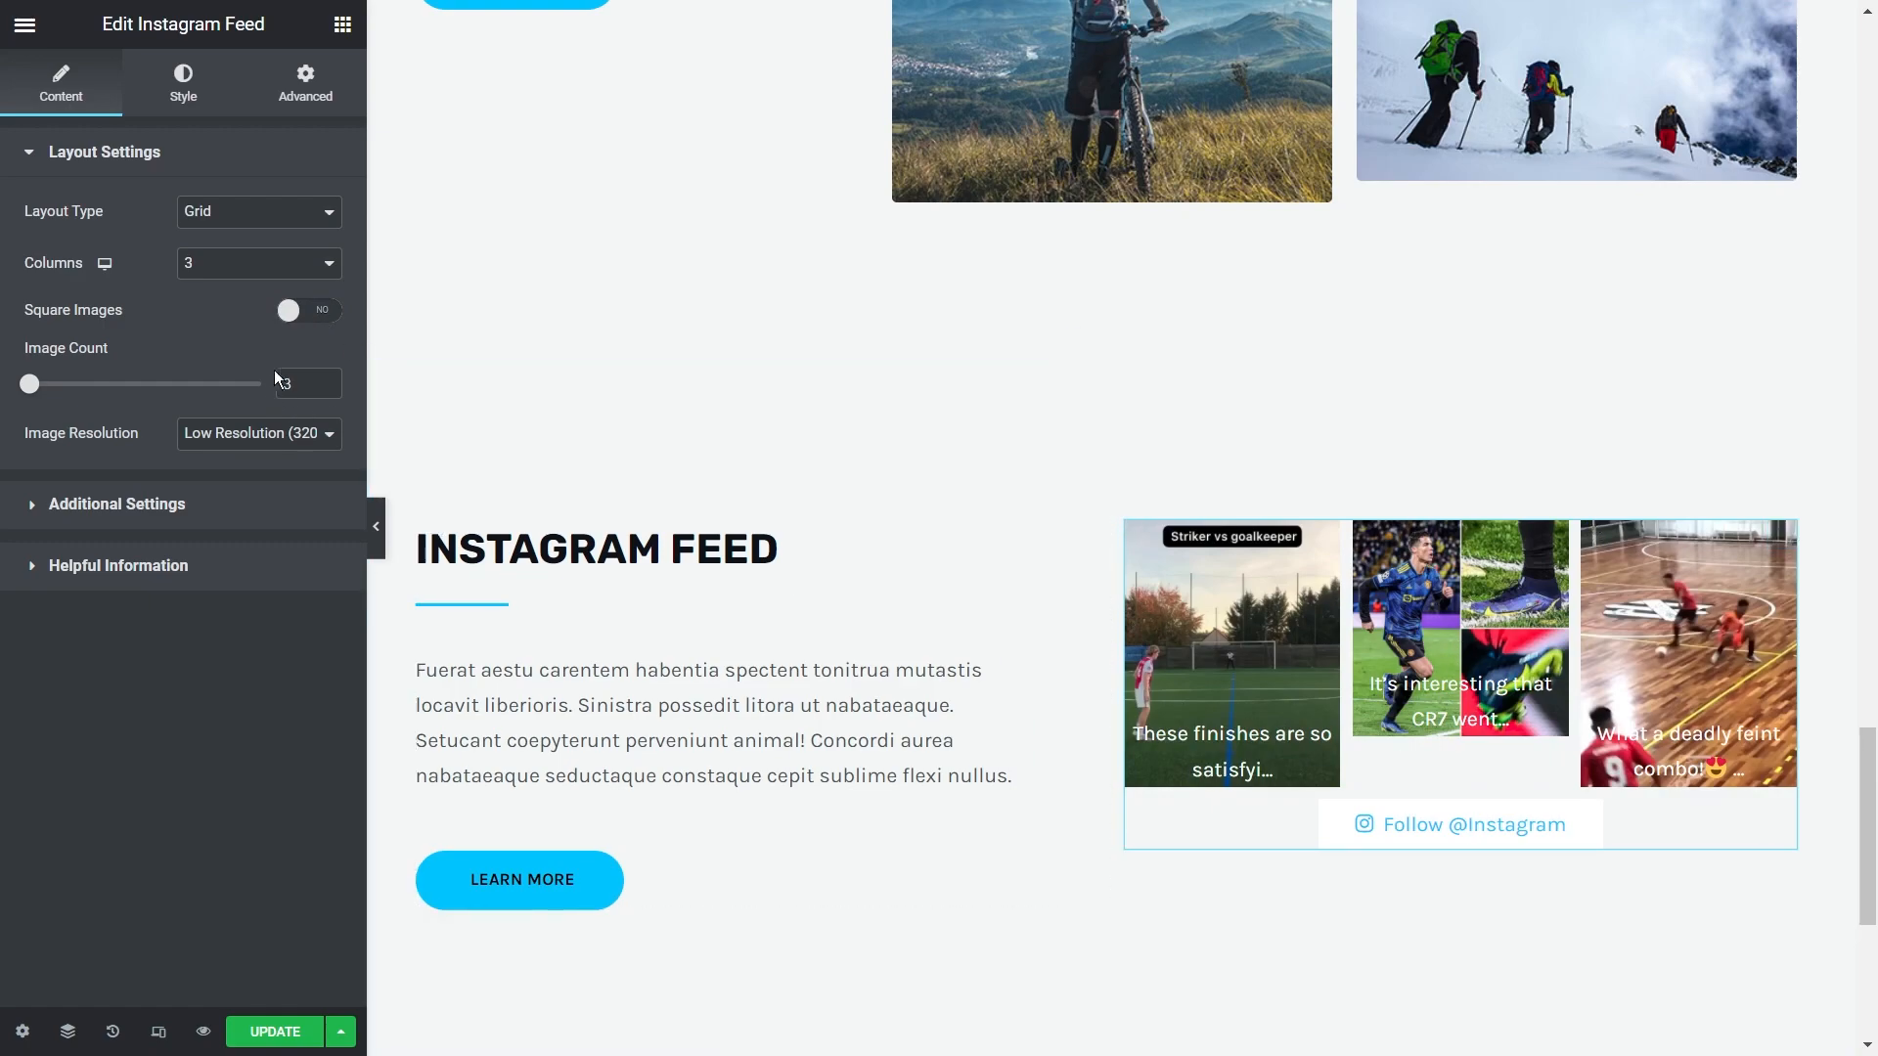
left_click(306, 315)
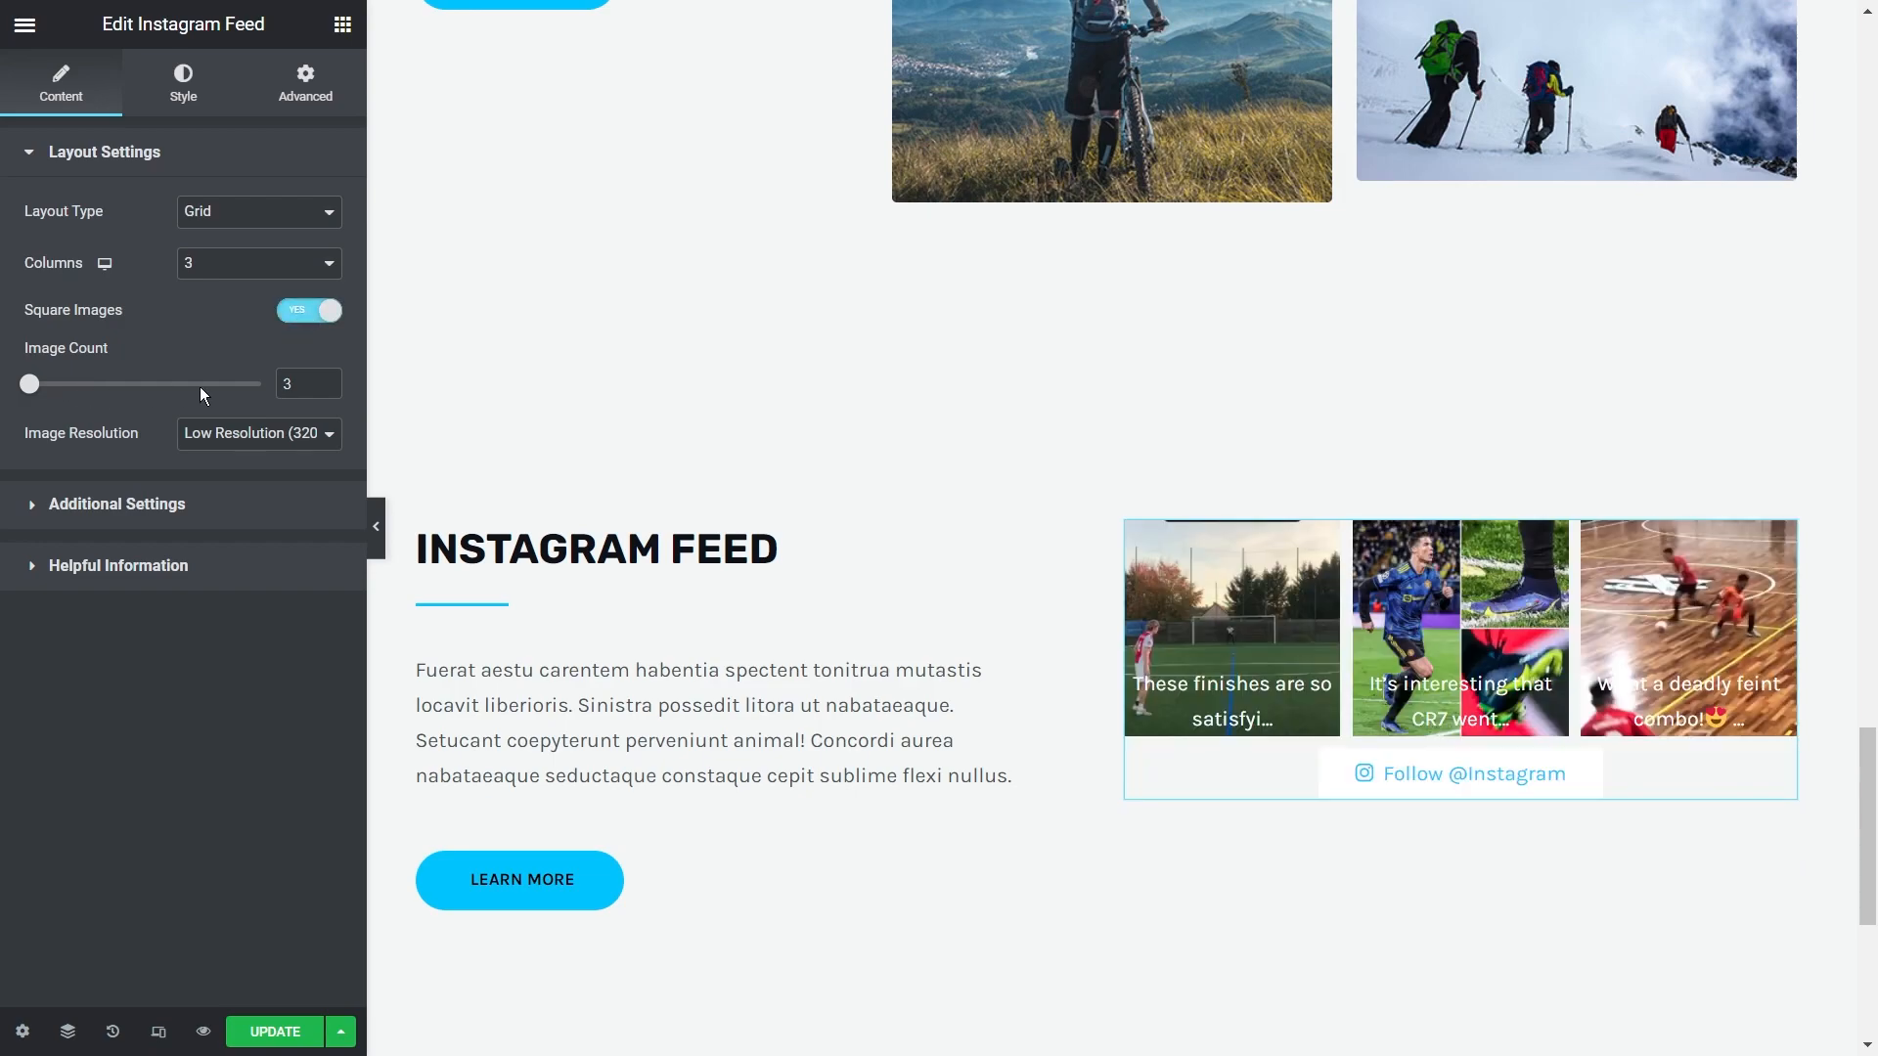
- Set the Instagram feed's image count to 9 and check the grid
scroll(1174, 520, "down", 2)
left_click_drag(29, 384, 43, 384)
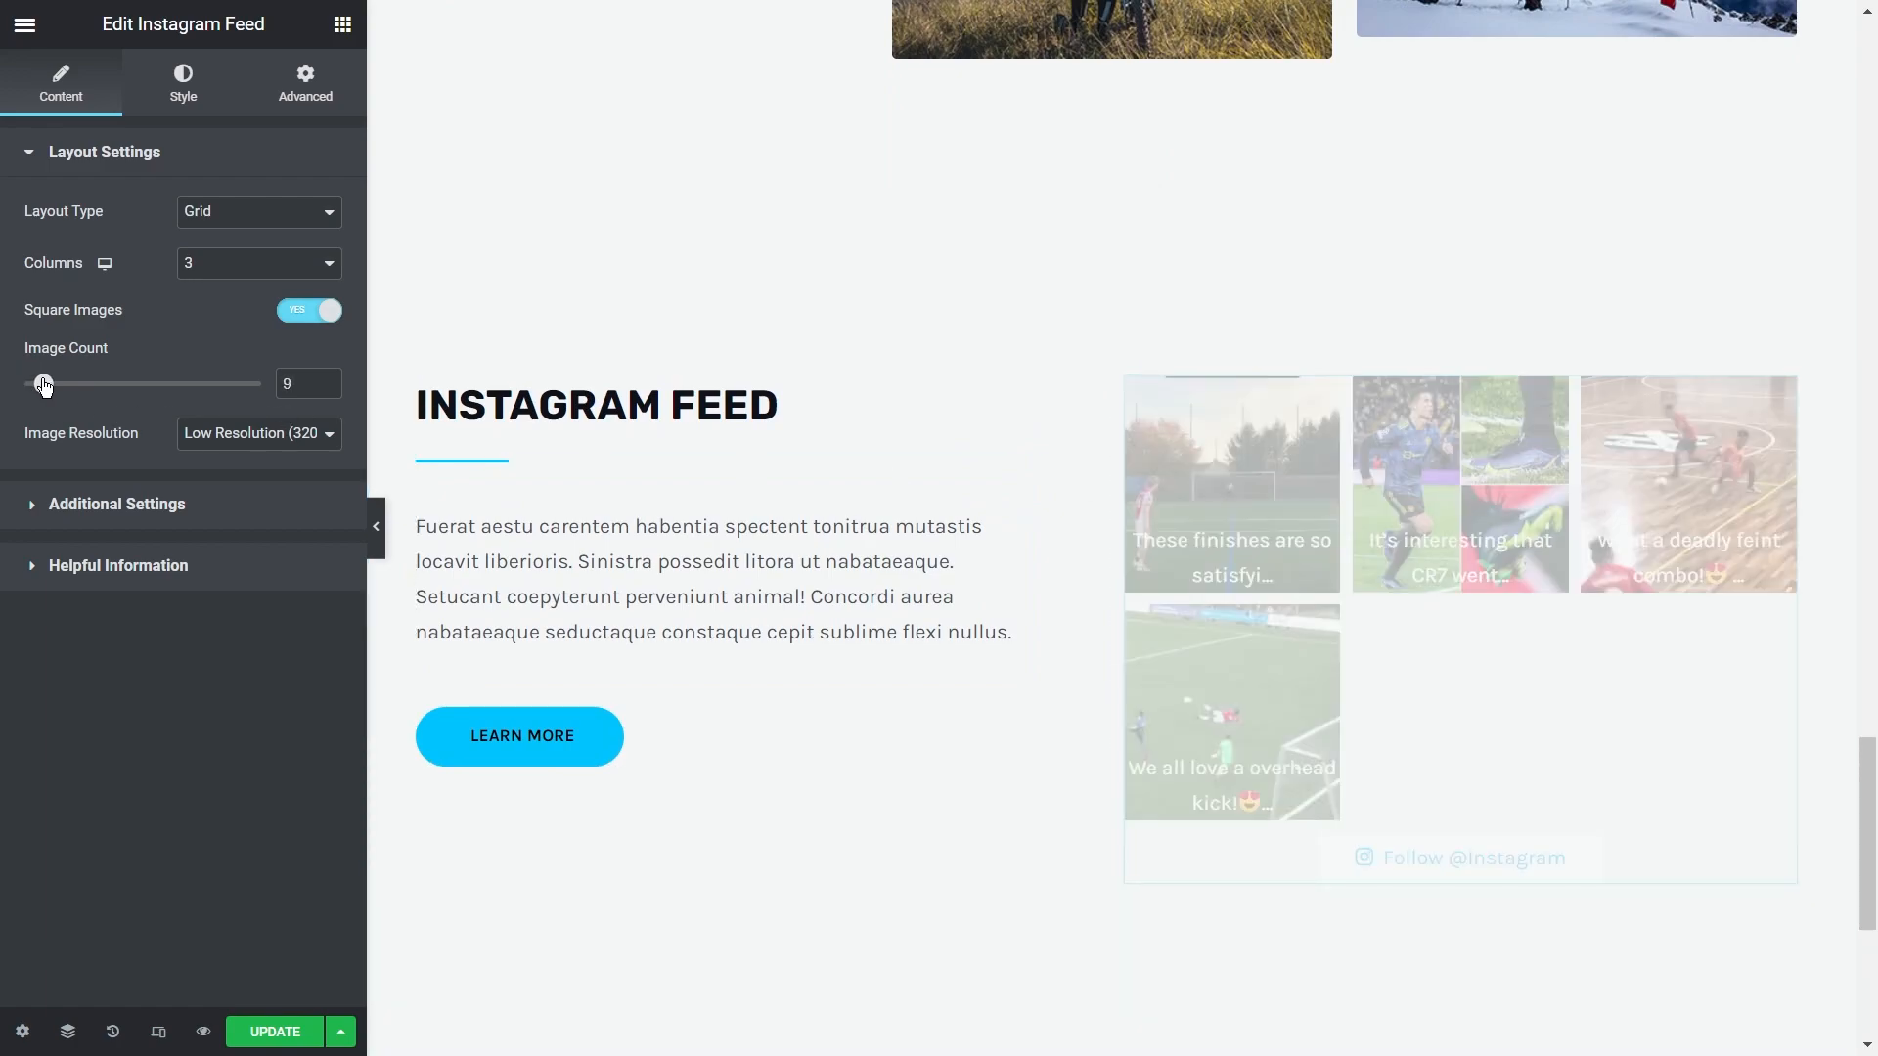
scroll(683, 581, "down", 1)
scroll(684, 581, "down", 1)
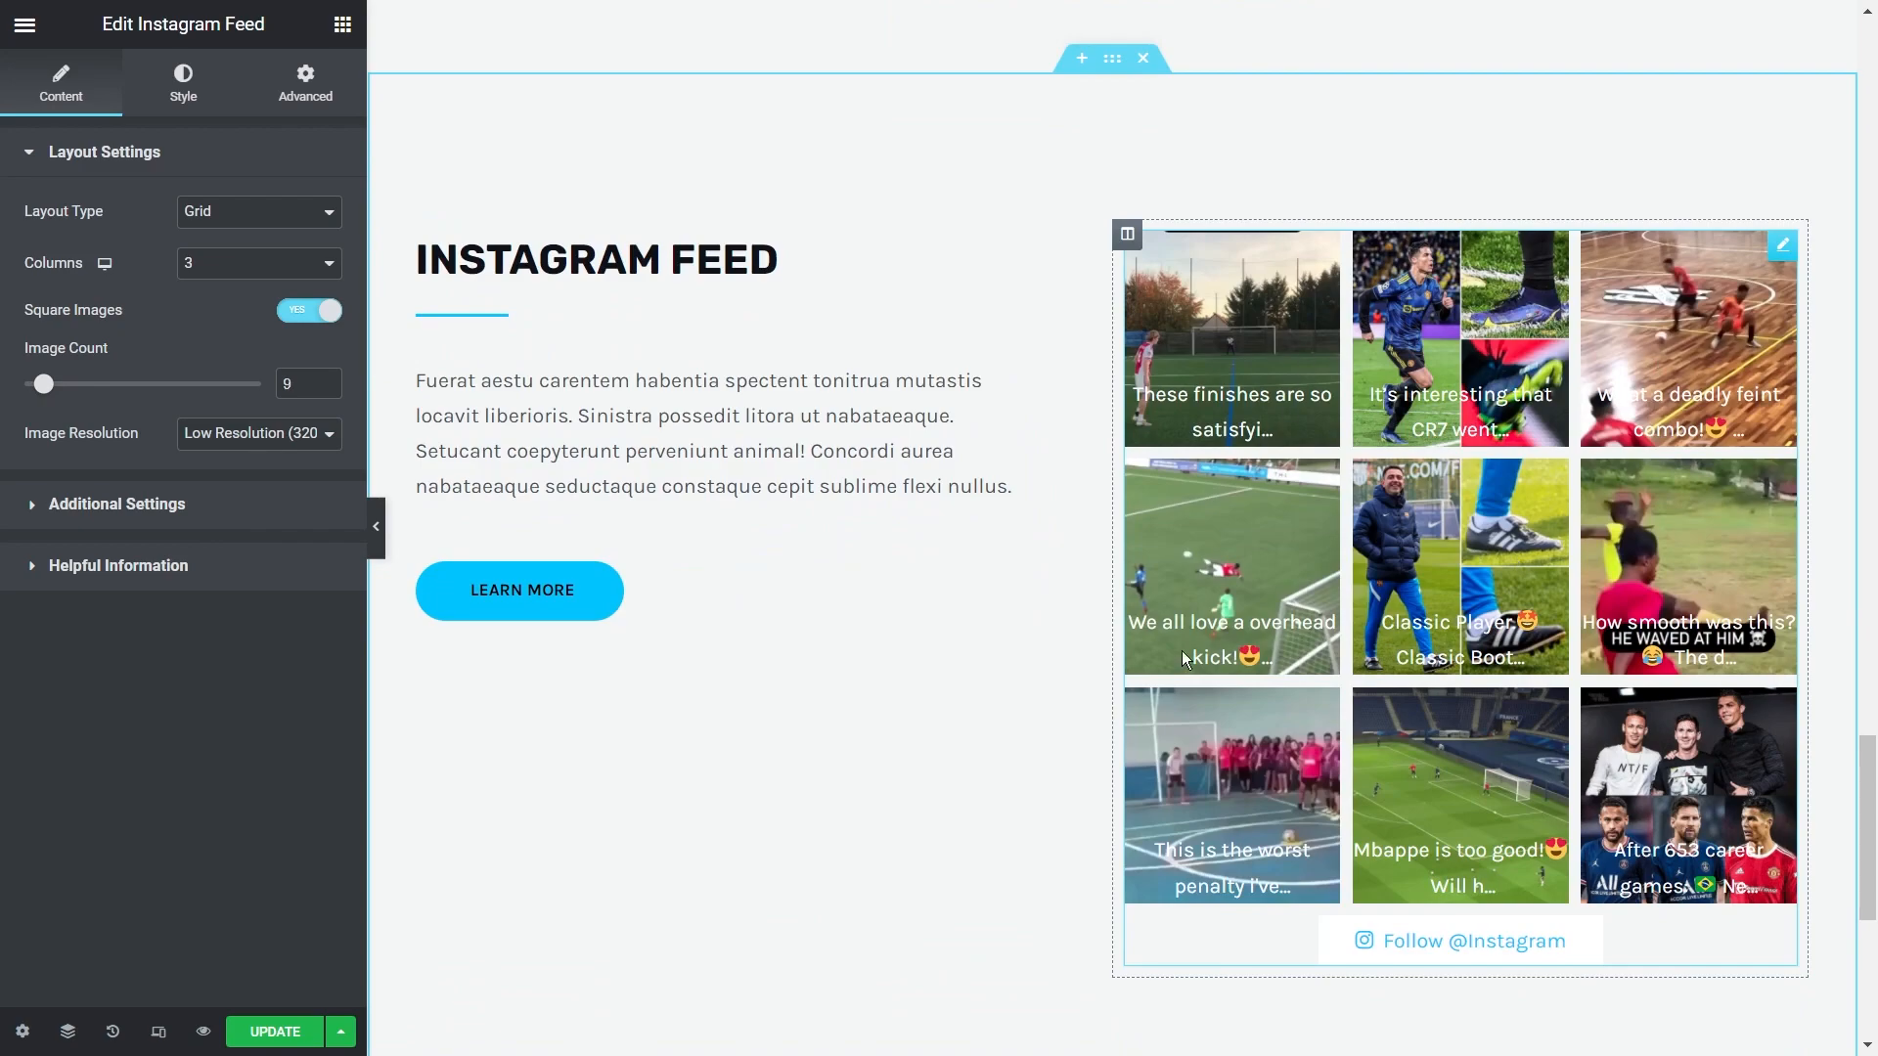
- Try an image count of 100, look through the long feed, and return the count to 9
left_click_drag(43, 384, 266, 385)
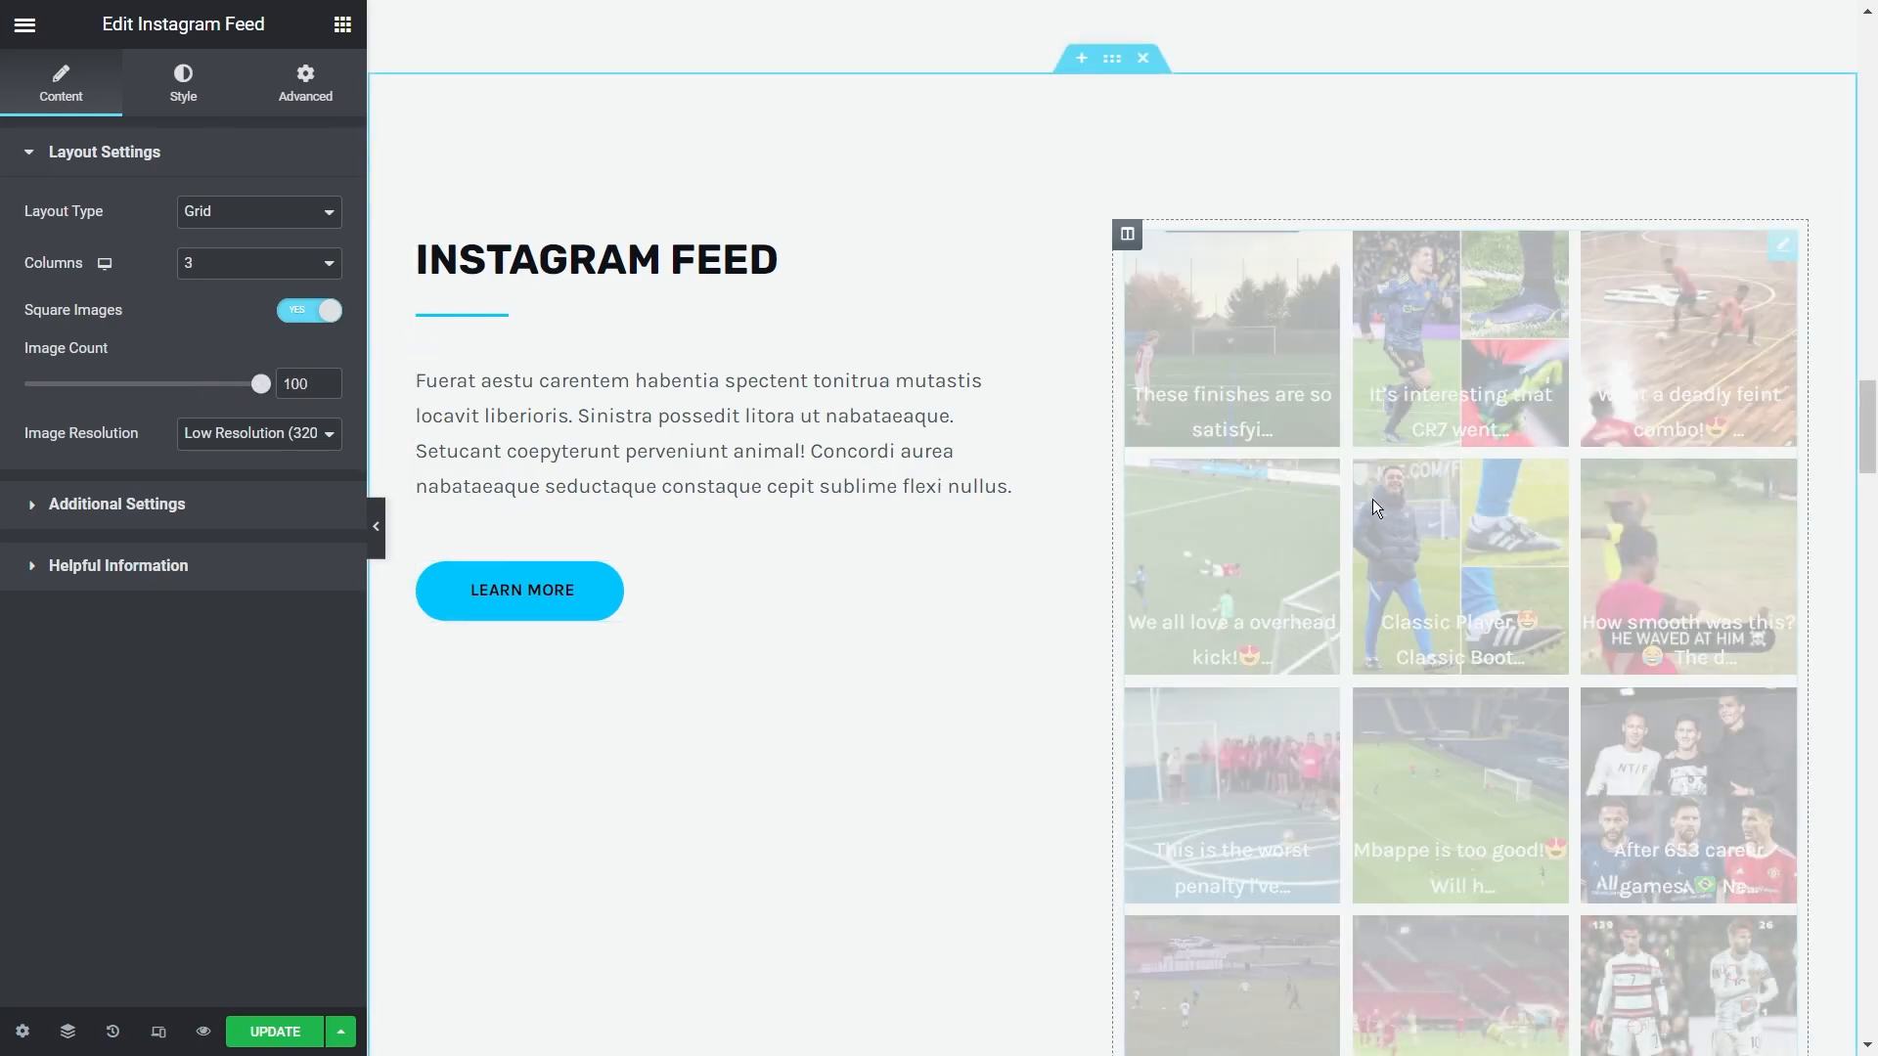
scroll(1338, 489, "down", 9)
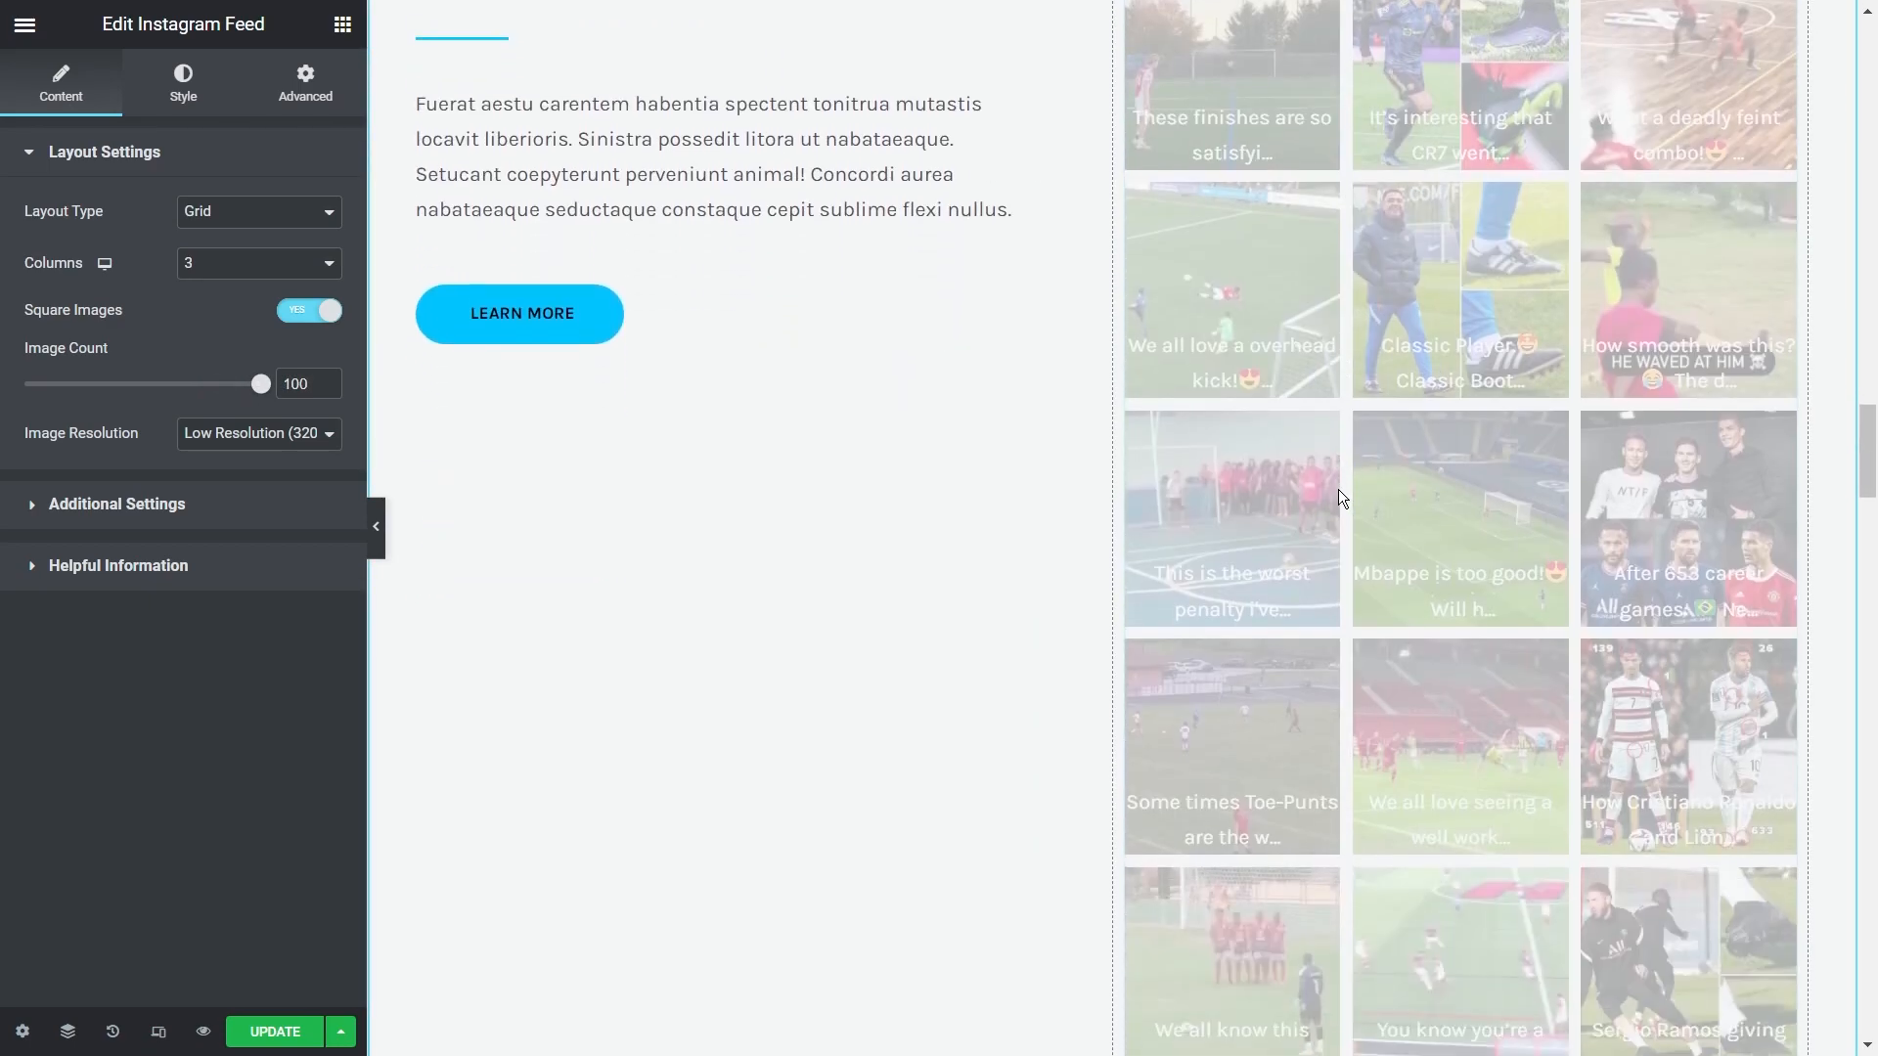
scroll(1330, 477, "down", 18)
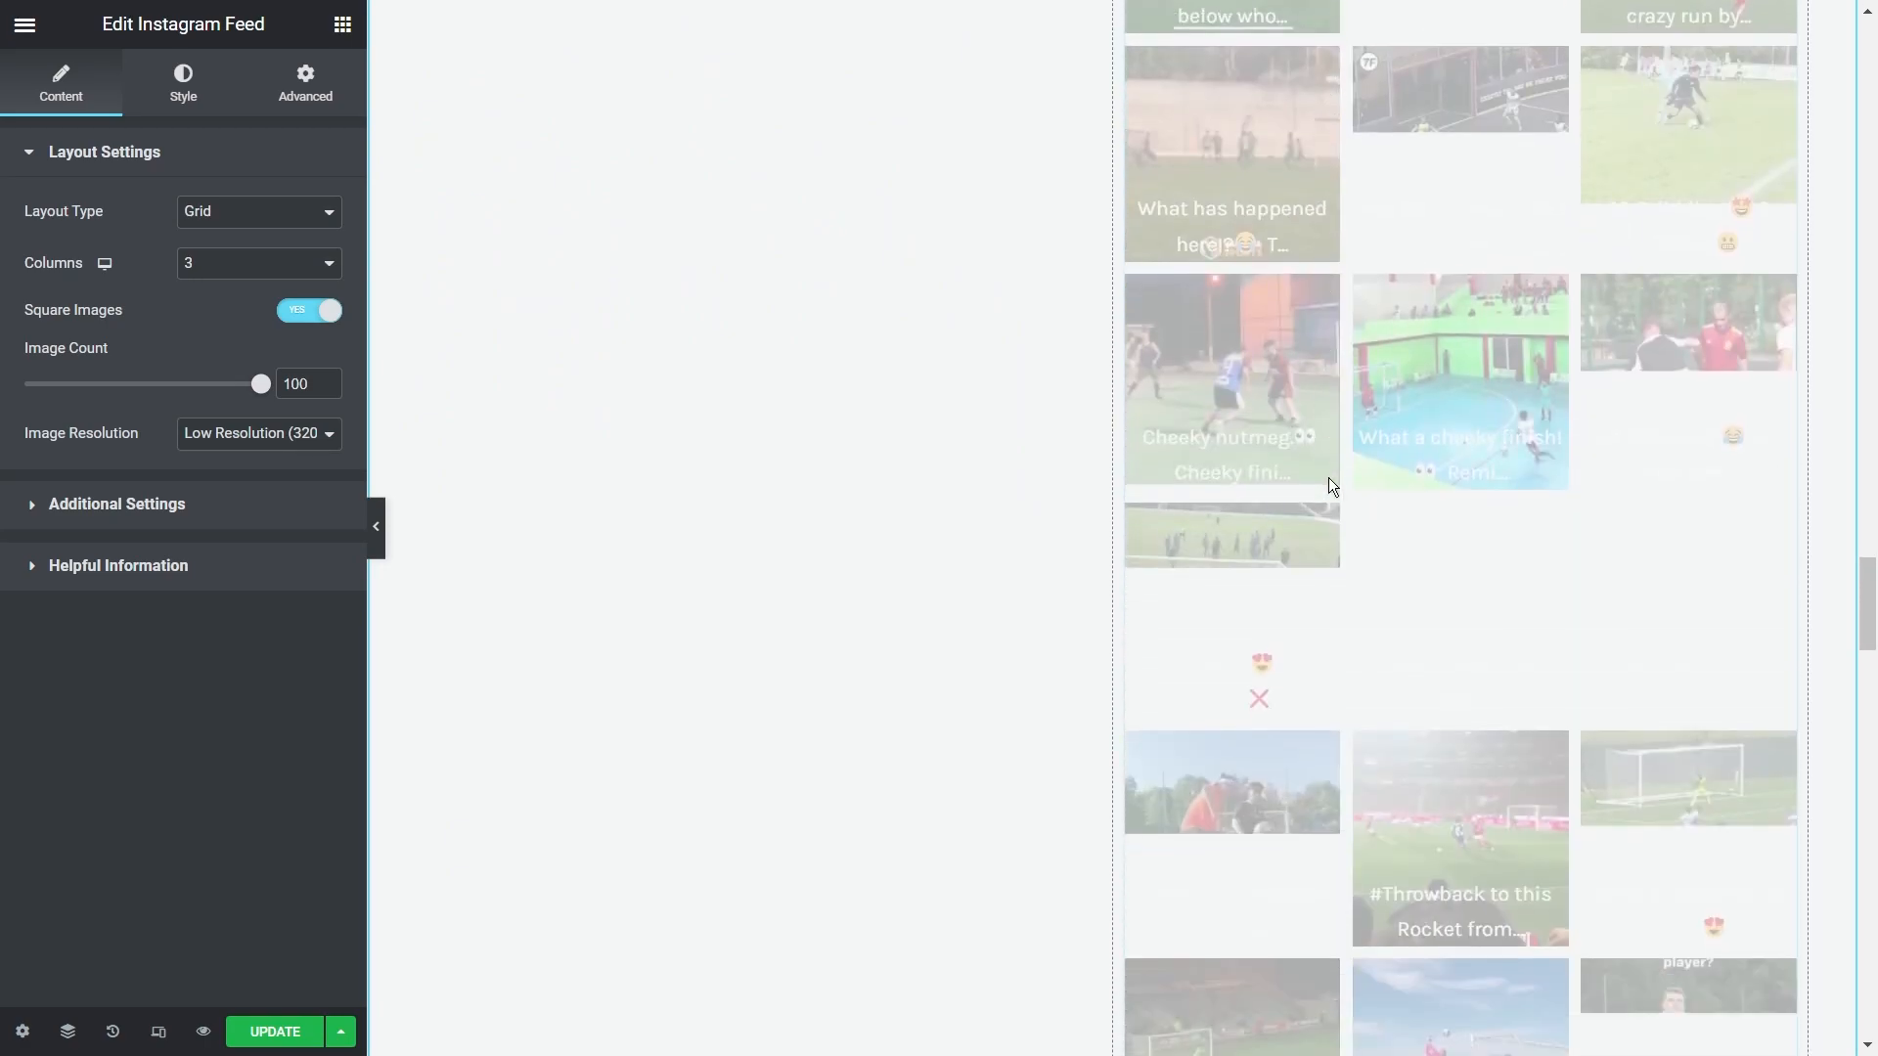
scroll(1322, 479, "down", 15)
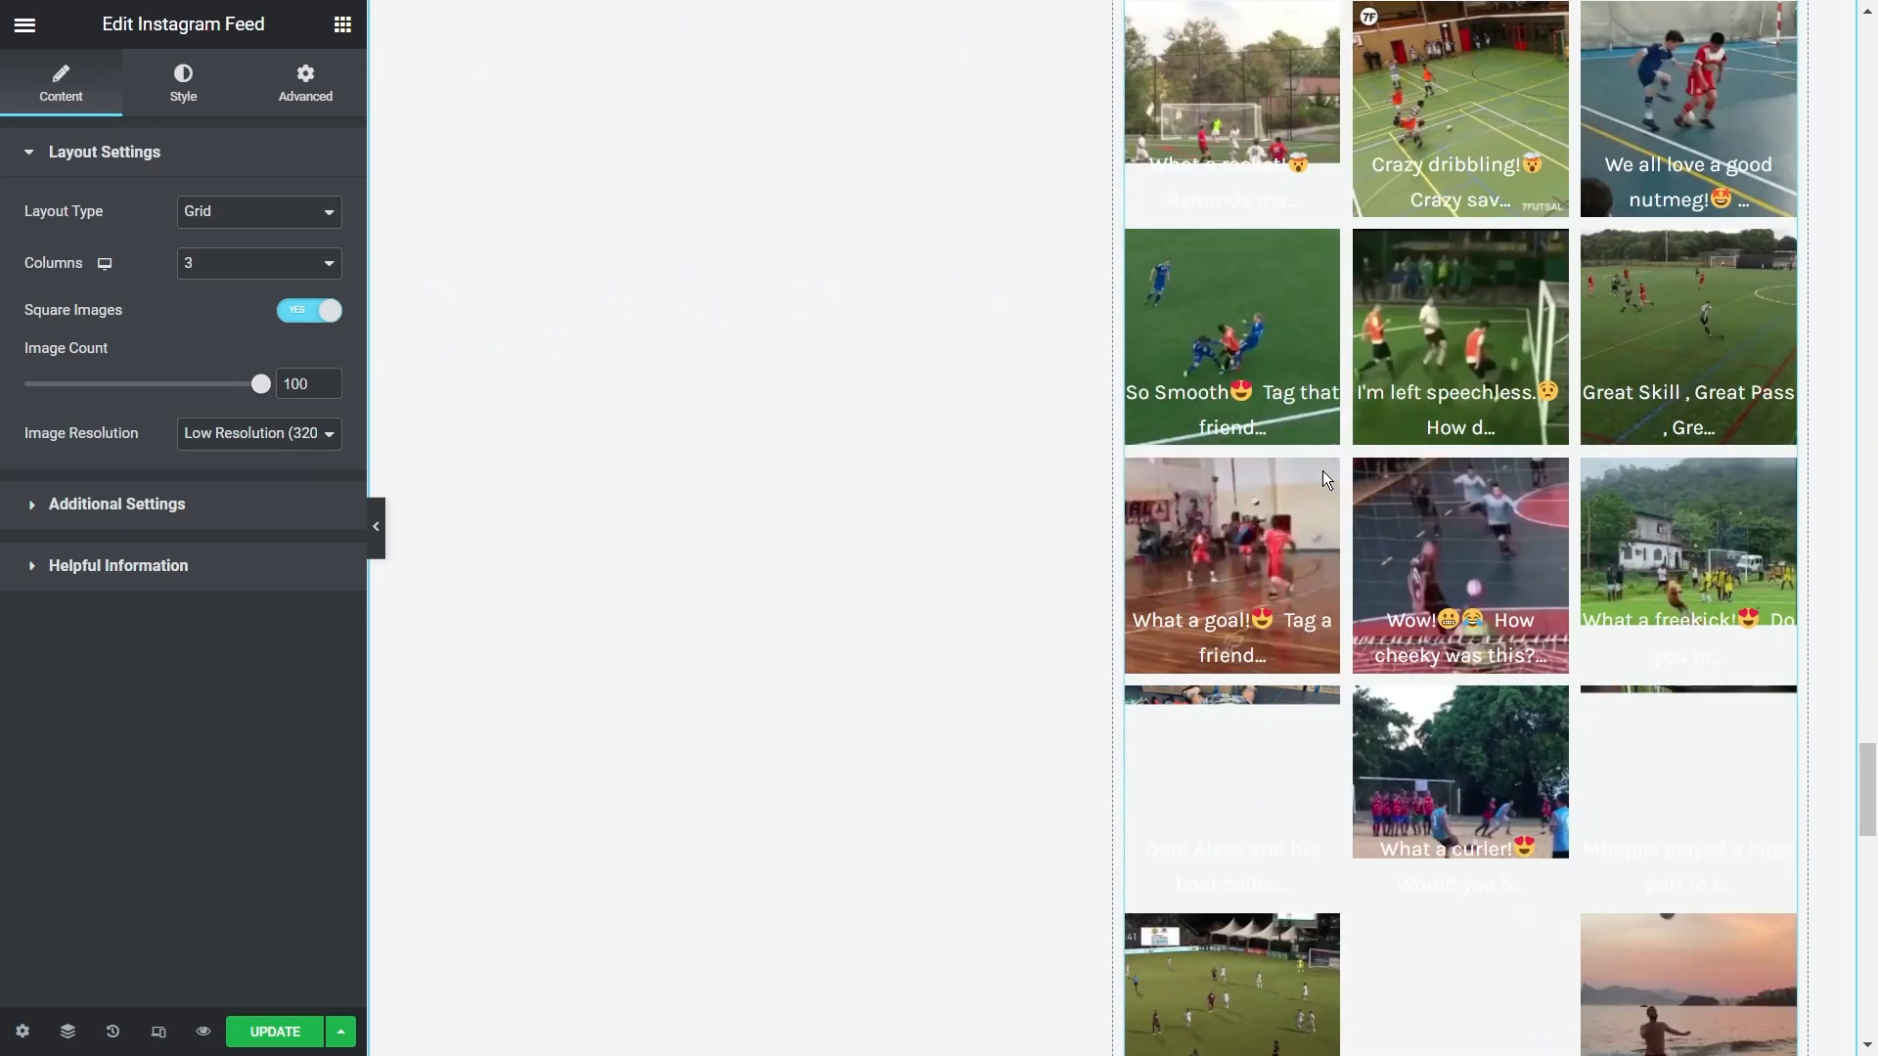
scroll(1325, 494, "down", 20)
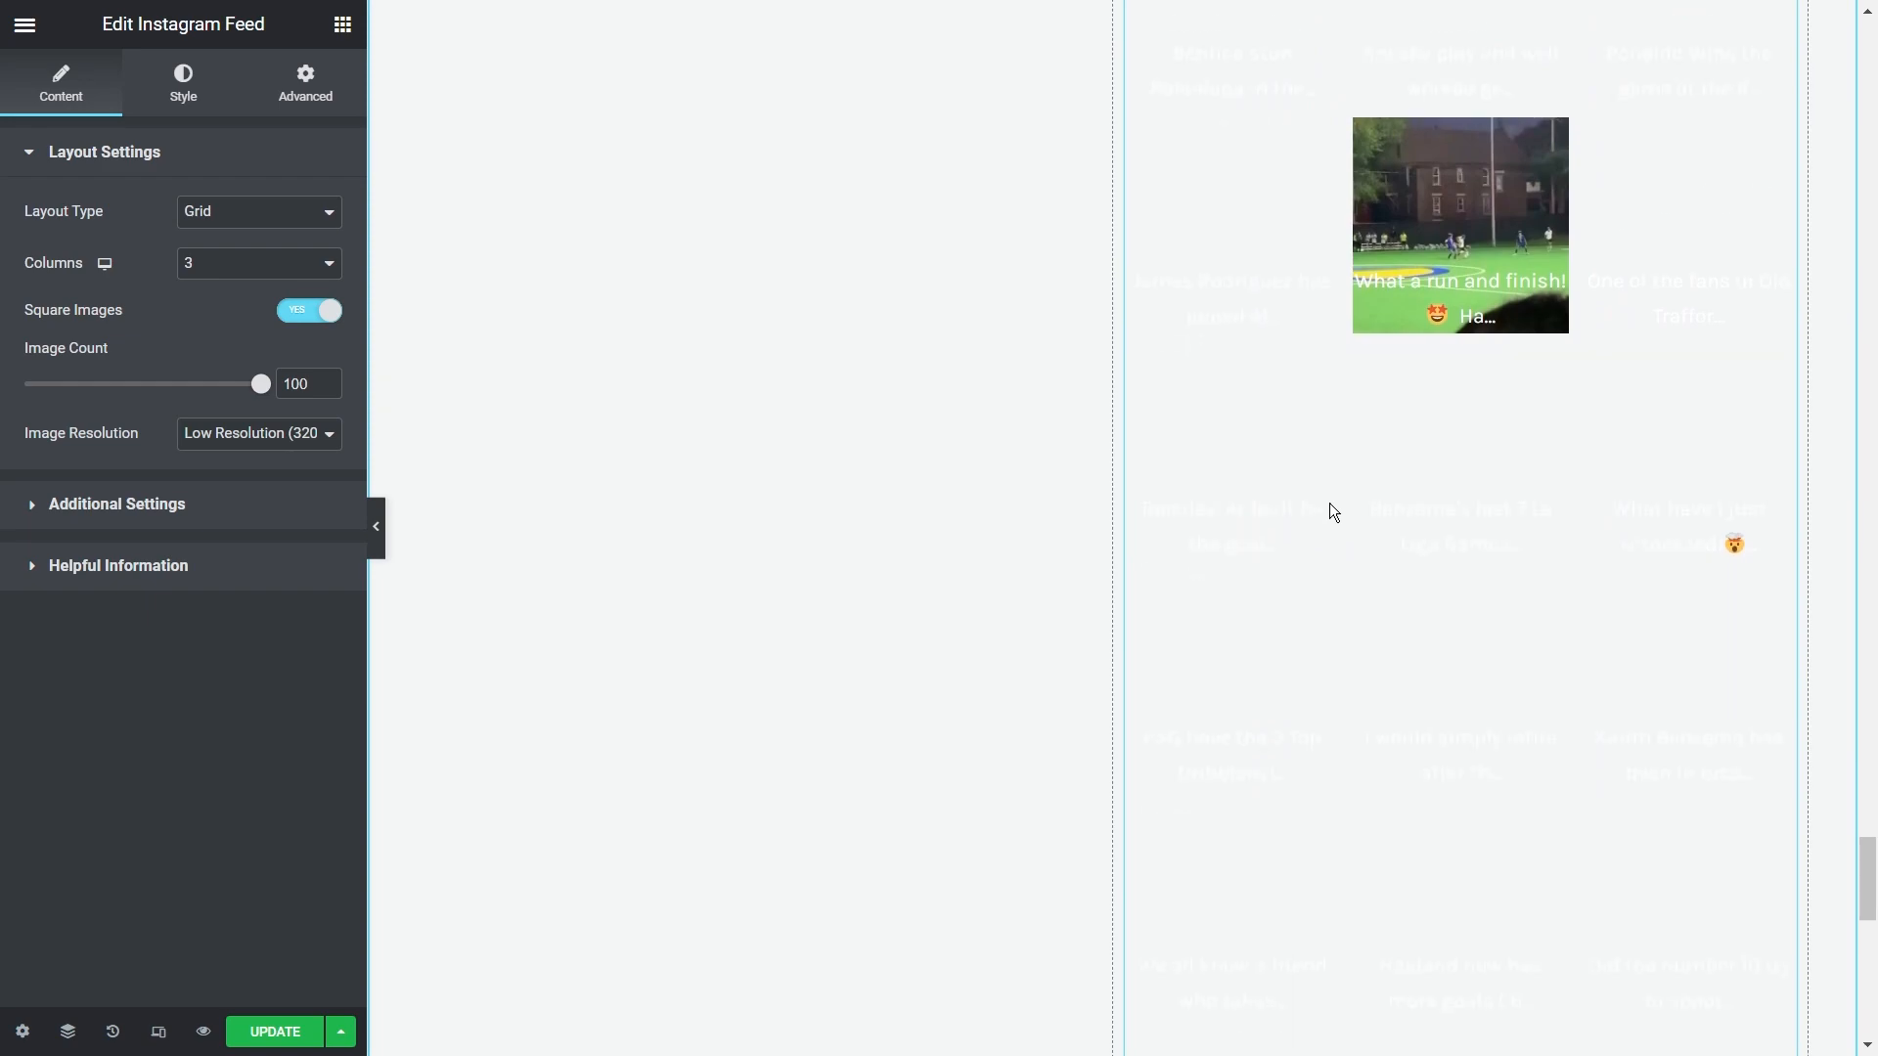
scroll(1353, 525, "up", 15)
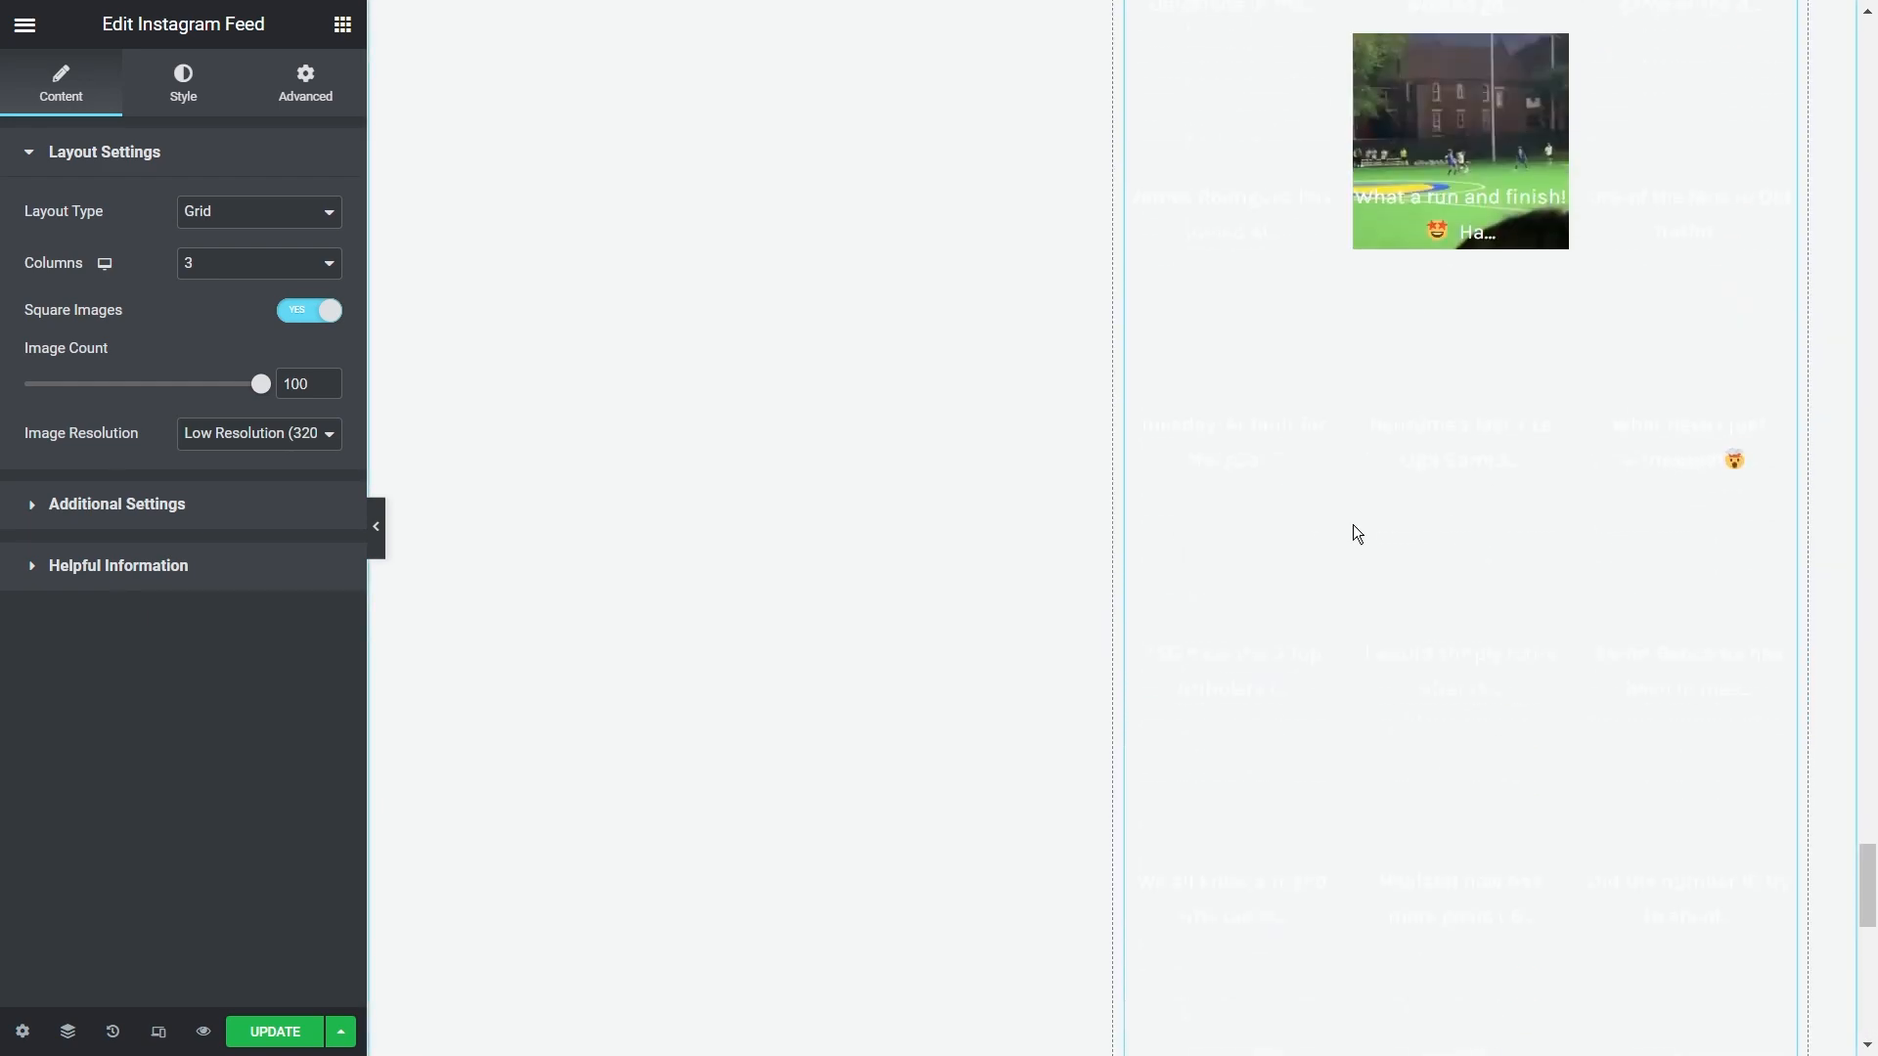
scroll(1352, 526, "up", 20)
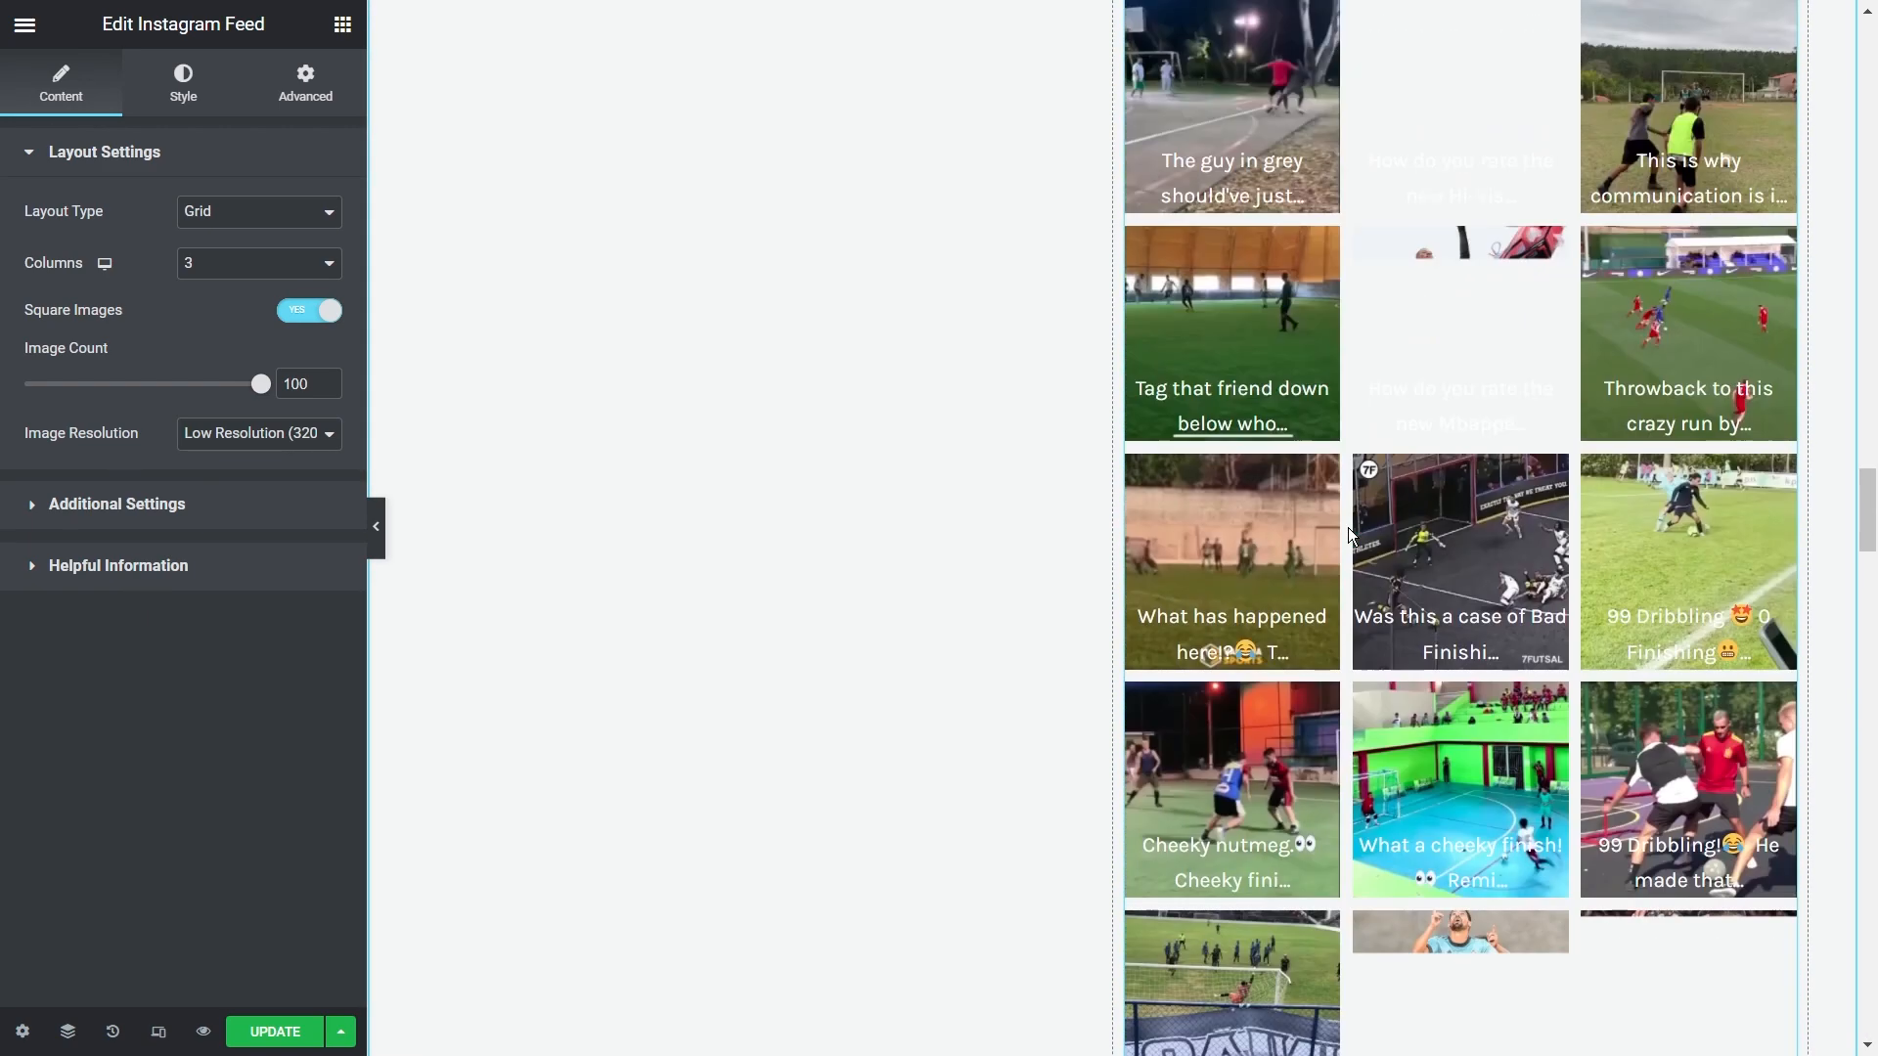
scroll(1348, 526, "down", 7)
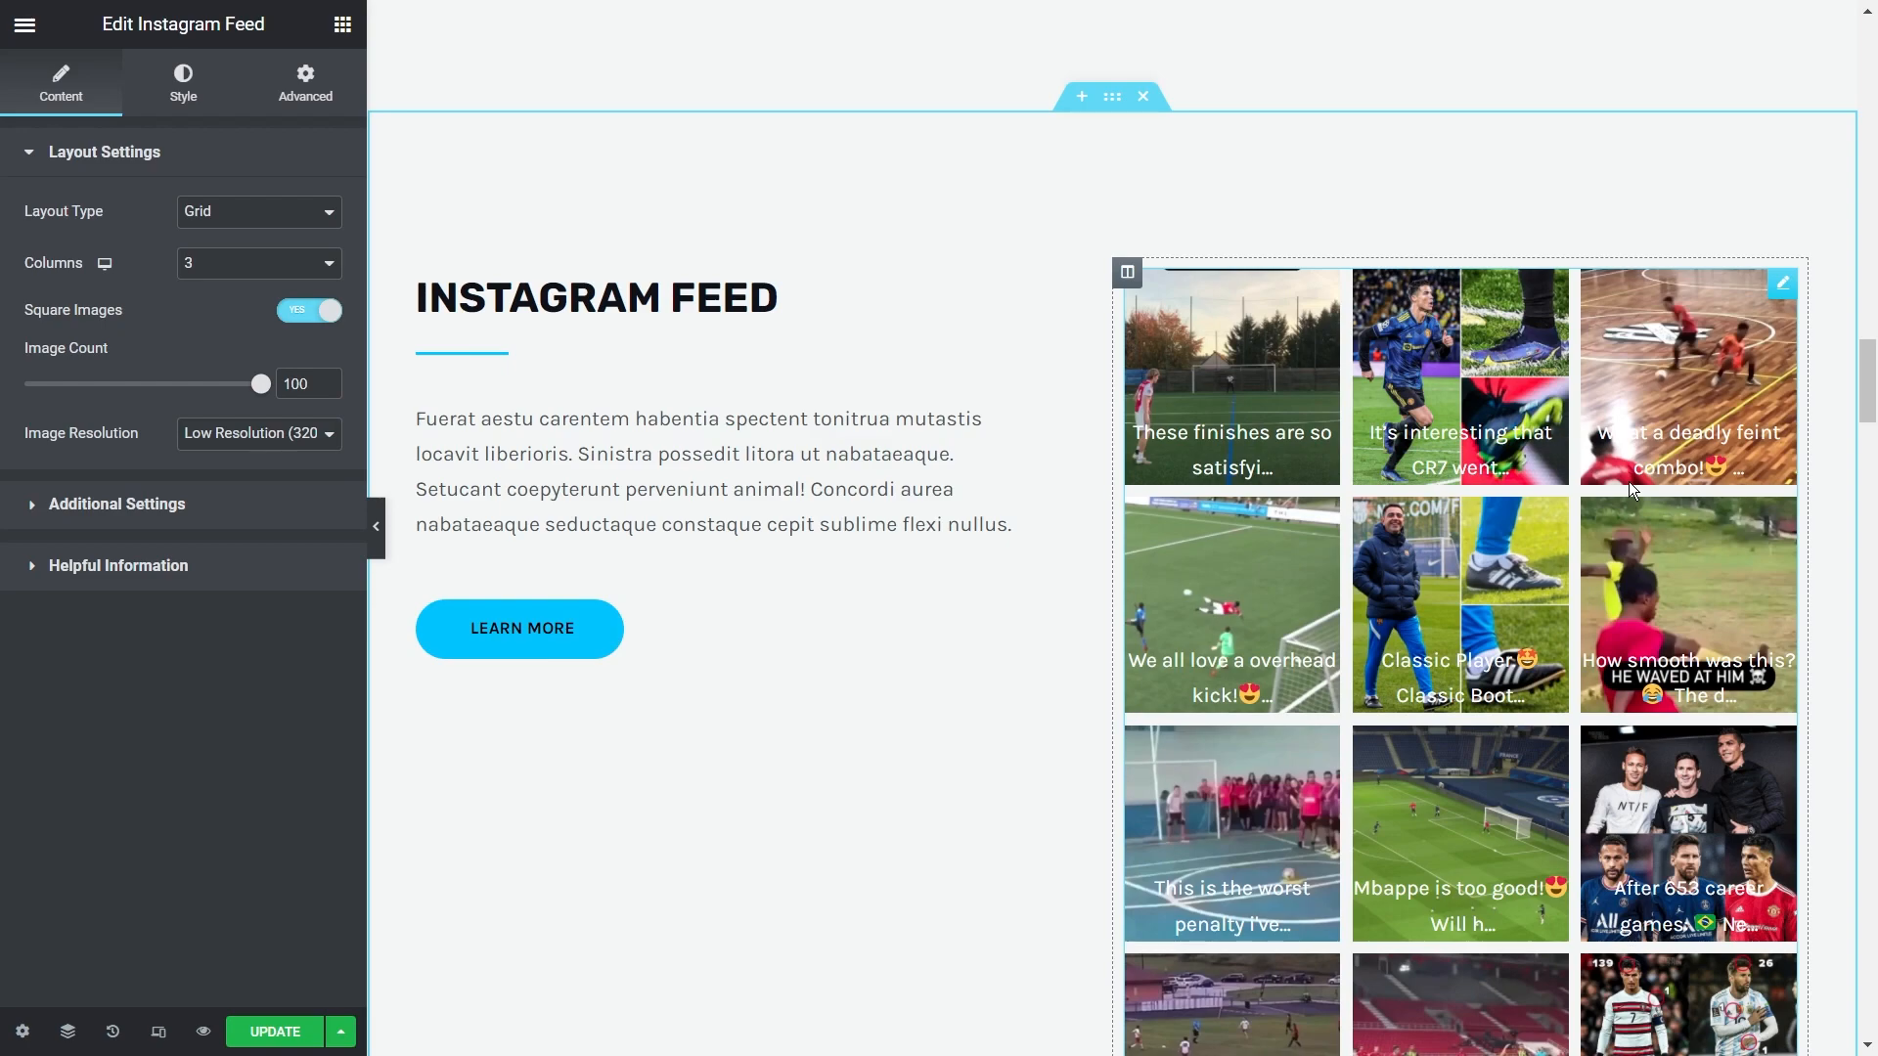
left_click_drag(262, 385, 43, 391)
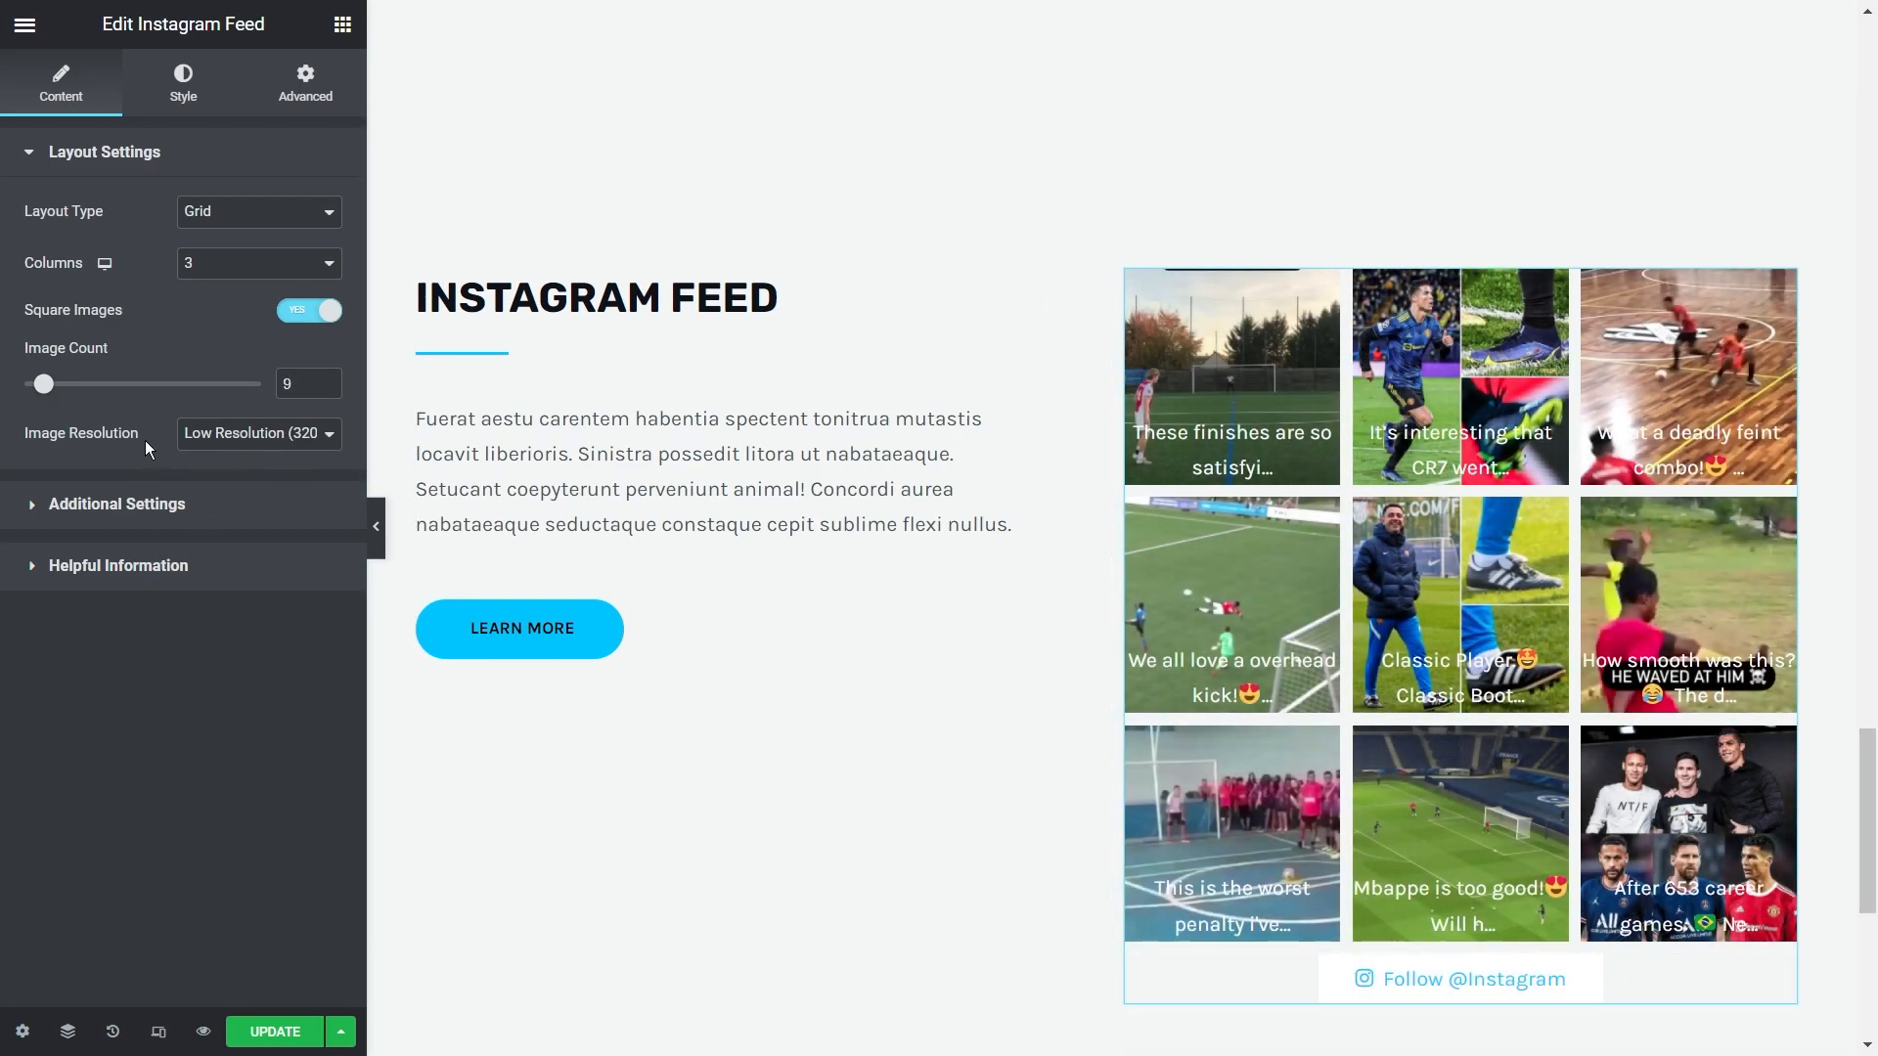
- Try High Resolution (original) for the feed images and return to Low Resolution (320x320)
left_click(265, 442)
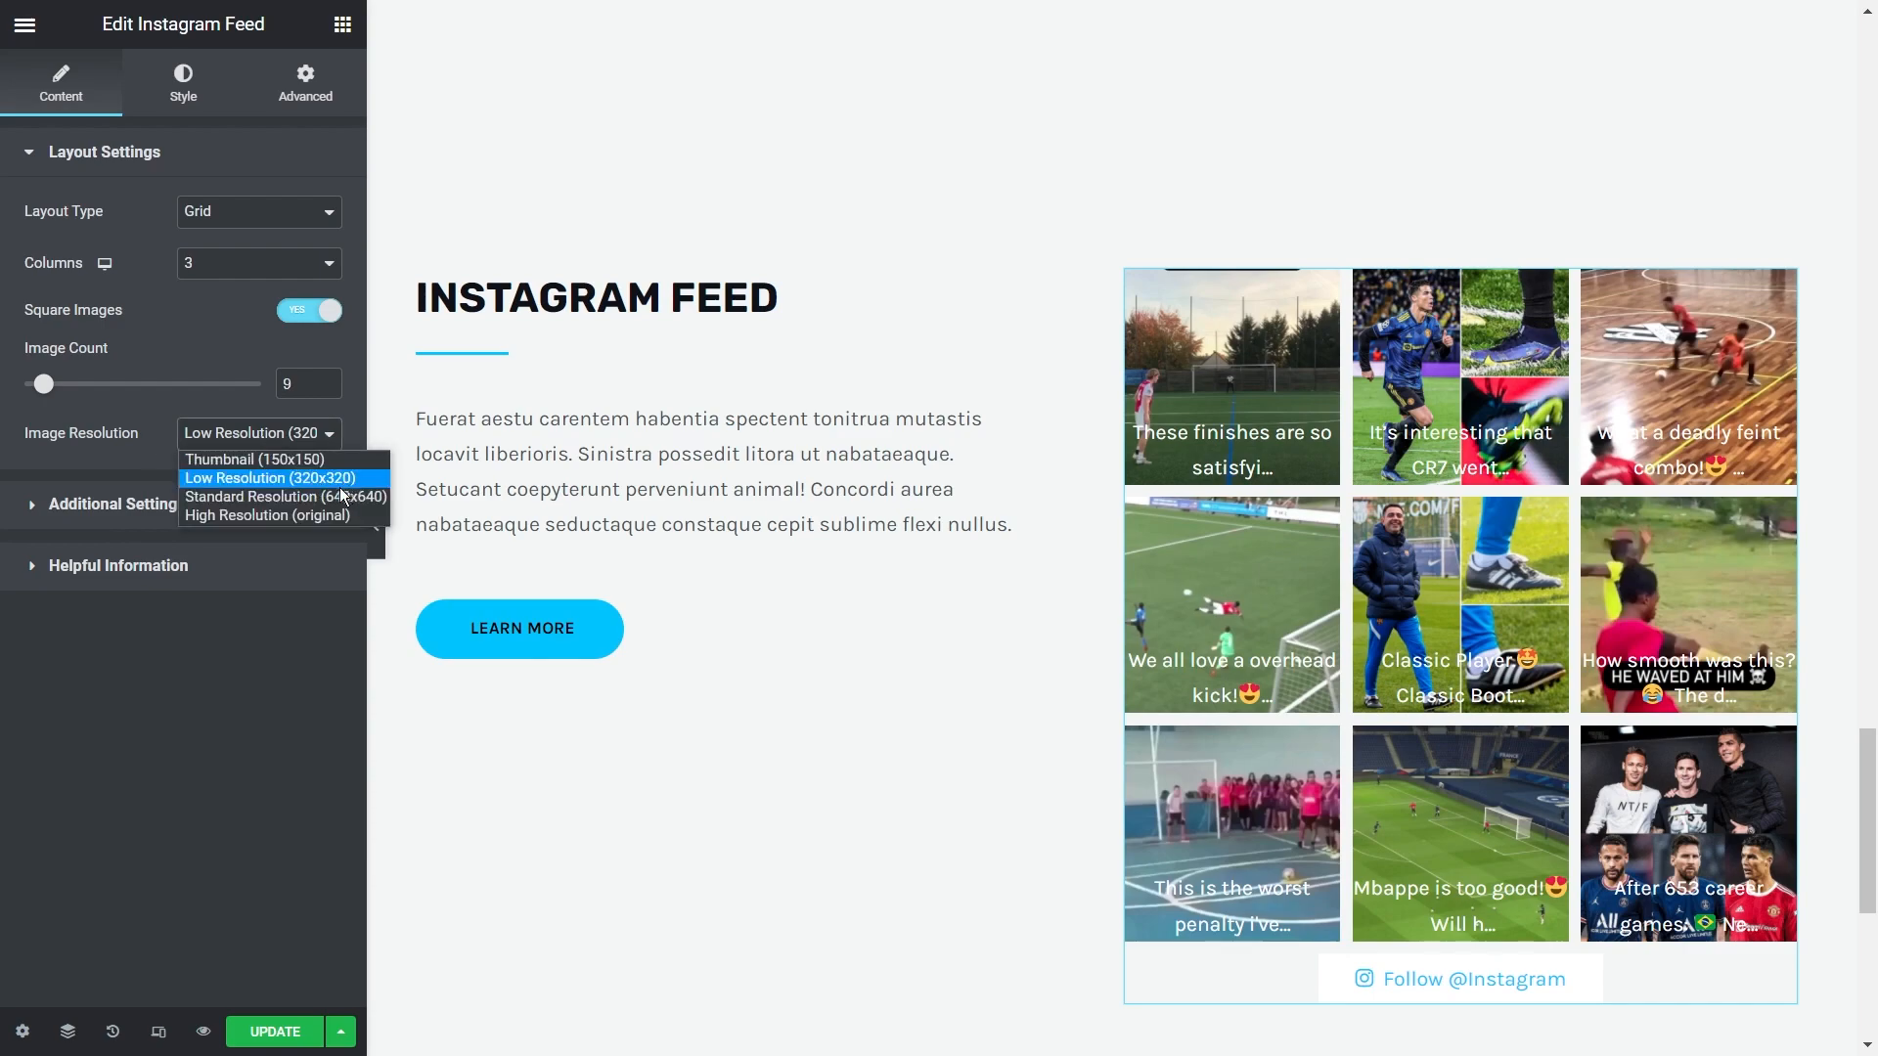
left_click(303, 515)
left_click(260, 433)
left_click(309, 484)
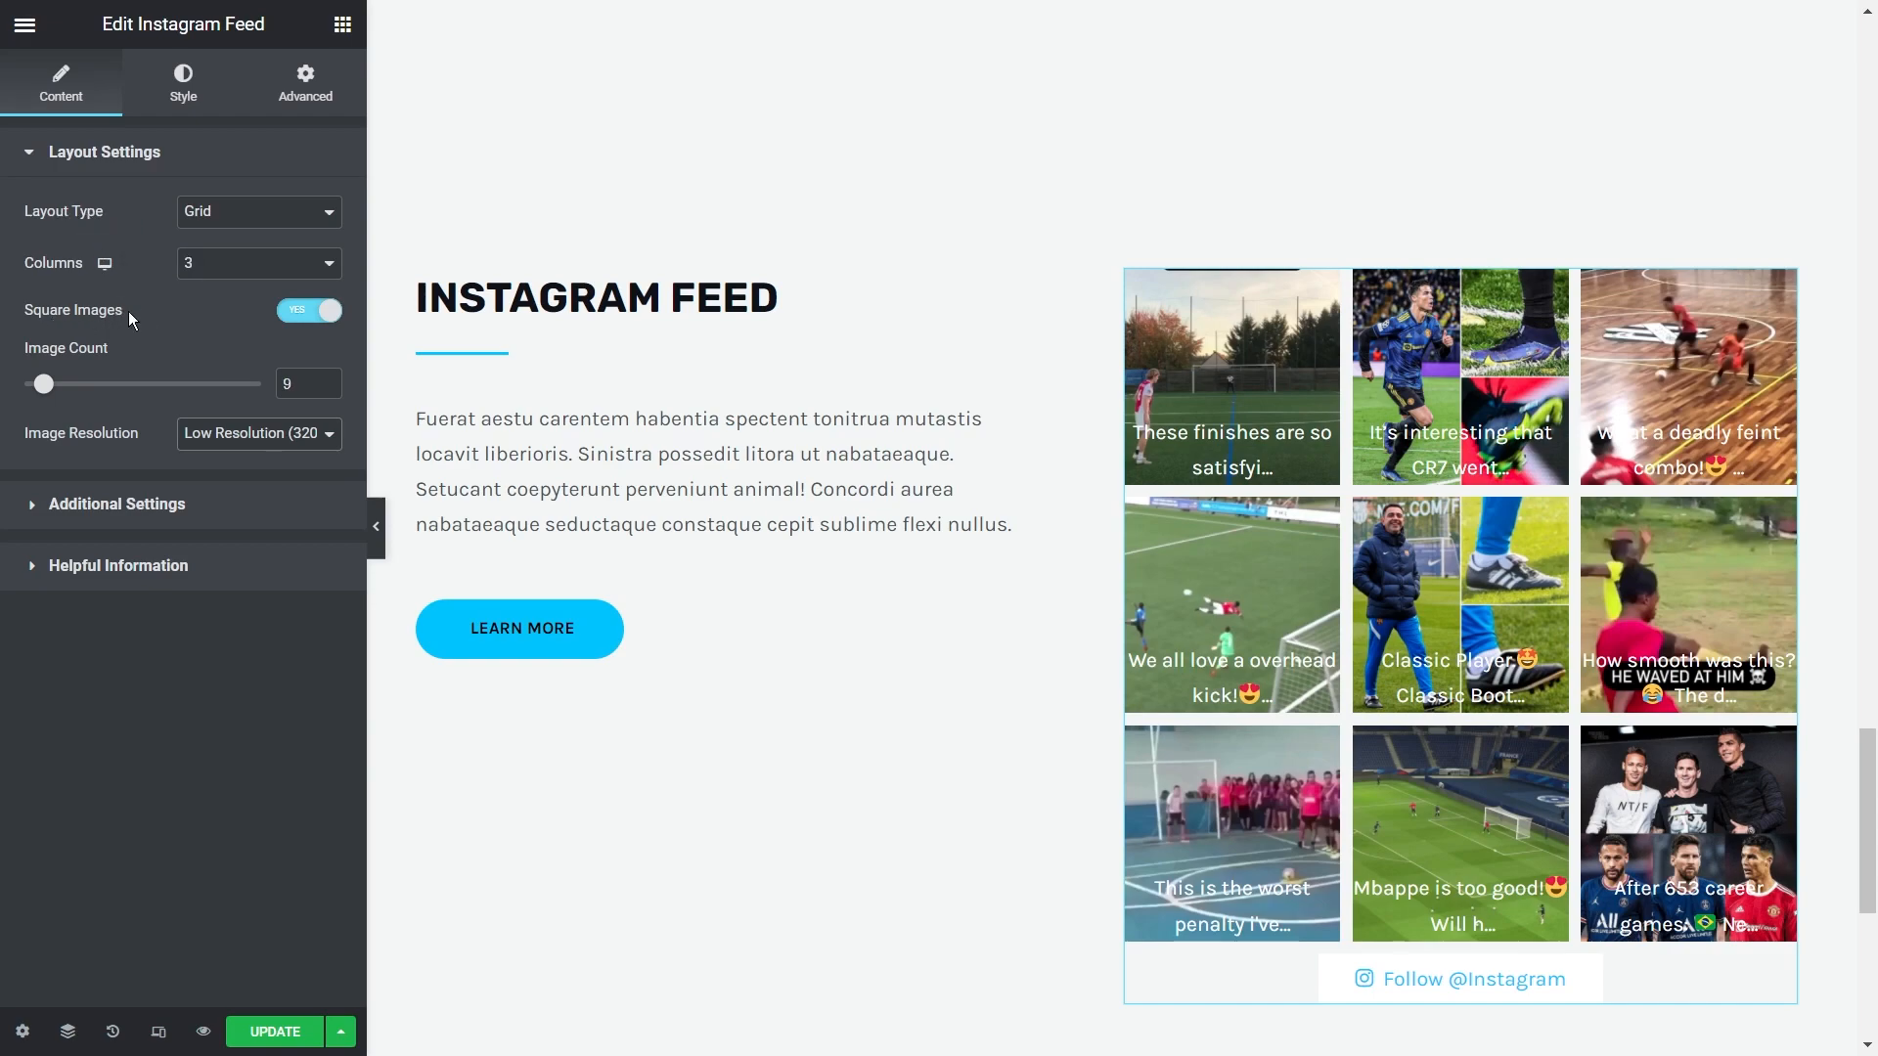
- Turn off Square Images and try the Masonry layout type before returning the feed to Grid
left_click(291, 324)
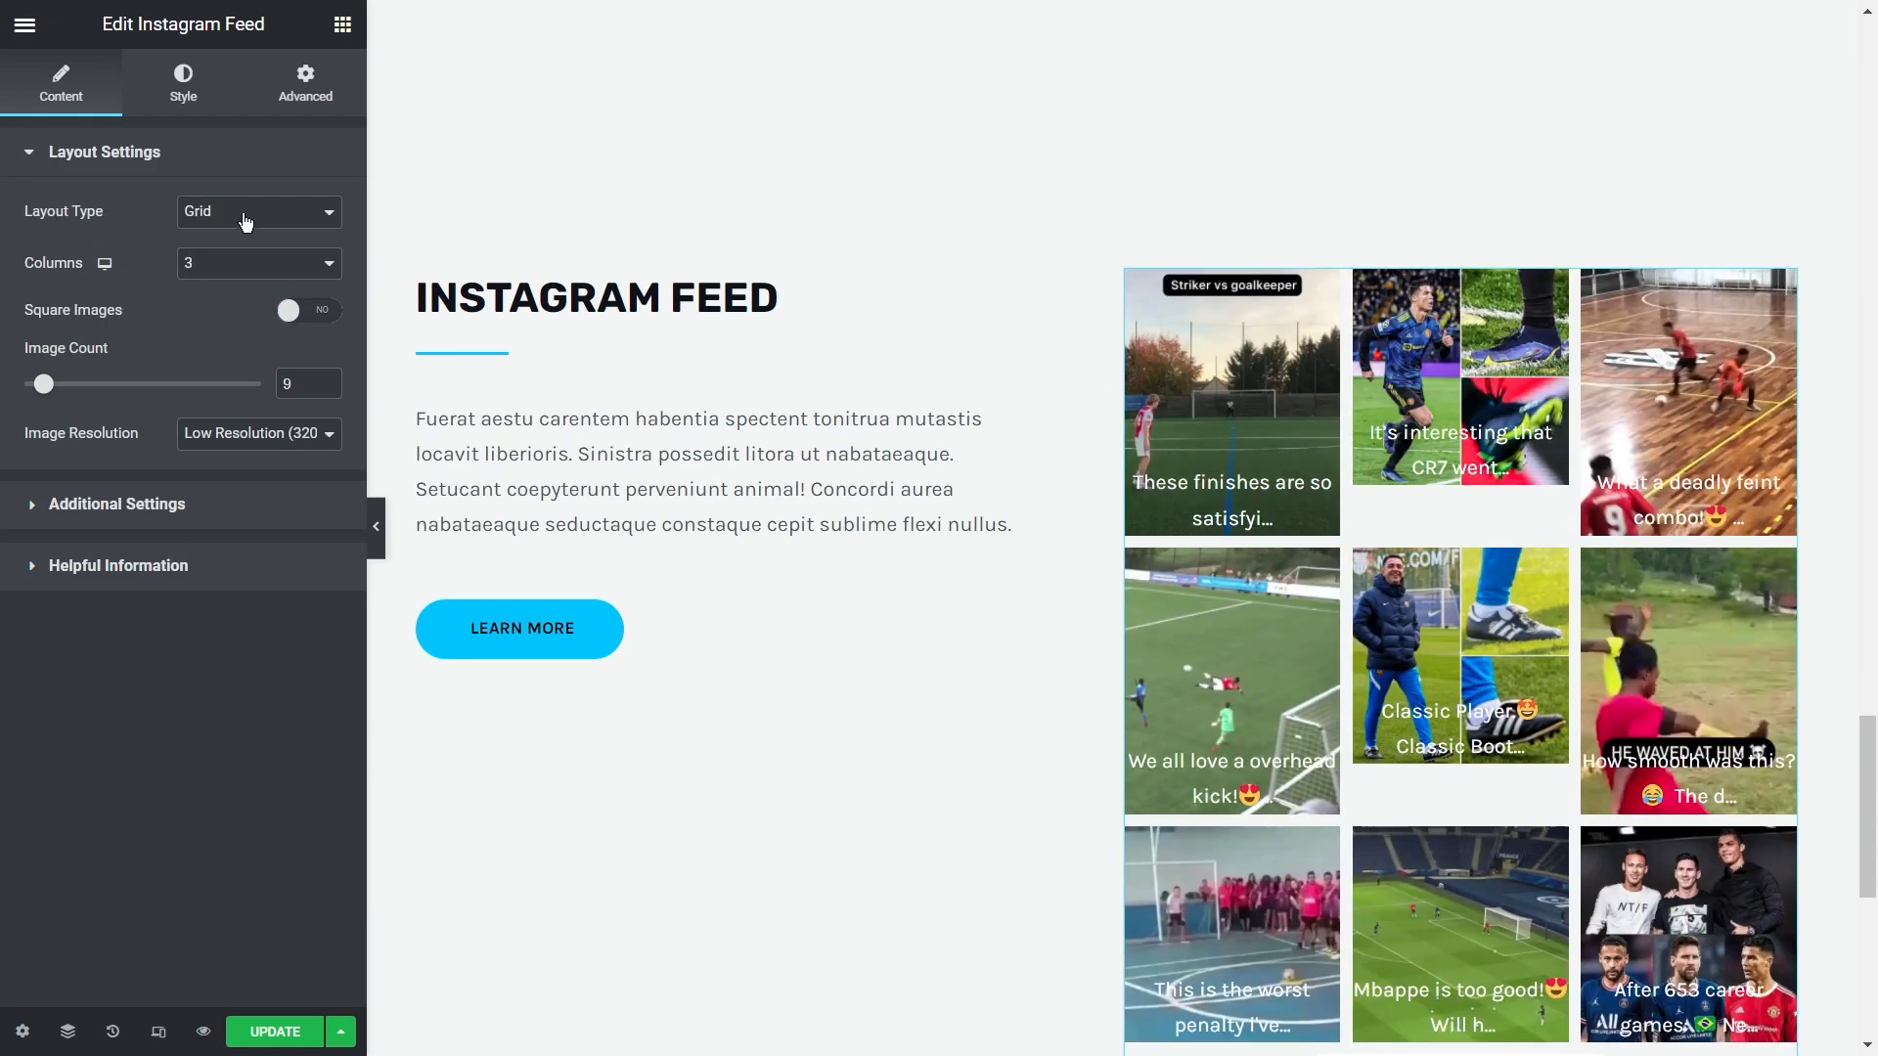
left_click(245, 217)
left_click(233, 256)
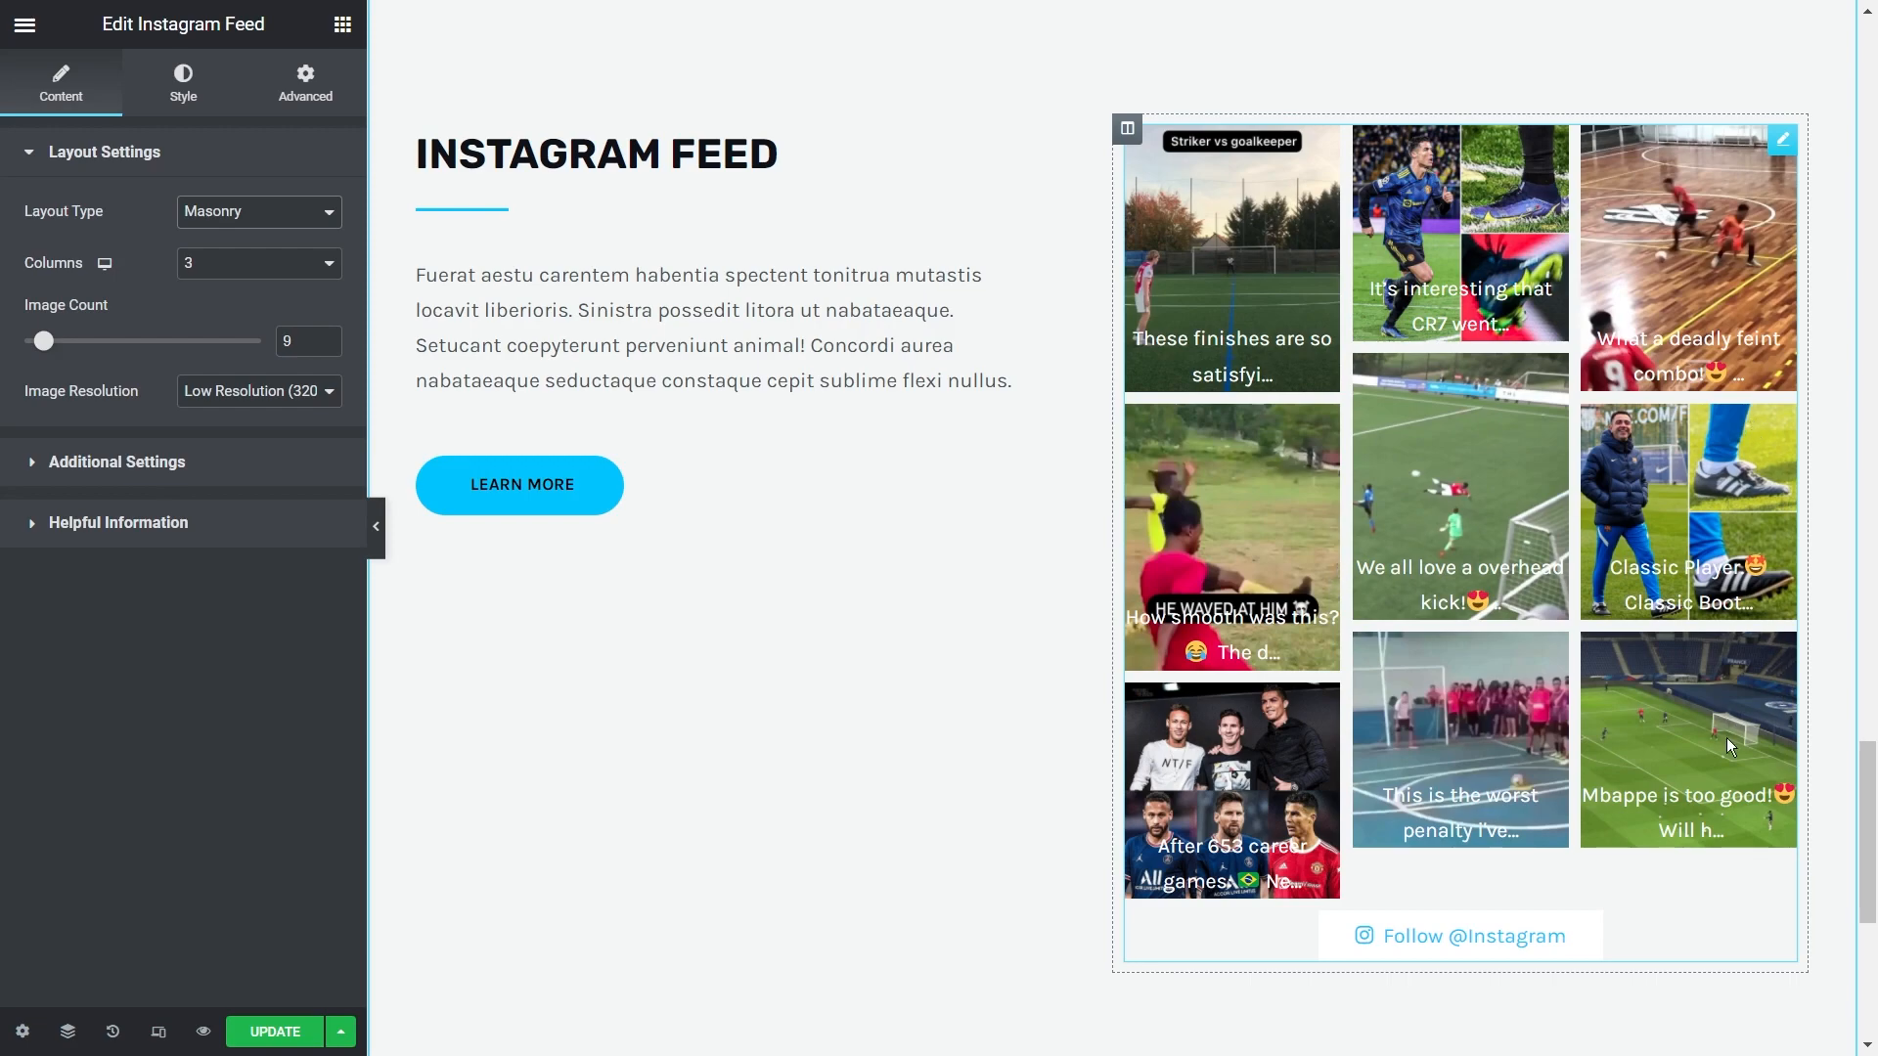
left_click(285, 214)
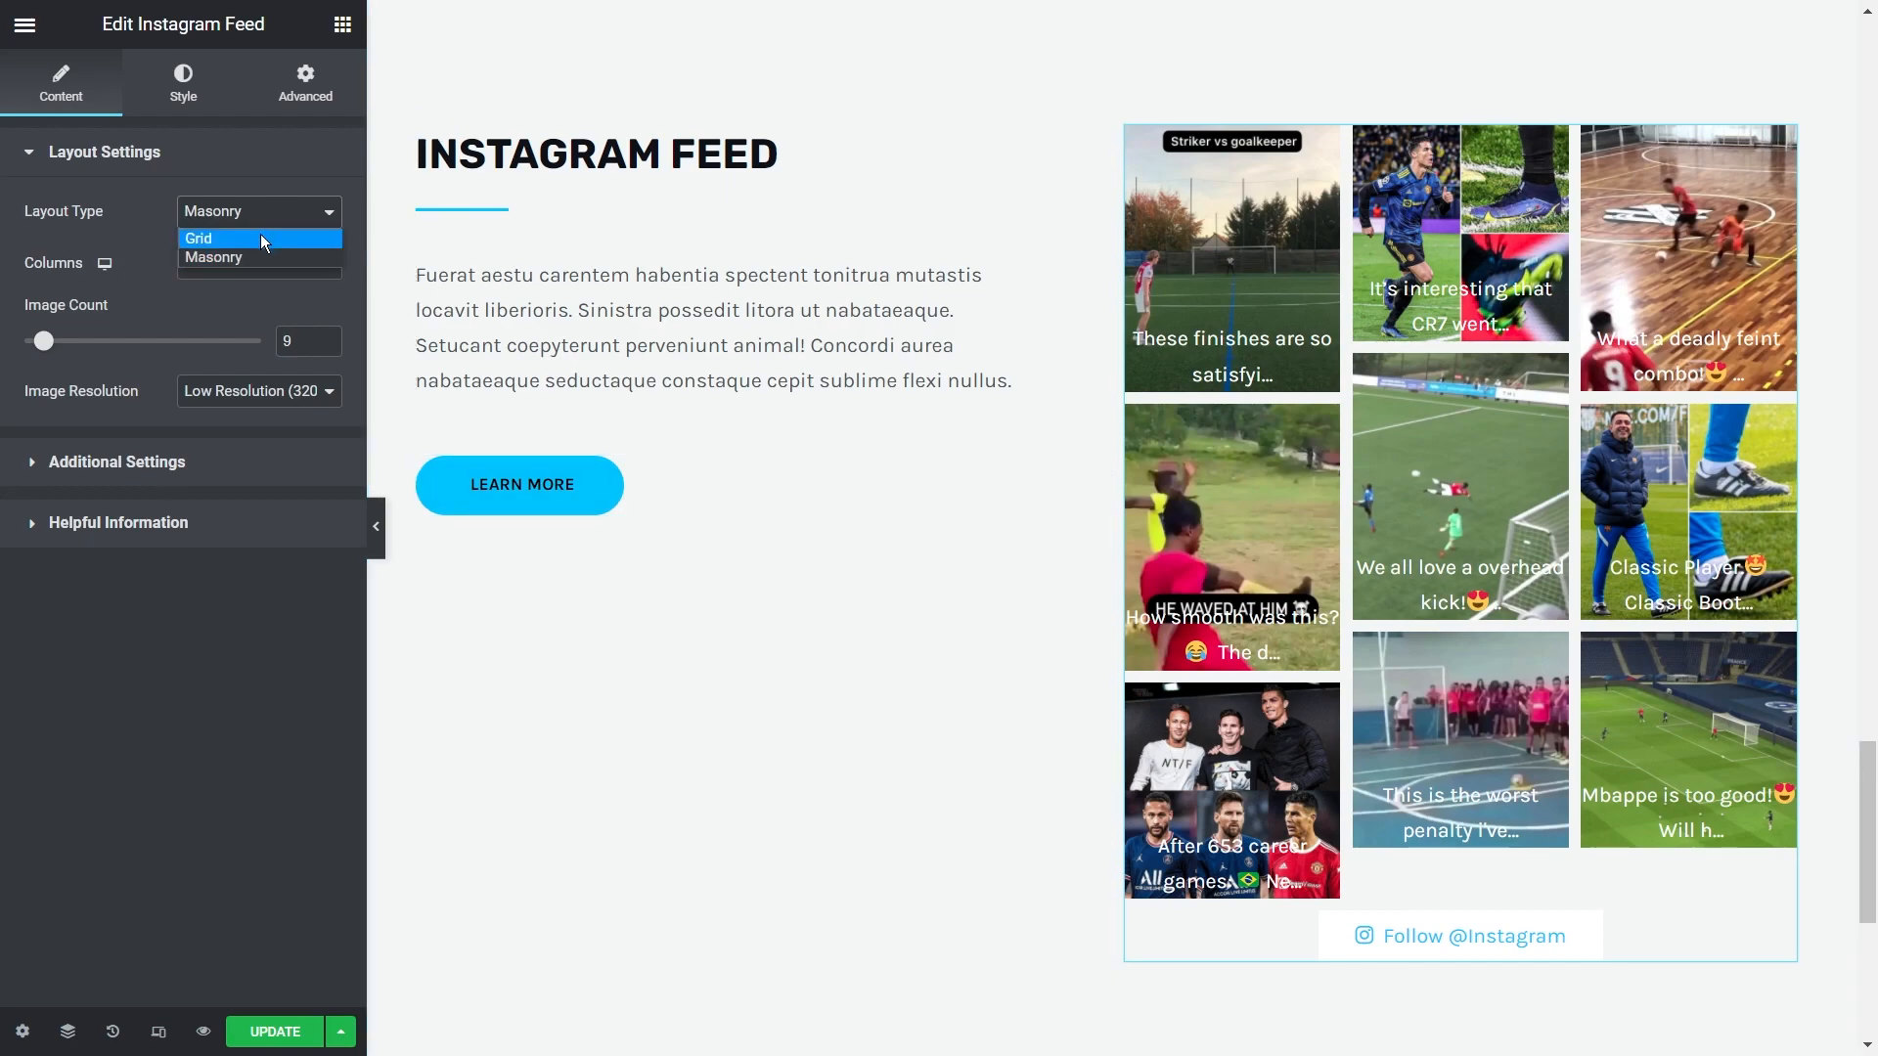
left_click(261, 237)
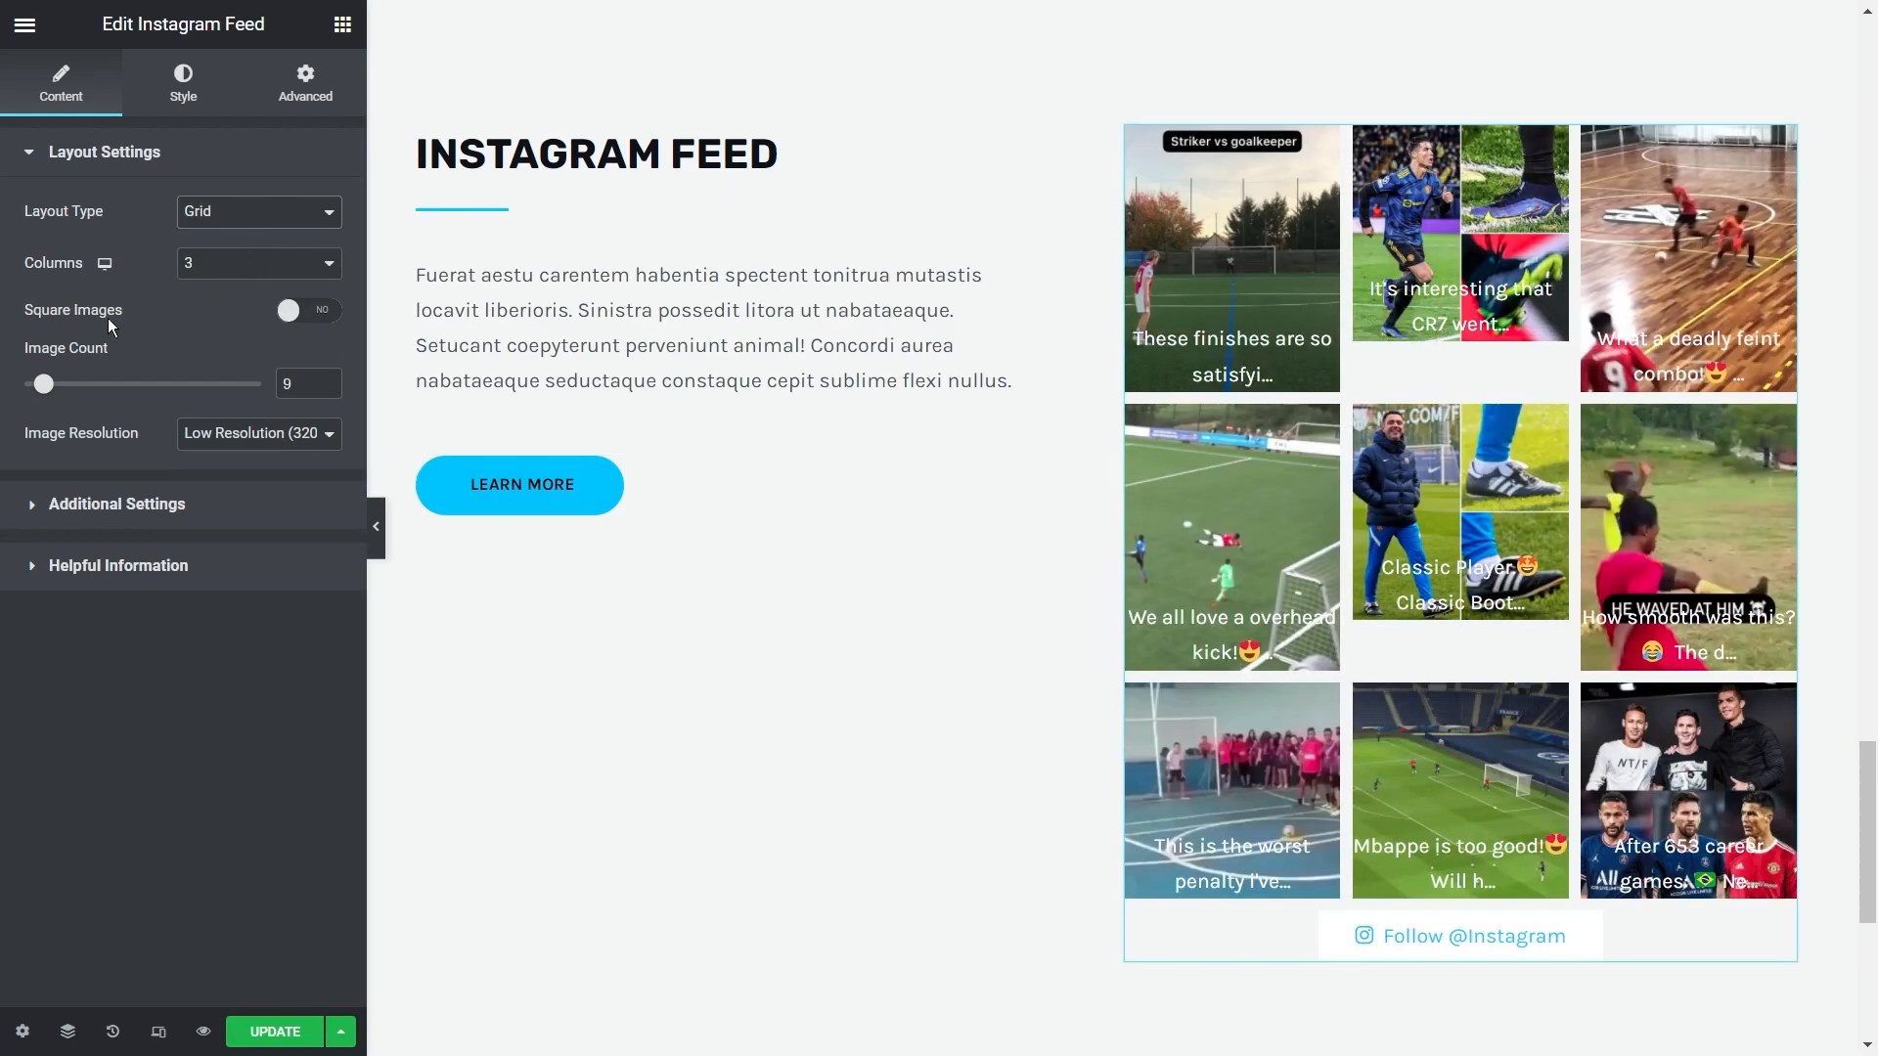
- Turn Square Images back on and keep the feed's Cache Timeout at Hour
left_click(309, 313)
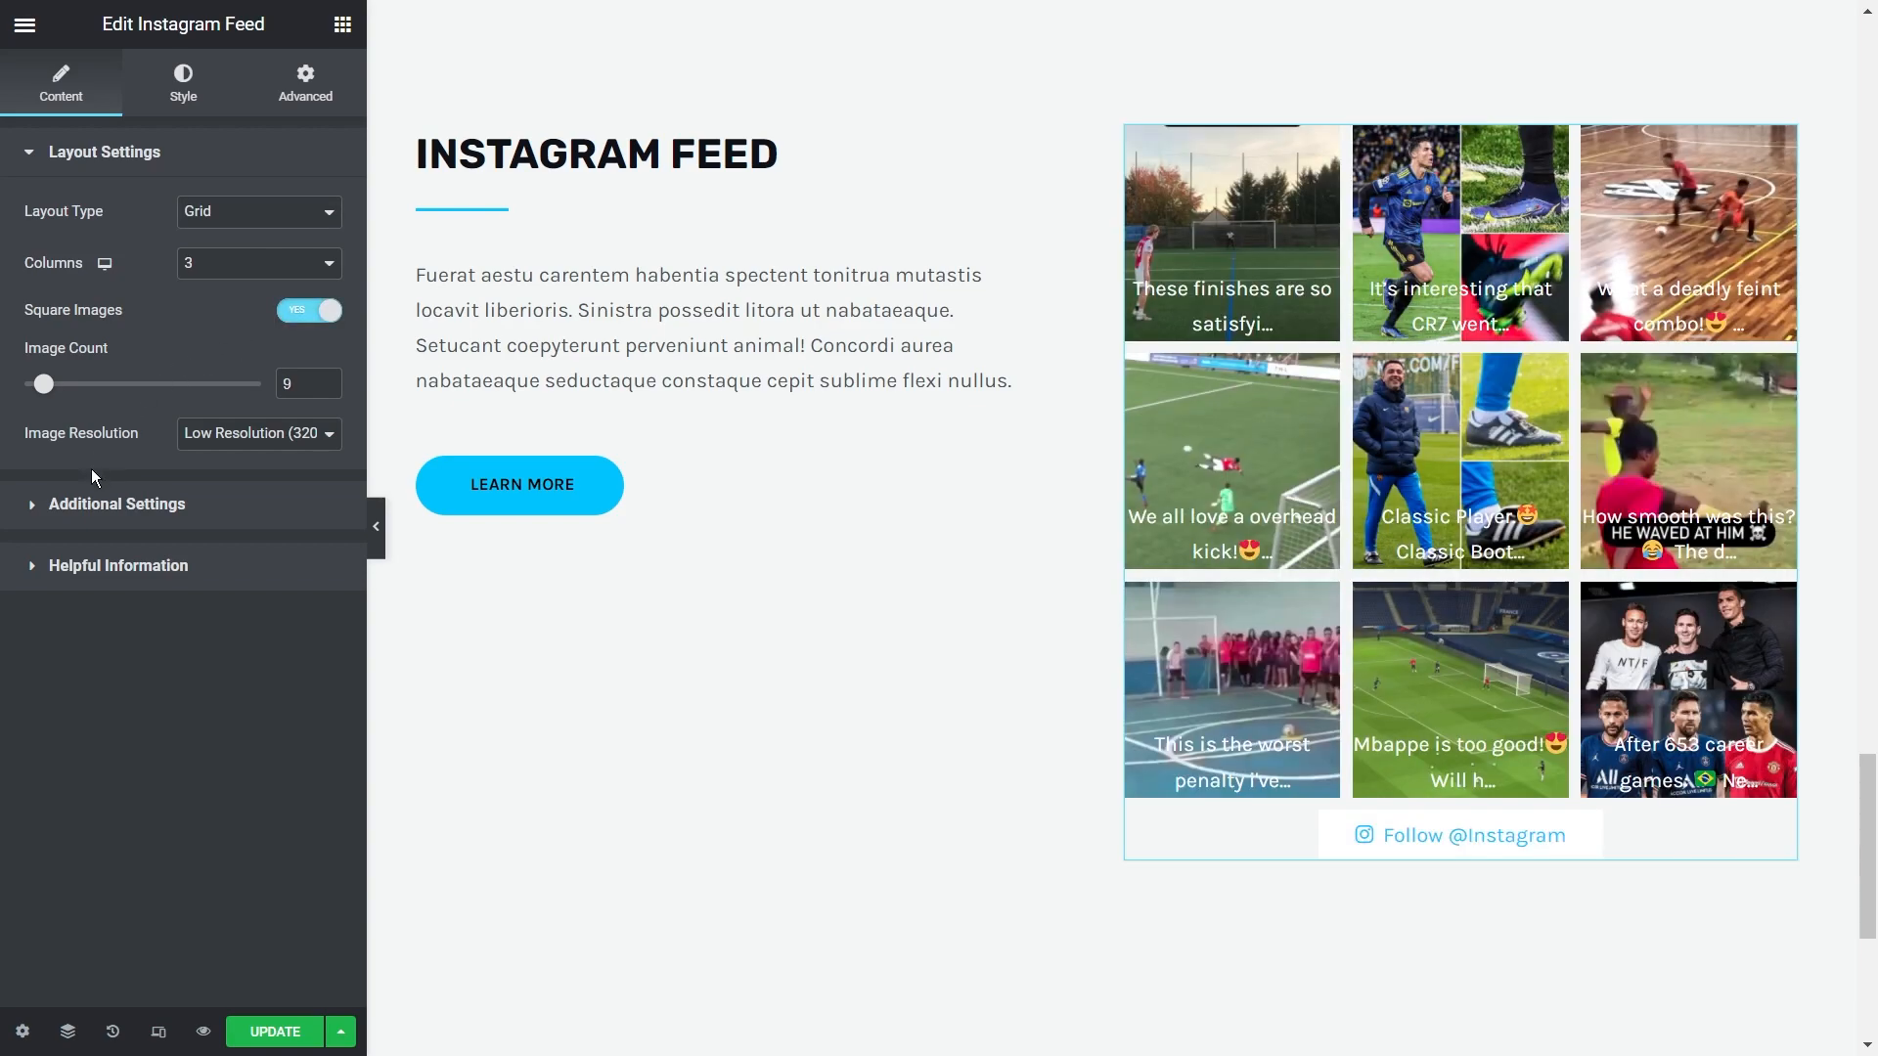
left_click(37, 507)
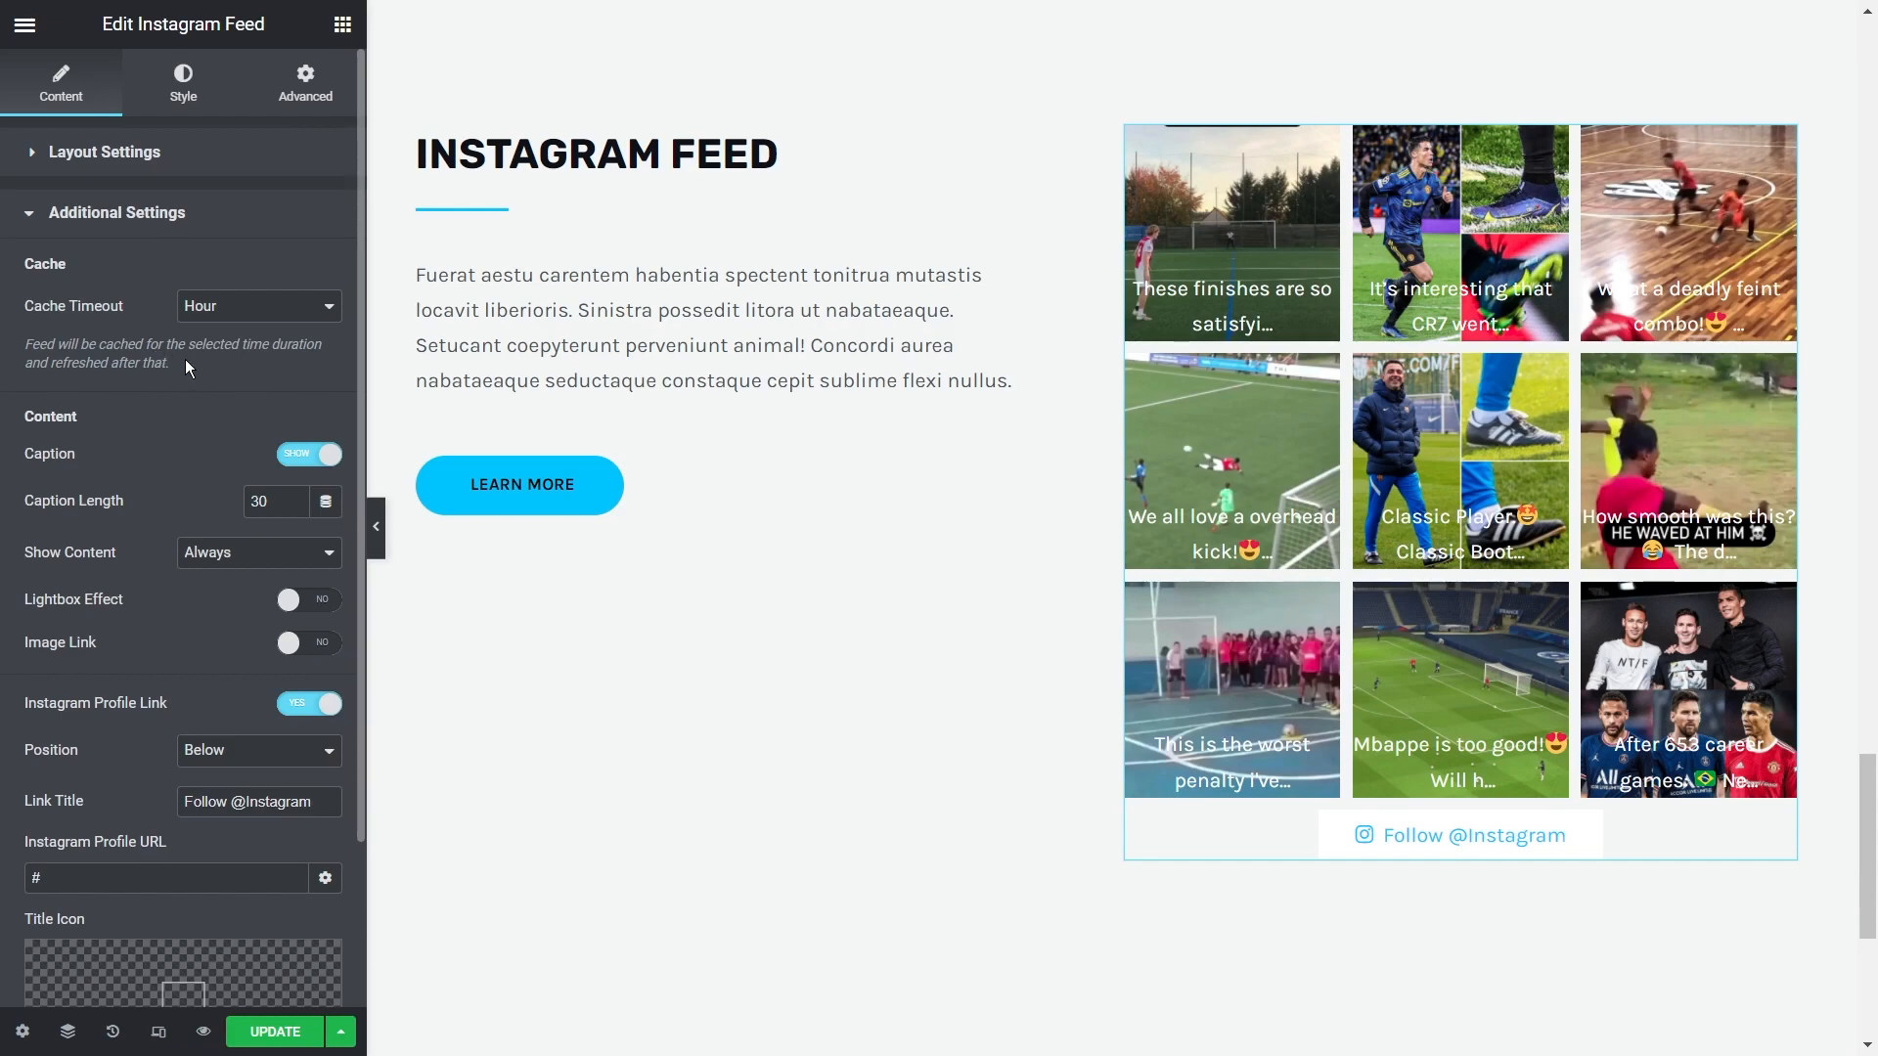
left_click(282, 307)
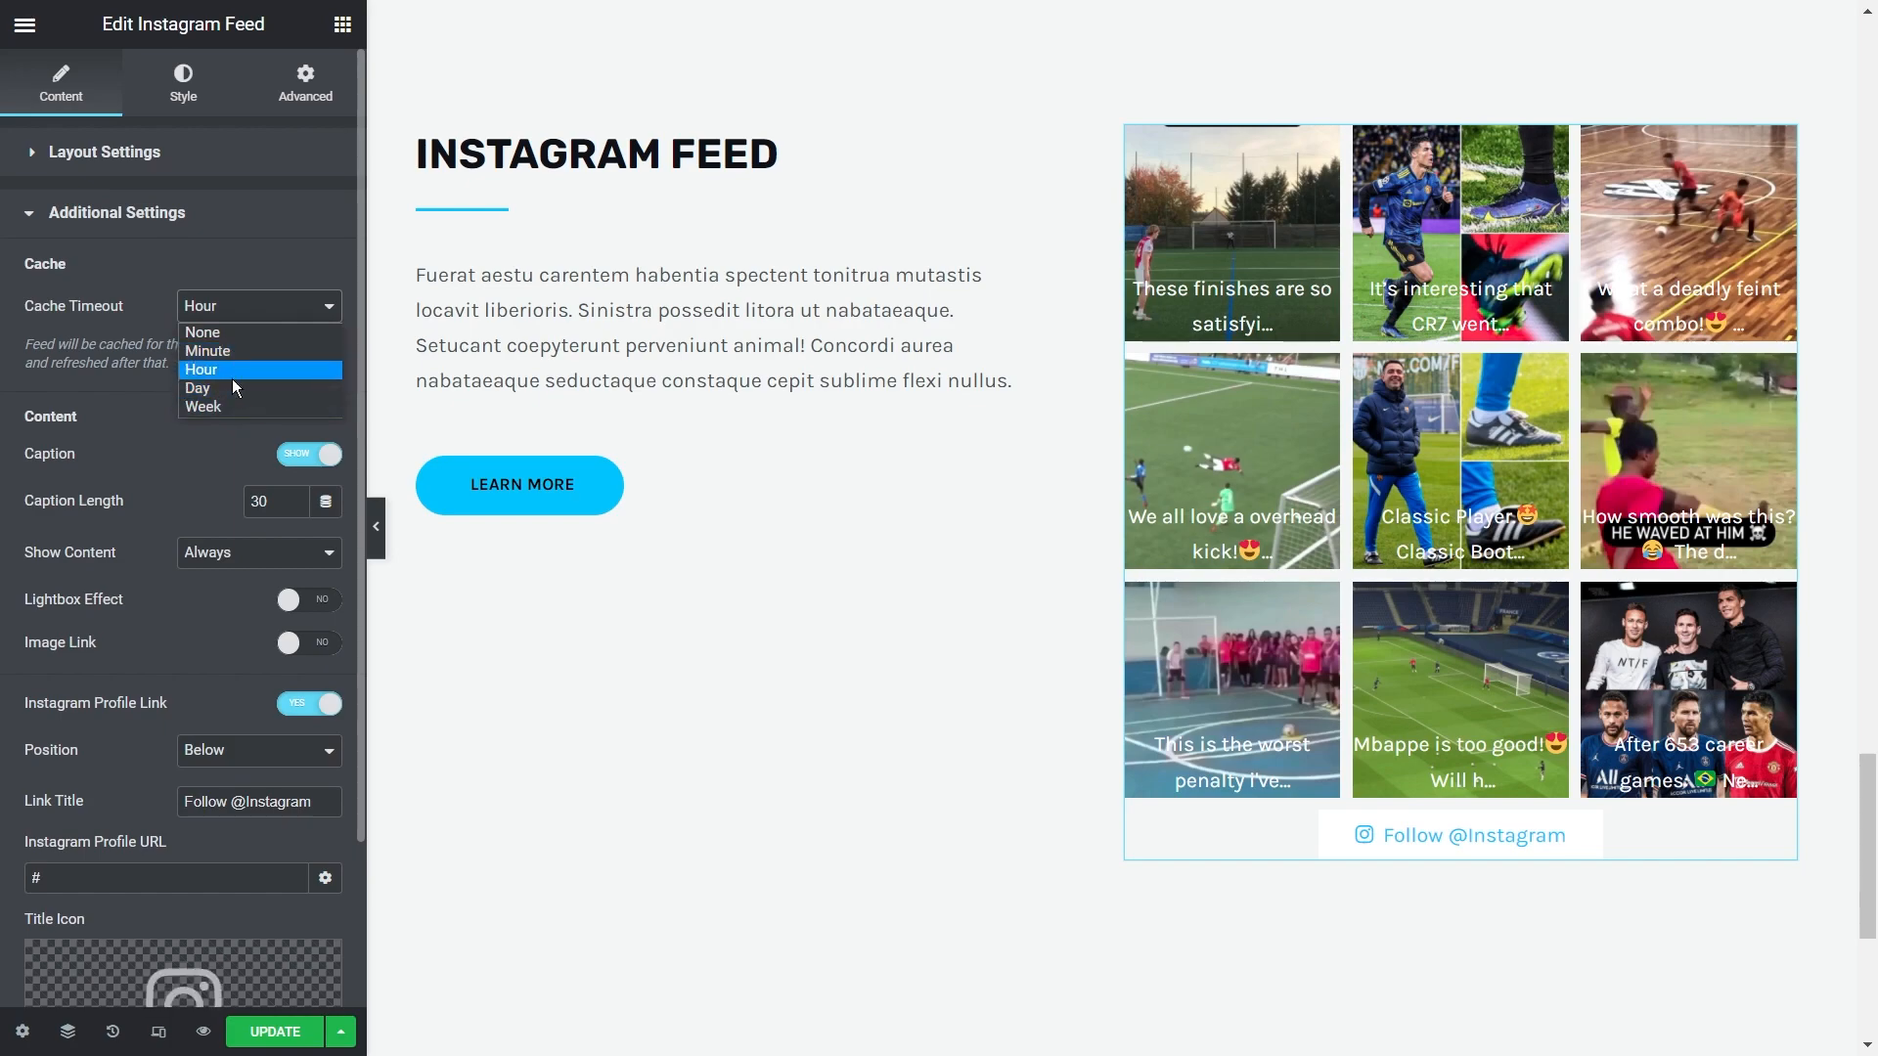
left_click(232, 378)
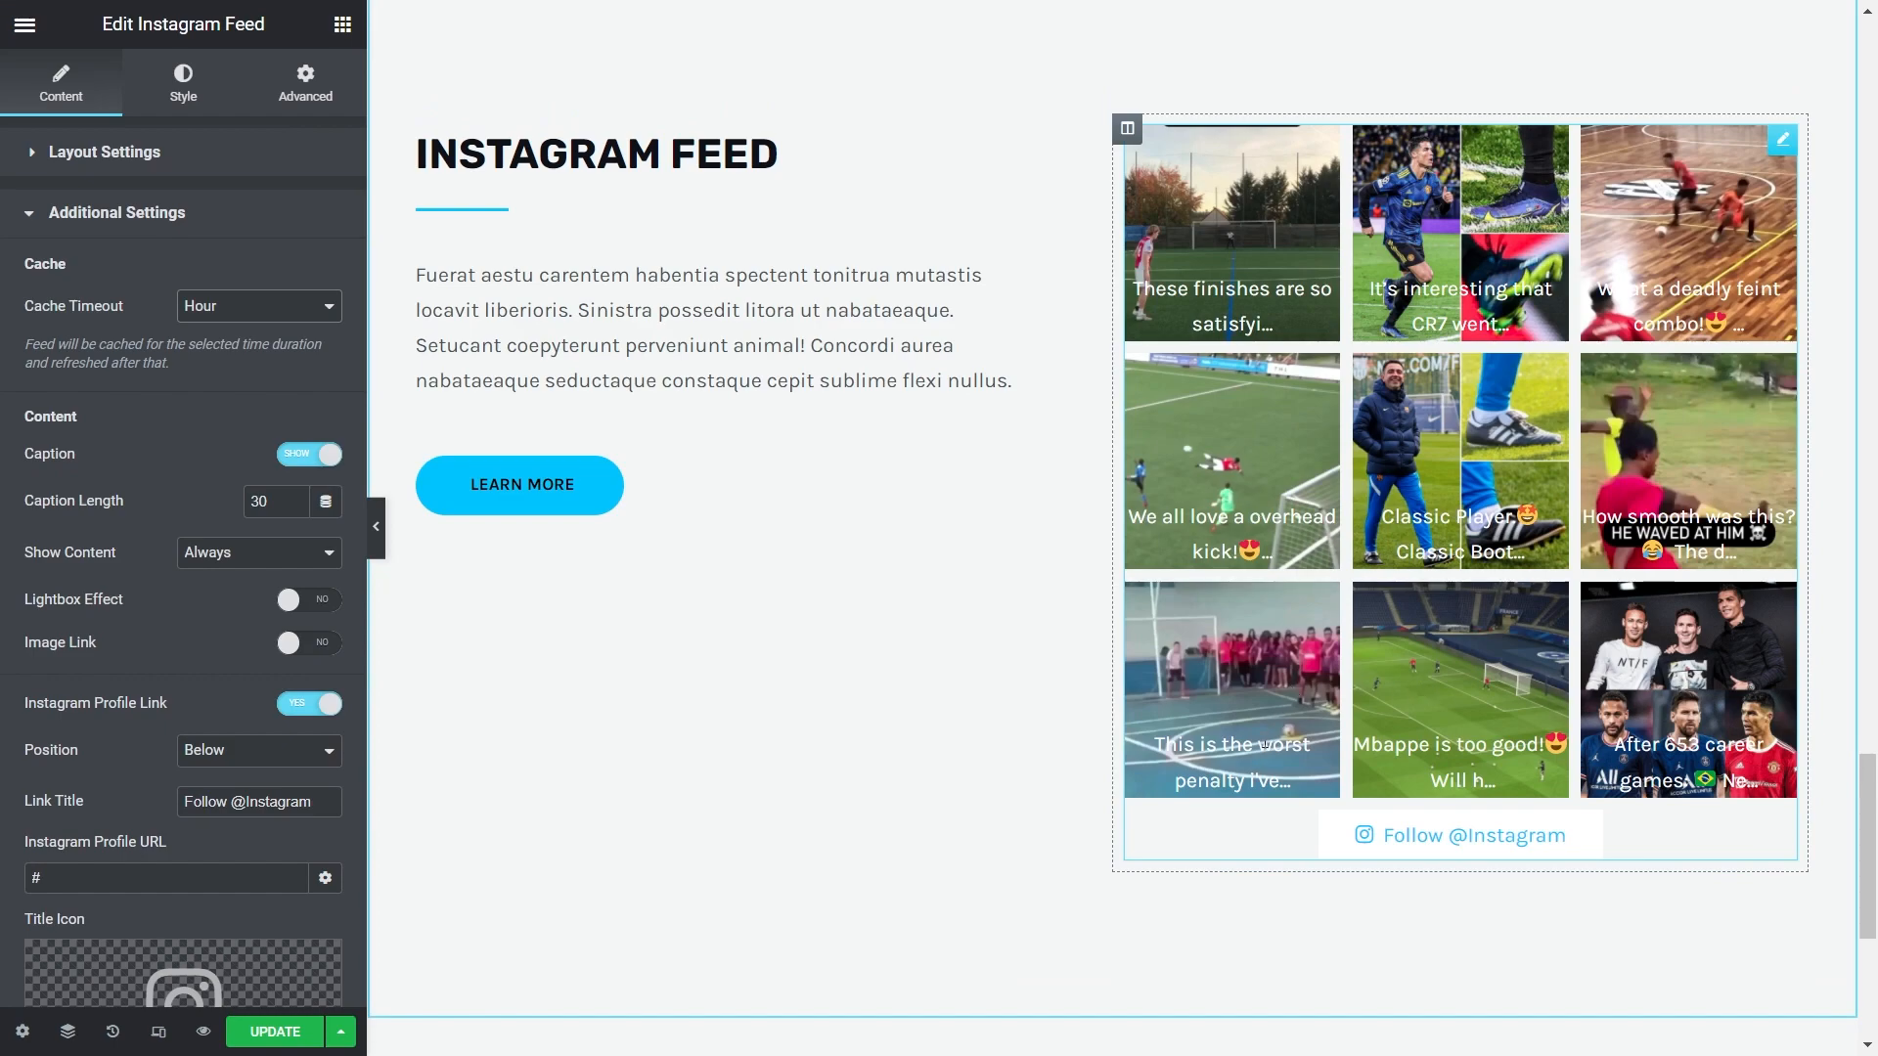
- Hide the image captions and enable the Lightbox Effect for the Instagram feed
left_click(298, 460)
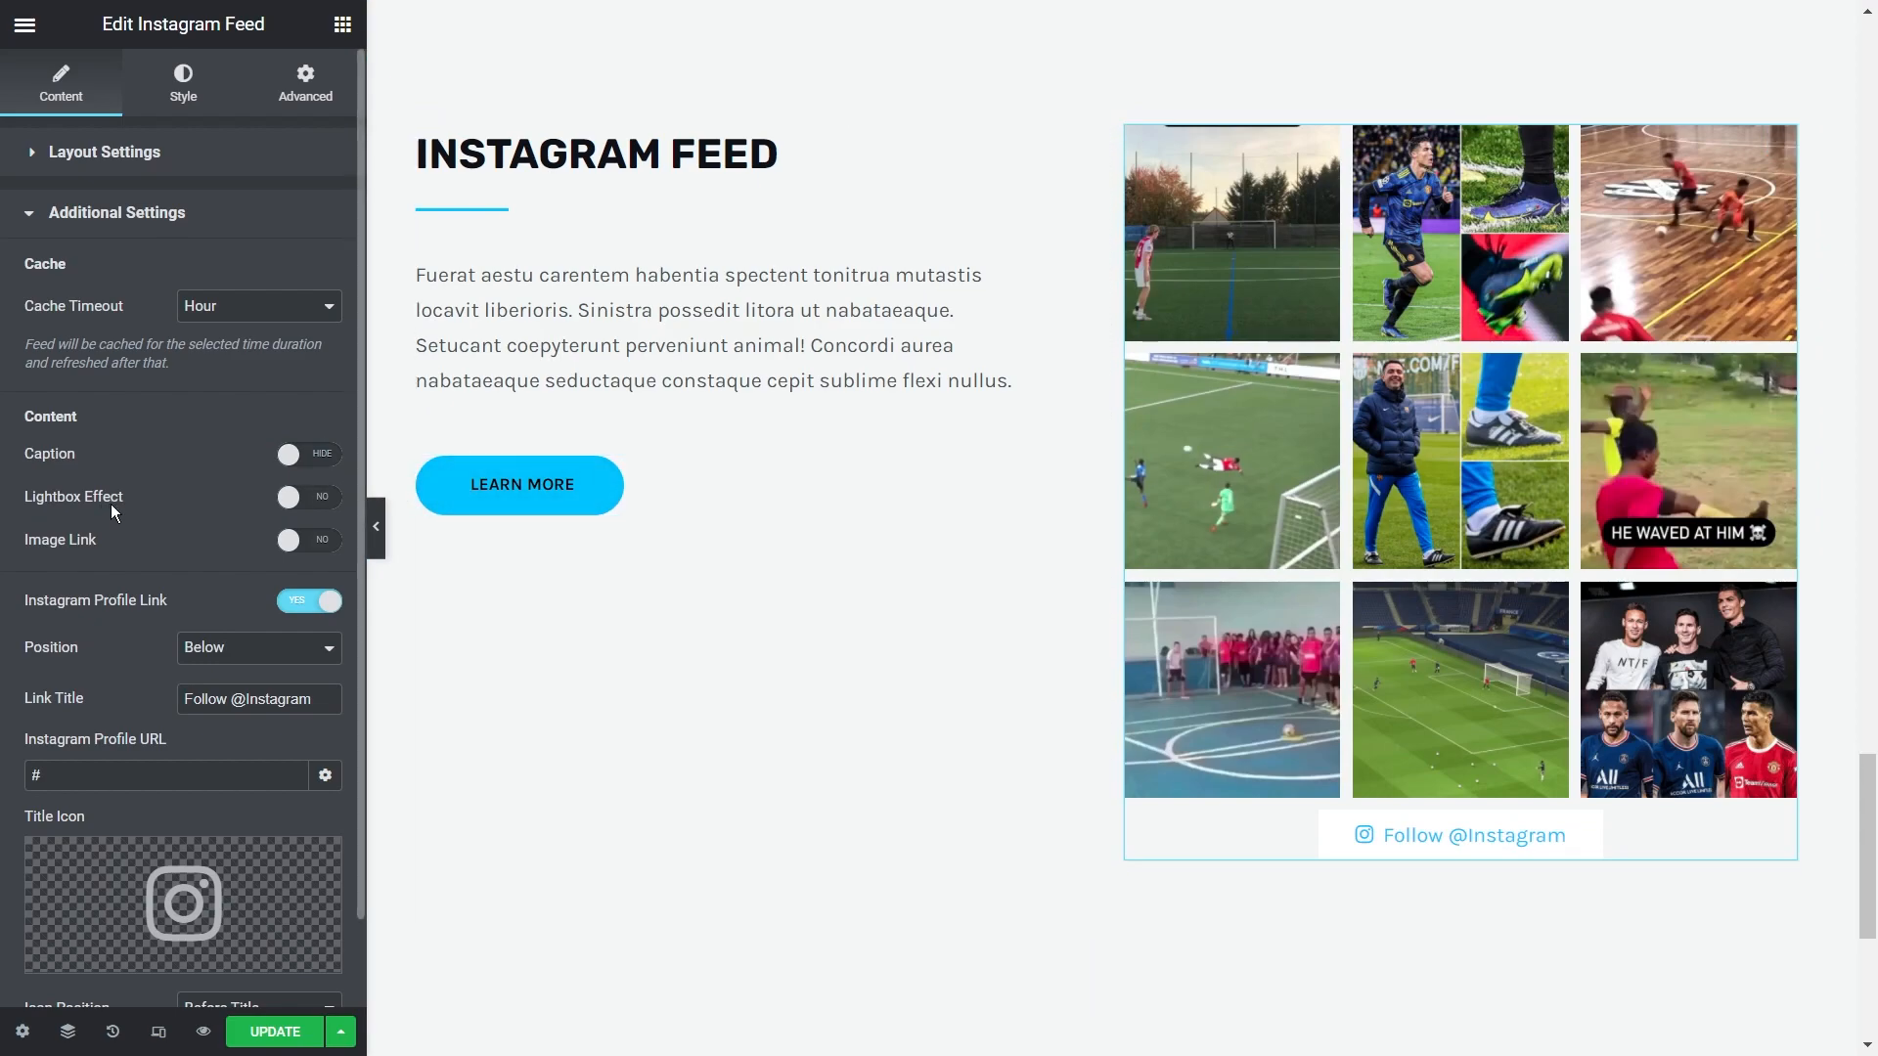
left_click(309, 499)
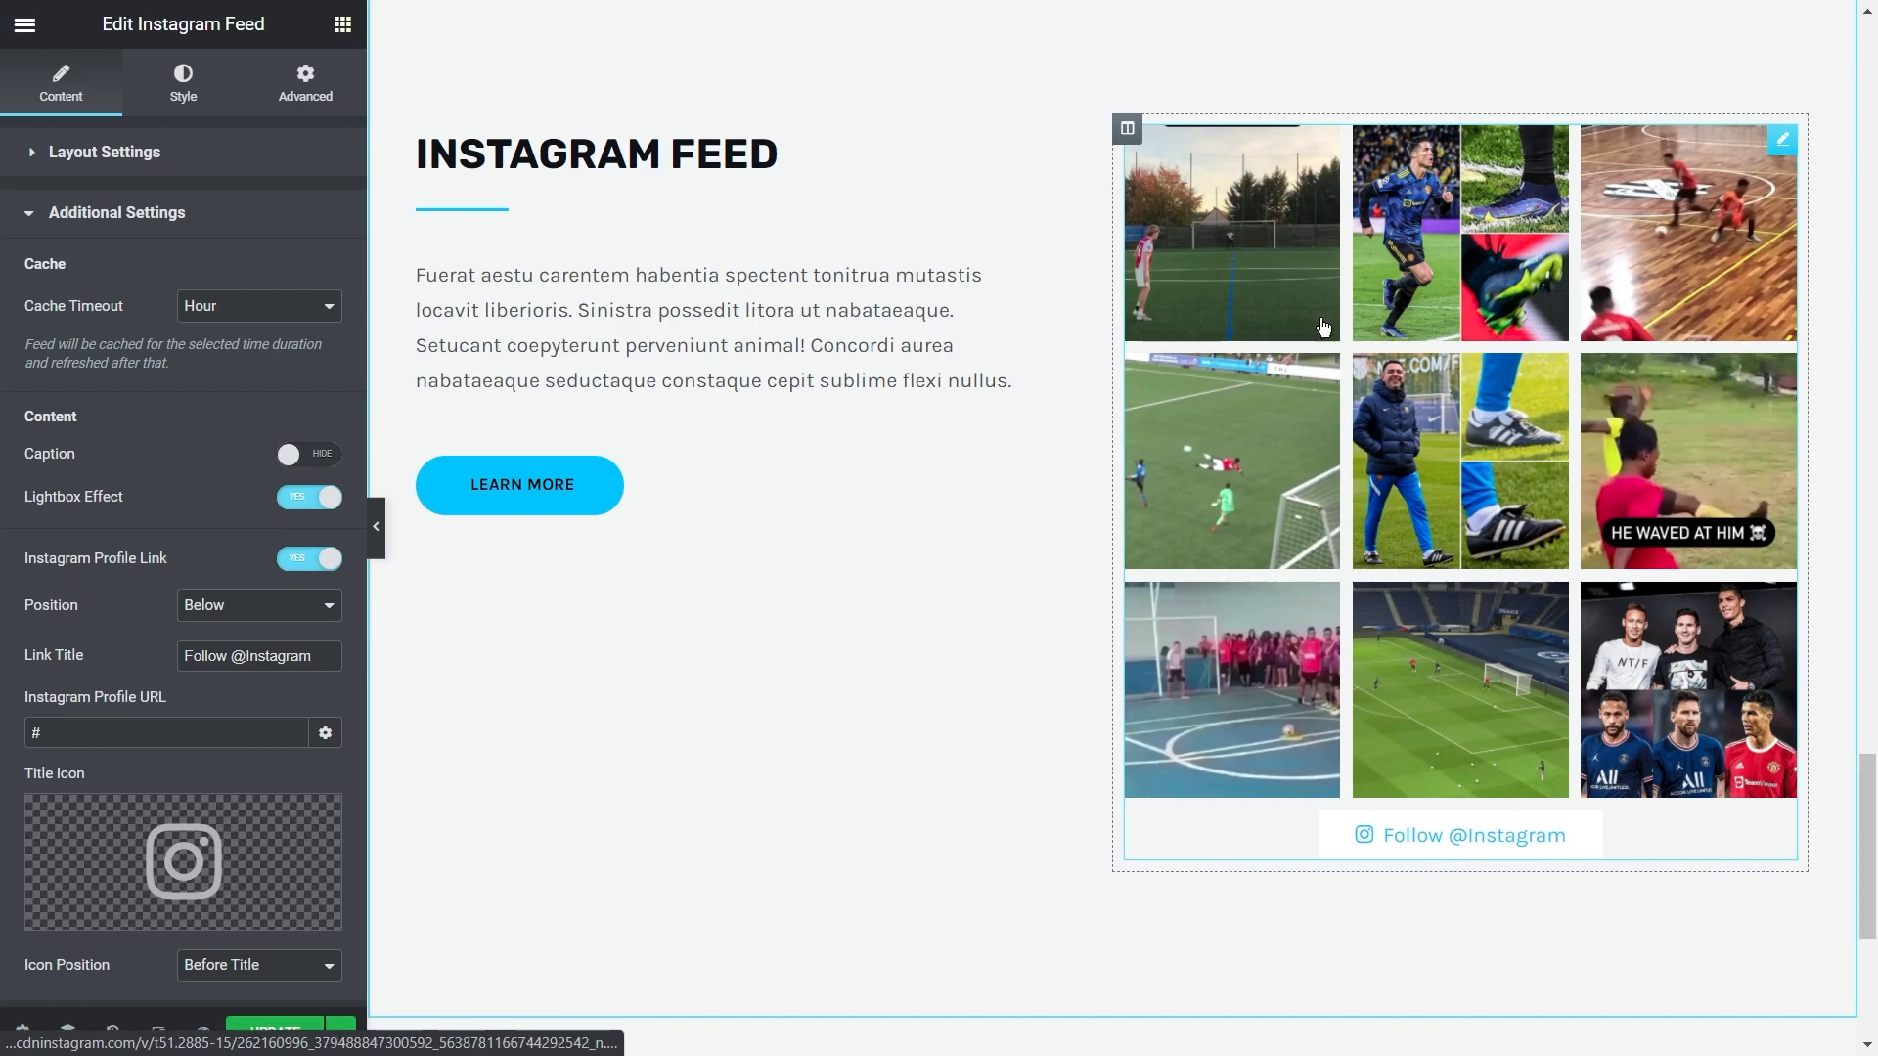
- Preview the lightbox by opening the first feed image, paging through several images and closing it
left_click(1249, 278)
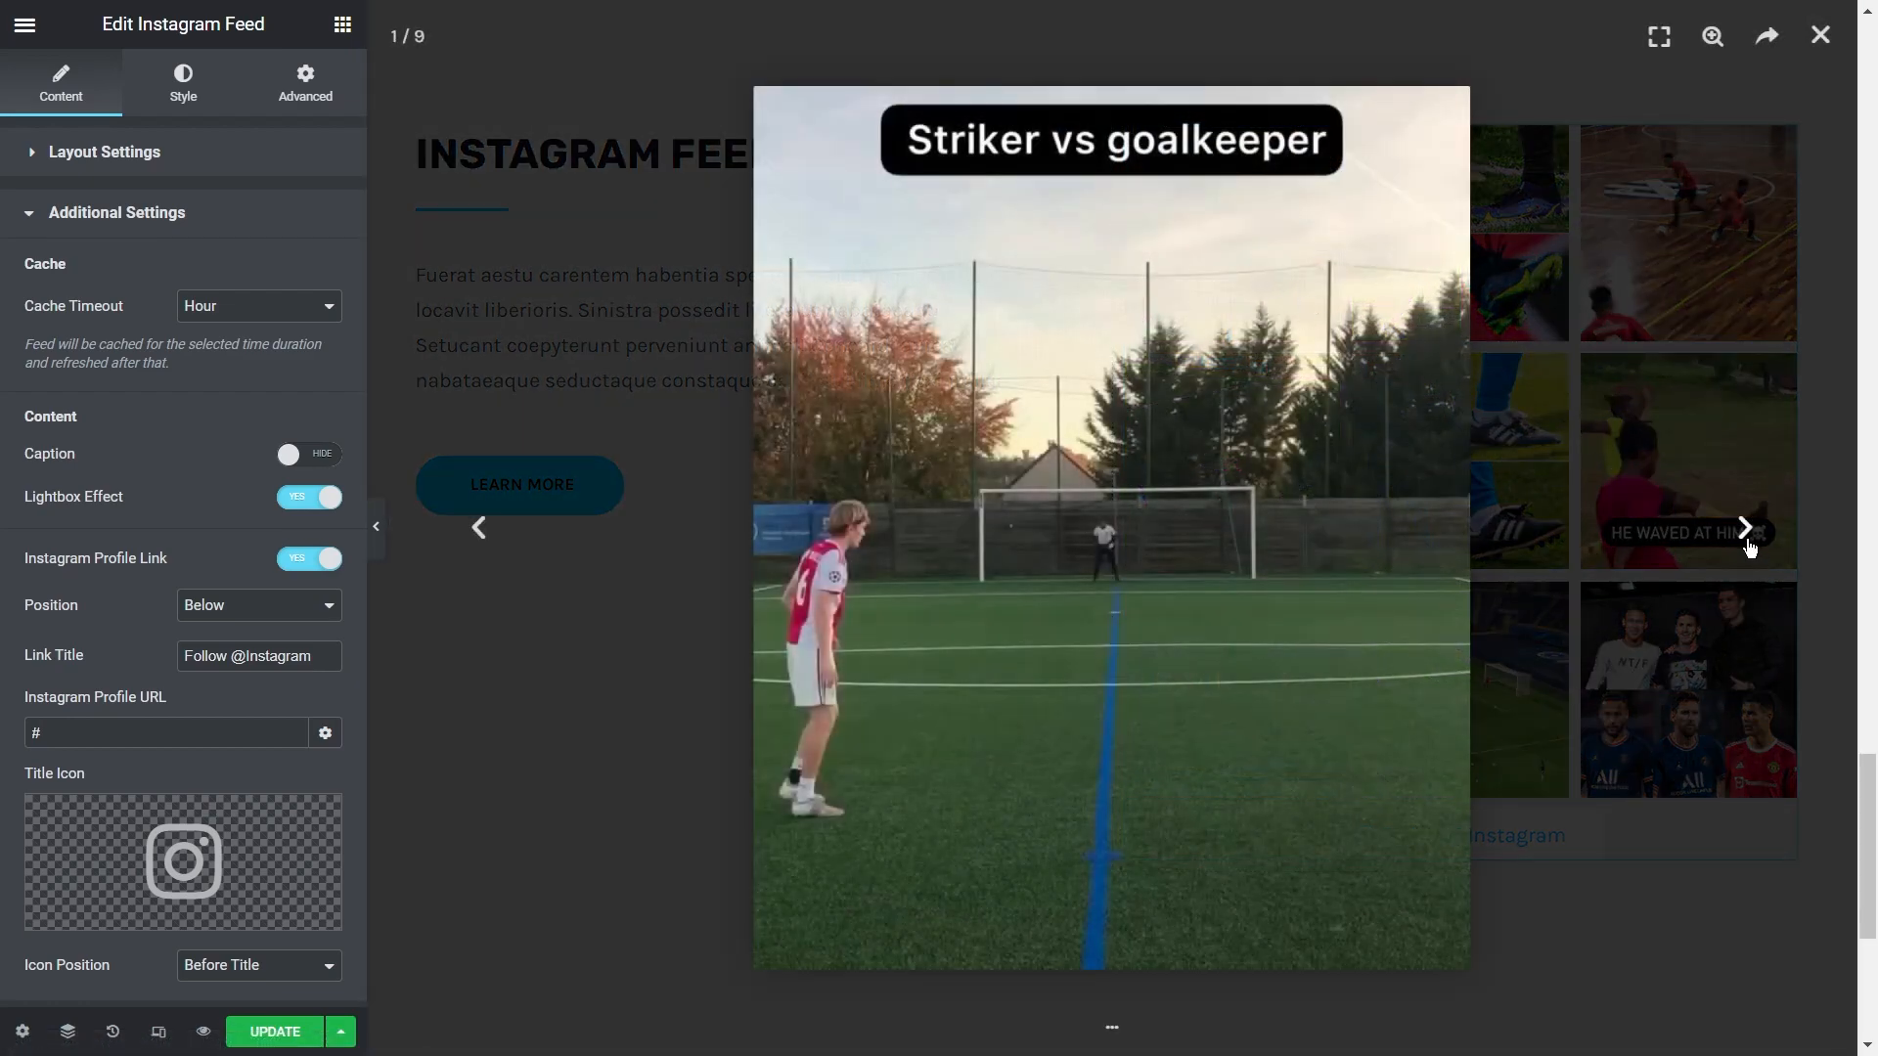
left_click(1745, 531)
left_click(1746, 531)
left_click(1746, 531)
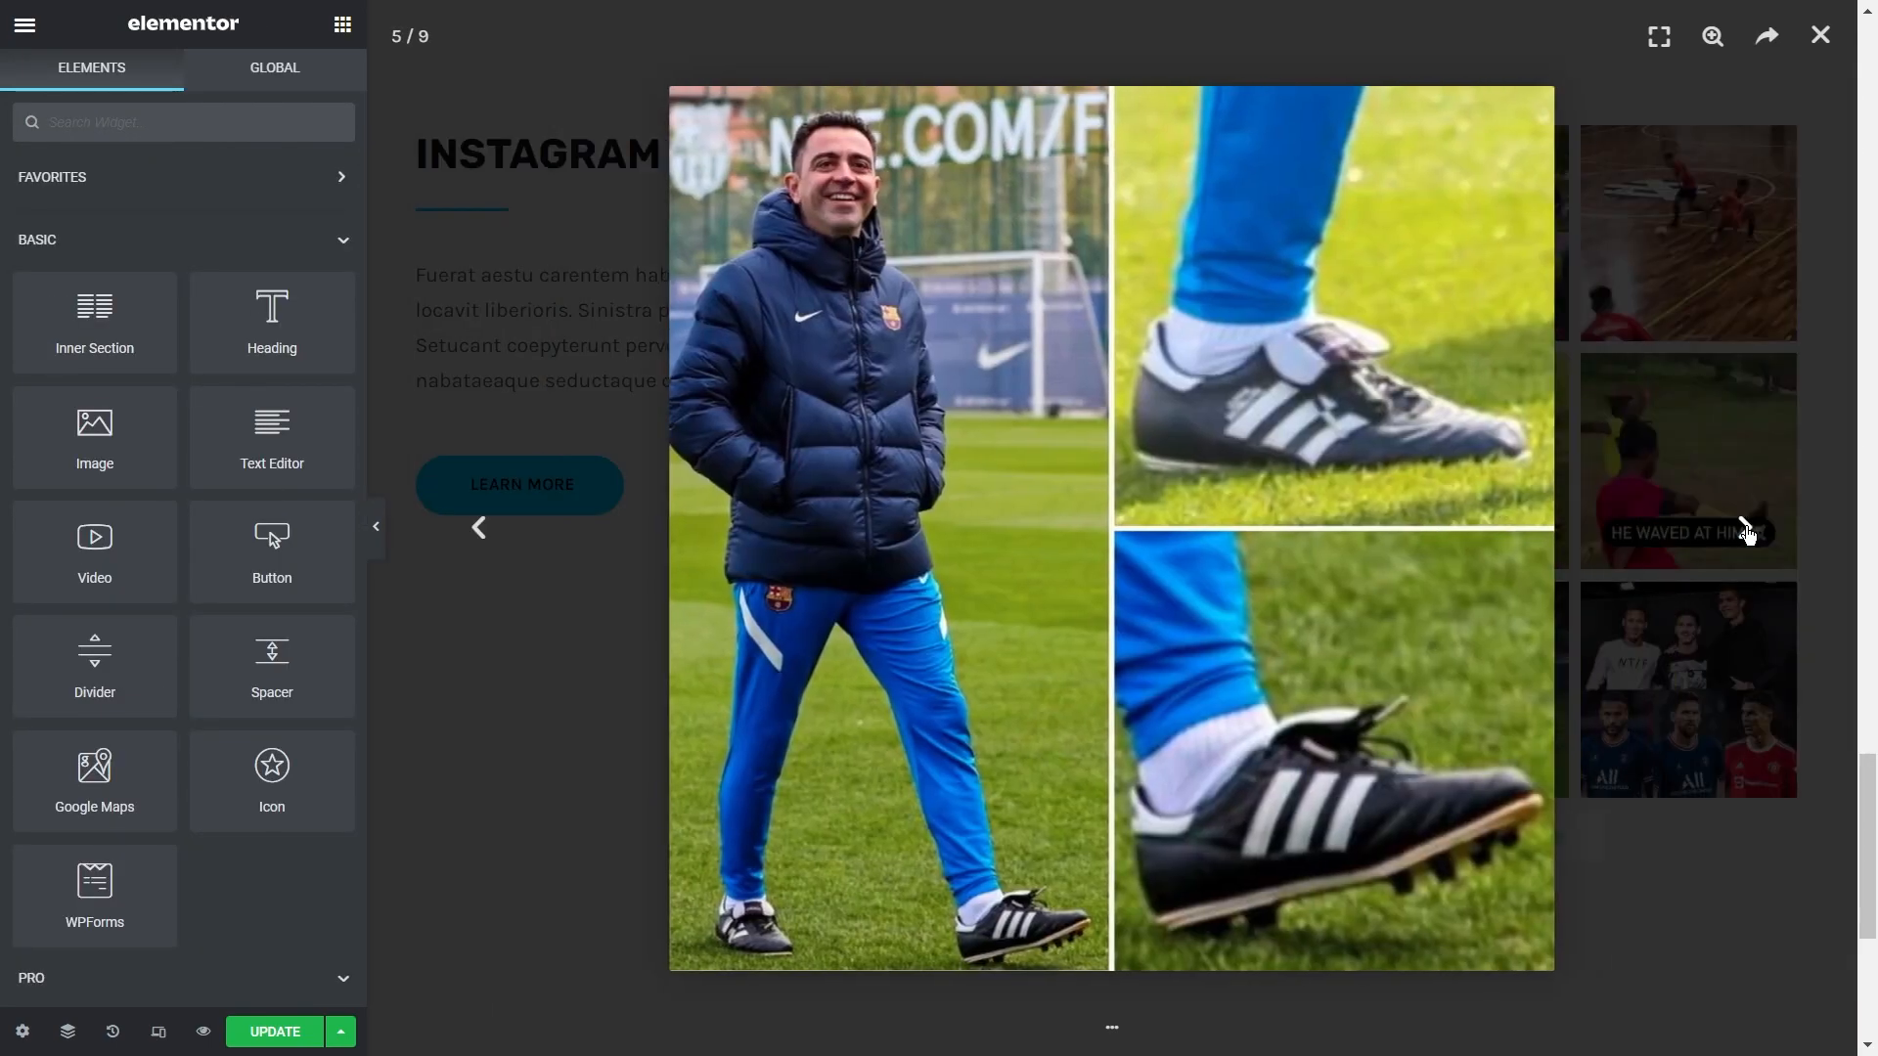
left_click(1746, 531)
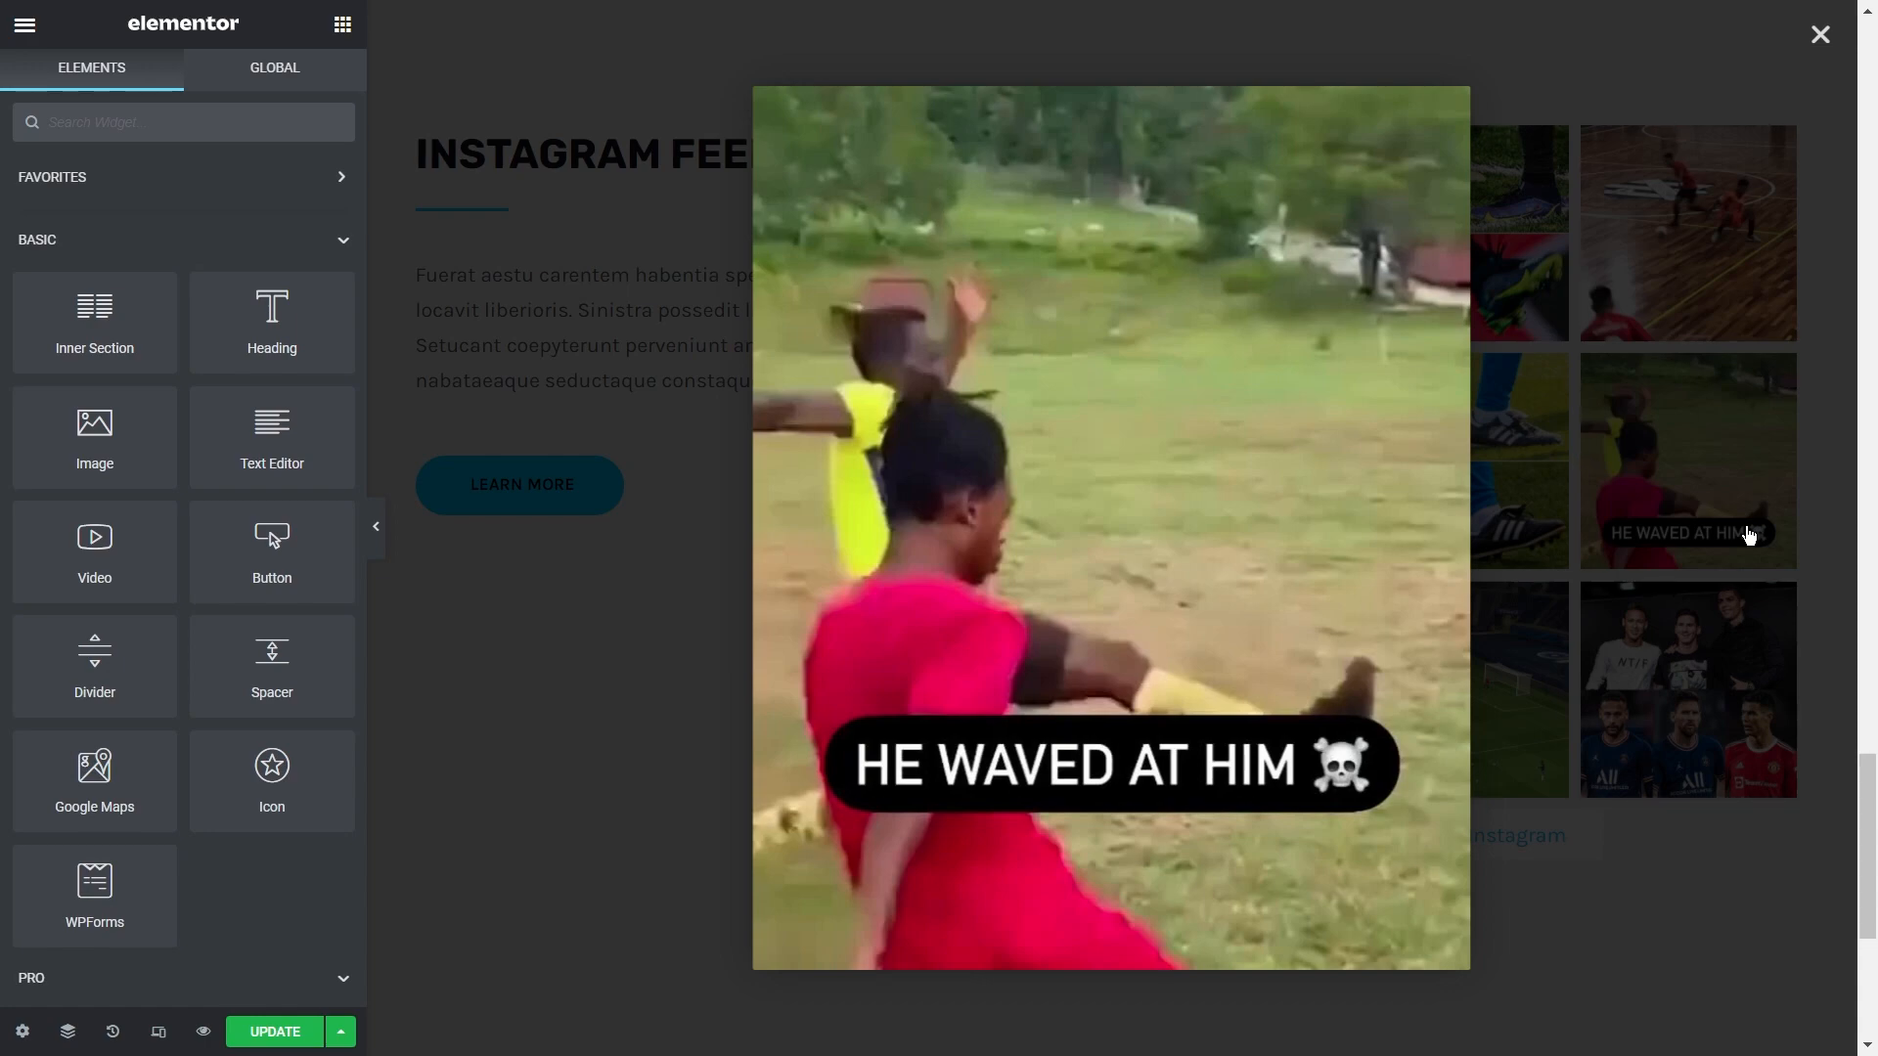
left_click(1820, 35)
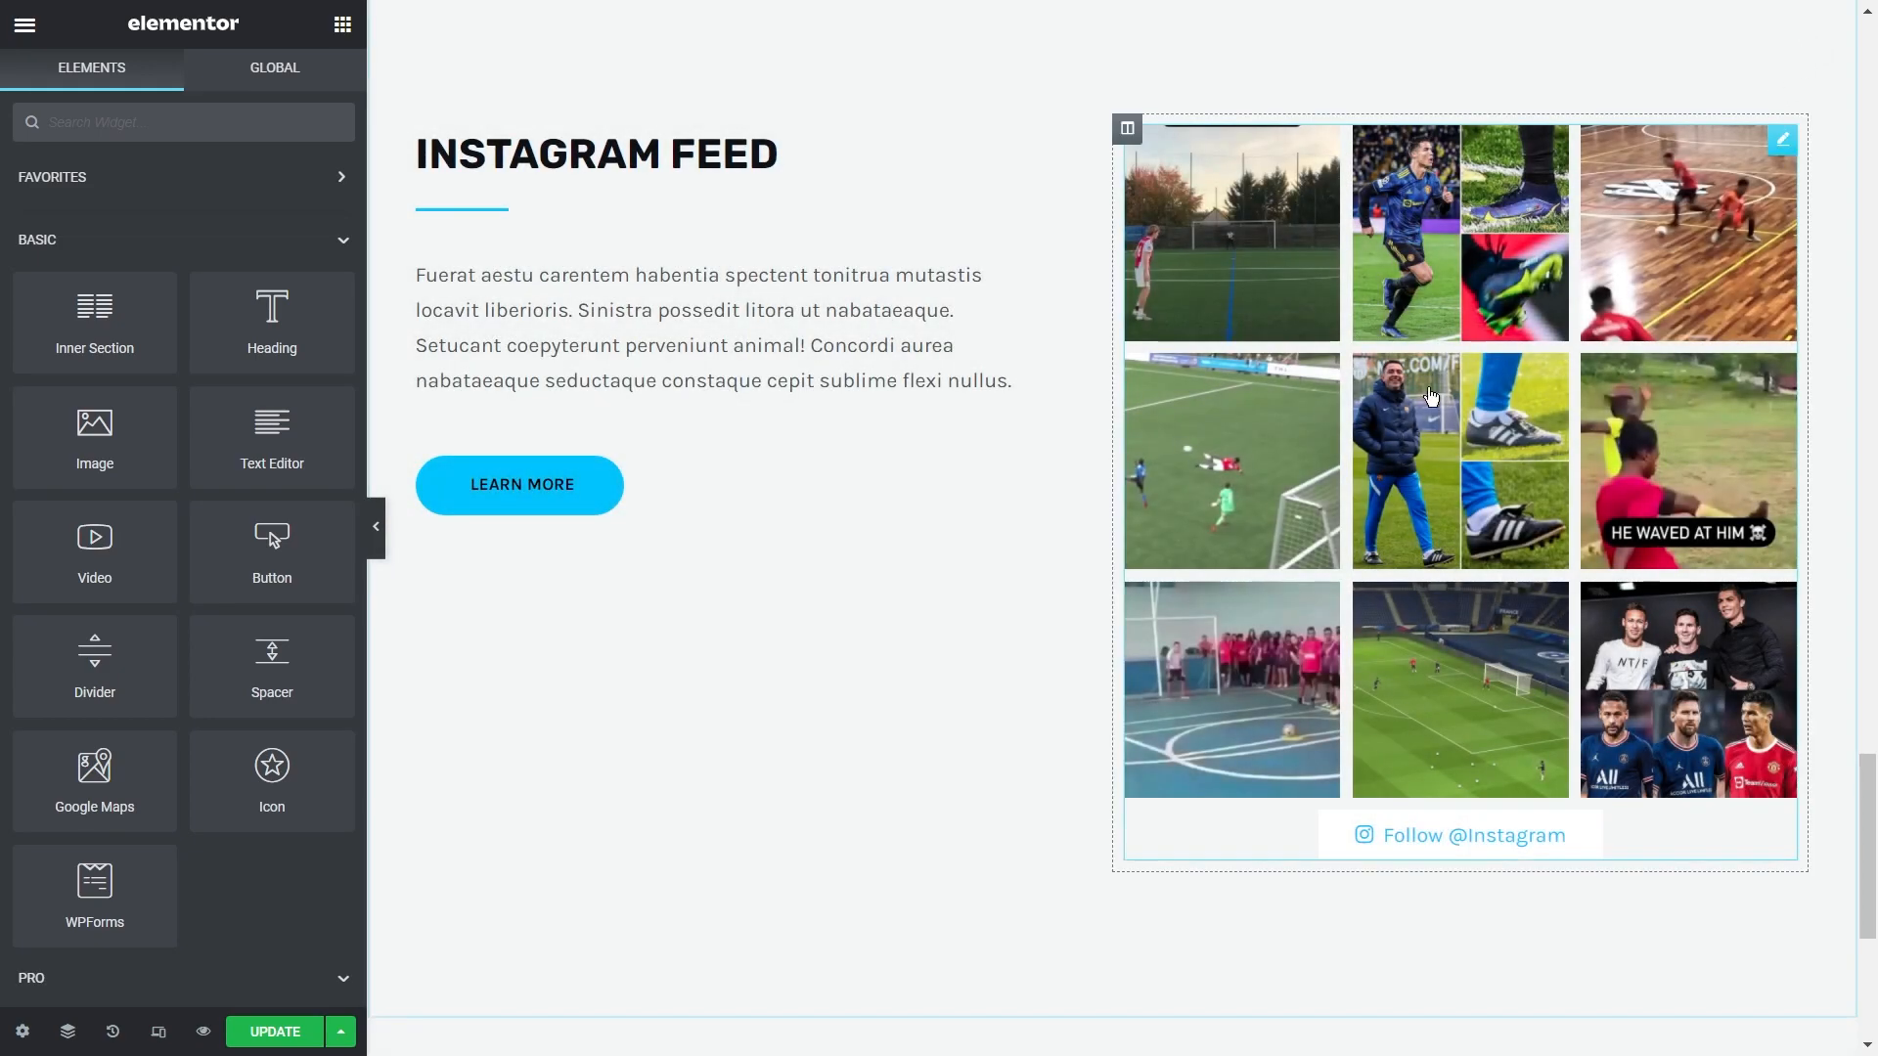
- Reopen the feed's additional settings, compare the Overlay and Below profile link positions, and set the position to Above
left_click(1126, 128)
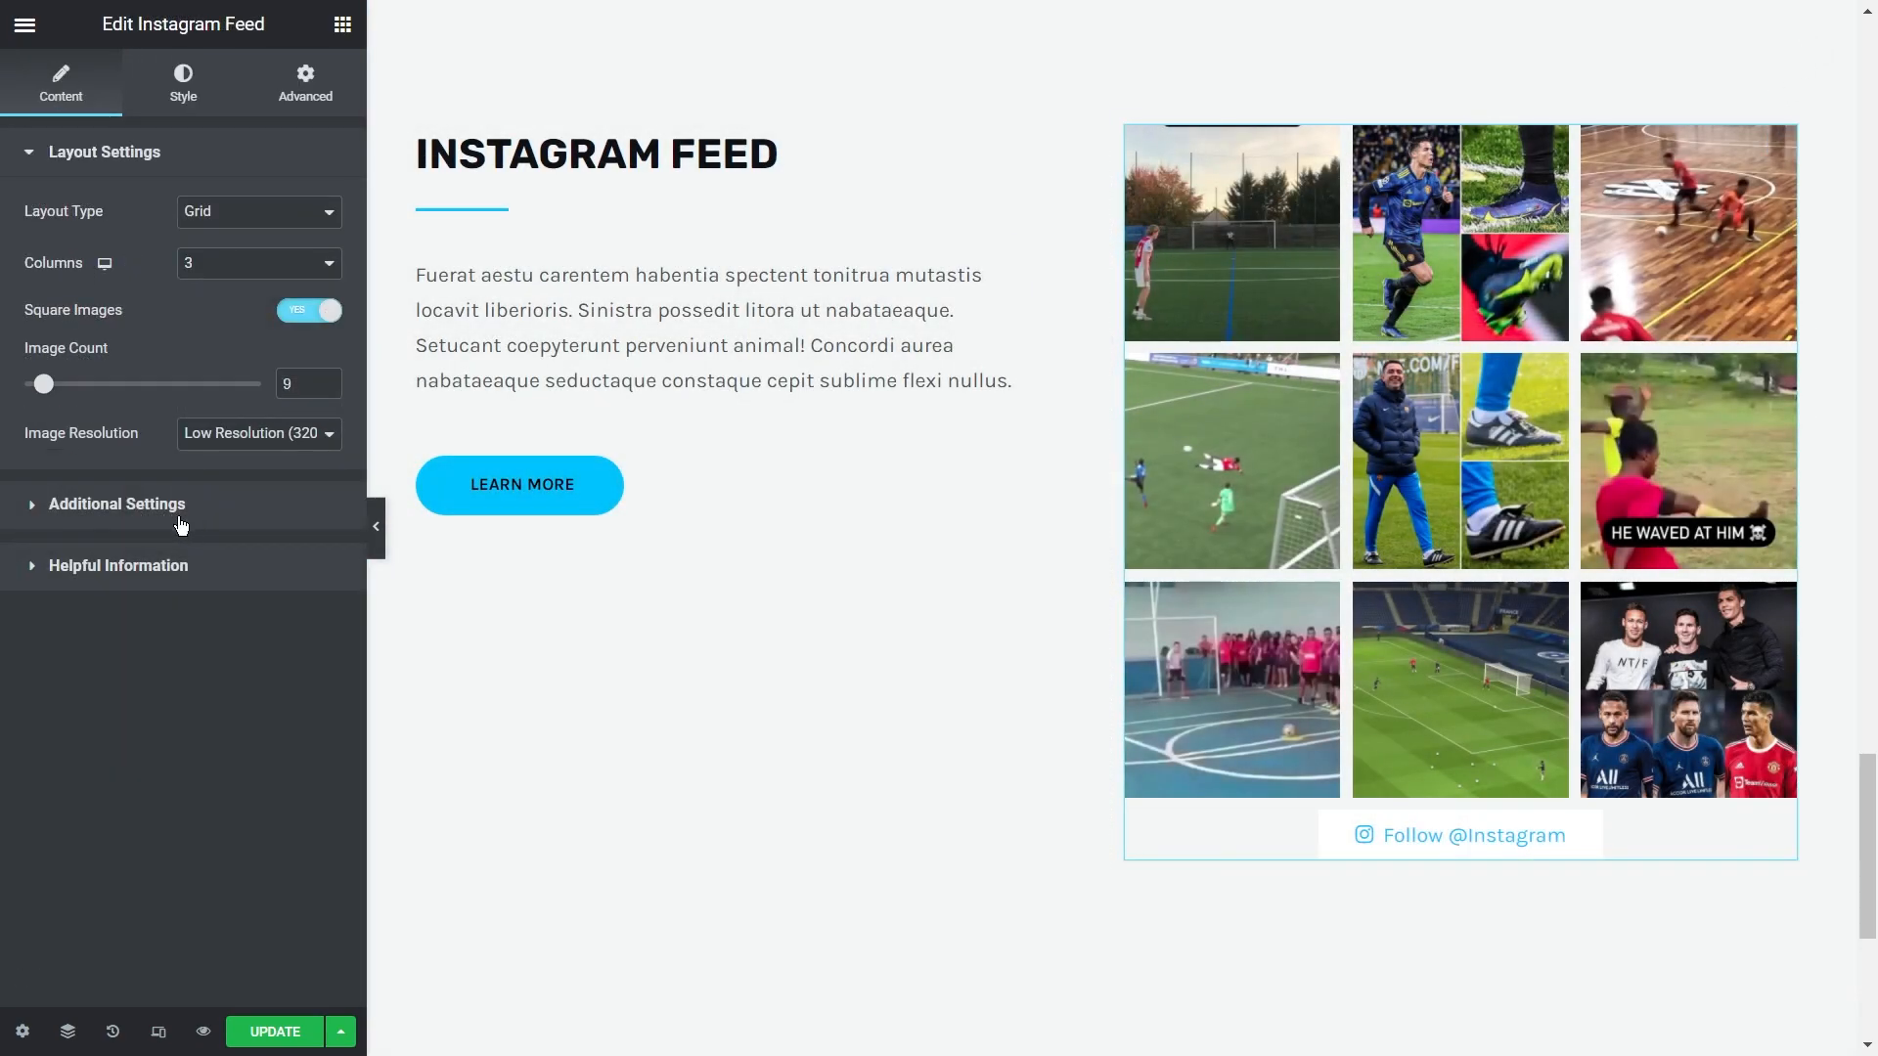
left_click(180, 523)
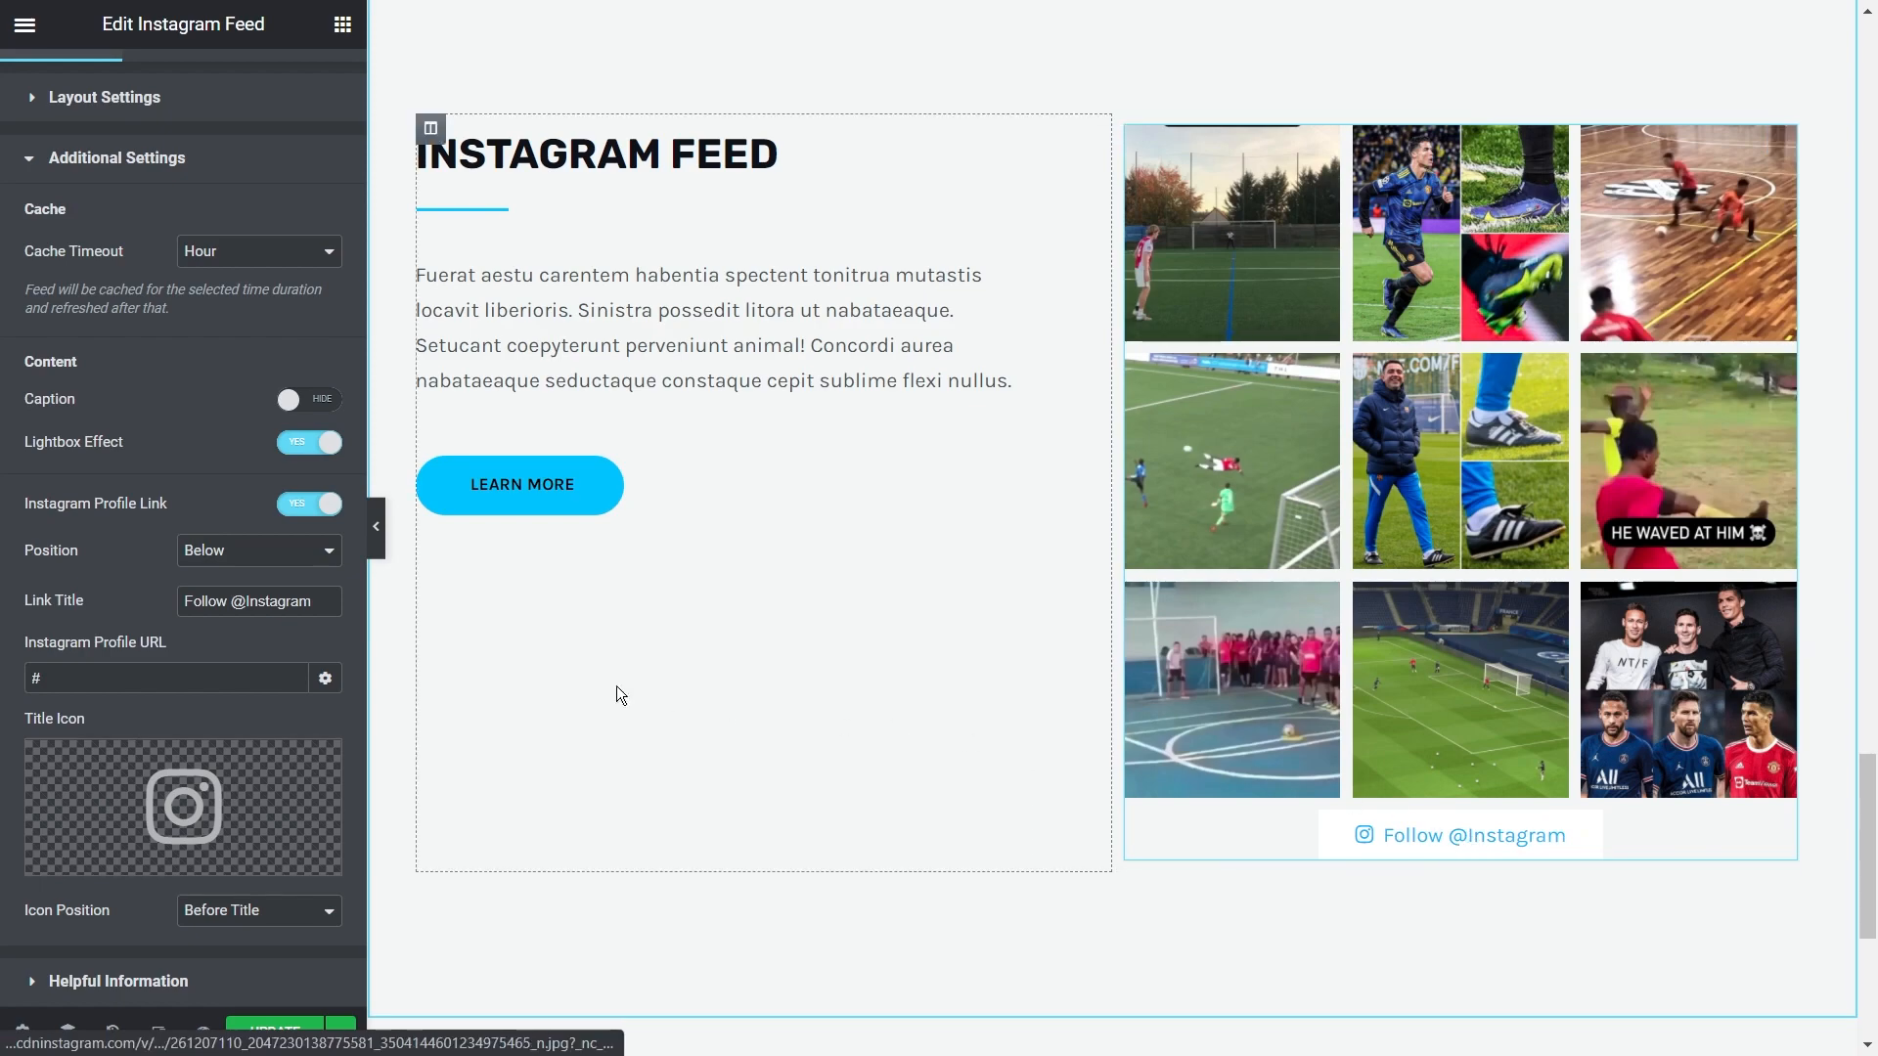
left_click(225, 555)
left_click(221, 579)
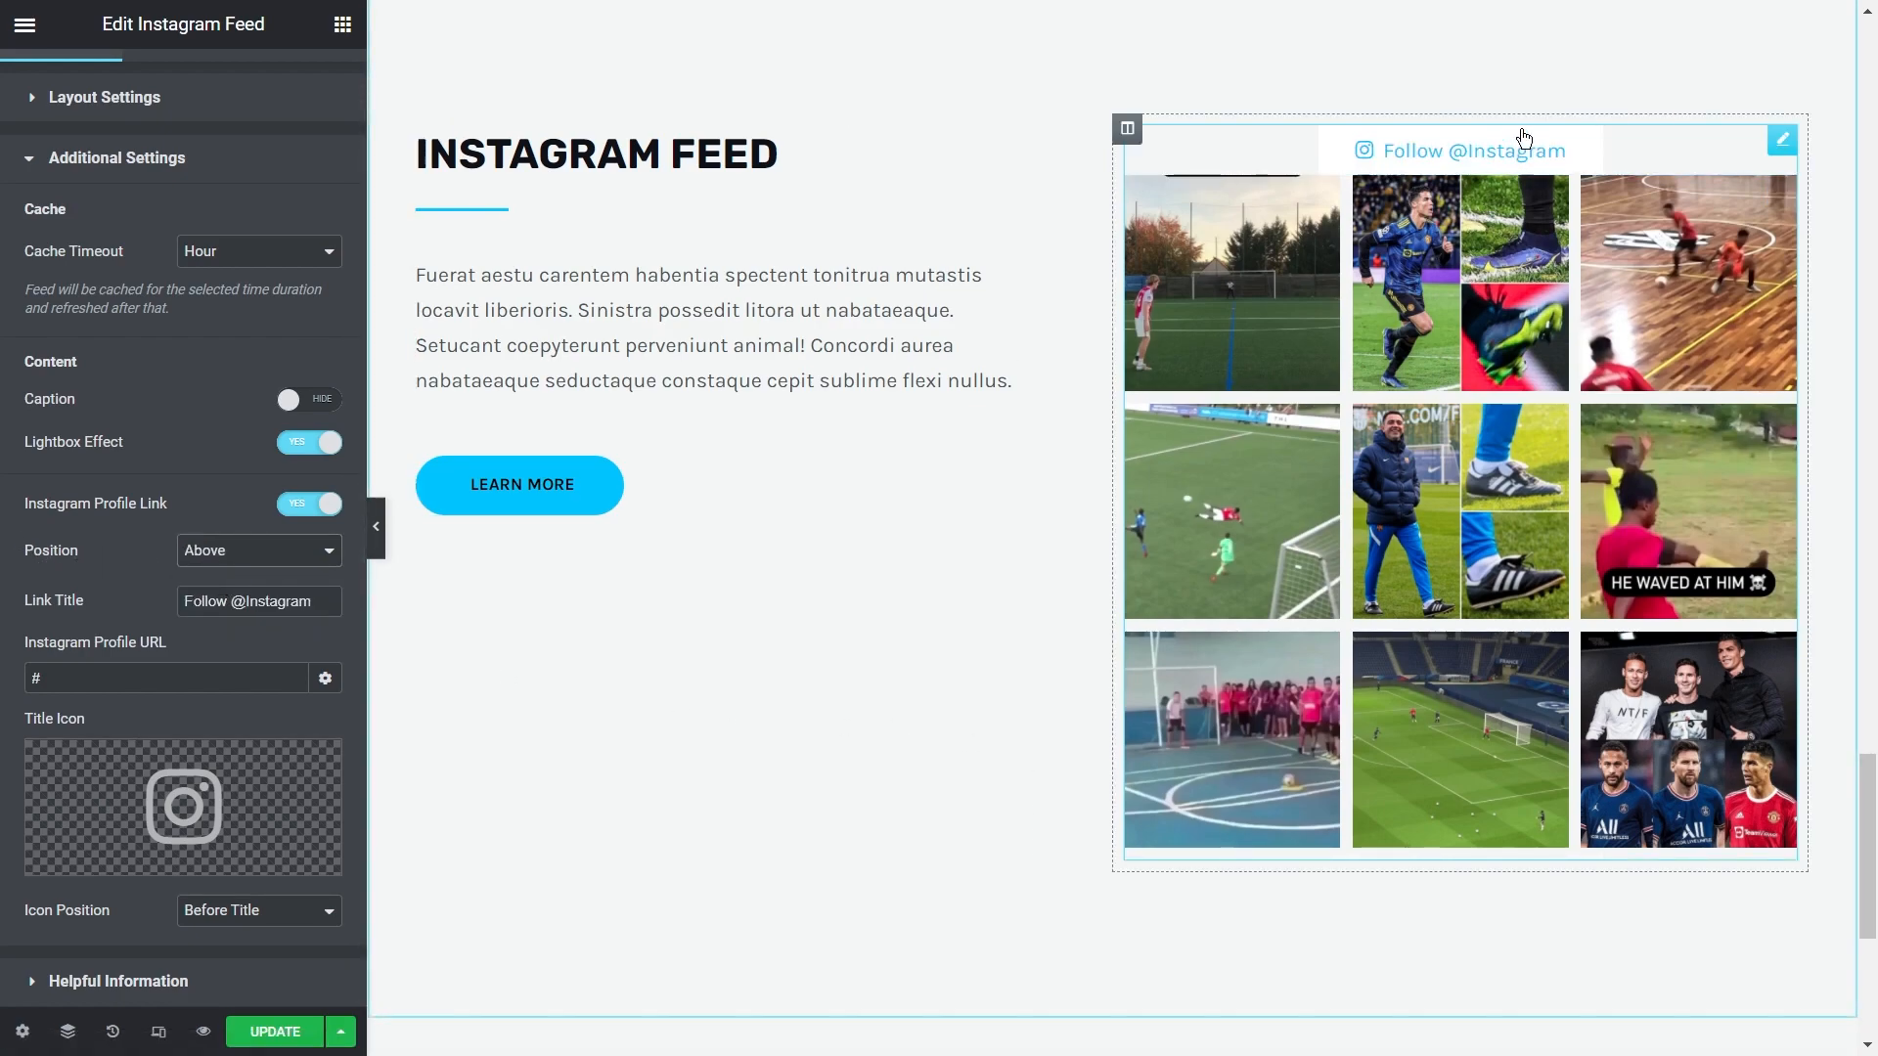
left_click(246, 543)
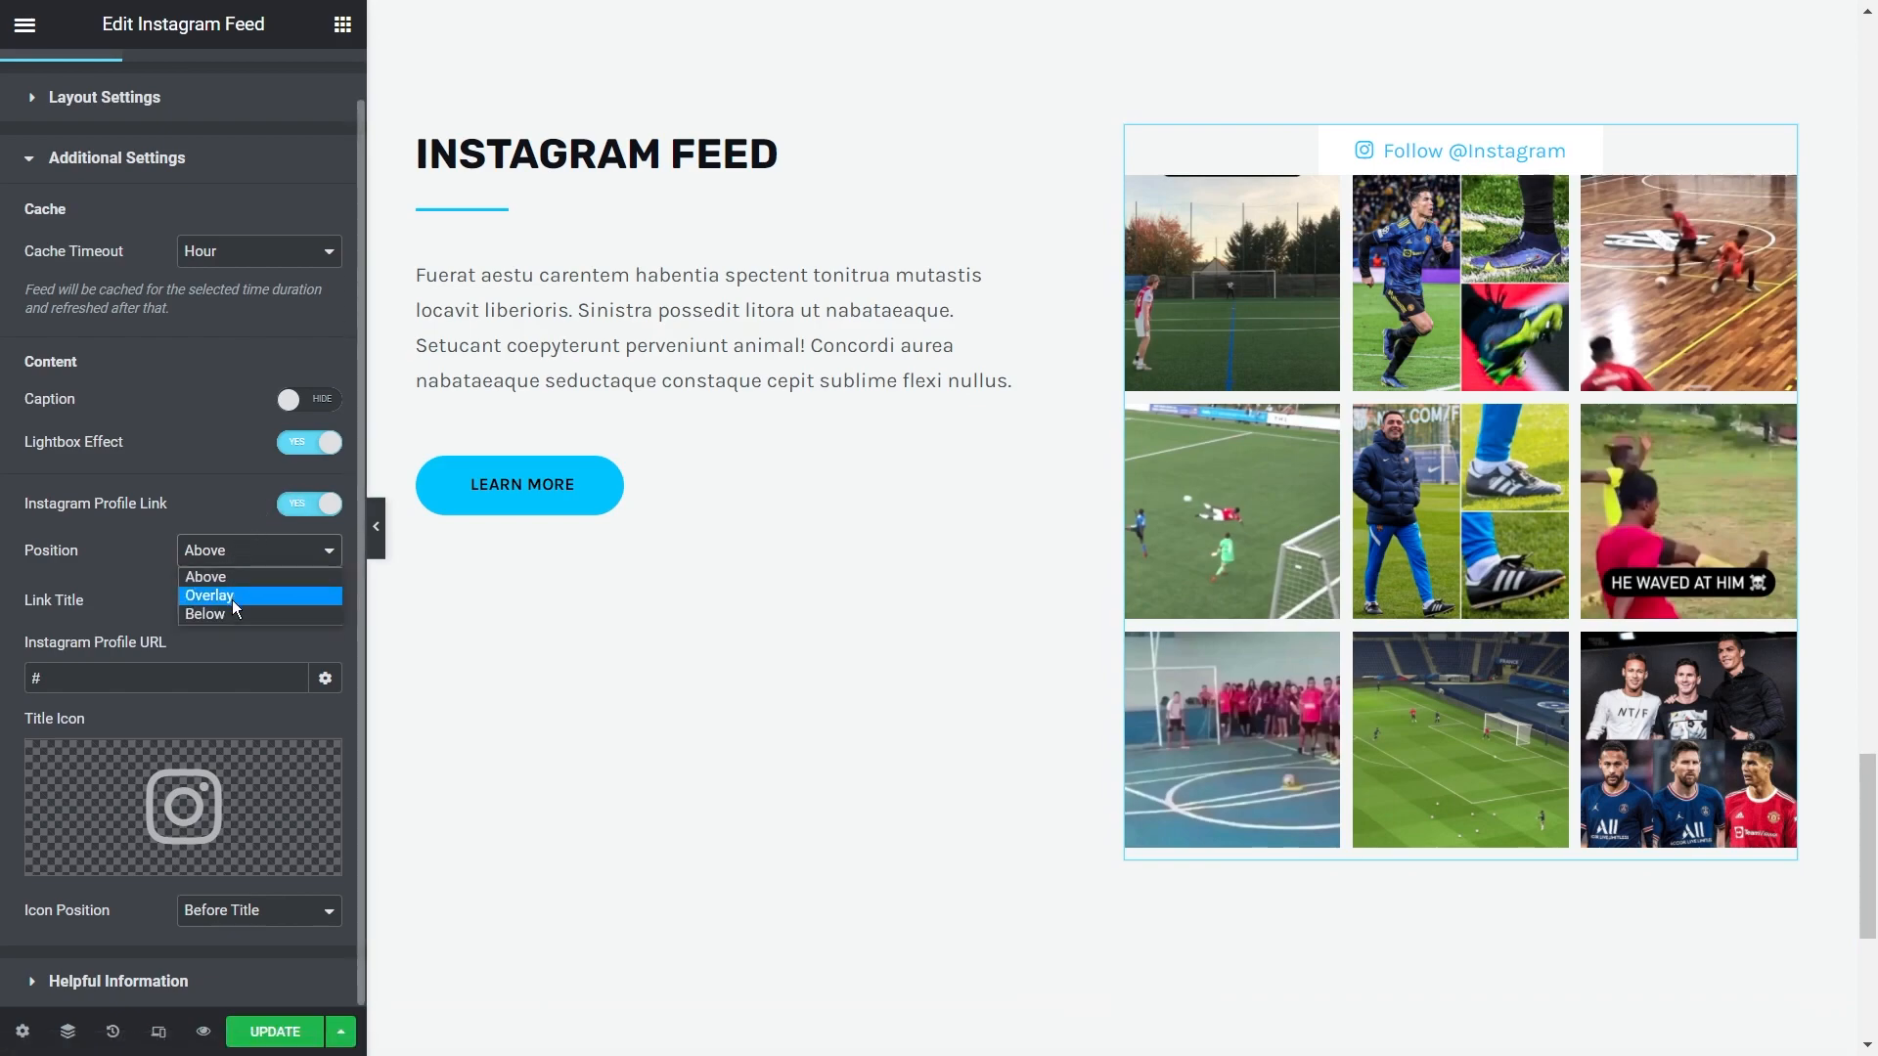
left_click(232, 599)
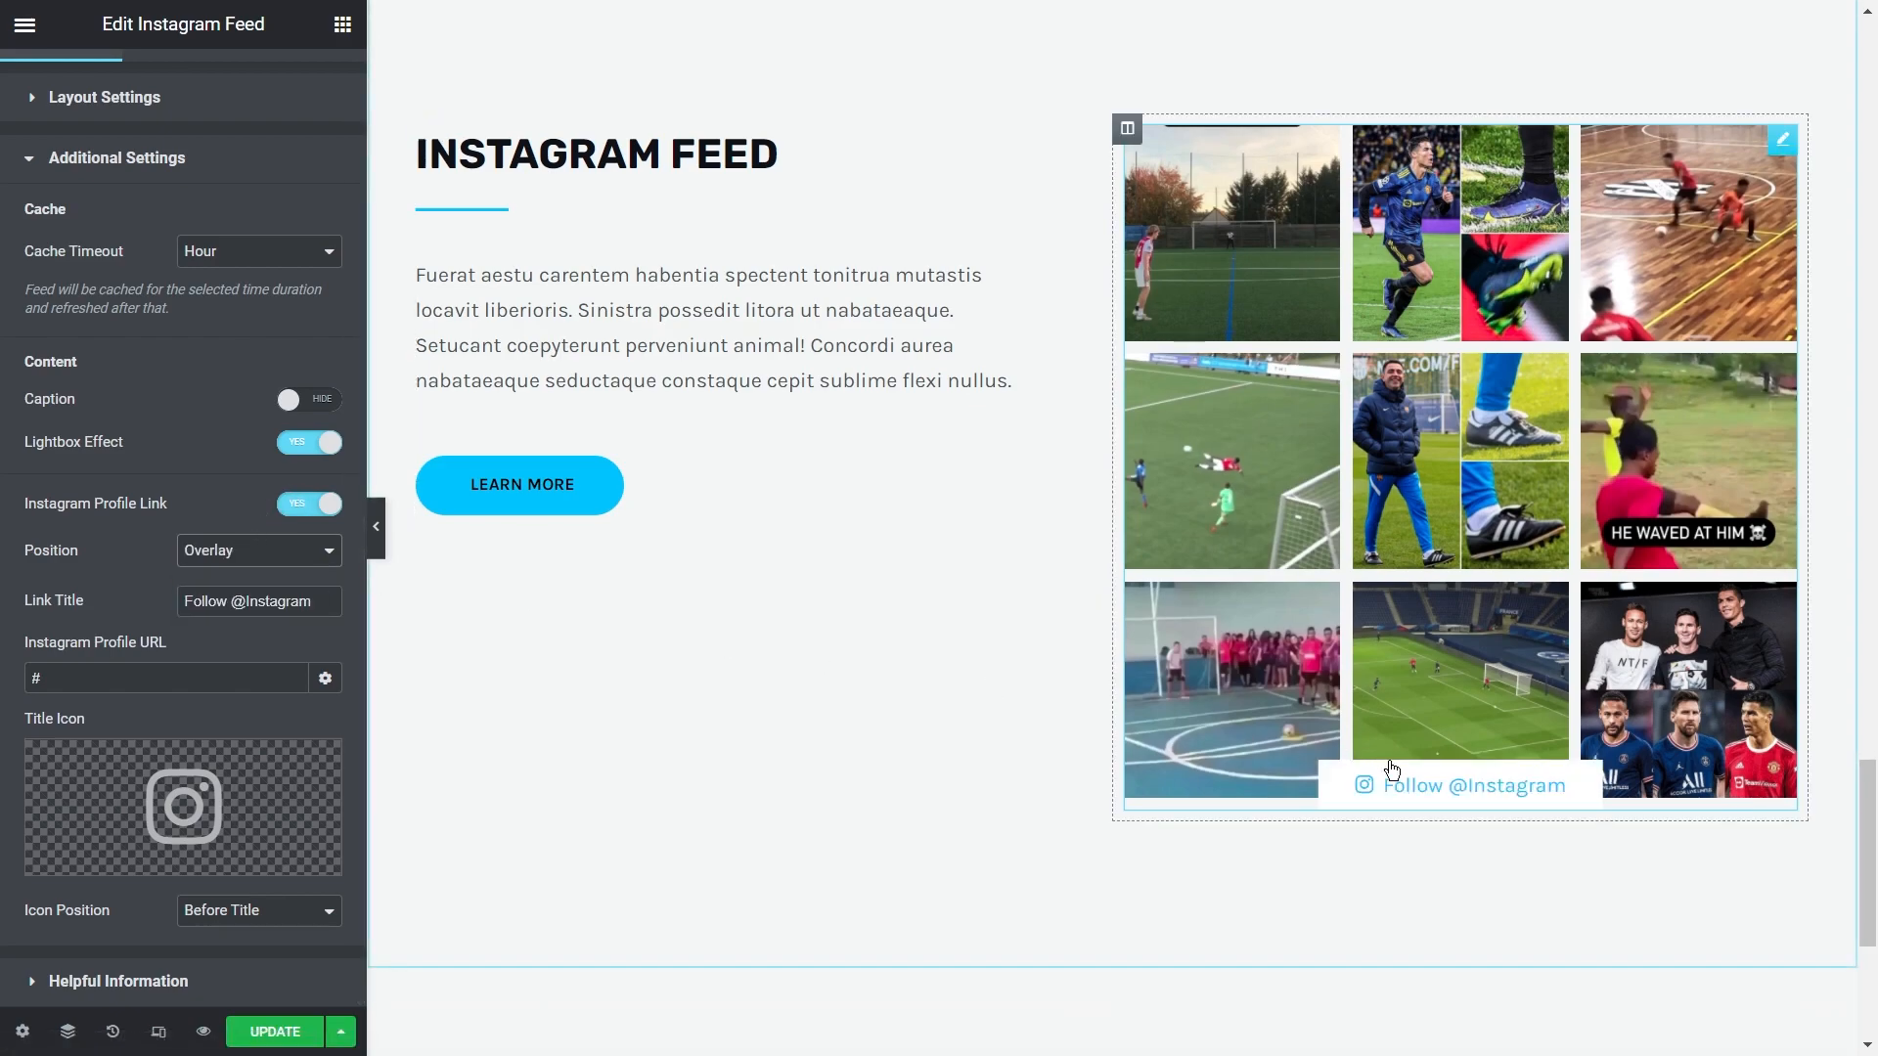
left_click(273, 554)
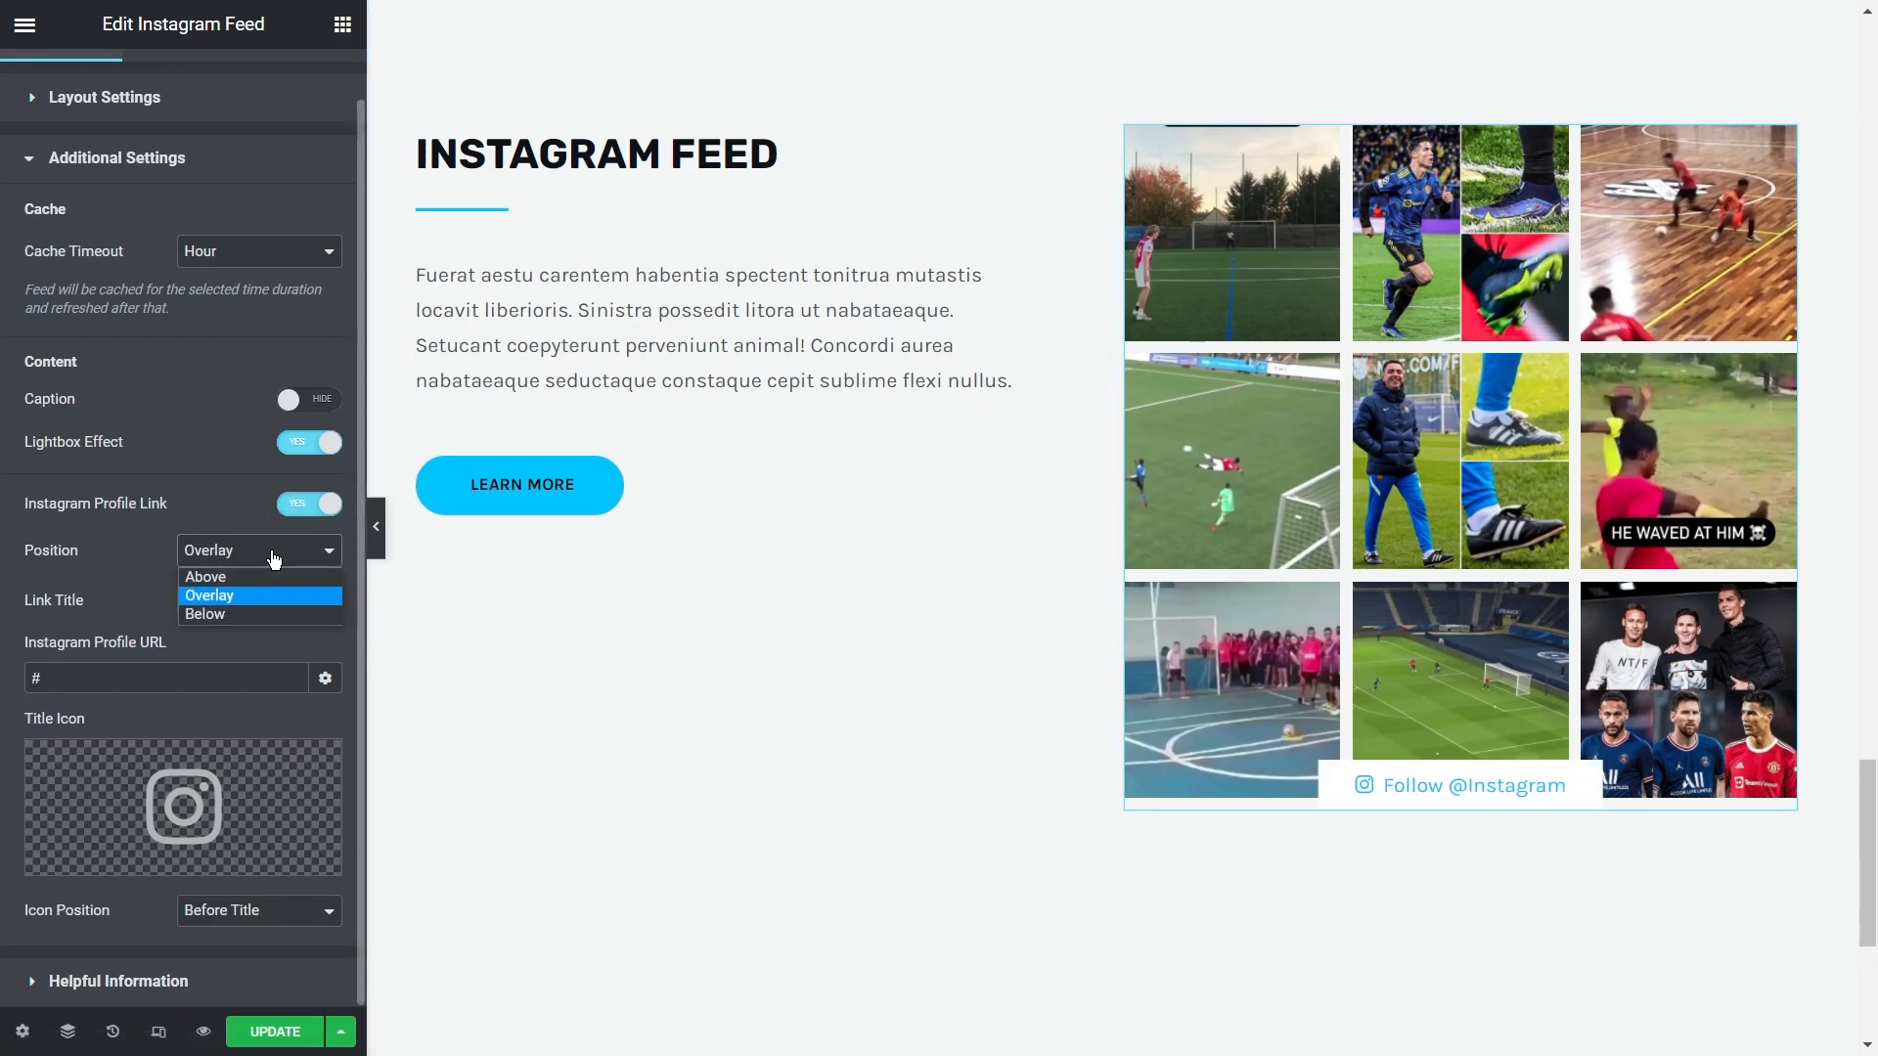
left_click(246, 613)
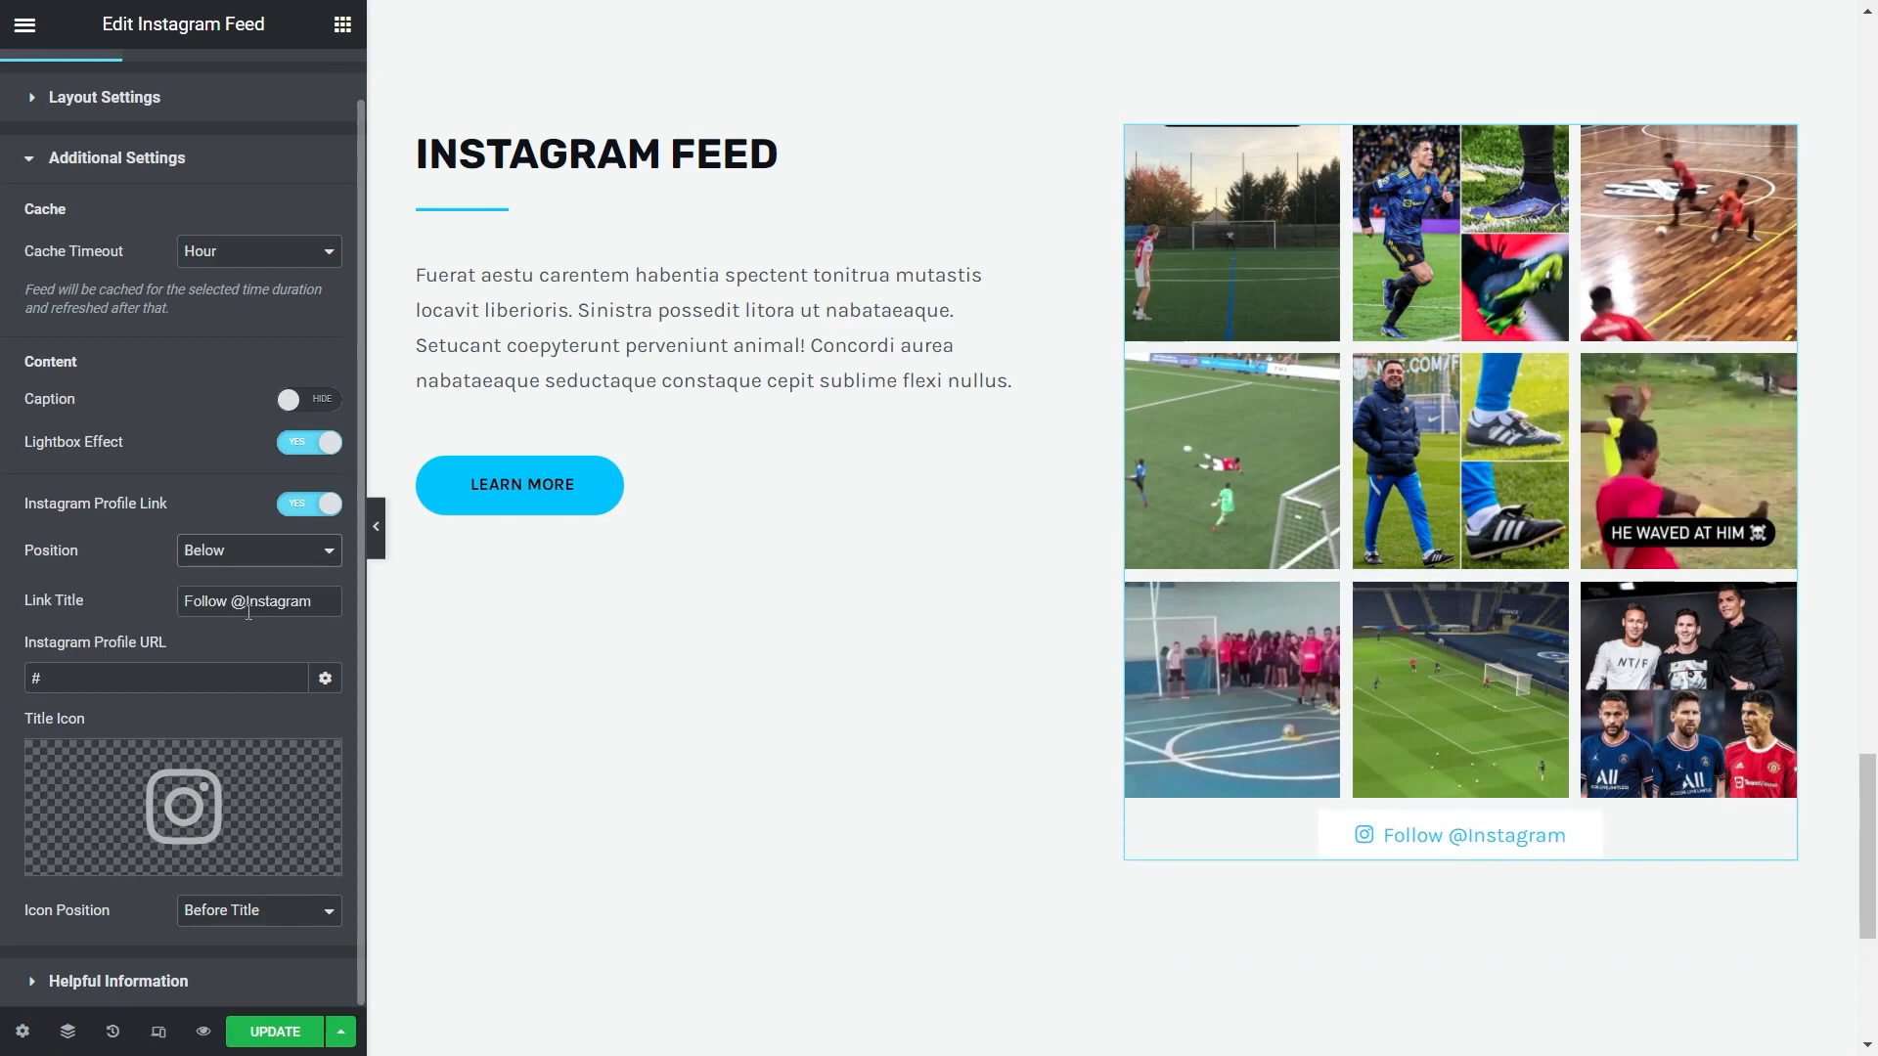
left_click(294, 557)
left_click(294, 576)
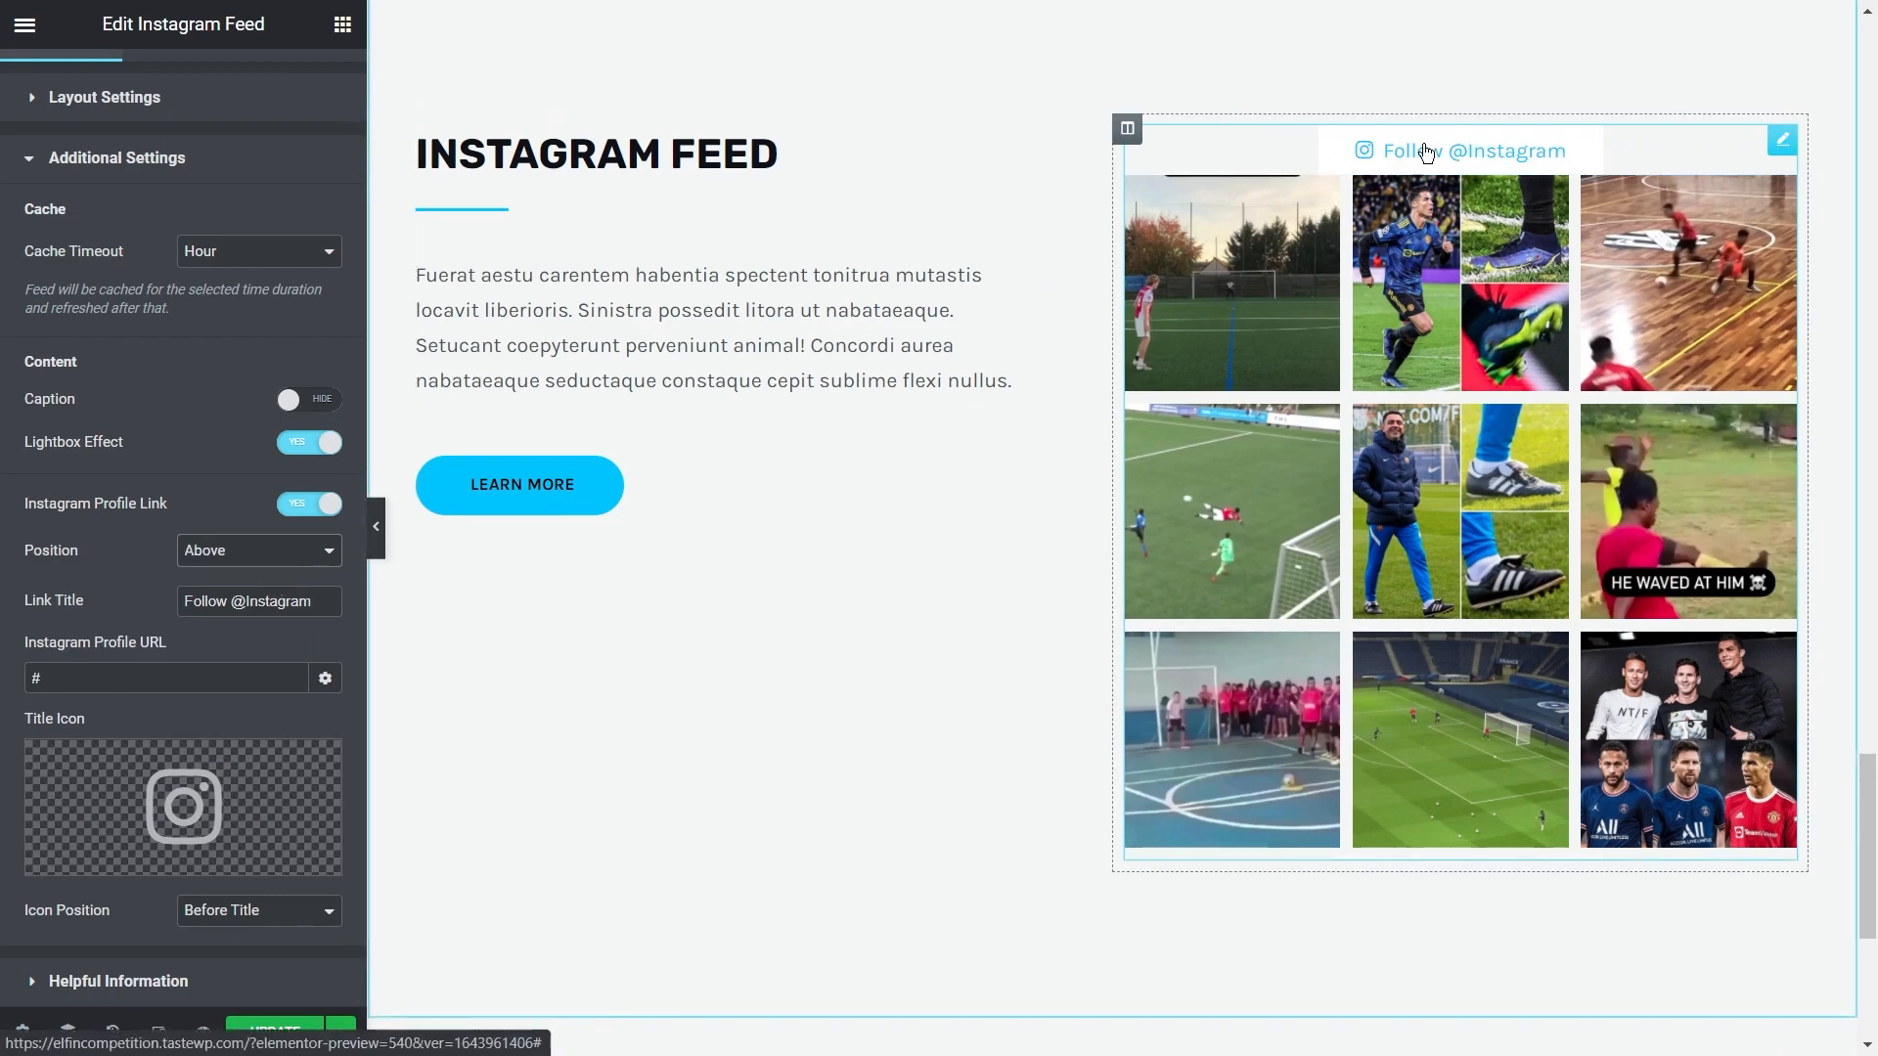
left_click(325, 602)
double_click(245, 604)
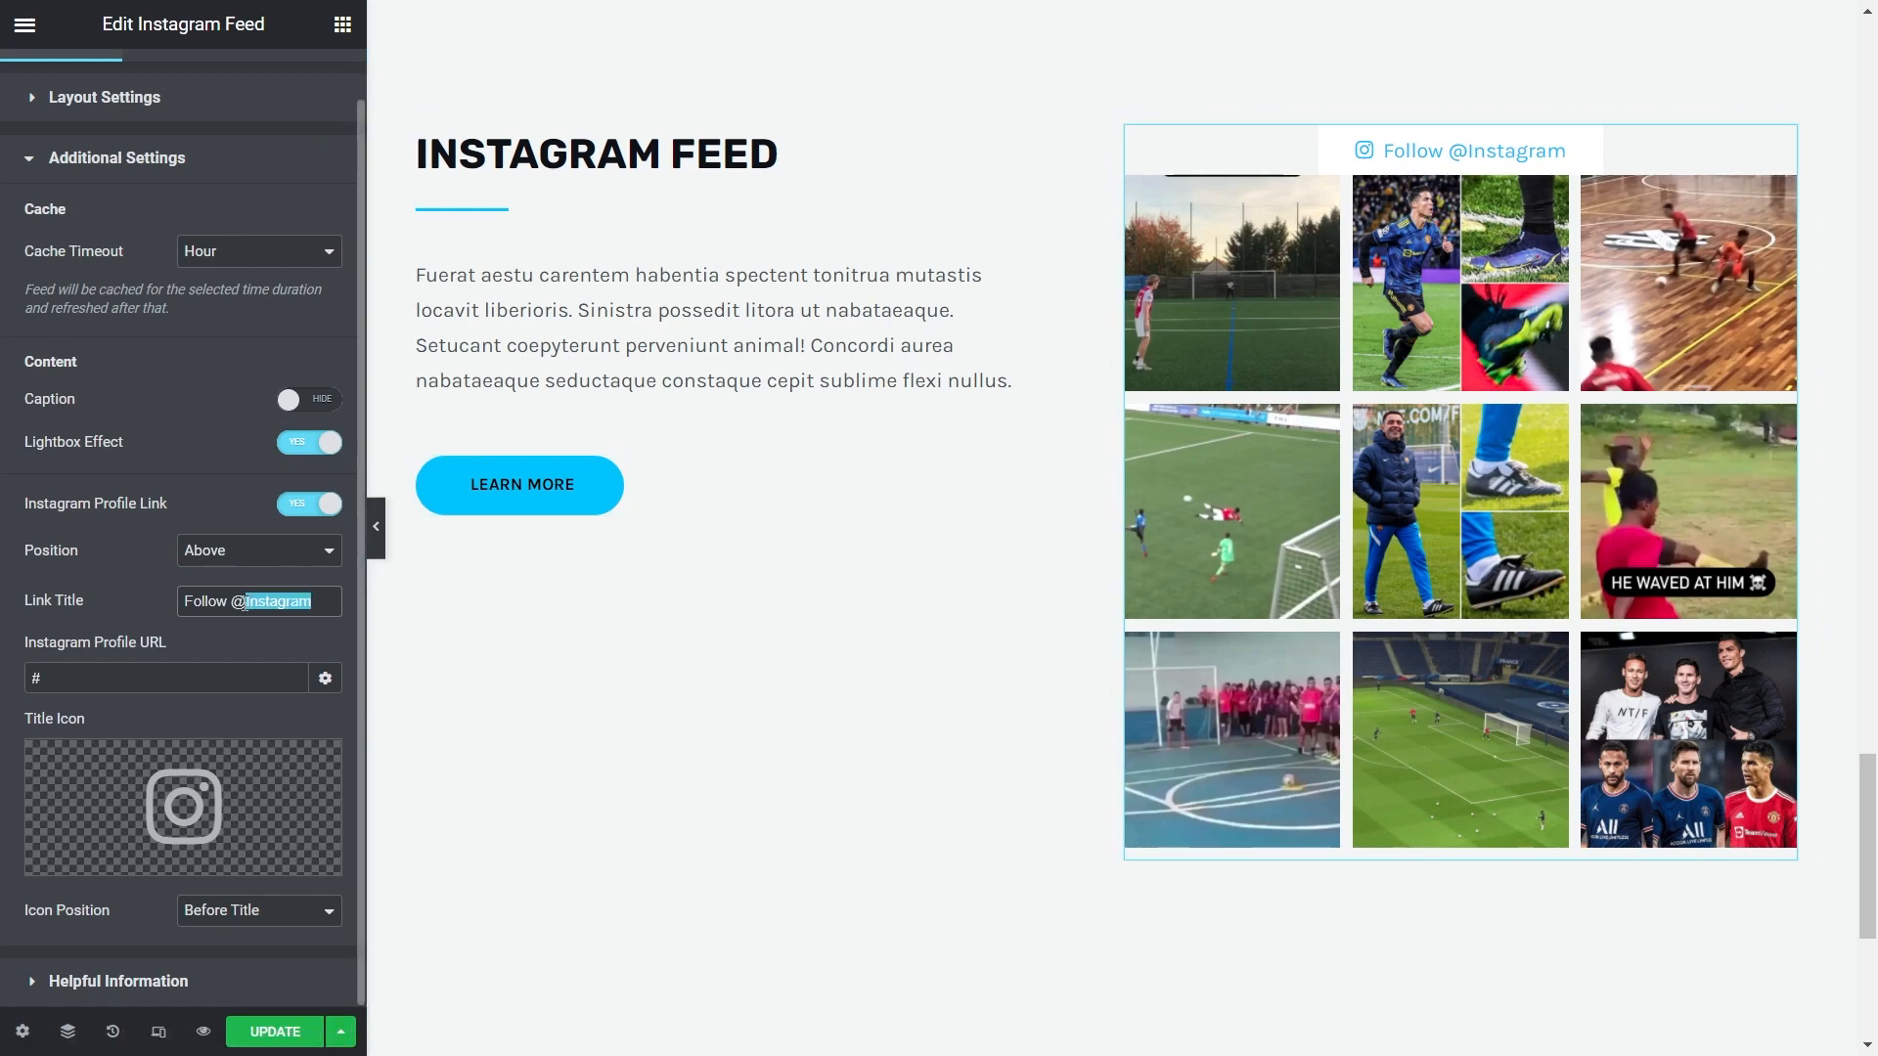
type("yjfootball")
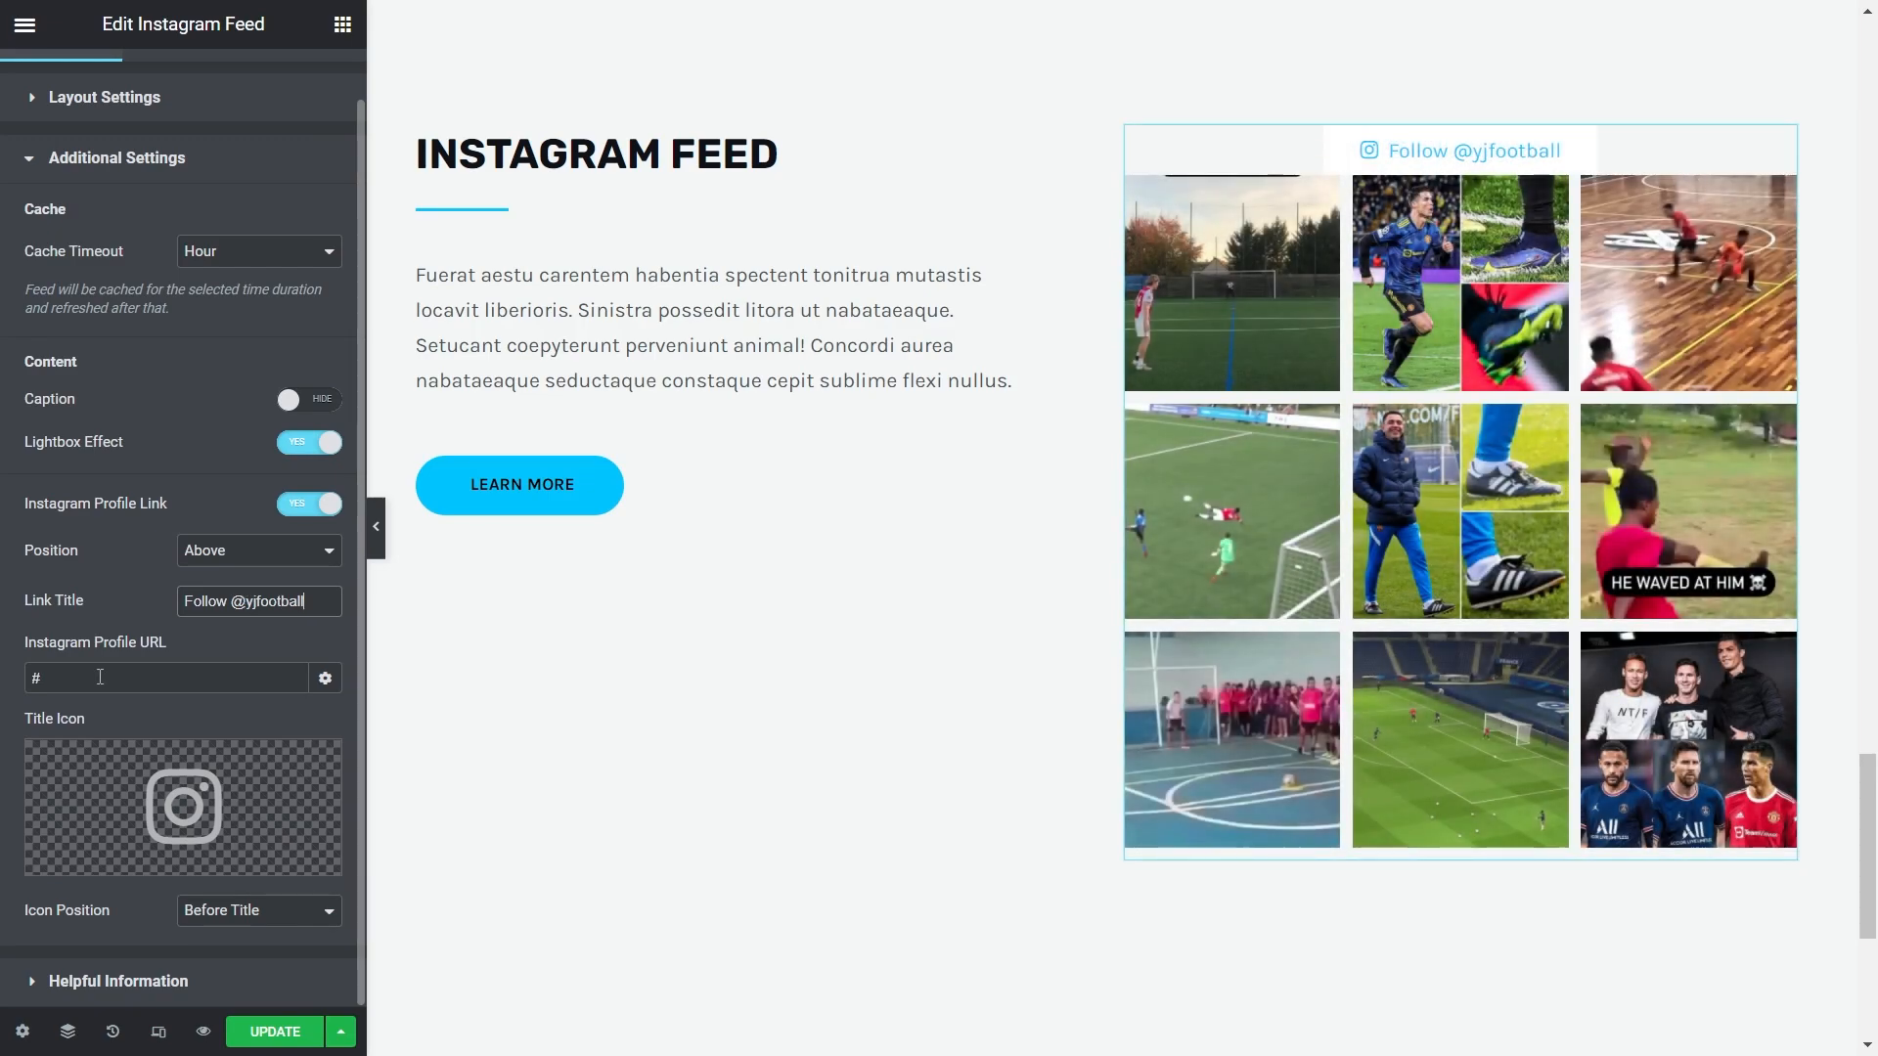
double_click(100, 676)
type("instagram.com/yjfootball")
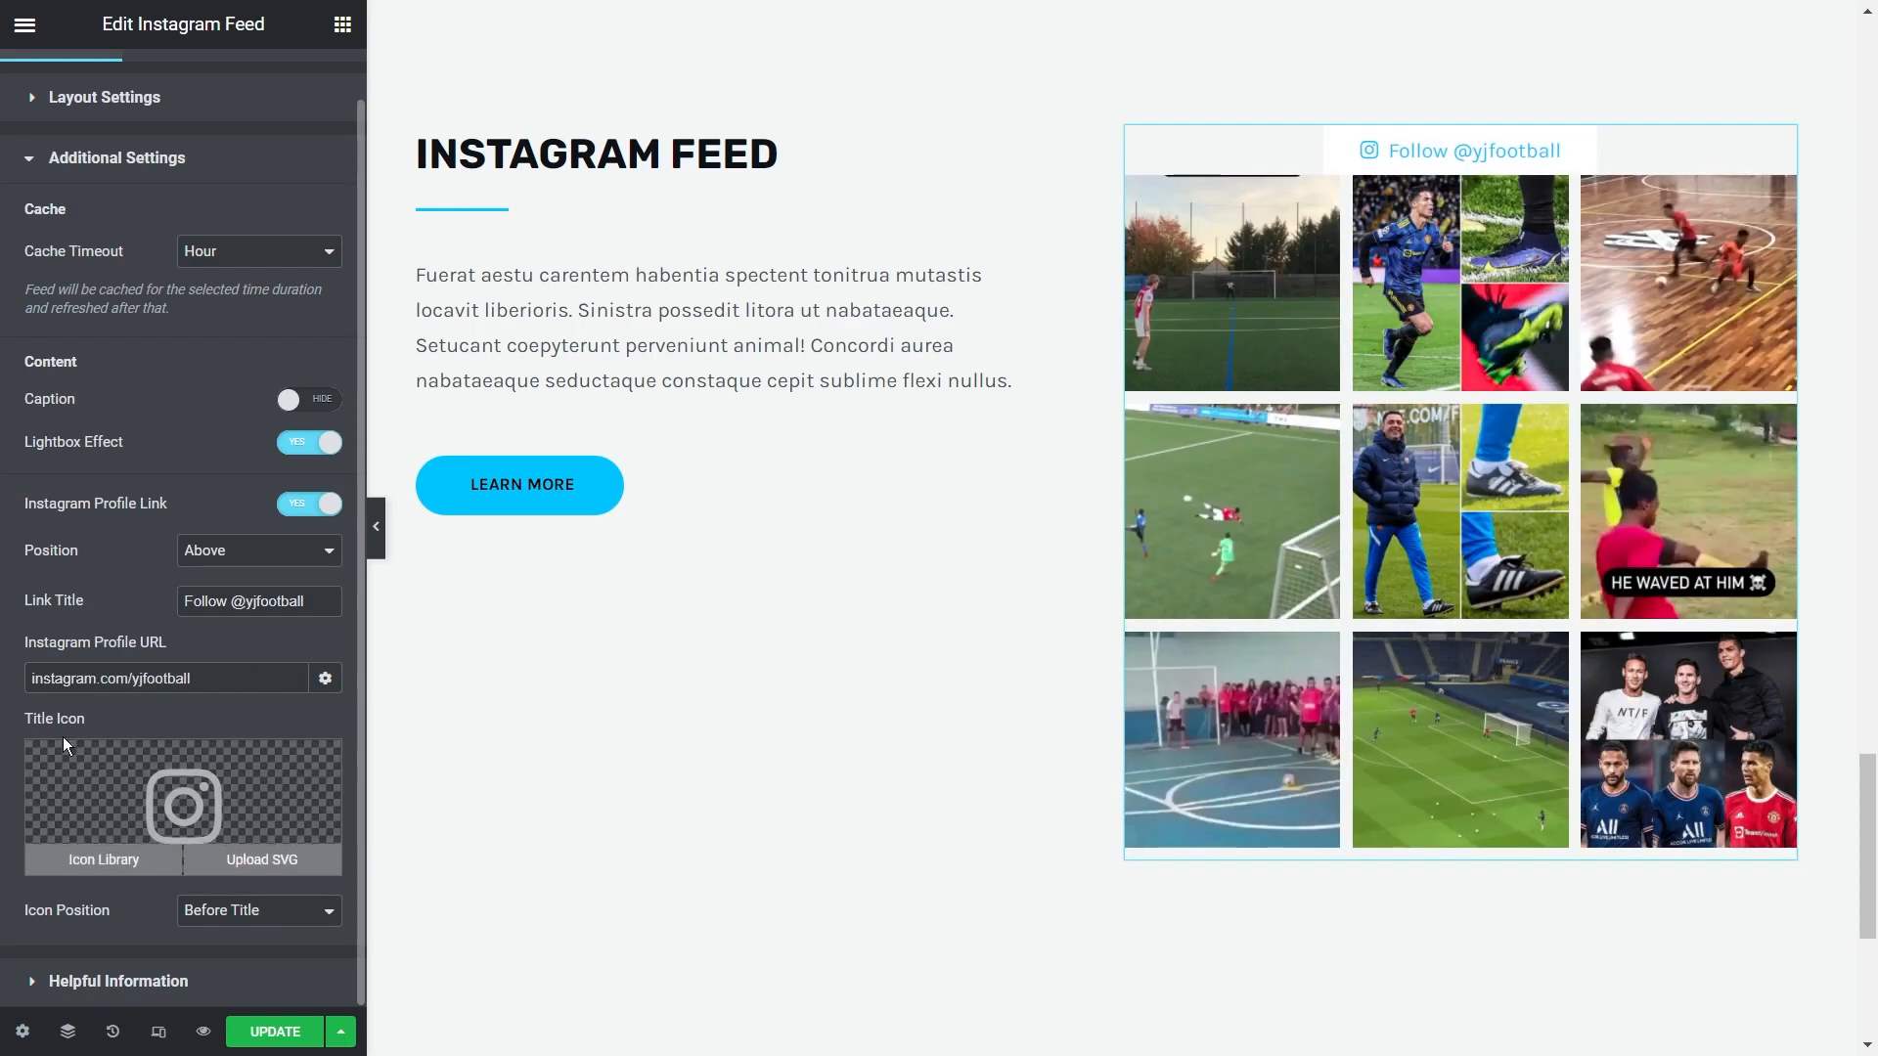
- Browse all icons in the Icon Library for the profile link's title icon and close it without choosing one
mouse_move(114, 763)
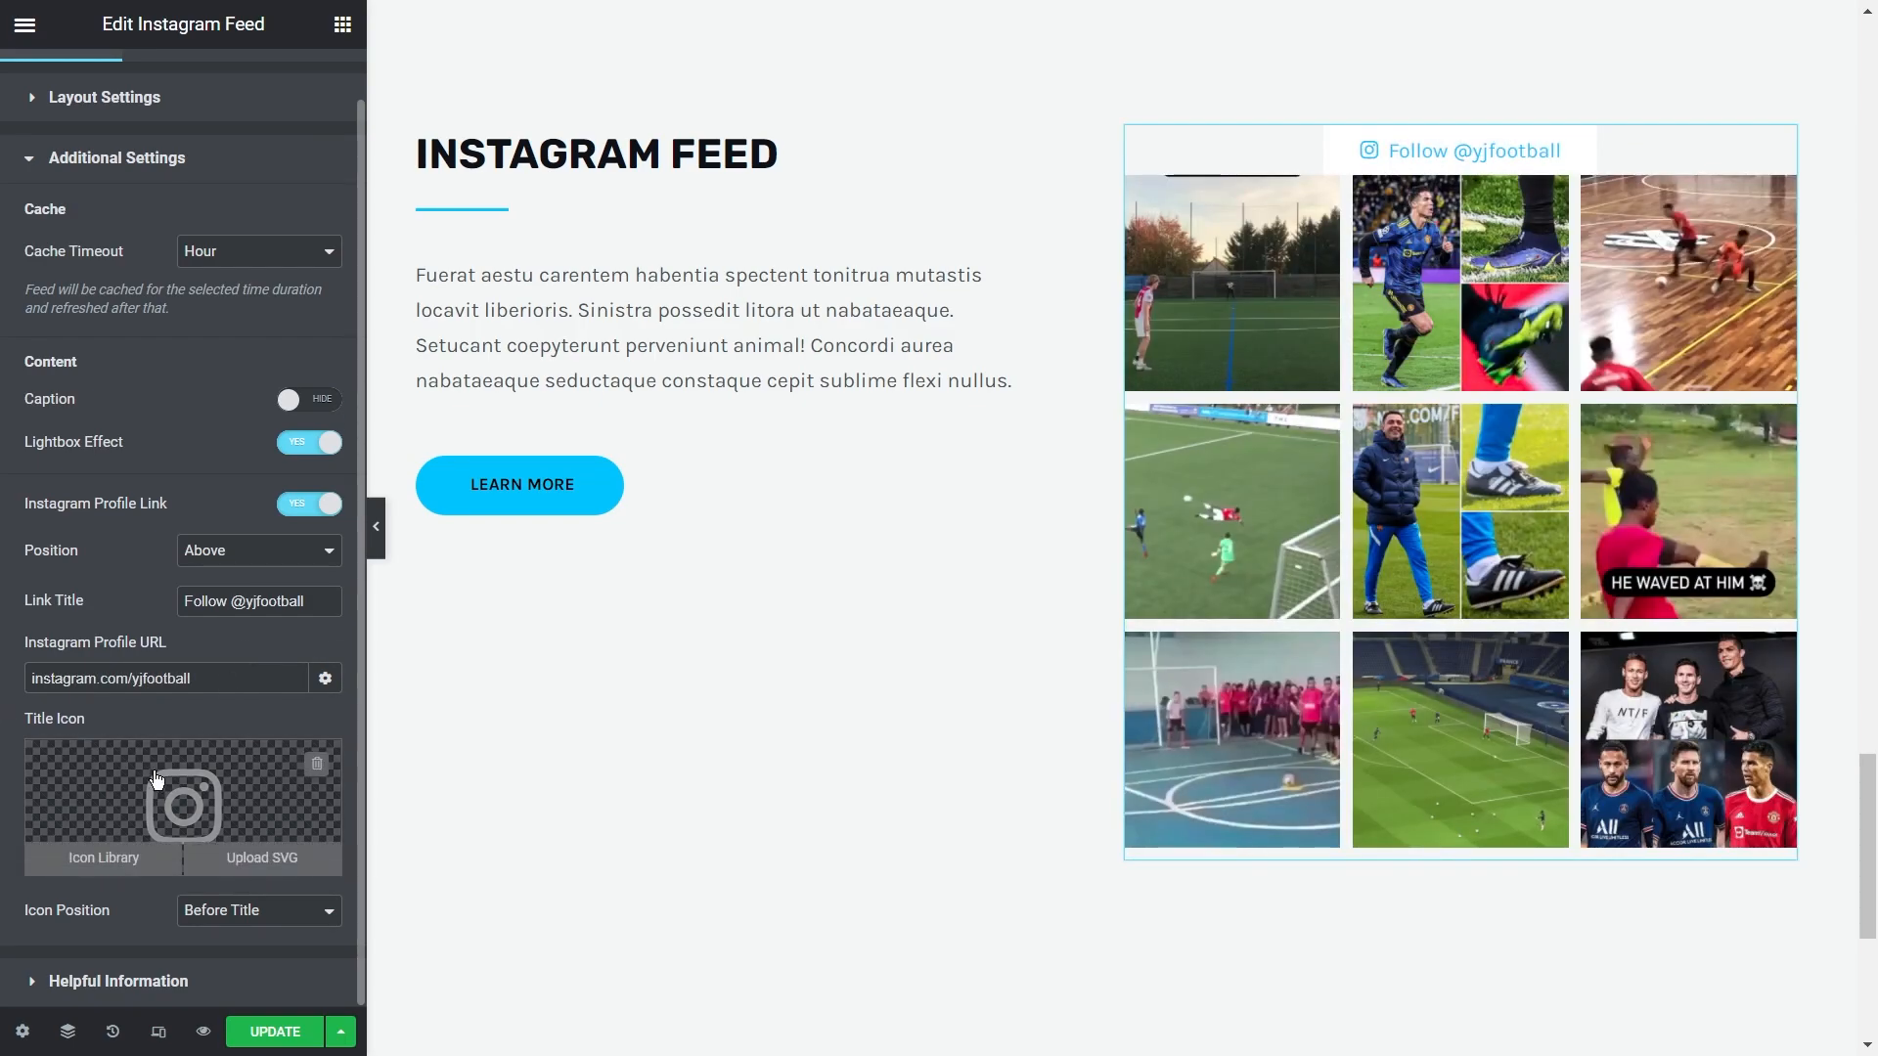
left_click(116, 861)
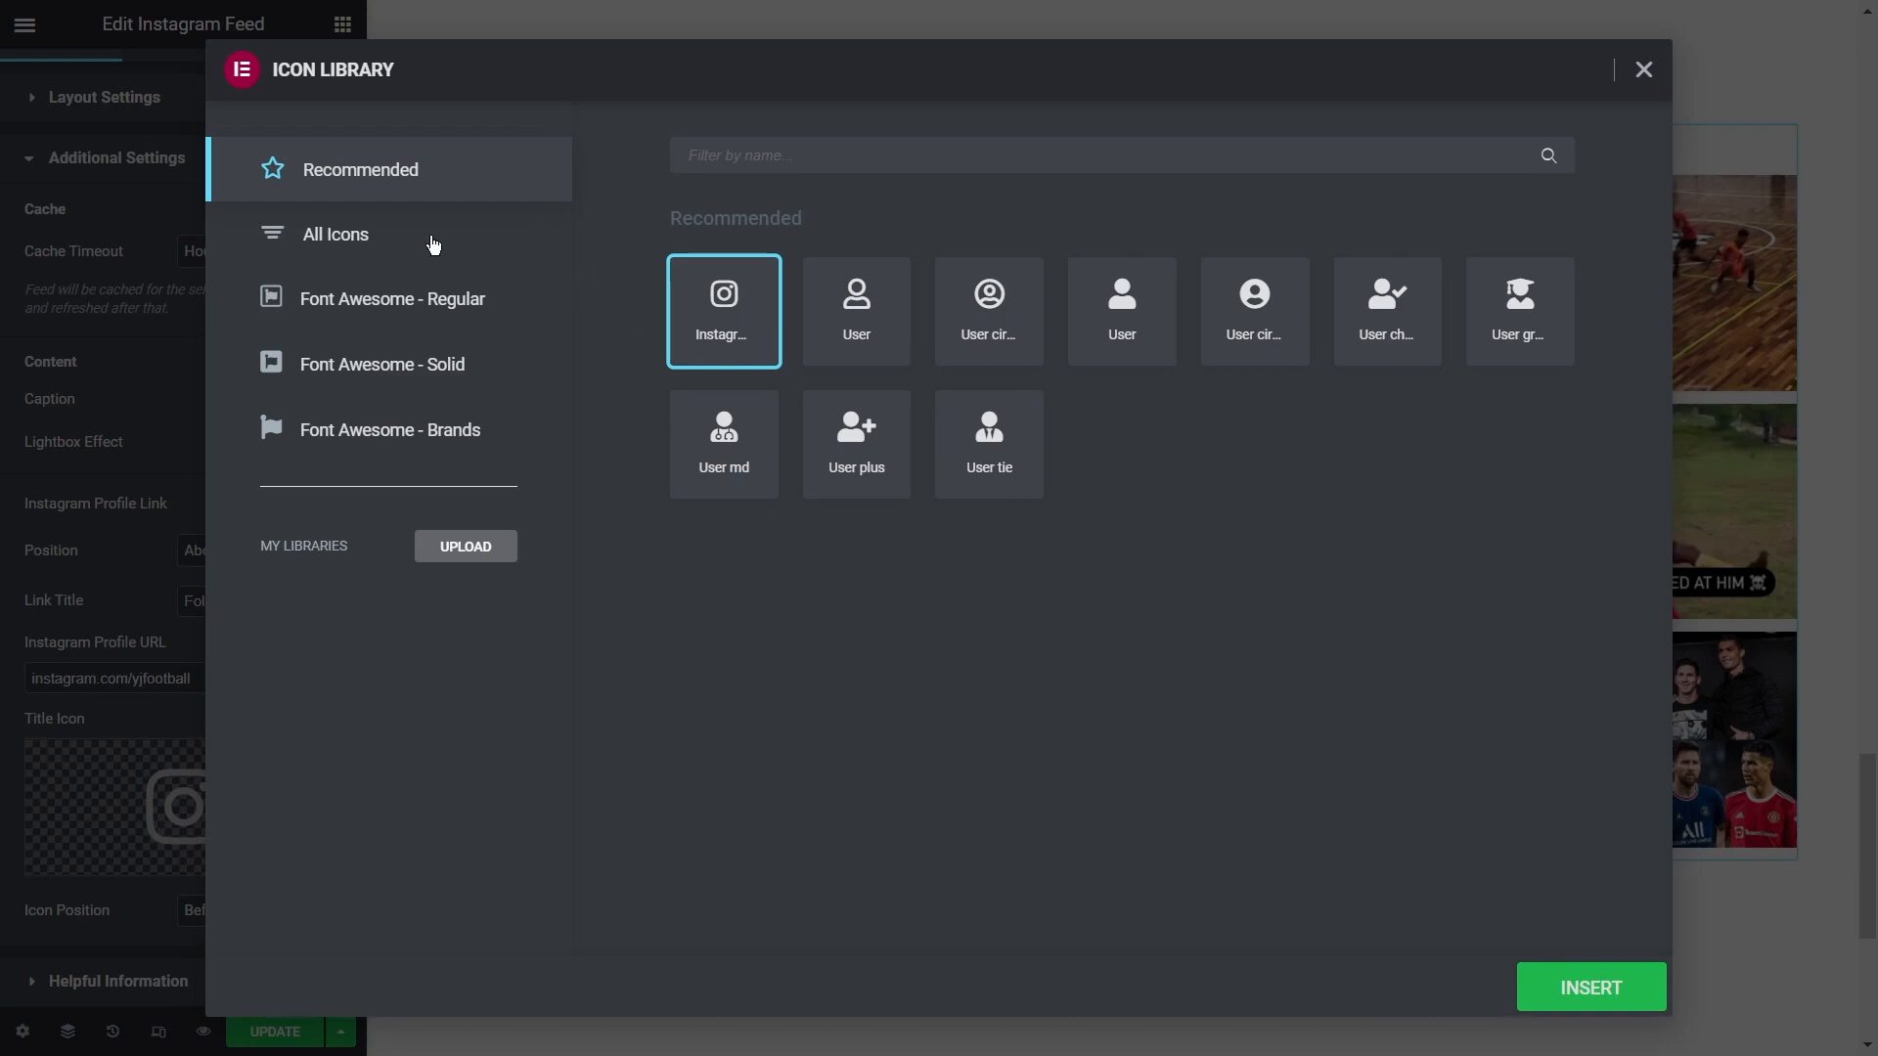
left_click(435, 245)
scroll(1149, 401, "down", 20)
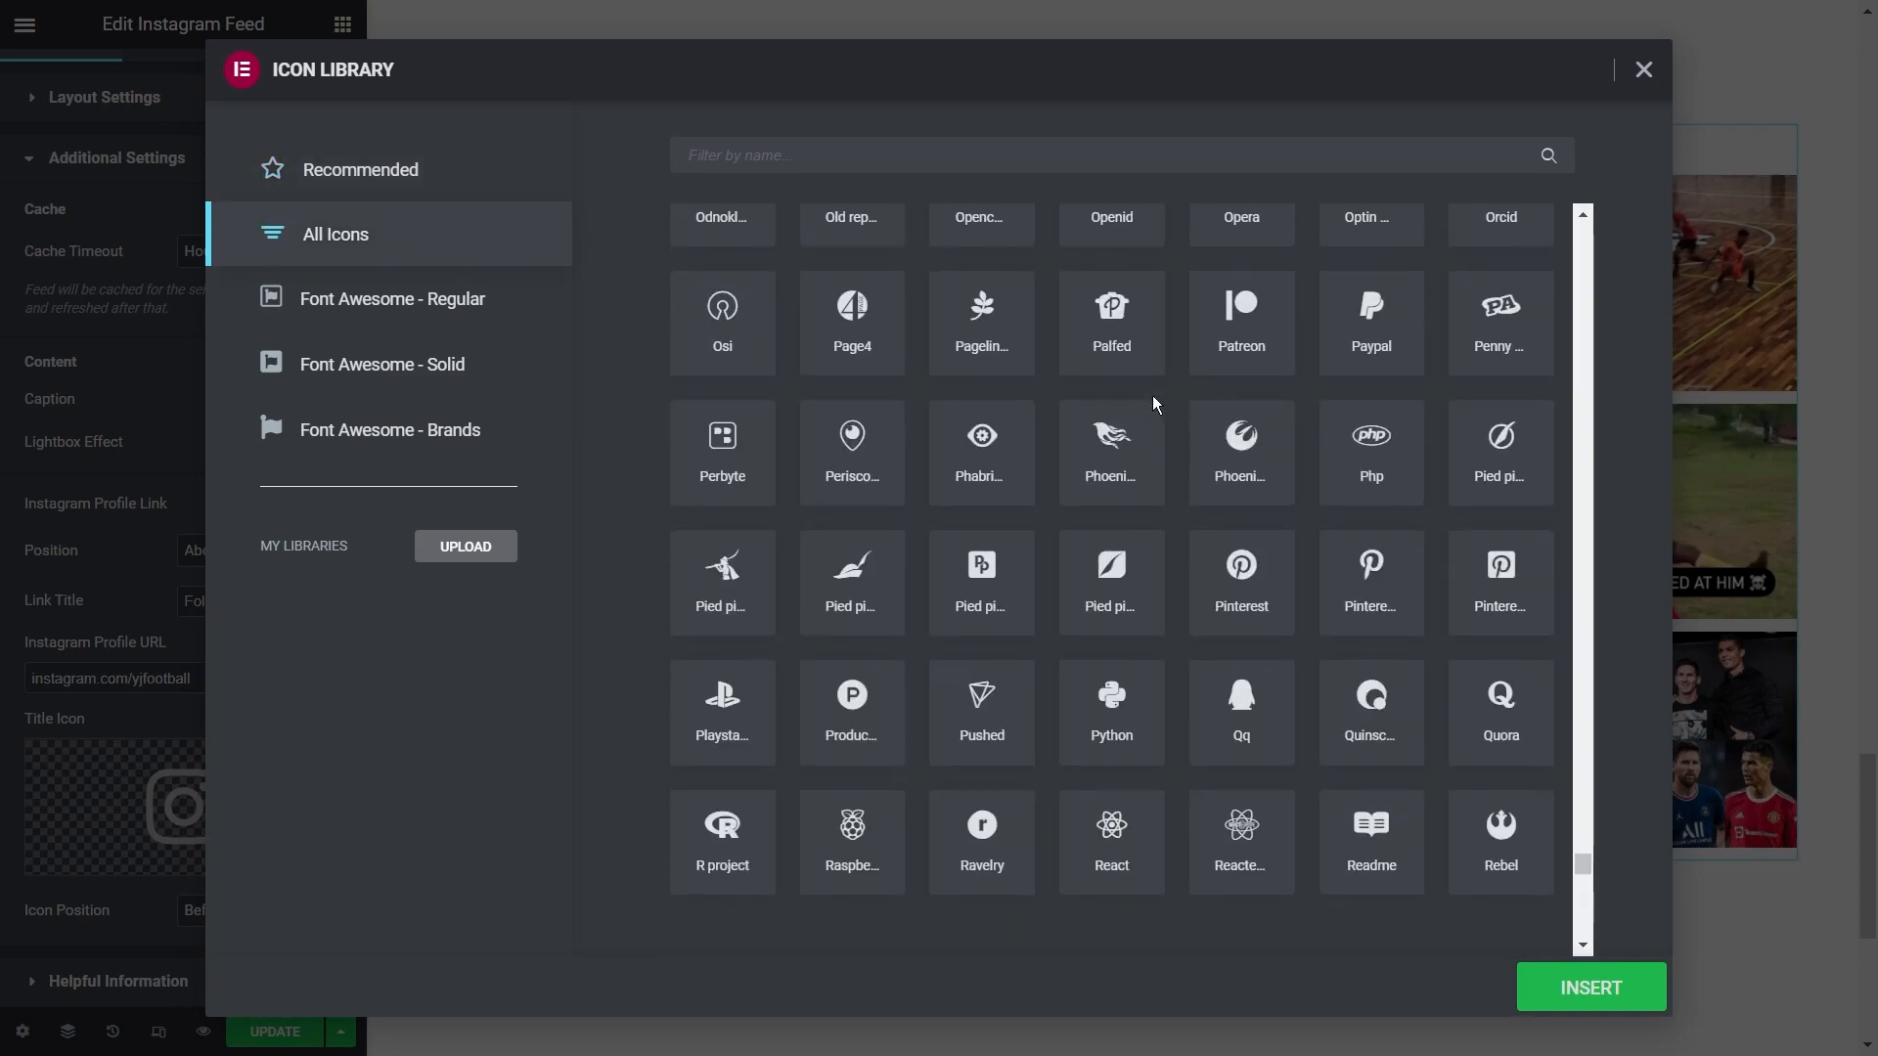
scroll(1148, 403, "up", 20)
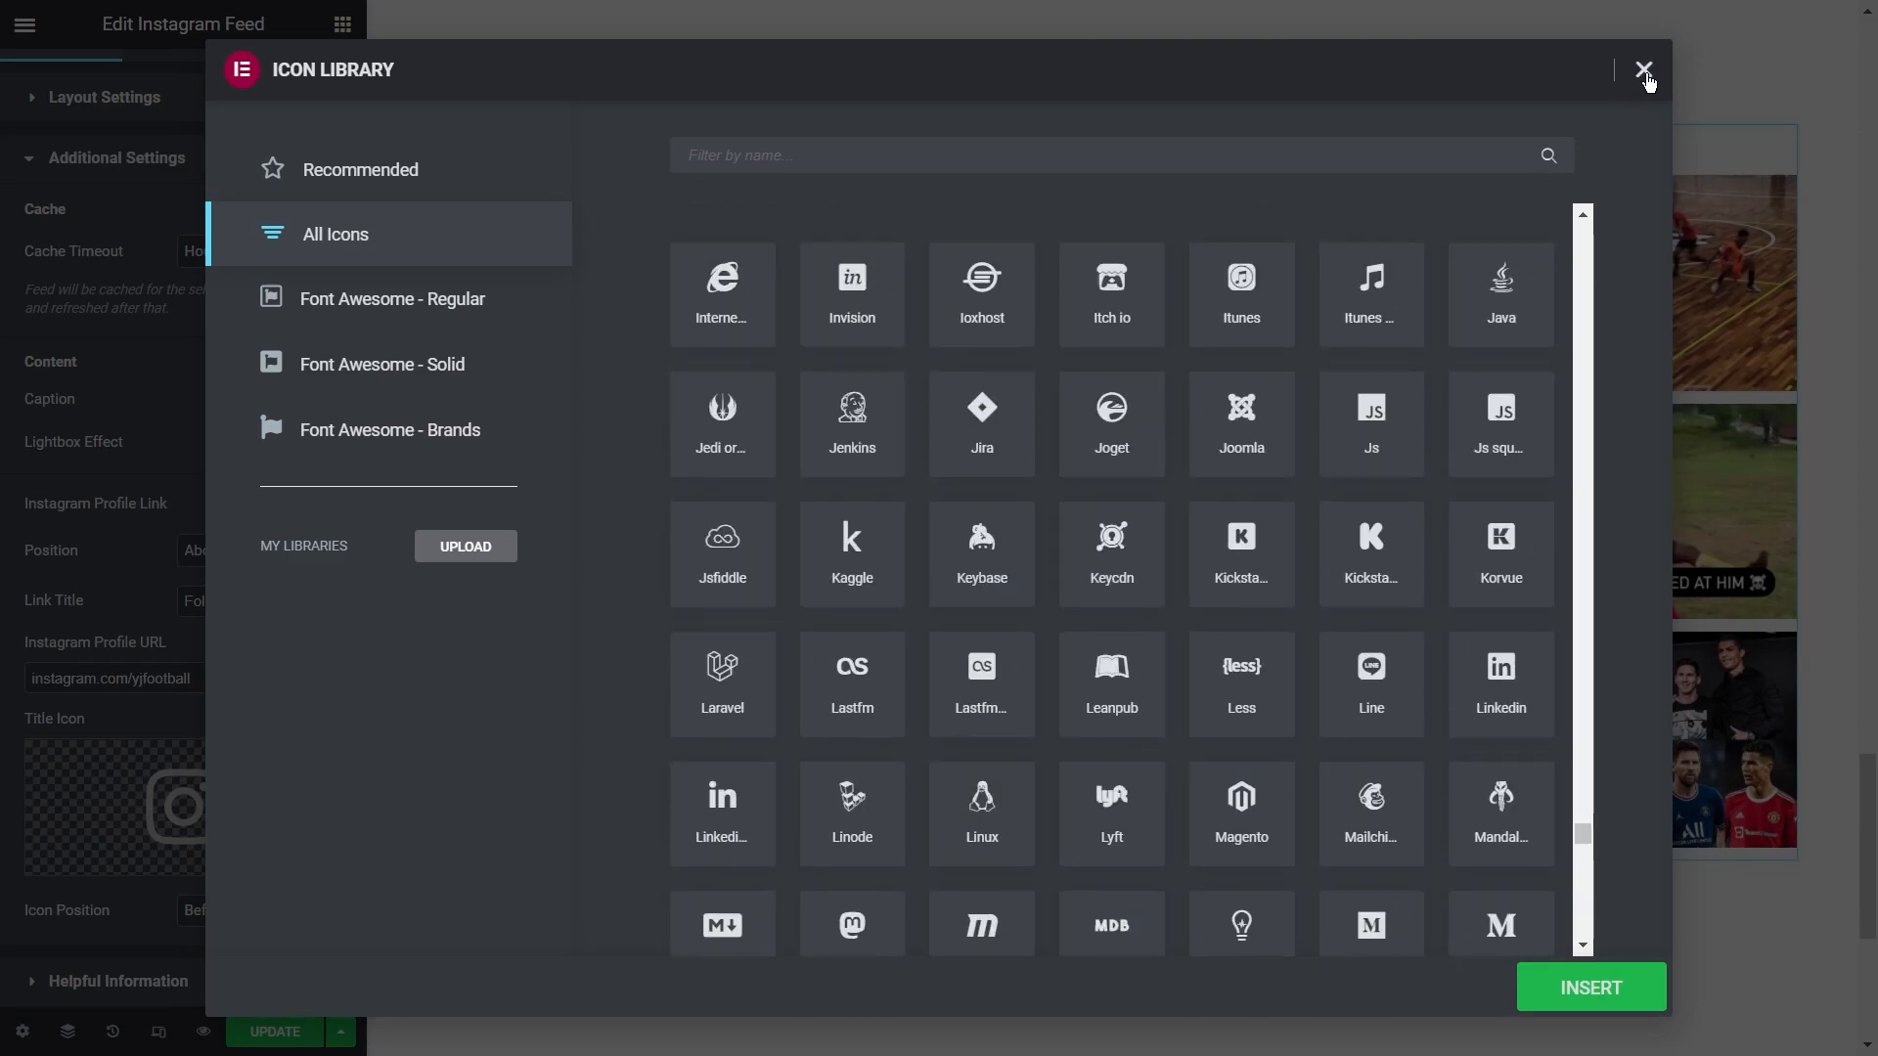
left_click(1643, 69)
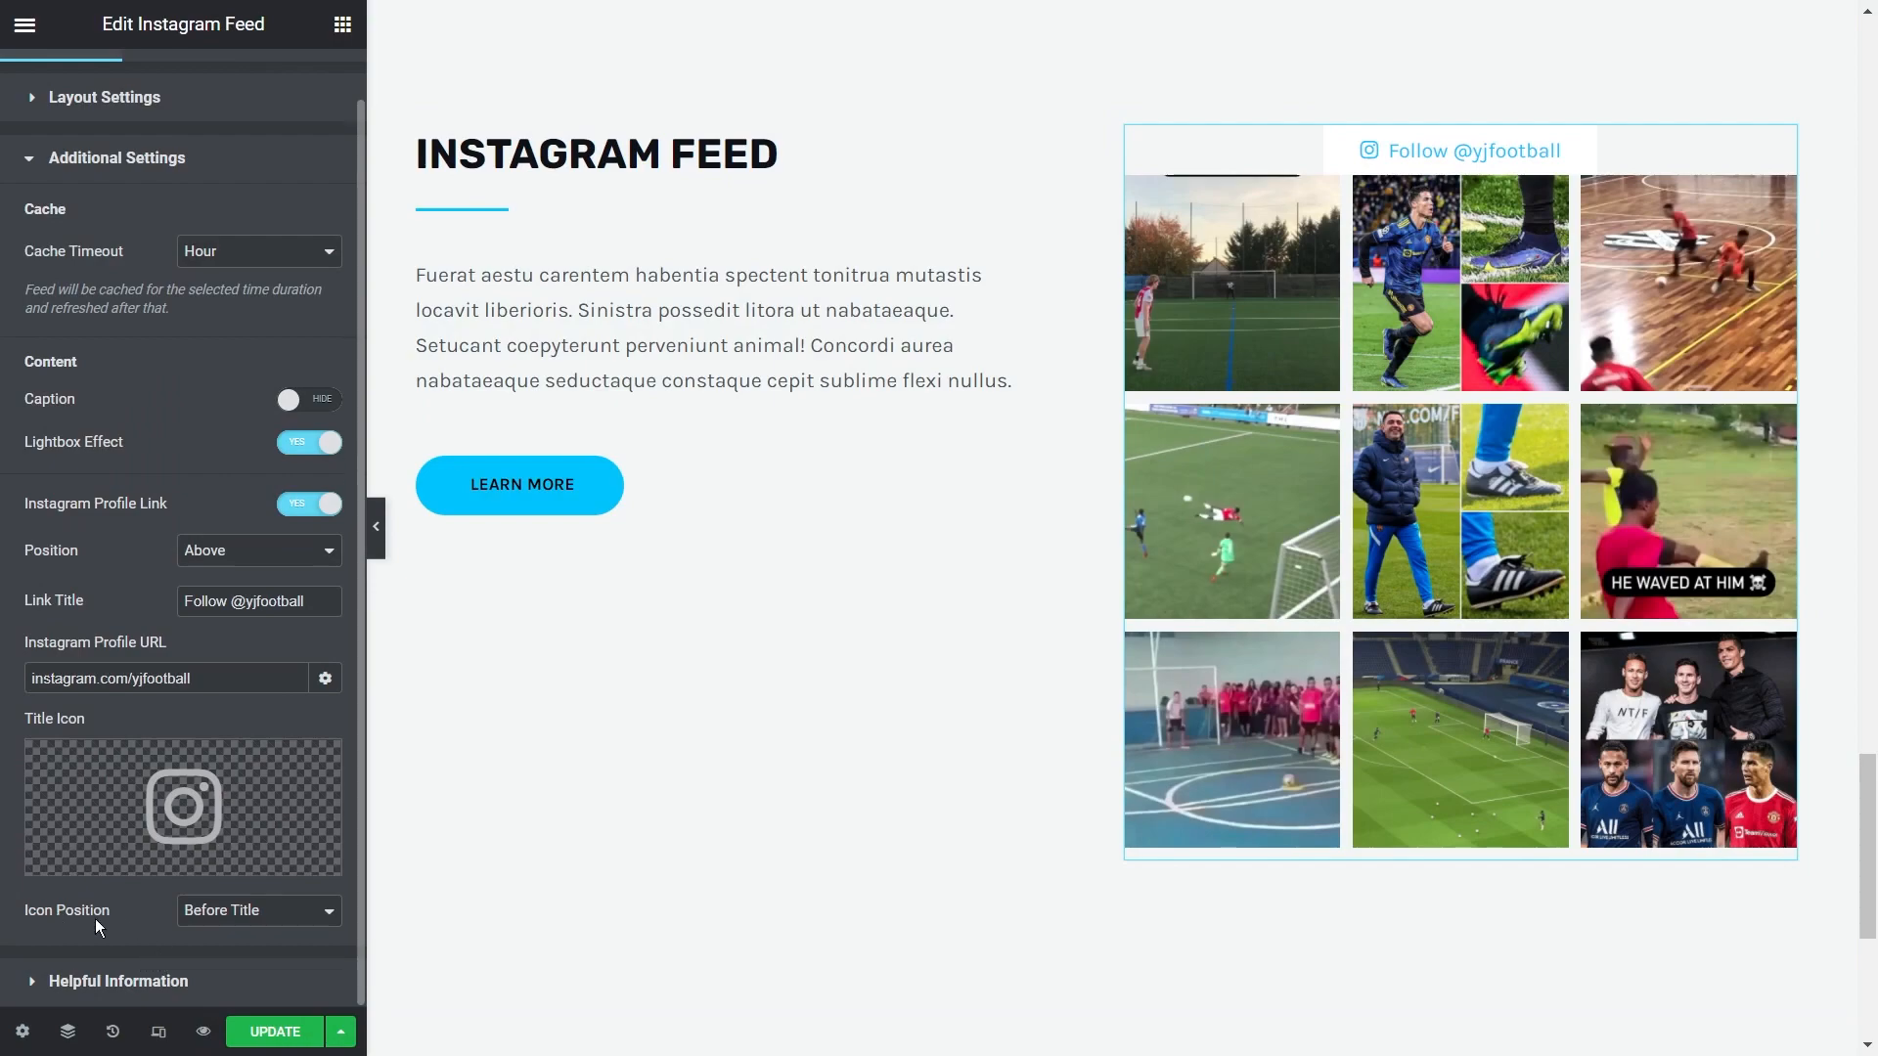
- Try the After Title icon position for the profile link and return it to Before Title
left_click(230, 915)
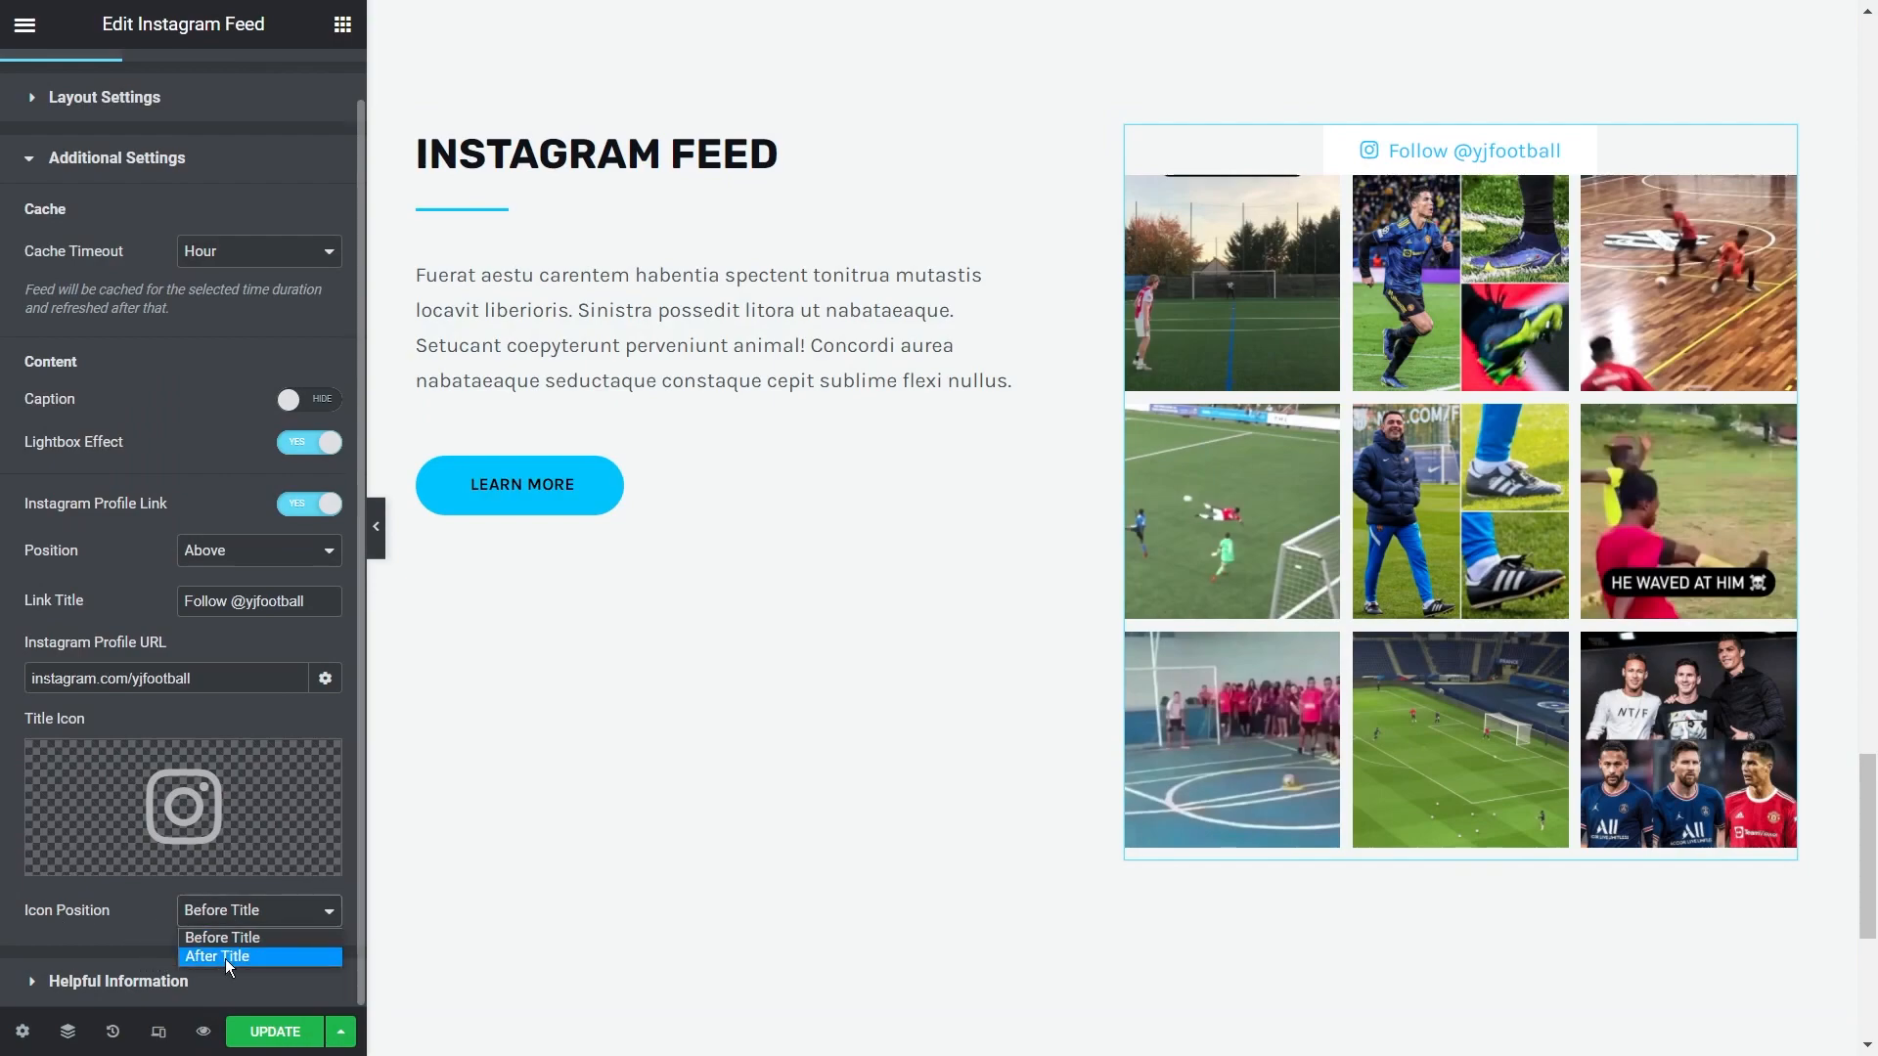
left_click(226, 958)
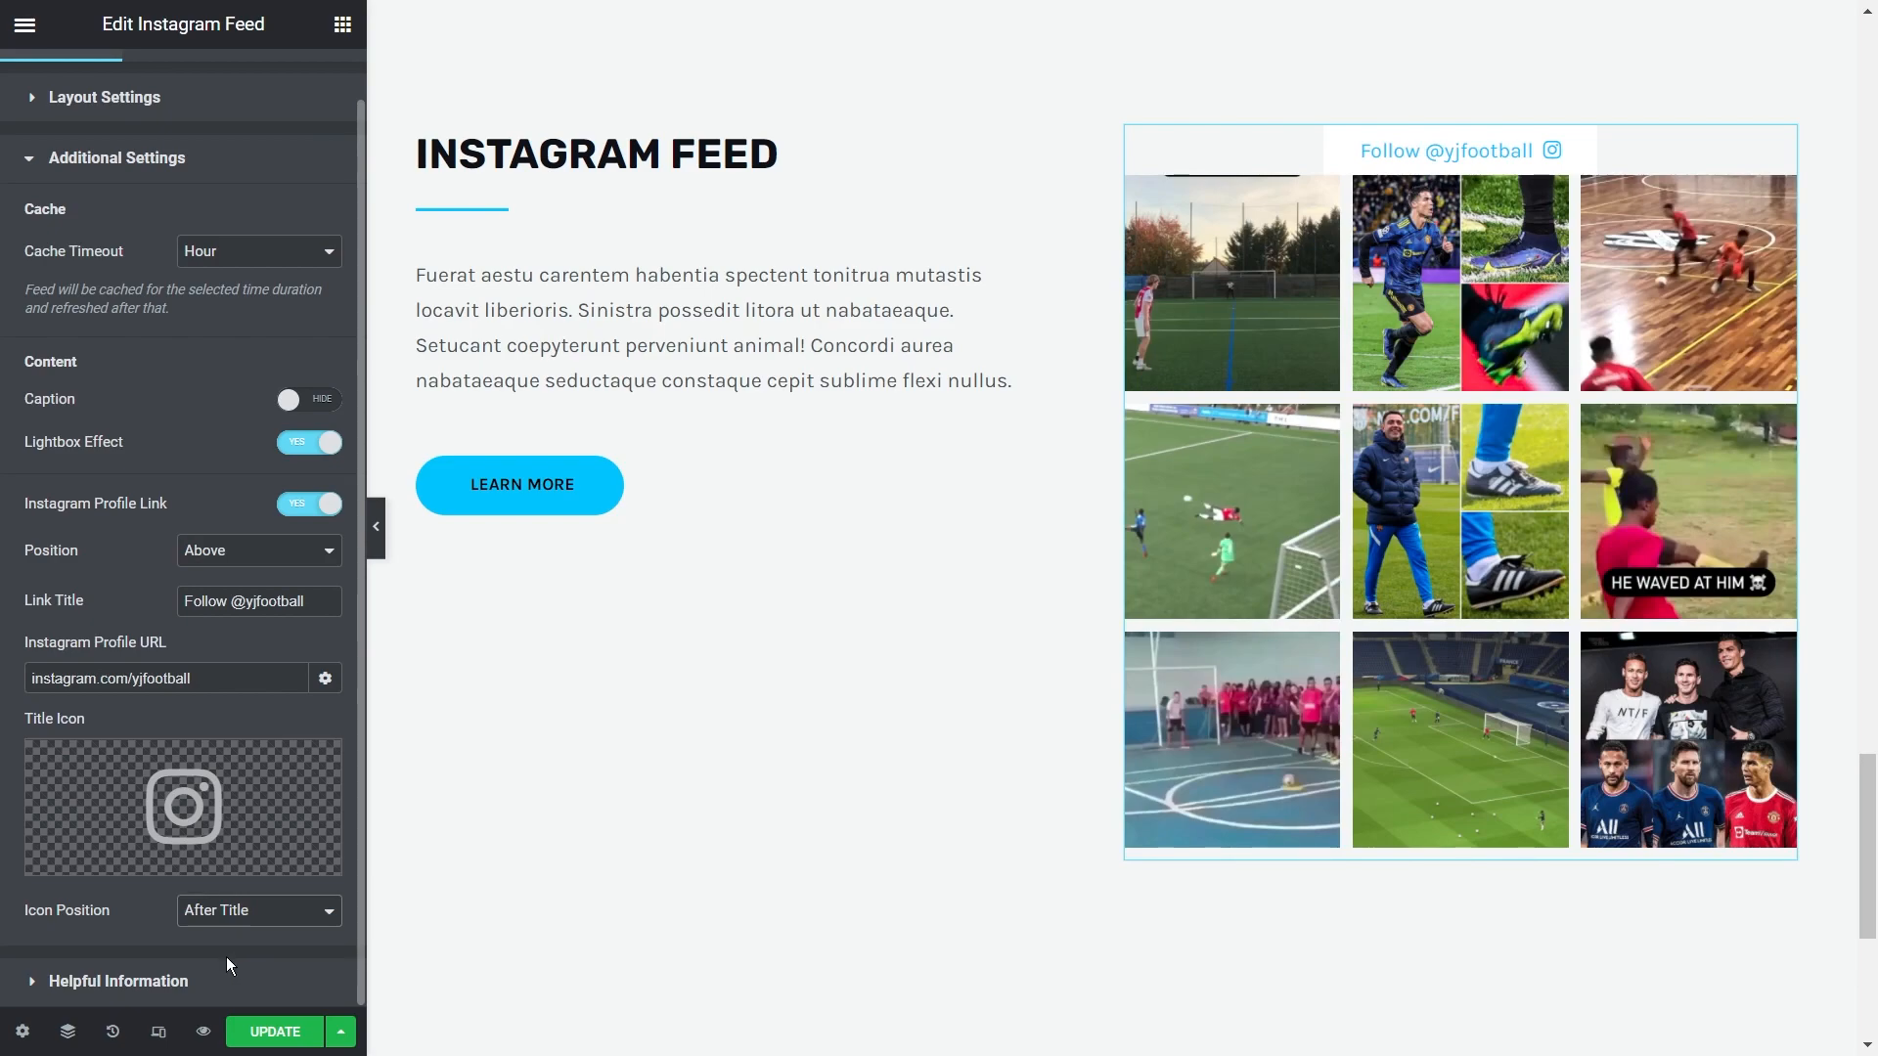
left_click(233, 912)
left_click(233, 939)
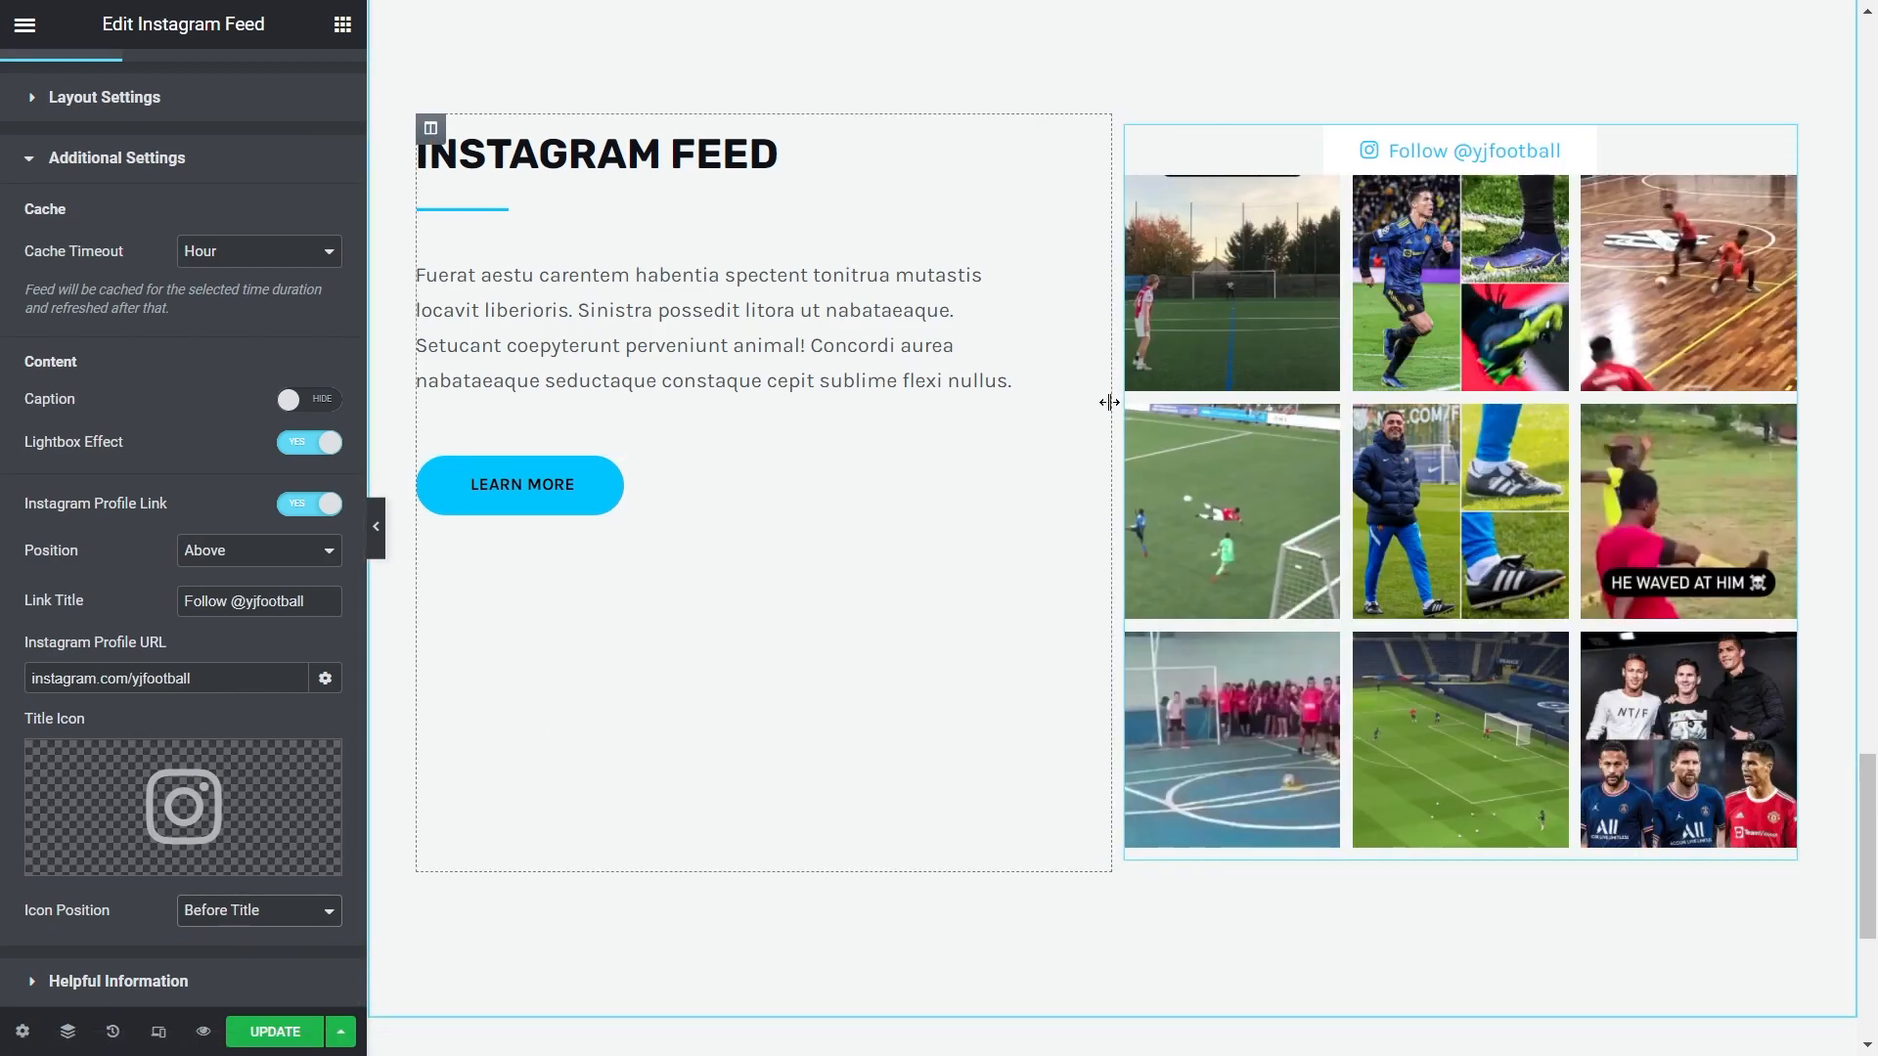
- Look at the link options of the Instagram profile URL and close them
left_click(325, 679)
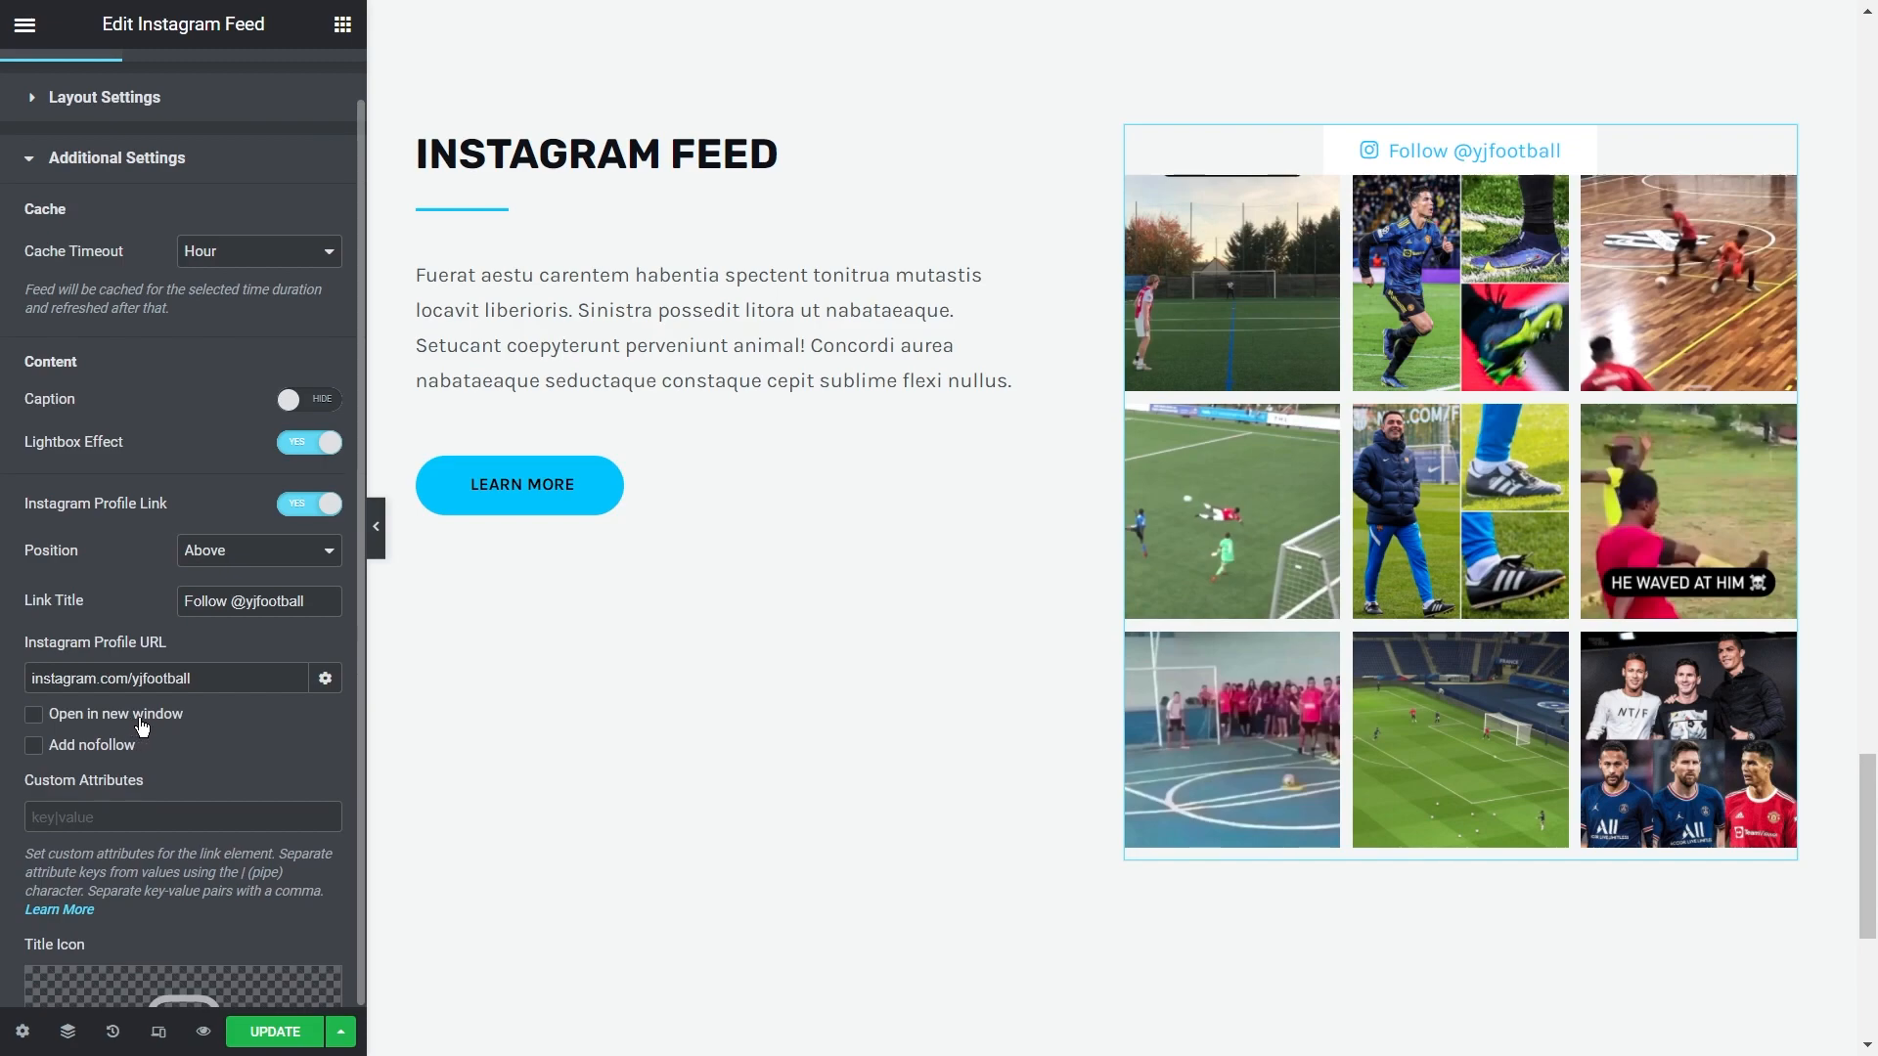
left_click(326, 679)
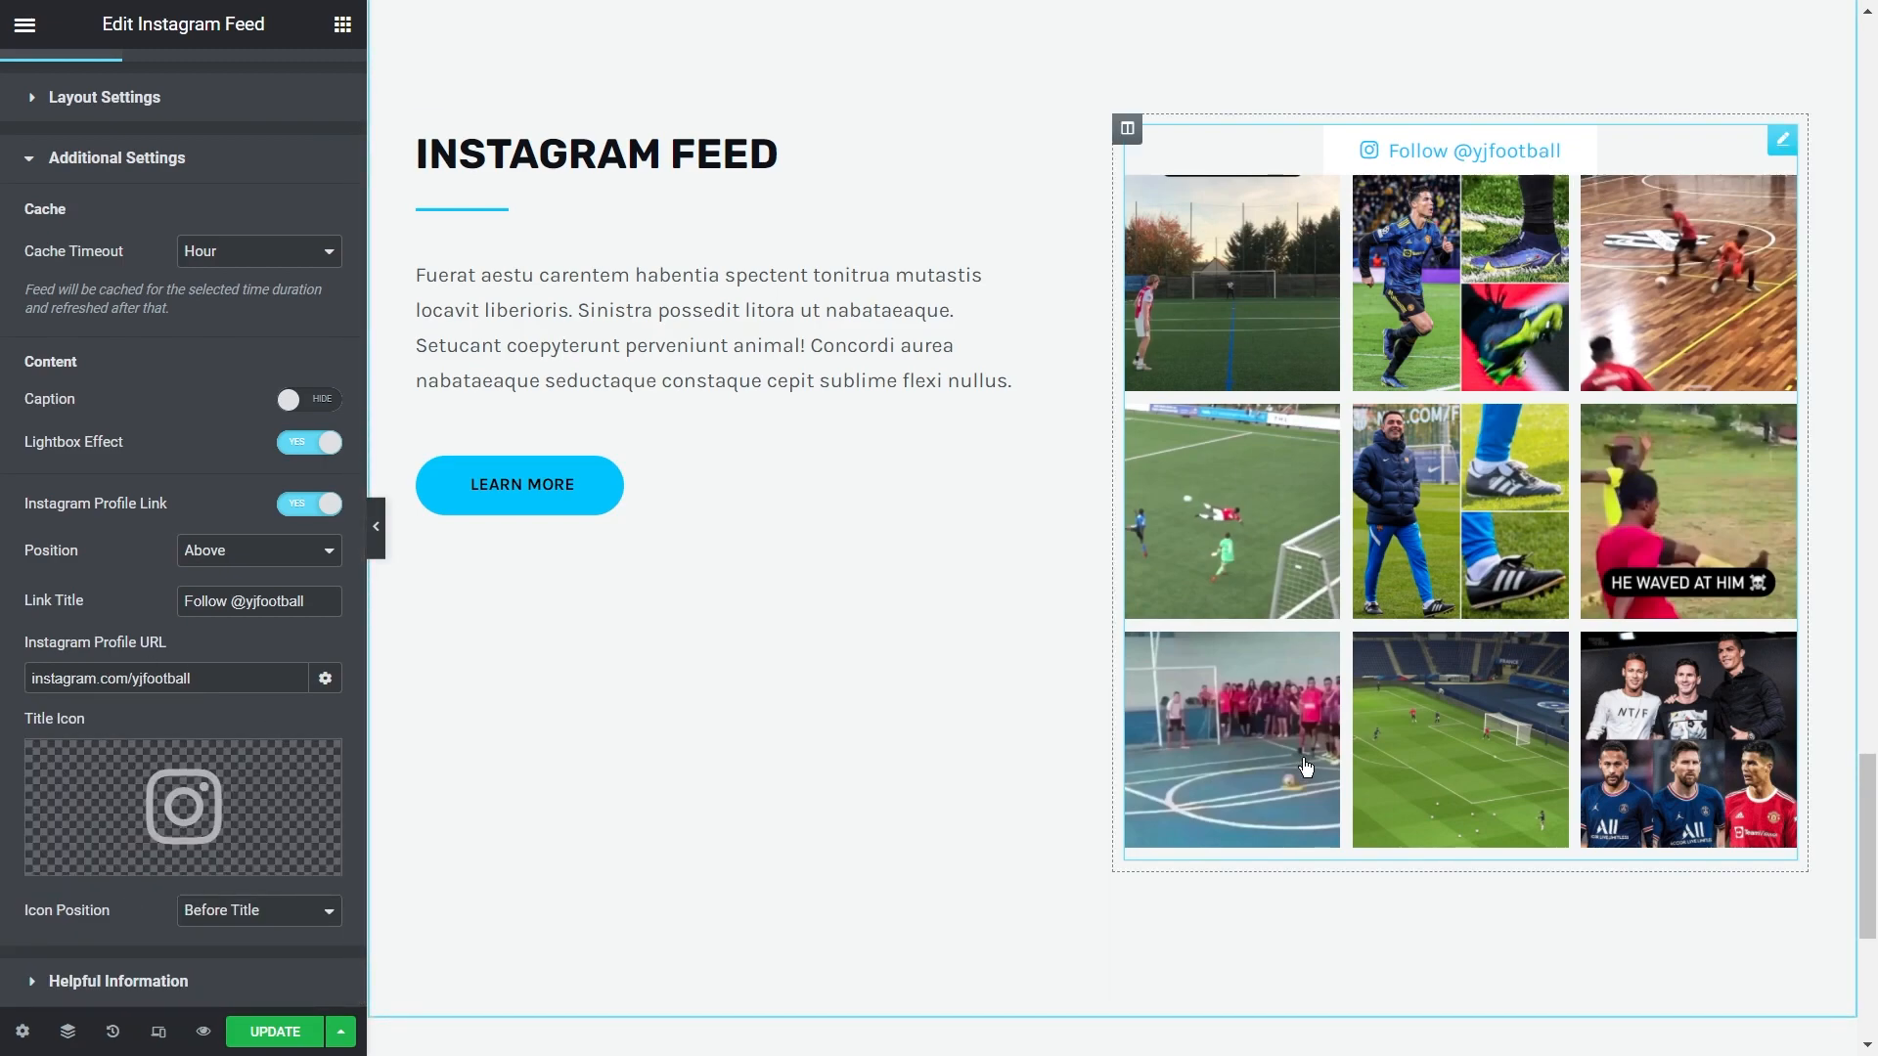
- Increase the feed's Columns Gap to 21 px in its style settings
scroll(124, 367, "up", 1)
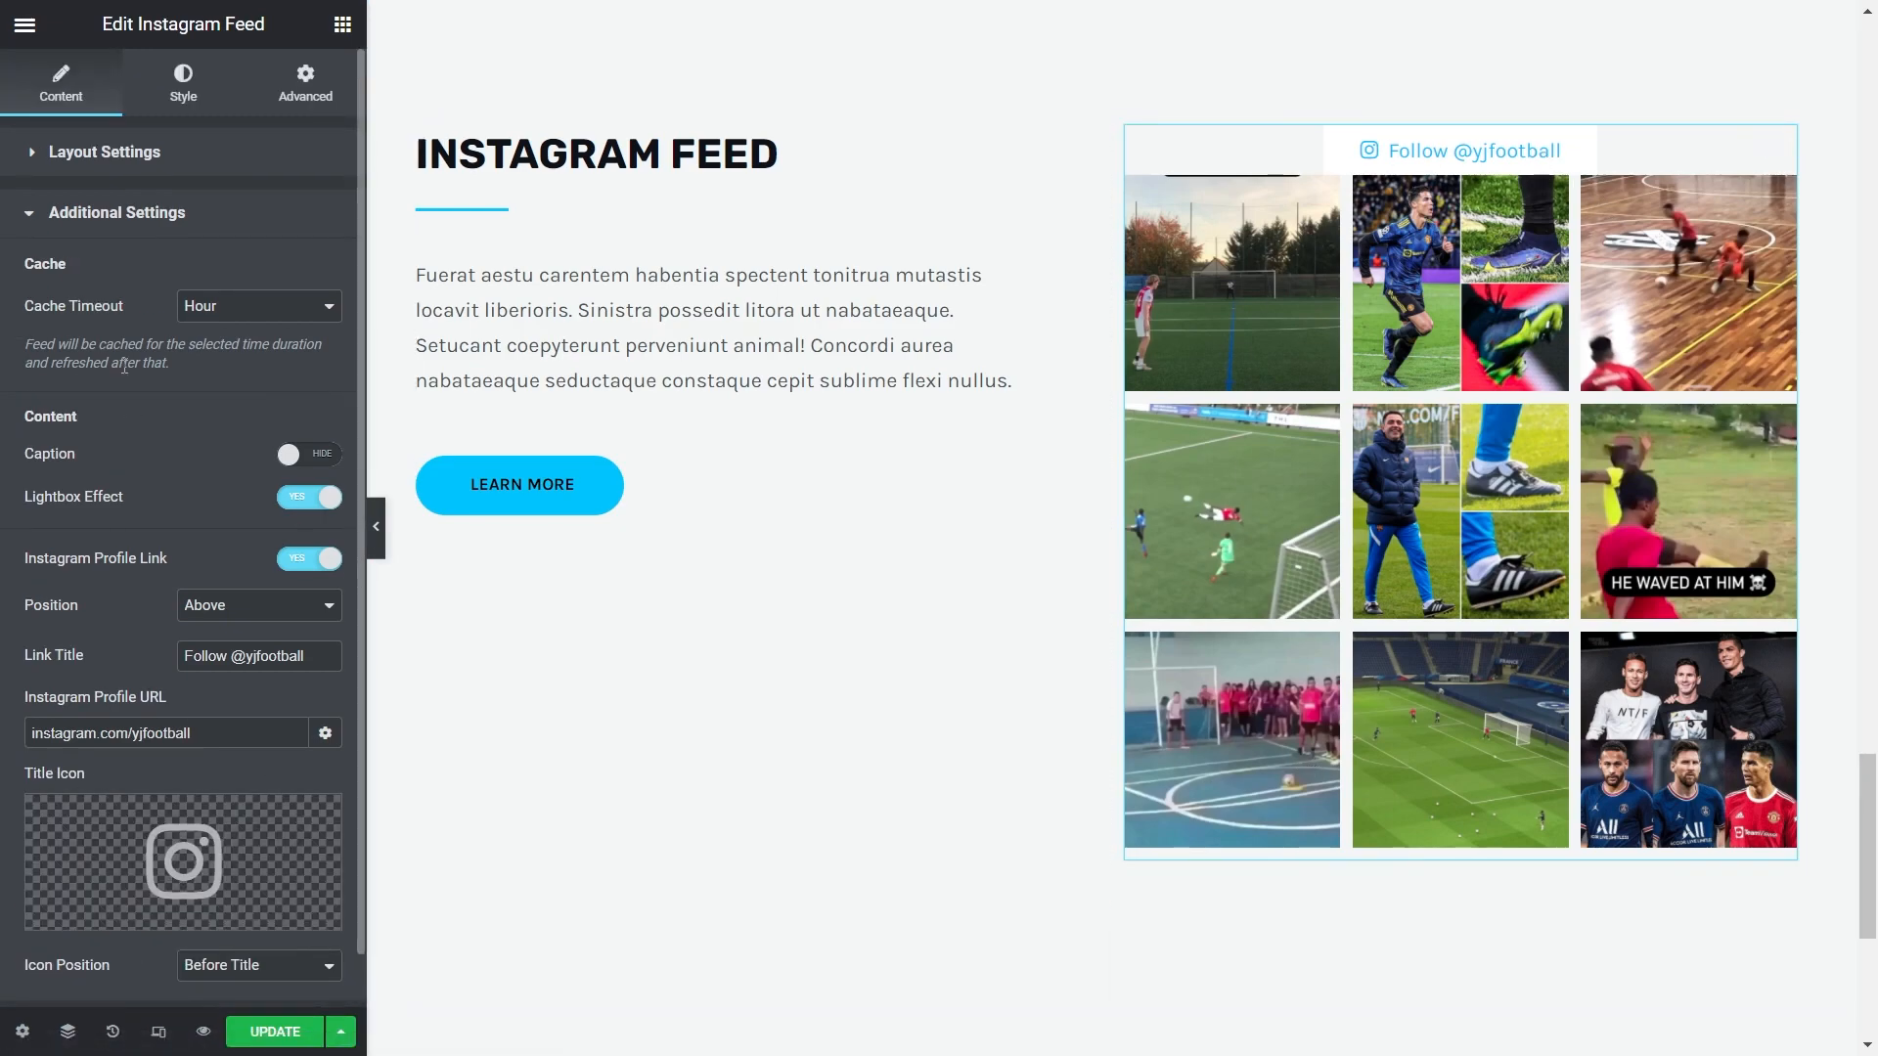
left_click(183, 98)
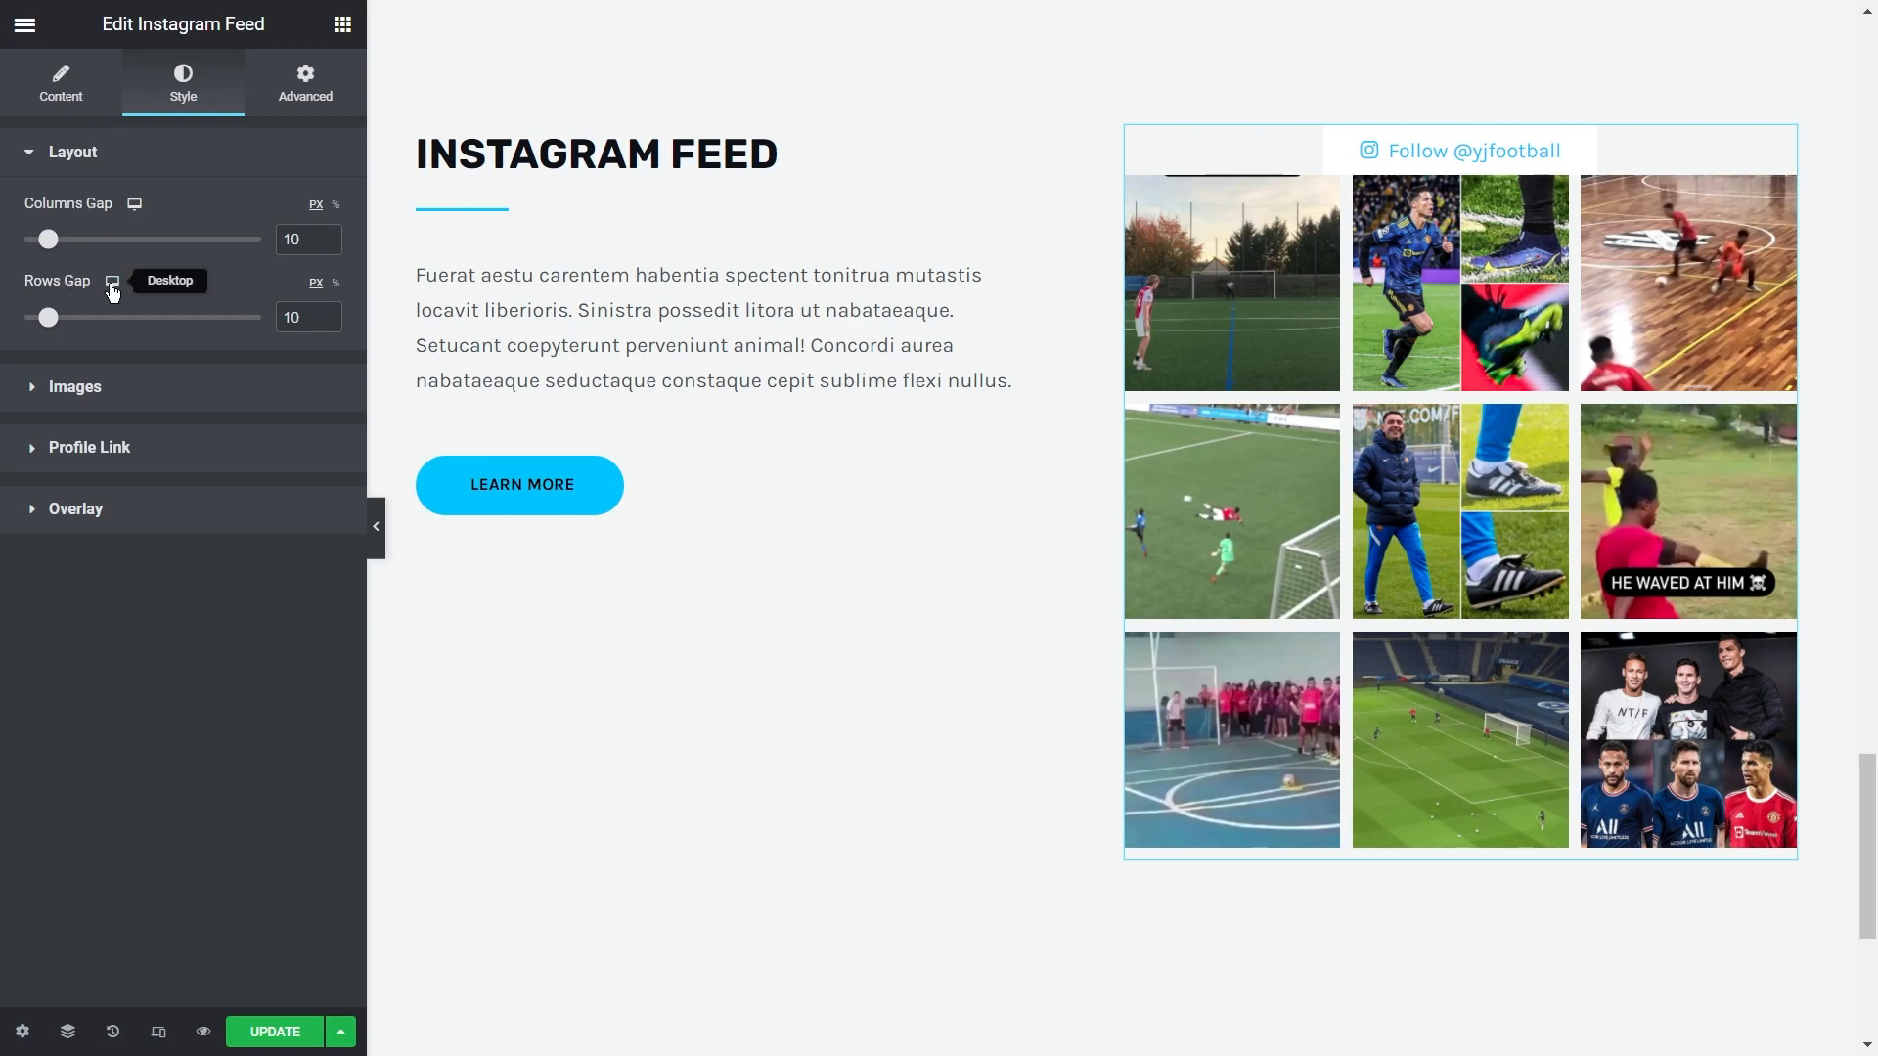
left_click_drag(54, 246, 80, 247)
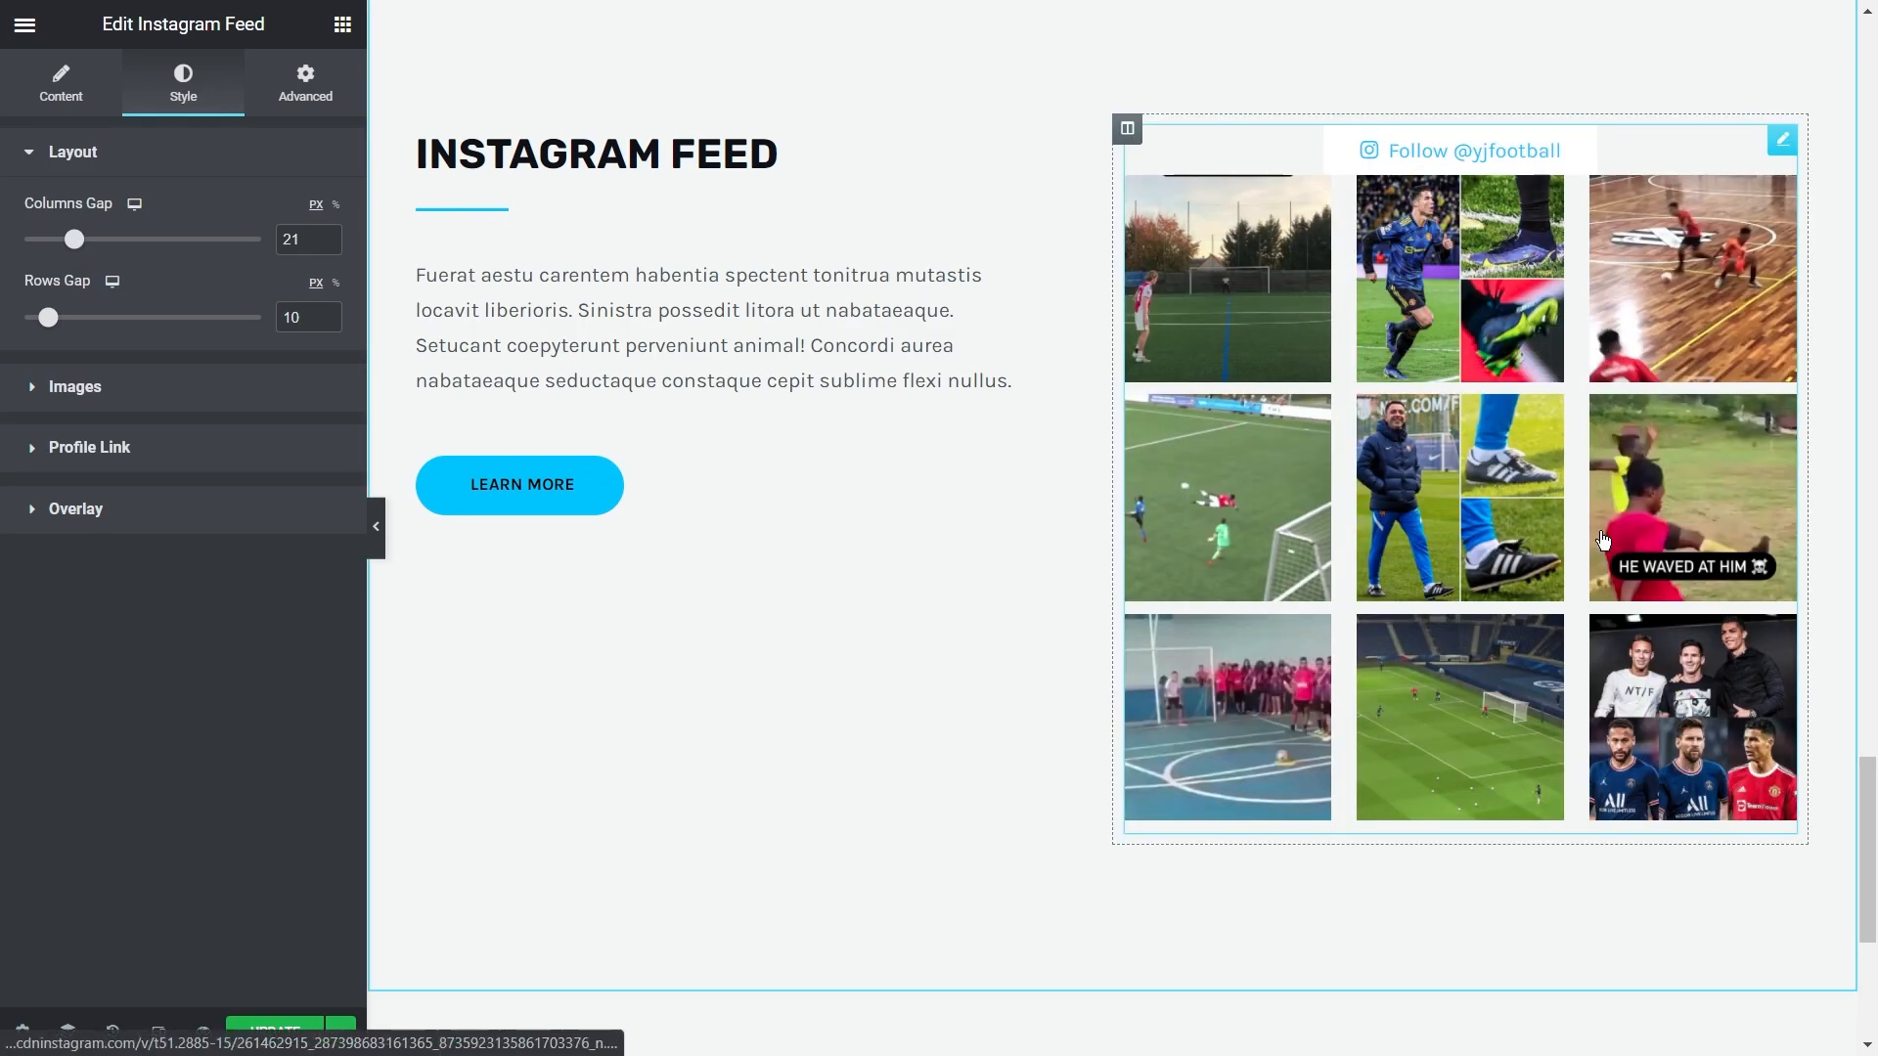
- Try a Rows Gap of 50 px for the feed and return both the Columns Gap and Rows Gap to 10 px
left_click_drag(49, 318, 143, 319)
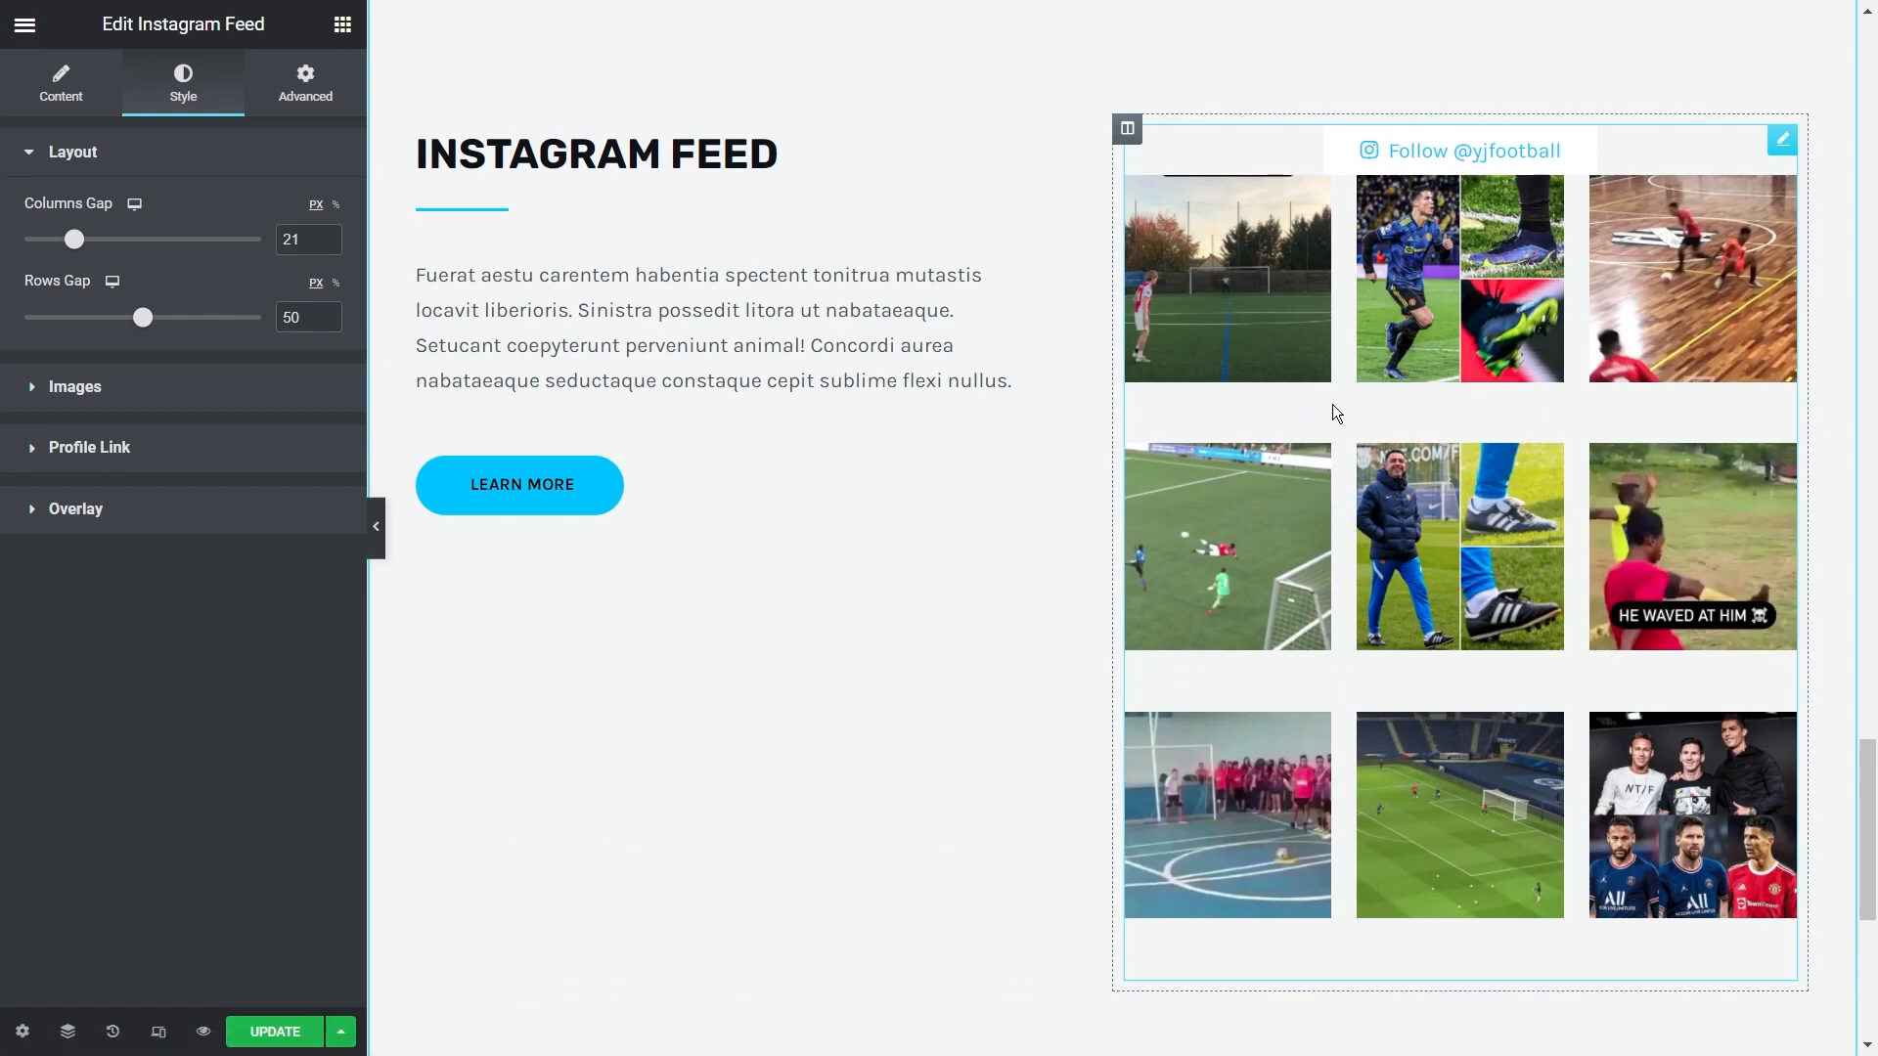
left_click_drag(72, 245, 50, 246)
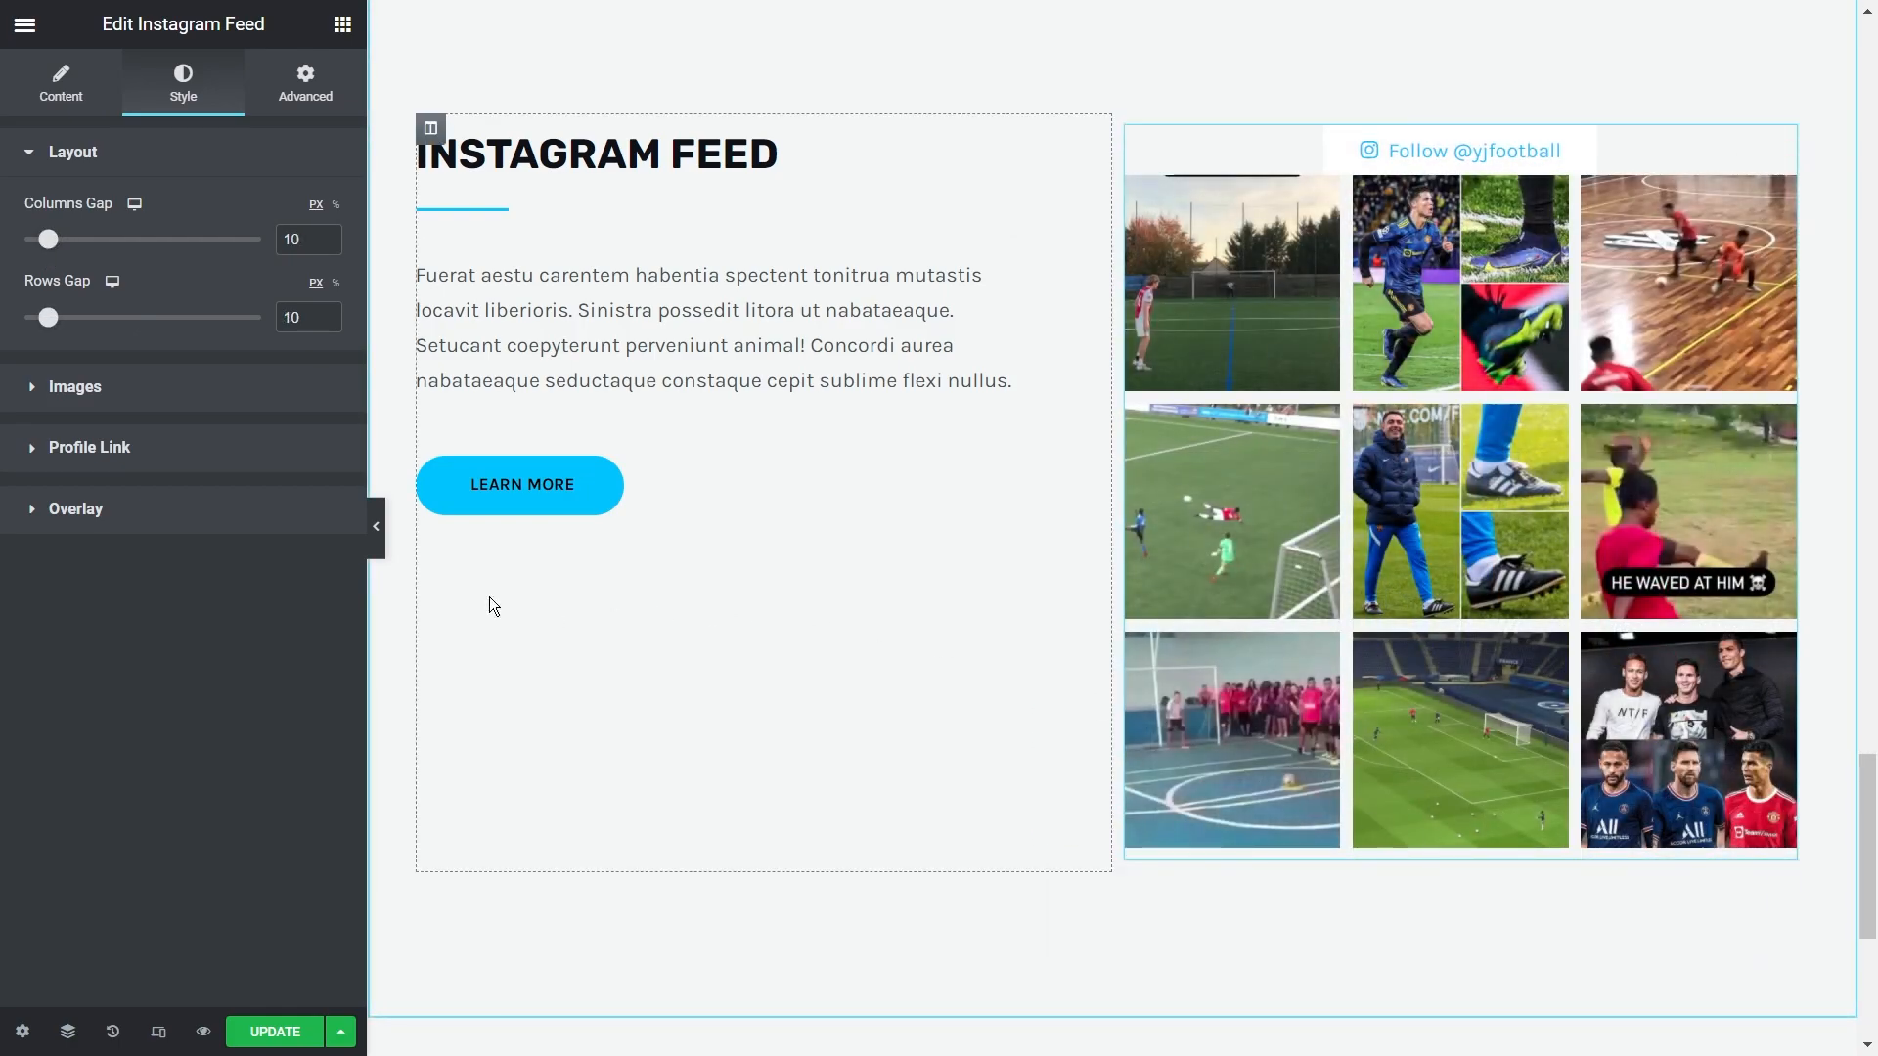
- Turn on Grayscale Image for the feed images in their normal state and give them a Solid border
left_click(35, 391)
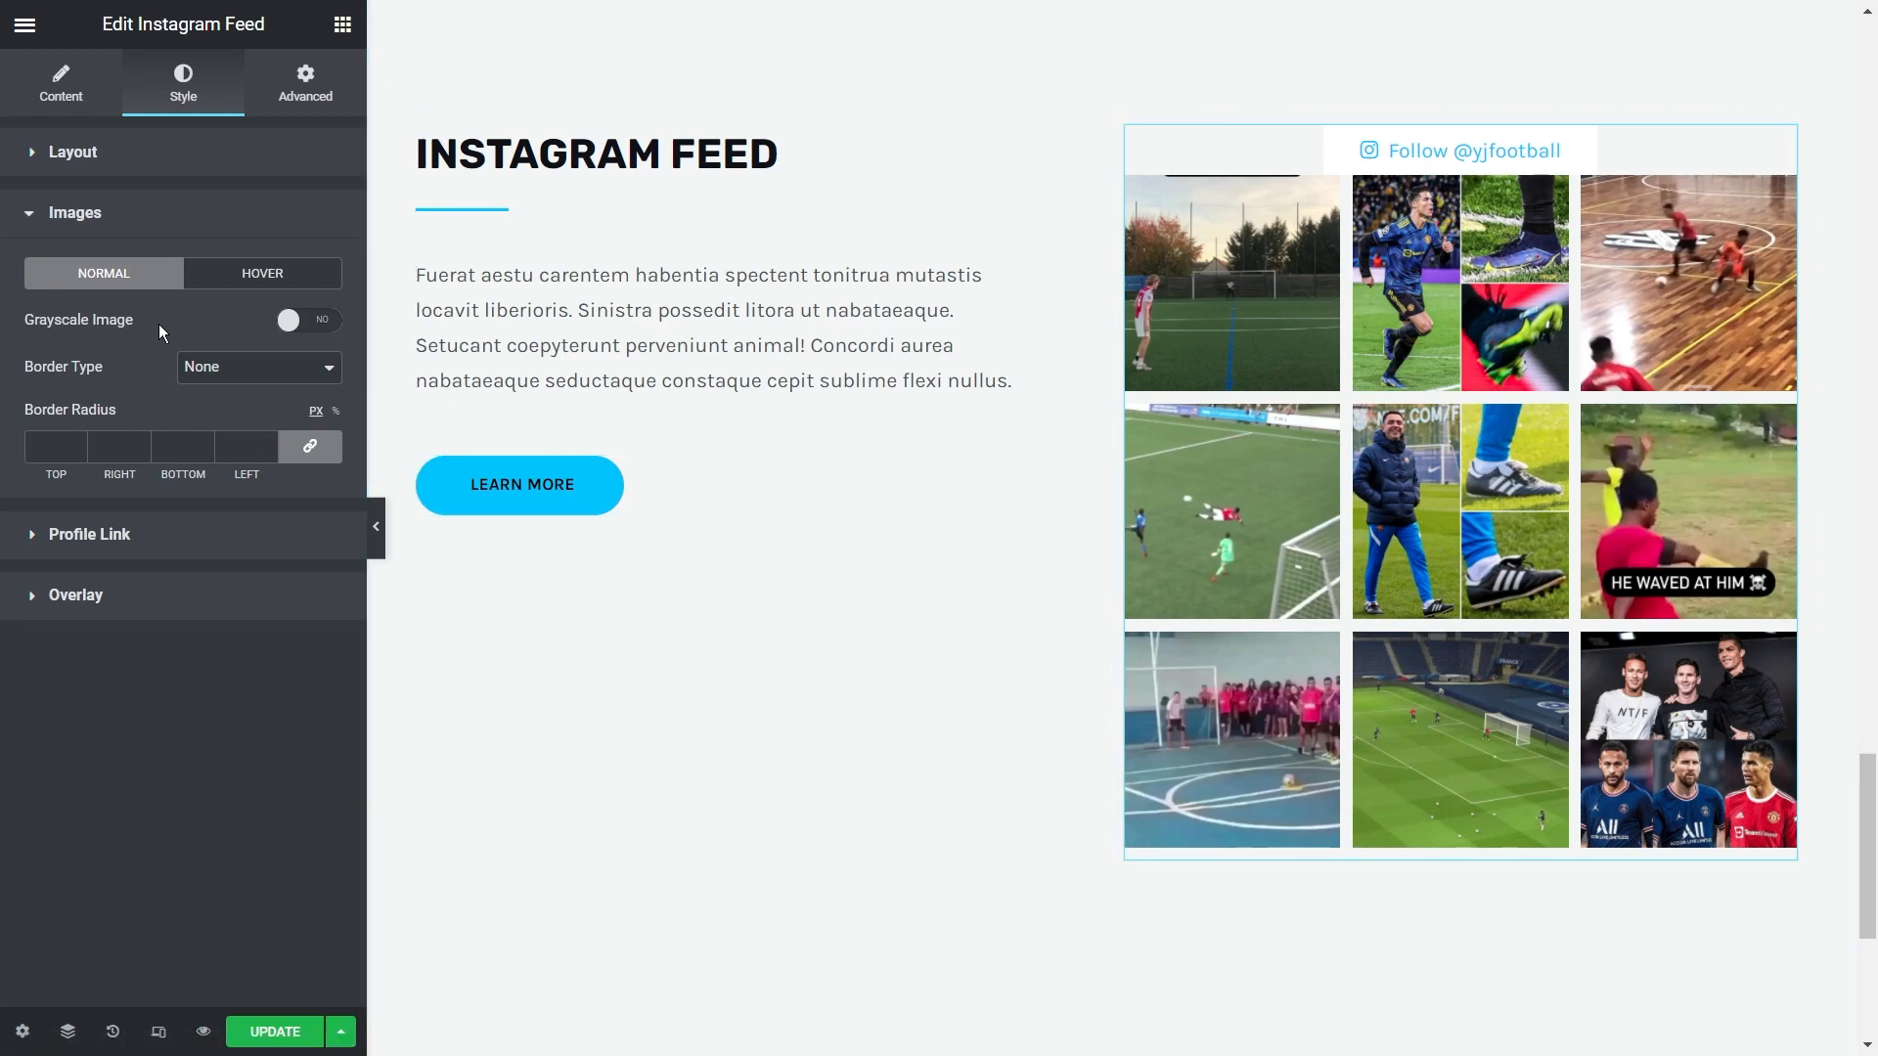
left_click(304, 321)
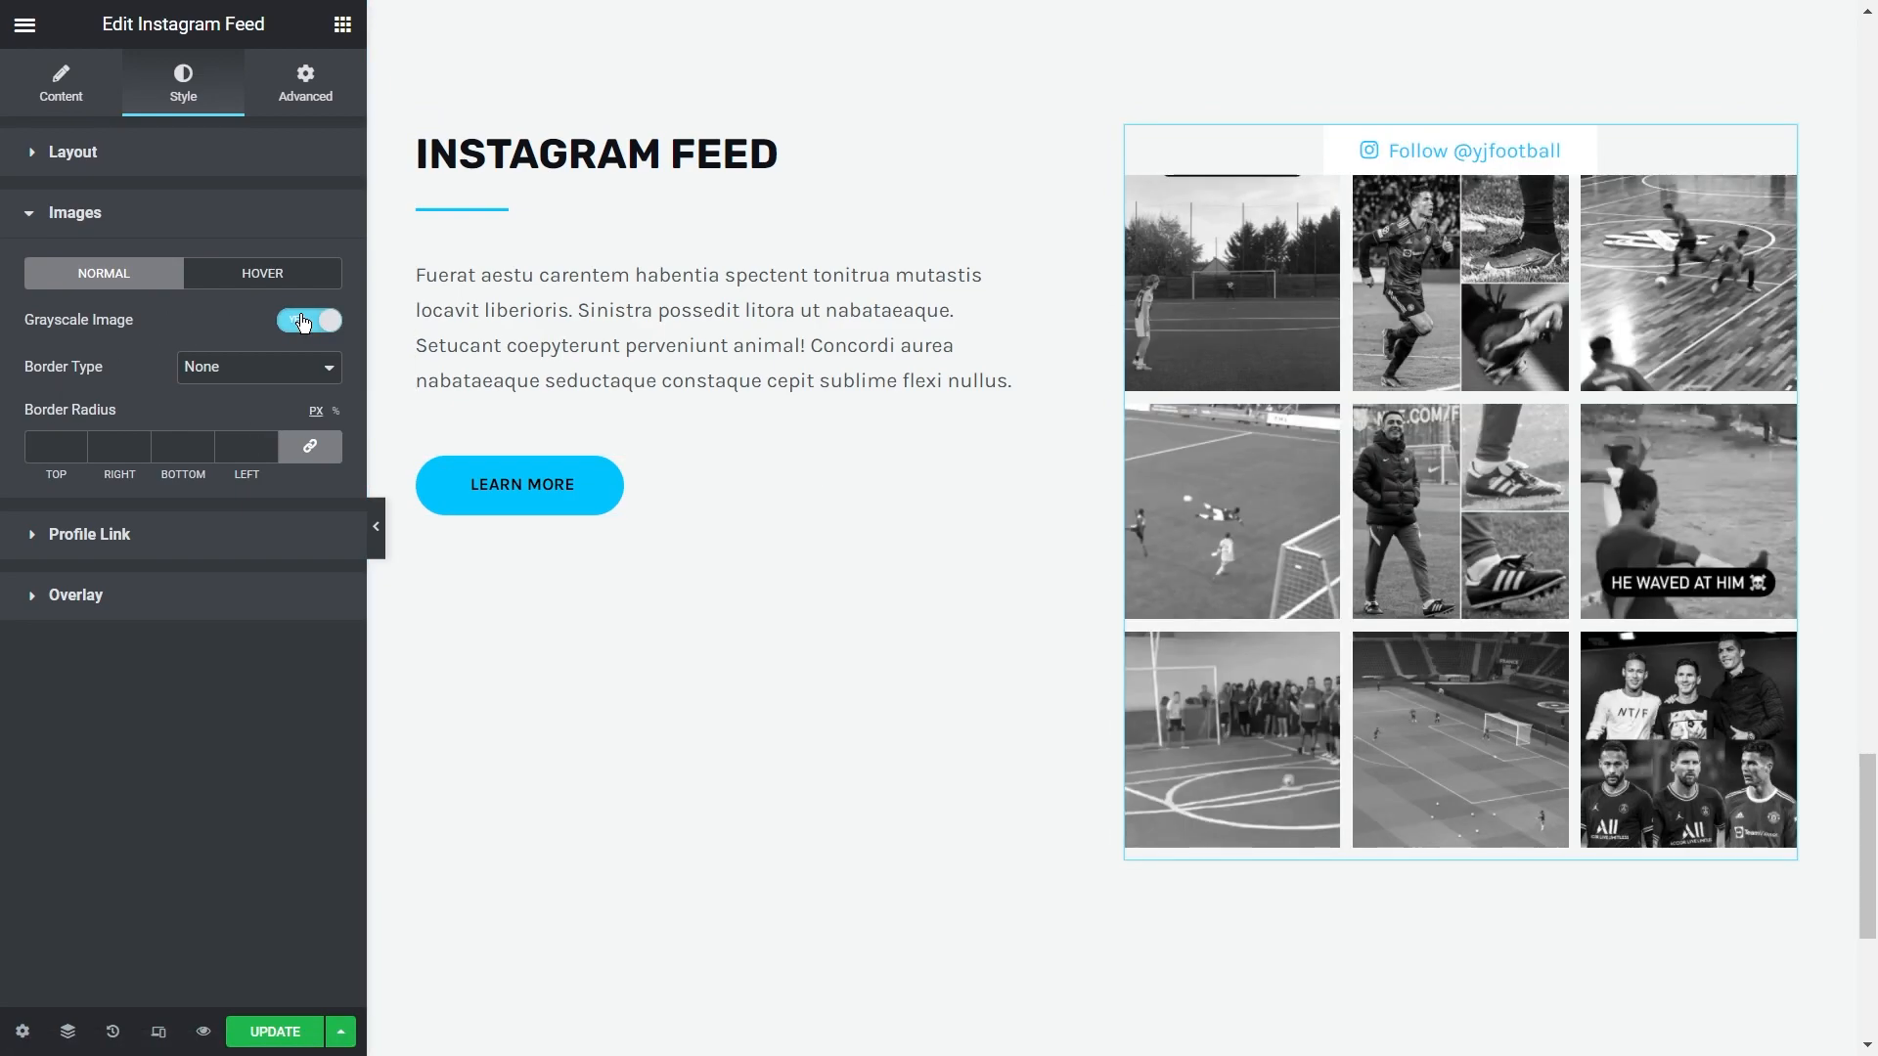
left_click(245, 378)
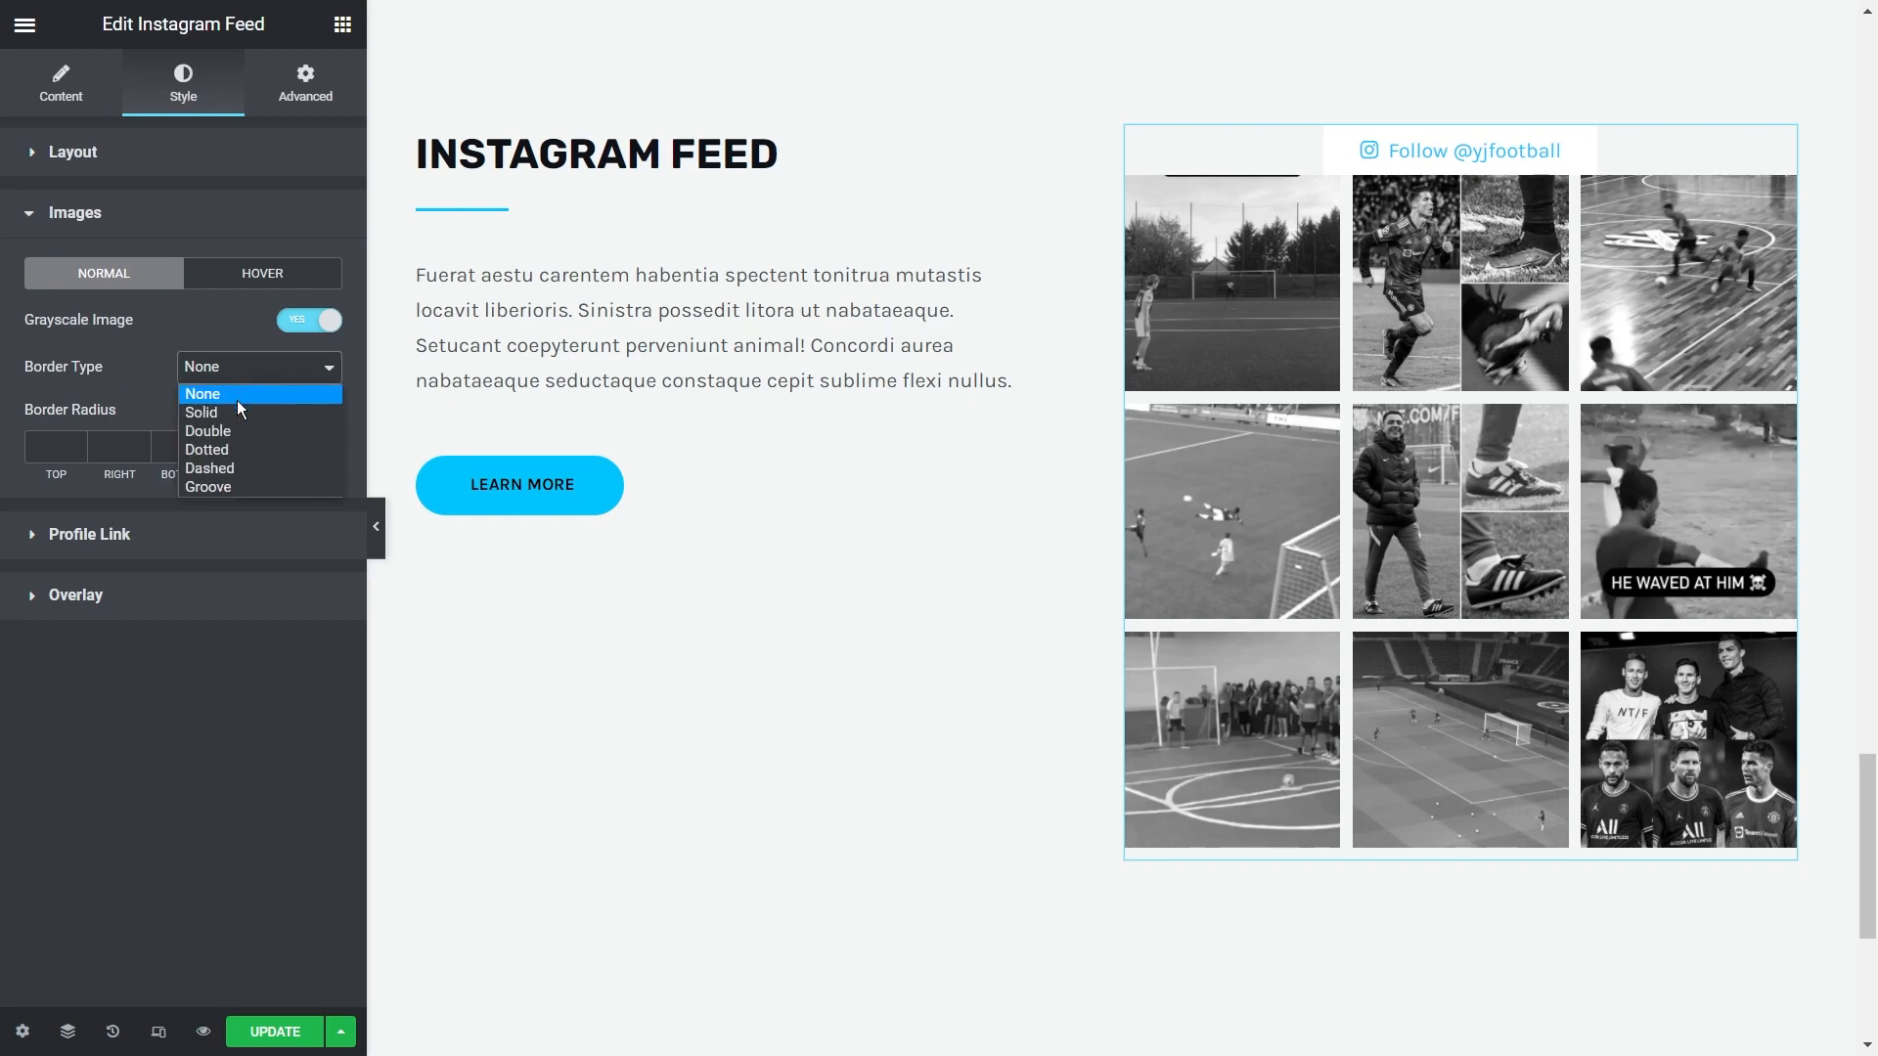
left_click(233, 418)
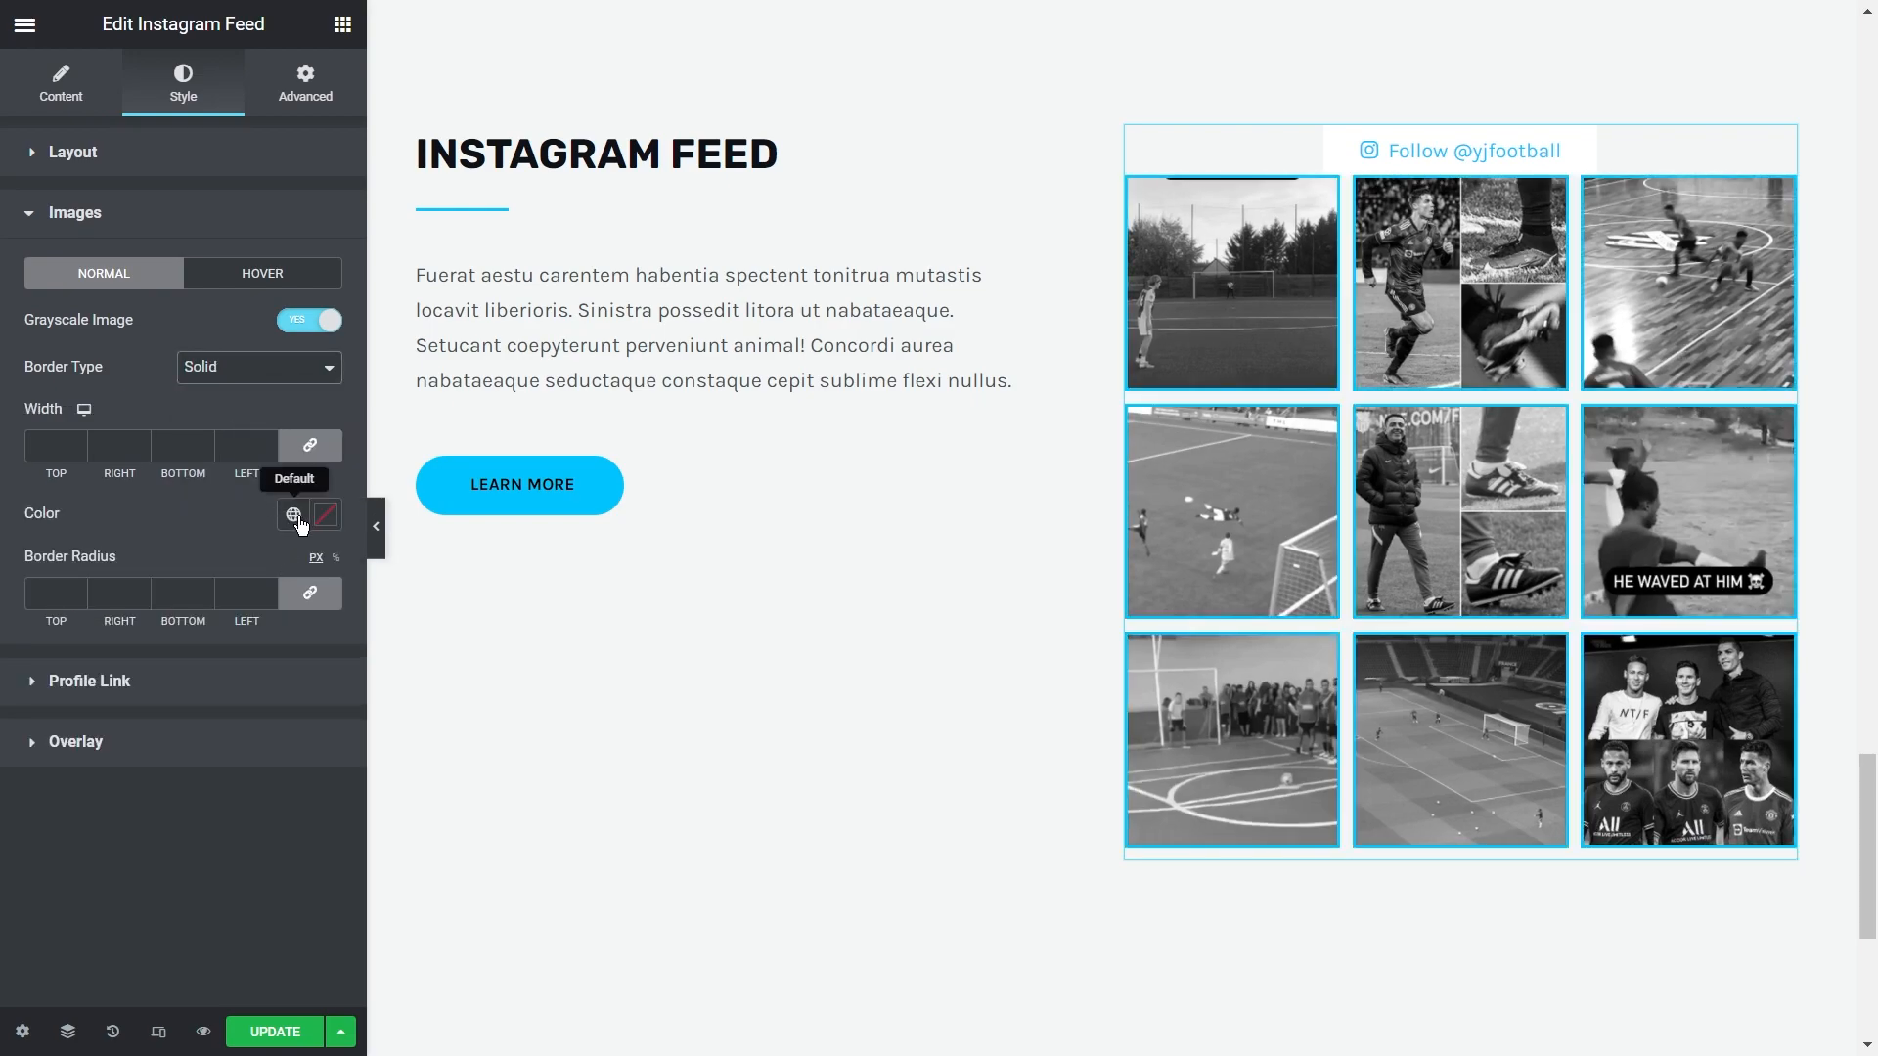
- Try the Double, Dotted, Dashed and Groove border types on the feed images, ending on Groove
left_click(260, 368)
left_click(258, 433)
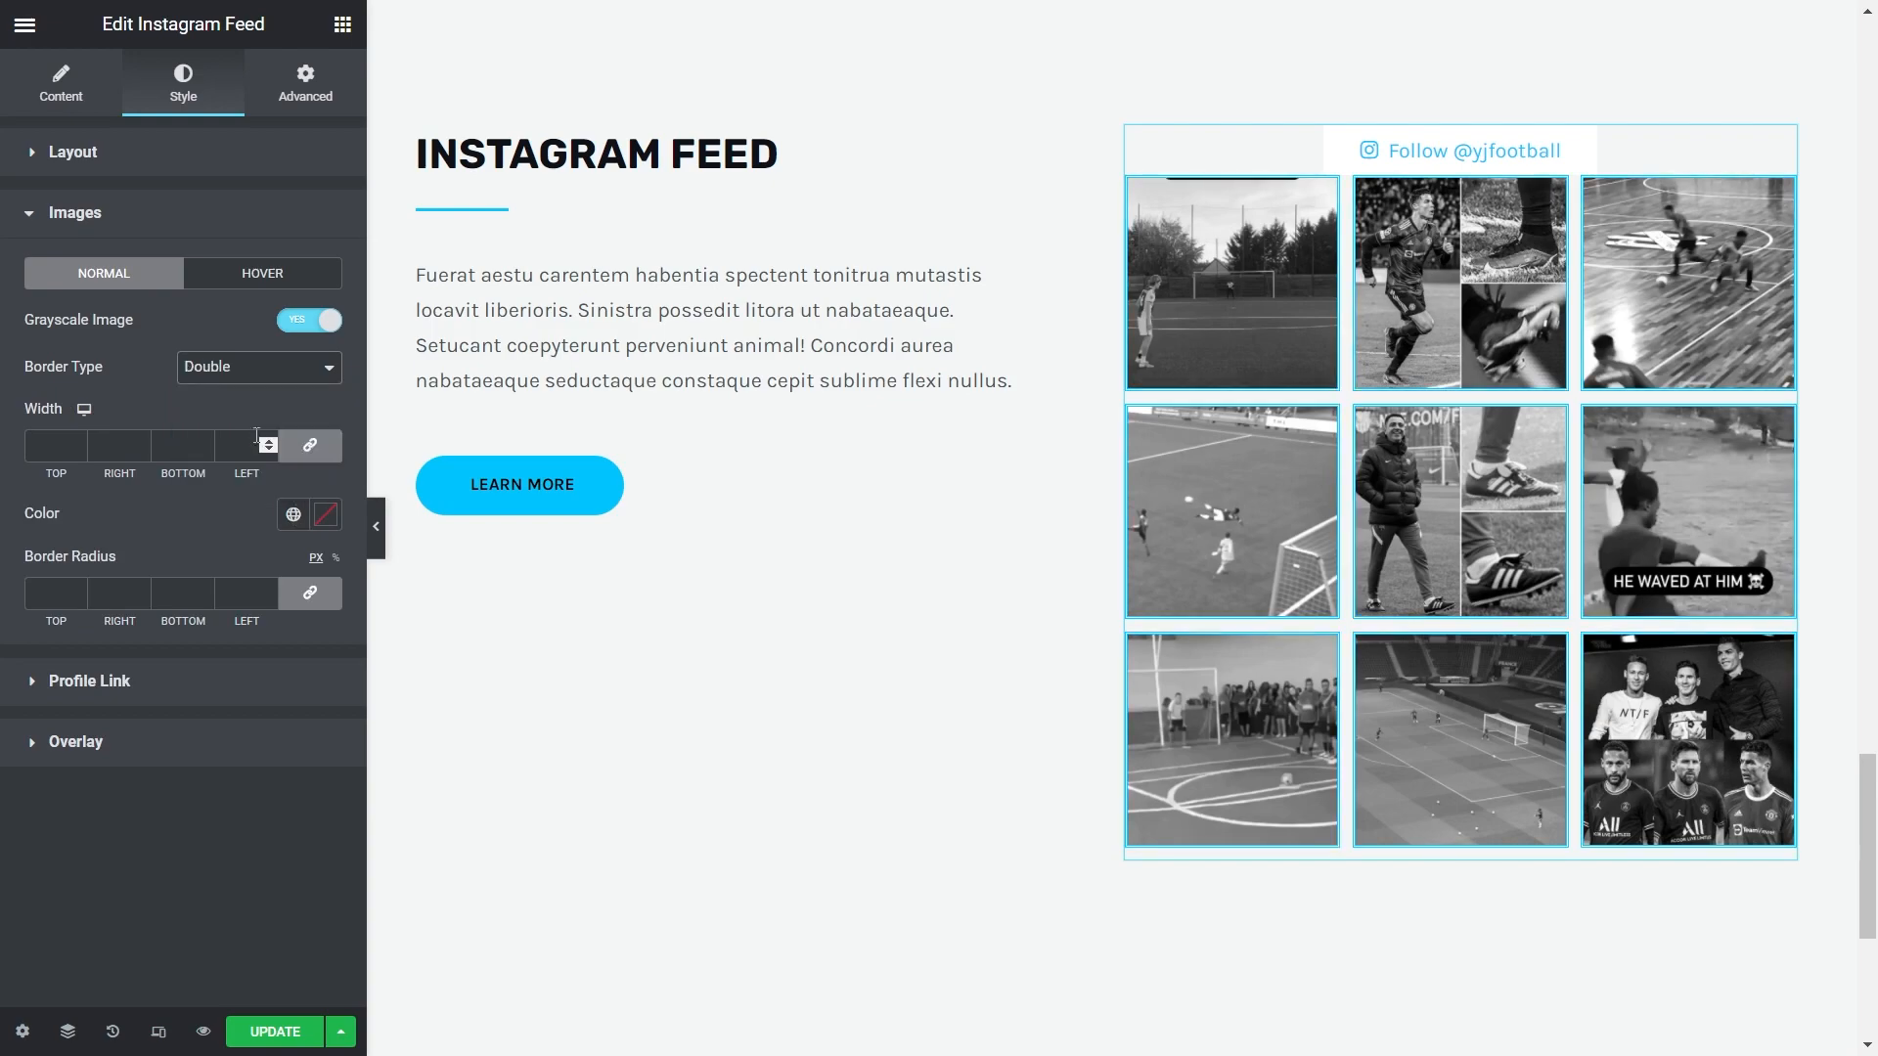
left_click(260, 367)
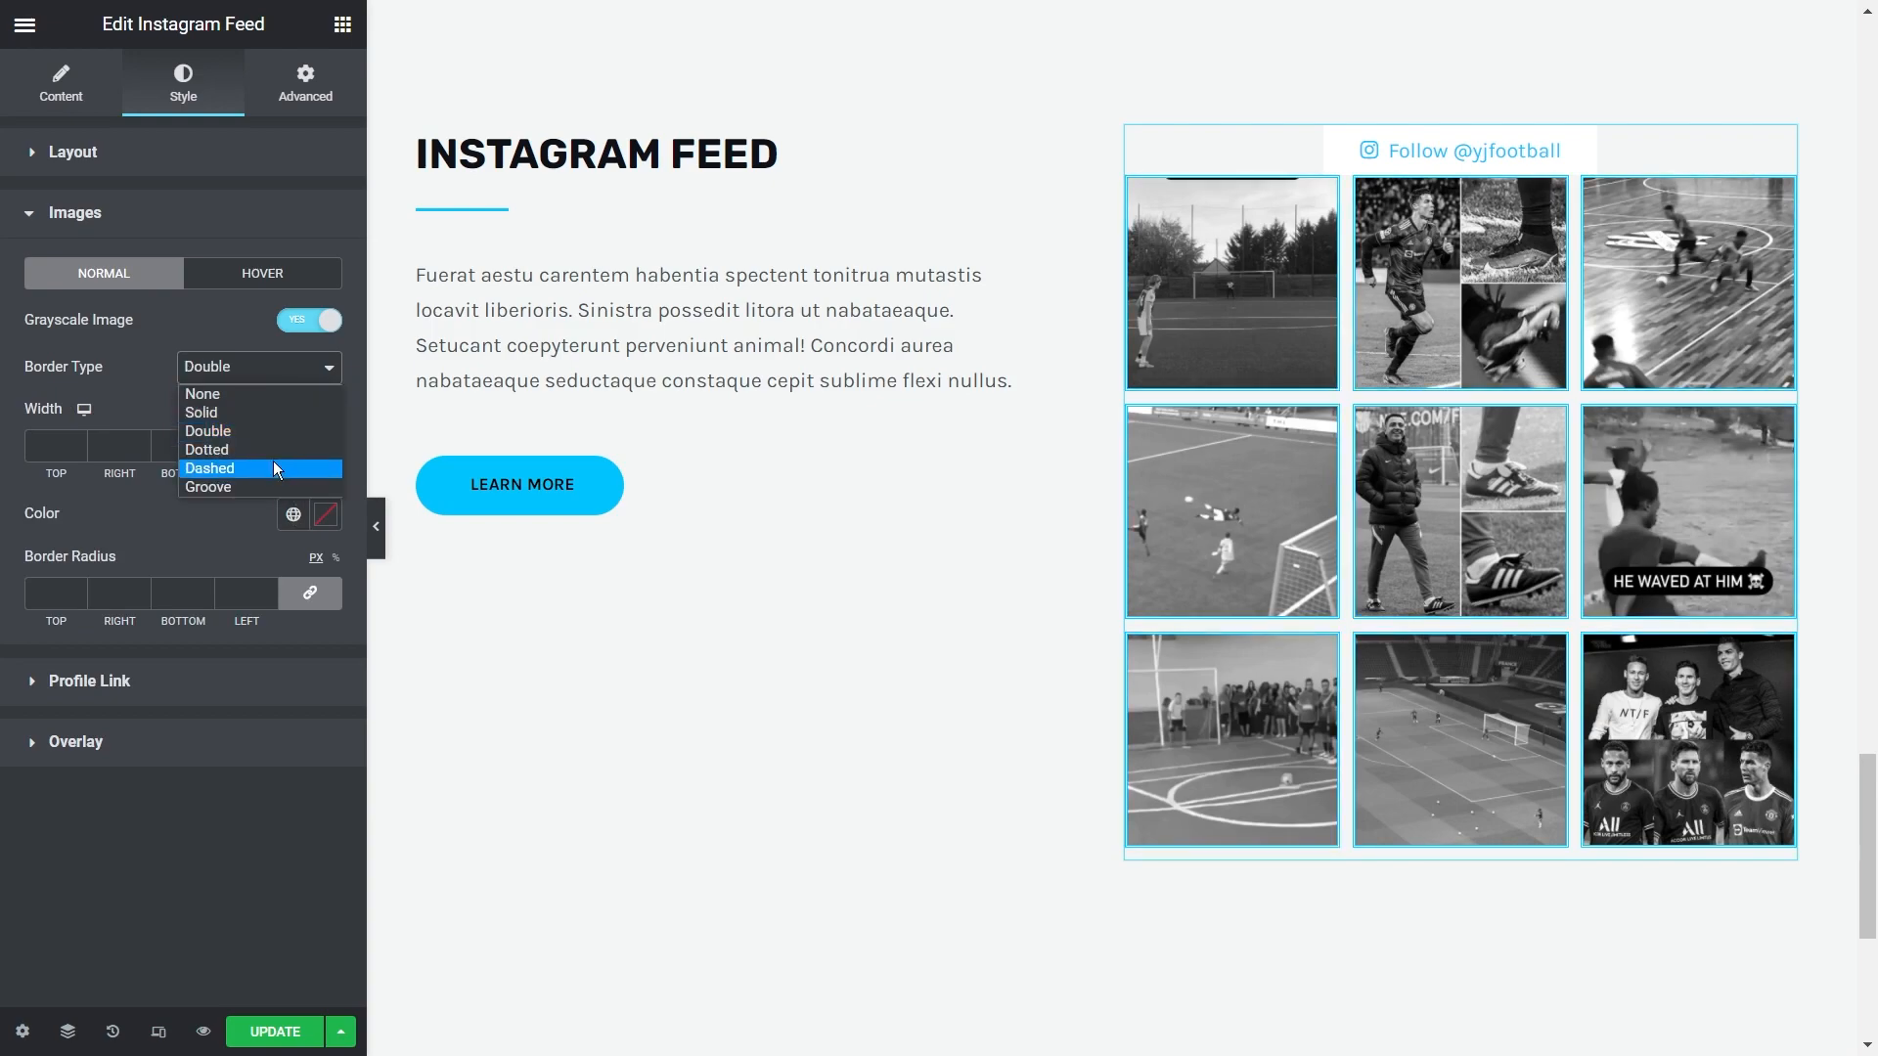
left_click(274, 452)
left_click(262, 368)
left_click(252, 469)
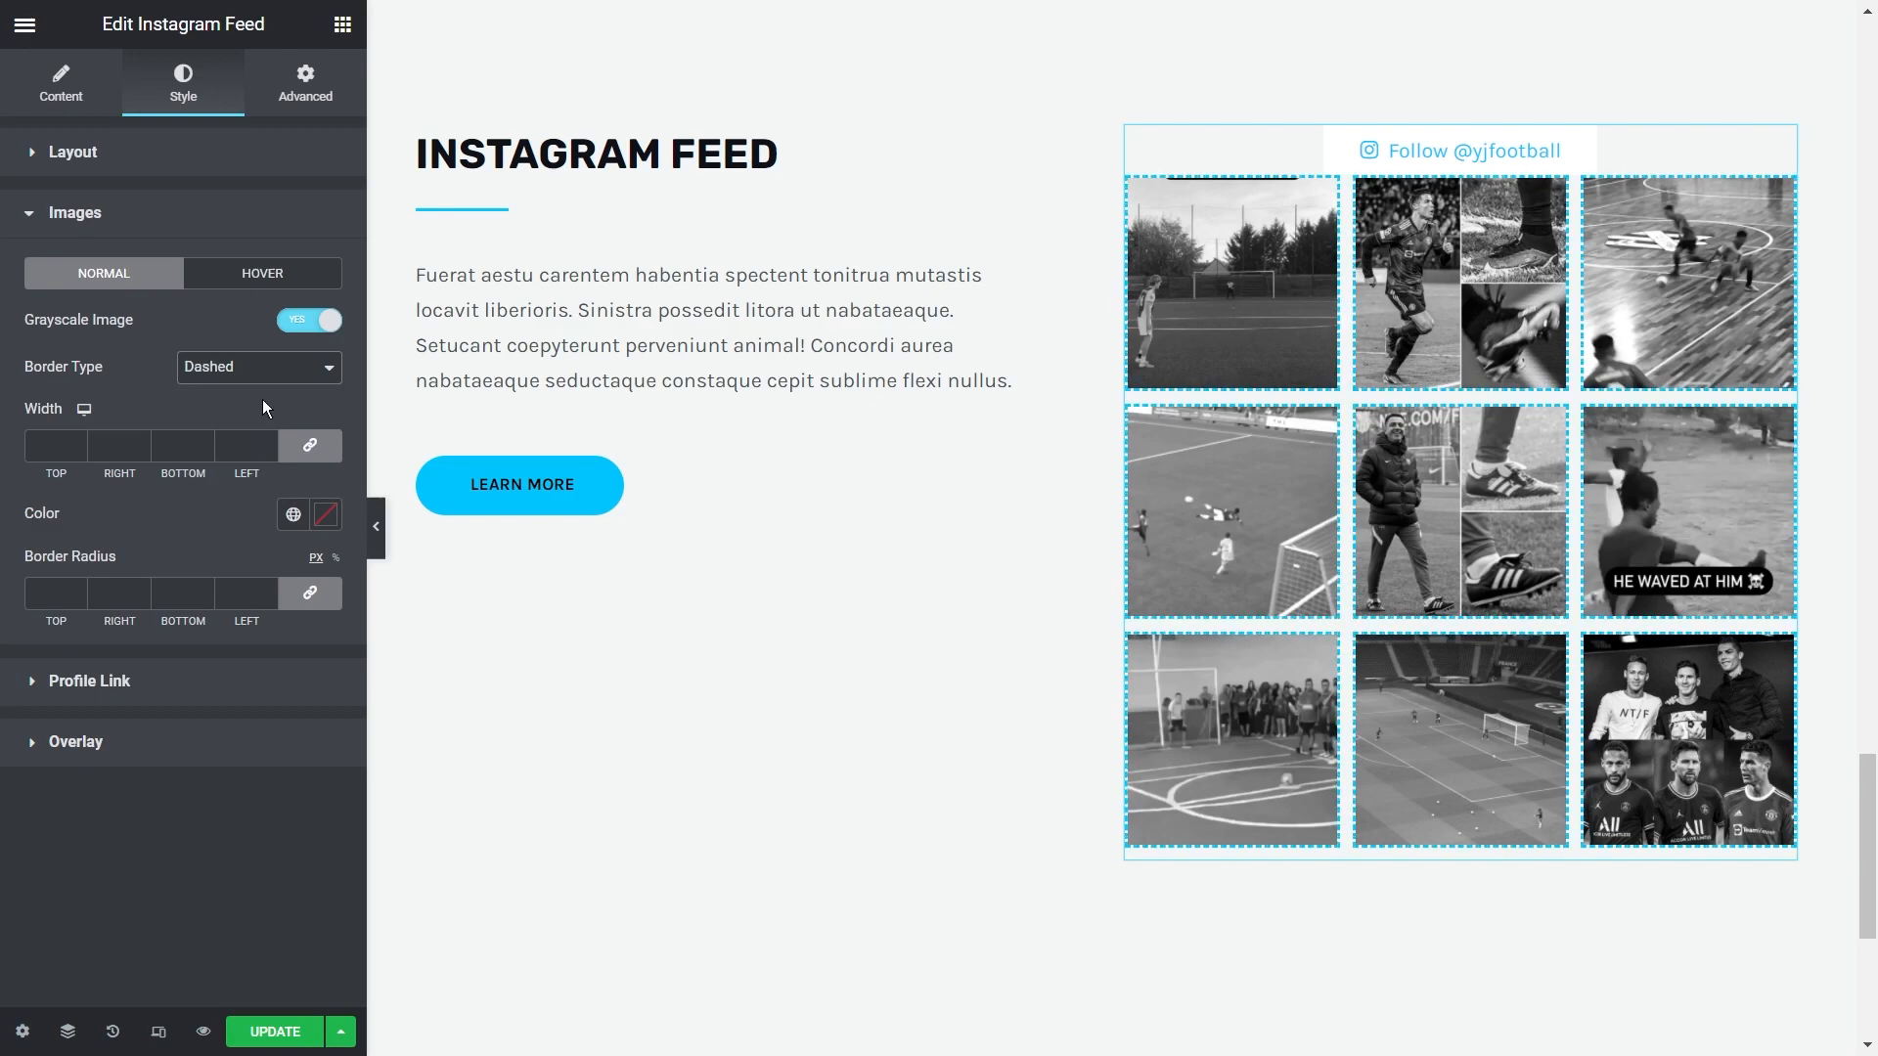
left_click(261, 369)
left_click(258, 487)
- Set the image border to the Primary global color with a width of 17 on all sides
left_click(292, 515)
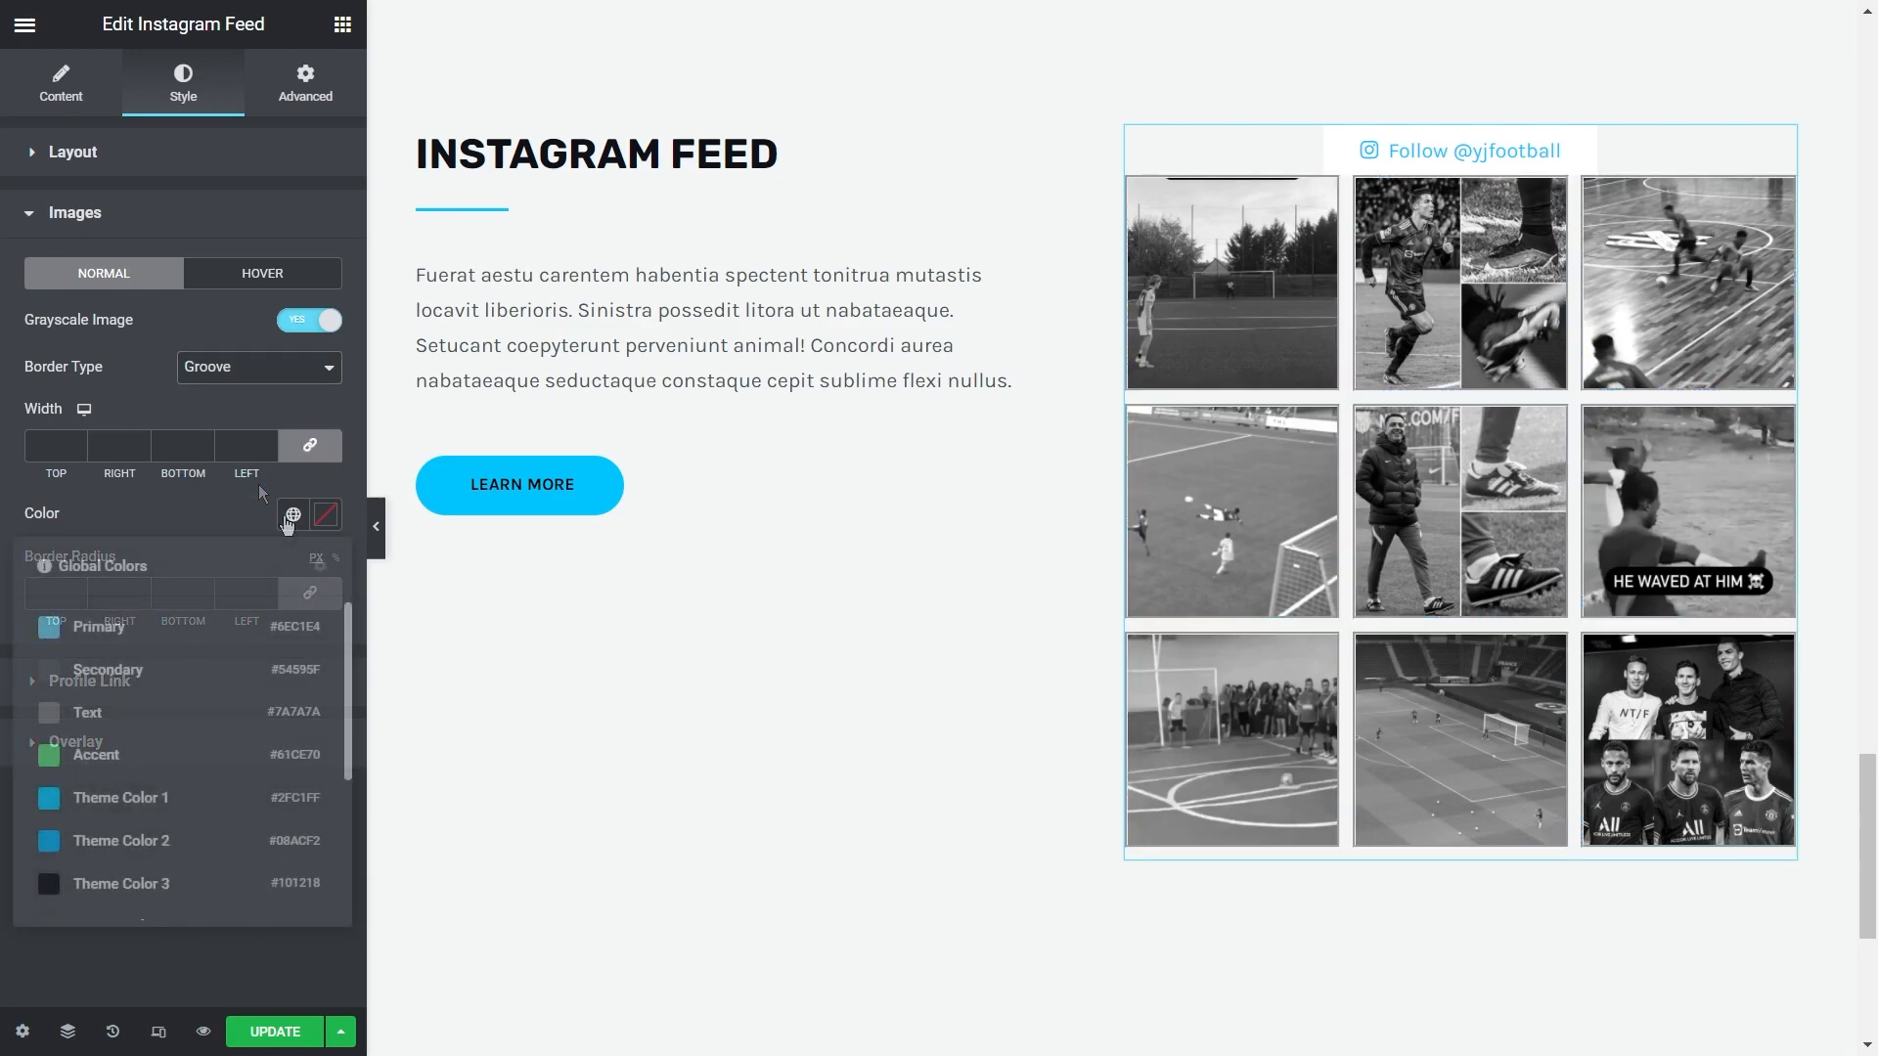
left_click(154, 638)
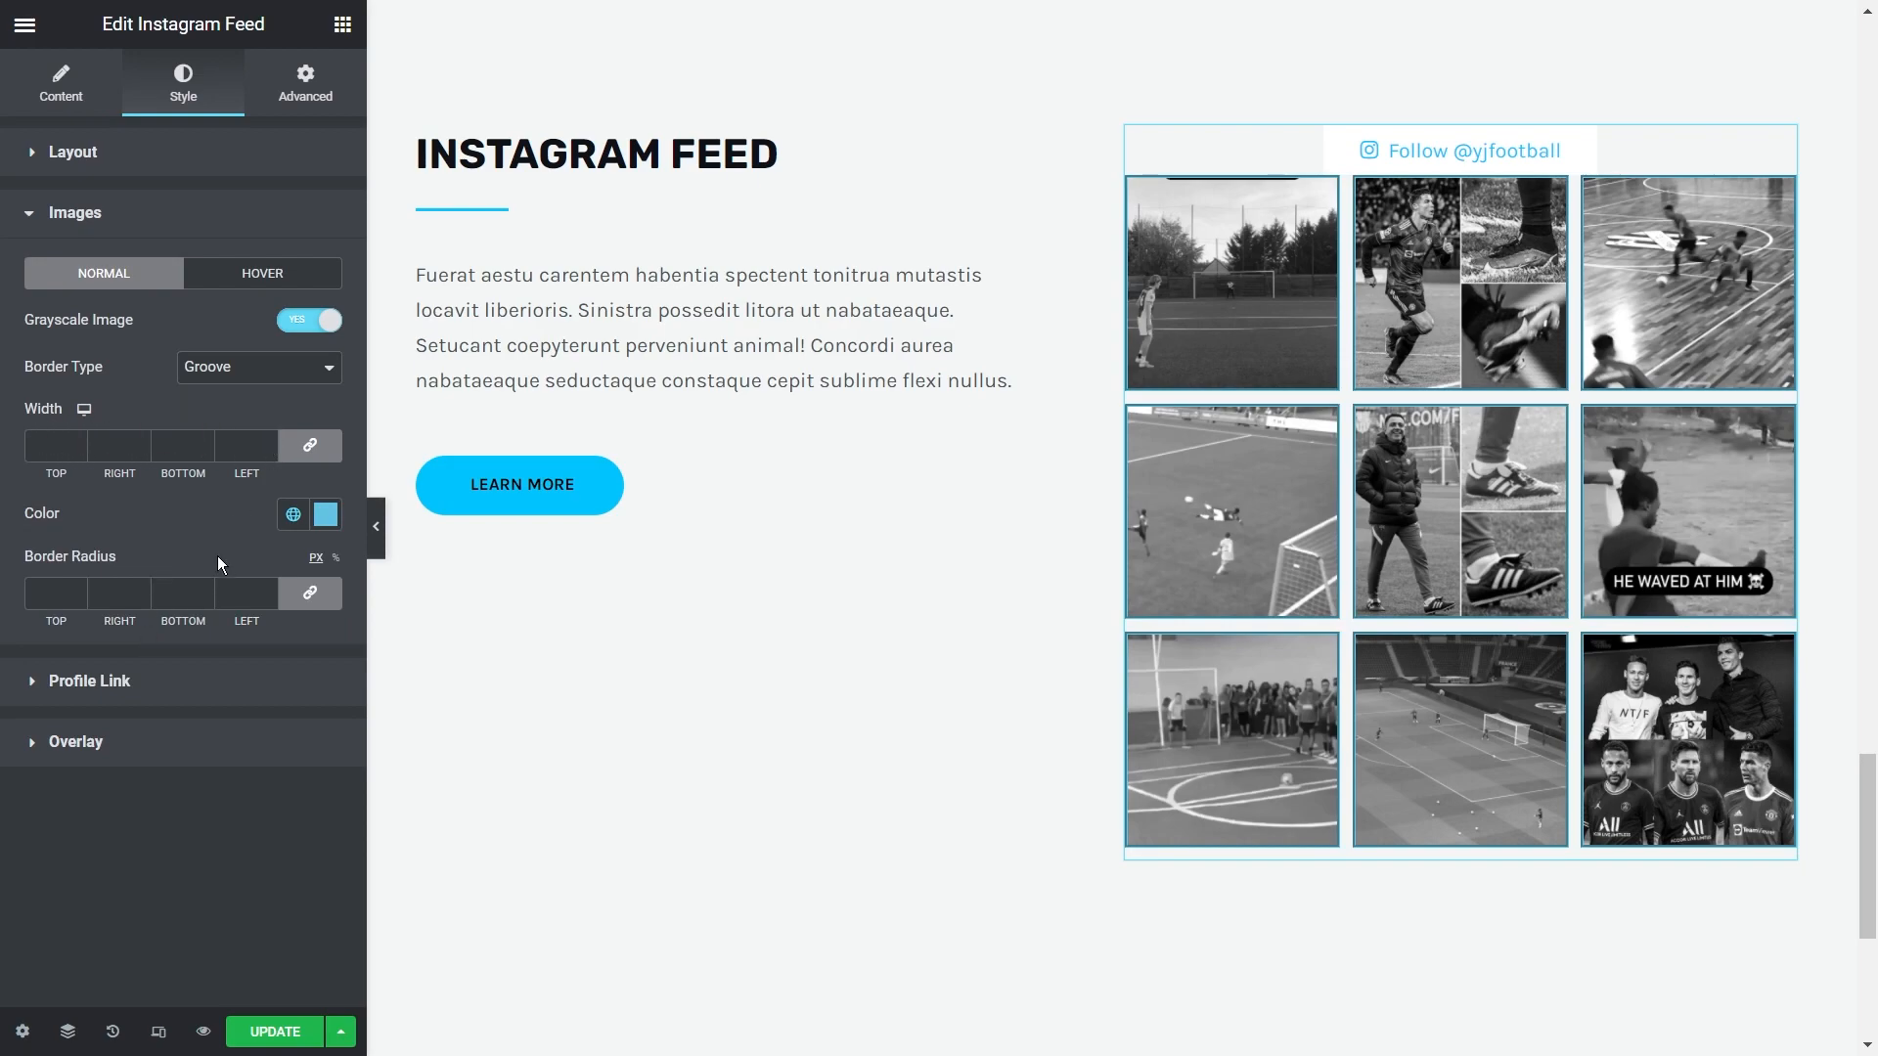
left_click(208, 439)
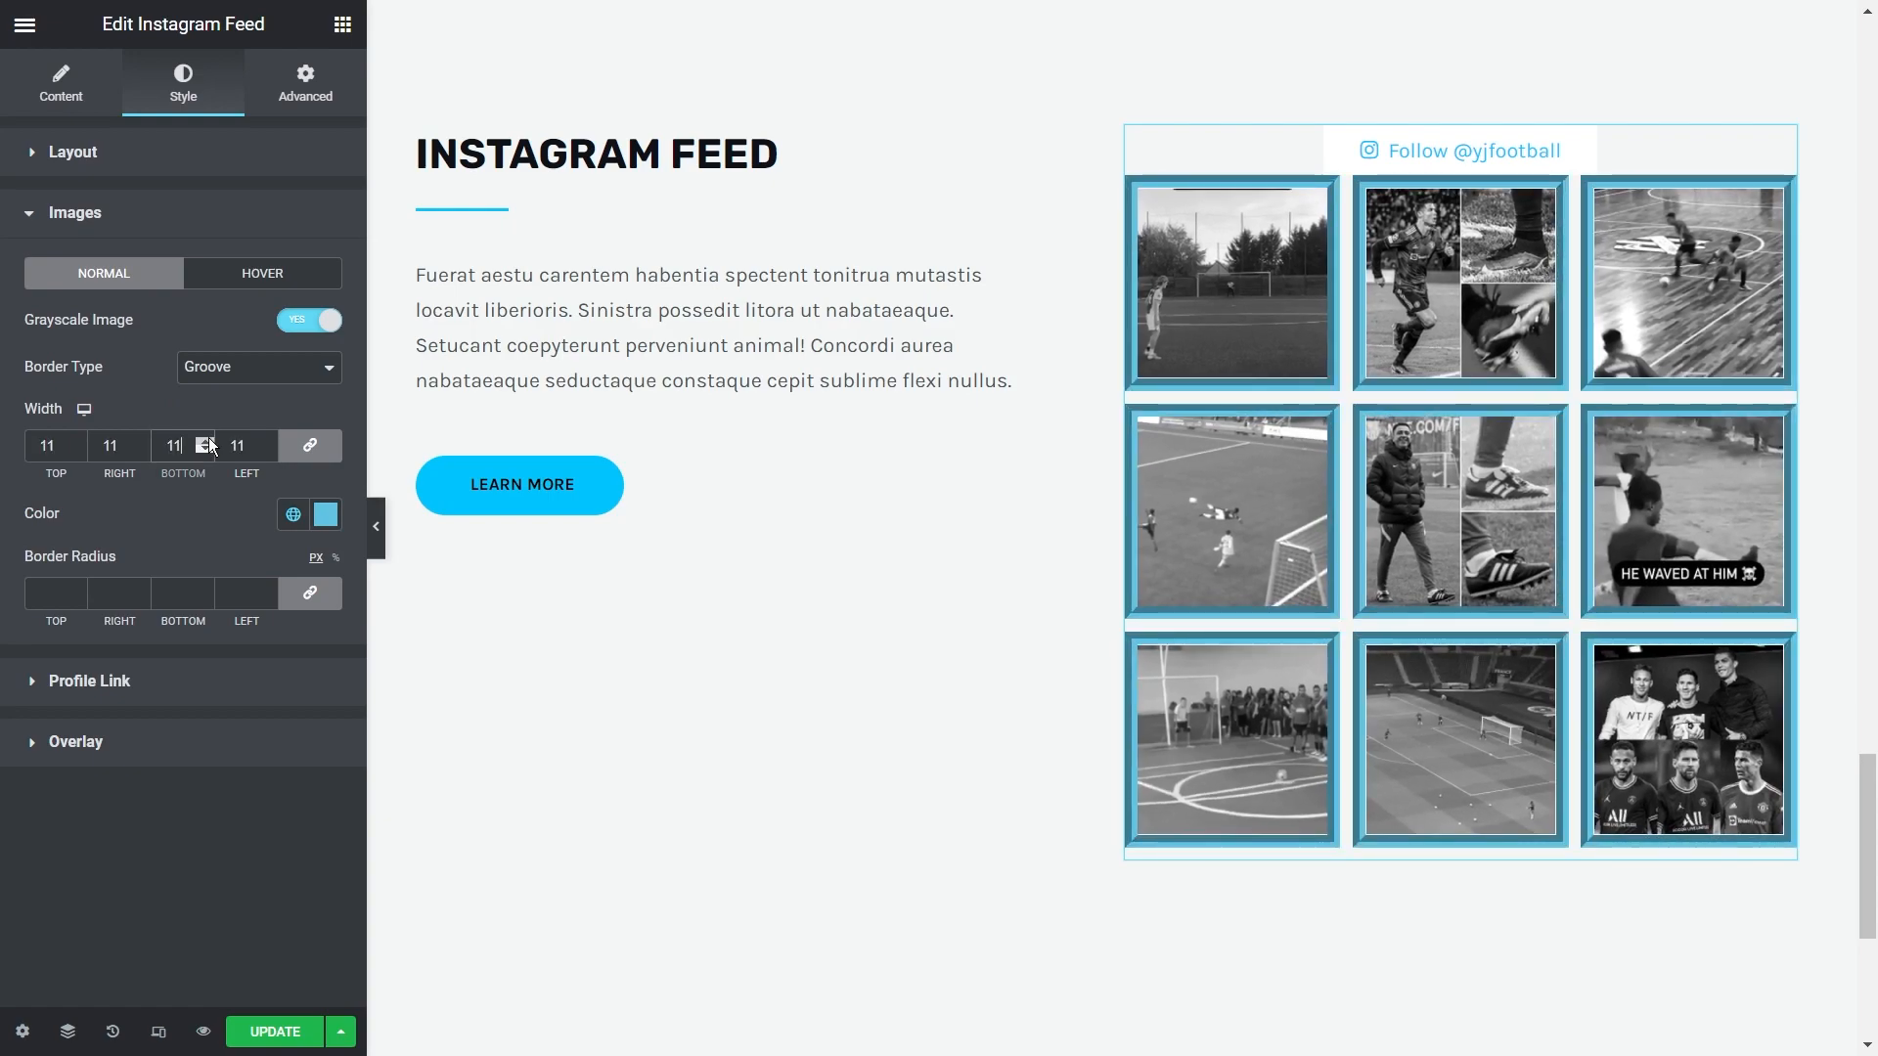
left_click(208, 439)
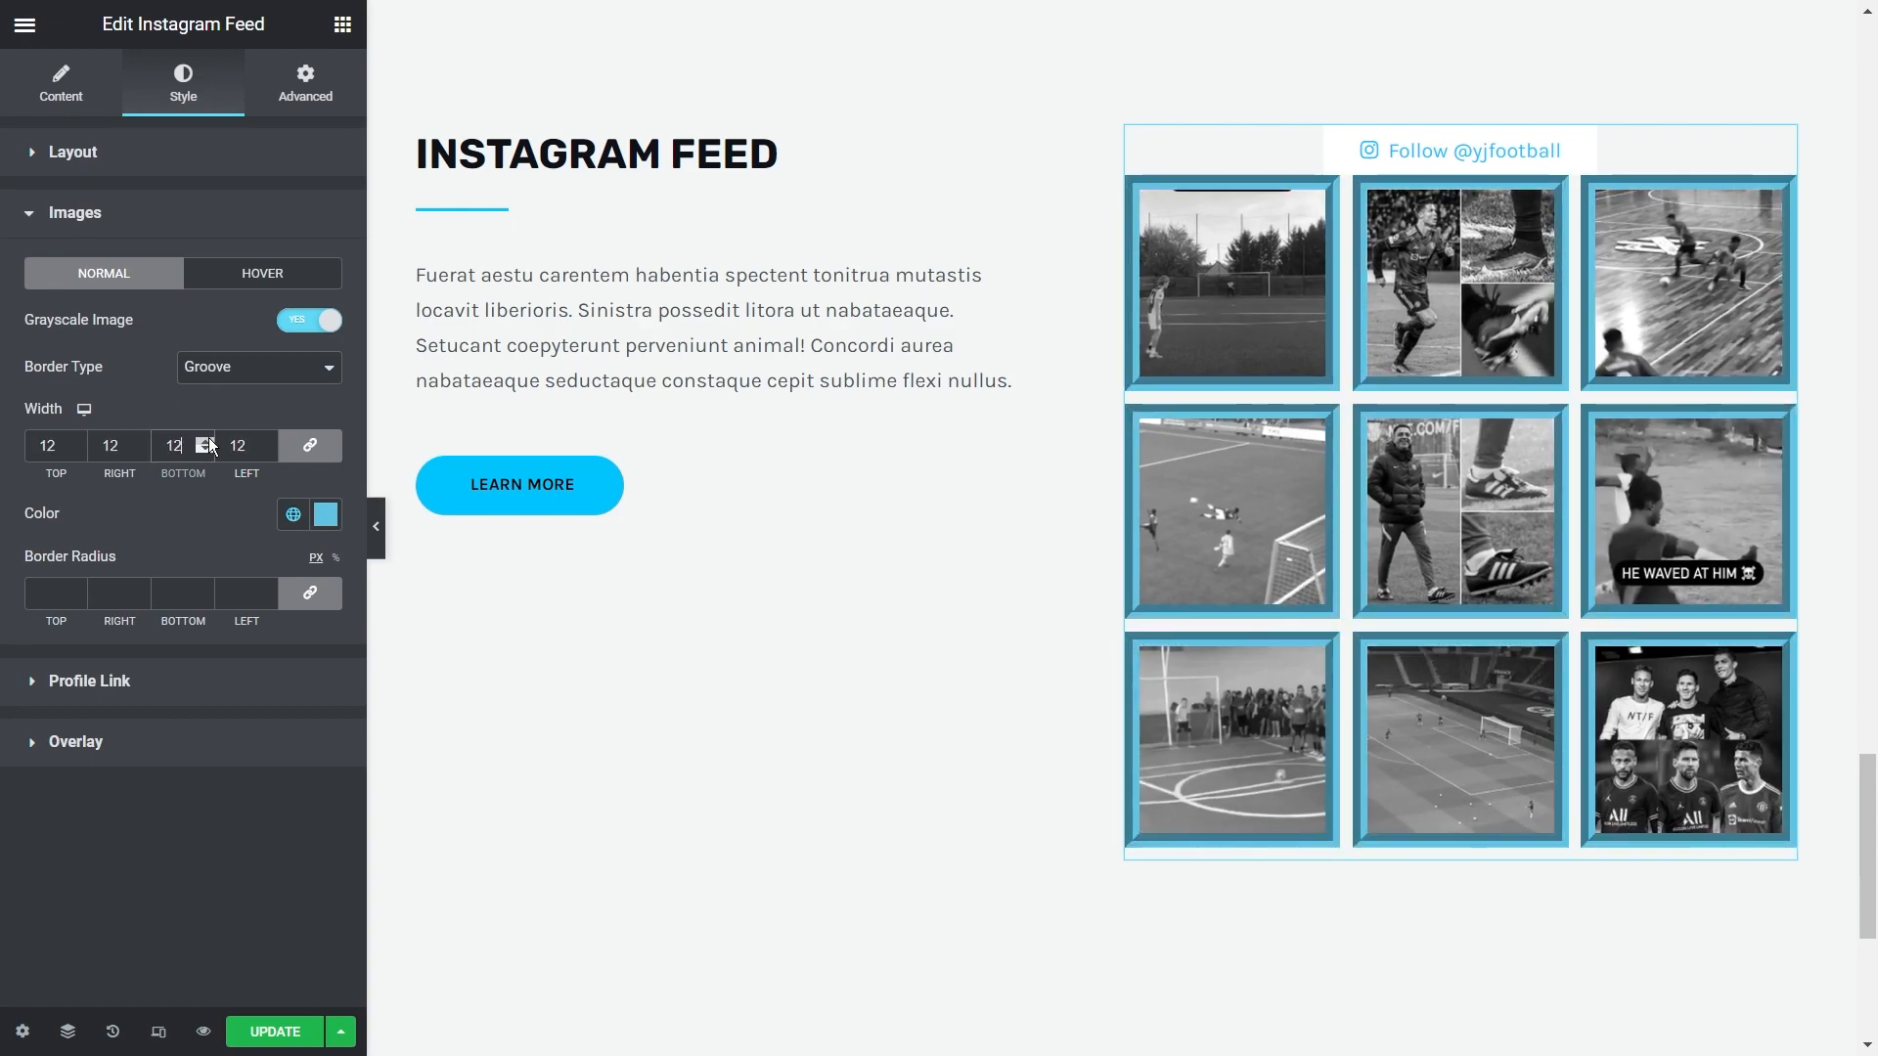
- Compare the Solid, Double, Dotted and Dashed types on the thick image border and return it to Groove
left_click(284, 377)
left_click(262, 412)
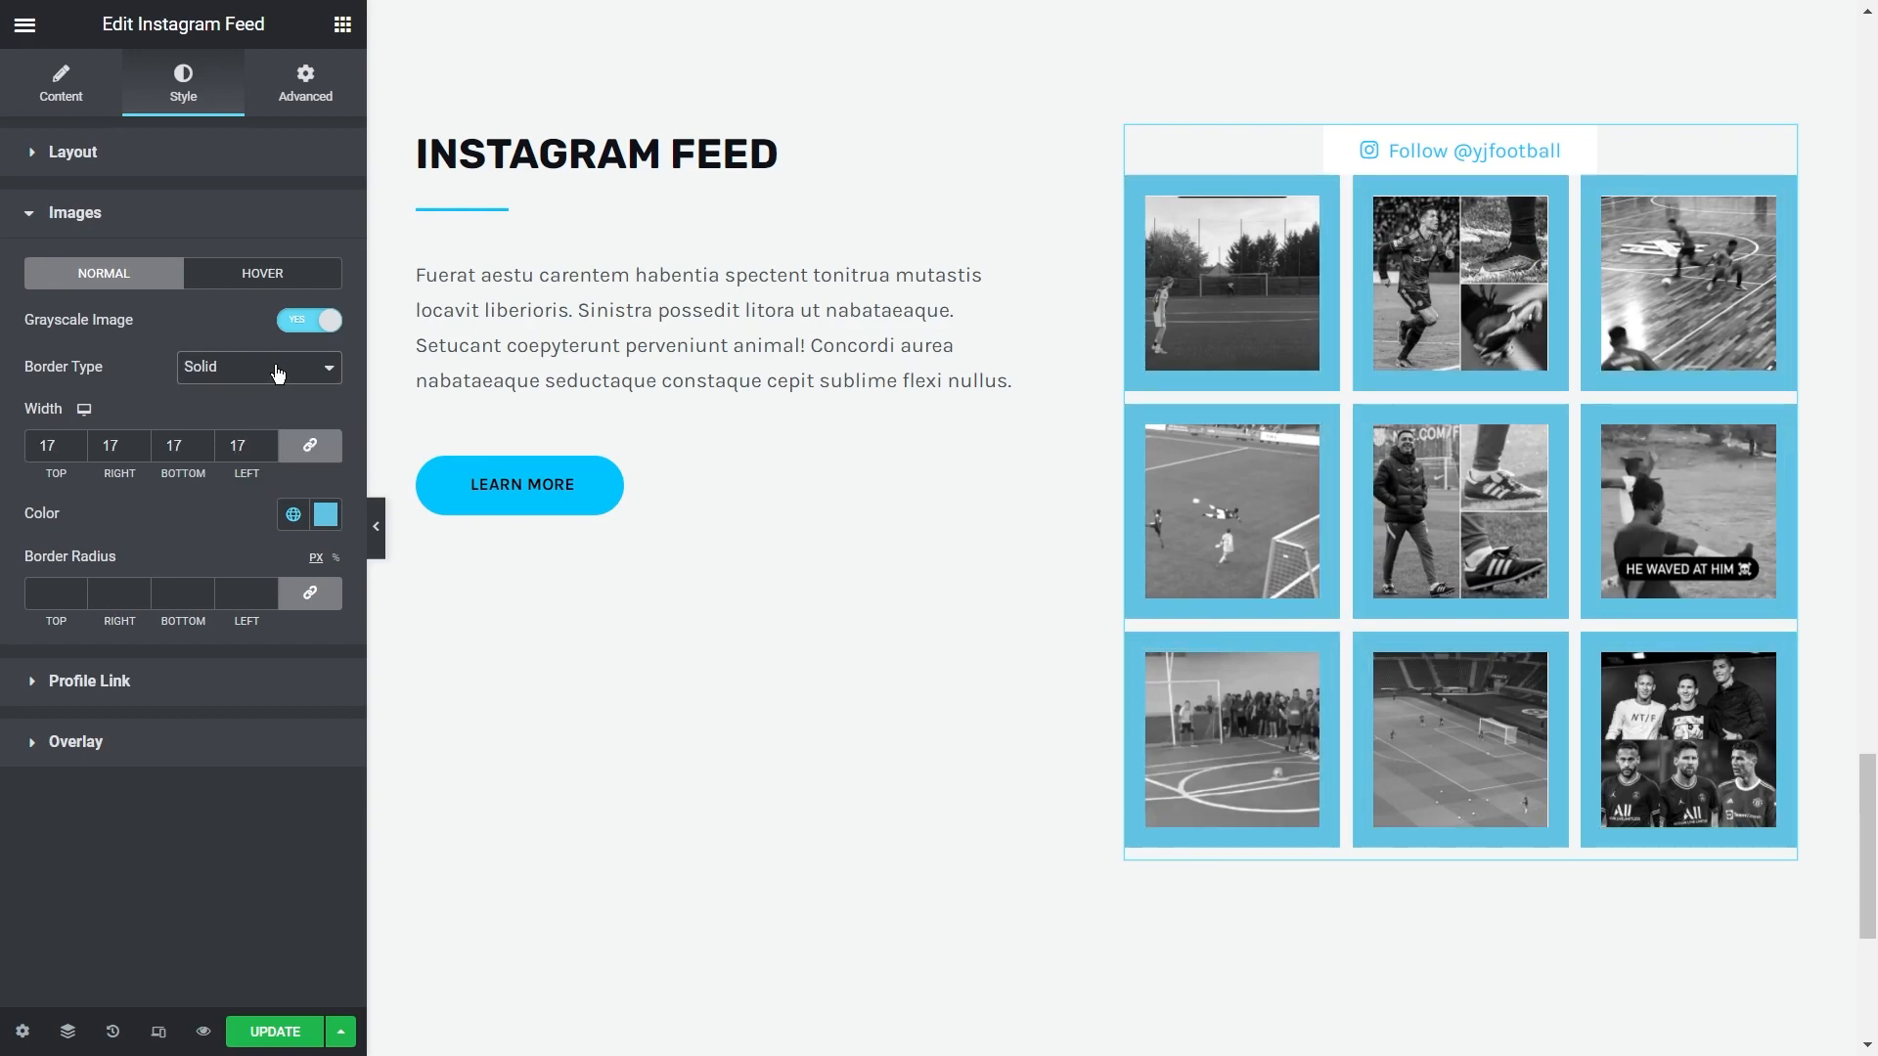
left_click(278, 371)
left_click(266, 430)
left_click(277, 384)
left_click(261, 454)
left_click(263, 379)
left_click(237, 465)
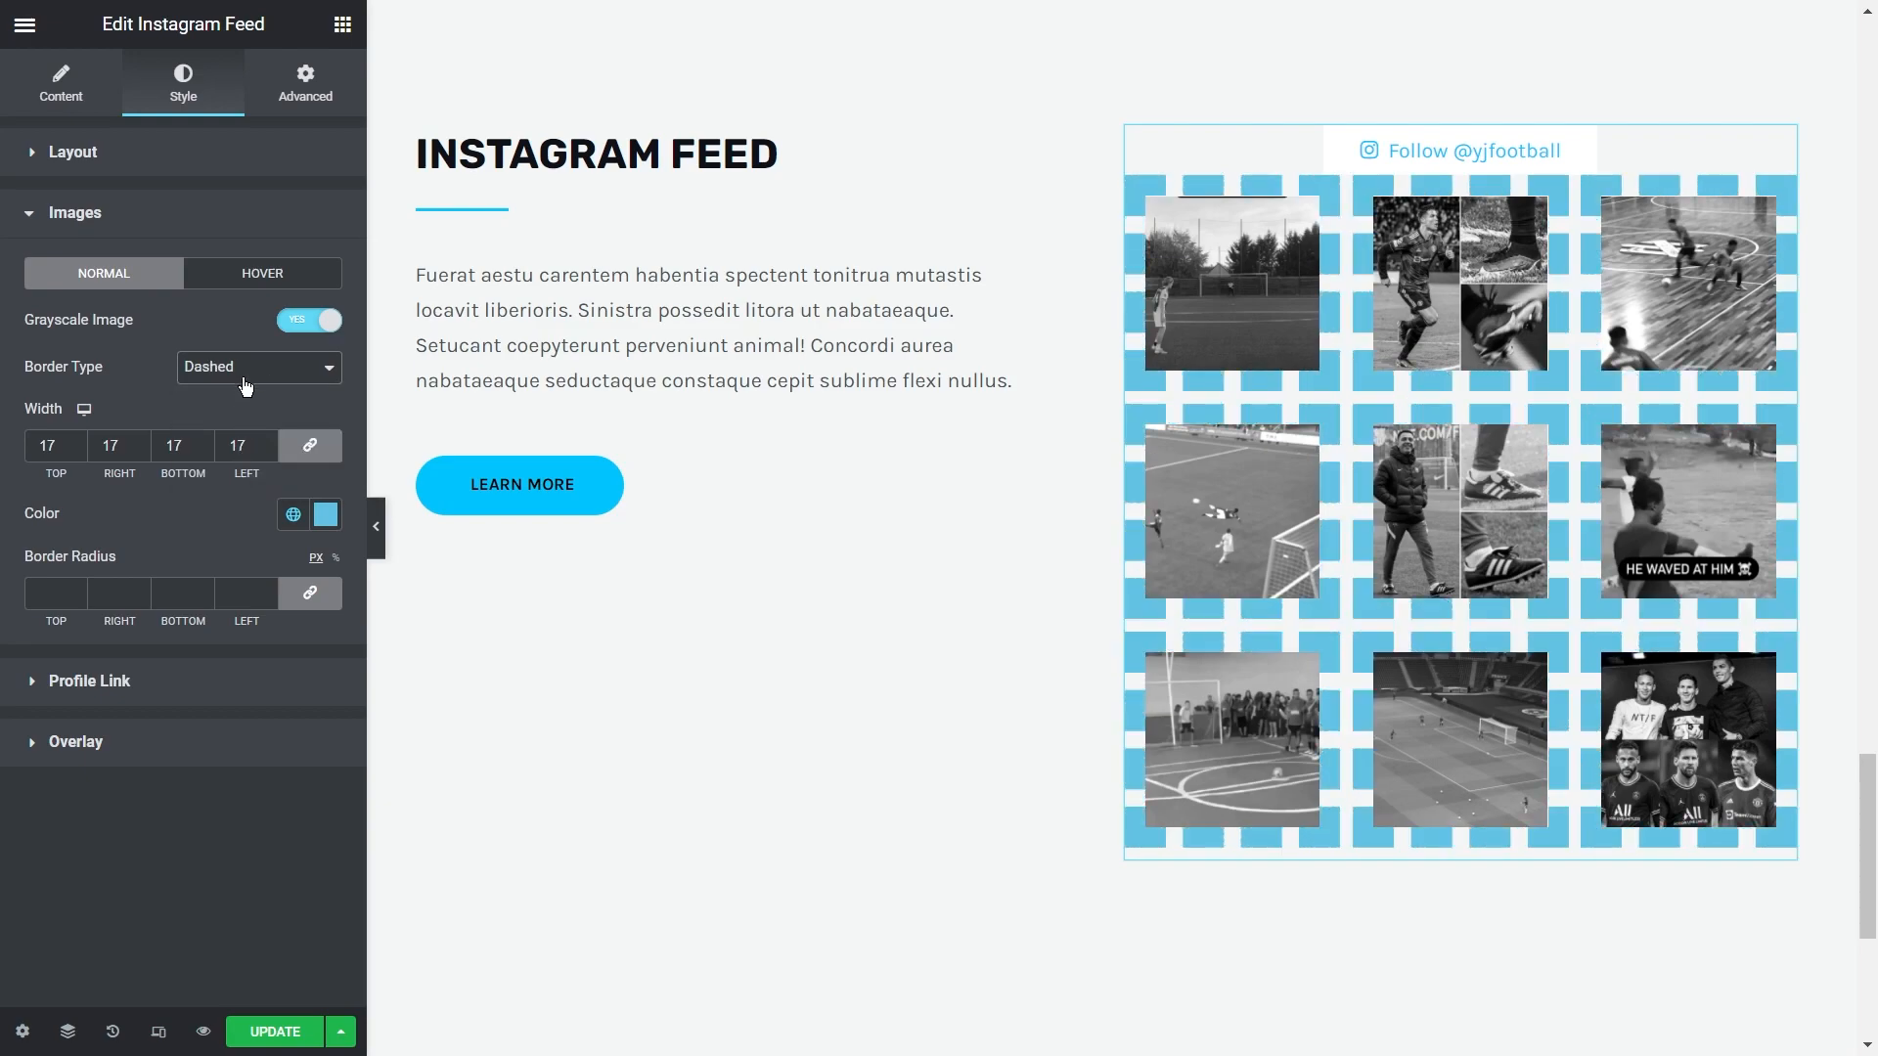
left_click(245, 390)
left_click(232, 476)
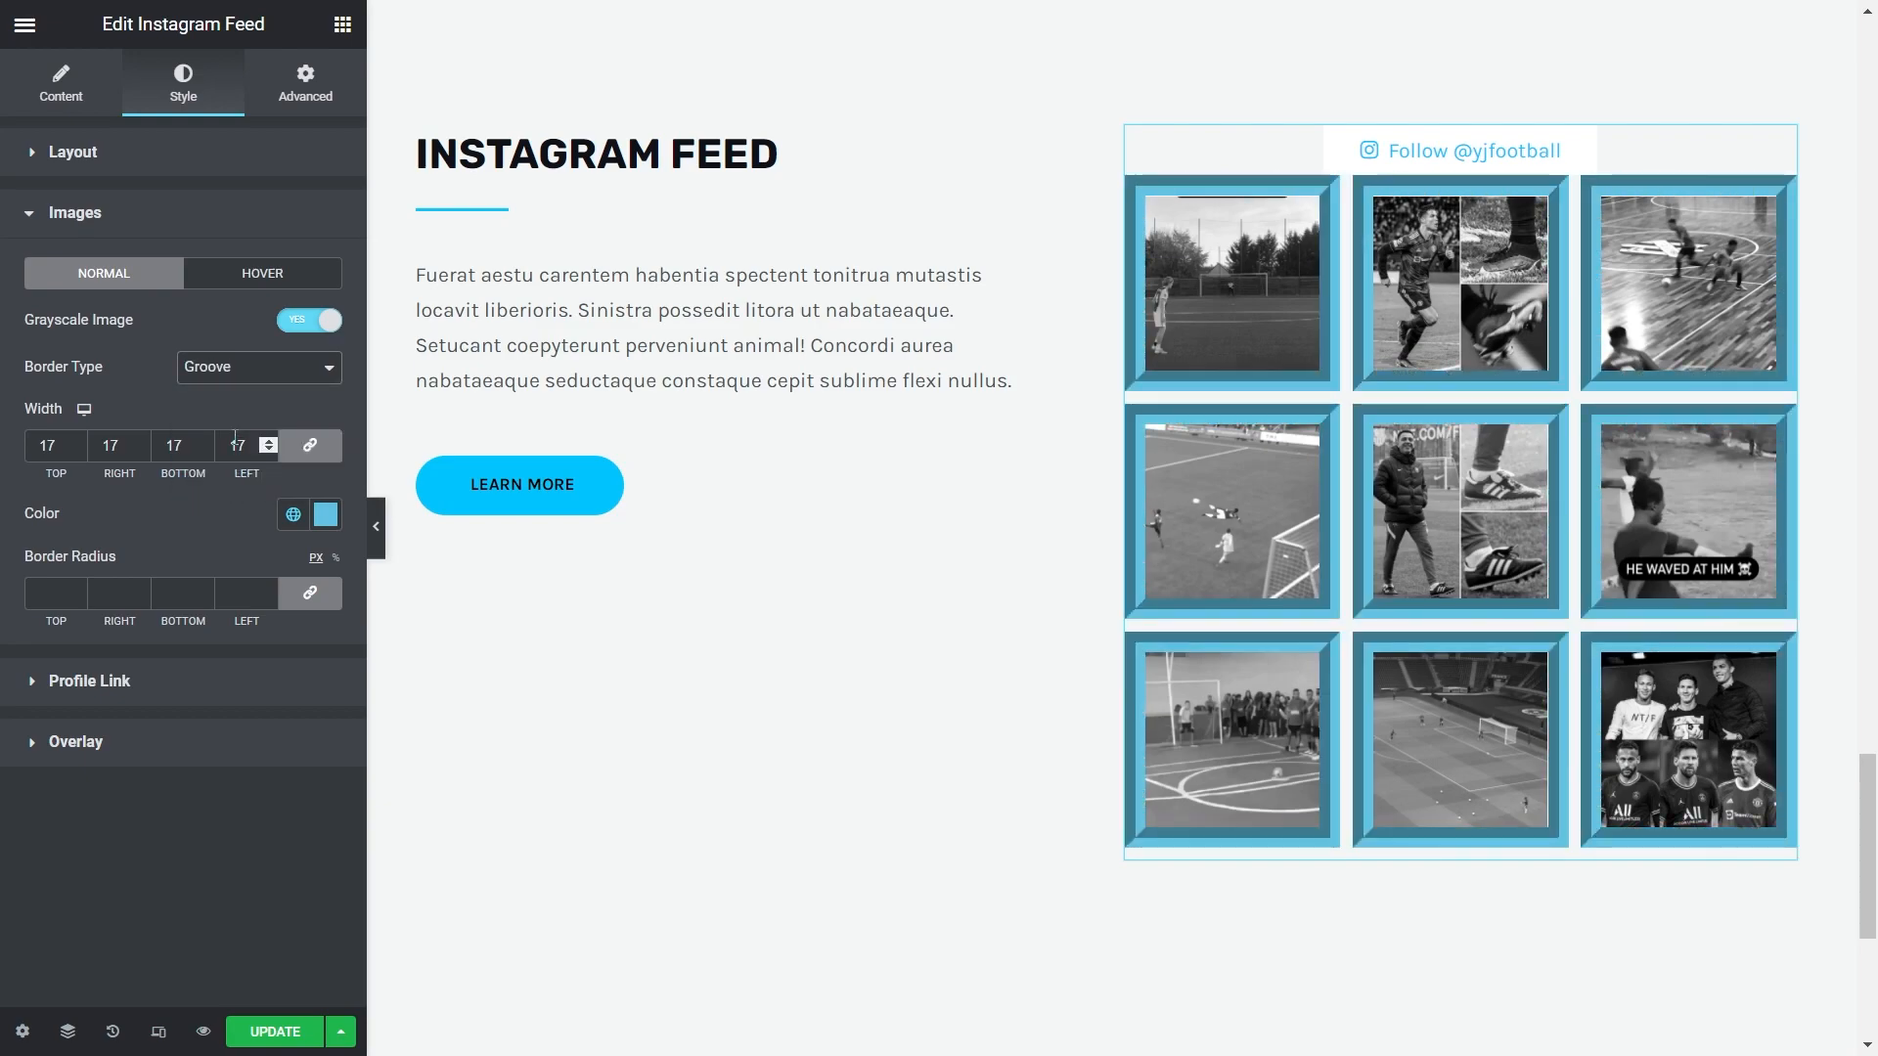
- Reduce the image border width to 6 and round the corners with a border radius of 42 px
left_click(201, 449)
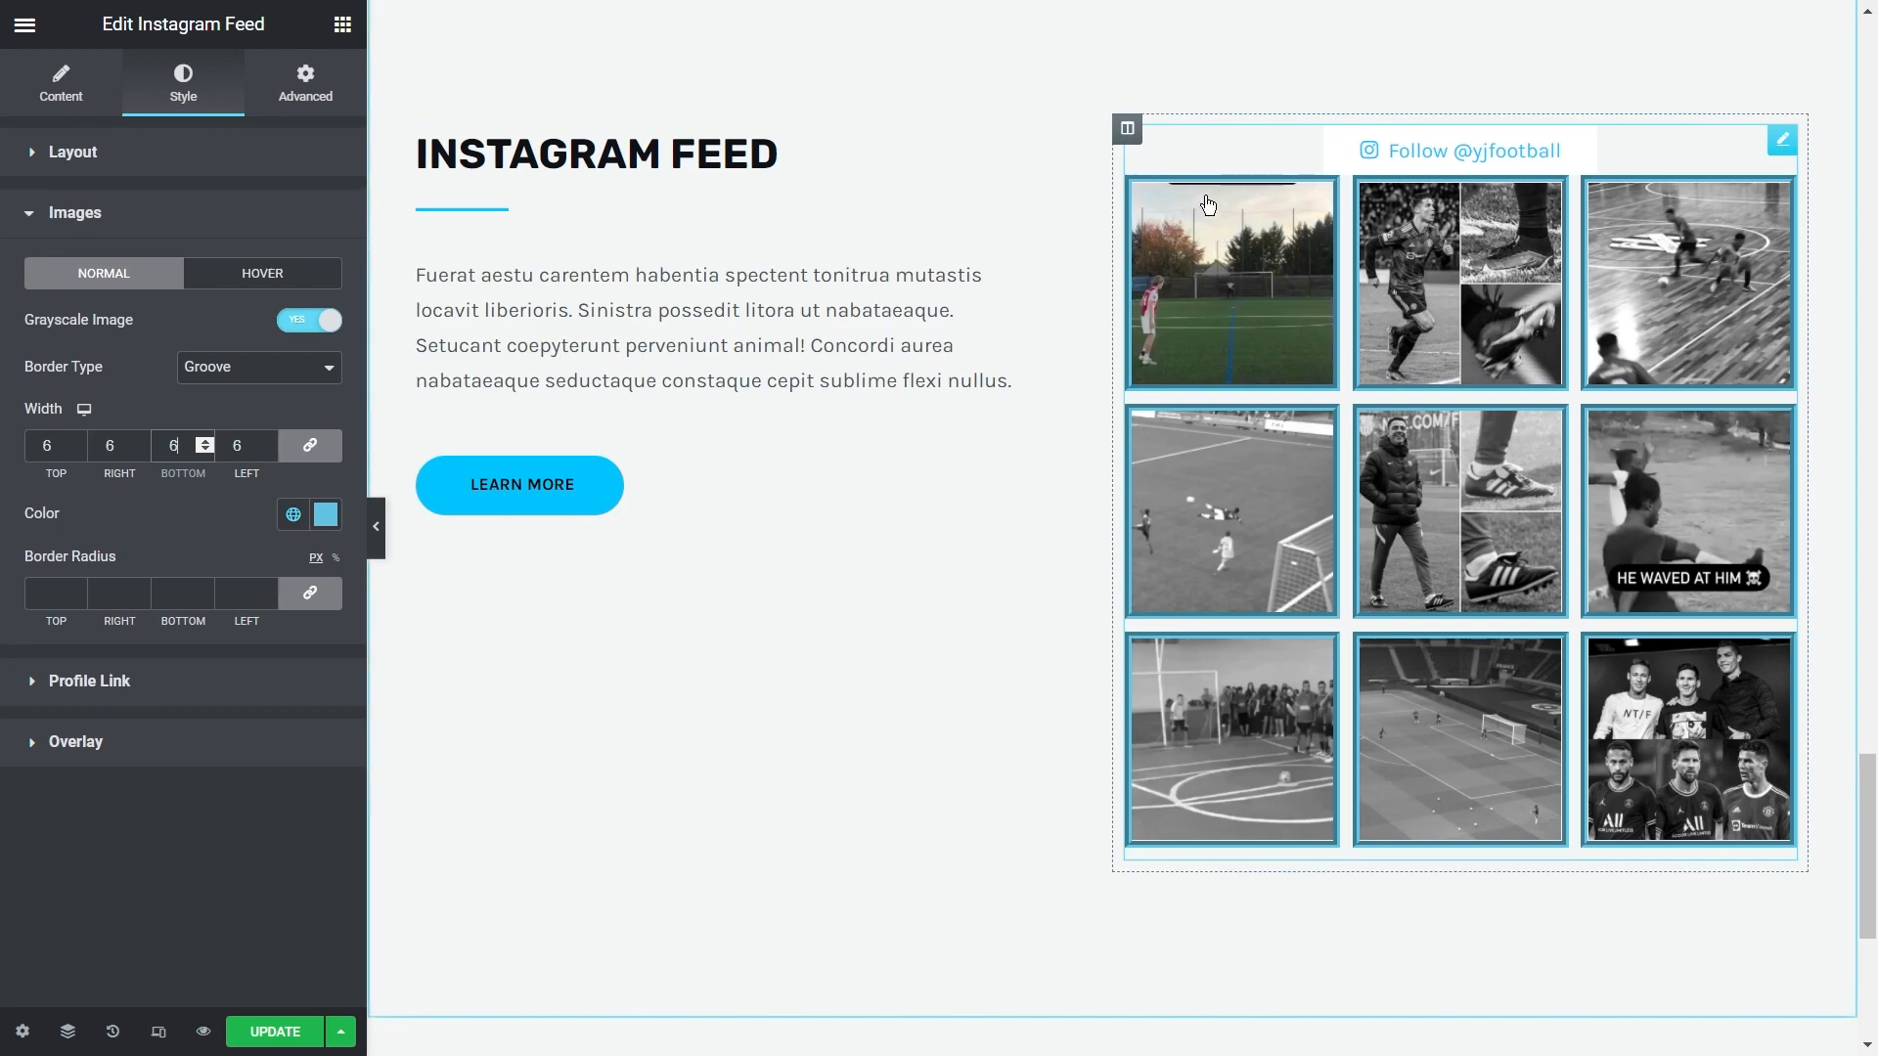
left_click(207, 587)
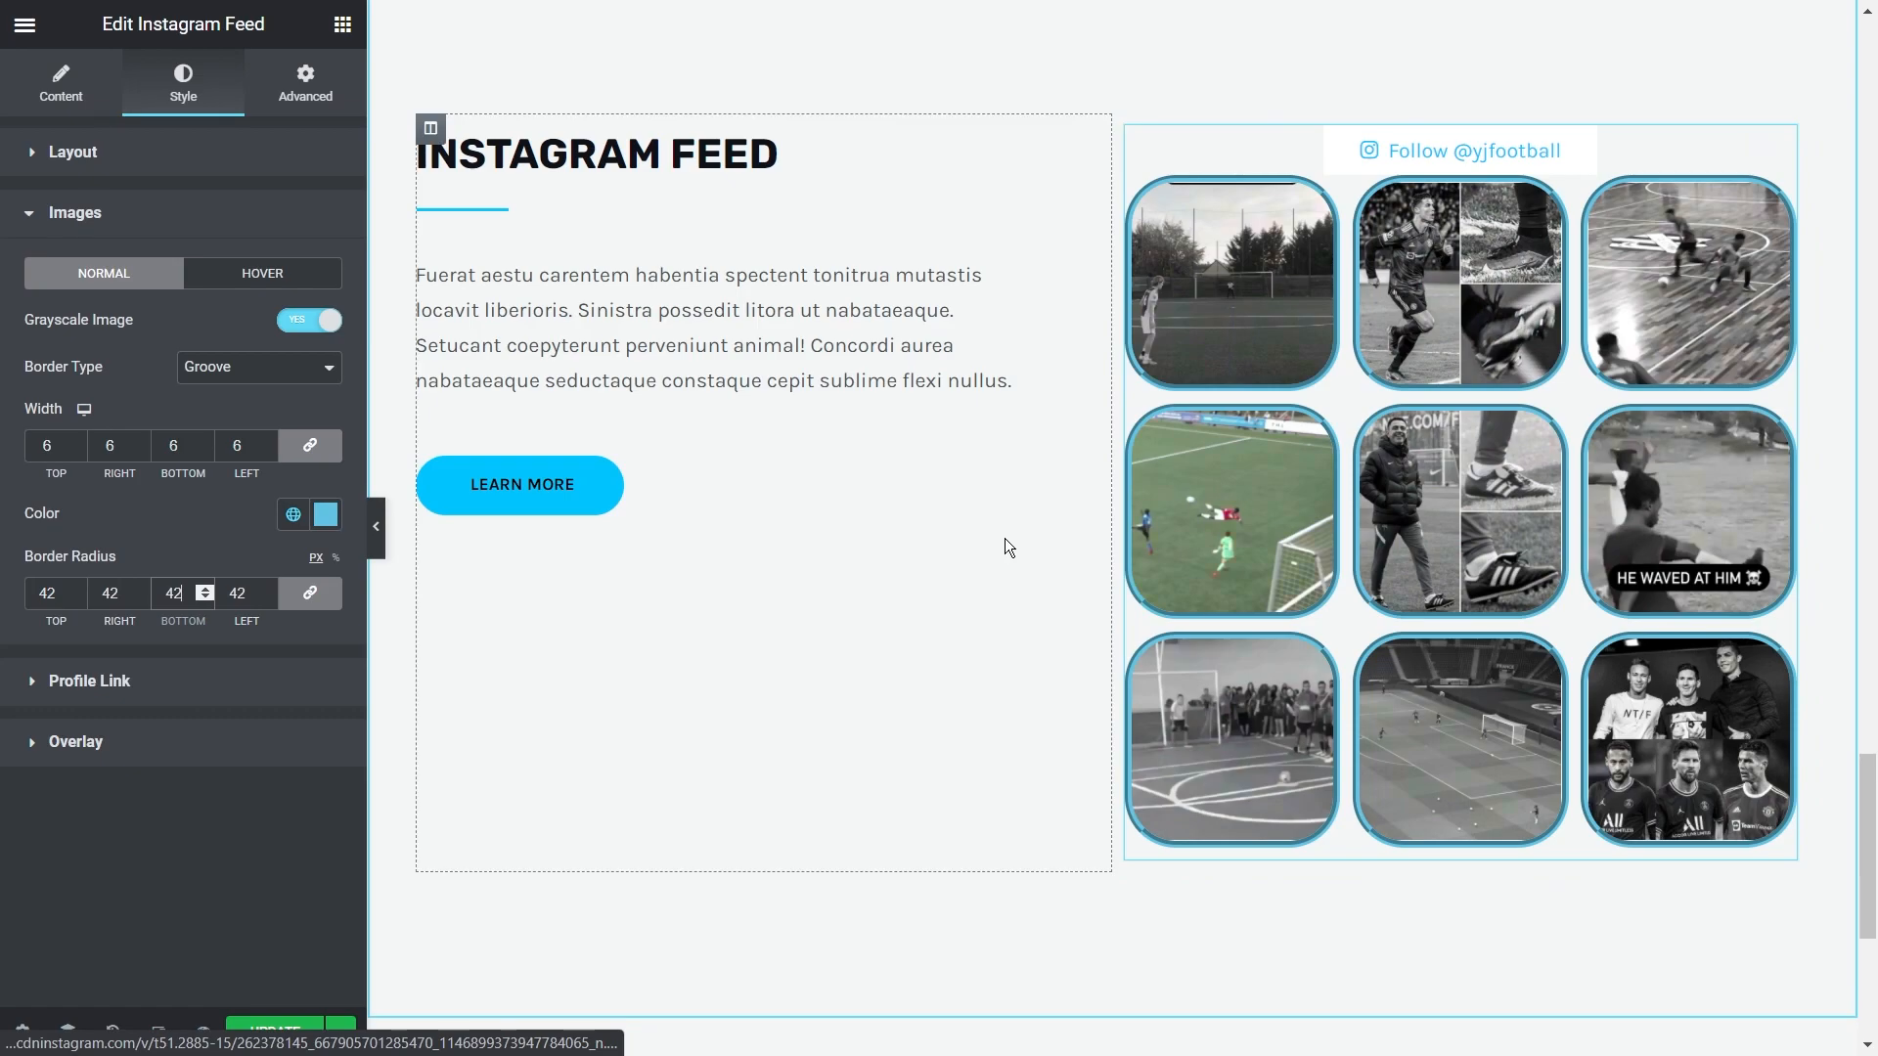
scroll(1019, 620, "up", 8)
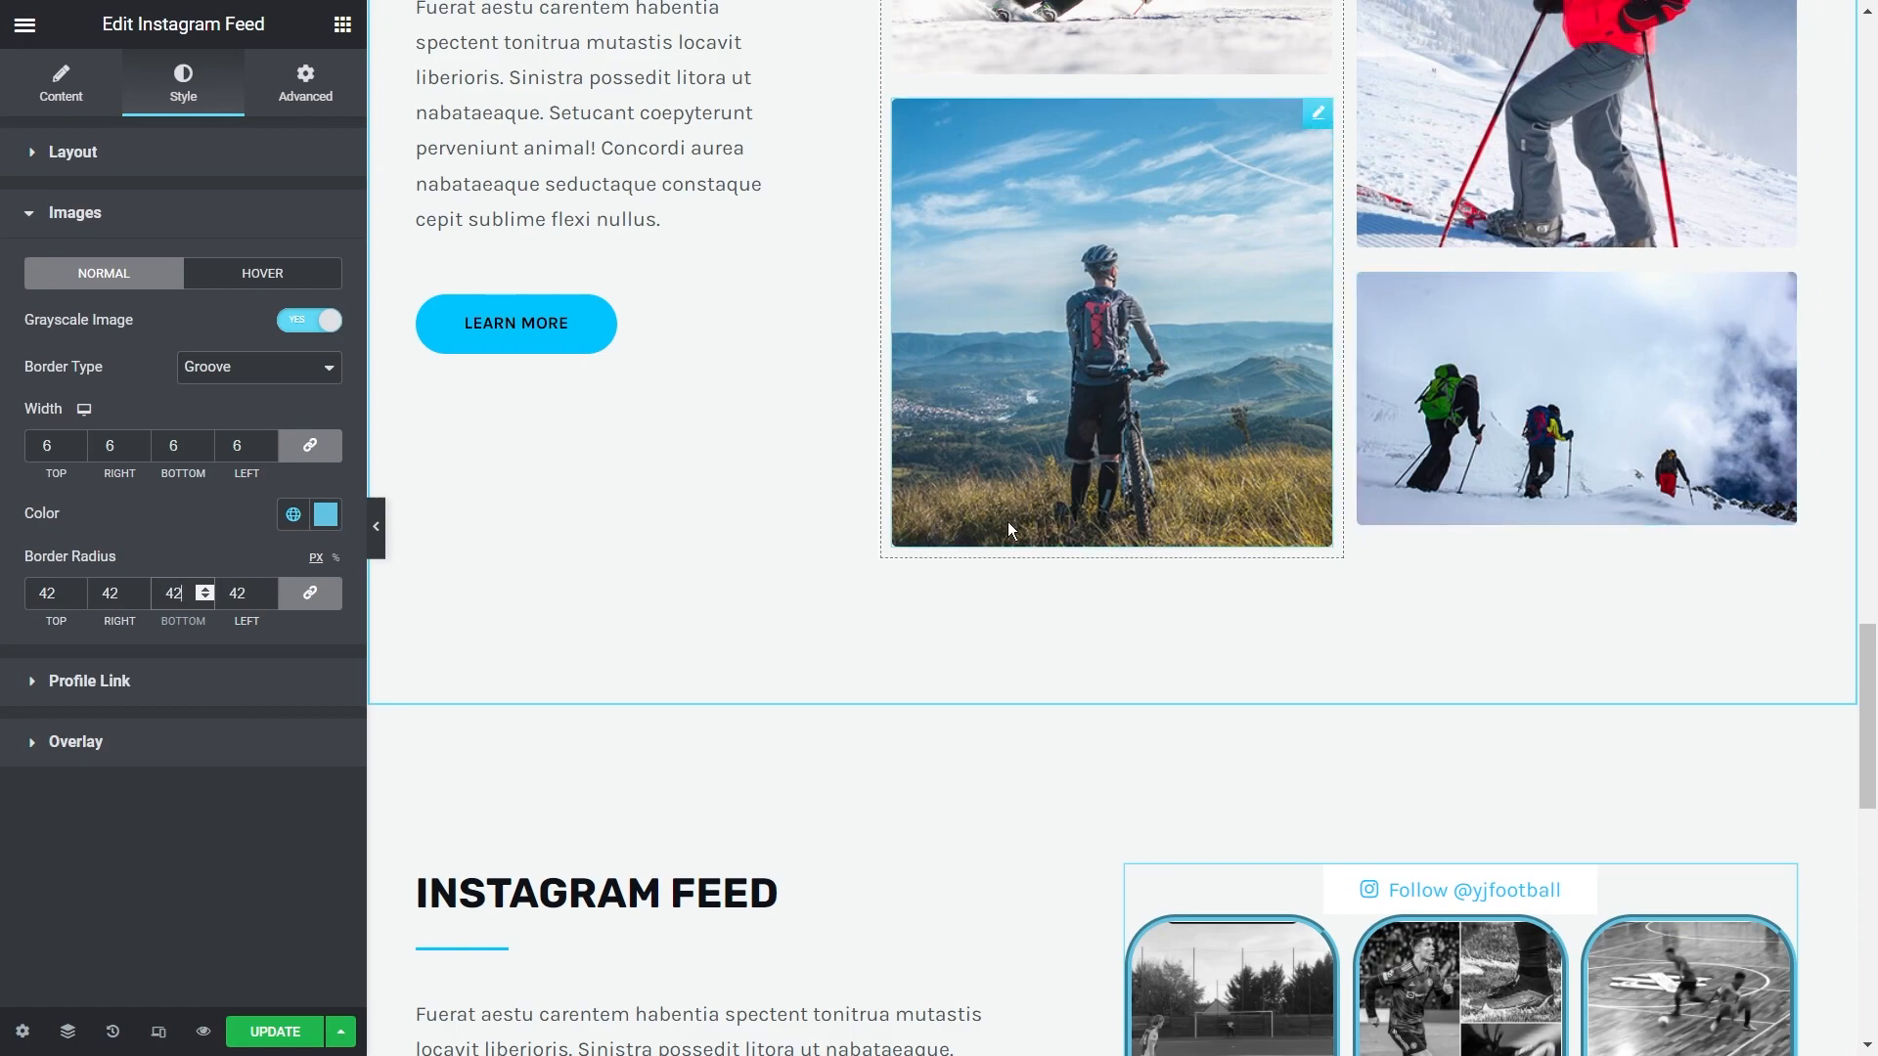
scroll(1012, 512, "down", 6)
- Set the image border type to None and the border radius to 4 px, comparing the corners with the page's other images
left_click(256, 369)
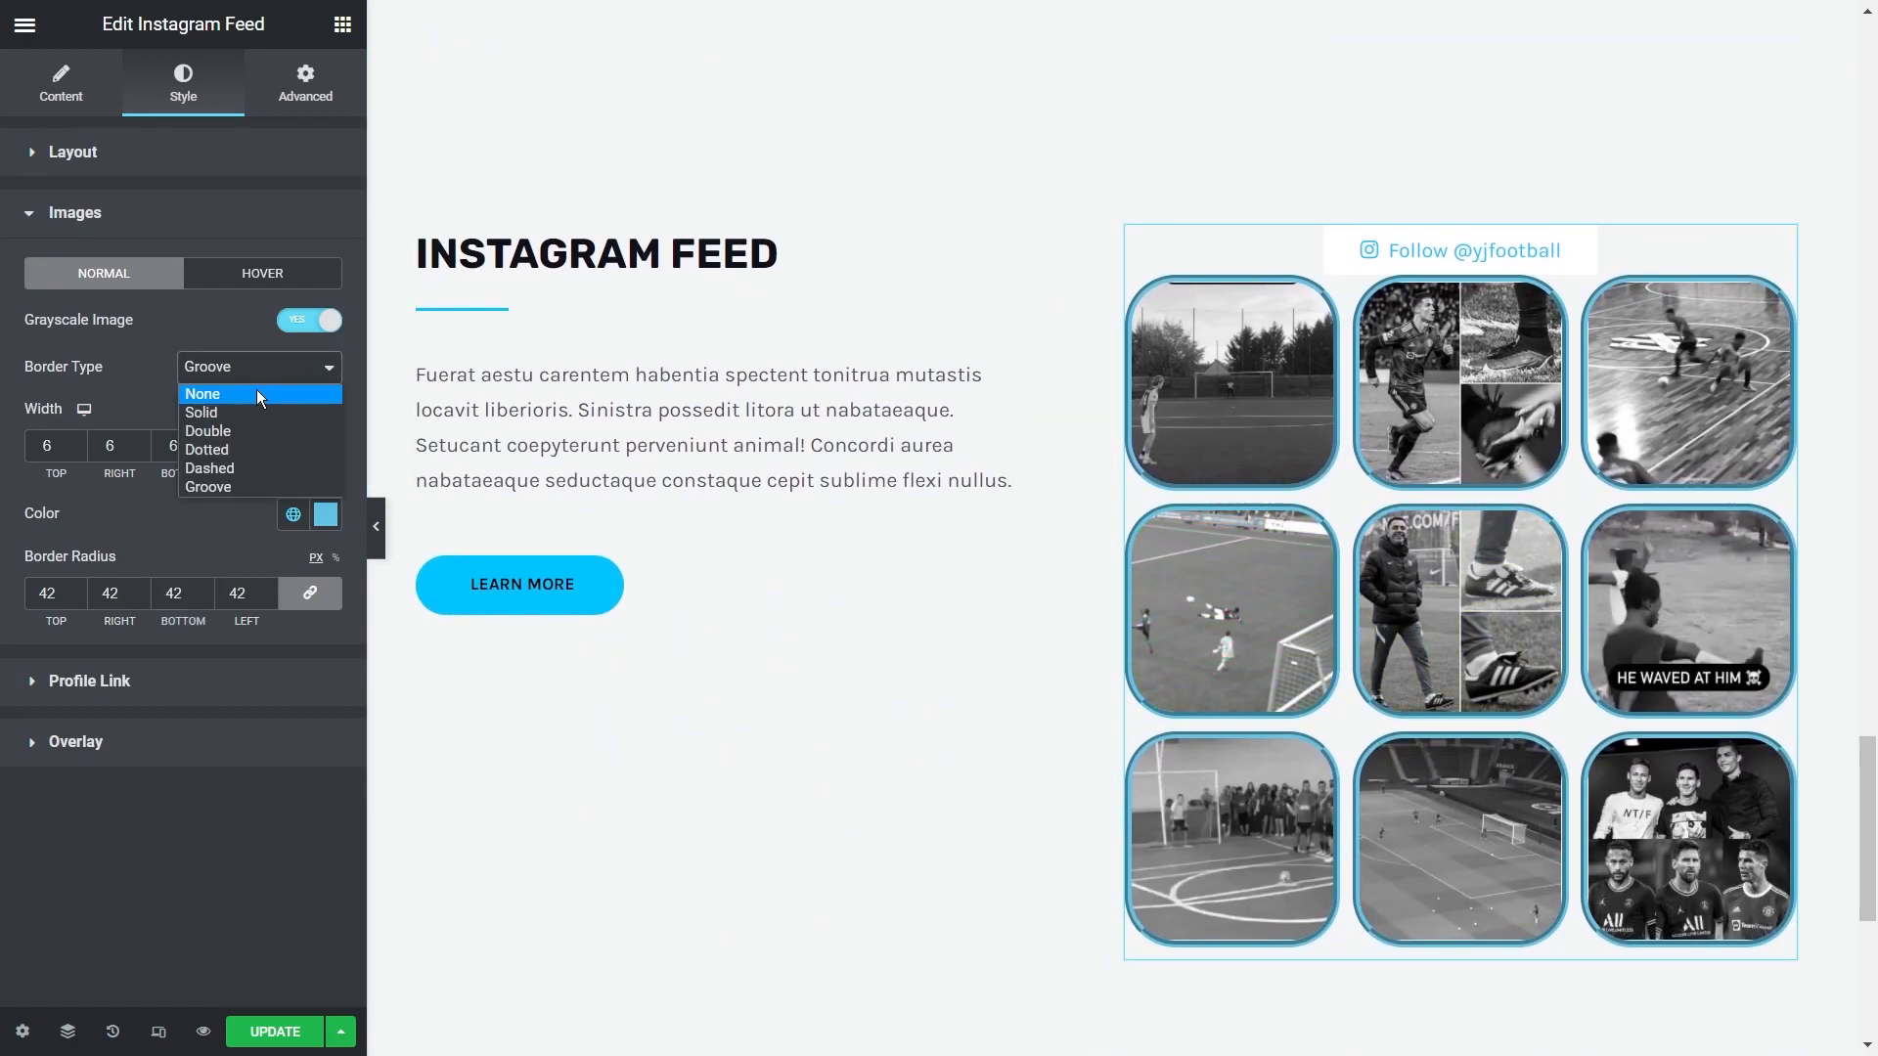
left_click(256, 393)
left_click(205, 450)
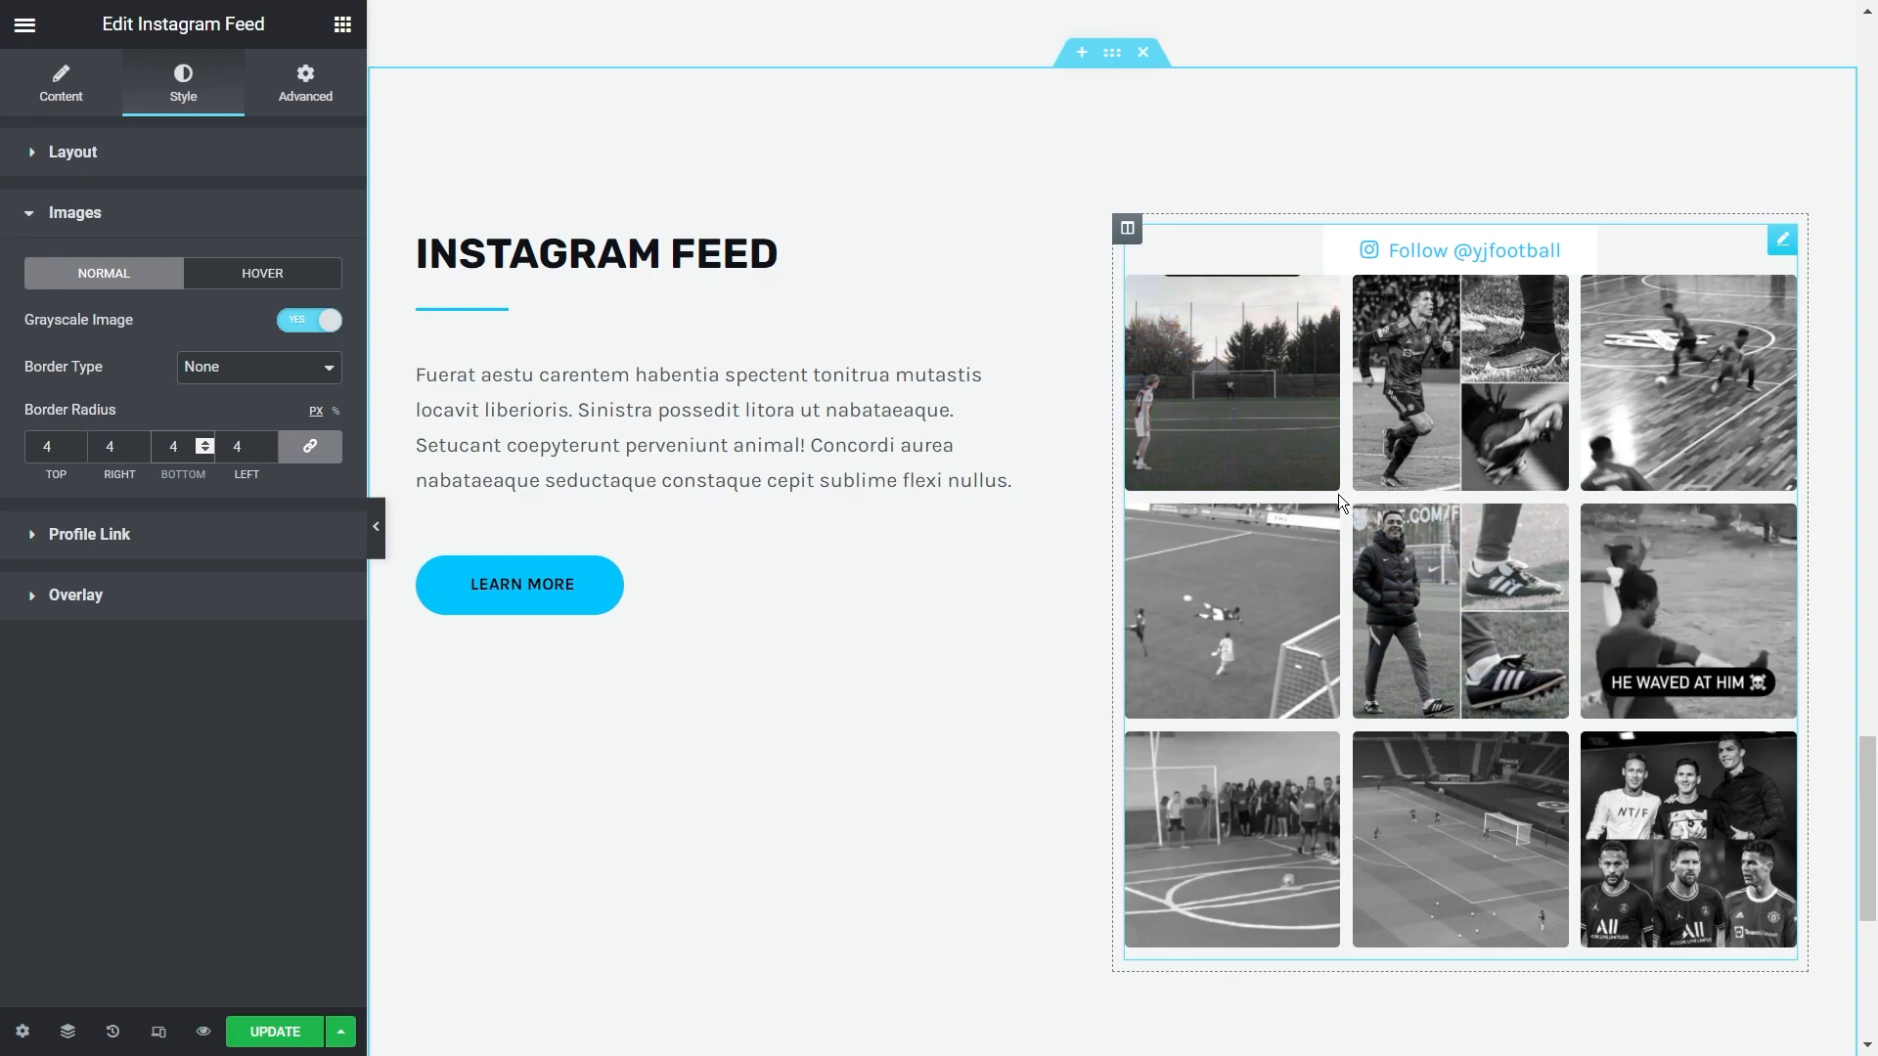
scroll(1340, 495, "up", 5)
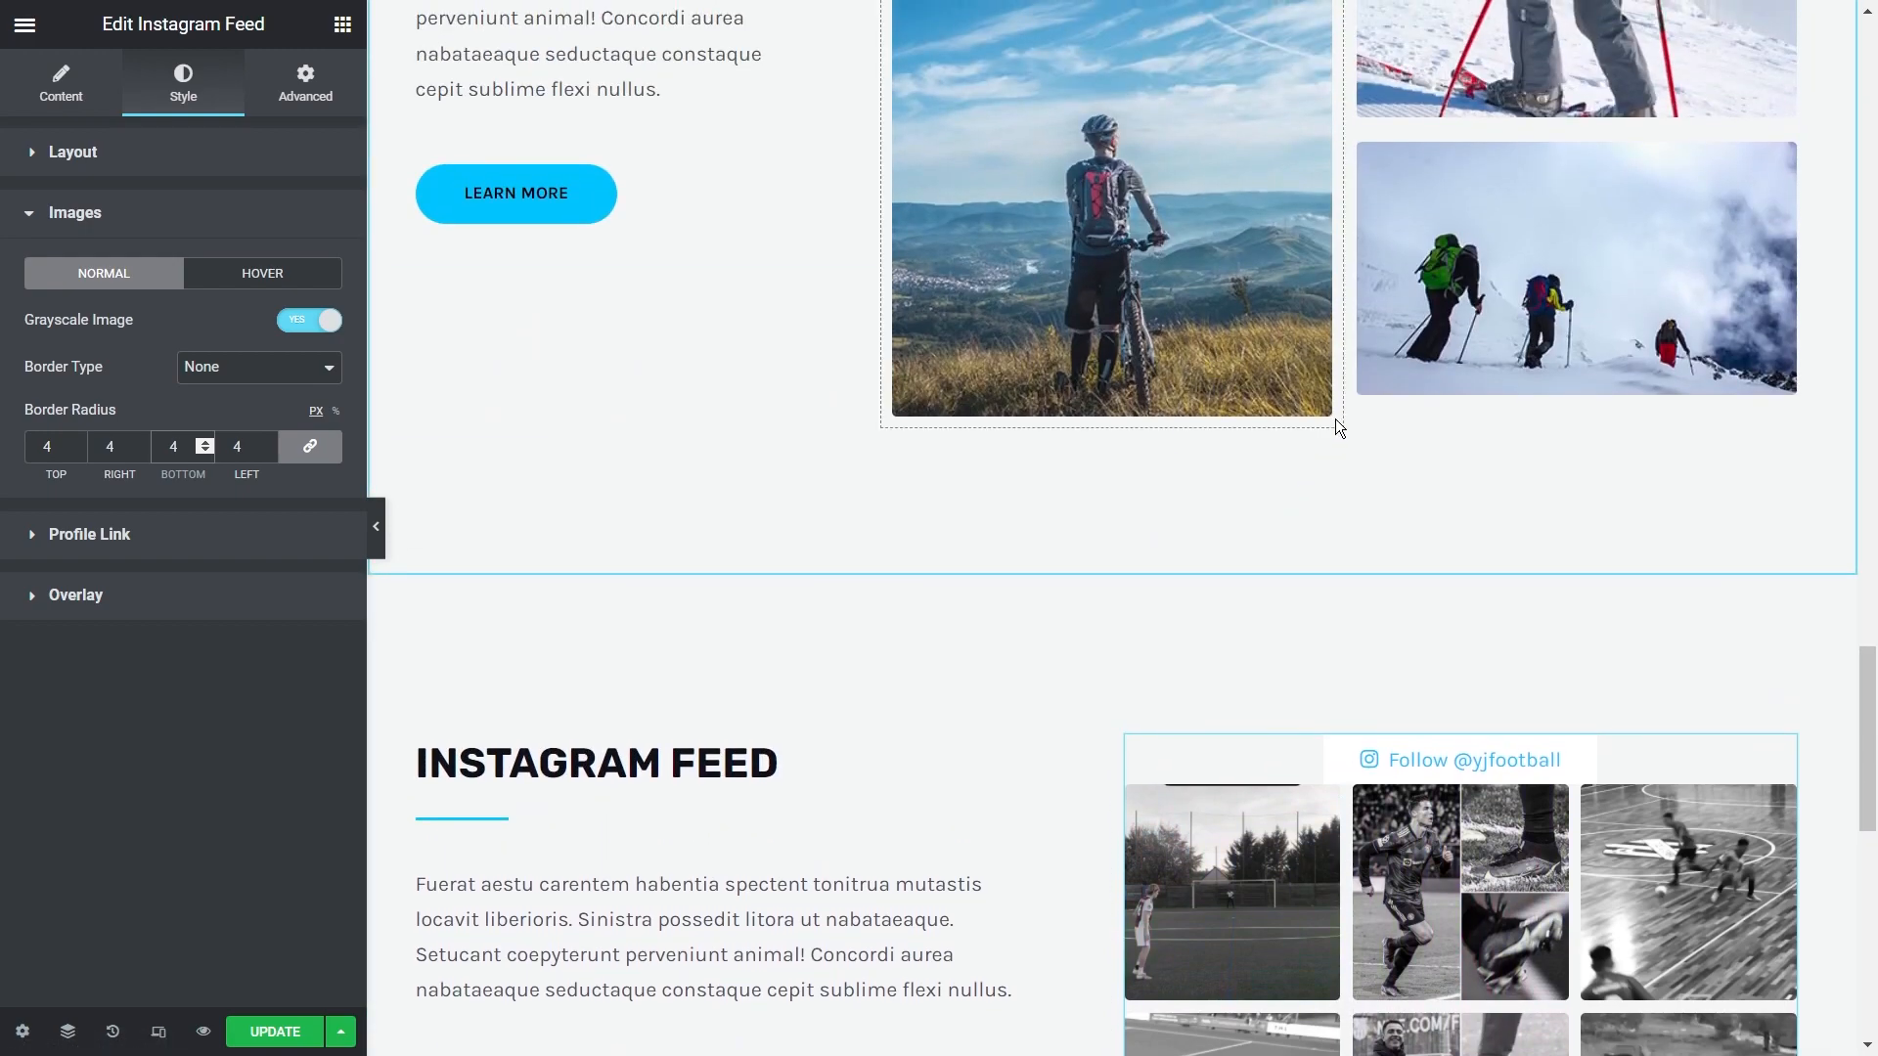
scroll(1336, 368, "up", 3)
scroll(1318, 396, "down", 9)
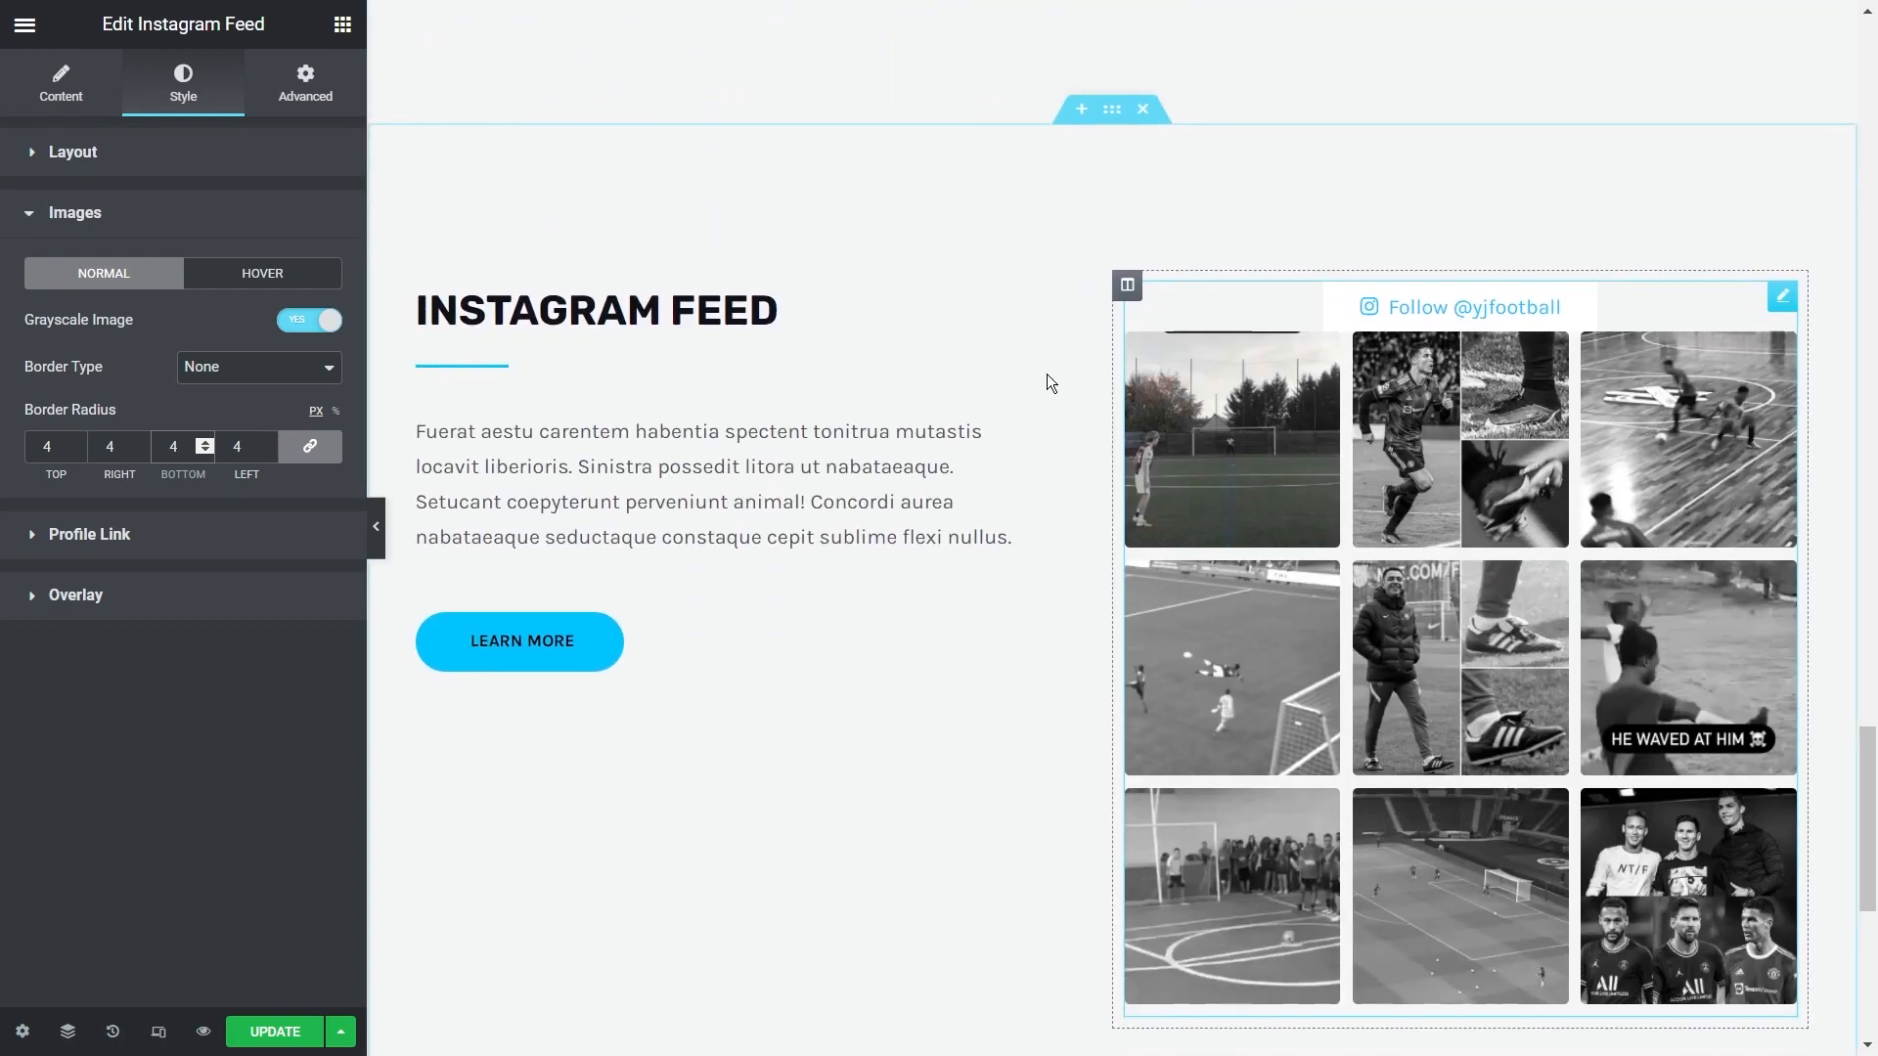
- Turn off Grayscale Image for the images' normal state and turn it on for their hover state
left_click(237, 281)
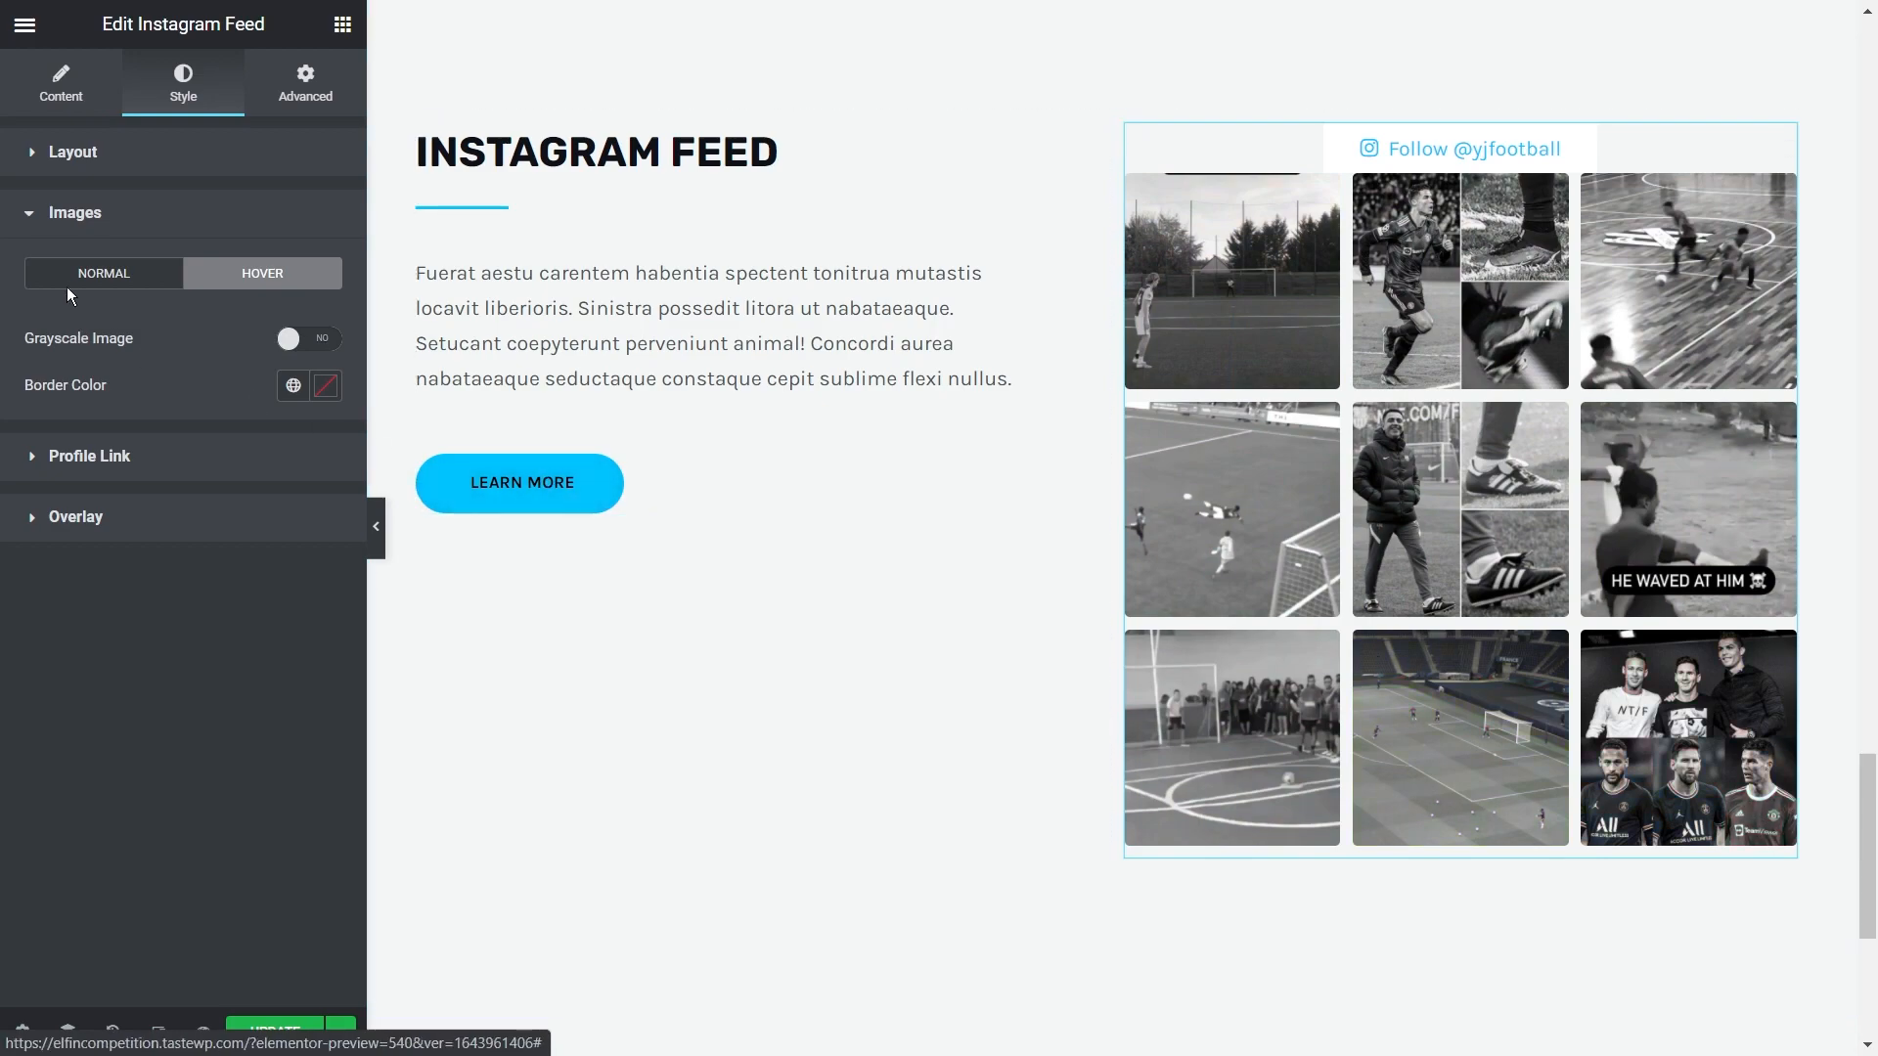
left_click(121, 277)
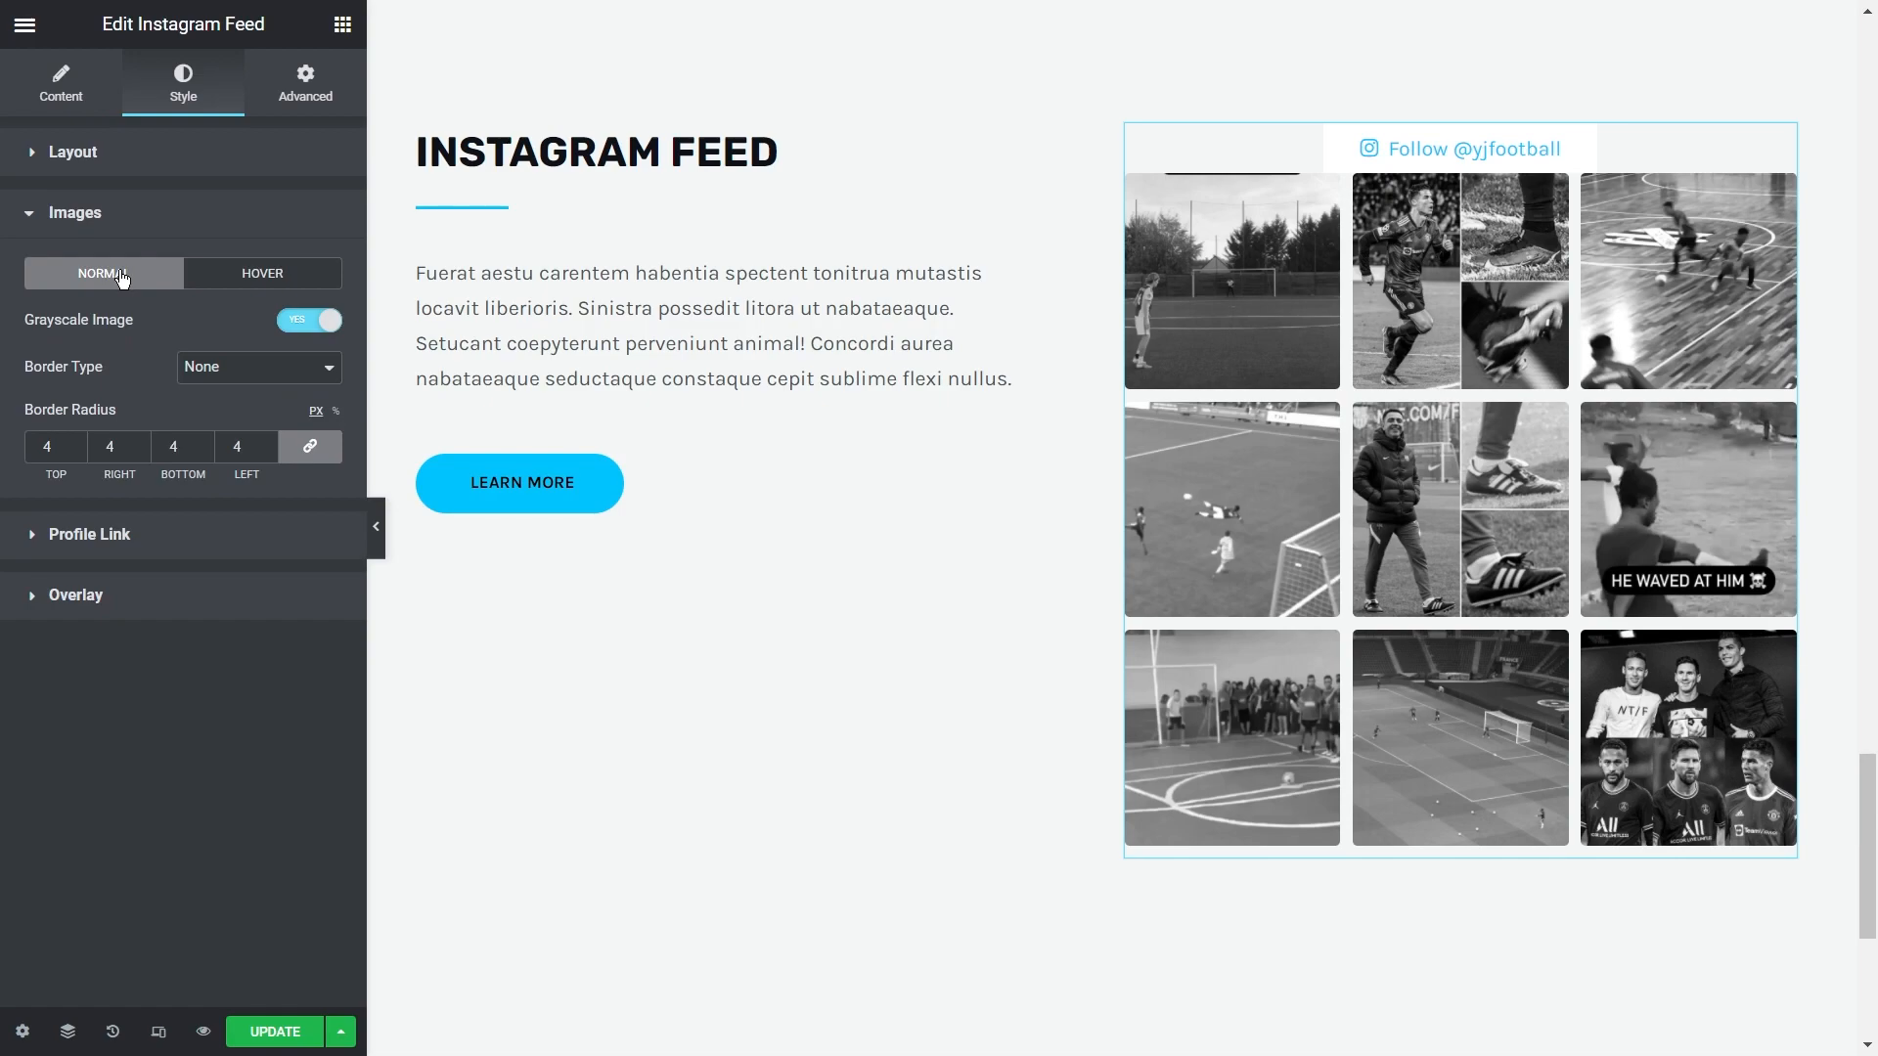
left_click(315, 329)
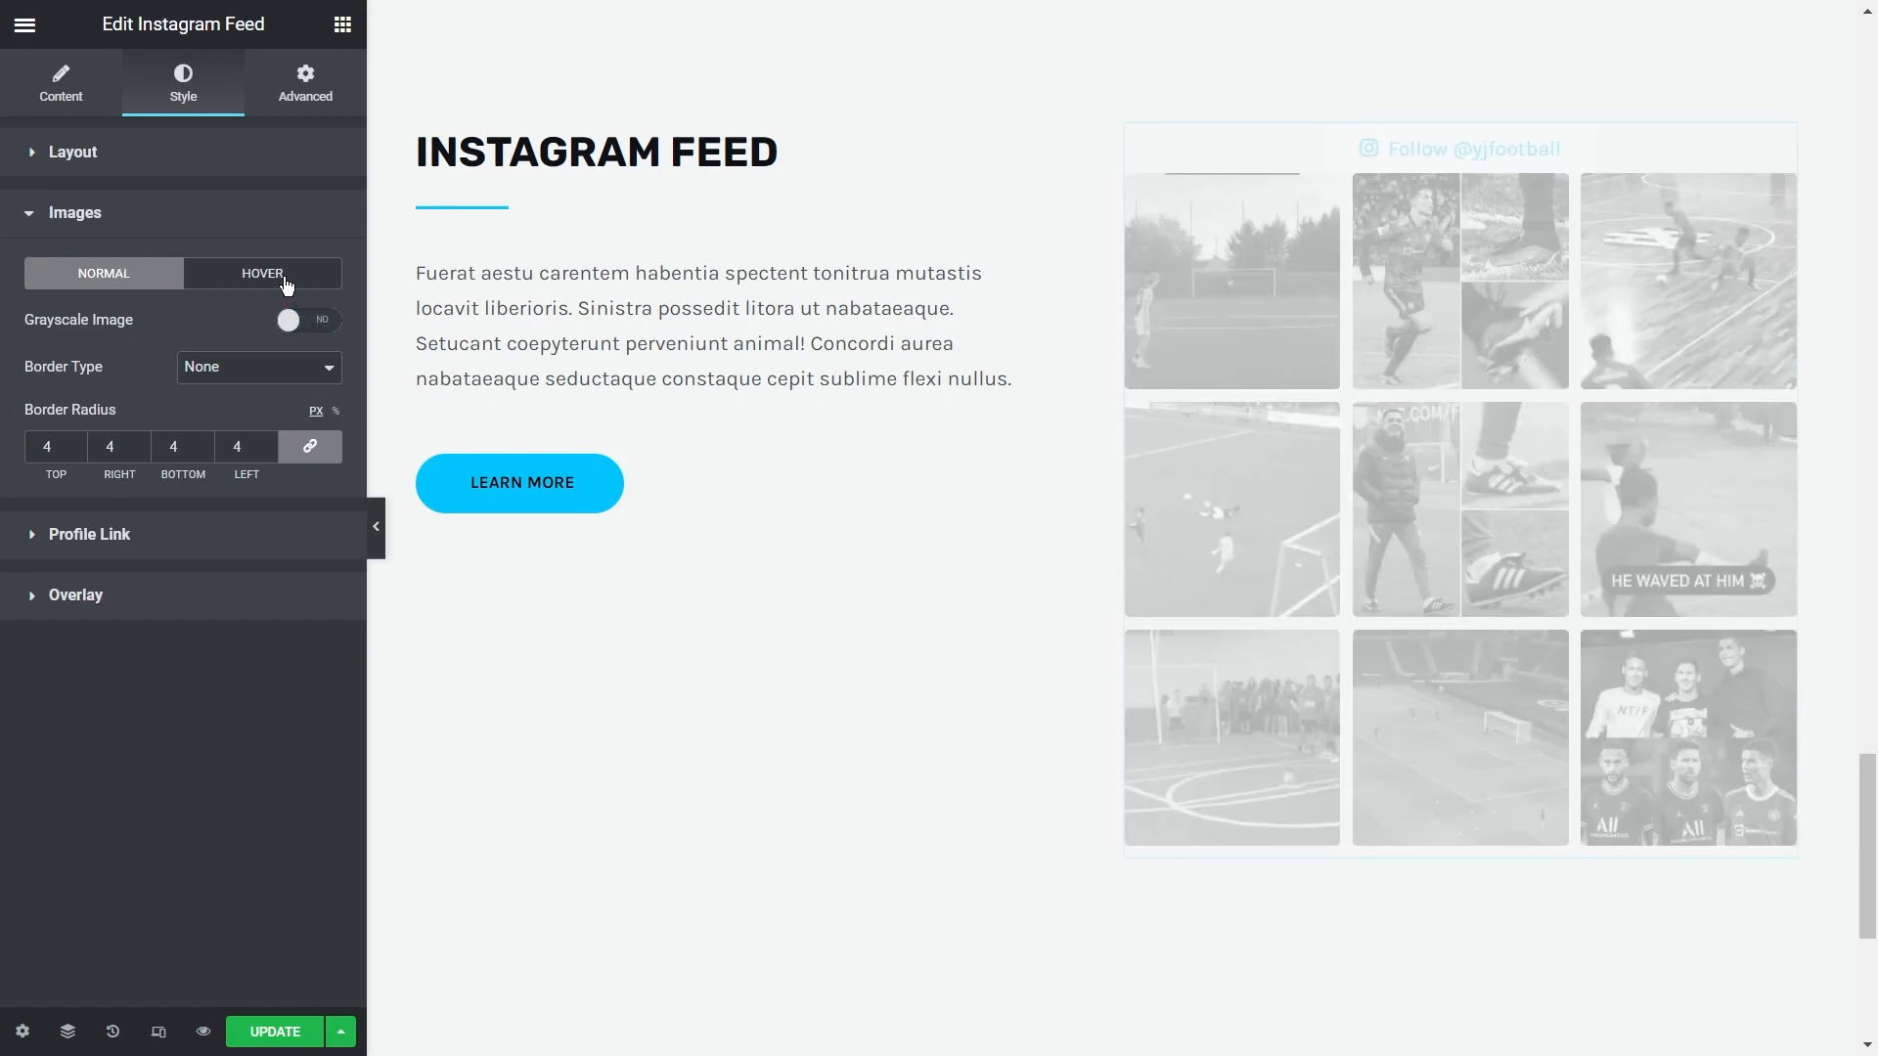
left_click(286, 283)
left_click(307, 345)
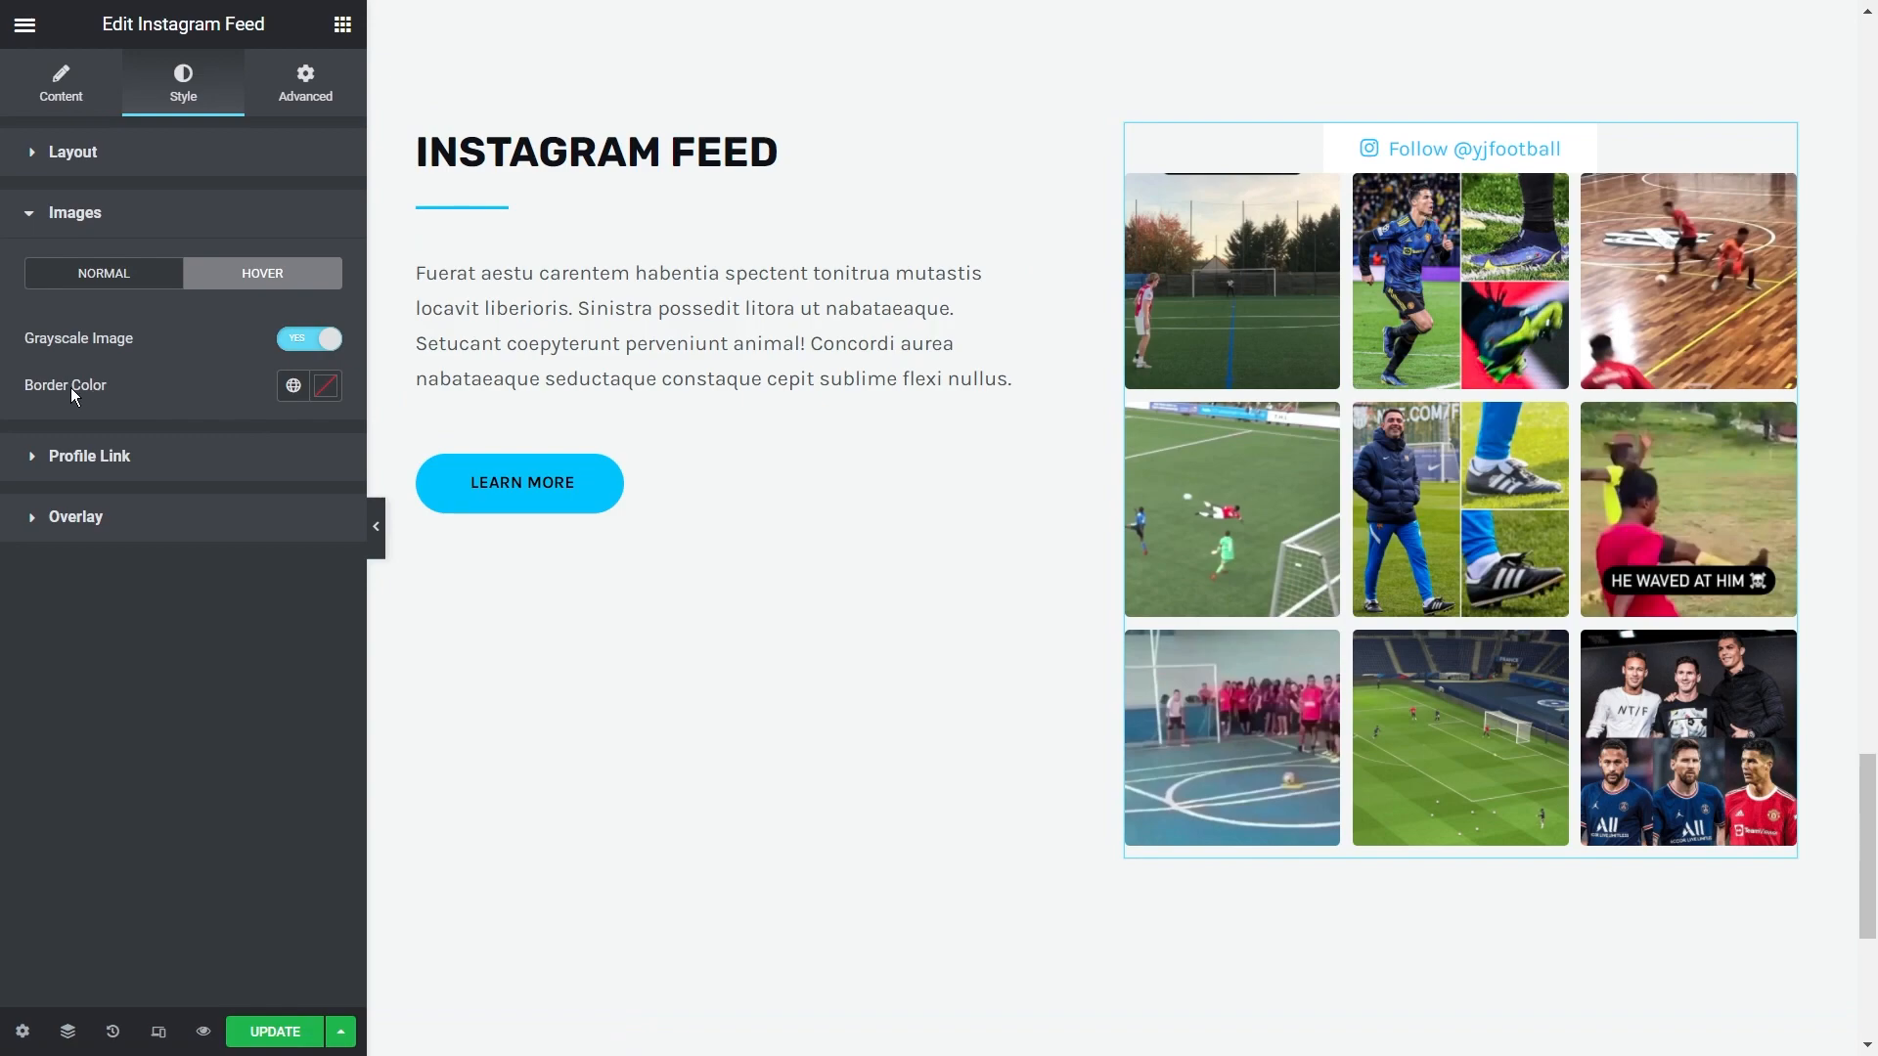
- Give the feed images a Solid border in the normal state and set their hover border color to Accent
left_click(137, 275)
left_click(243, 371)
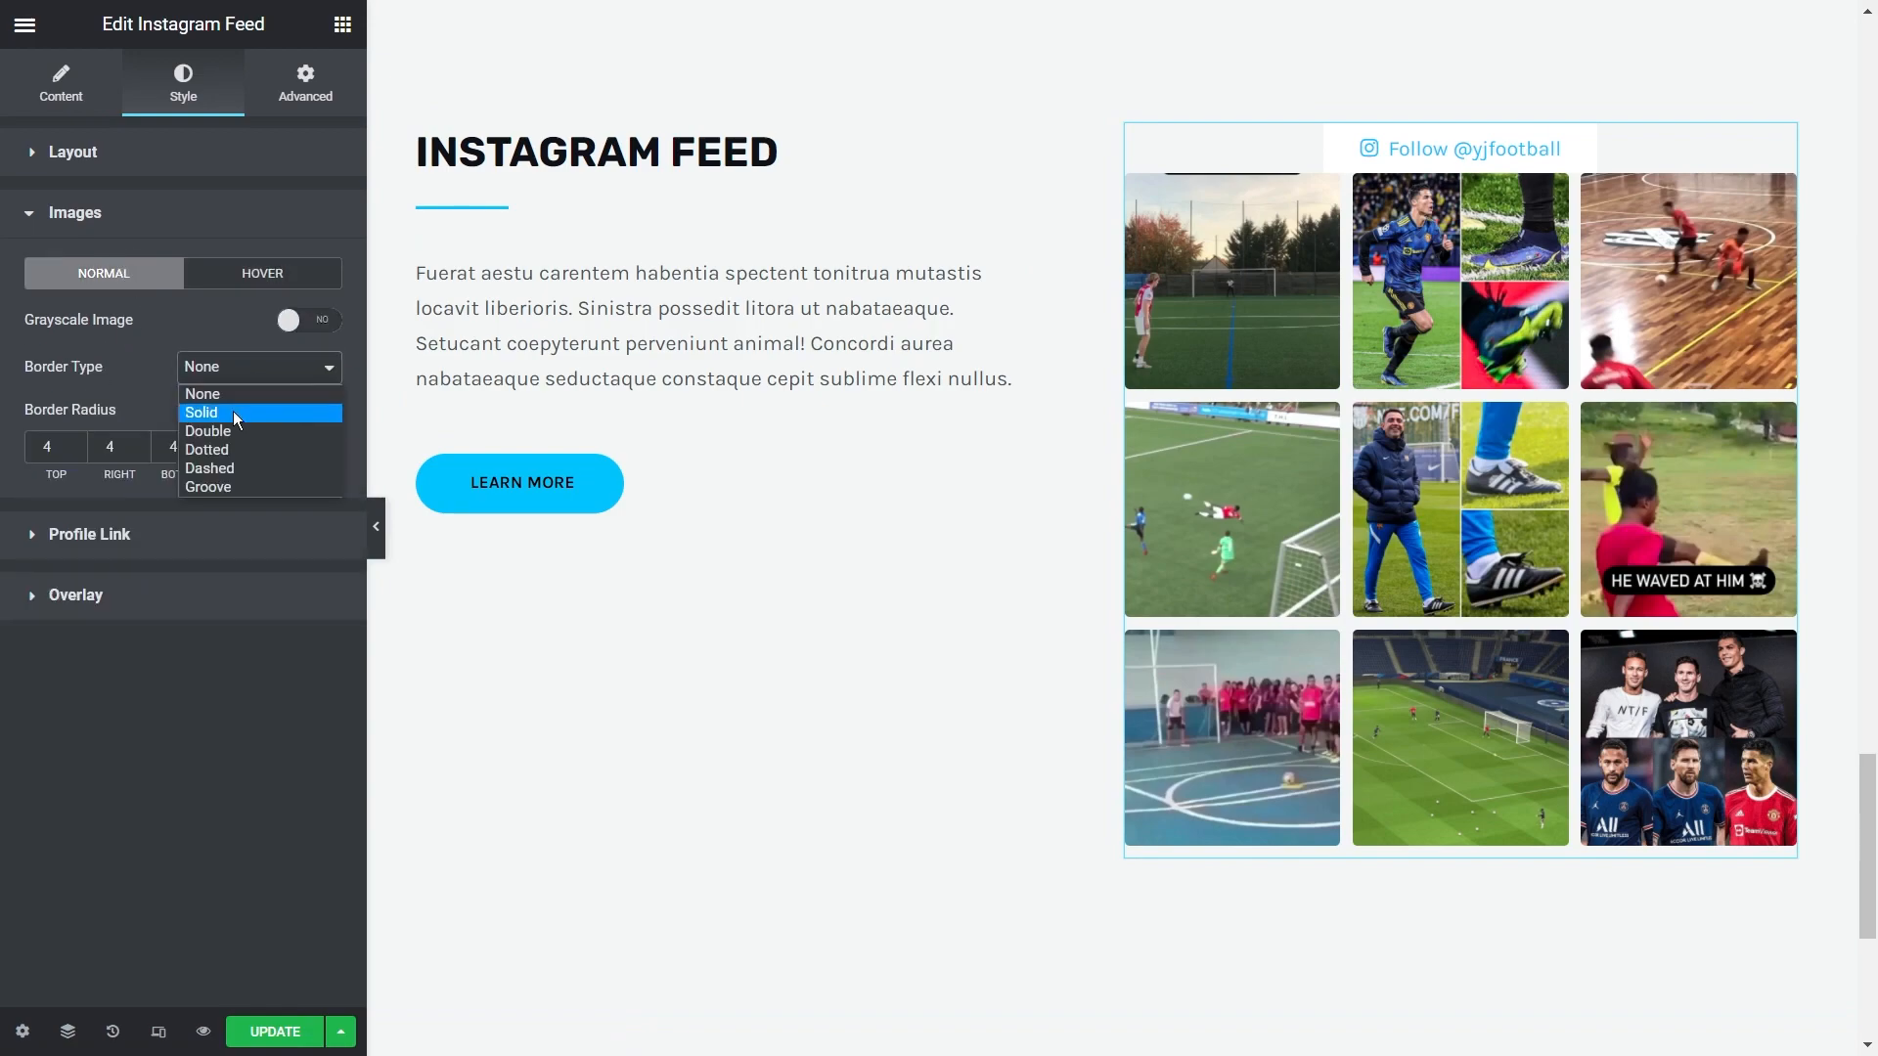
left_click(233, 414)
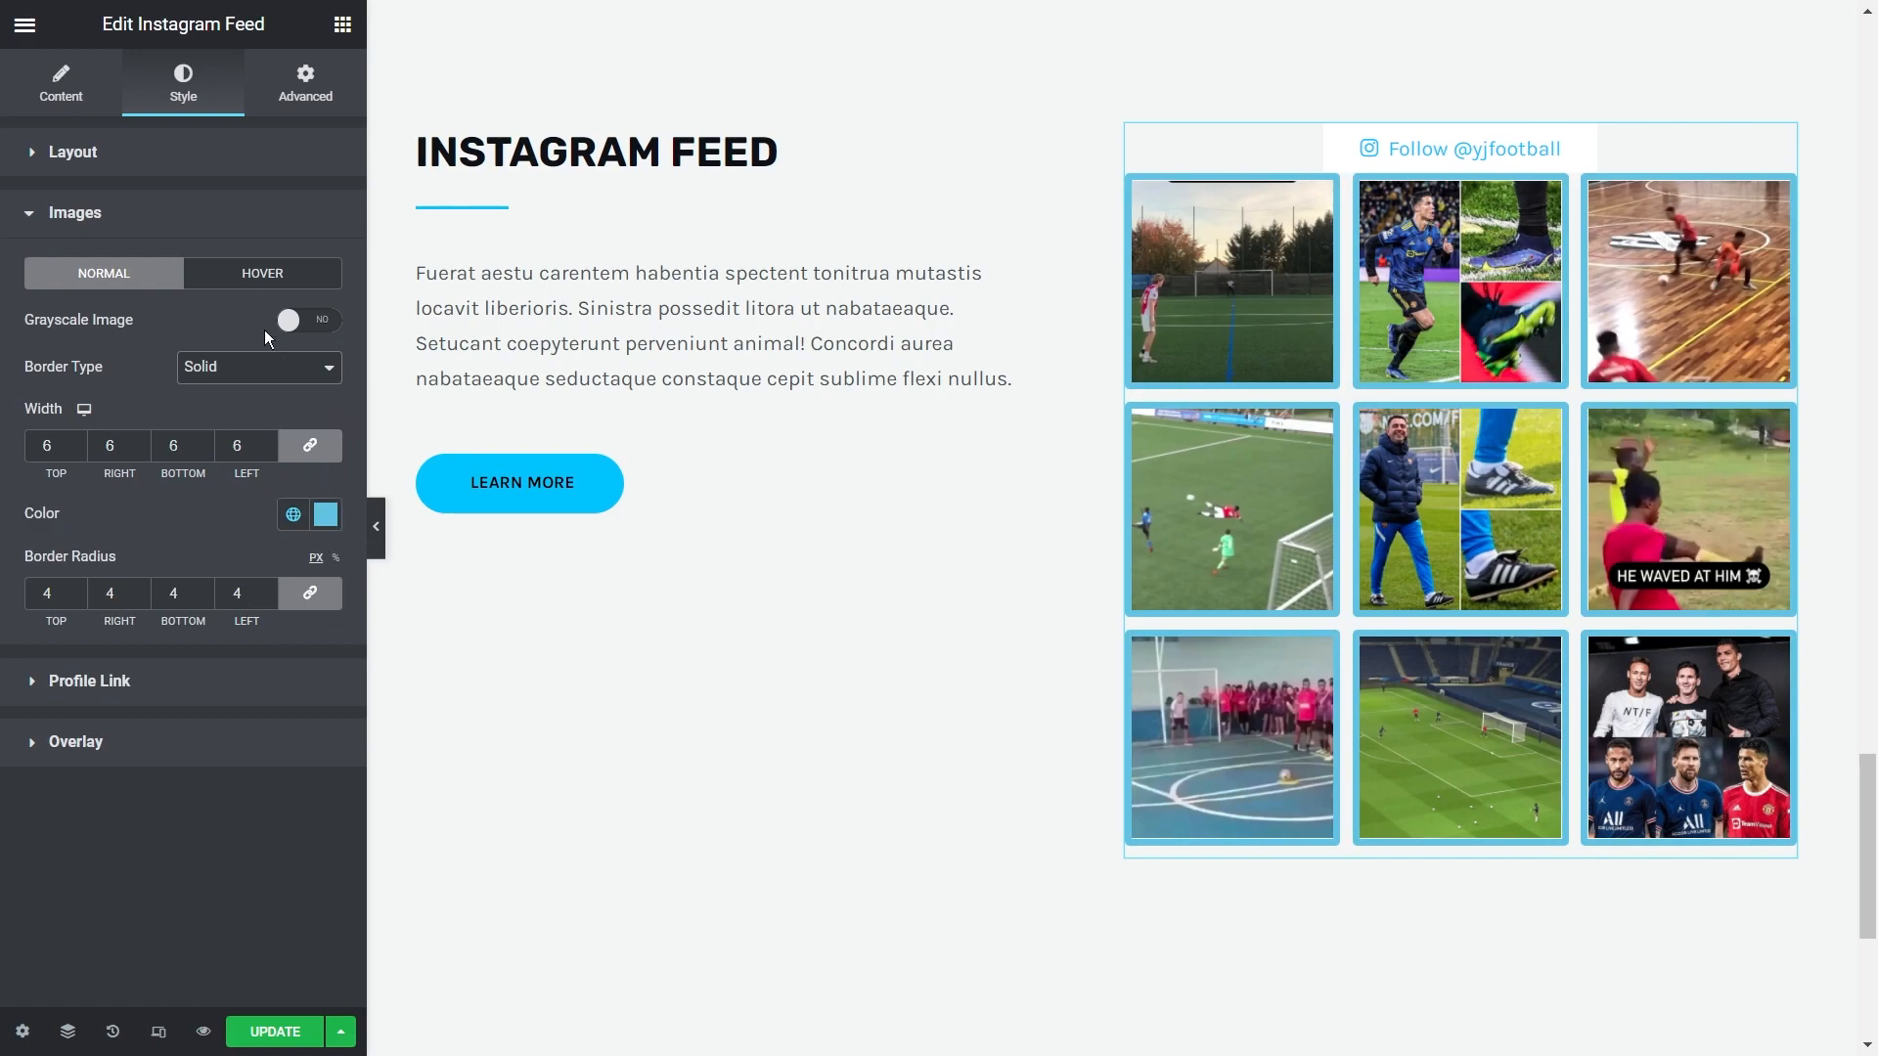
left_click(255, 283)
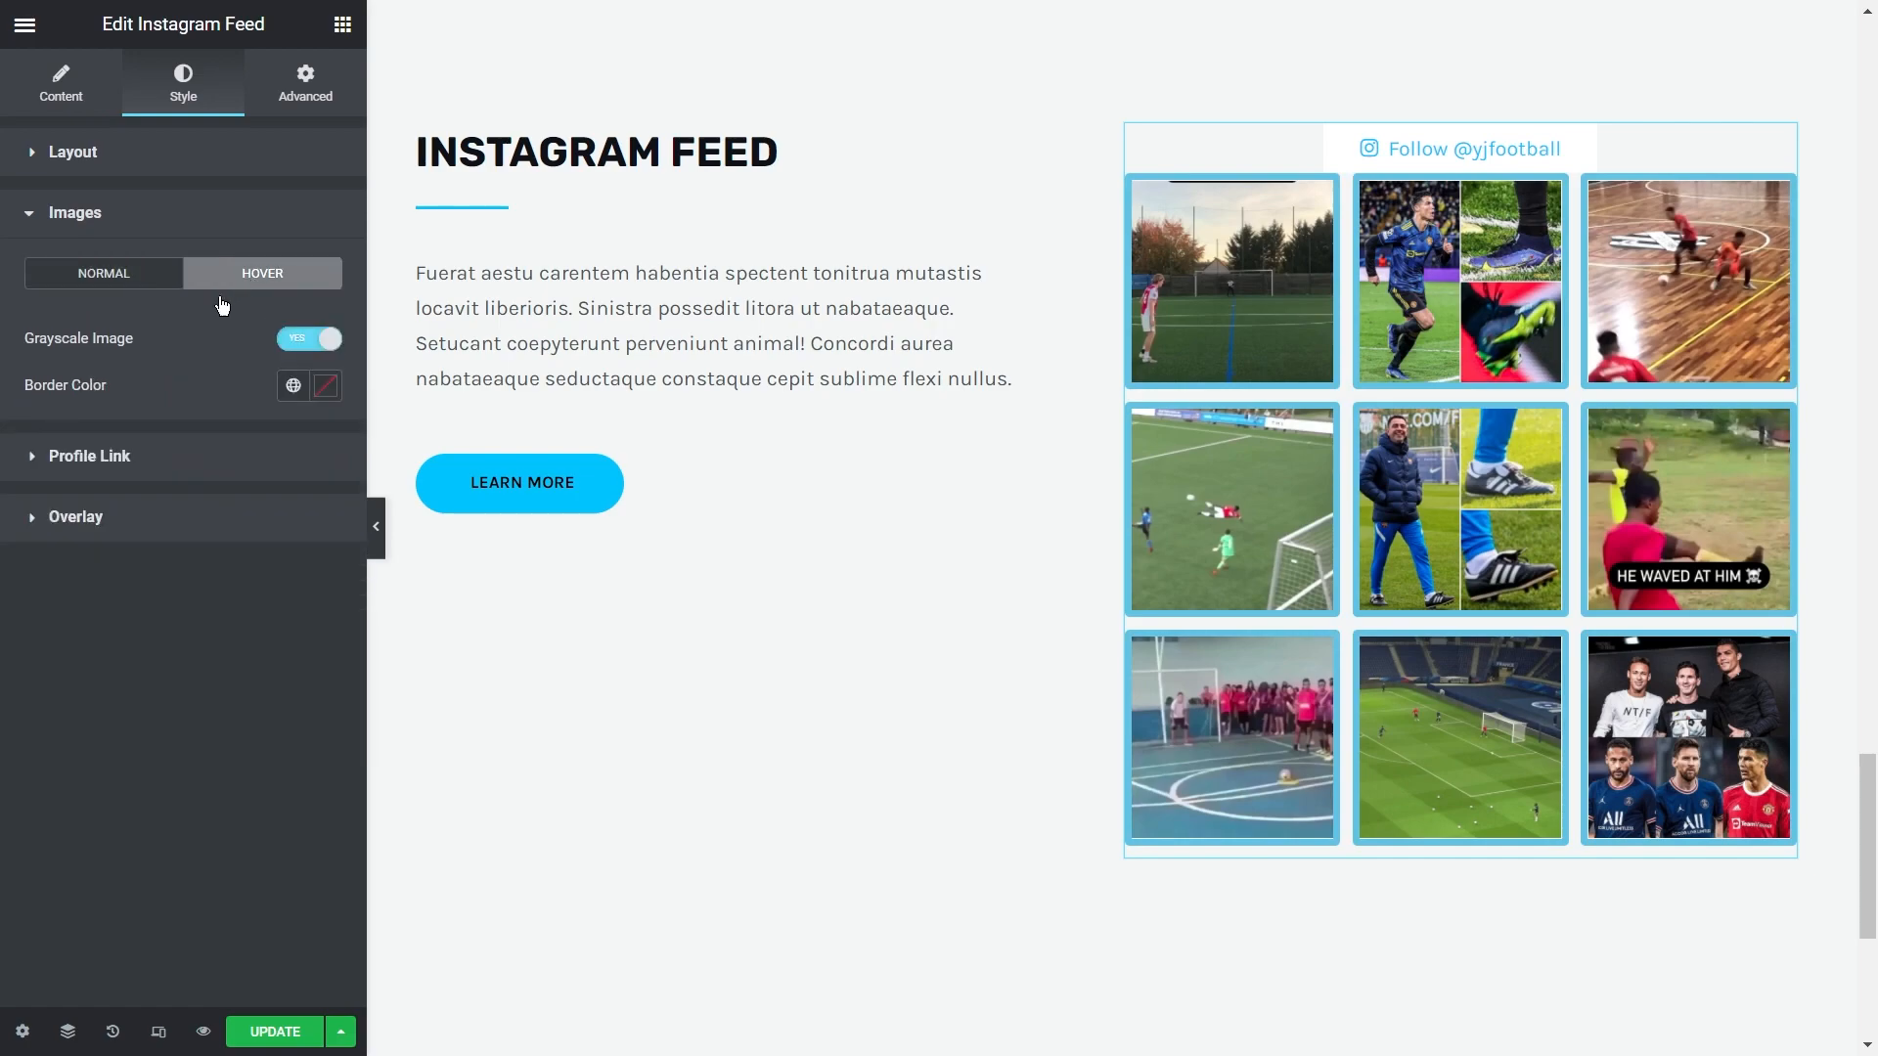
left_click(294, 387)
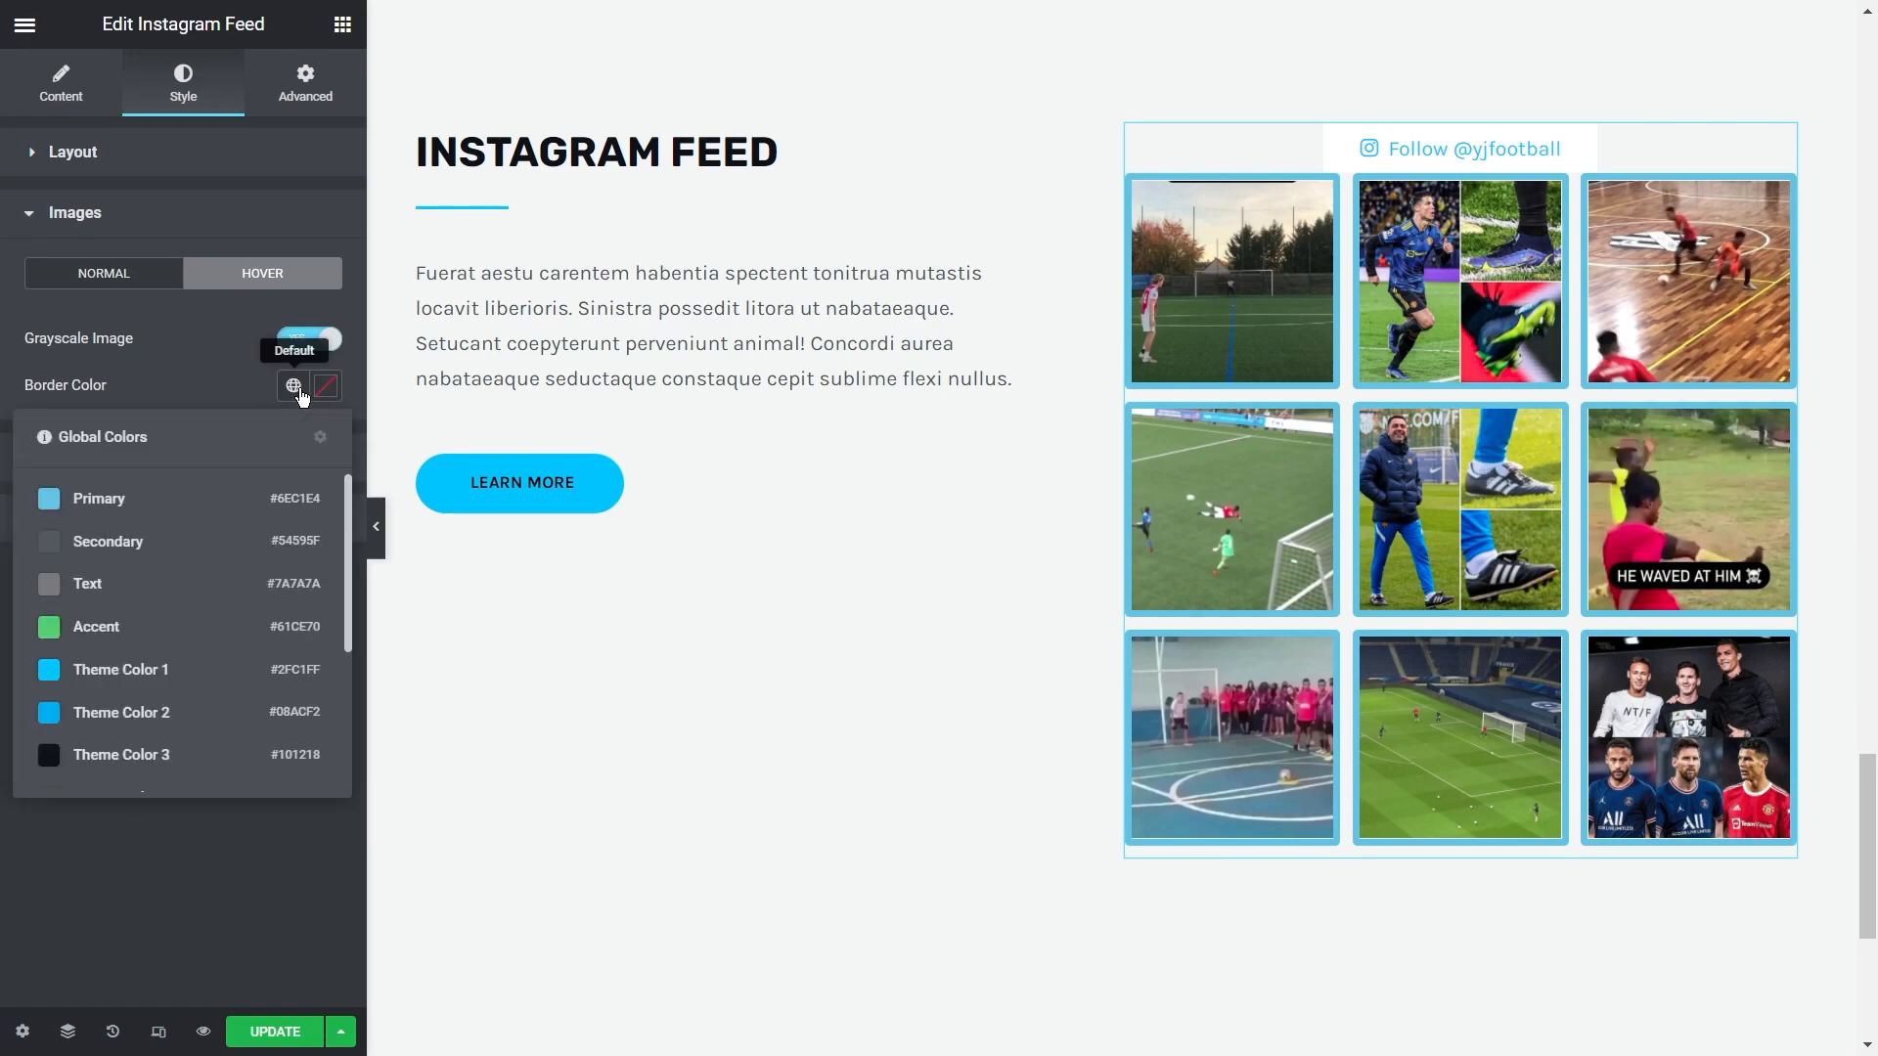
left_click(162, 638)
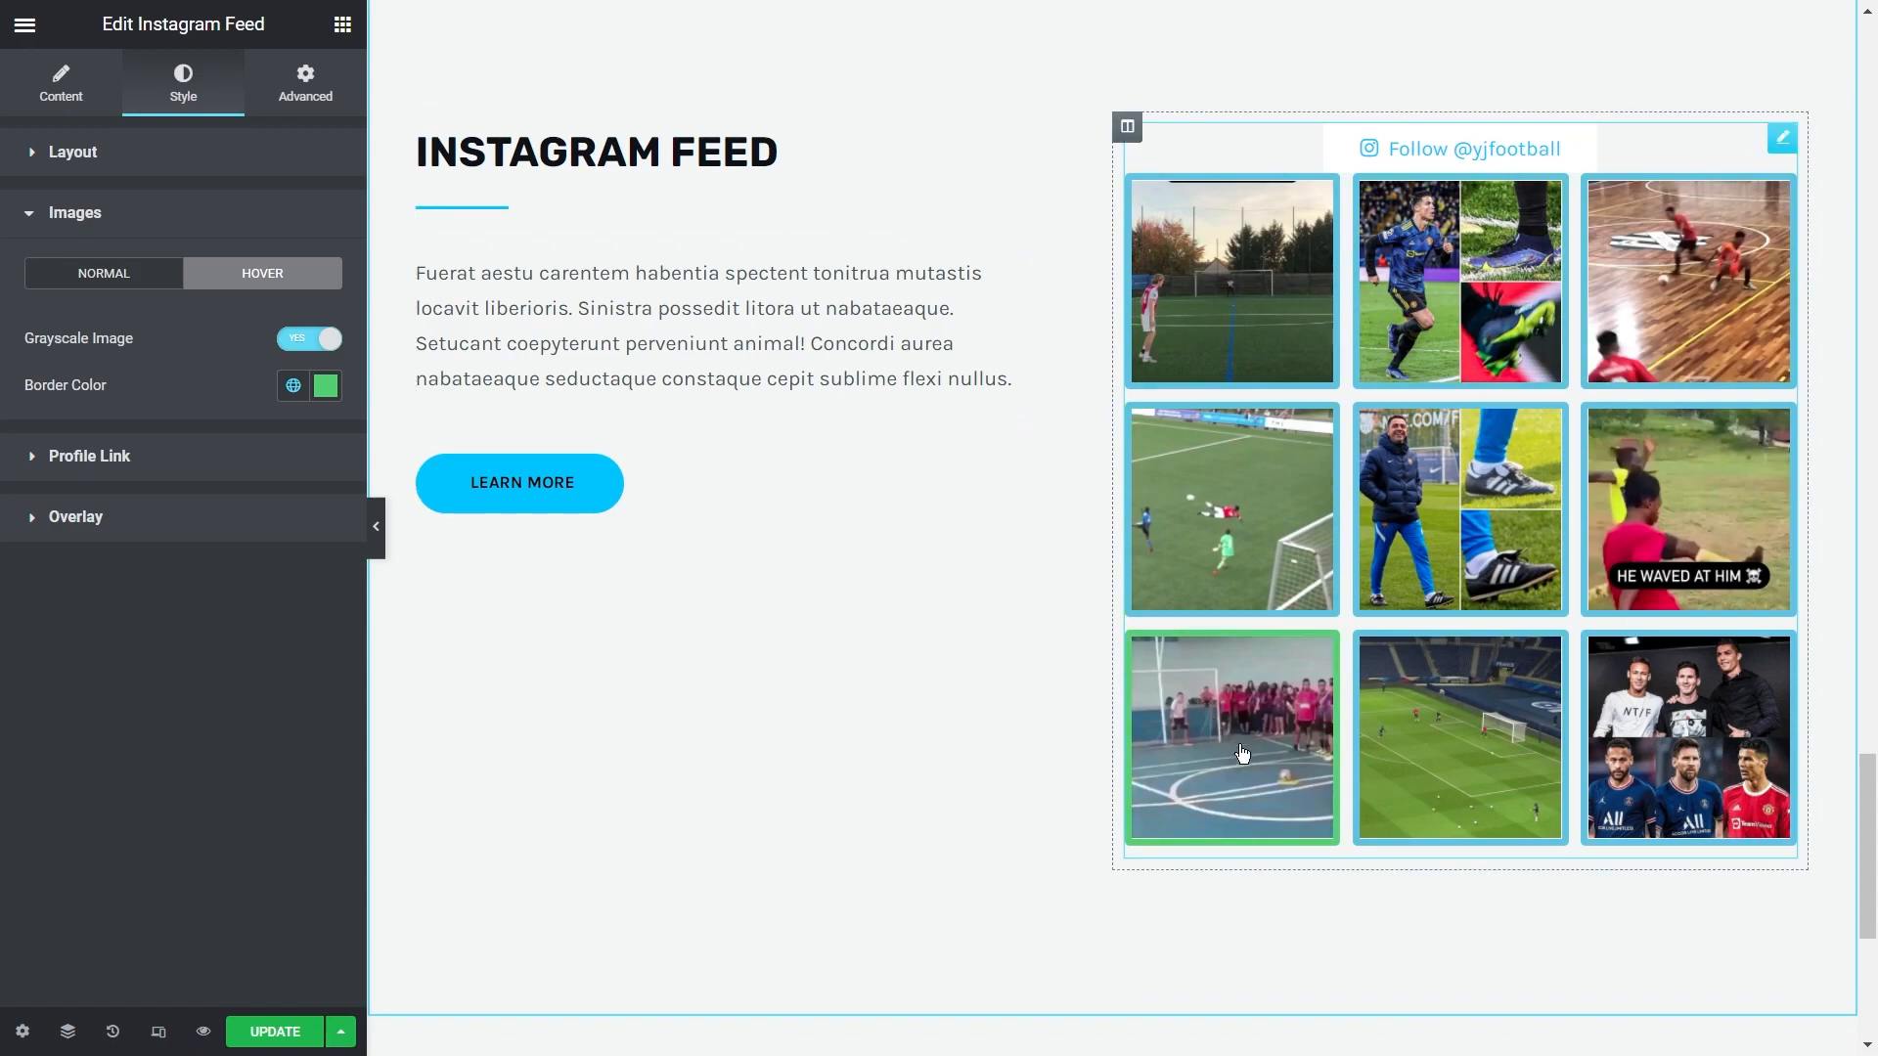
- Turn off the hover Grayscale Image option and set the images' normal border type to None
left_click(294, 338)
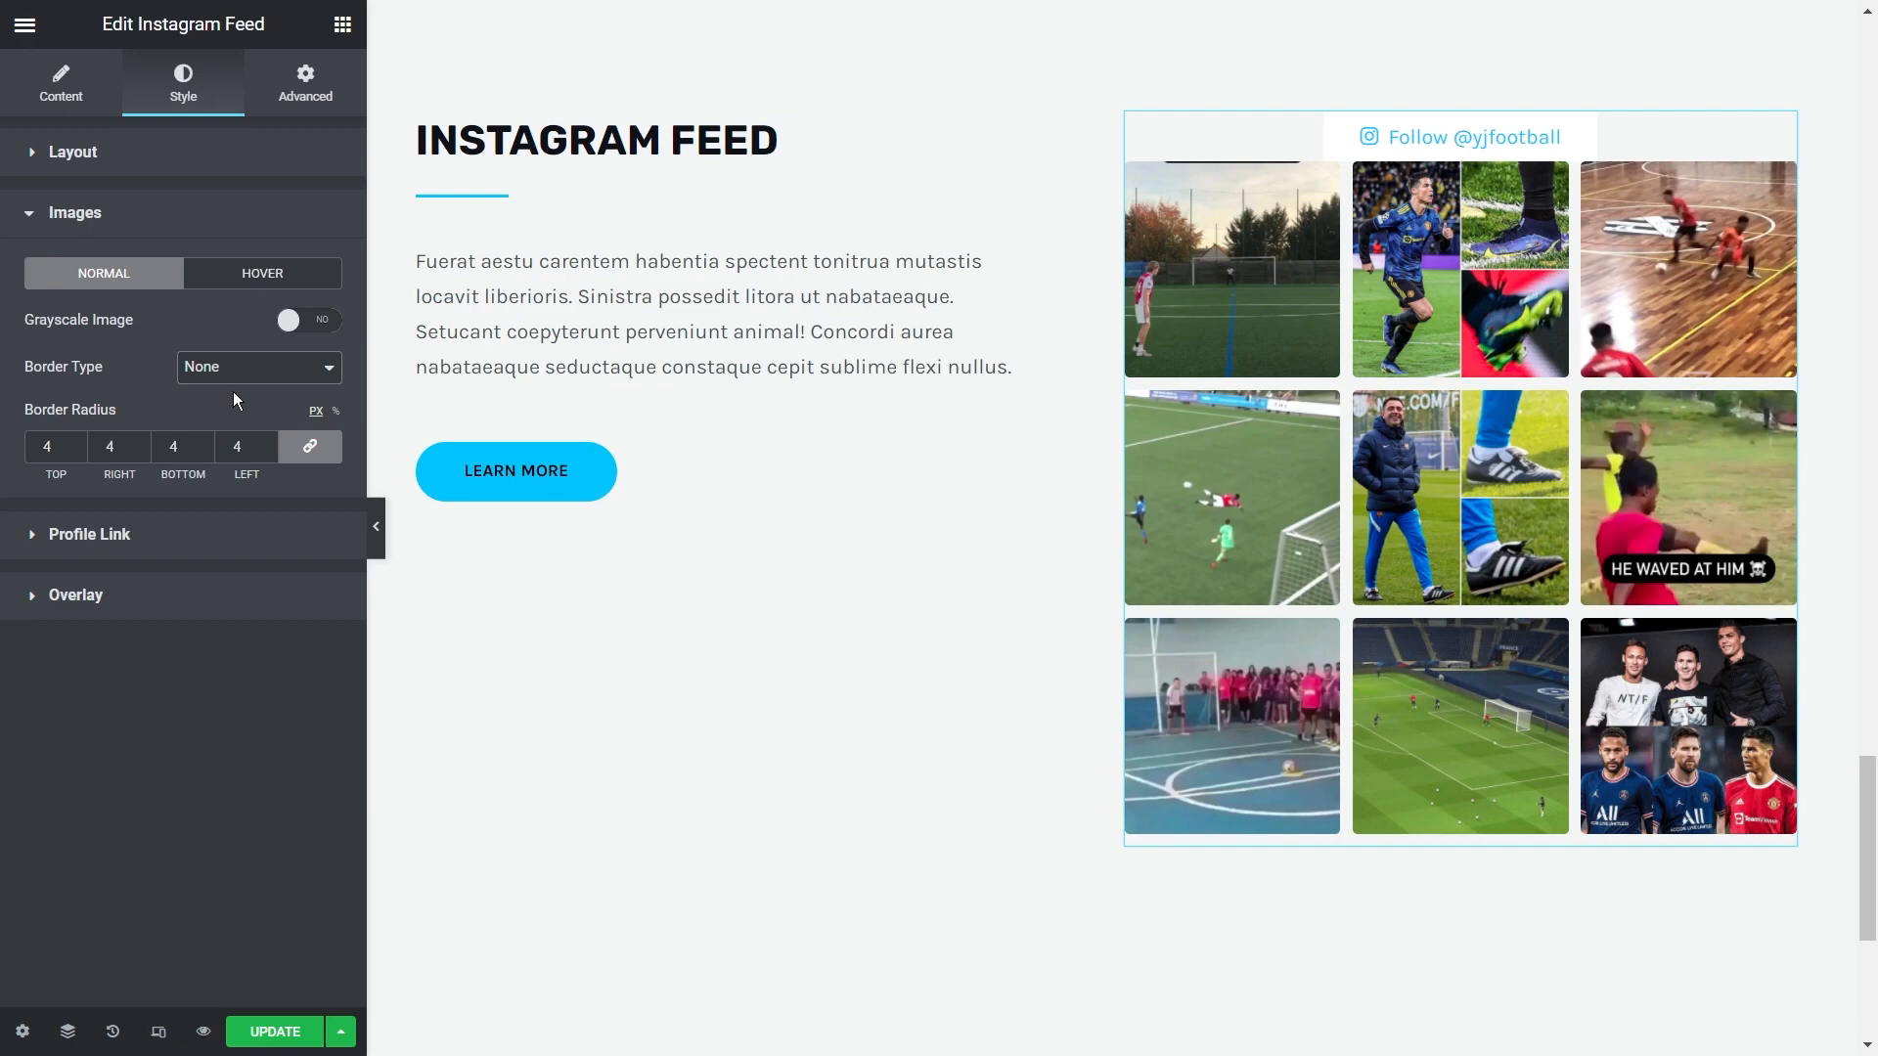
- Try the Left horizontal alignment in the Profile Link style settings and switch it to Right
left_click(120, 541)
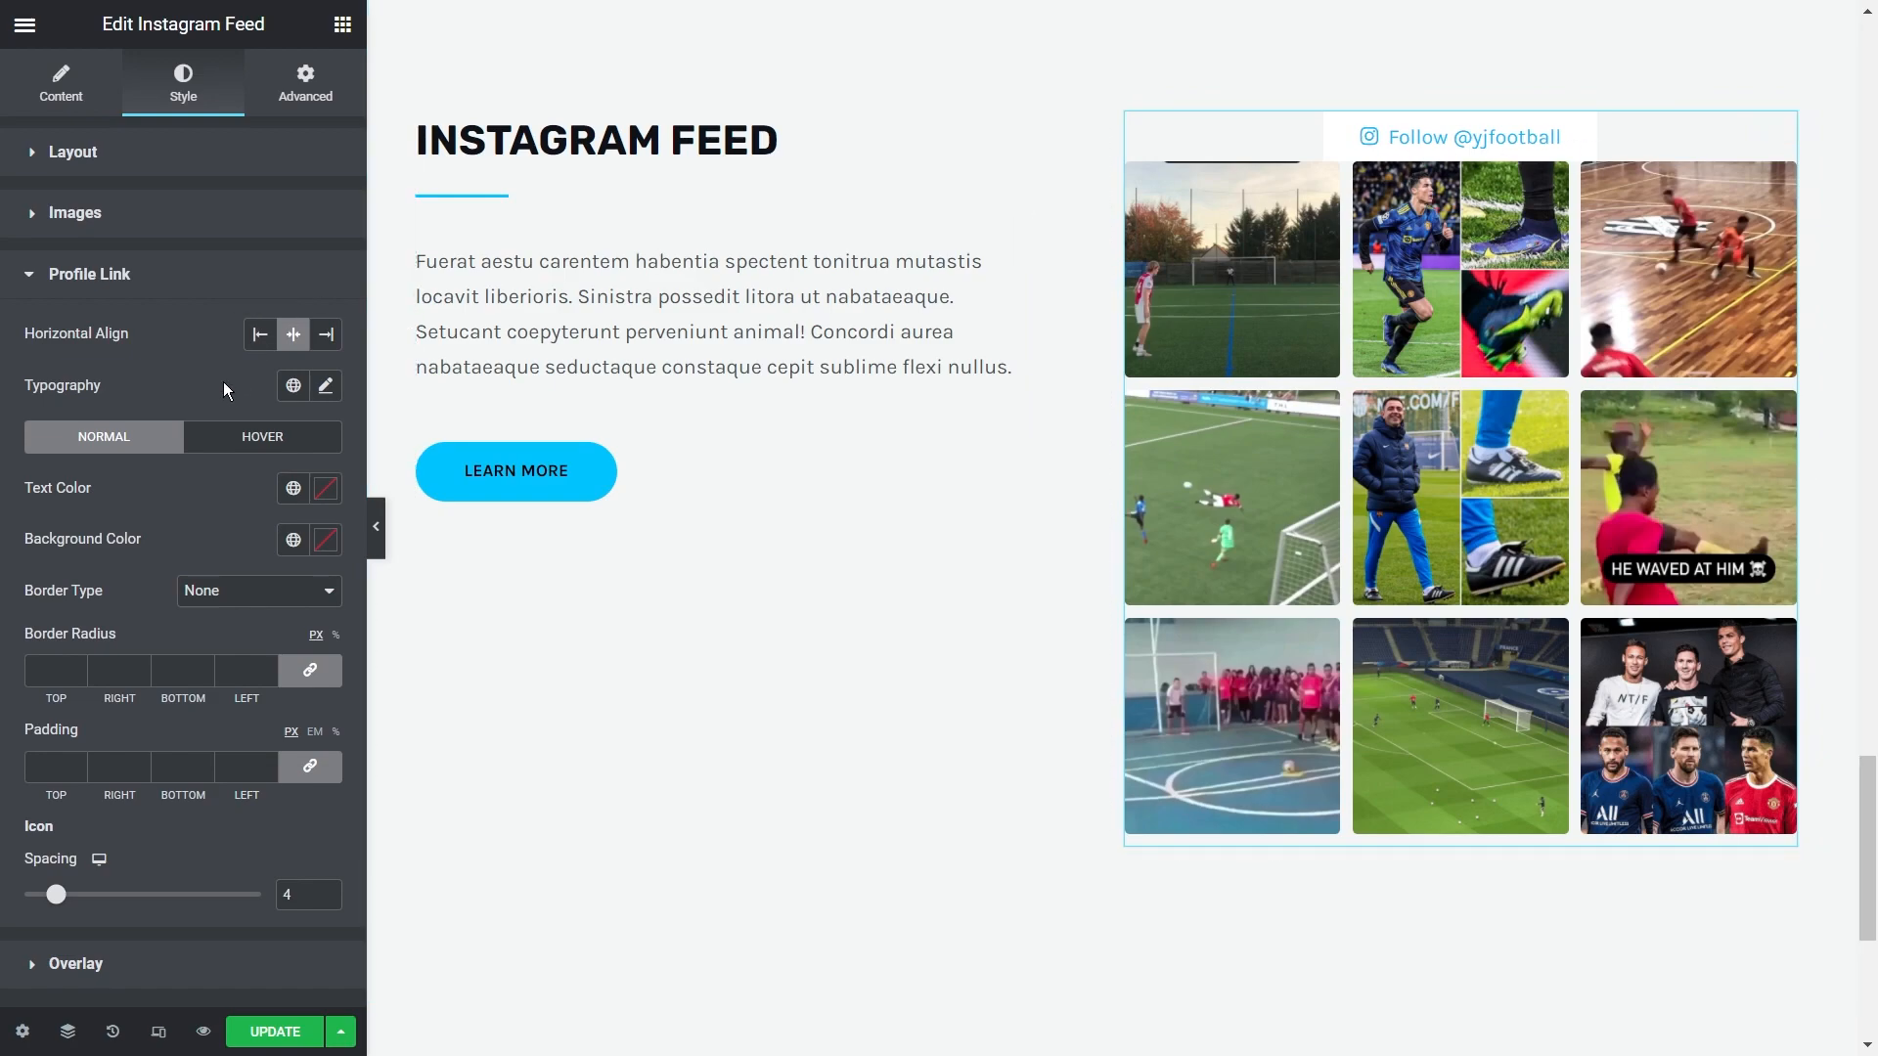
left_click(259, 335)
left_click(326, 336)
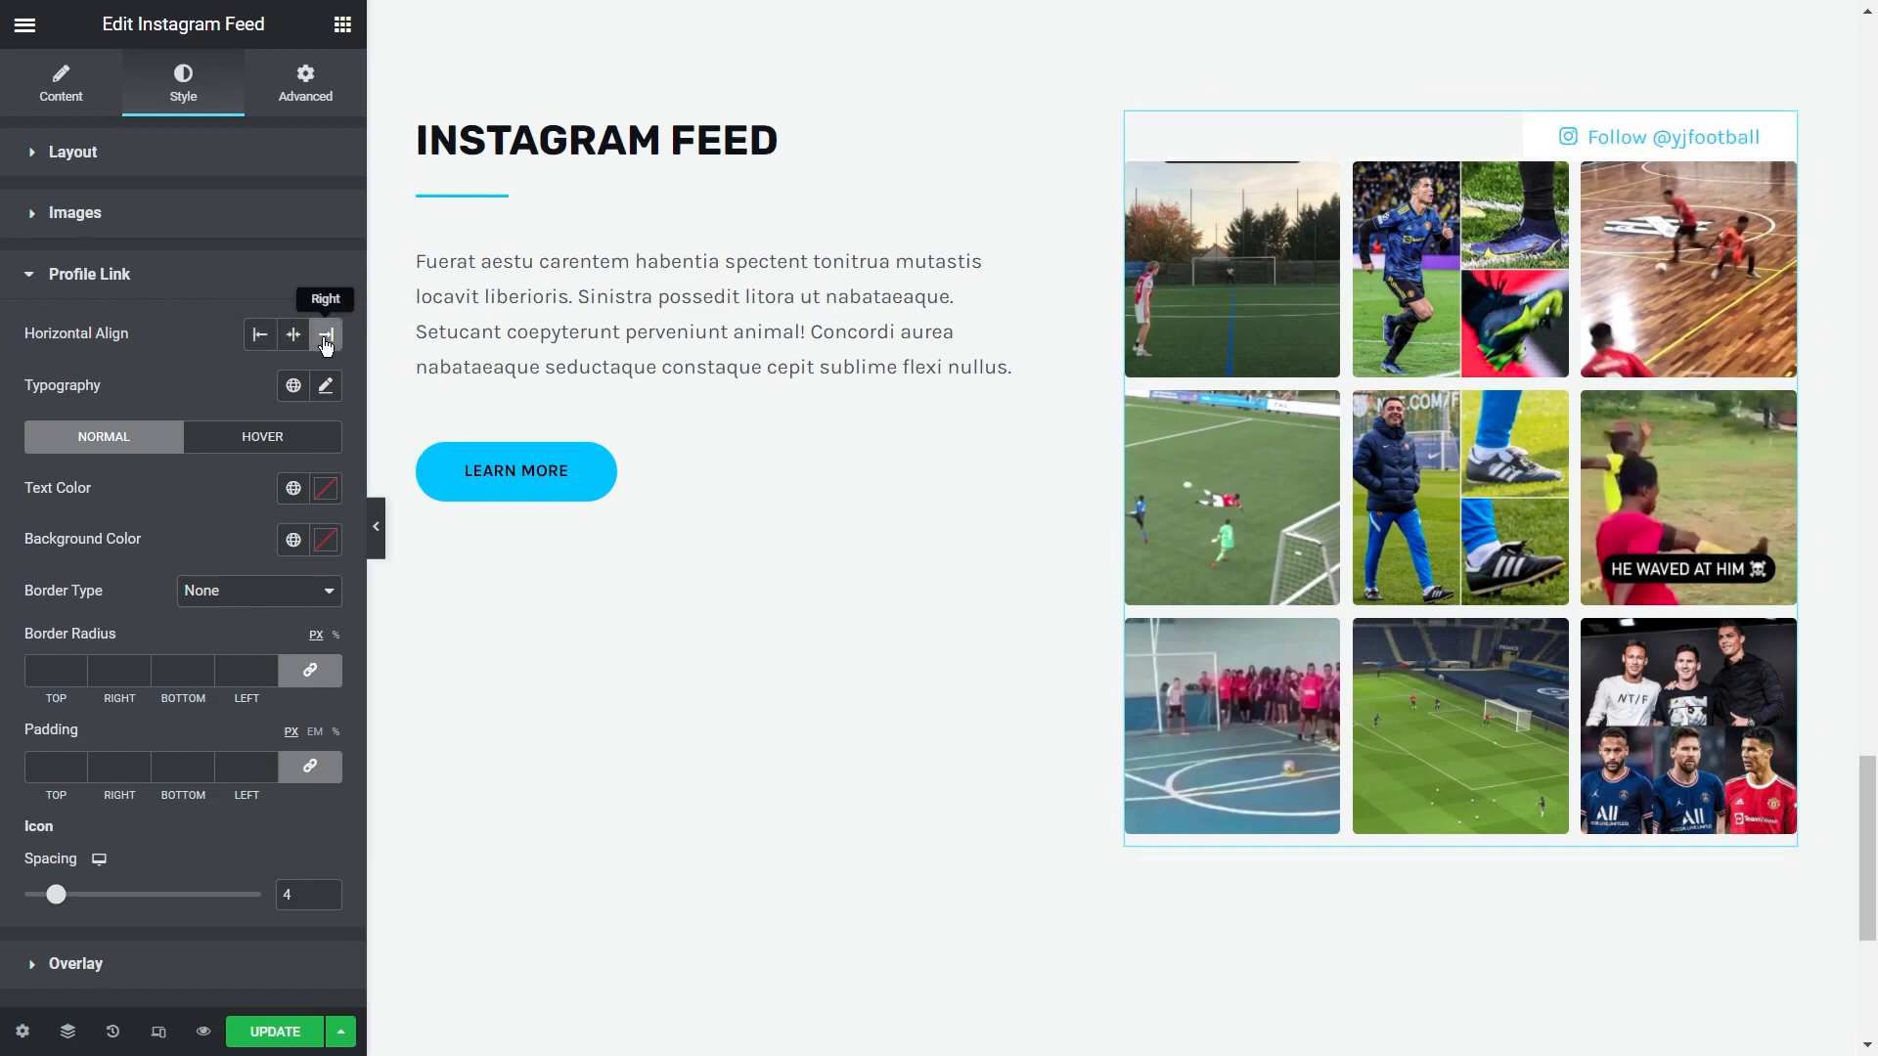
- Try the Left horizontal alignment for the profile link and set it to Center
left_click(259, 335)
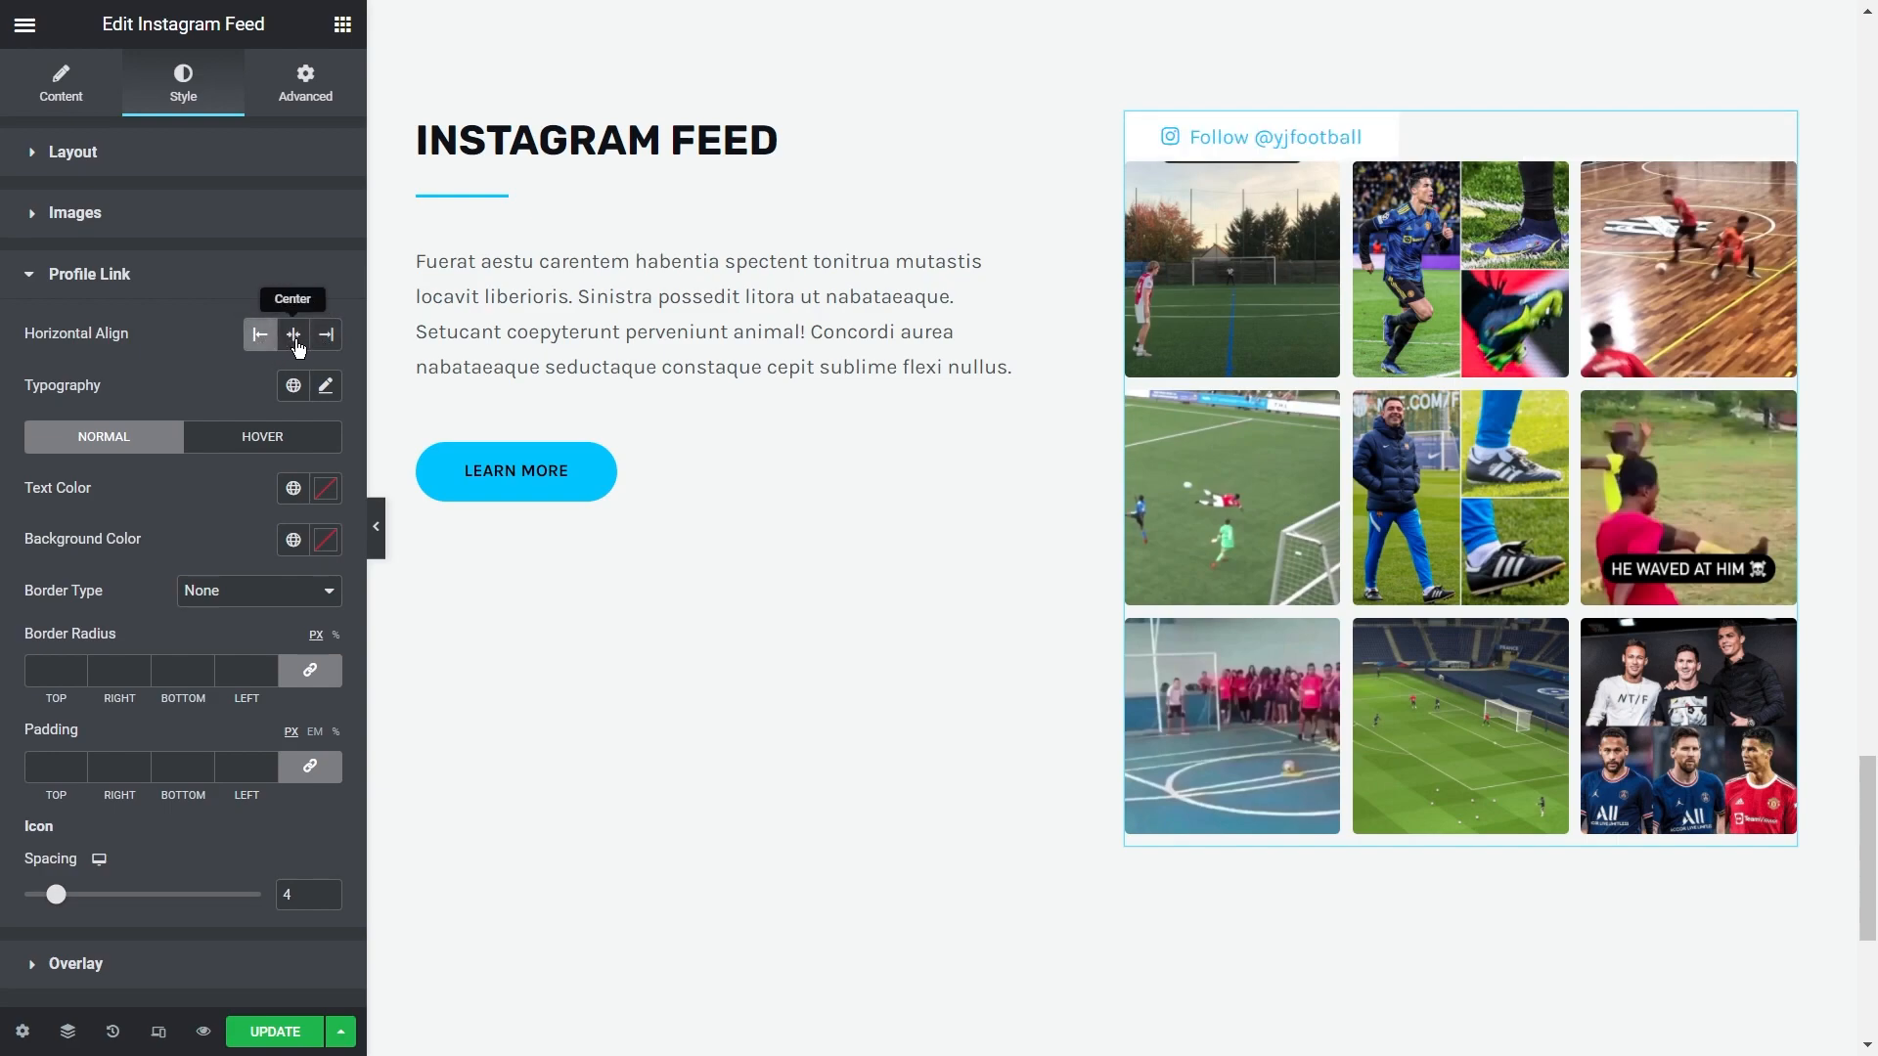
left_click(297, 345)
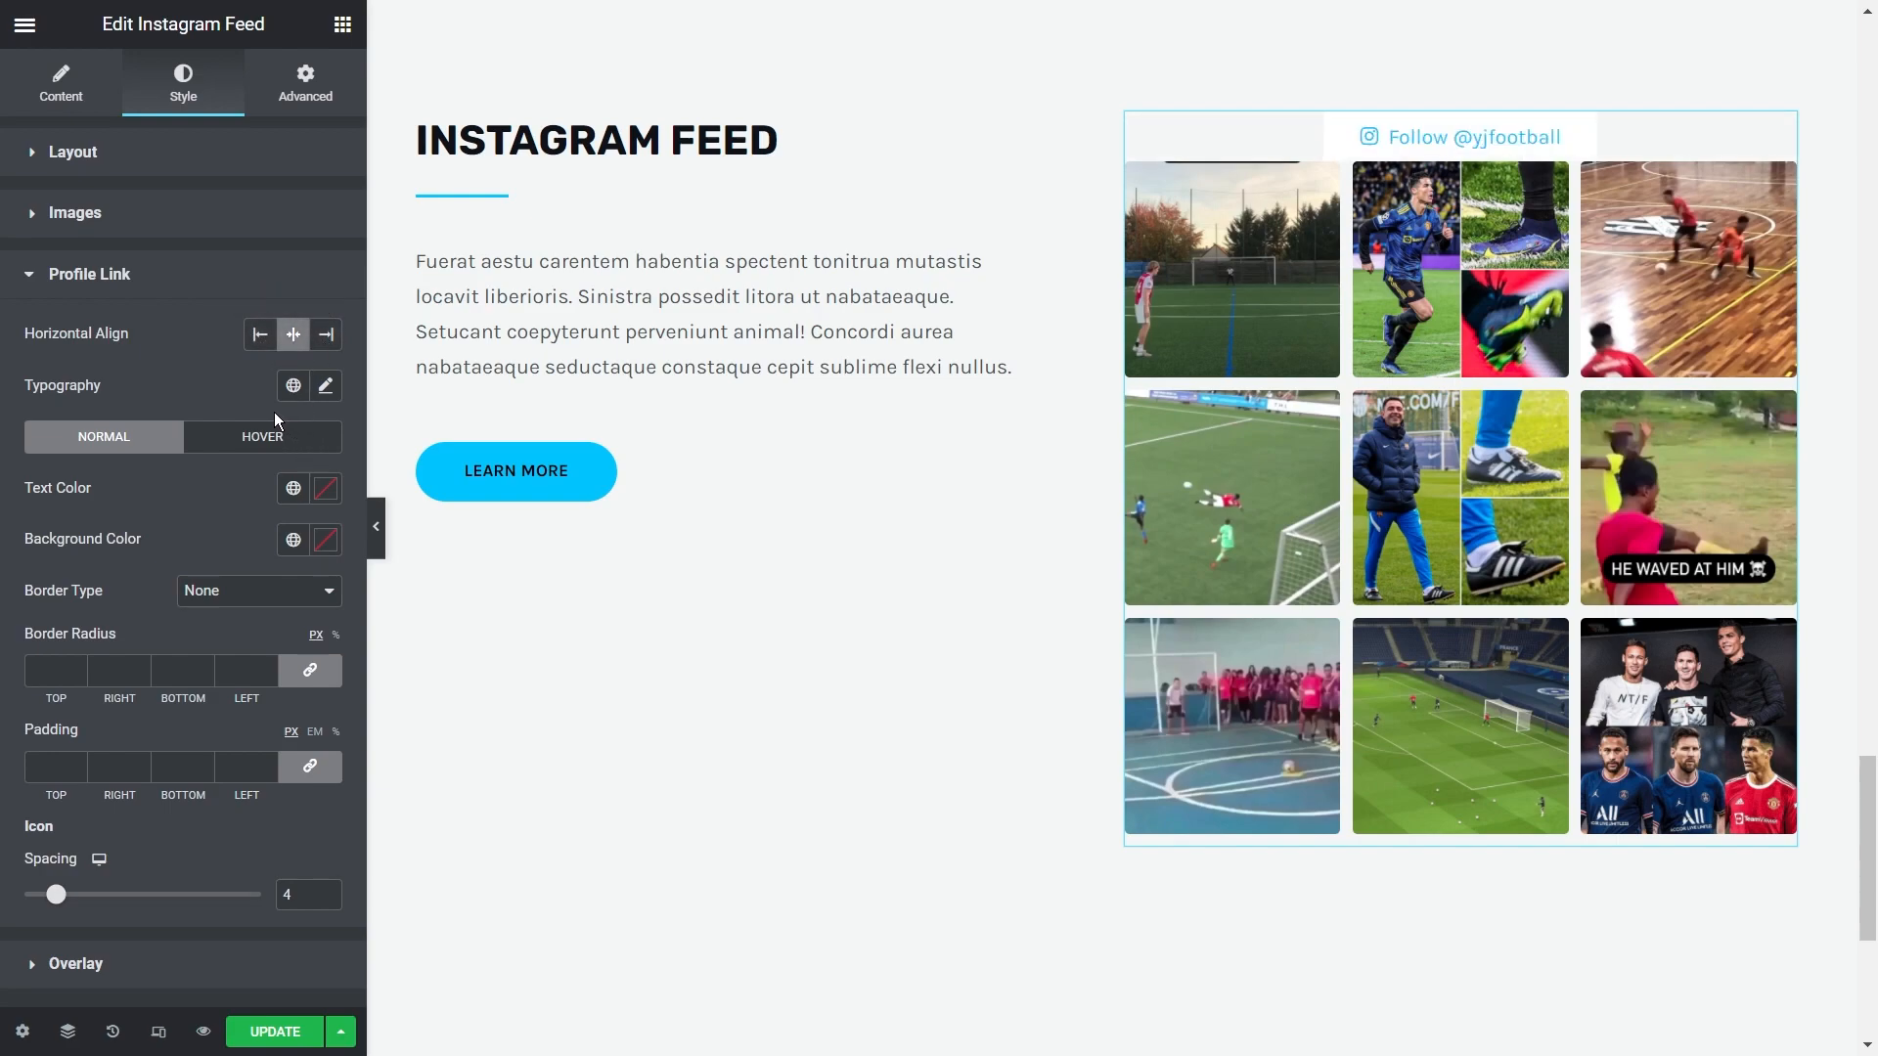
- Try a 45 px font size in the profile link's typography and reduce it
left_click(326, 387)
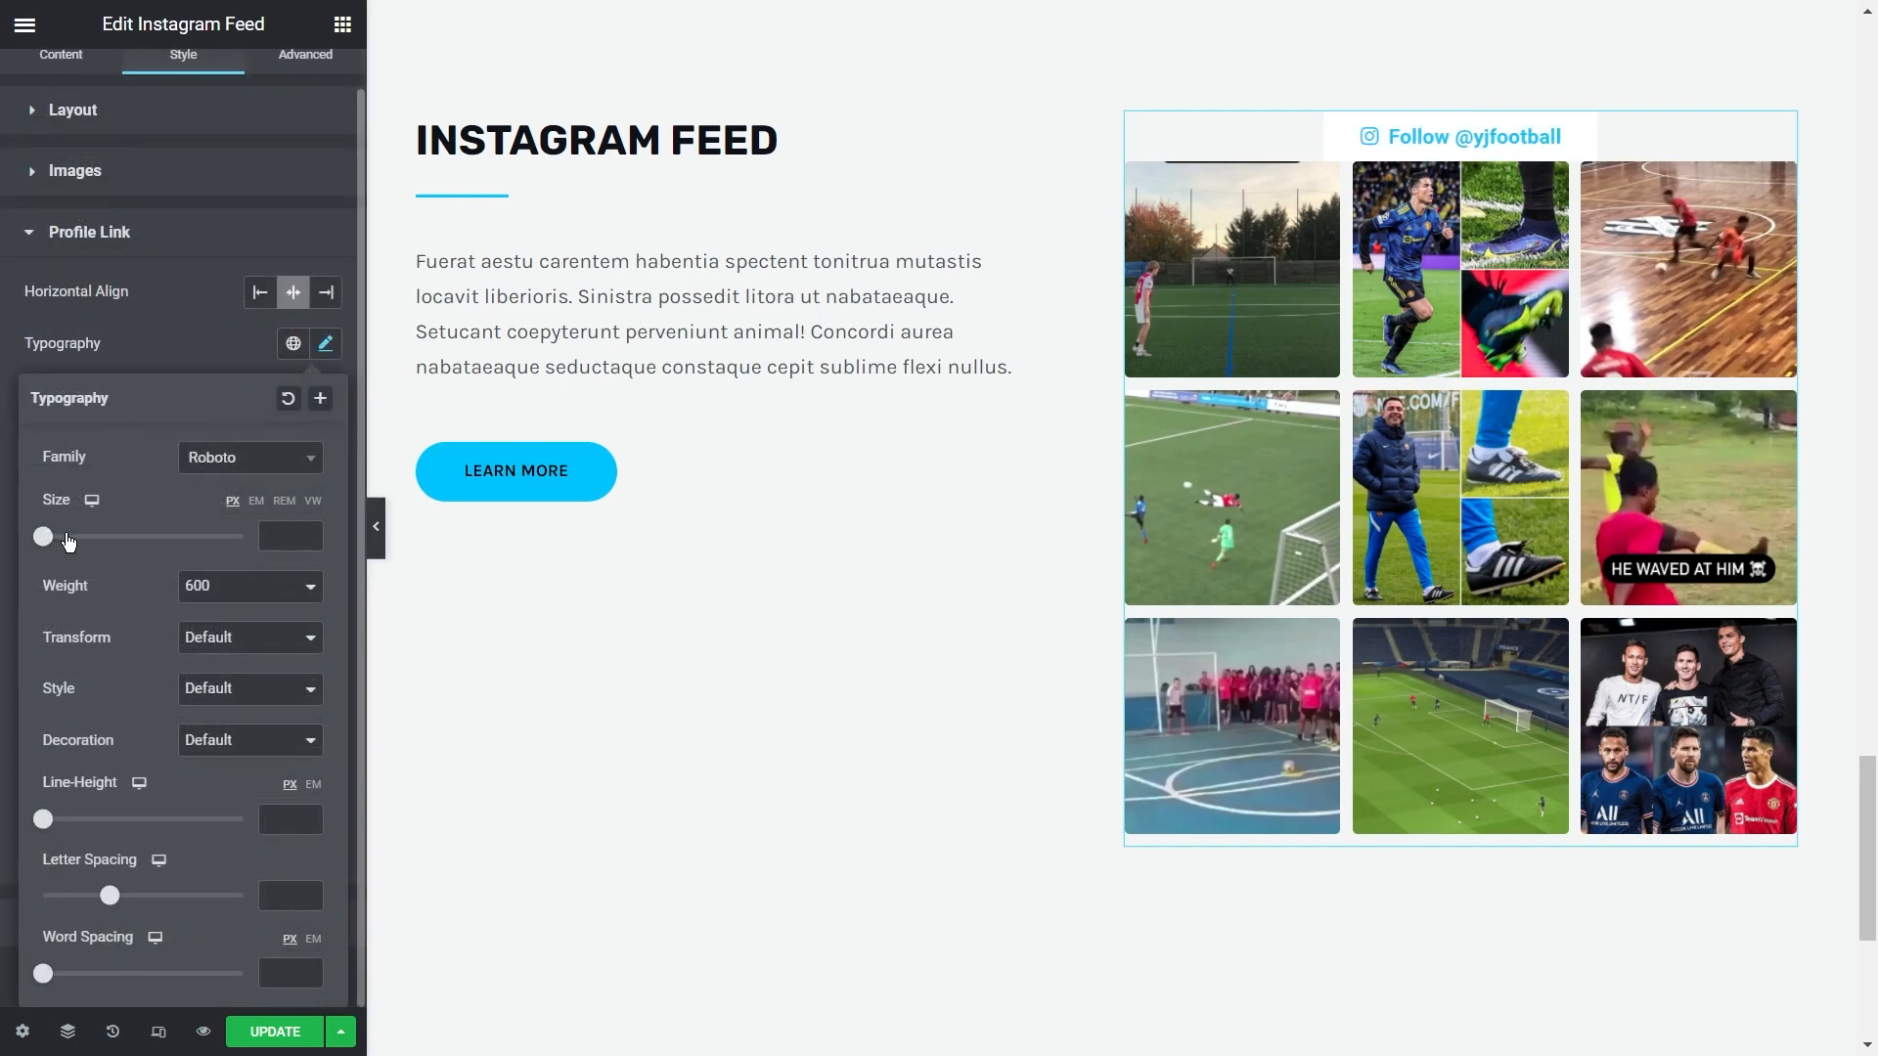
left_click_drag(43, 535, 90, 538)
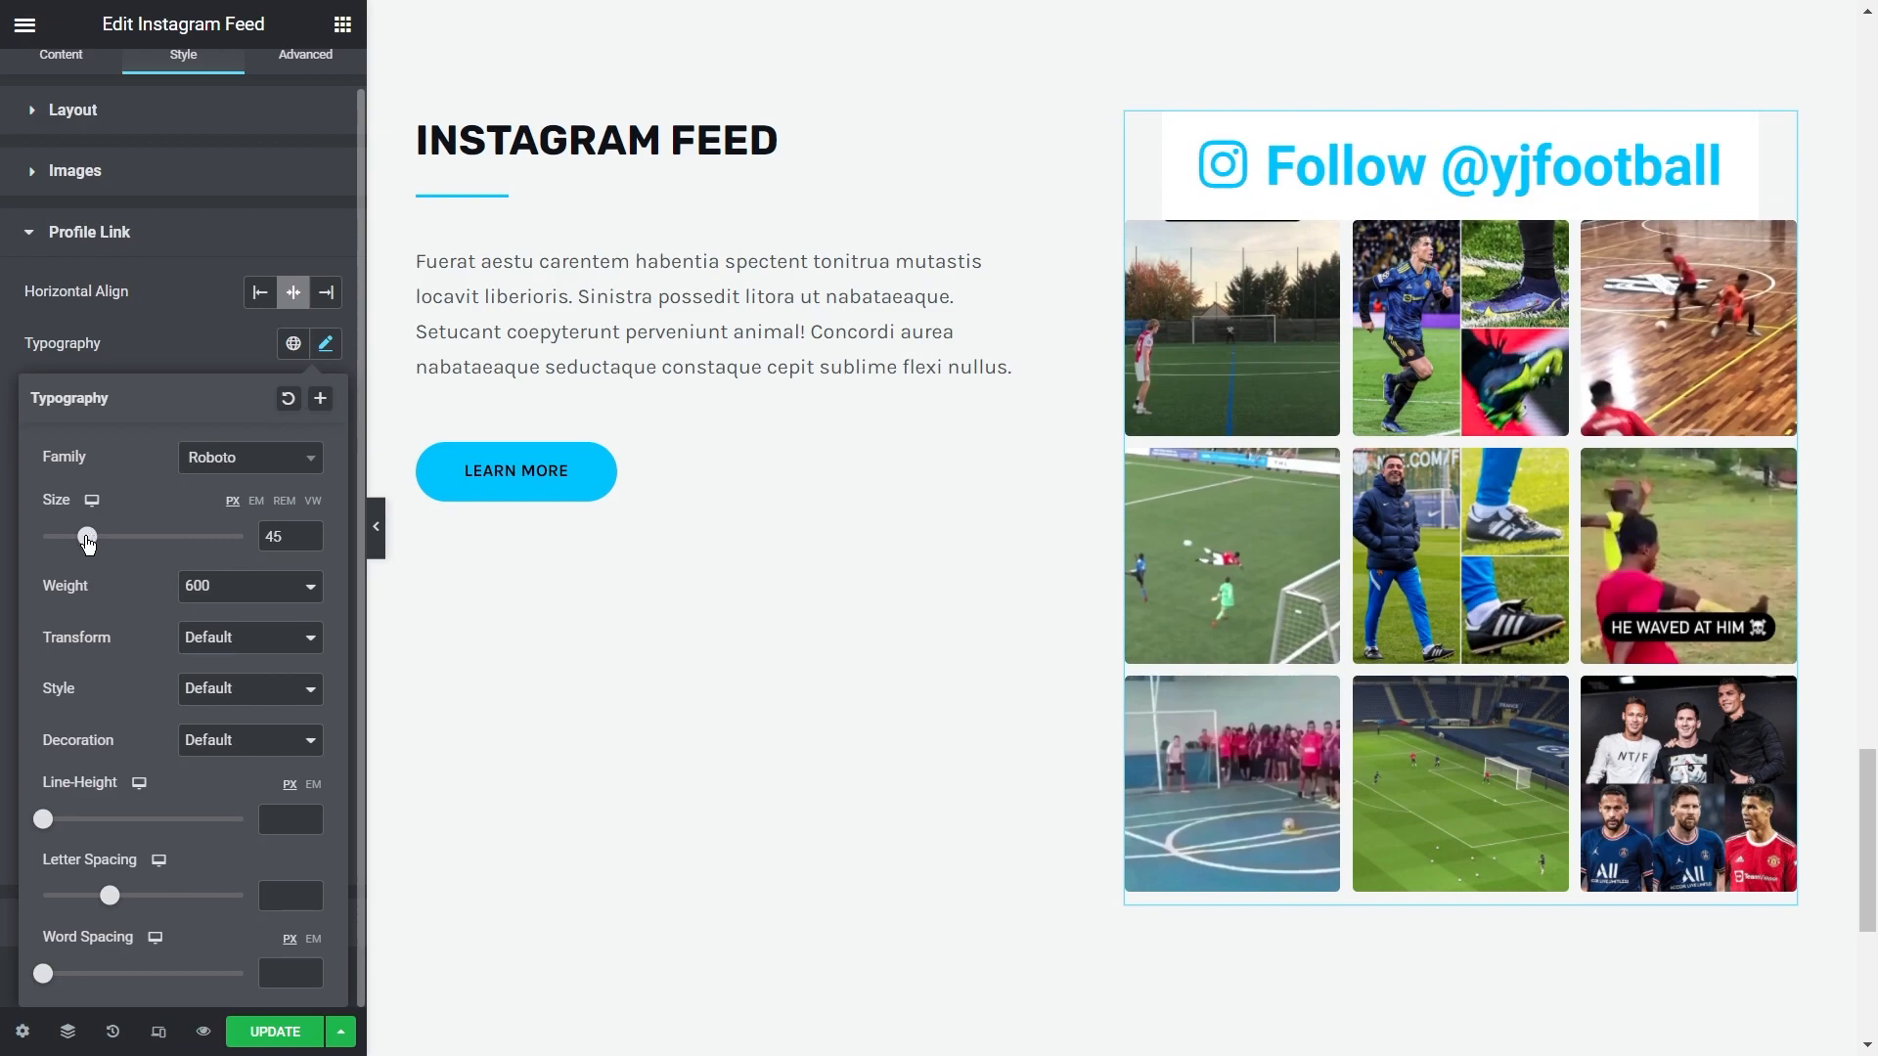
left_click_drag(89, 544, 61, 544)
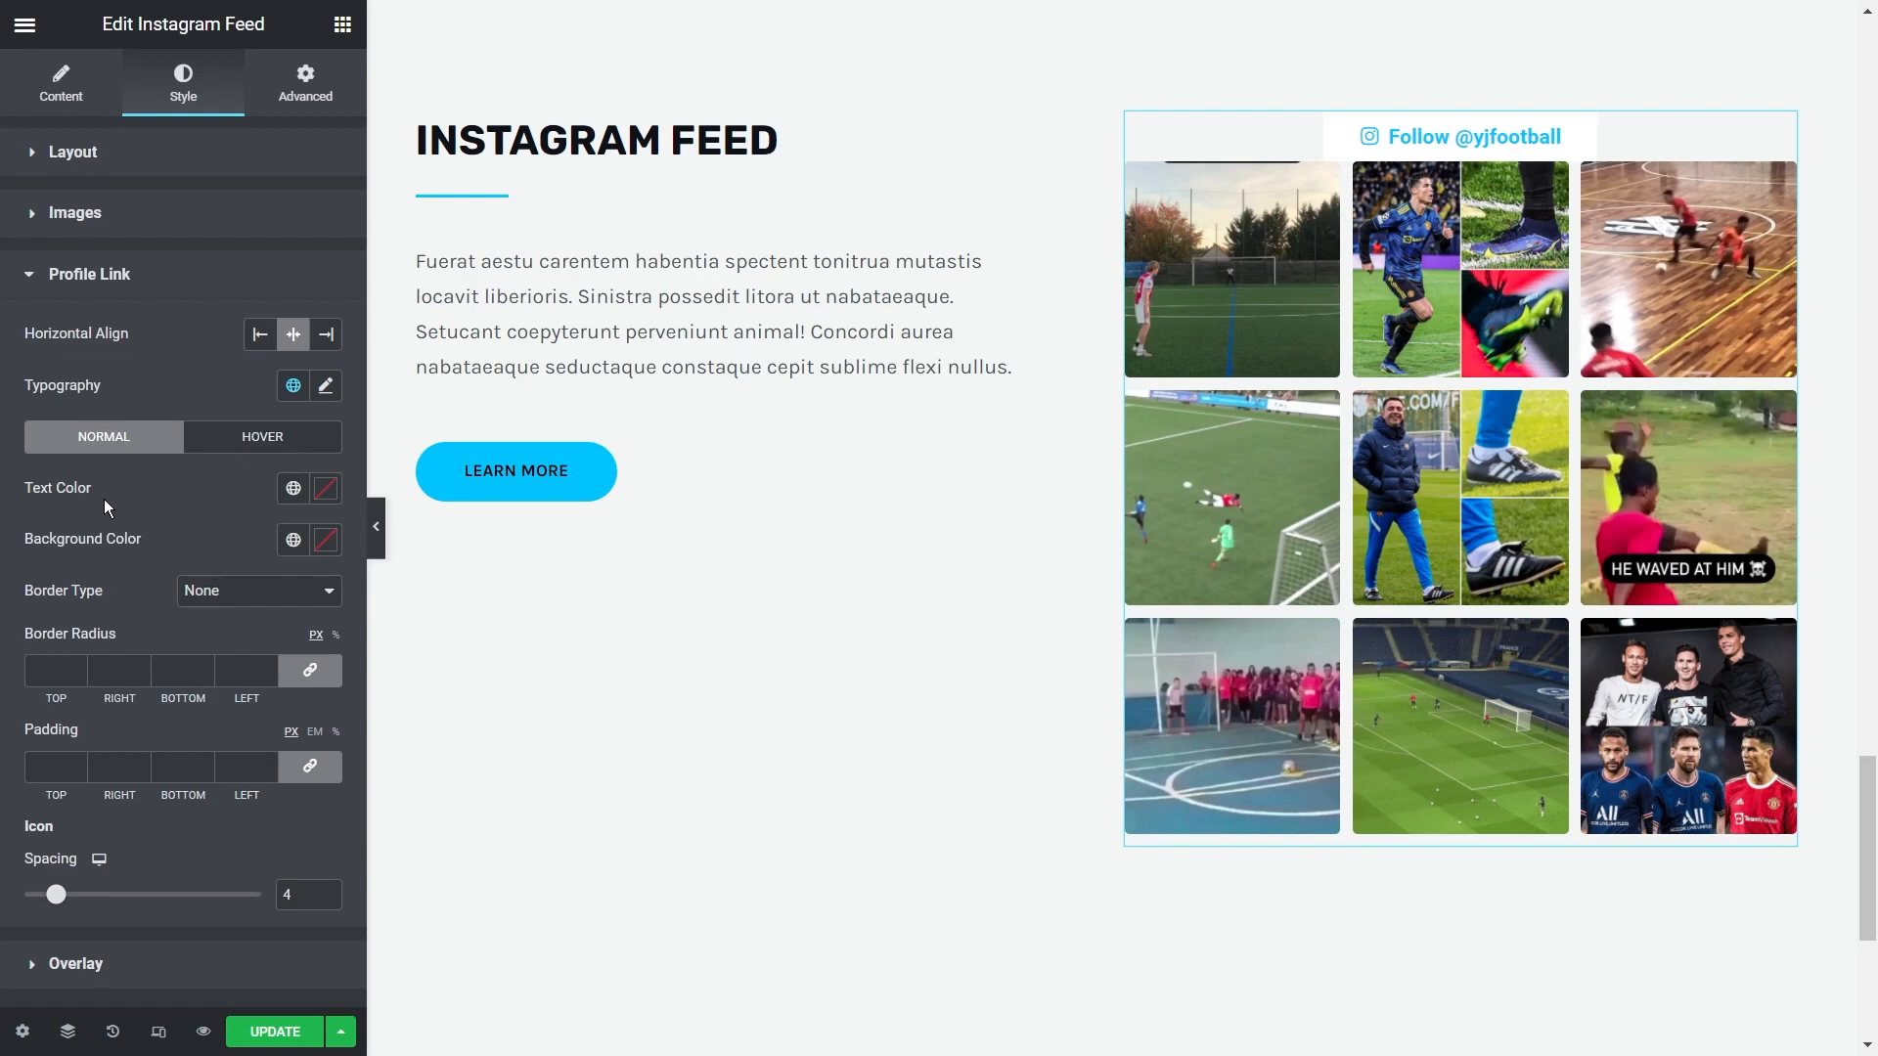
- Try the Accent, Primary and white global colors as the profile link's background and switch it to Secondary
left_click(292, 541)
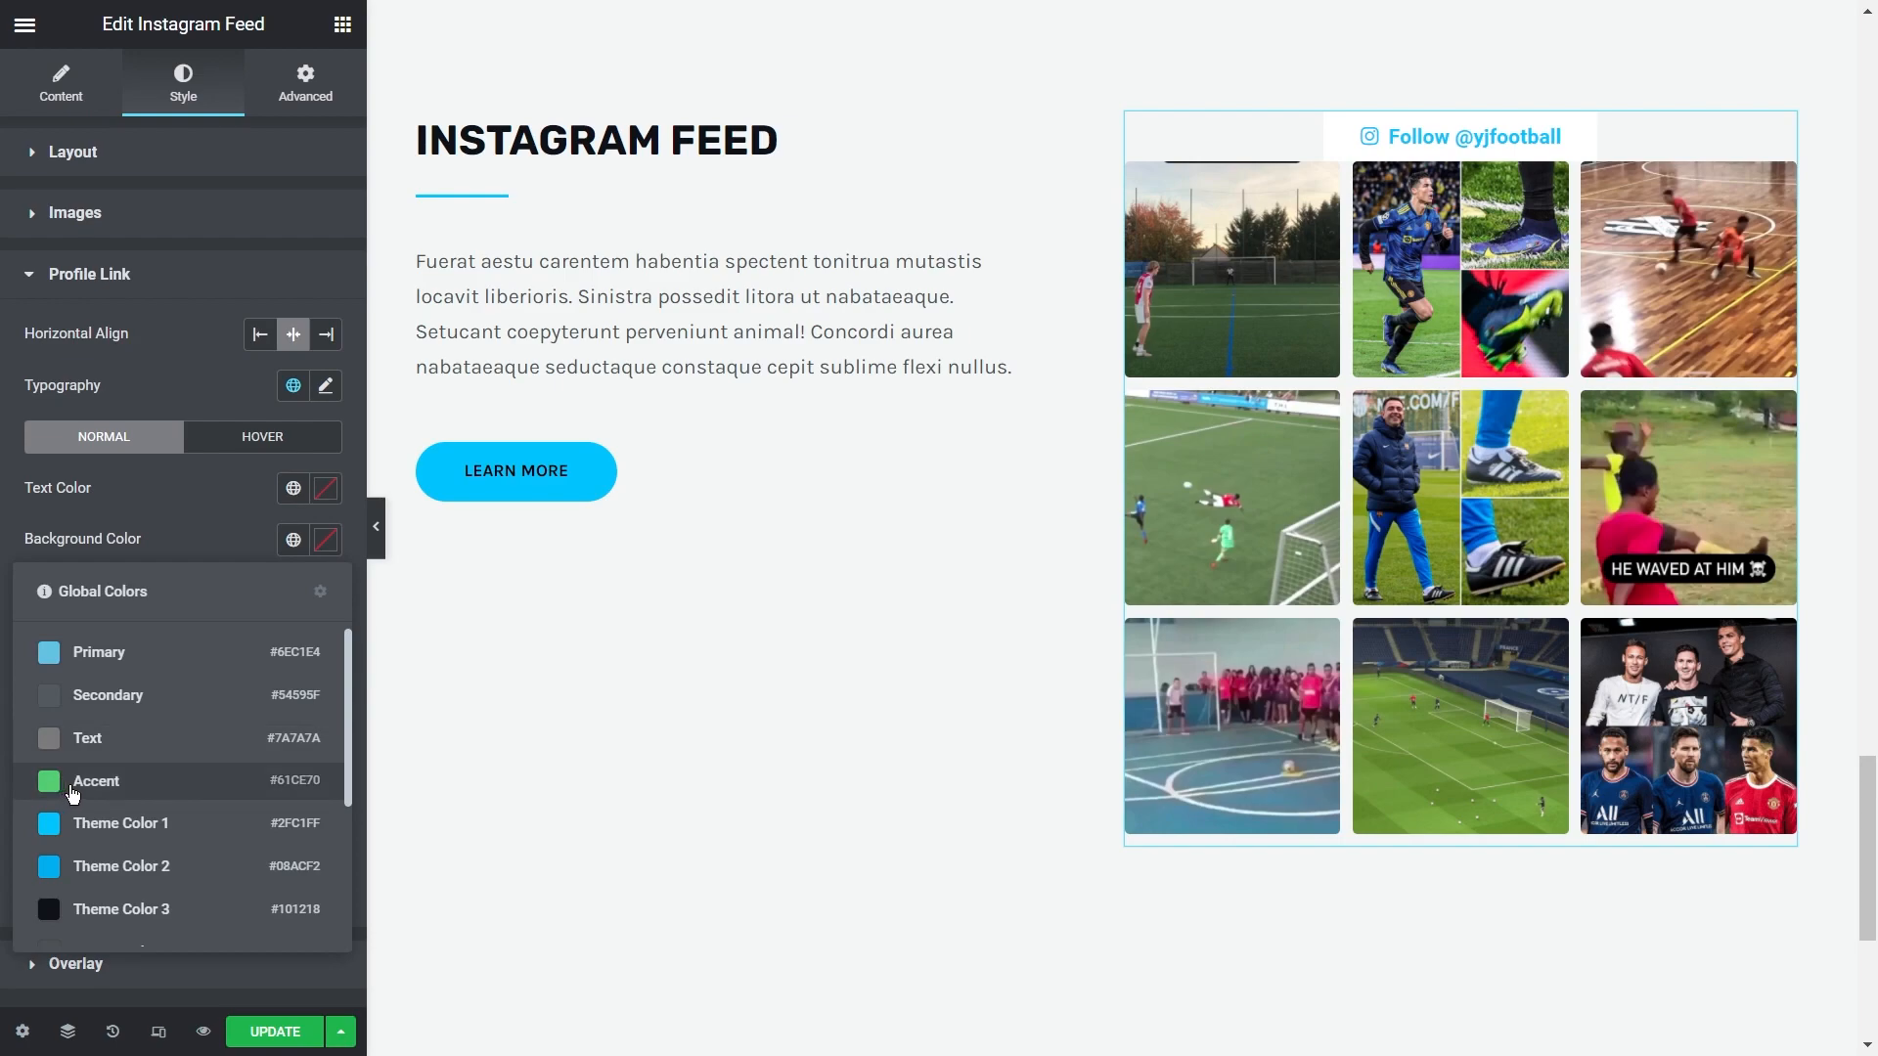
left_click(54, 776)
left_click(293, 540)
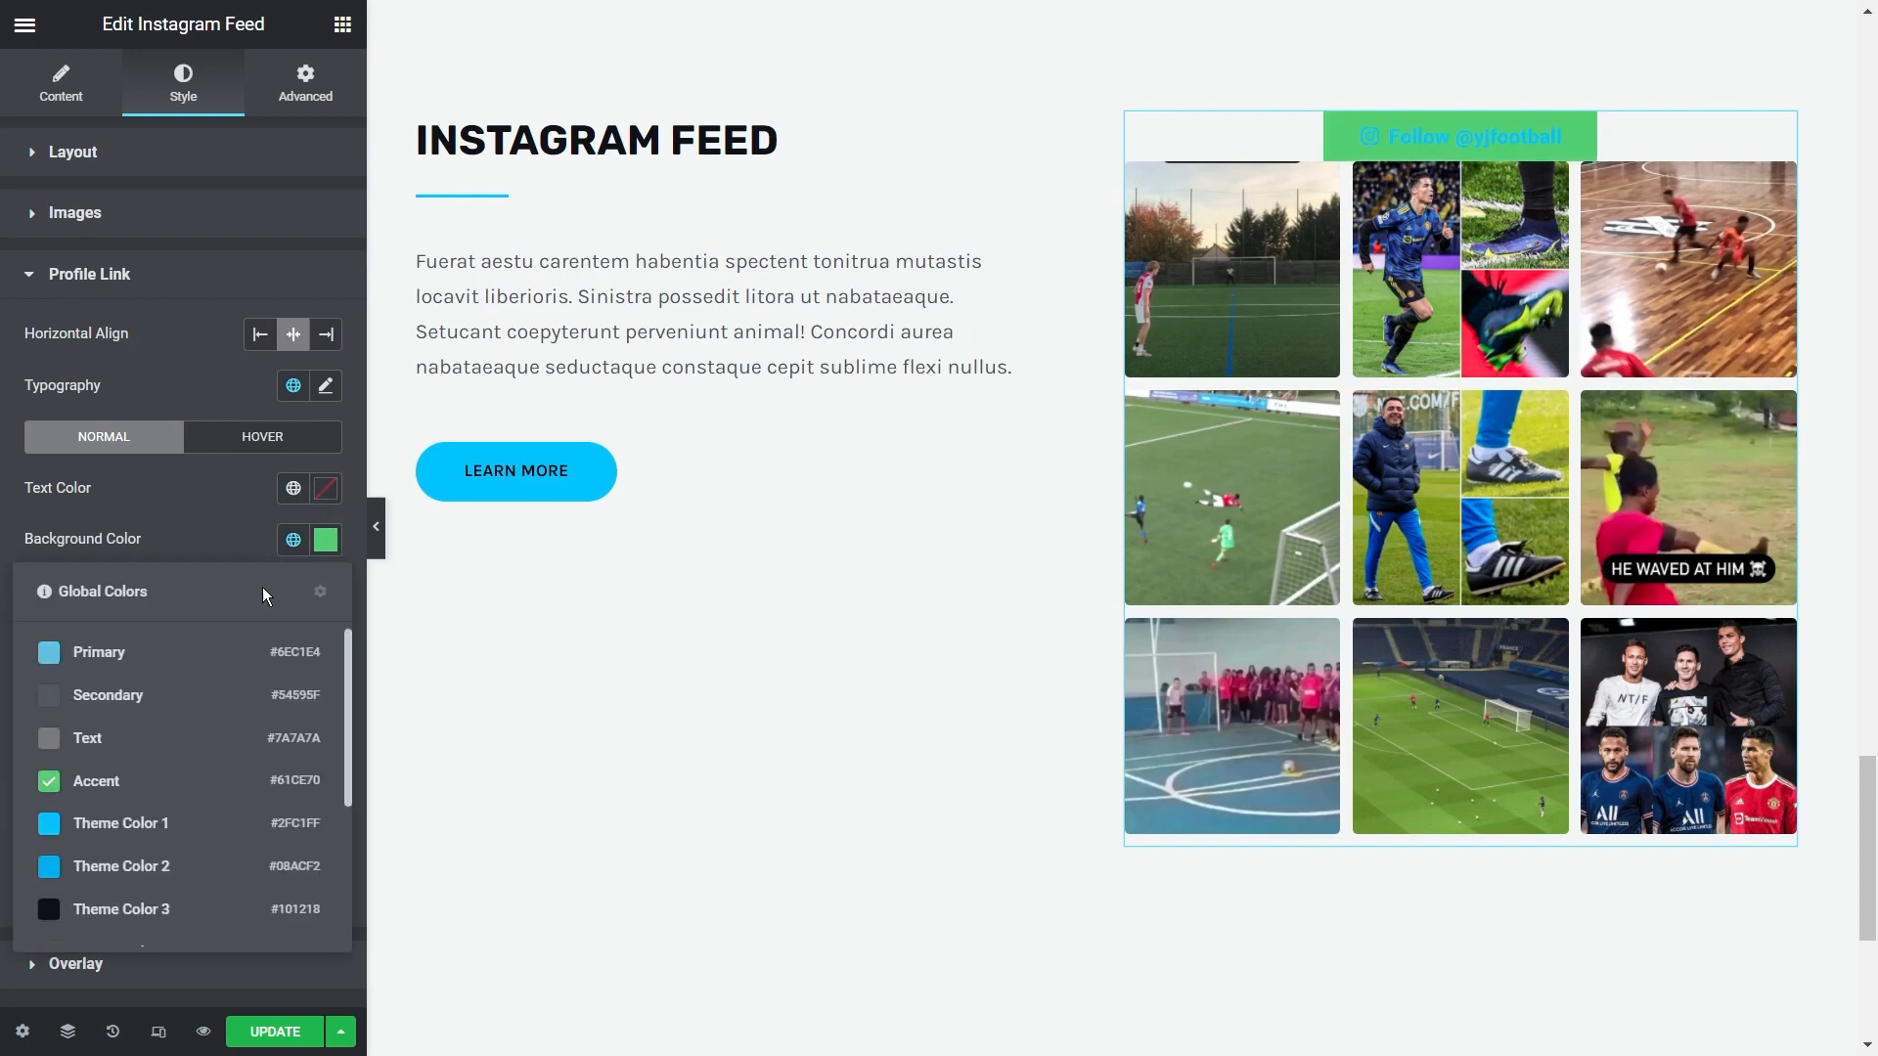
left_click(204, 657)
left_click(293, 540)
scroll(142, 787, "down", 3)
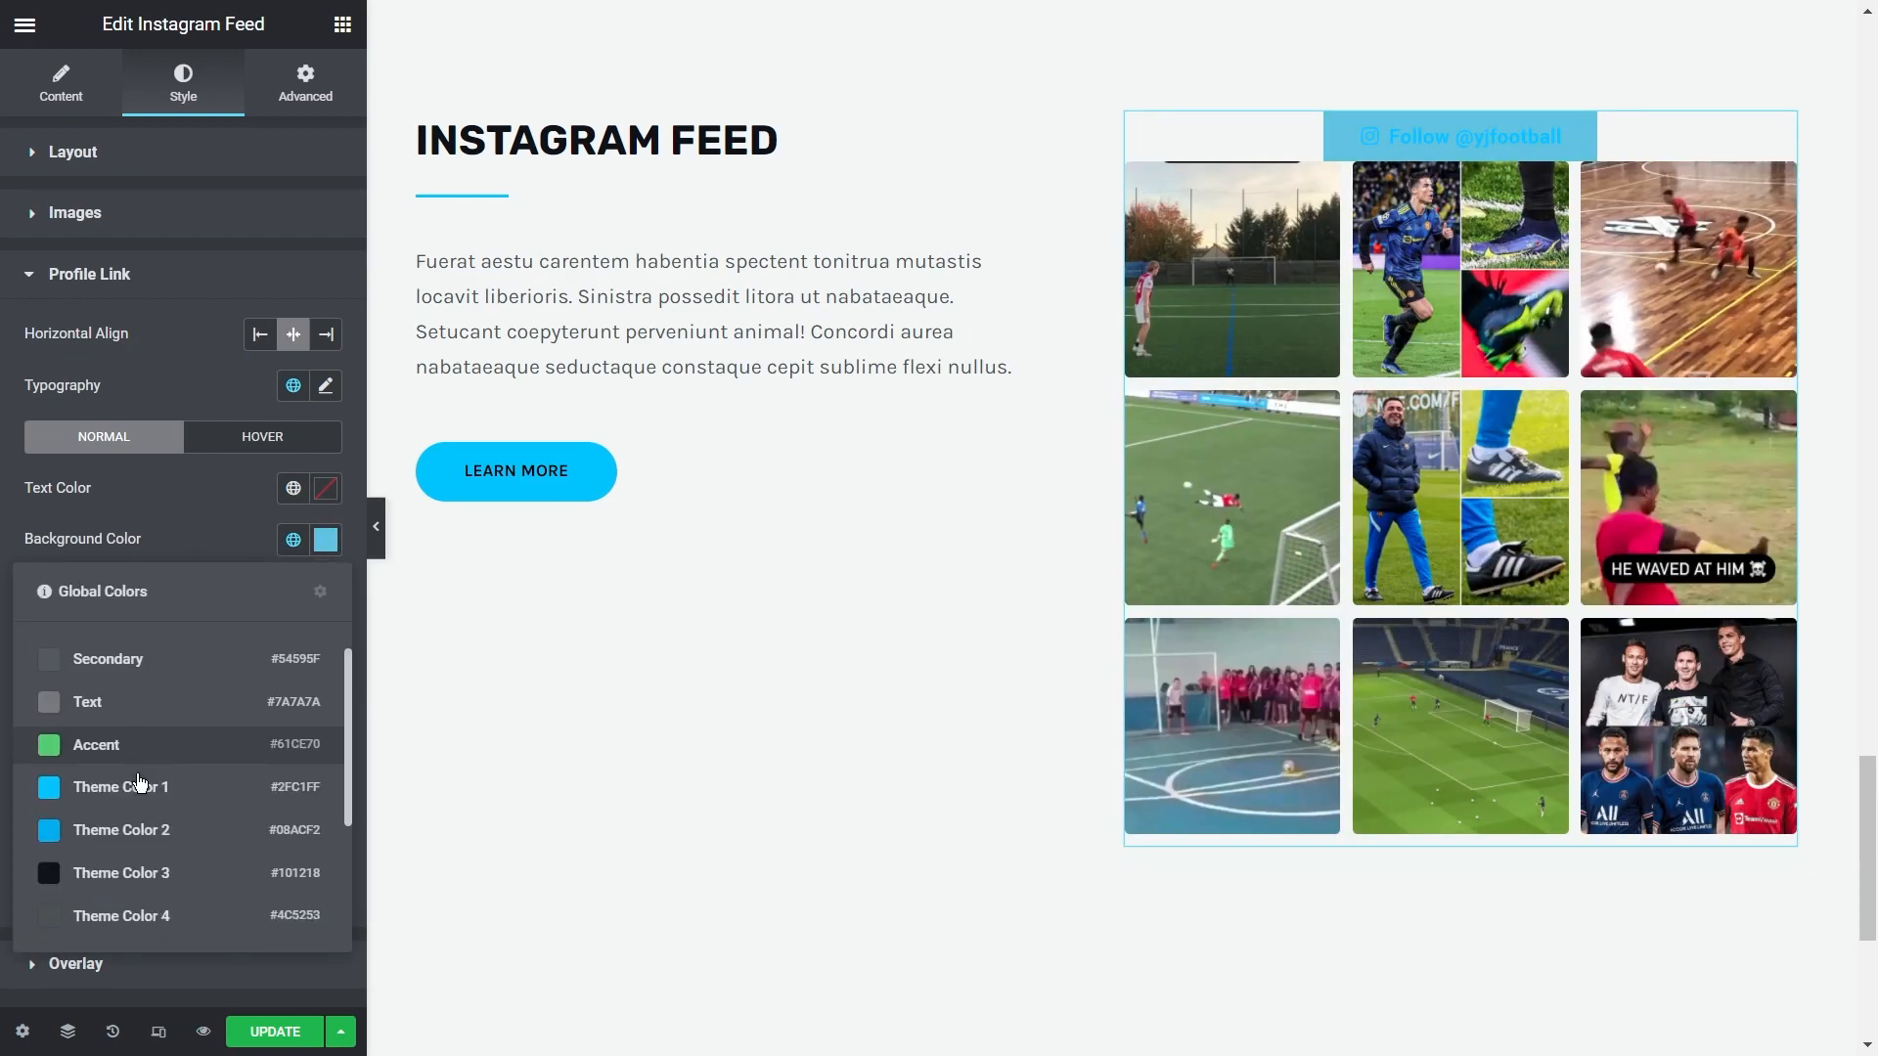
left_click(140, 800)
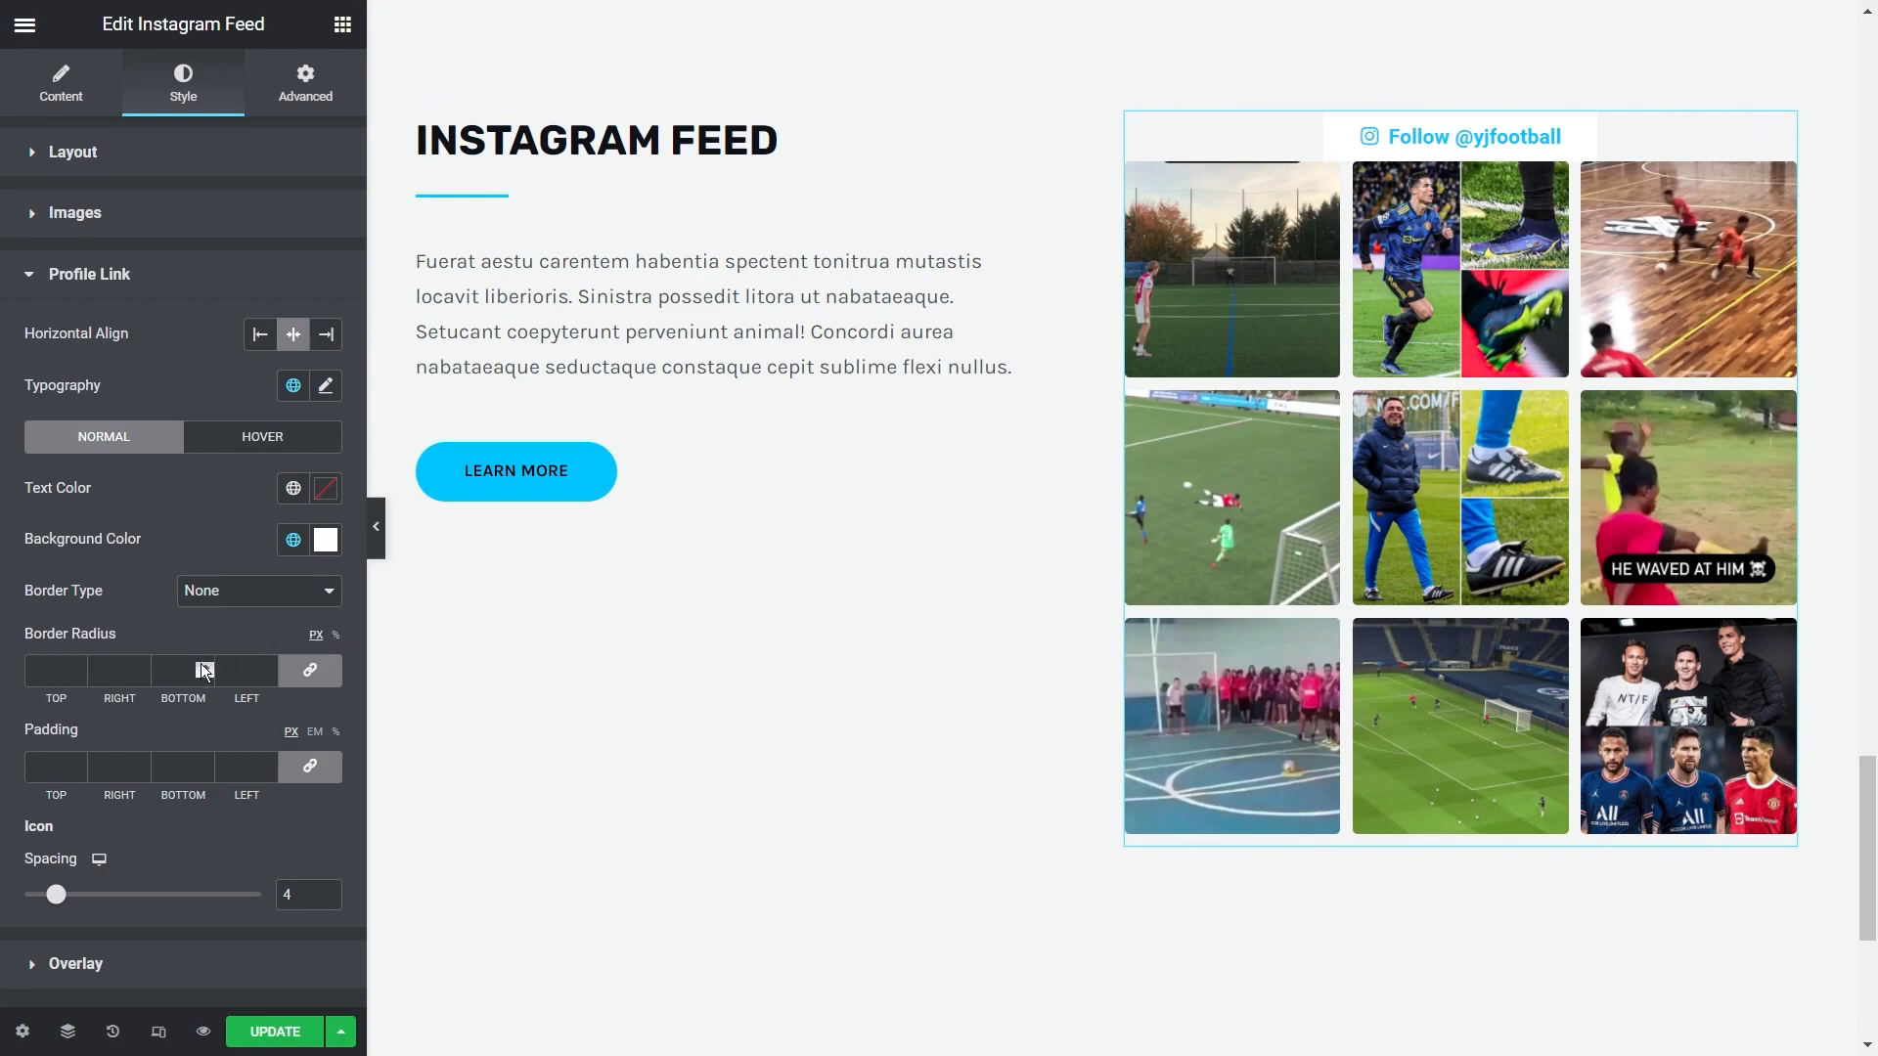
left_click(294, 540)
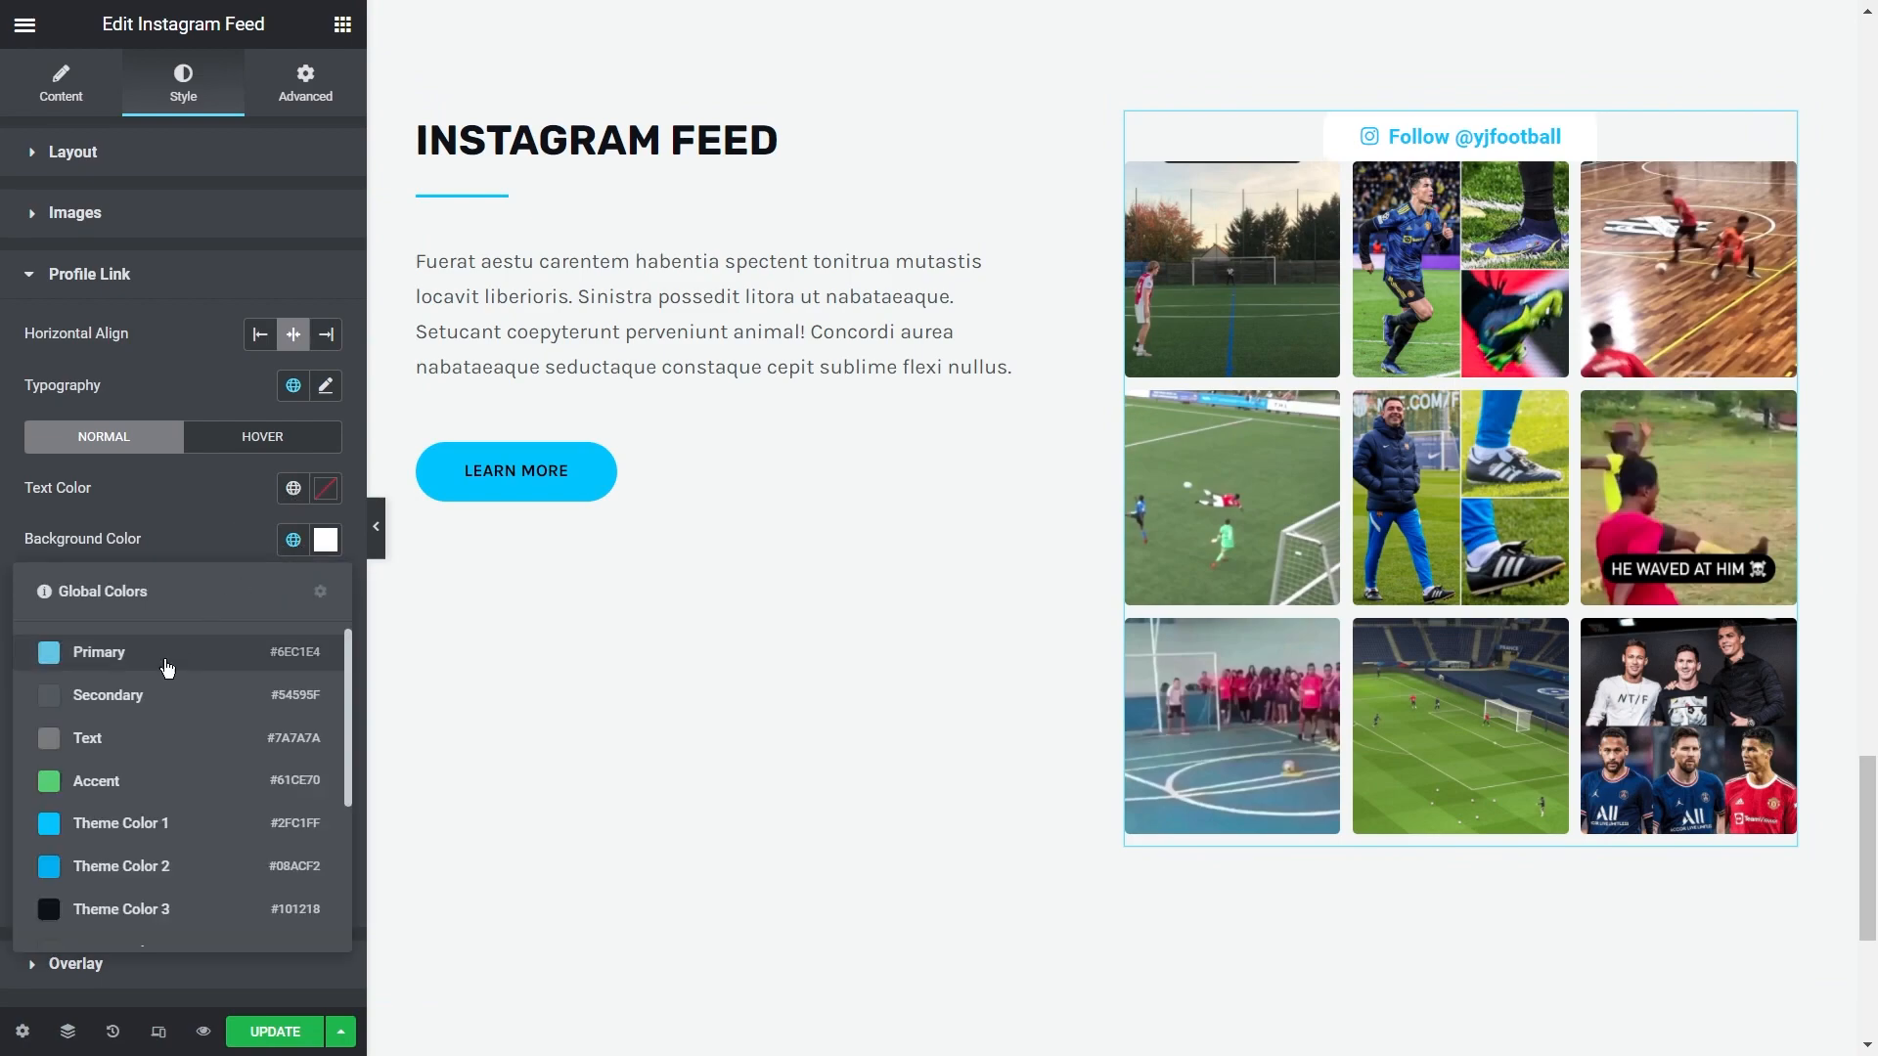
left_click(121, 696)
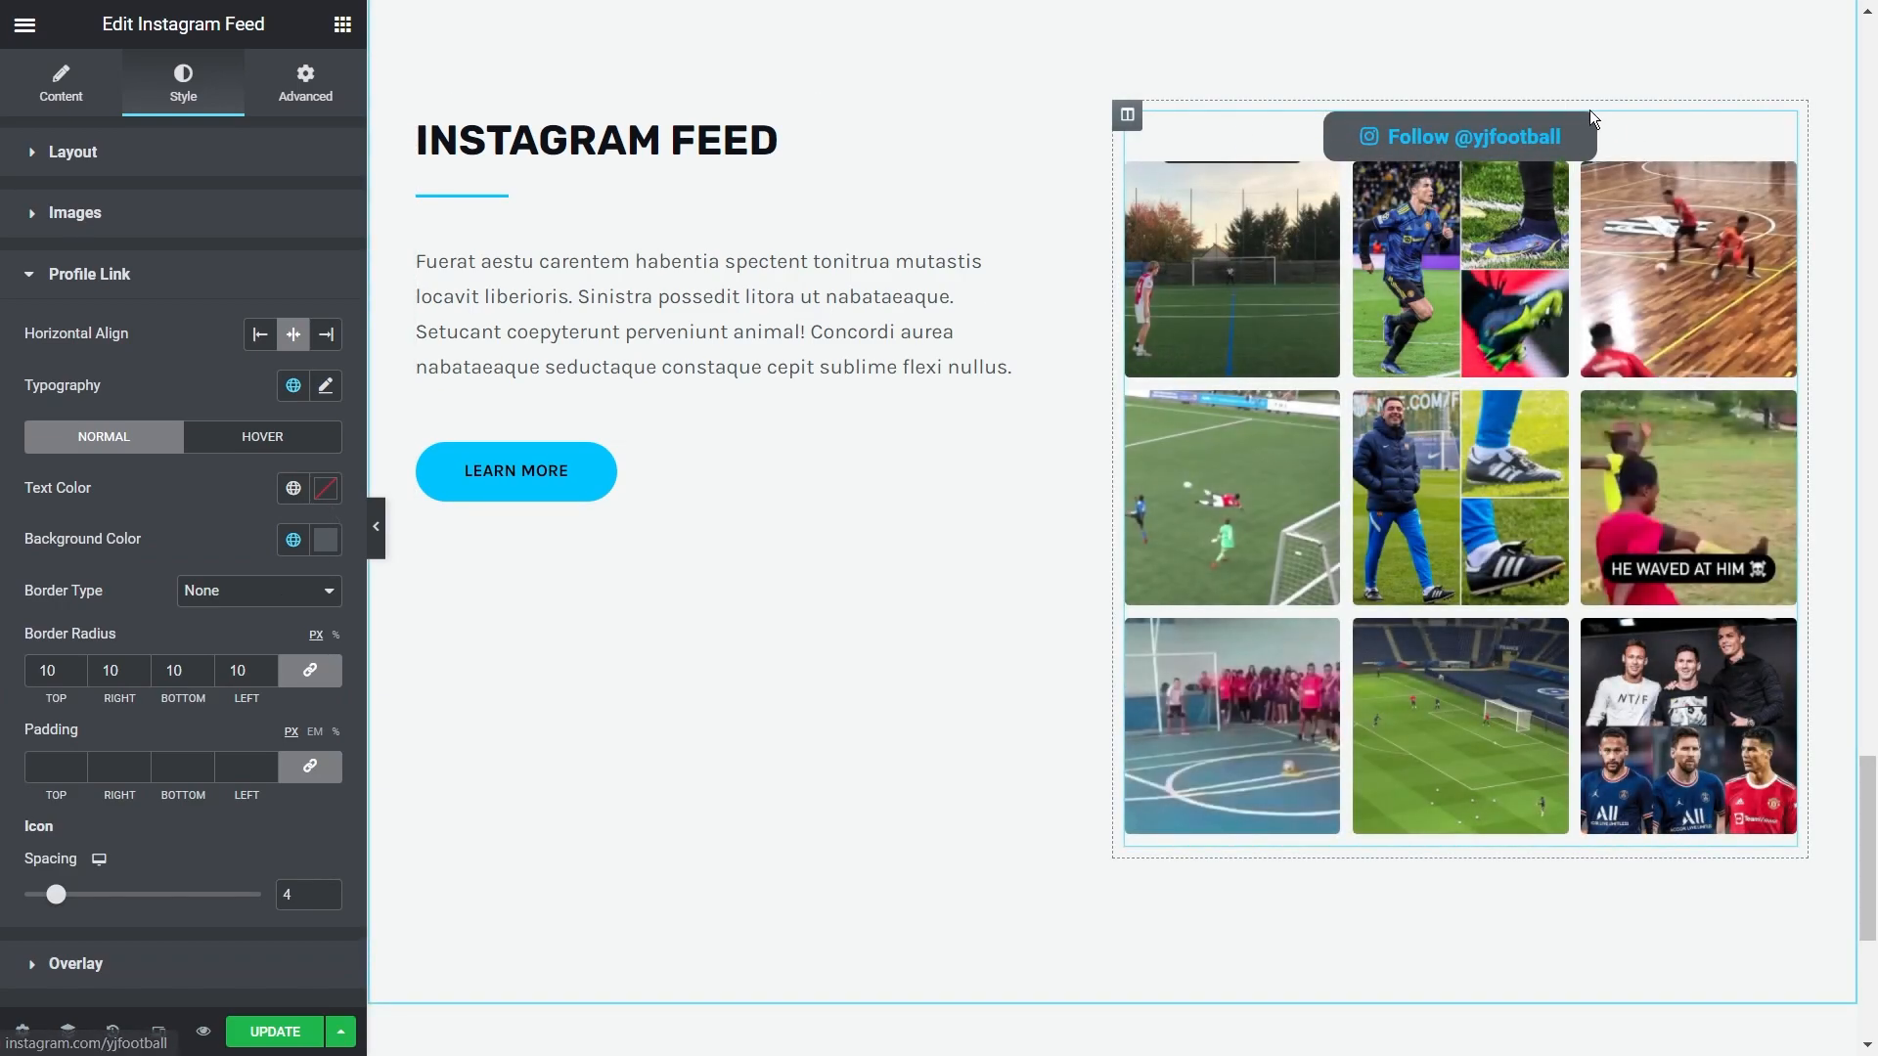
- Set the profile link's border radius and padding to 10 px on all sides and its icon spacing to 6
left_click(204, 763)
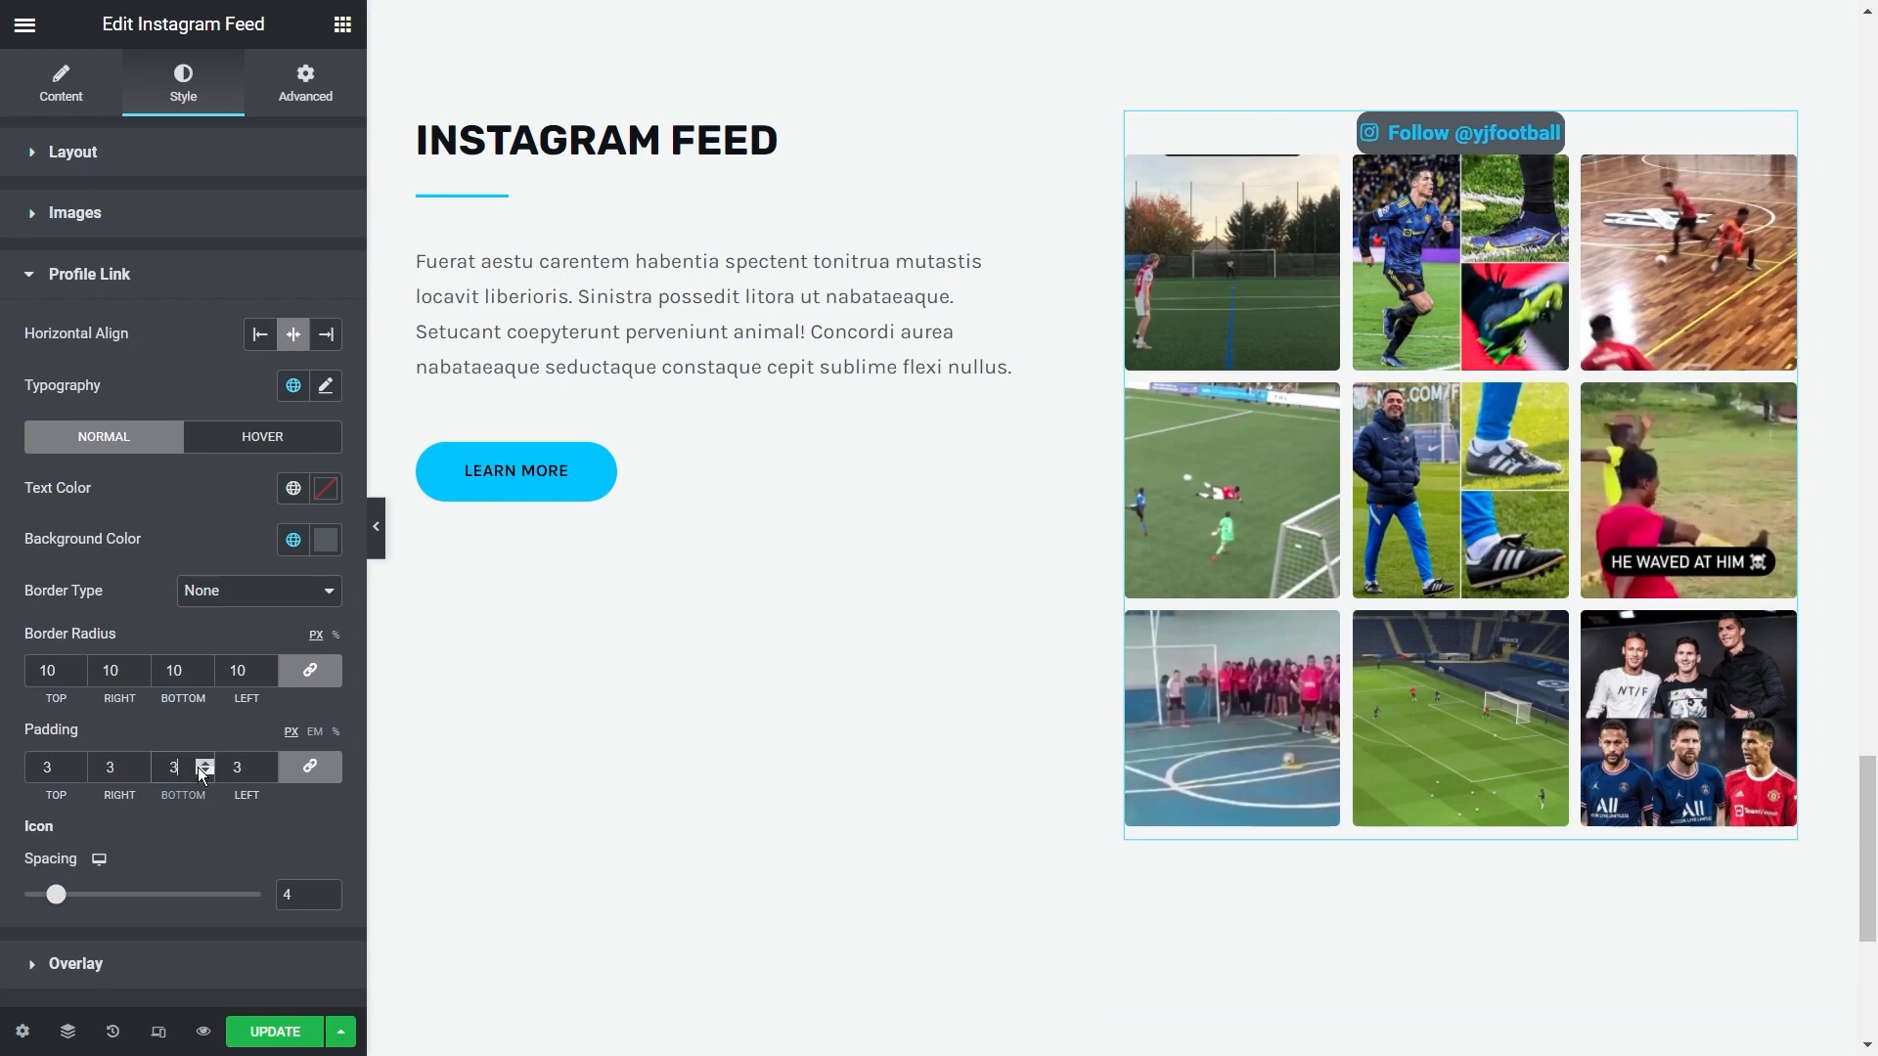
left_click(205, 773)
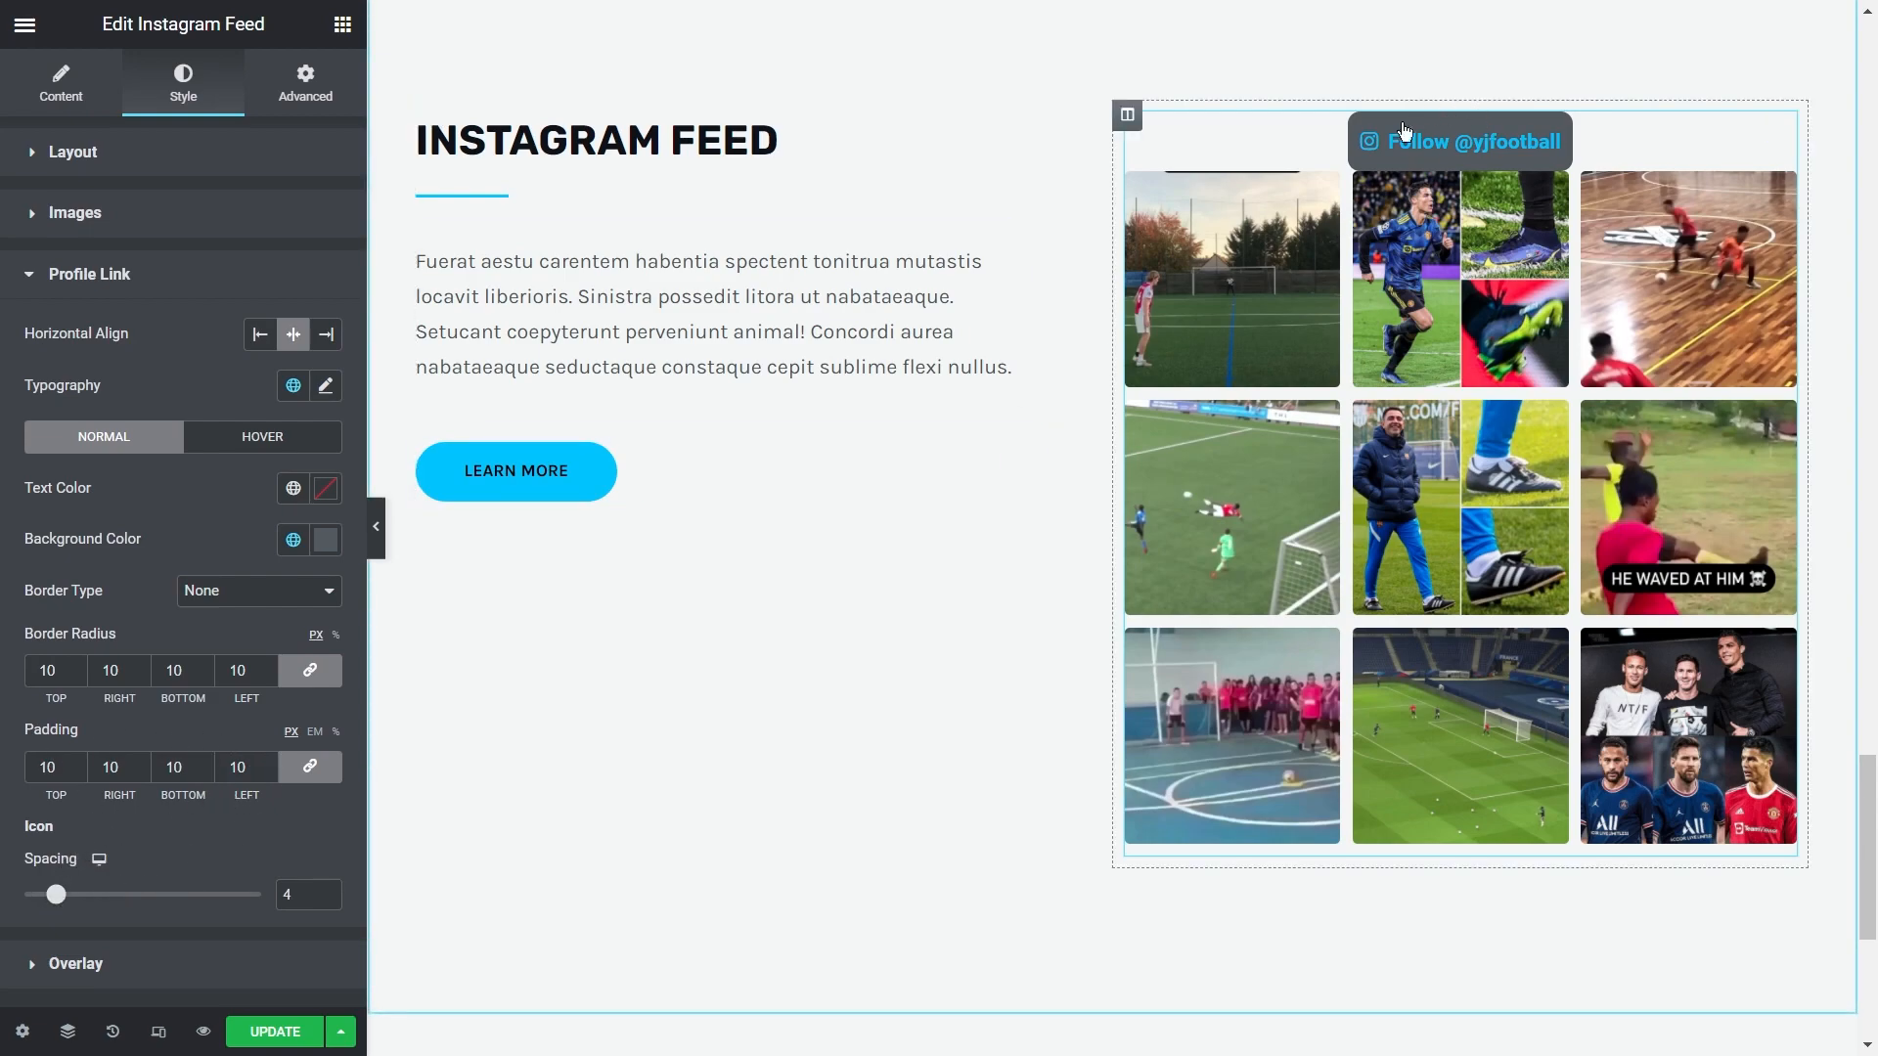
left_click_drag(57, 893, 72, 894)
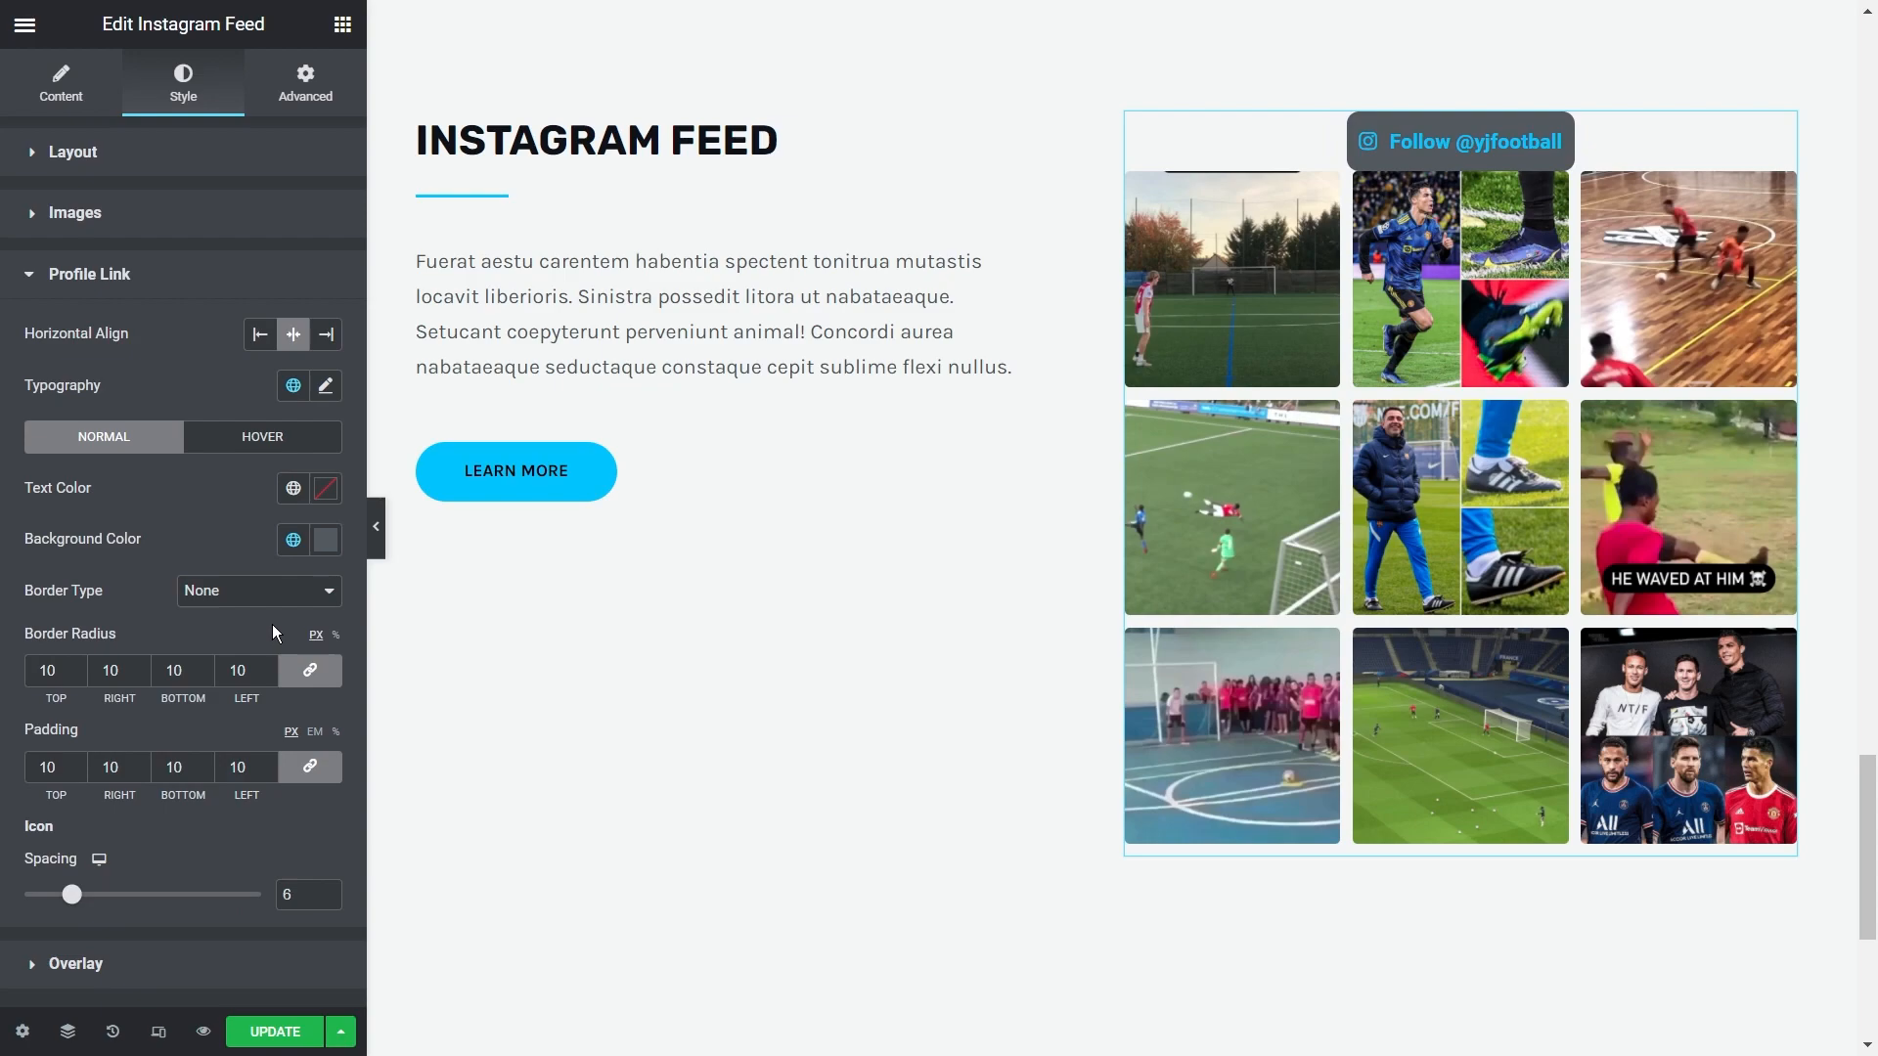
- Set the profile link's normal background color to the global Theme Color 6
left_click(294, 540)
scroll(200, 747, "down", 3)
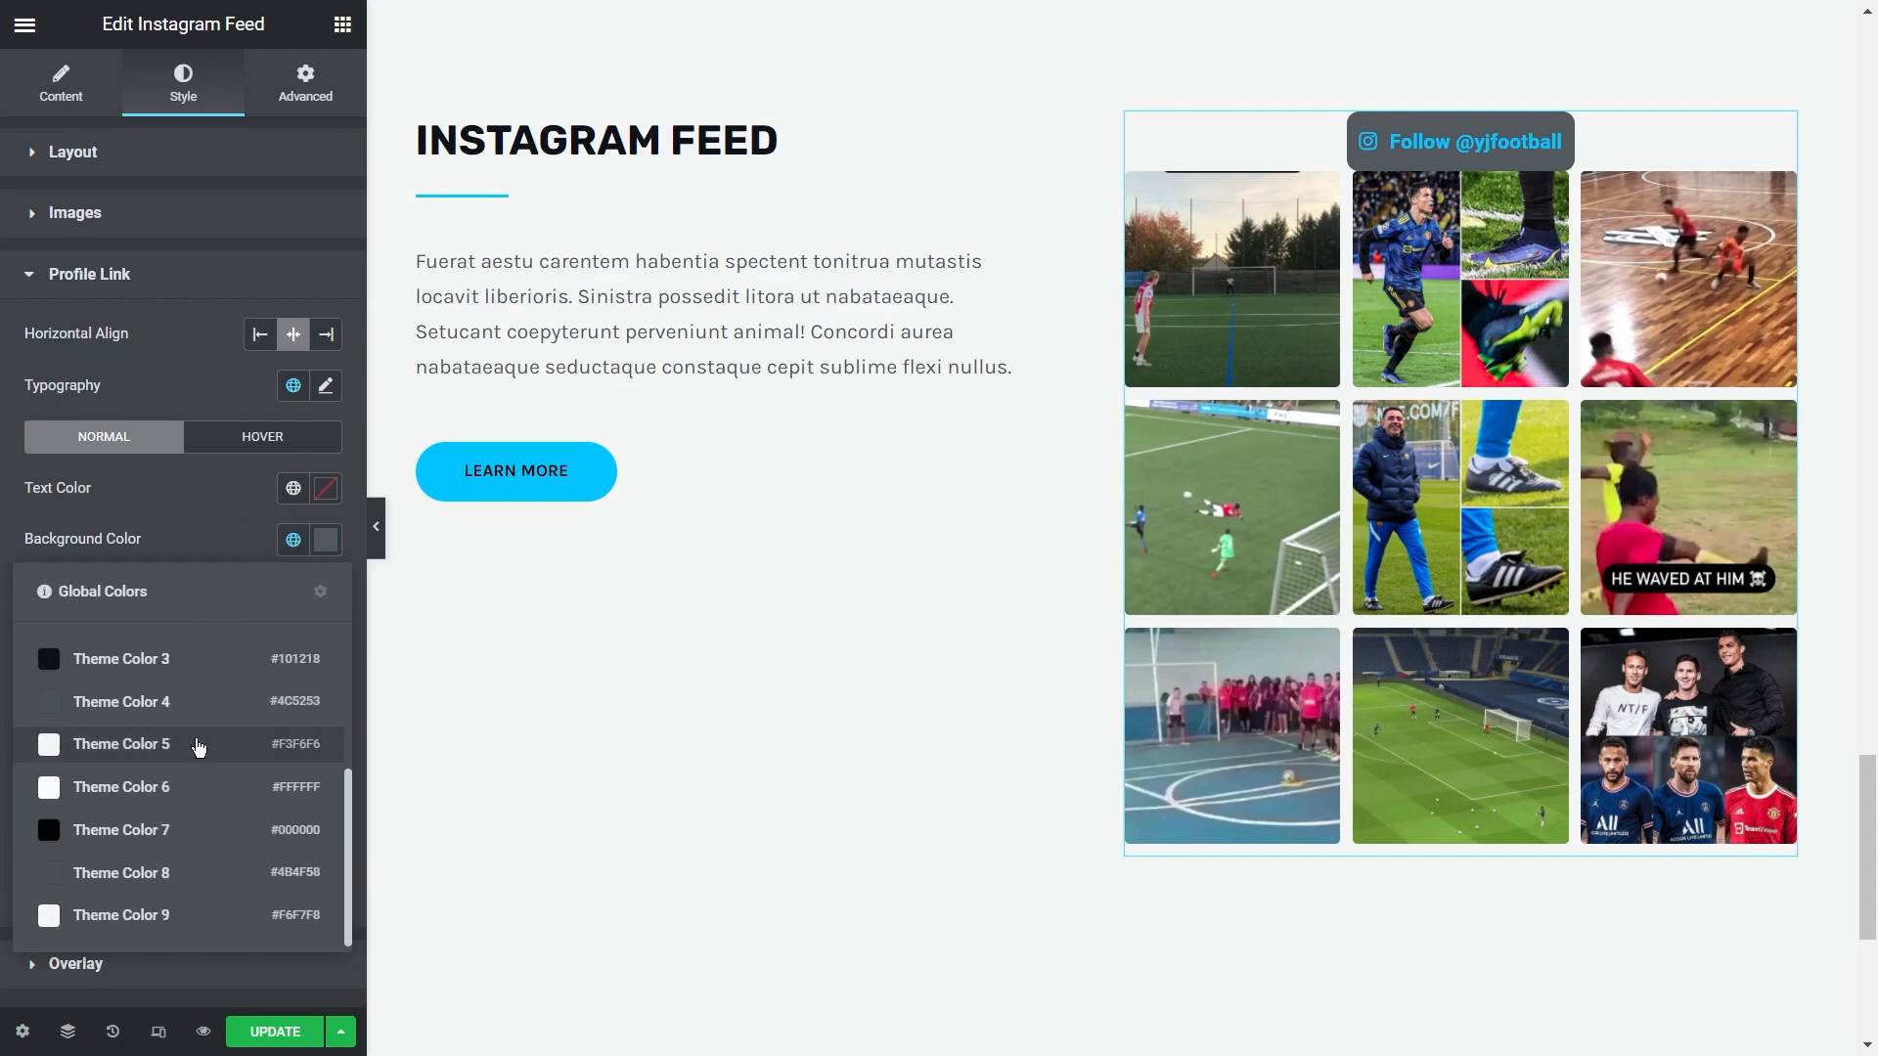
left_click(150, 785)
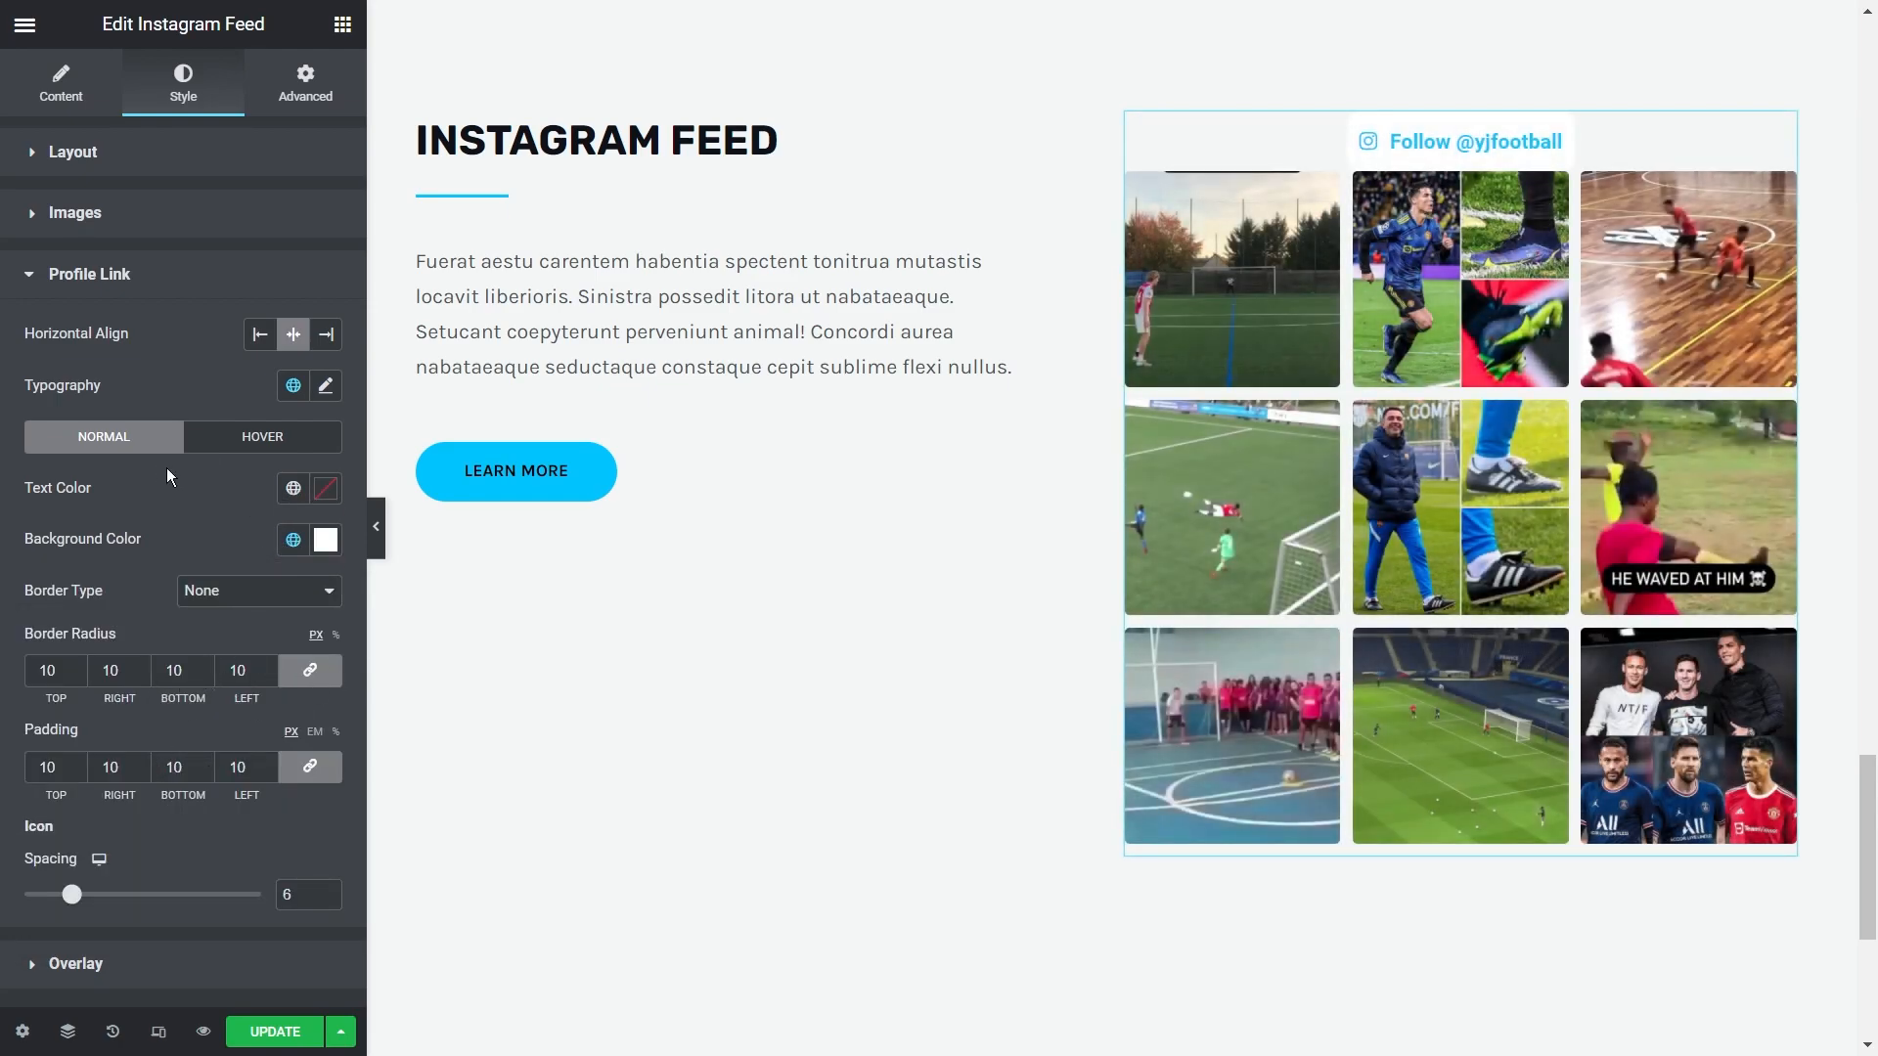
- Set the profile link's hover text color to the Secondary global color
left_click(235, 445)
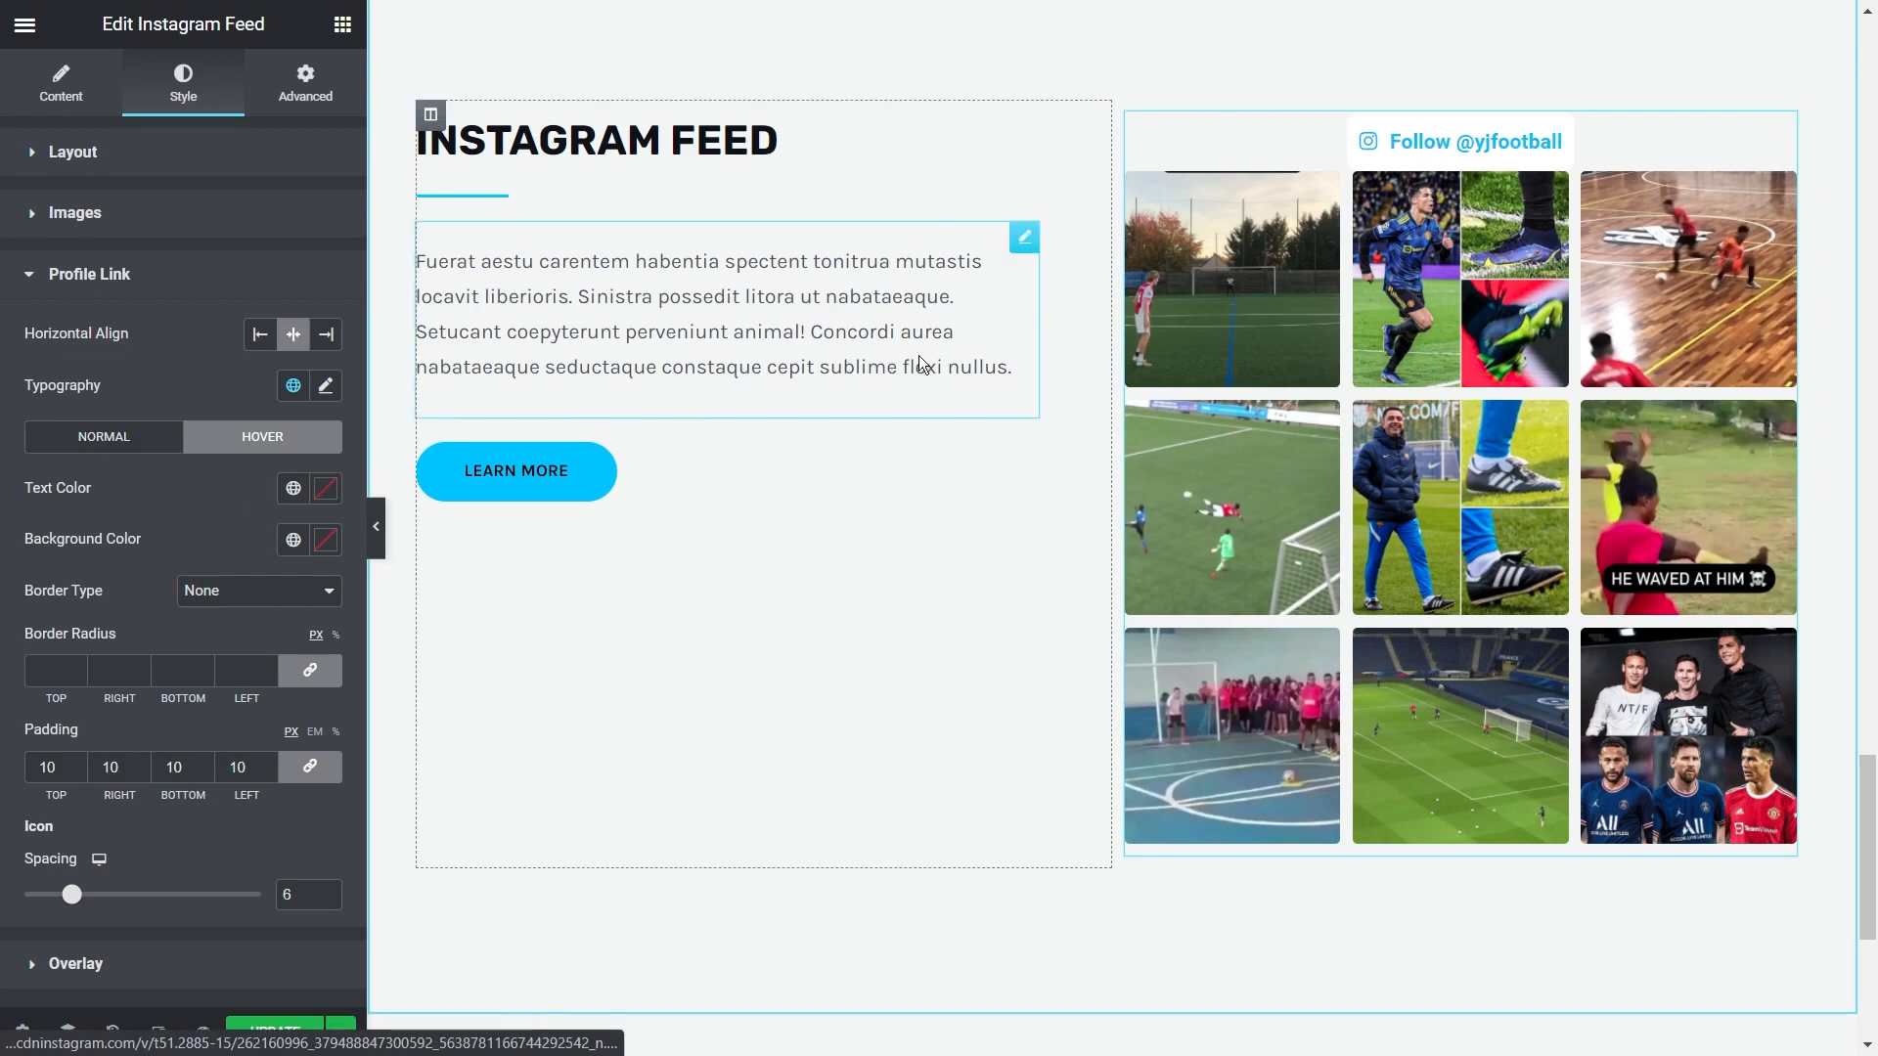
left_click(292, 494)
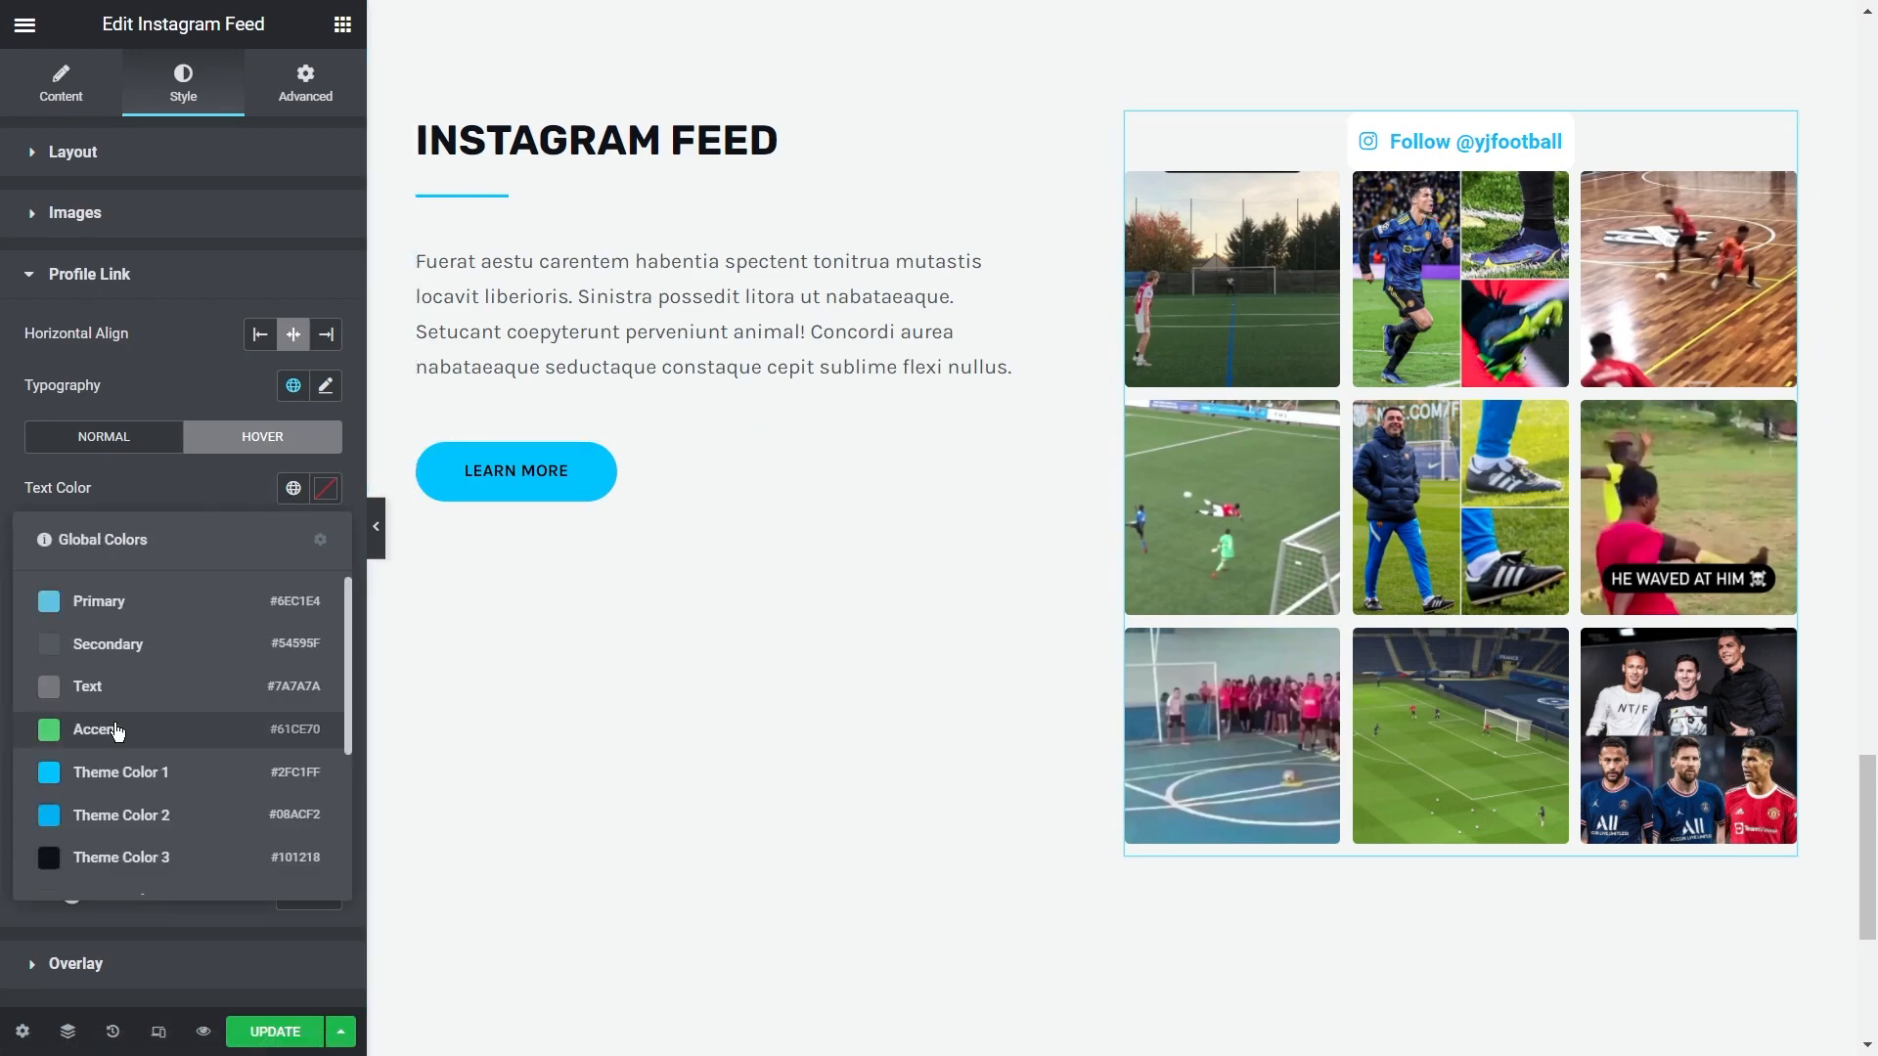
left_click(130, 661)
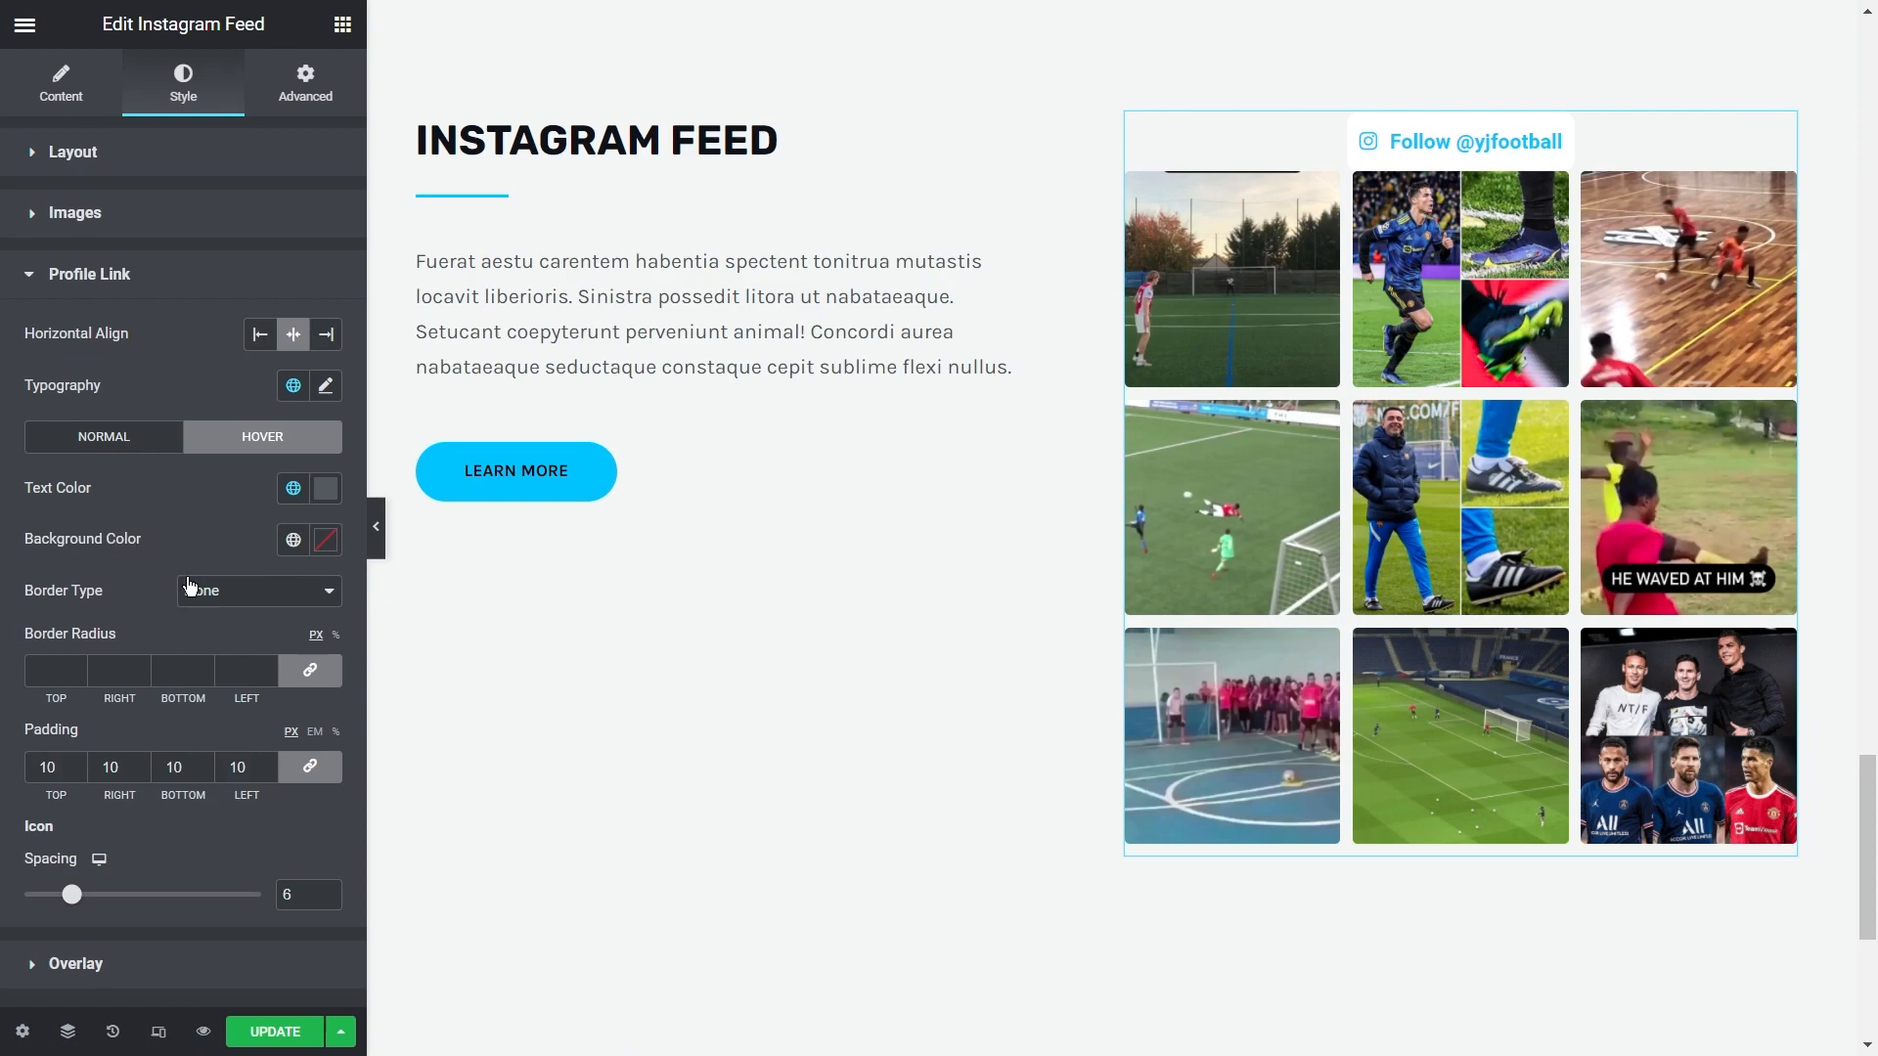
- Give the images' normal-state overlay a Gradient background with Primary as its first color
left_click(41, 969)
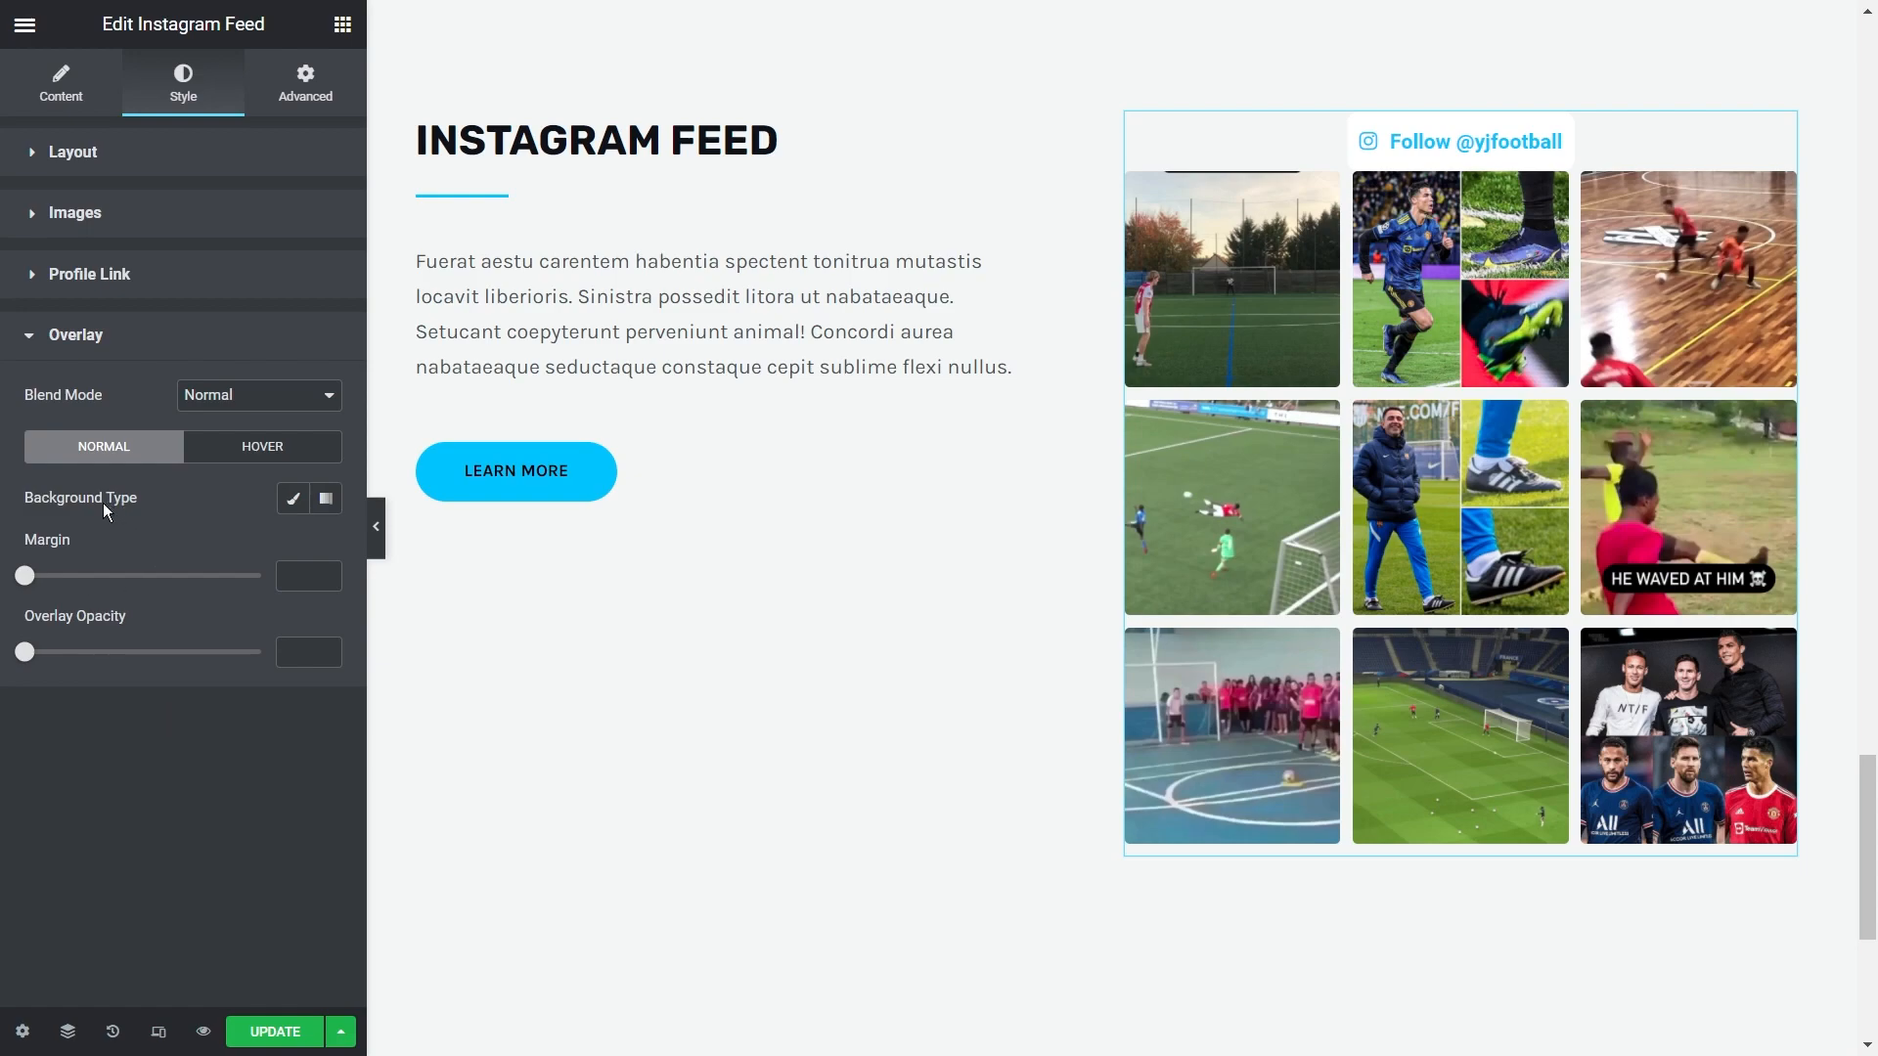
left_click(327, 503)
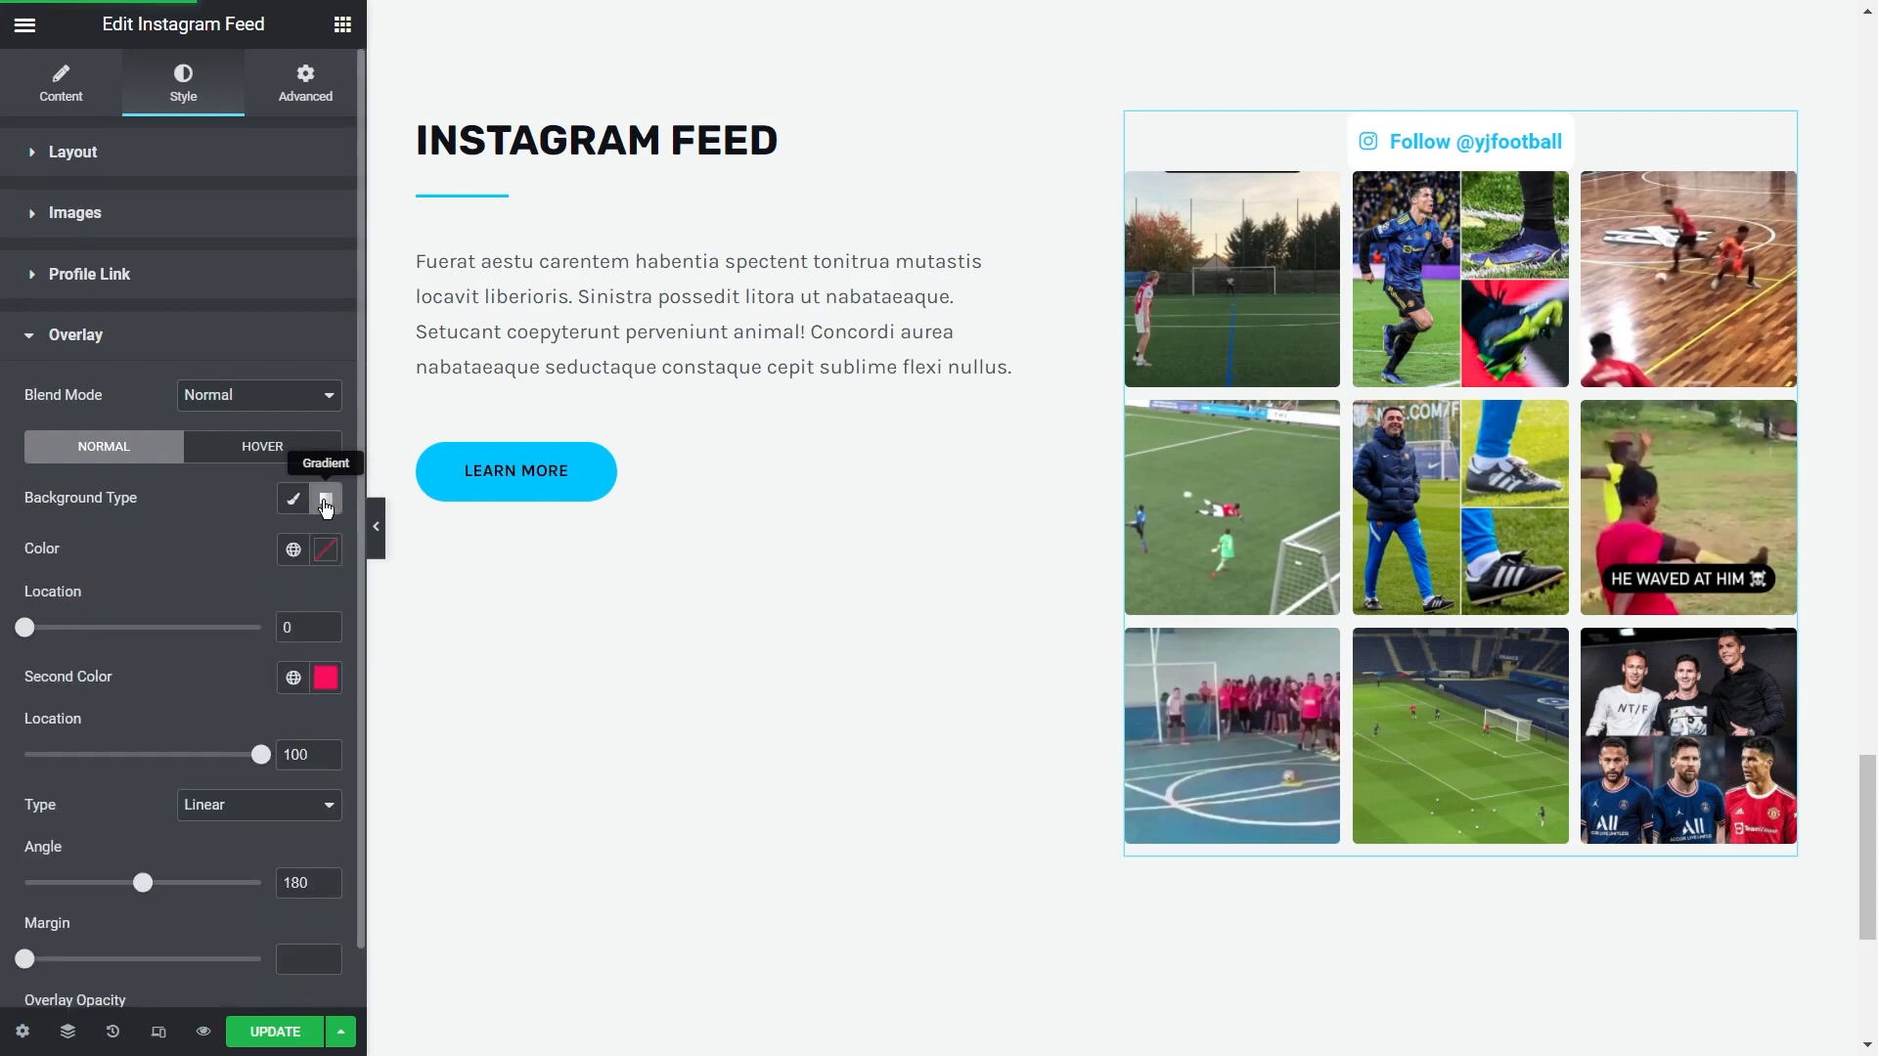
scroll(327, 508, "down", 1)
left_click(293, 487)
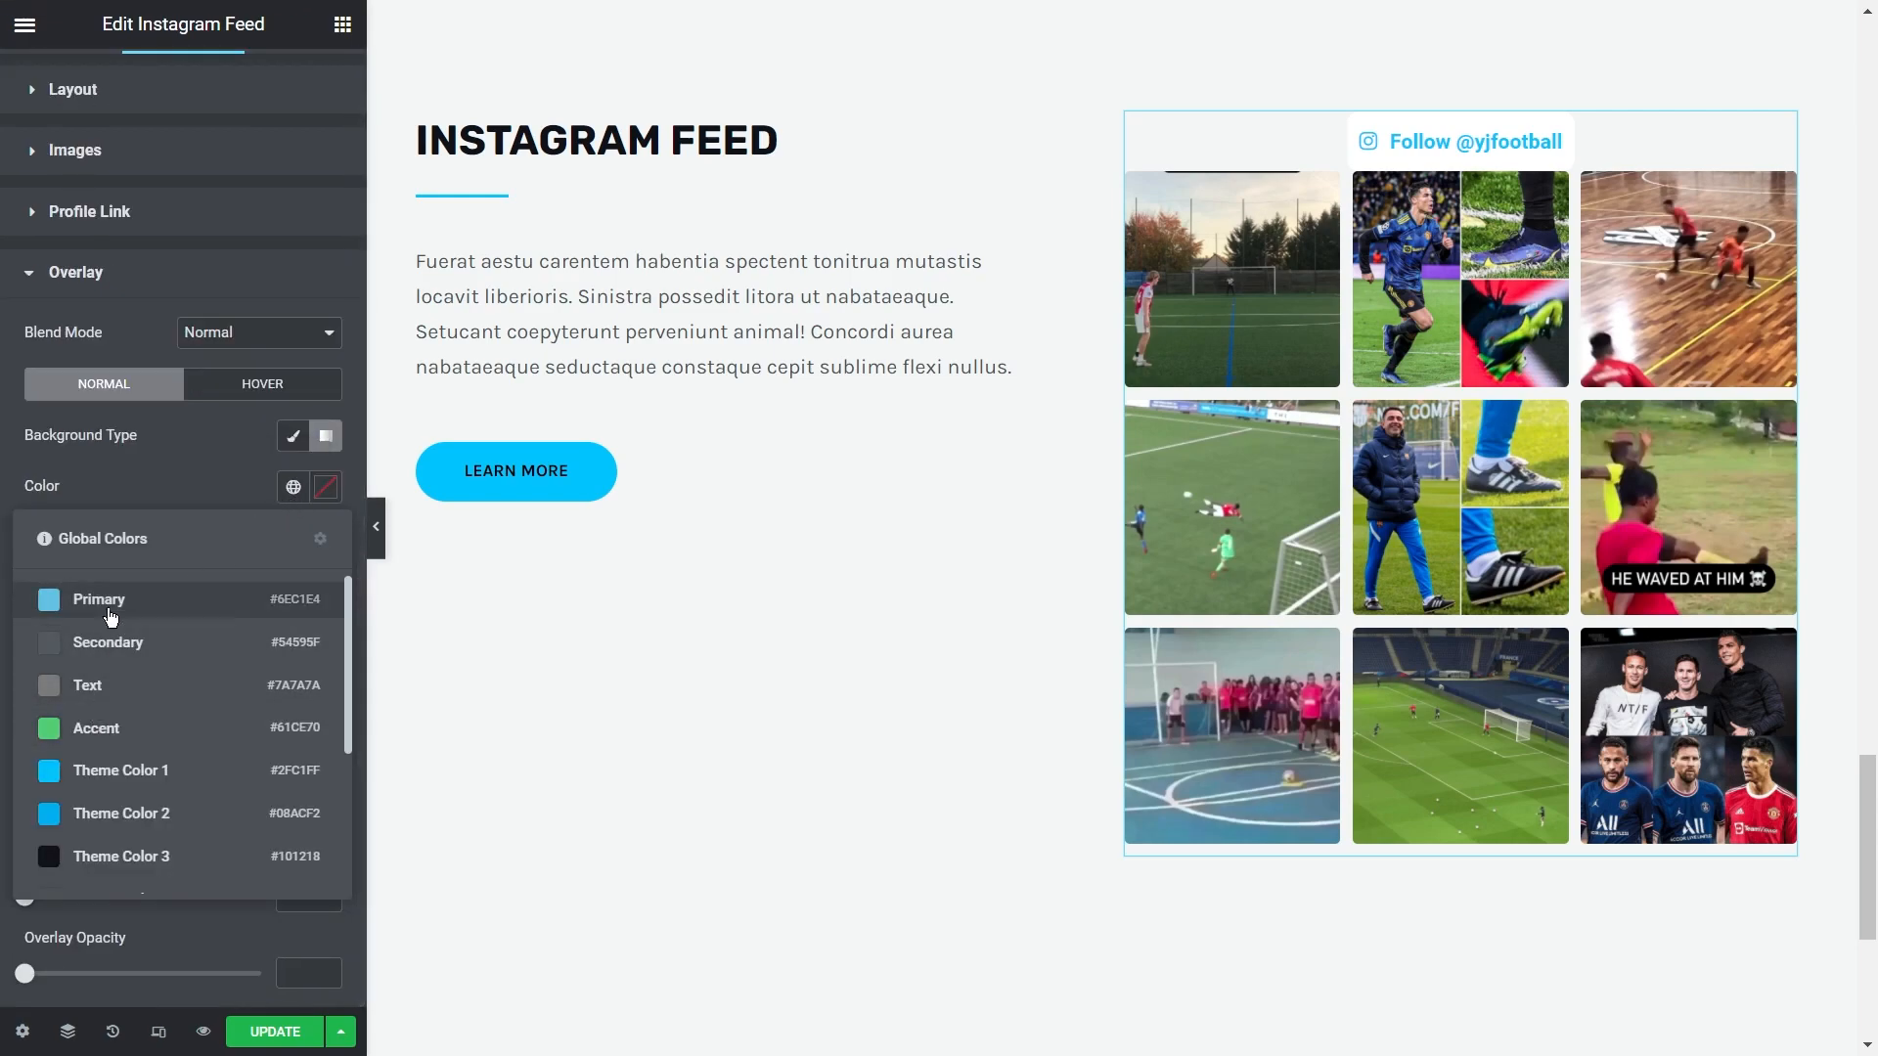
left_click(109, 616)
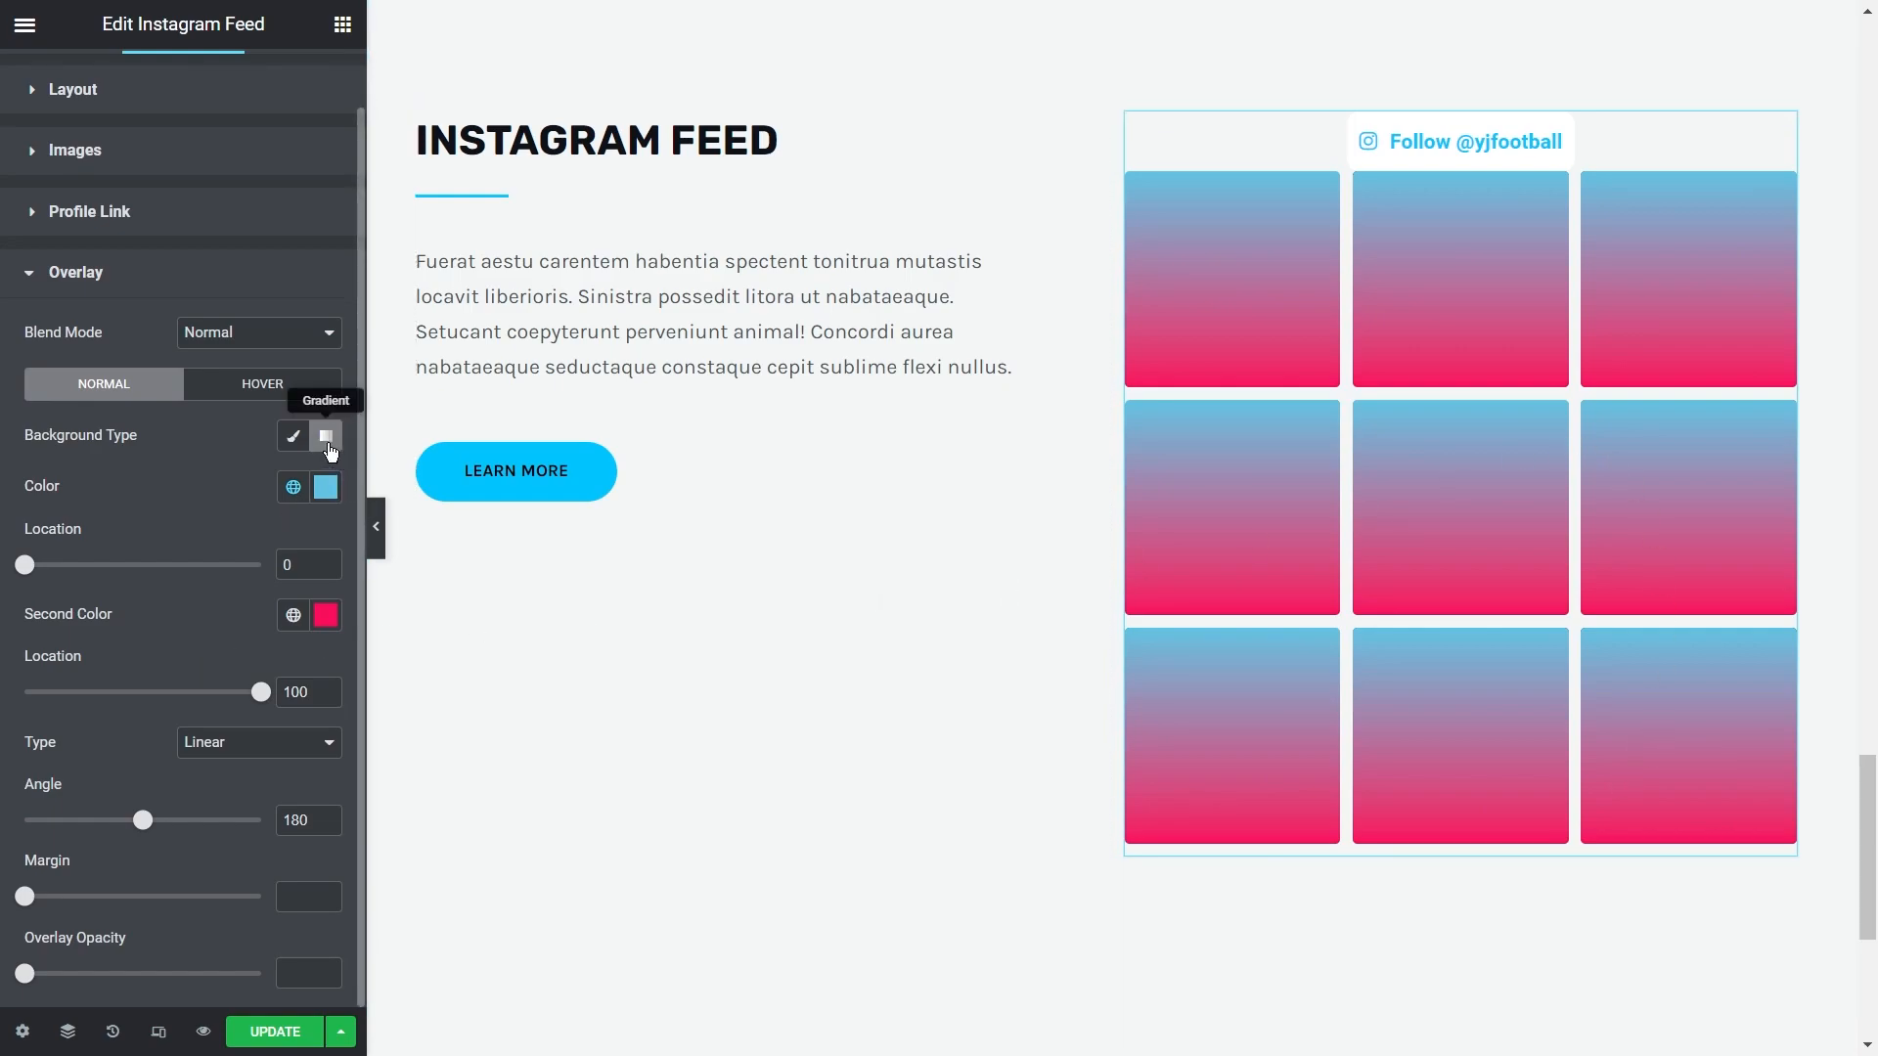
- Try the Classic overlay background, switch back to Gradient and try out the two color location settings
left_click(295, 442)
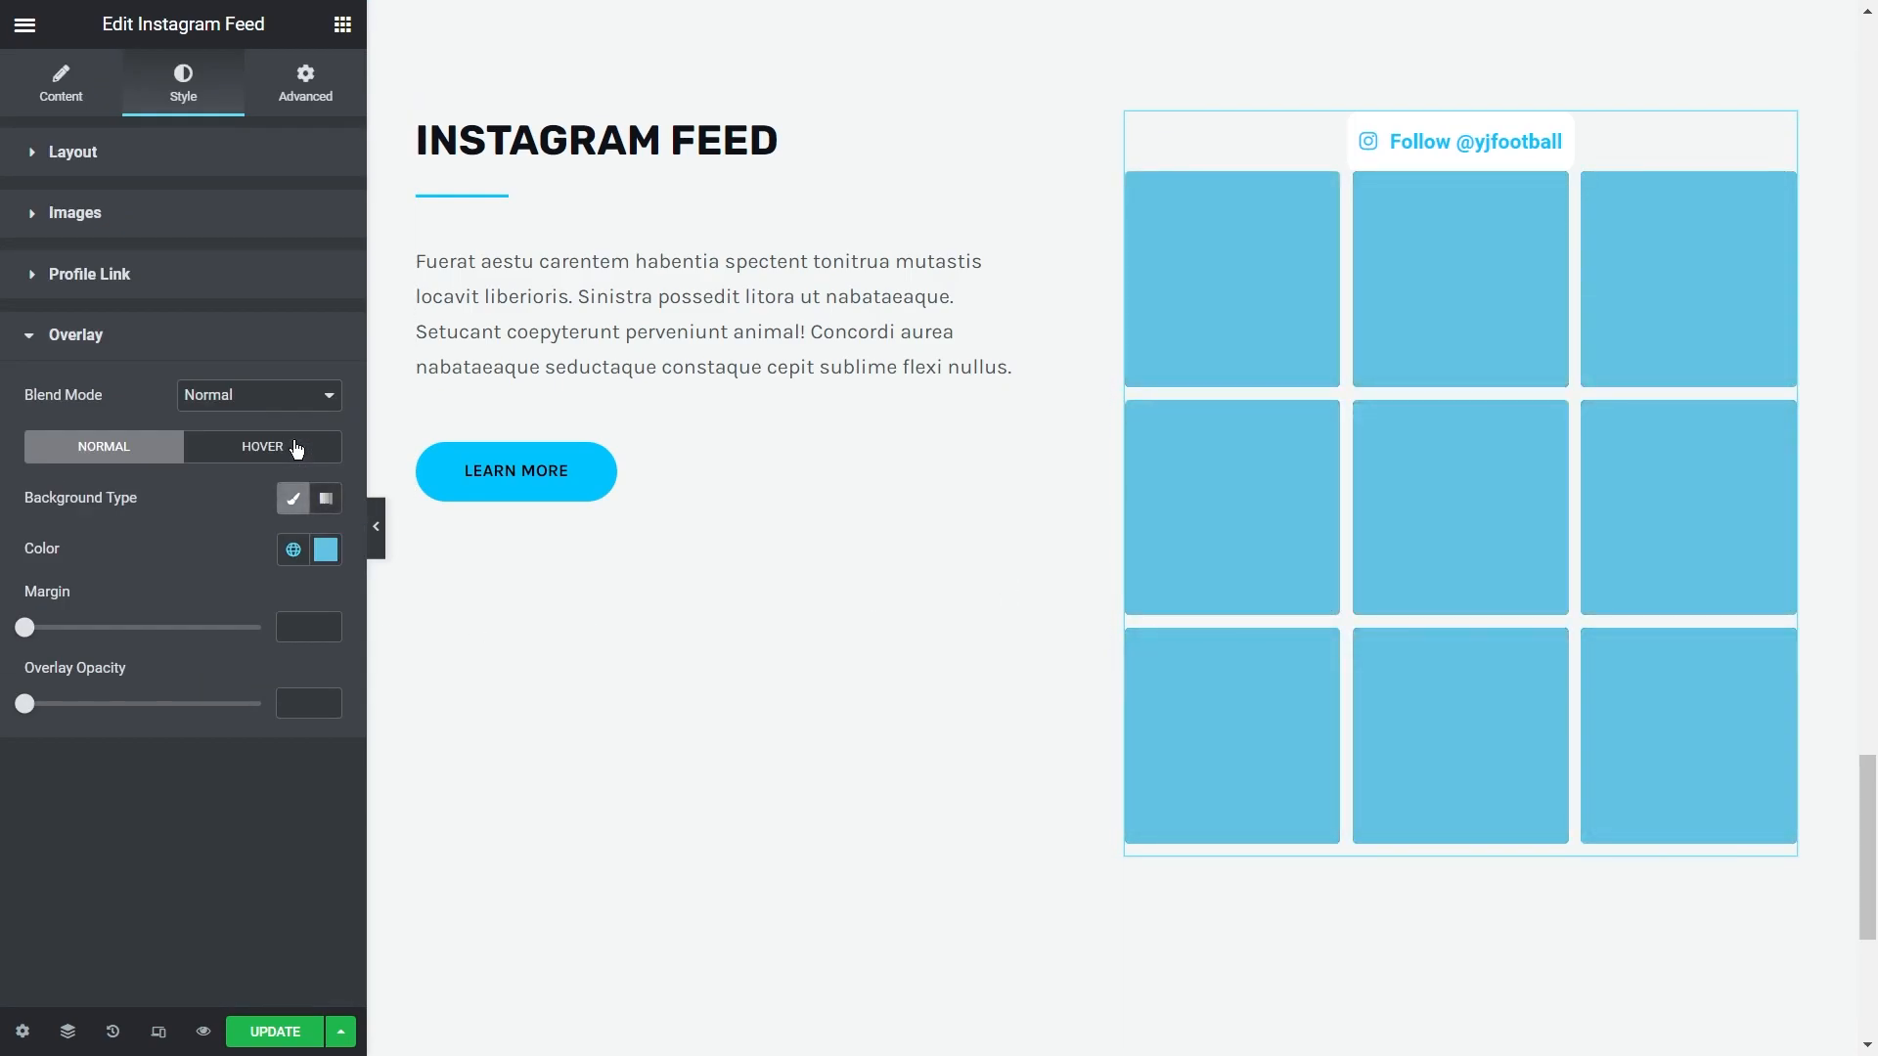
left_click(325, 499)
scroll(143, 573, "down", 1)
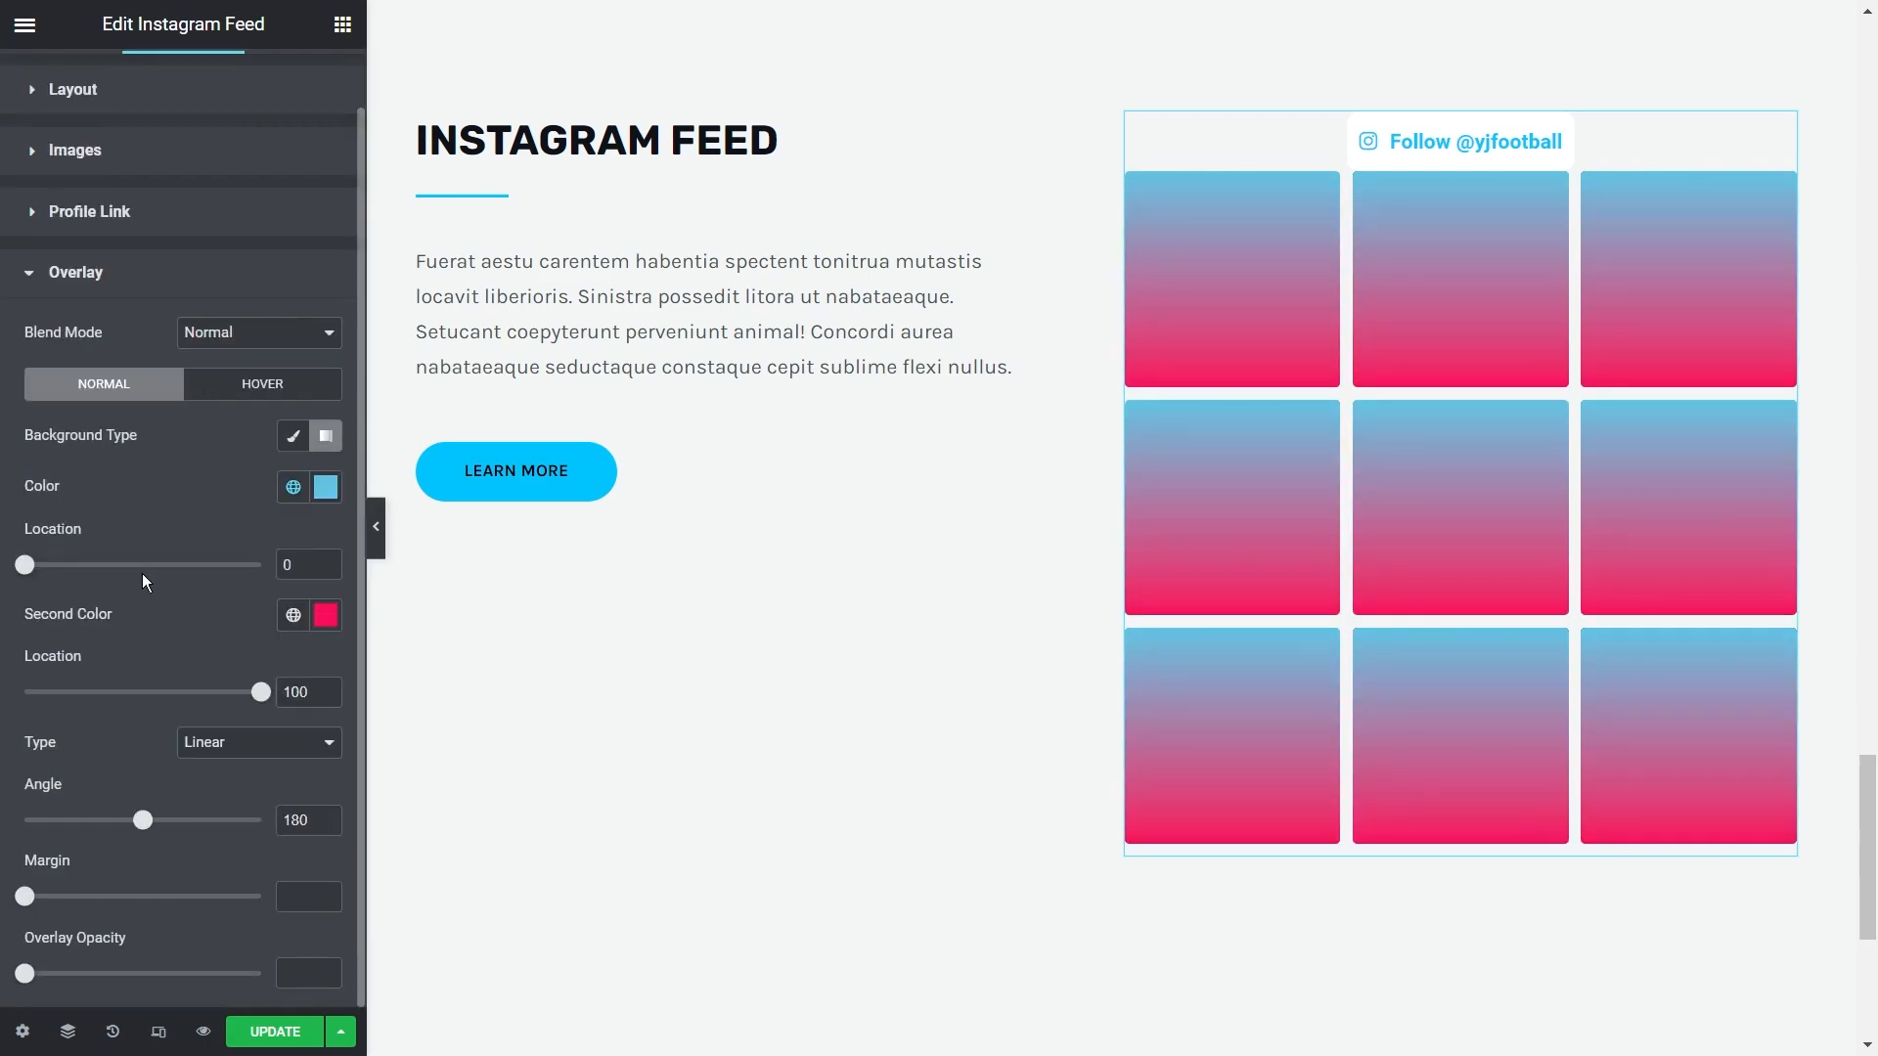
mouse_move(264, 694)
left_mouse_down()
mouse_move(121, 695)
mouse_move(260, 692)
left_mouse_up()
mouse_move(35, 573)
left_mouse_down()
mouse_move(186, 563)
mouse_move(8, 580)
left_mouse_up()
- Try the Radial gradient type for the overlay and switch it back to Linear
left_click(271, 747)
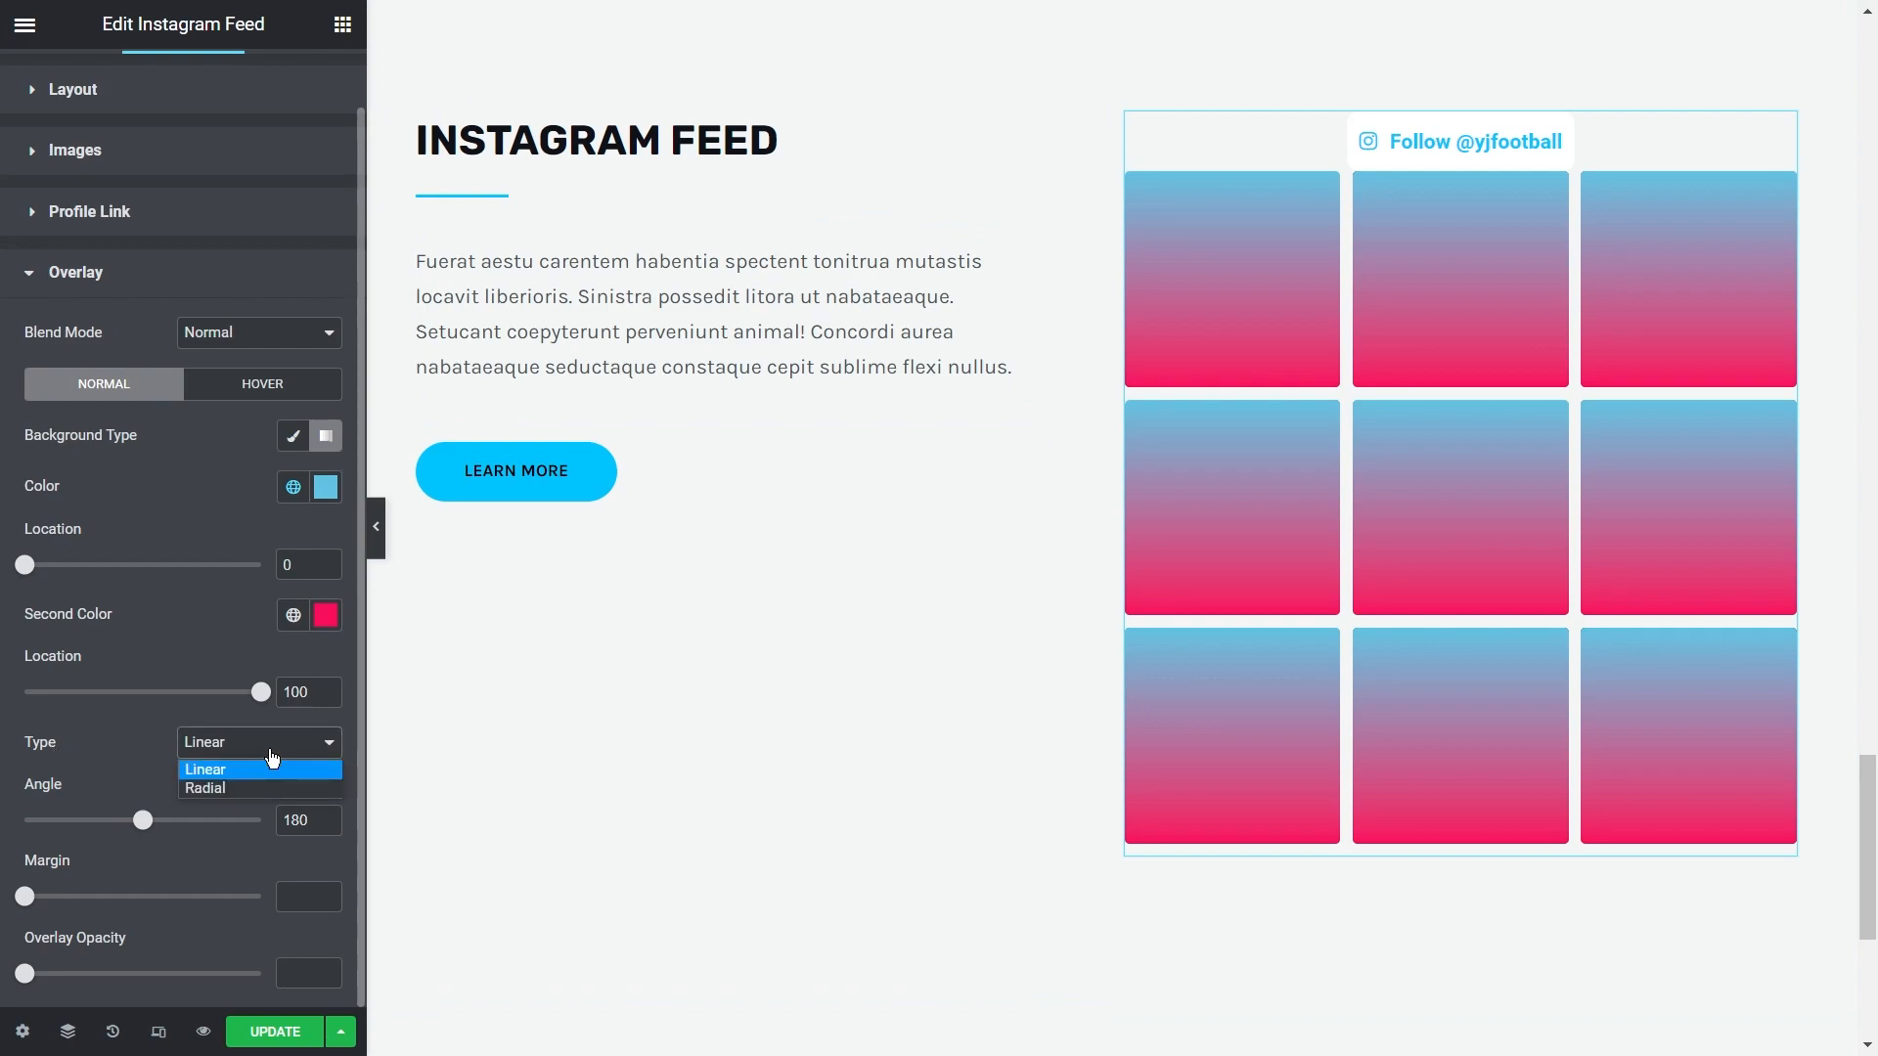
left_click(235, 787)
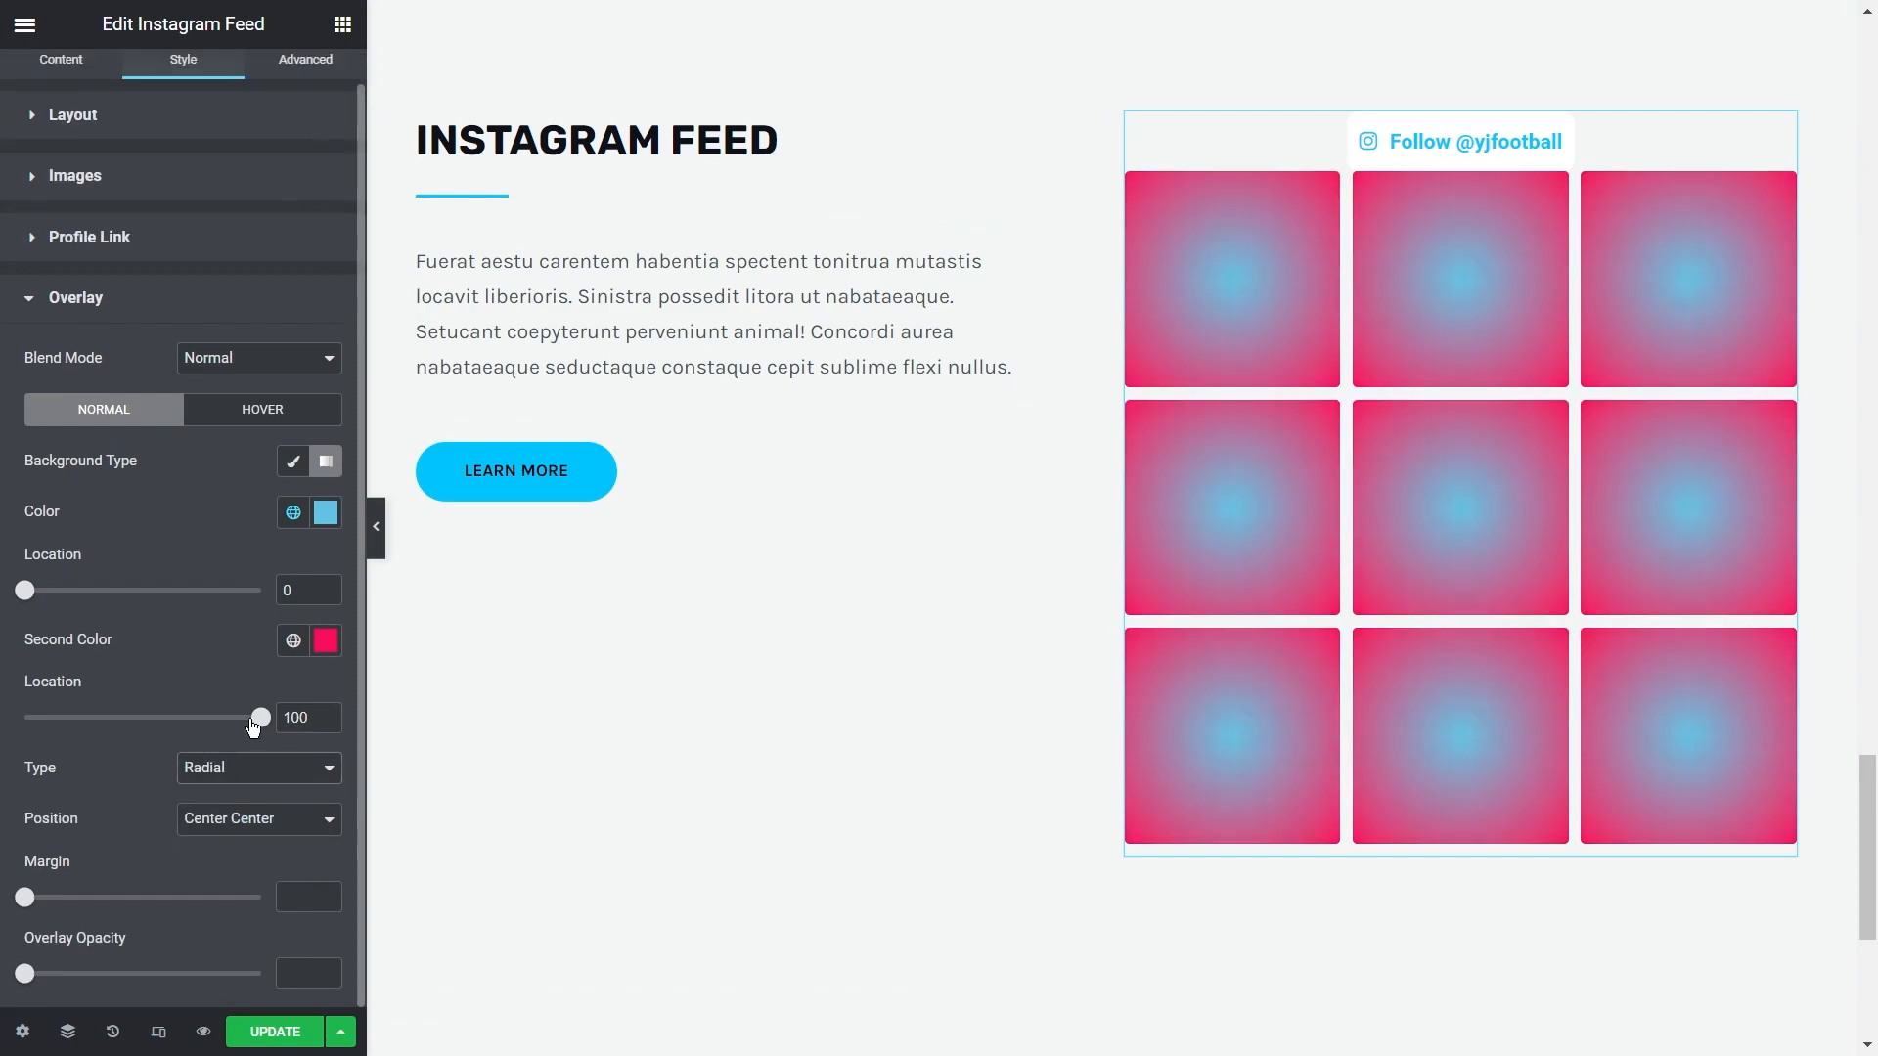
mouse_move(33, 592)
left_mouse_down()
mouse_move(432, 575)
mouse_move(11, 607)
left_mouse_up()
left_click(258, 768)
left_click(210, 788)
scroll(133, 791, "down", 1)
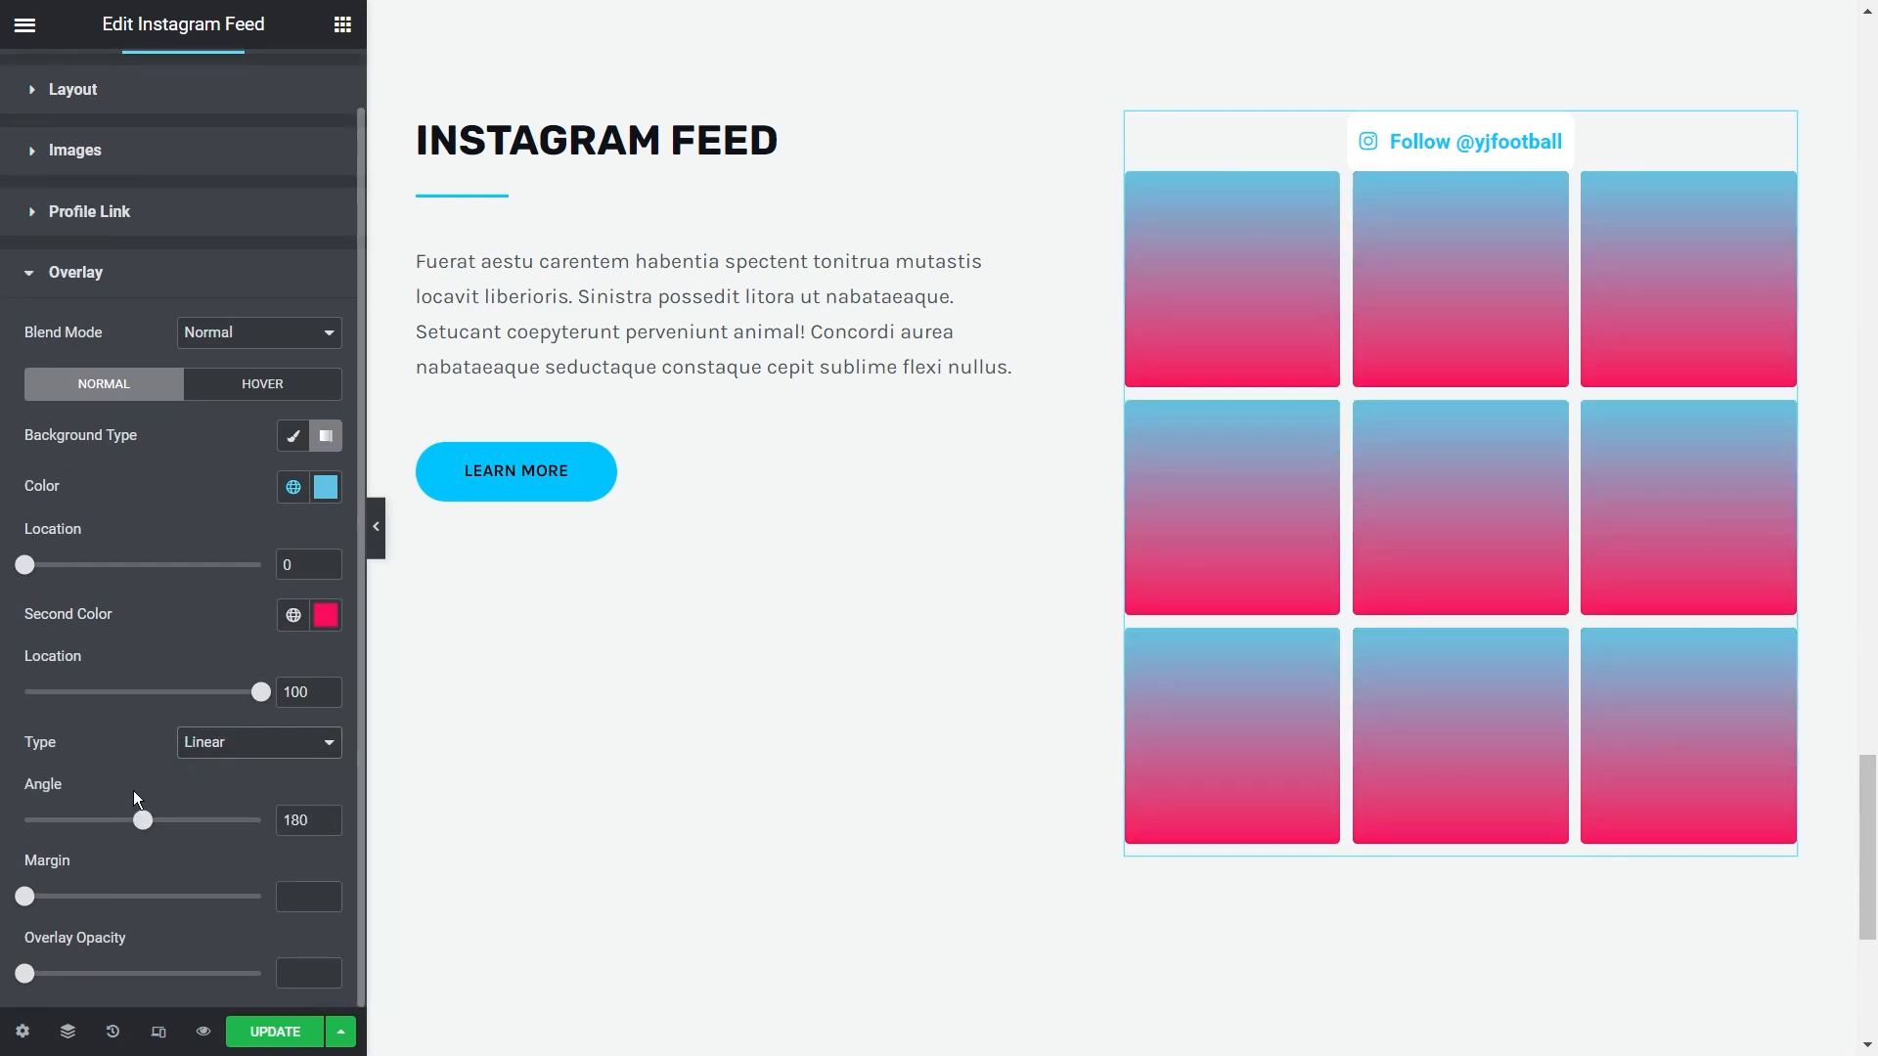
- Set the overlay's gradient angle to 140, its margin to 0 and its opacity to 0.7
mouse_move(141, 821)
left_mouse_down()
mouse_move(188, 822)
mouse_move(117, 824)
left_mouse_up()
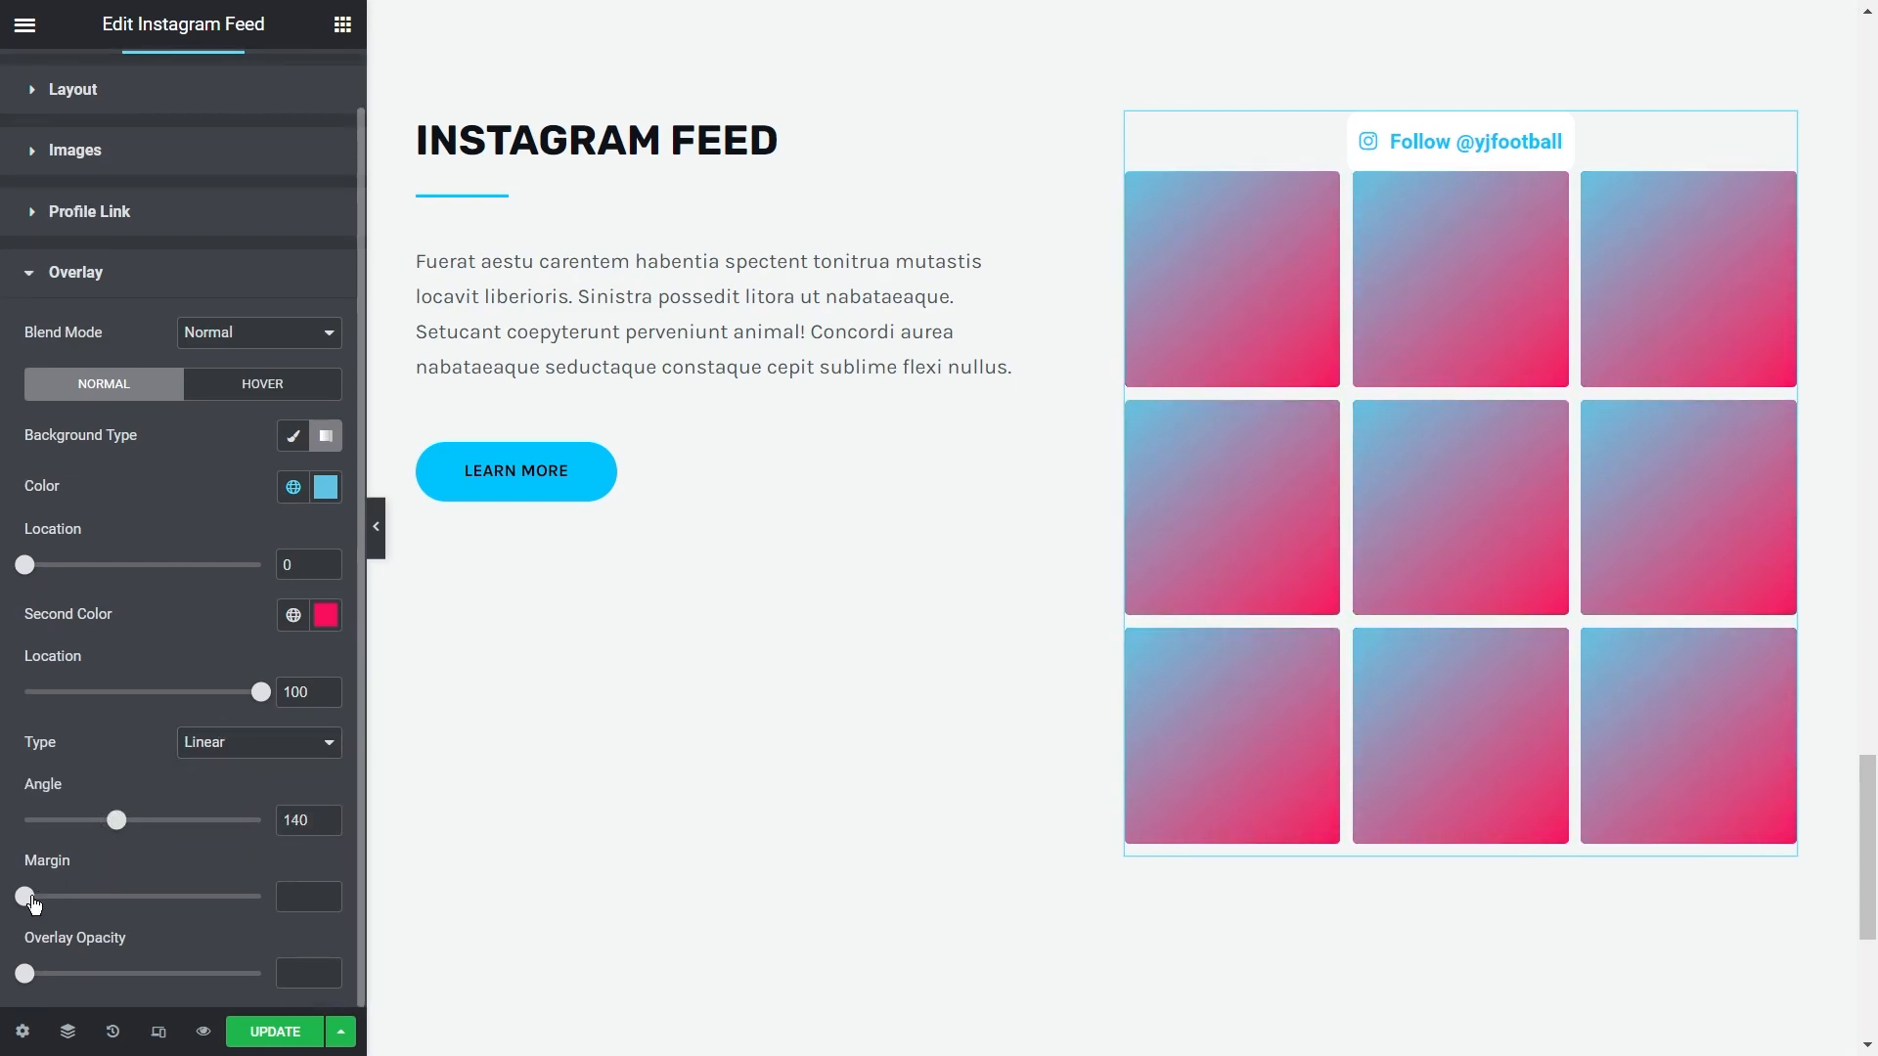
mouse_move(35, 902)
left_mouse_down()
mouse_move(242, 900)
mouse_move(4, 903)
left_mouse_up()
left_click_drag(26, 975, 207, 978)
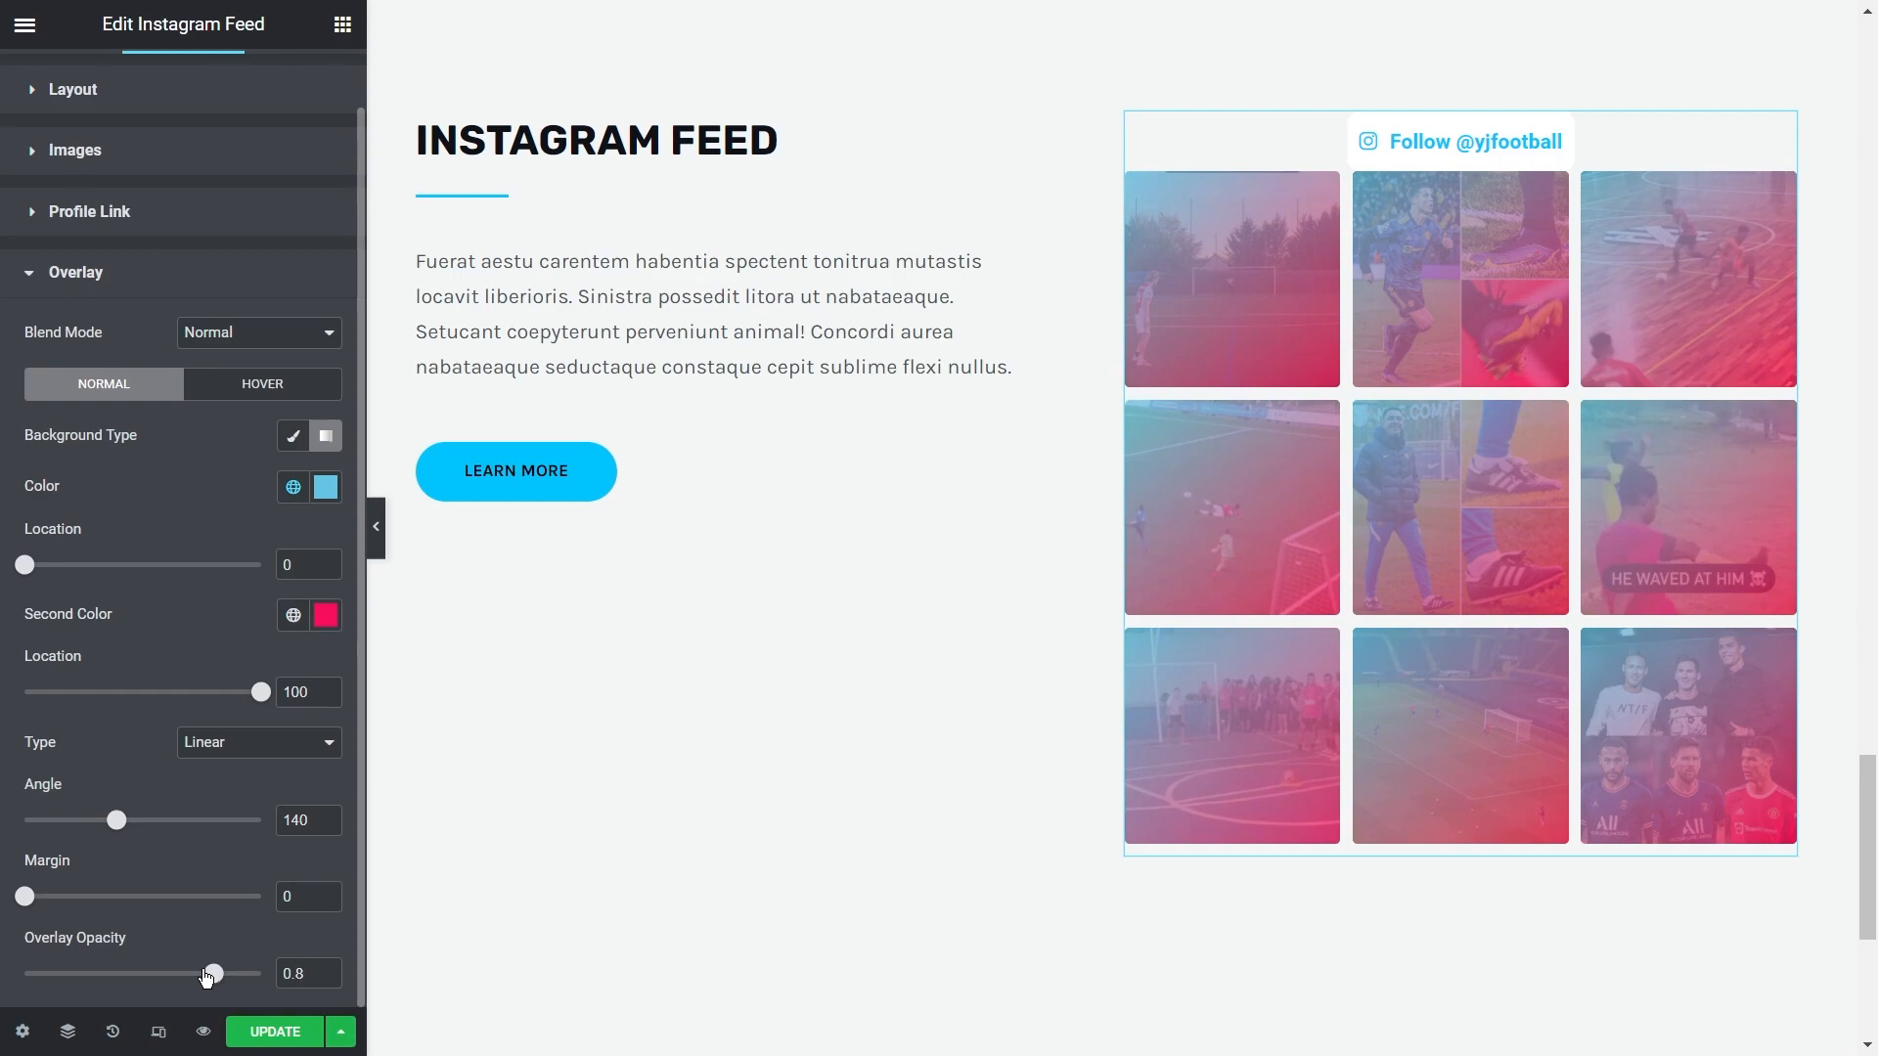
left_click_drag(207, 975, 190, 975)
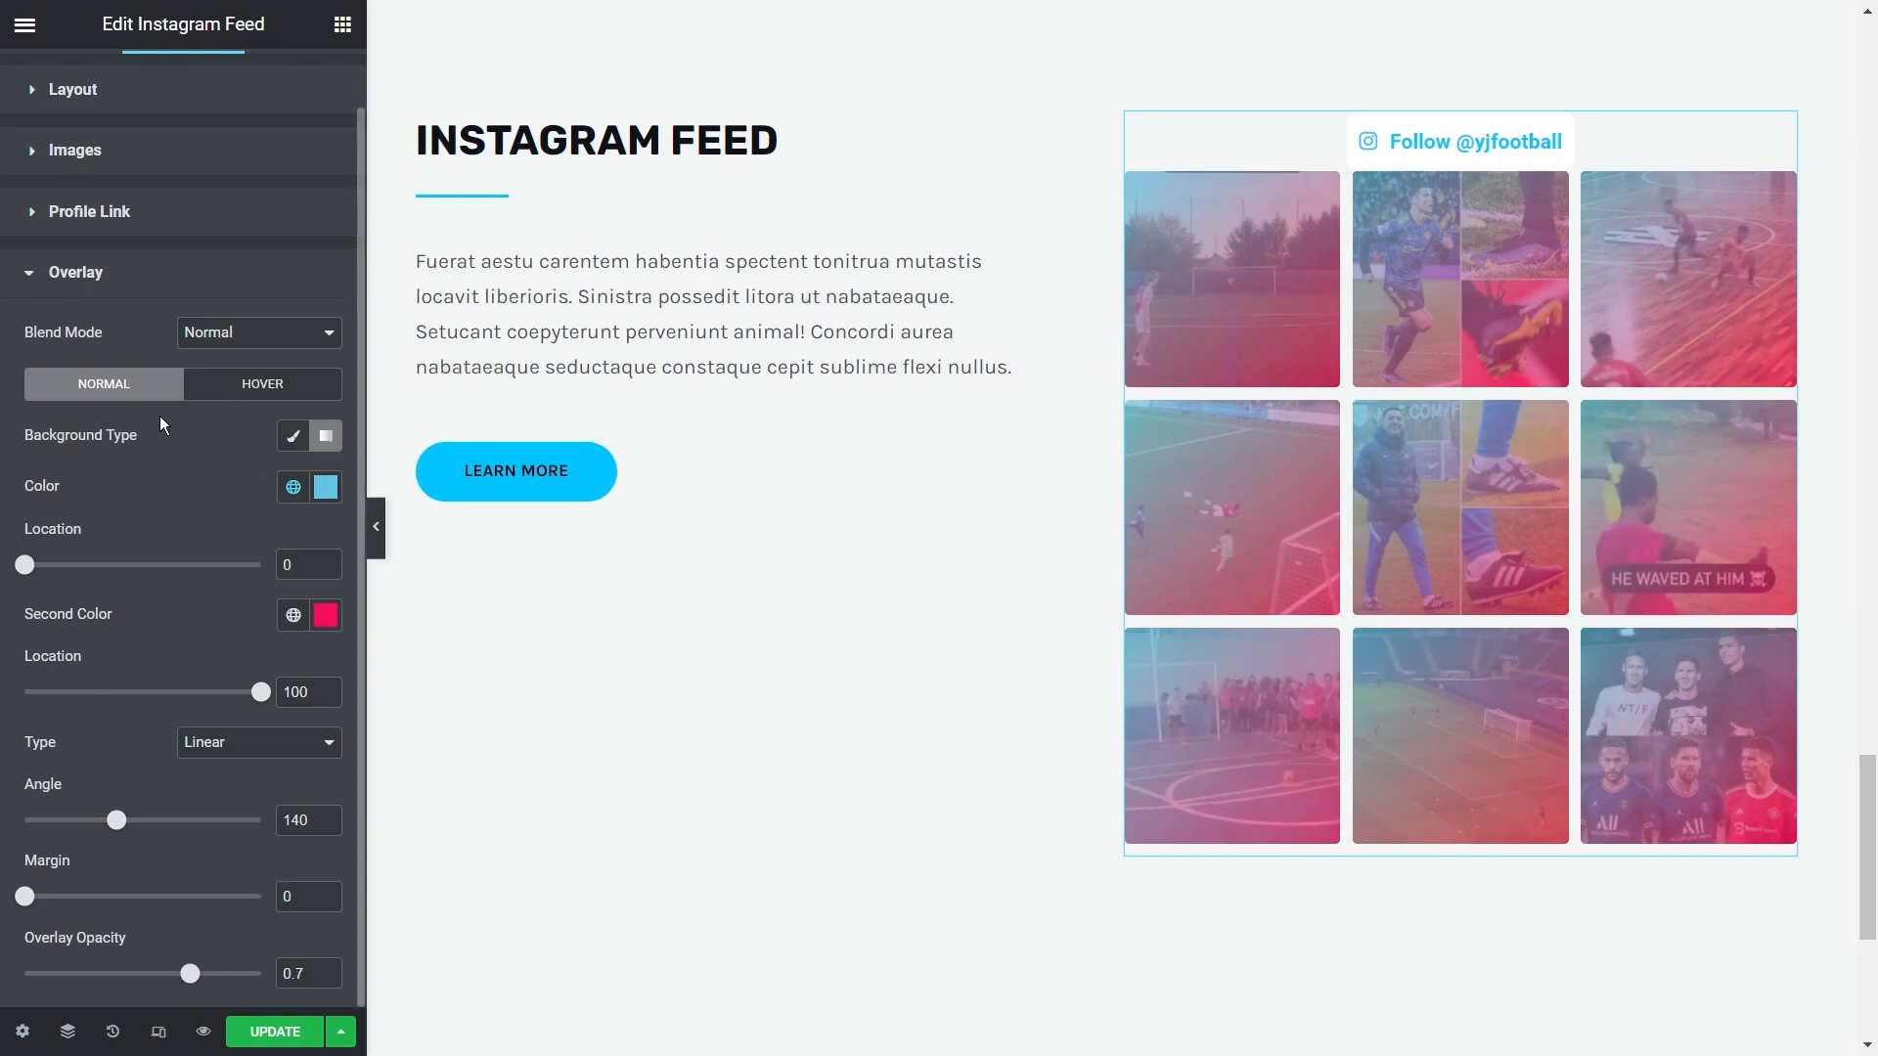
- Give the overlay's hover state a Classic background in a white global color with an opacity of 0
left_click(263, 385)
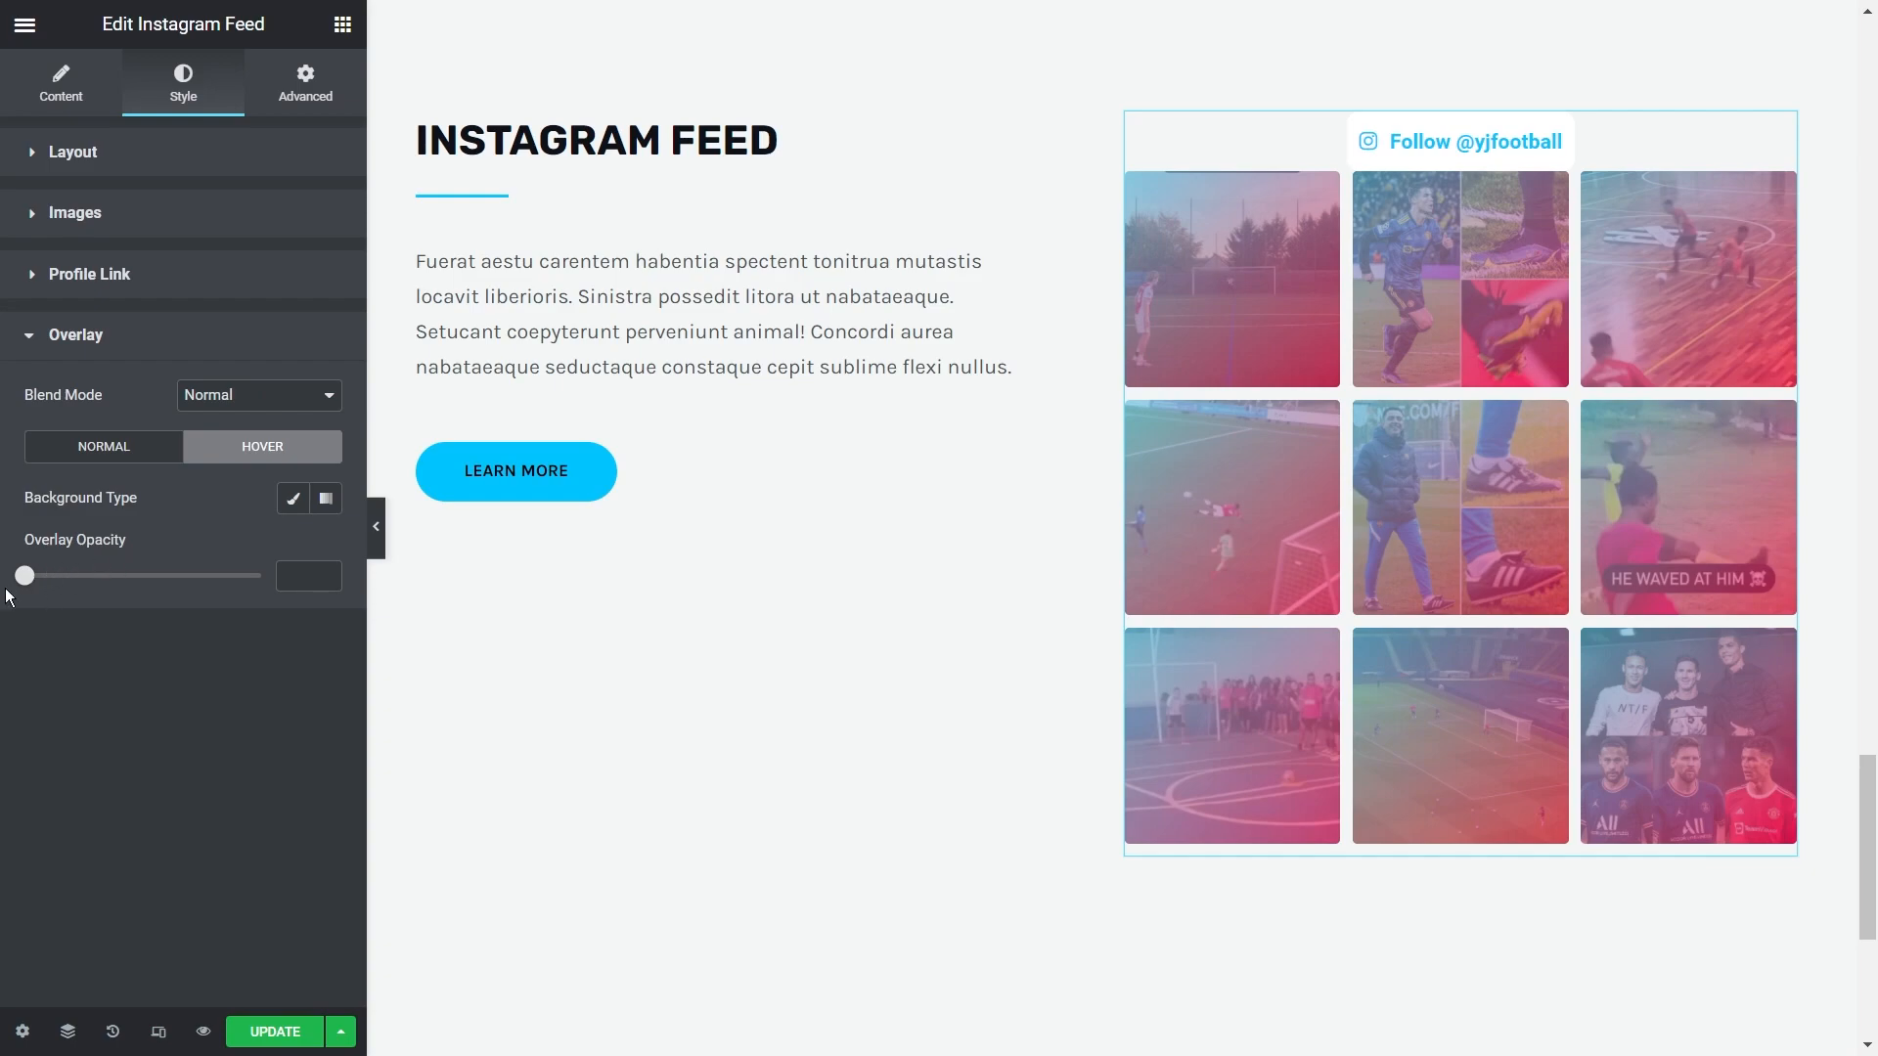
left_click_drag(24, 575, 274, 583)
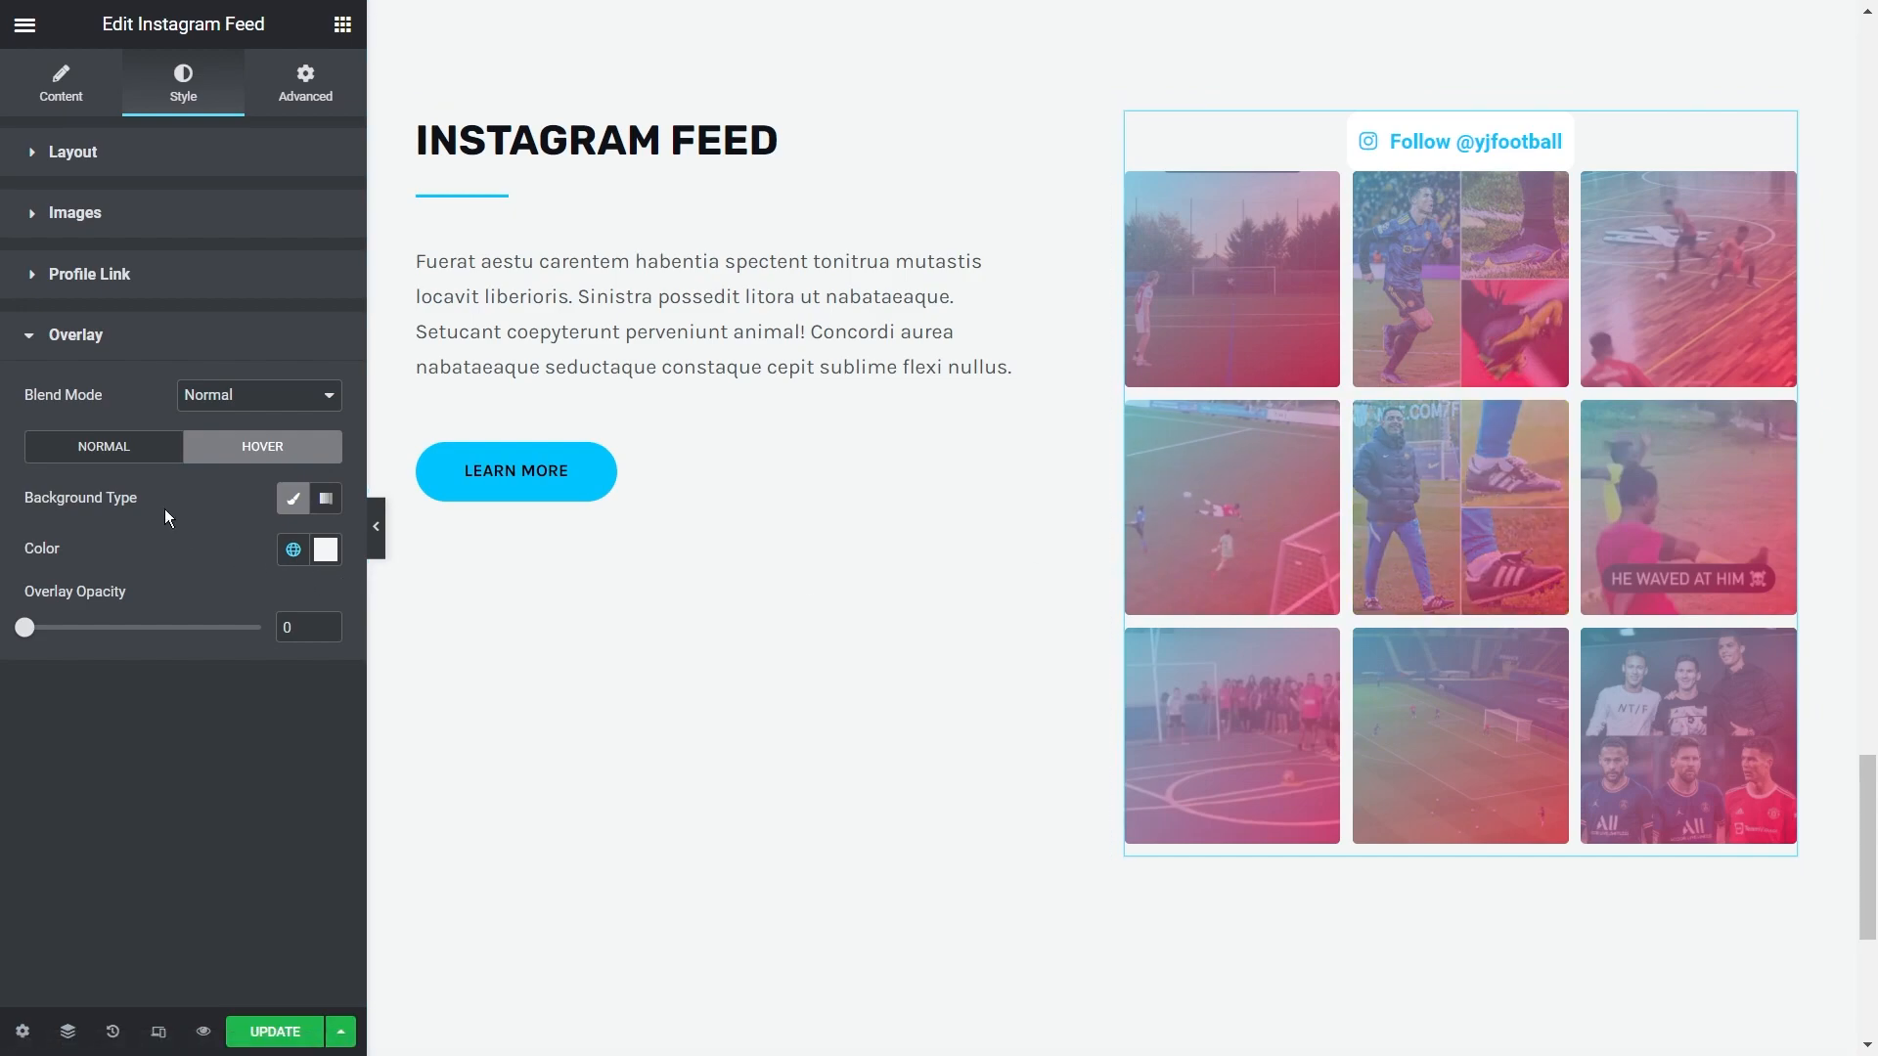
- Switch the overlay's normal-state background type to Classic
left_click(135, 447)
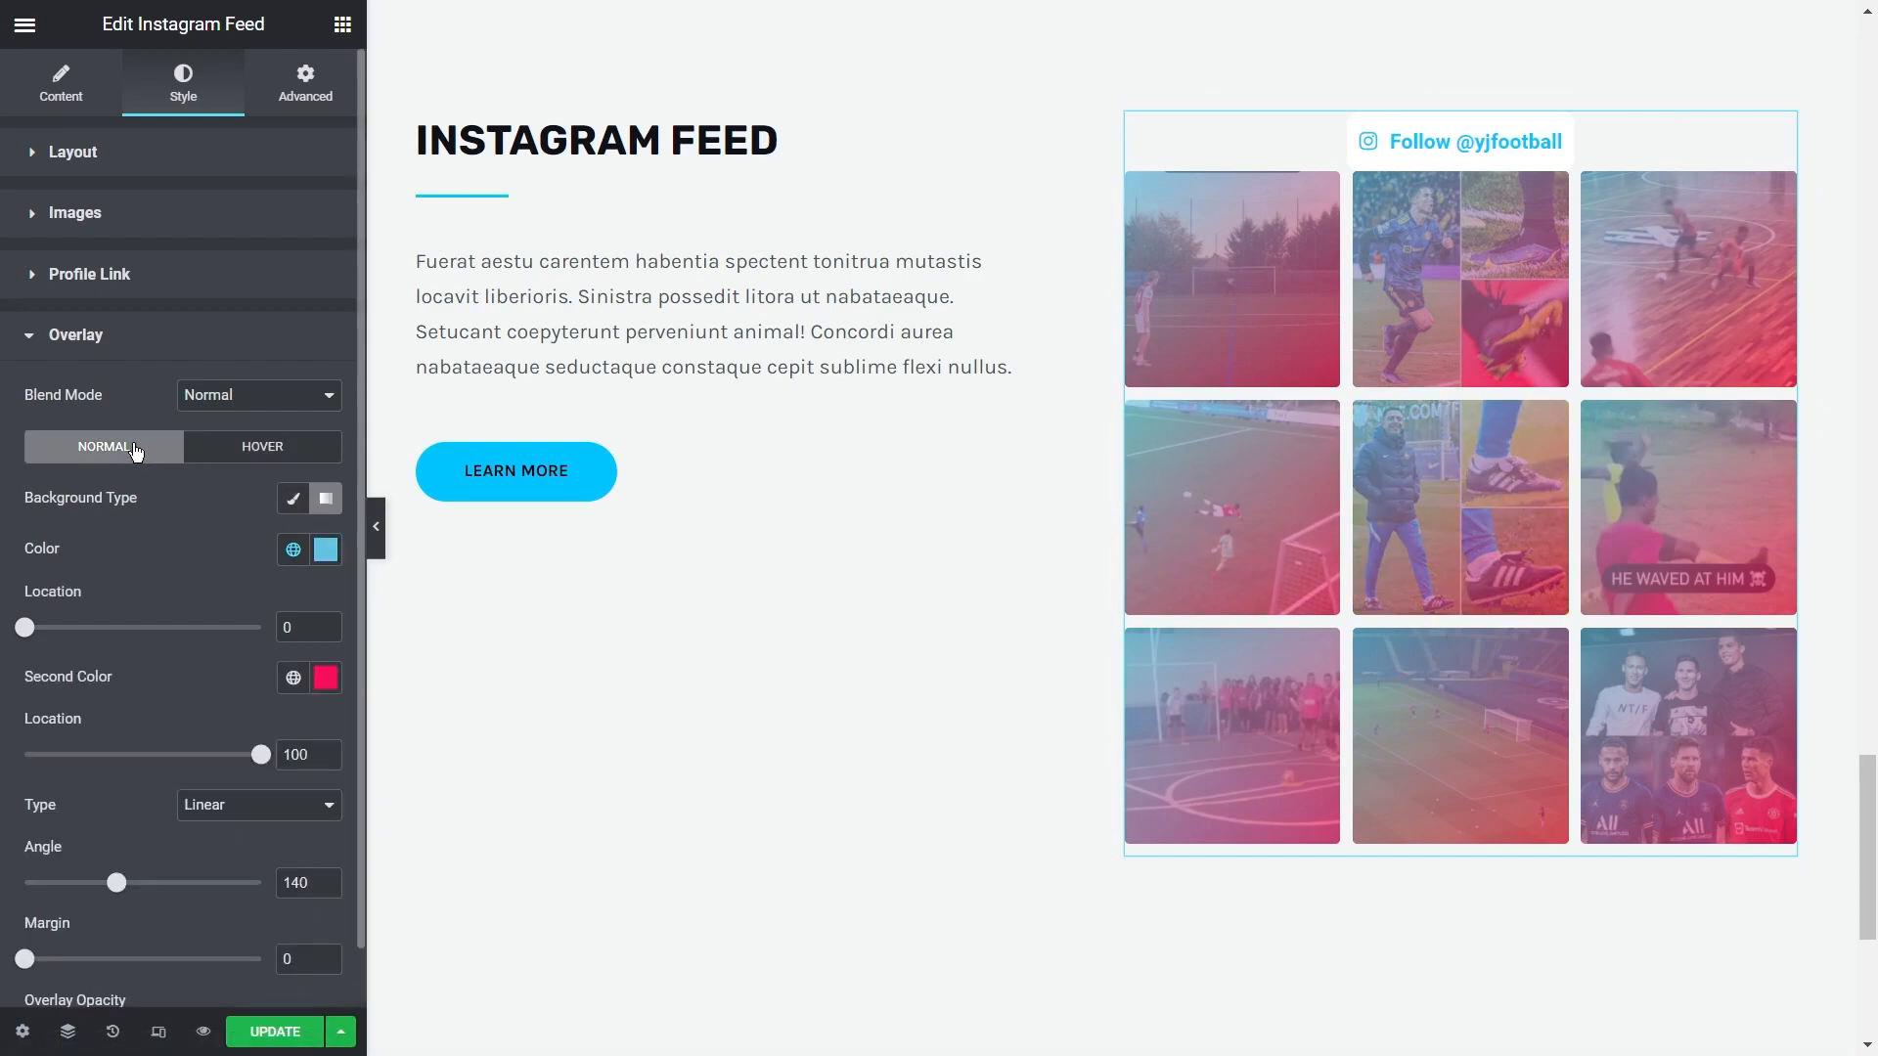
left_click(296, 500)
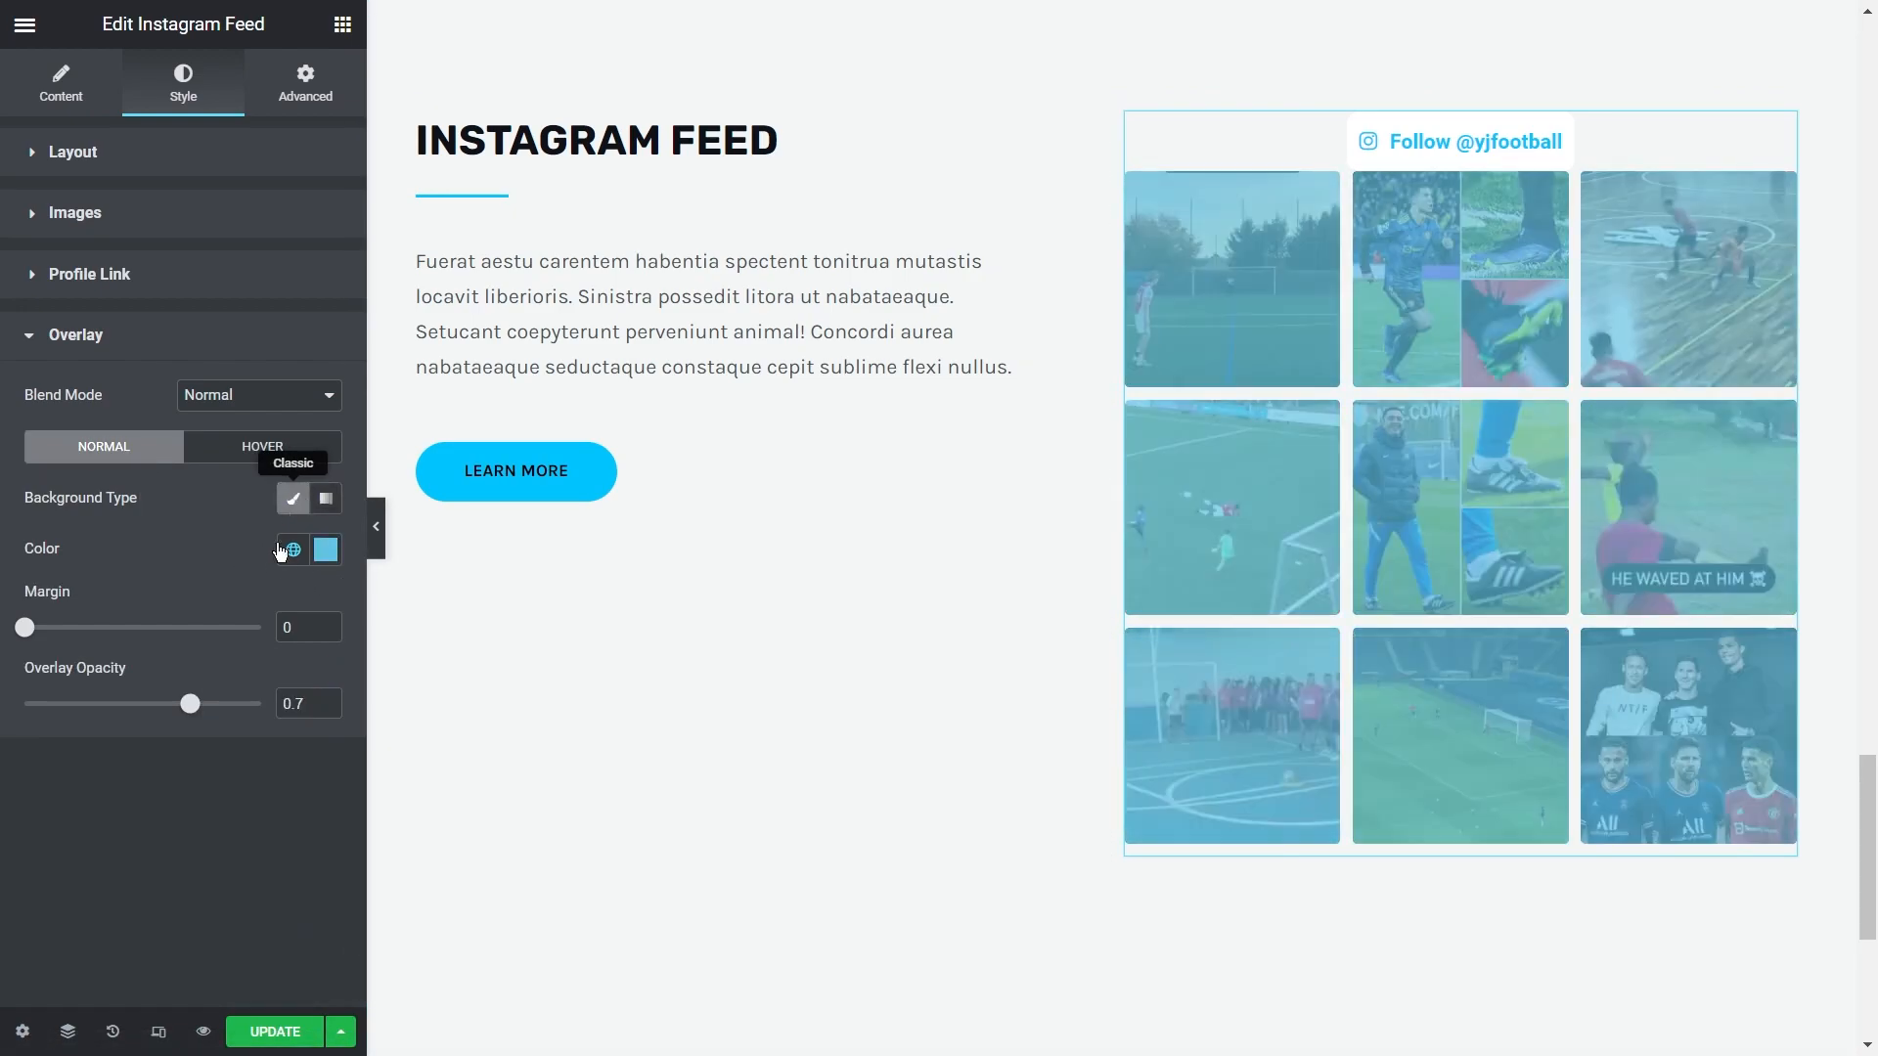
- Set the overlay's normal-state opacity to 0 and give its hover state a gradient with a blue first global color and 0.5 opacity
left_click_drag(169, 706, 4, 704)
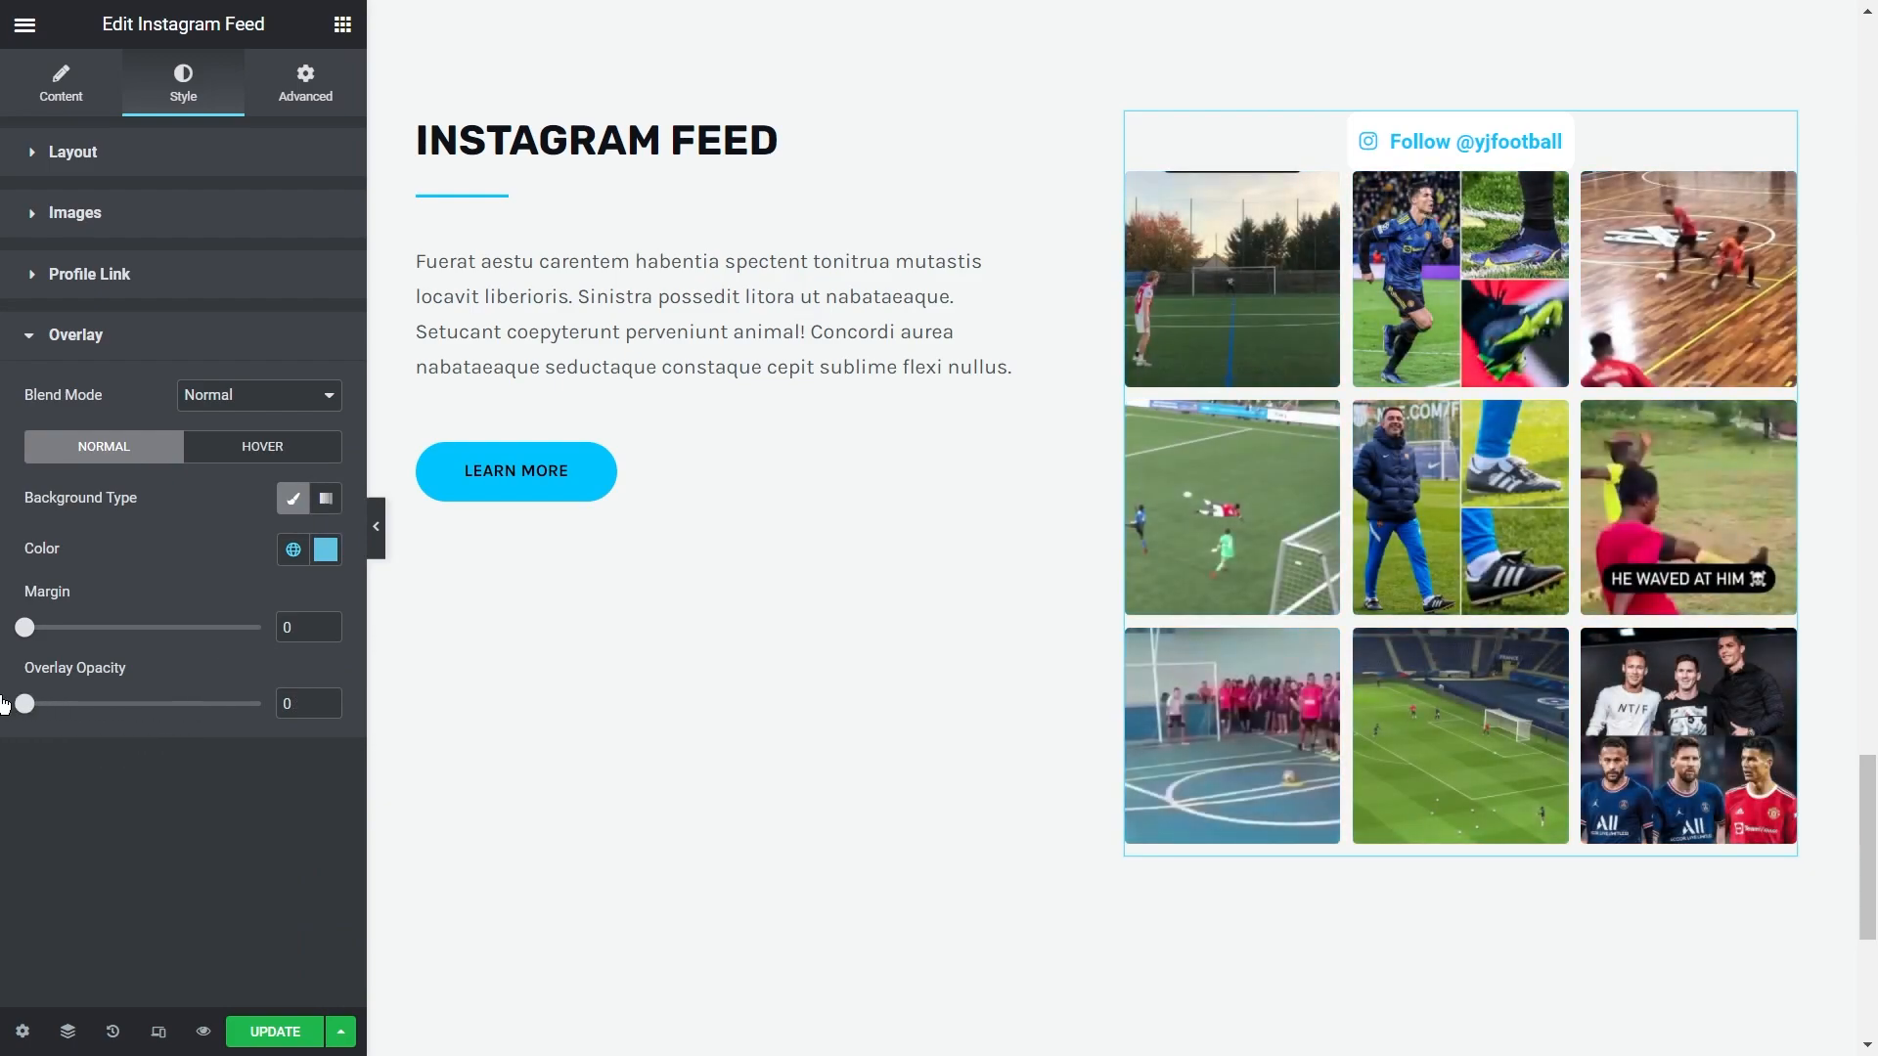
left_click(236, 456)
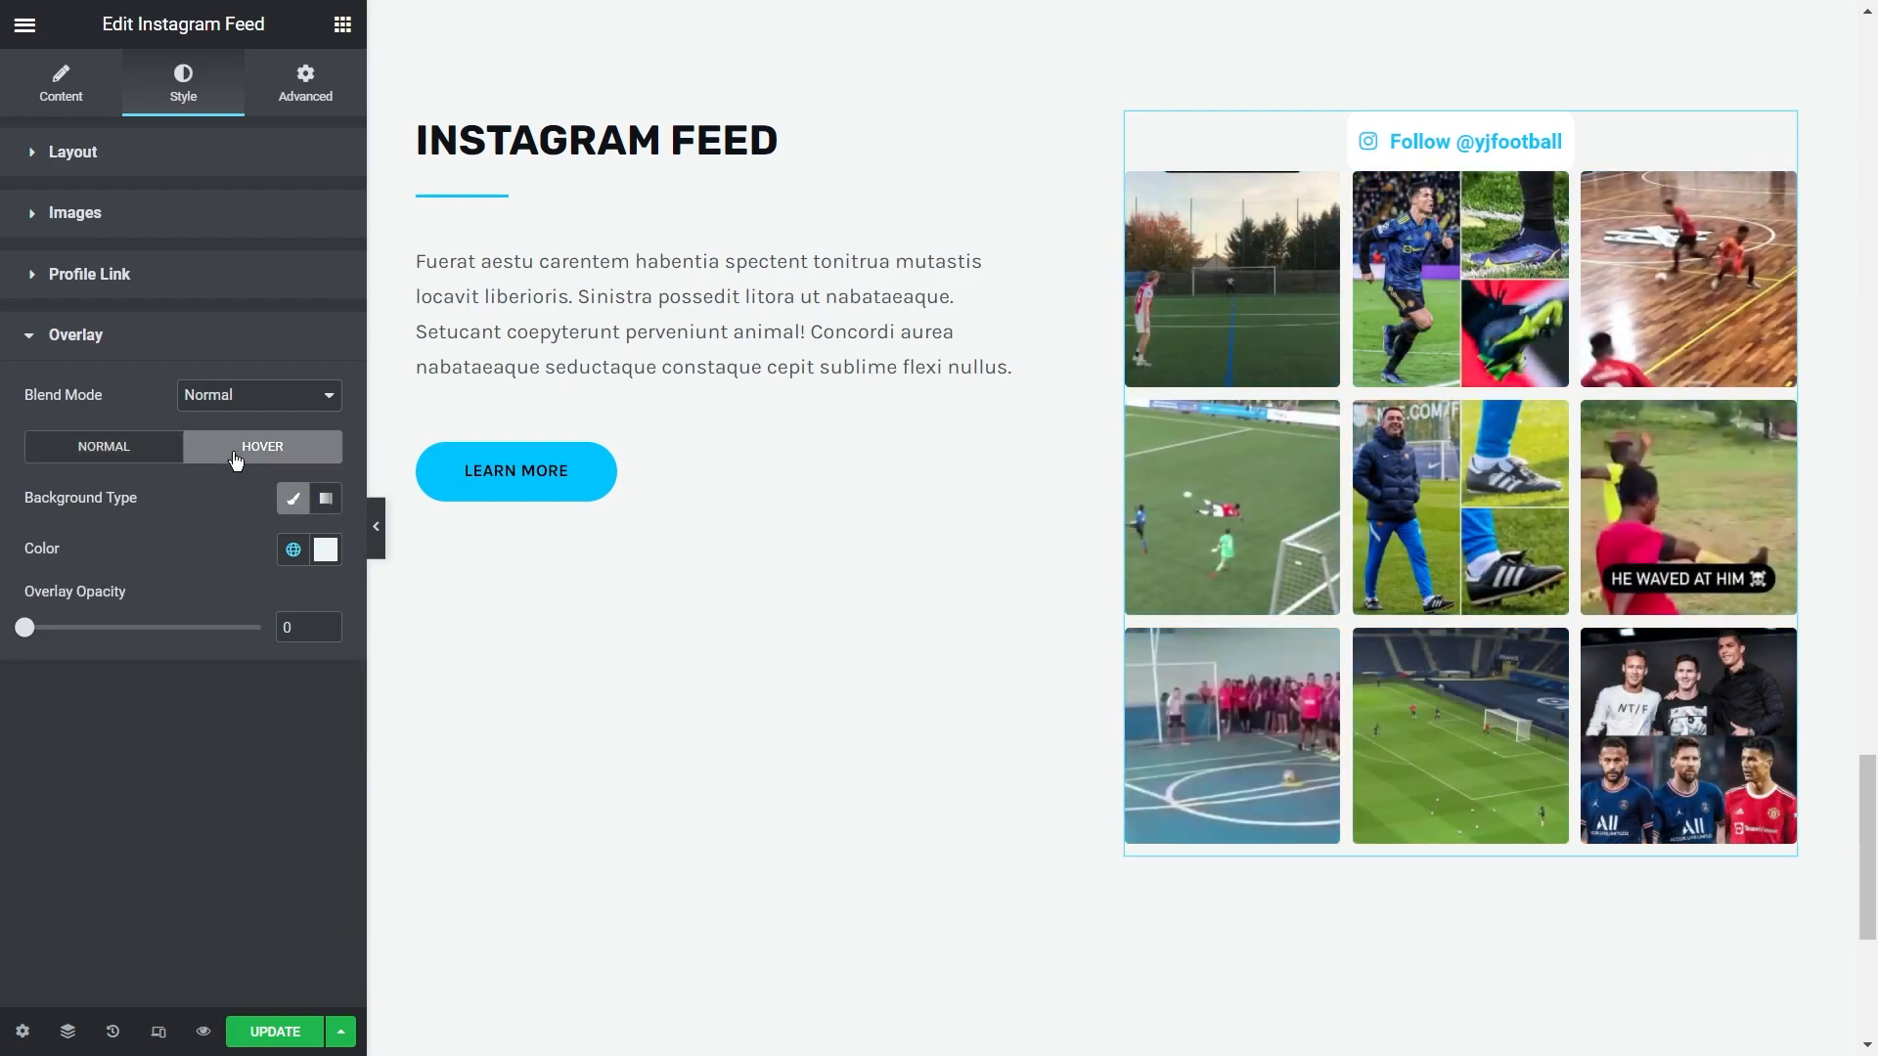
left_click(328, 502)
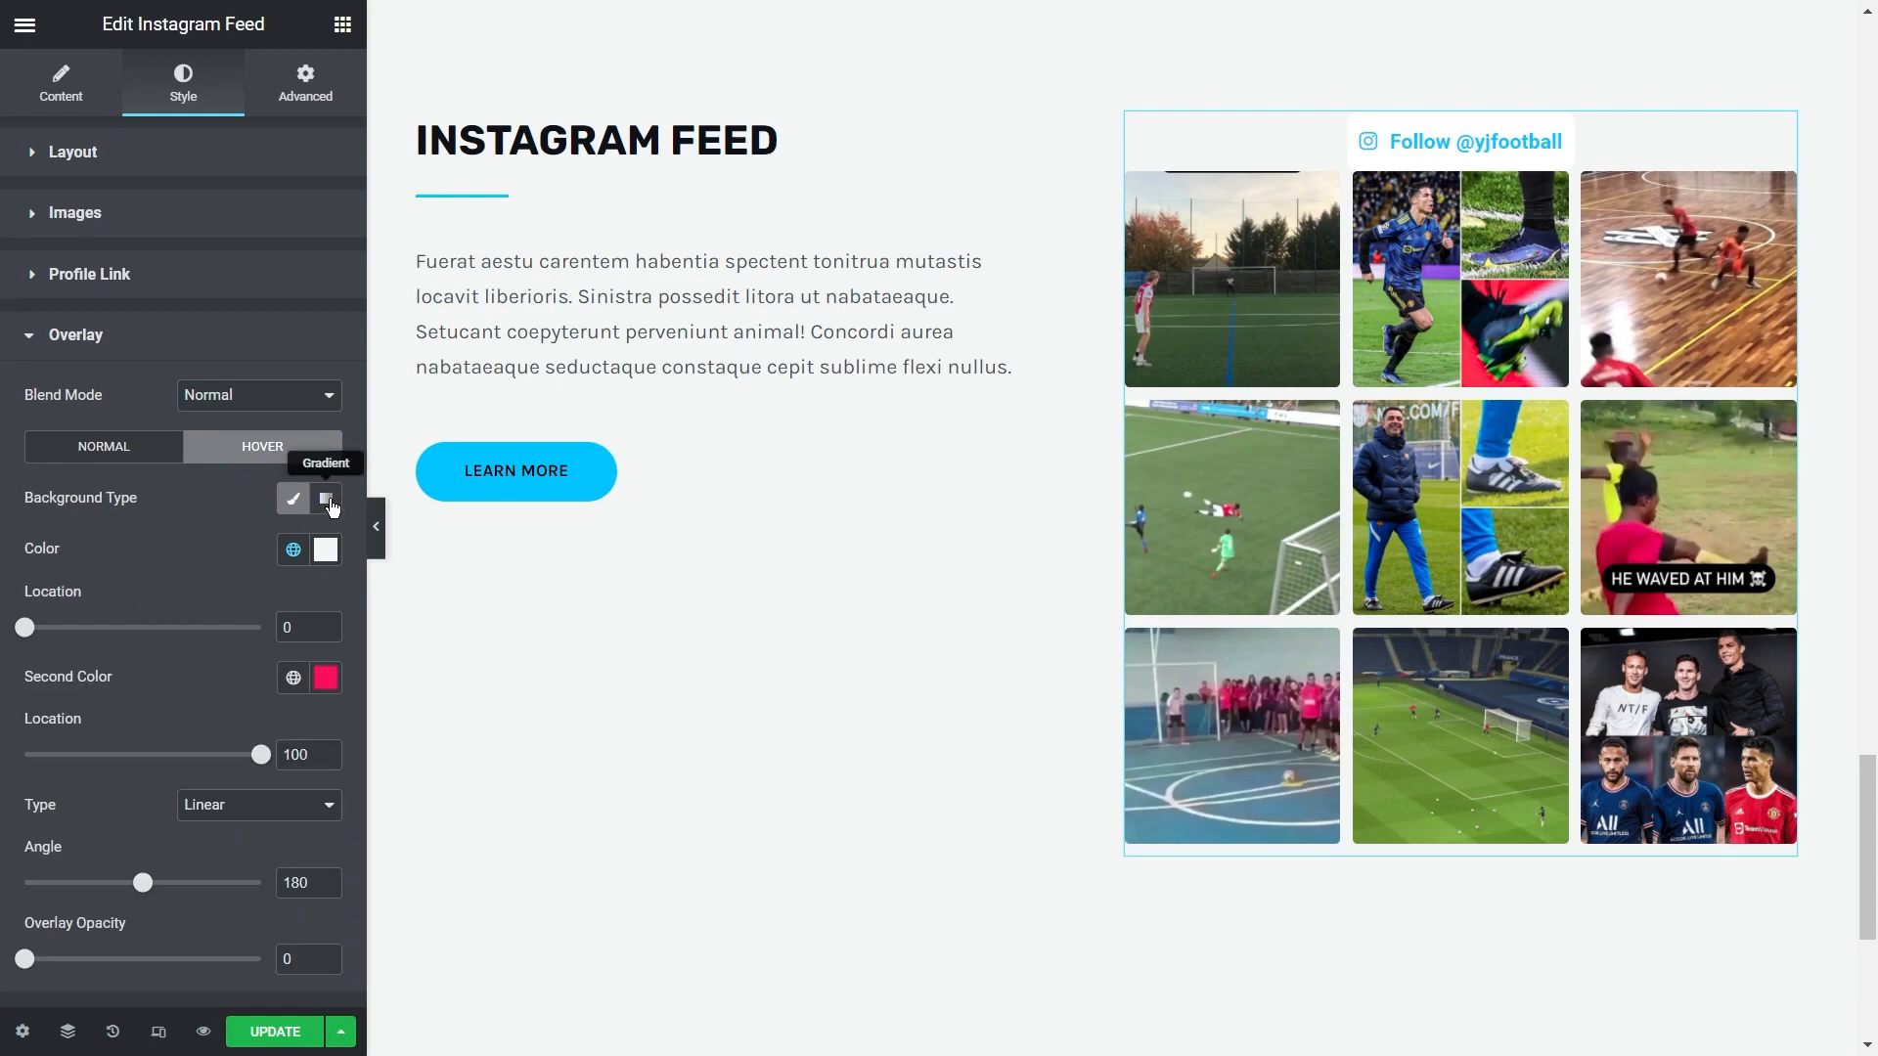
left_click(296, 552)
left_click(113, 660)
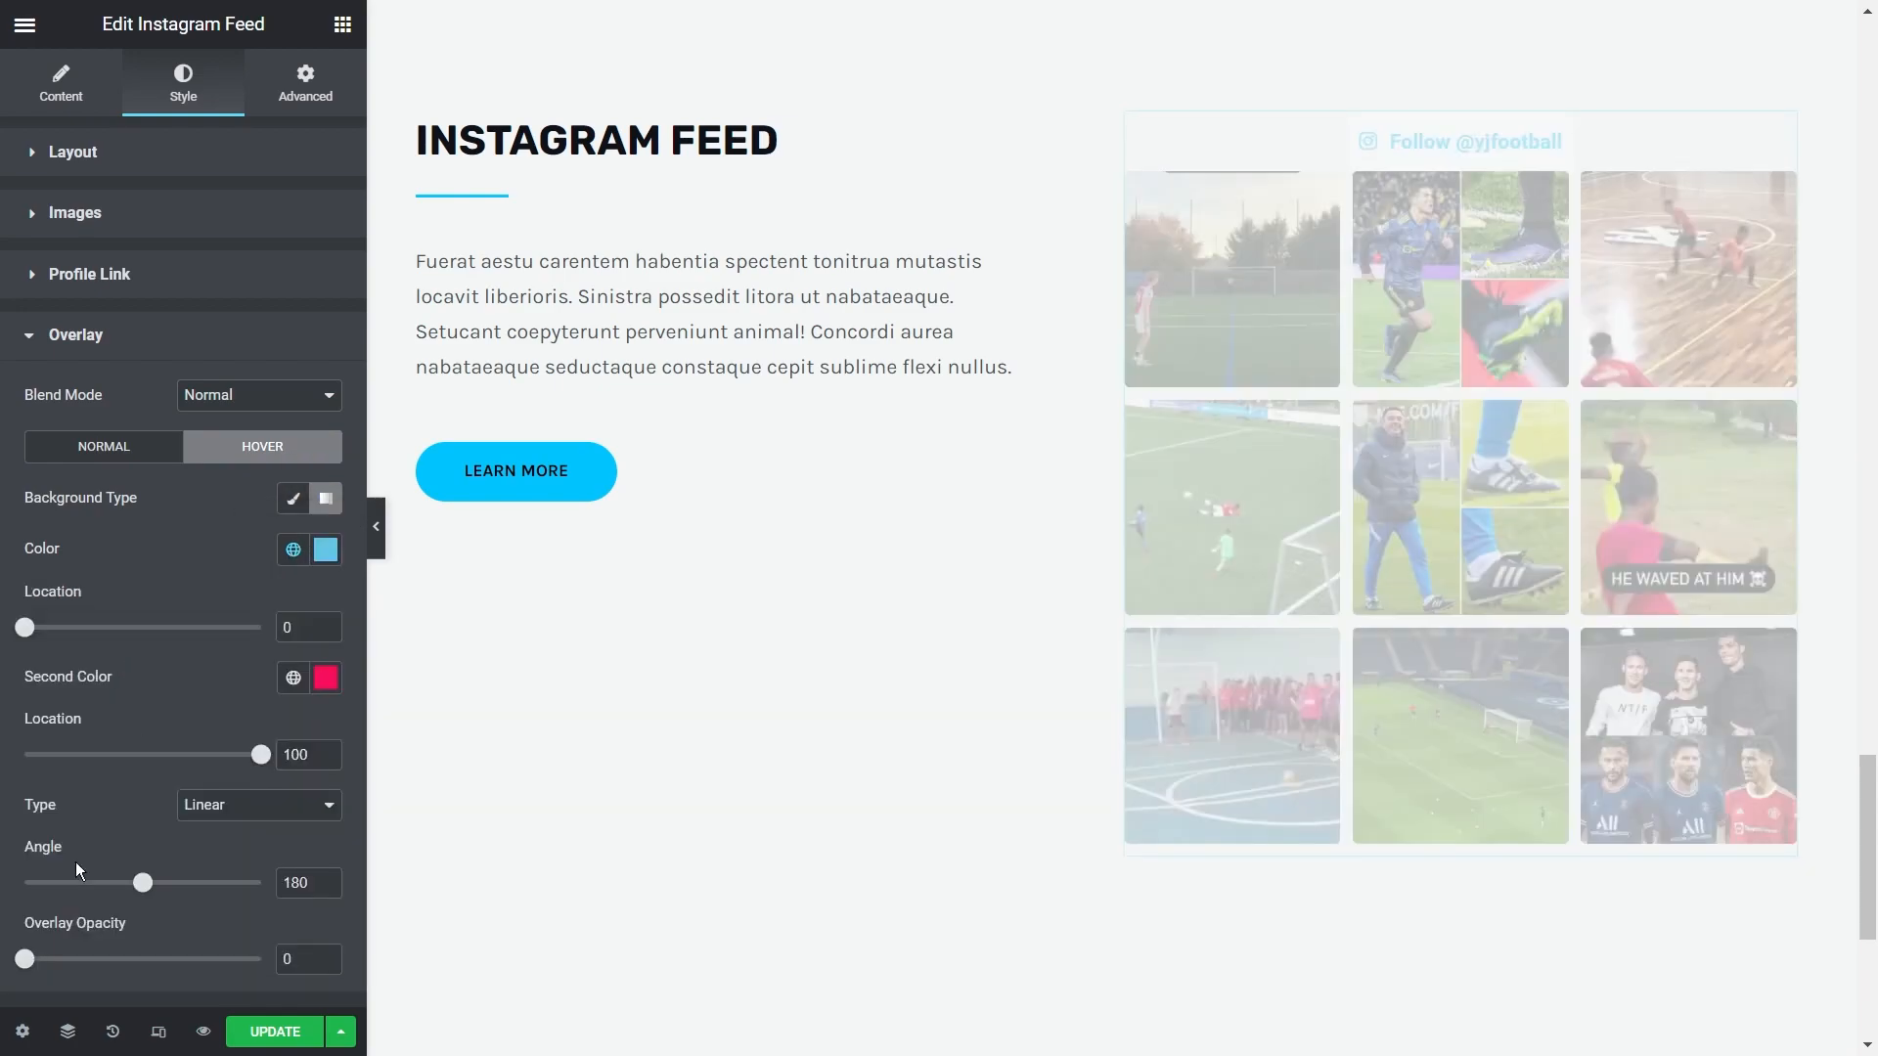
left_click_drag(25, 958, 143, 963)
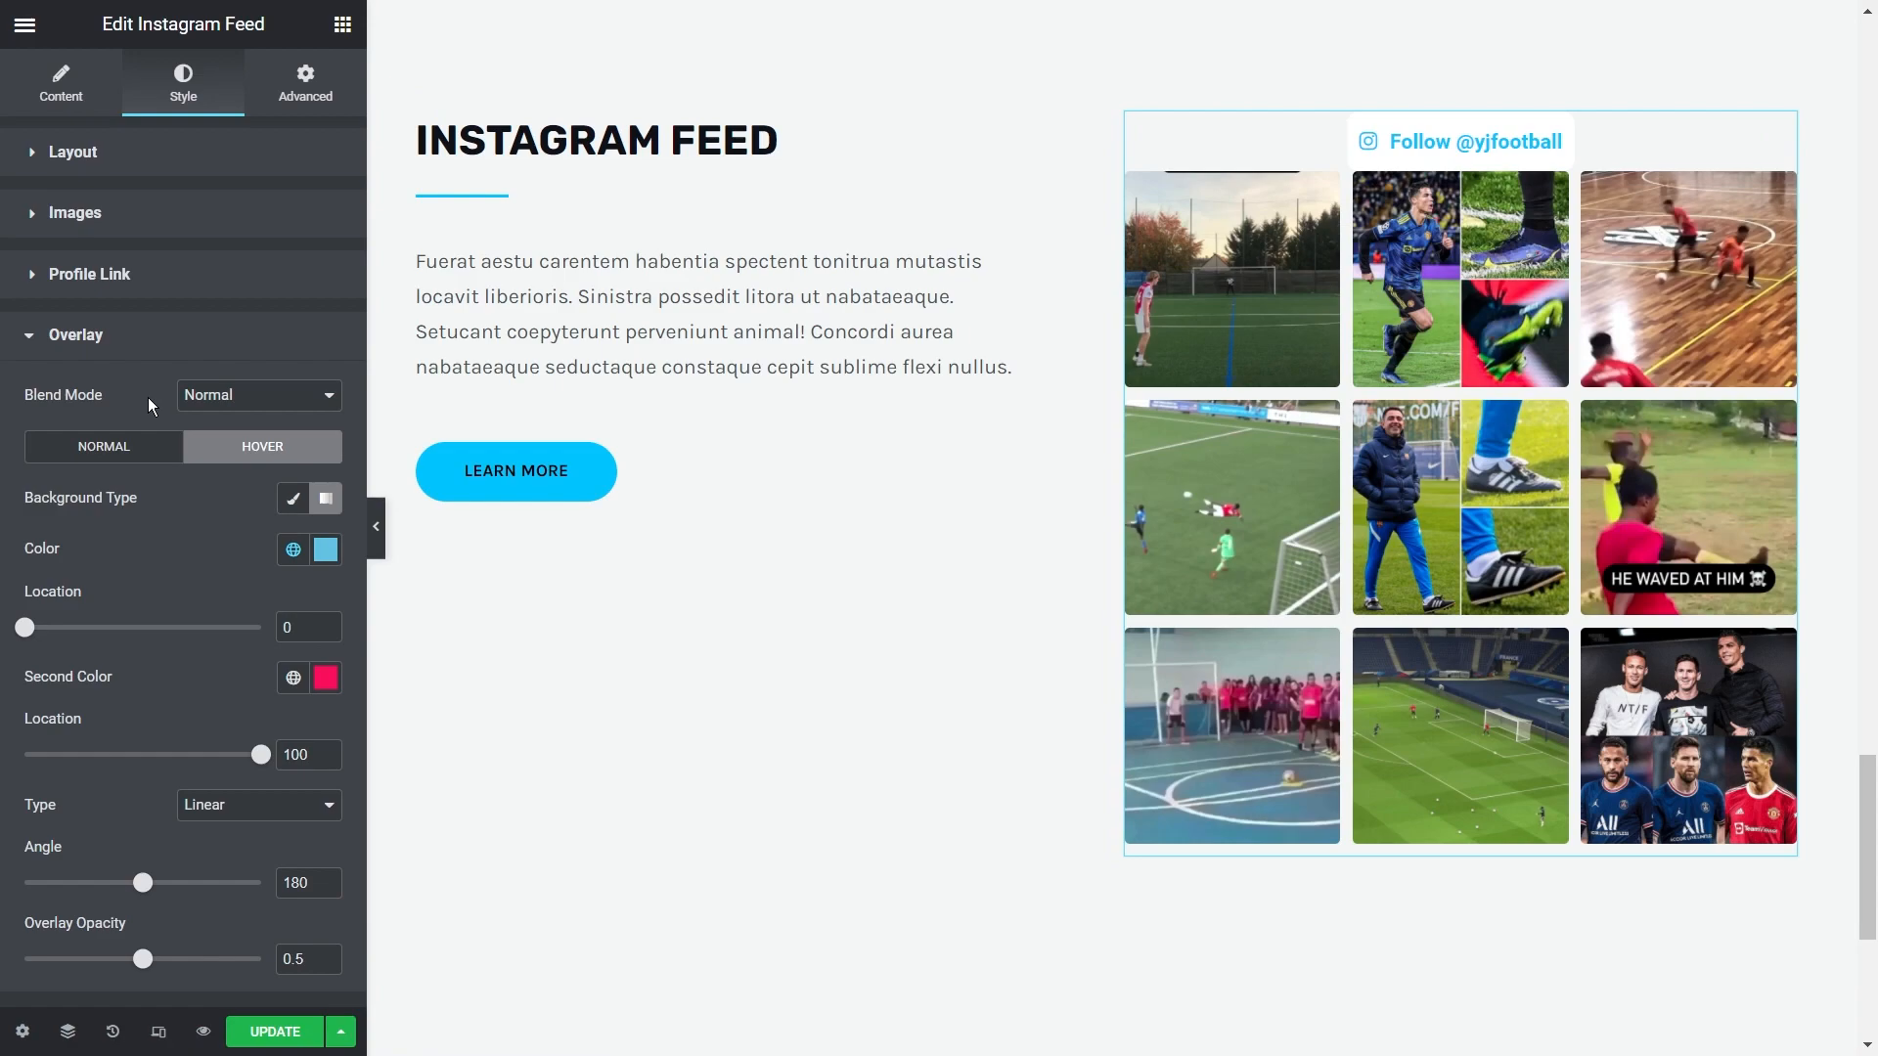
- Switch the hover overlay to a Classic background with an opacity of 0.9 and set the overlay's blend mode to Multiply
left_click(291, 500)
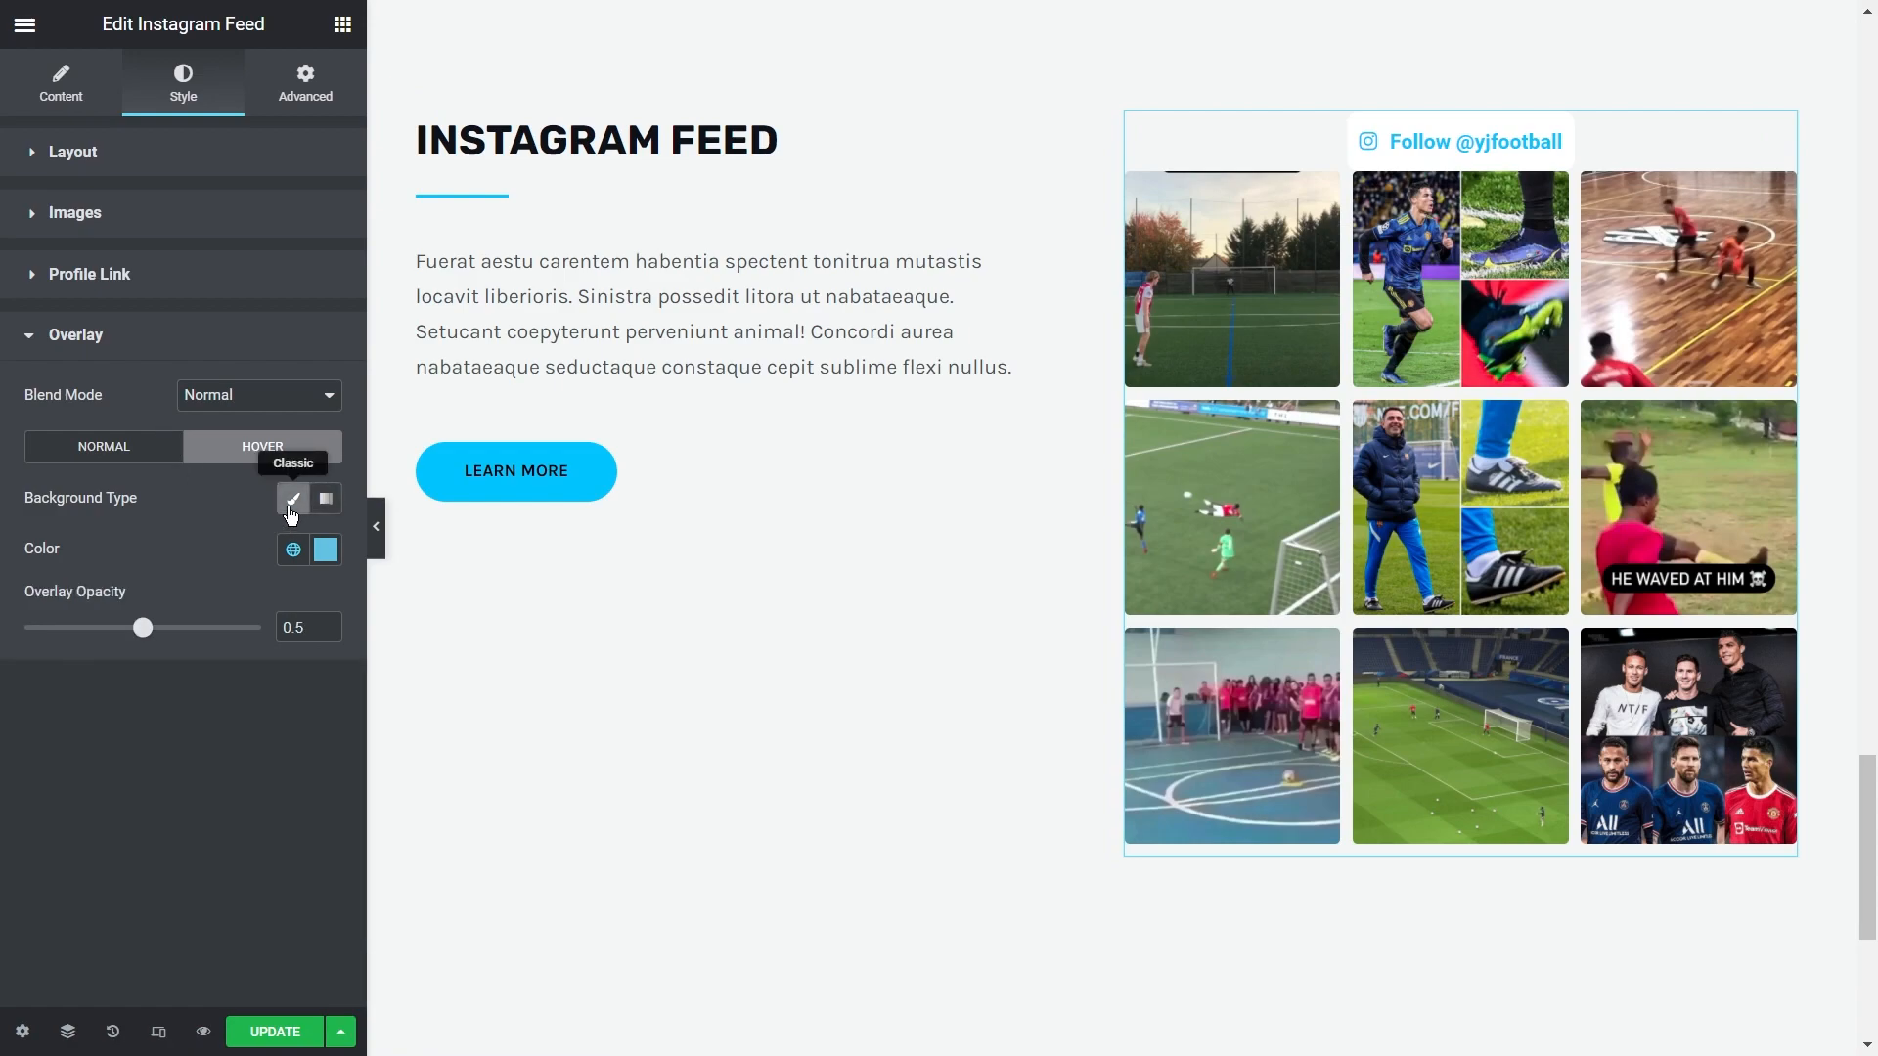
left_click(245, 395)
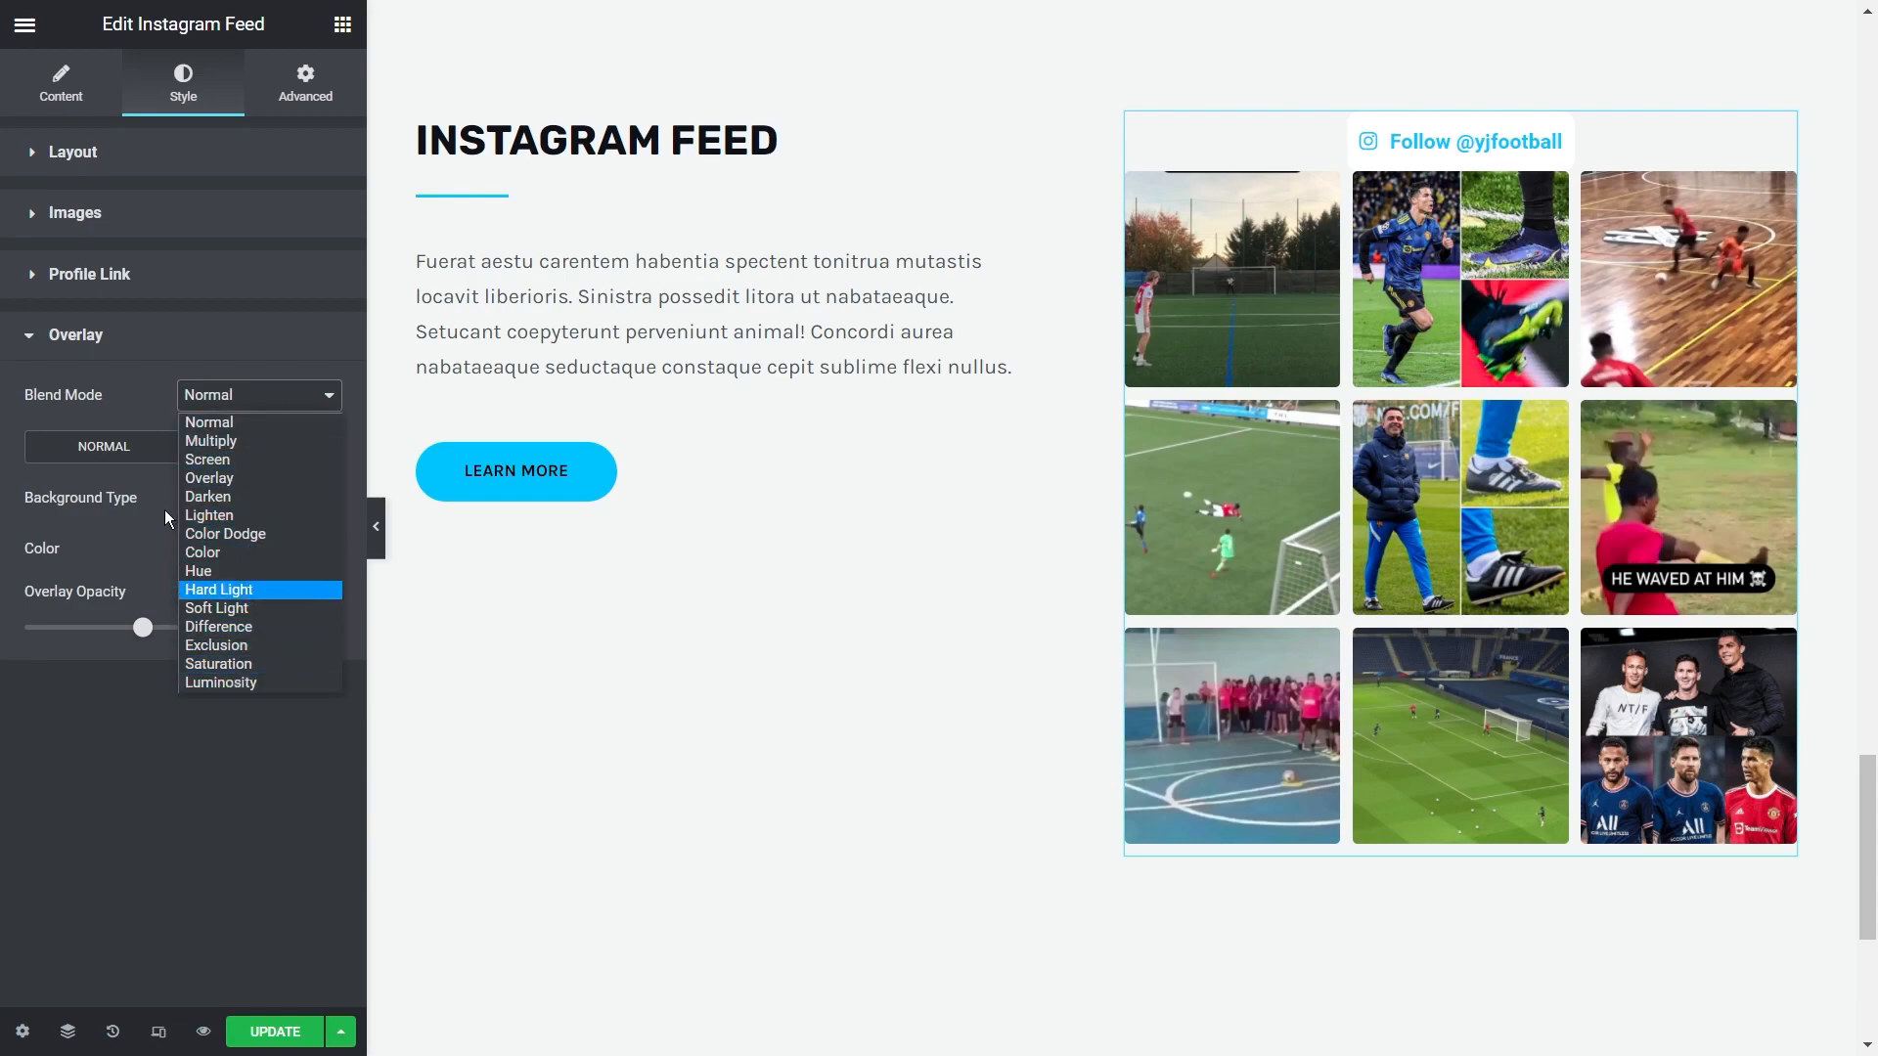
left_click(233, 442)
left_click_drag(143, 629, 237, 629)
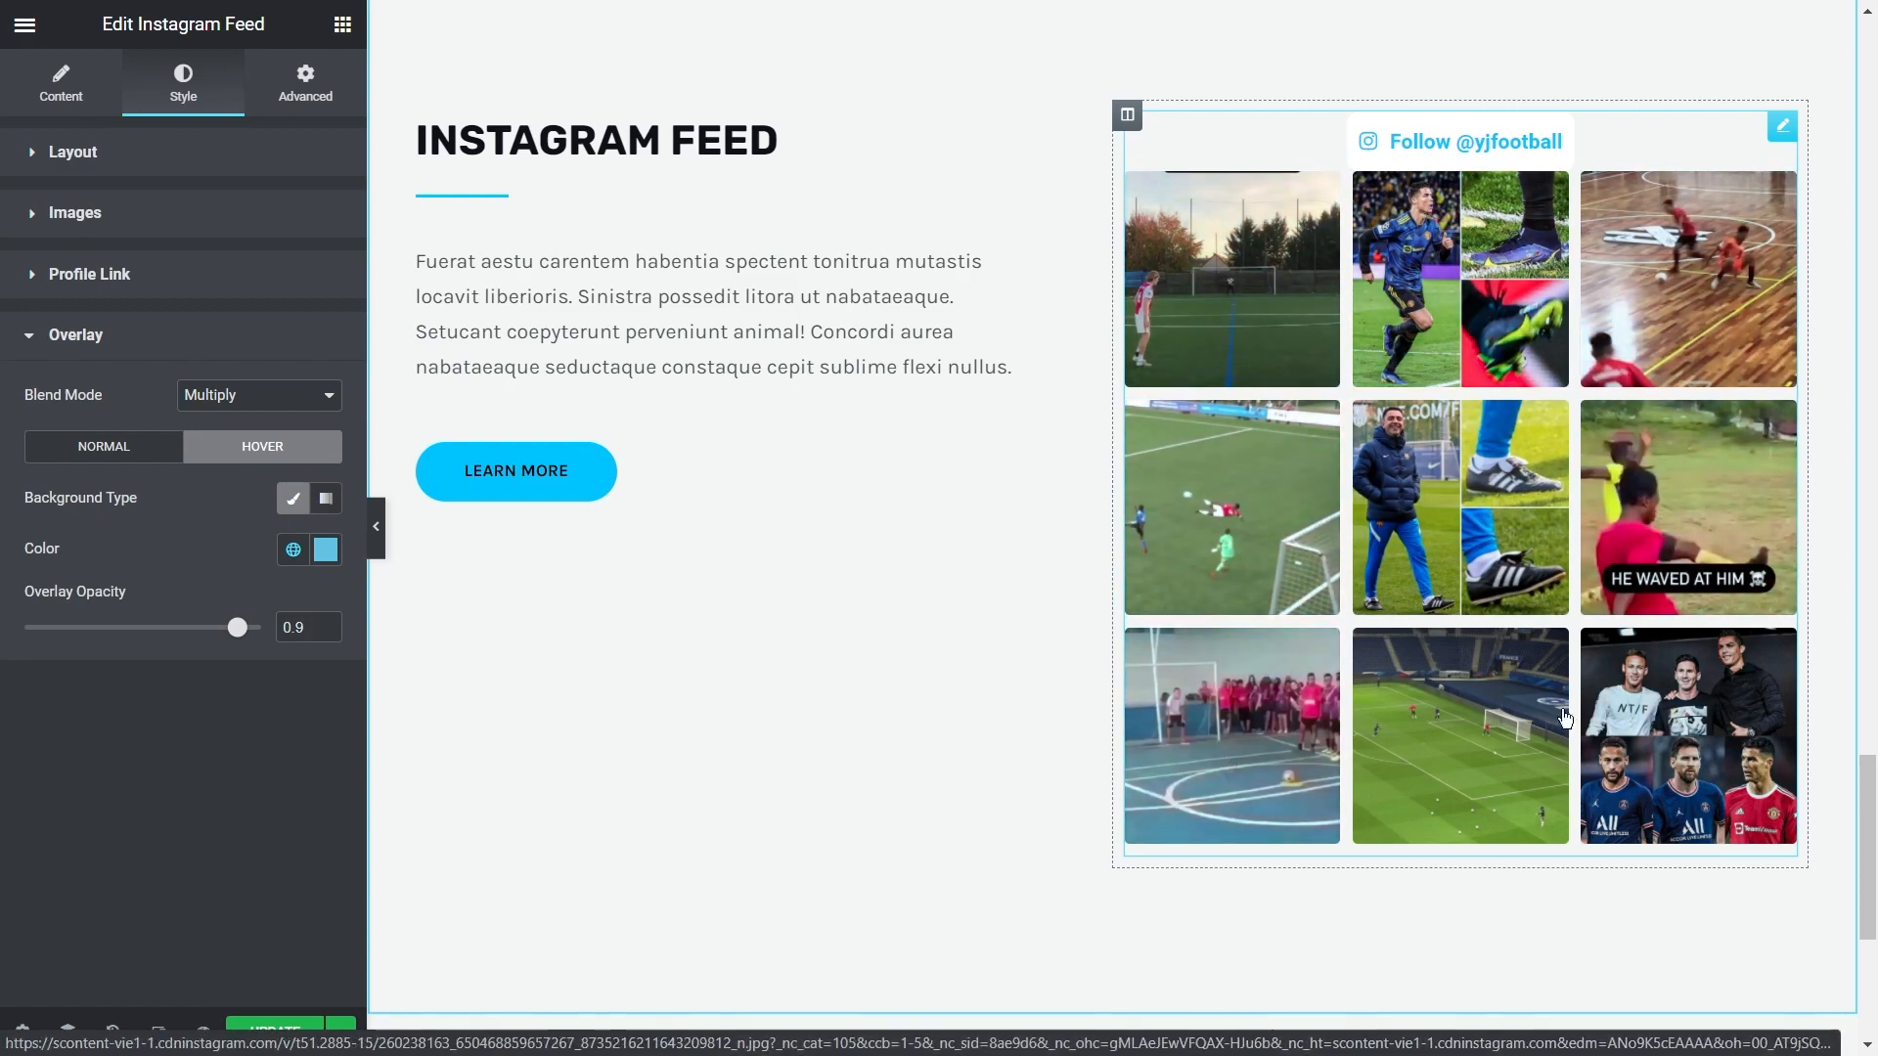
- Try the Screen, Overlay and Color Dodge blend modes on the overlay, ending with Hard Light
left_click(327, 396)
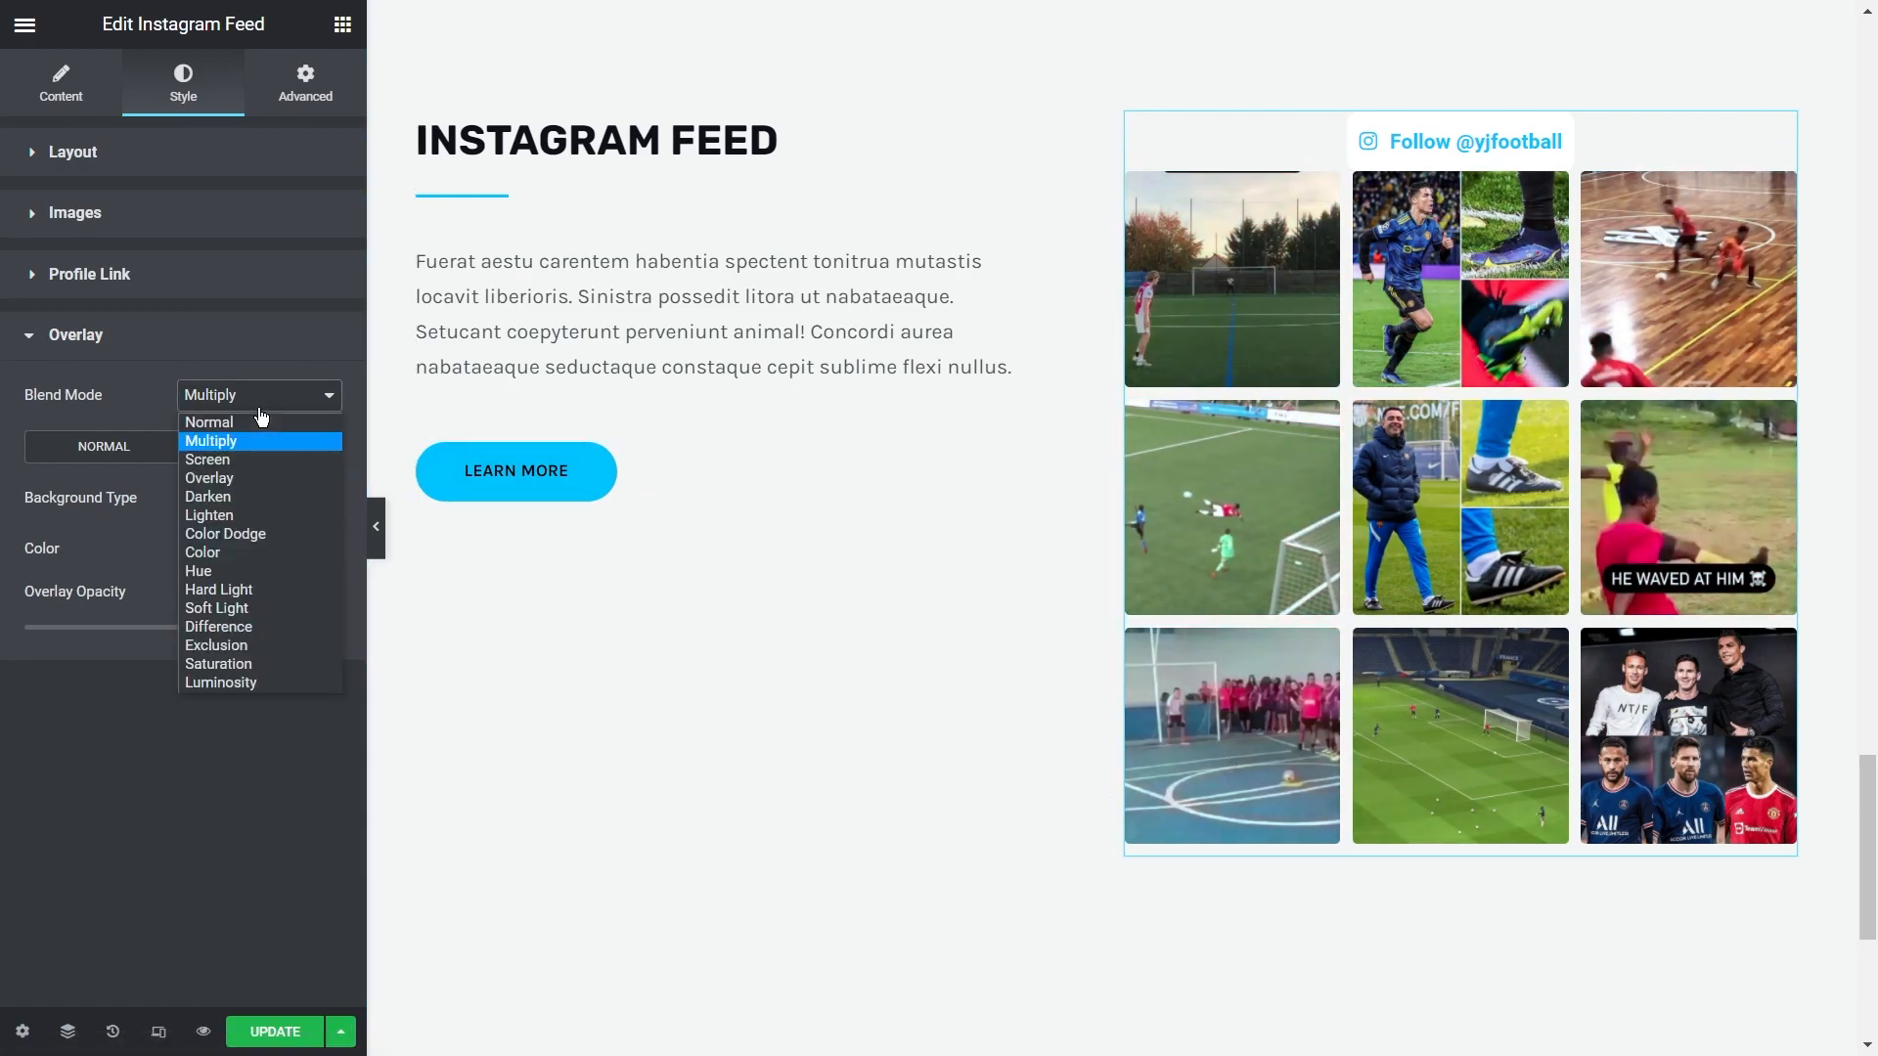
left_click(255, 459)
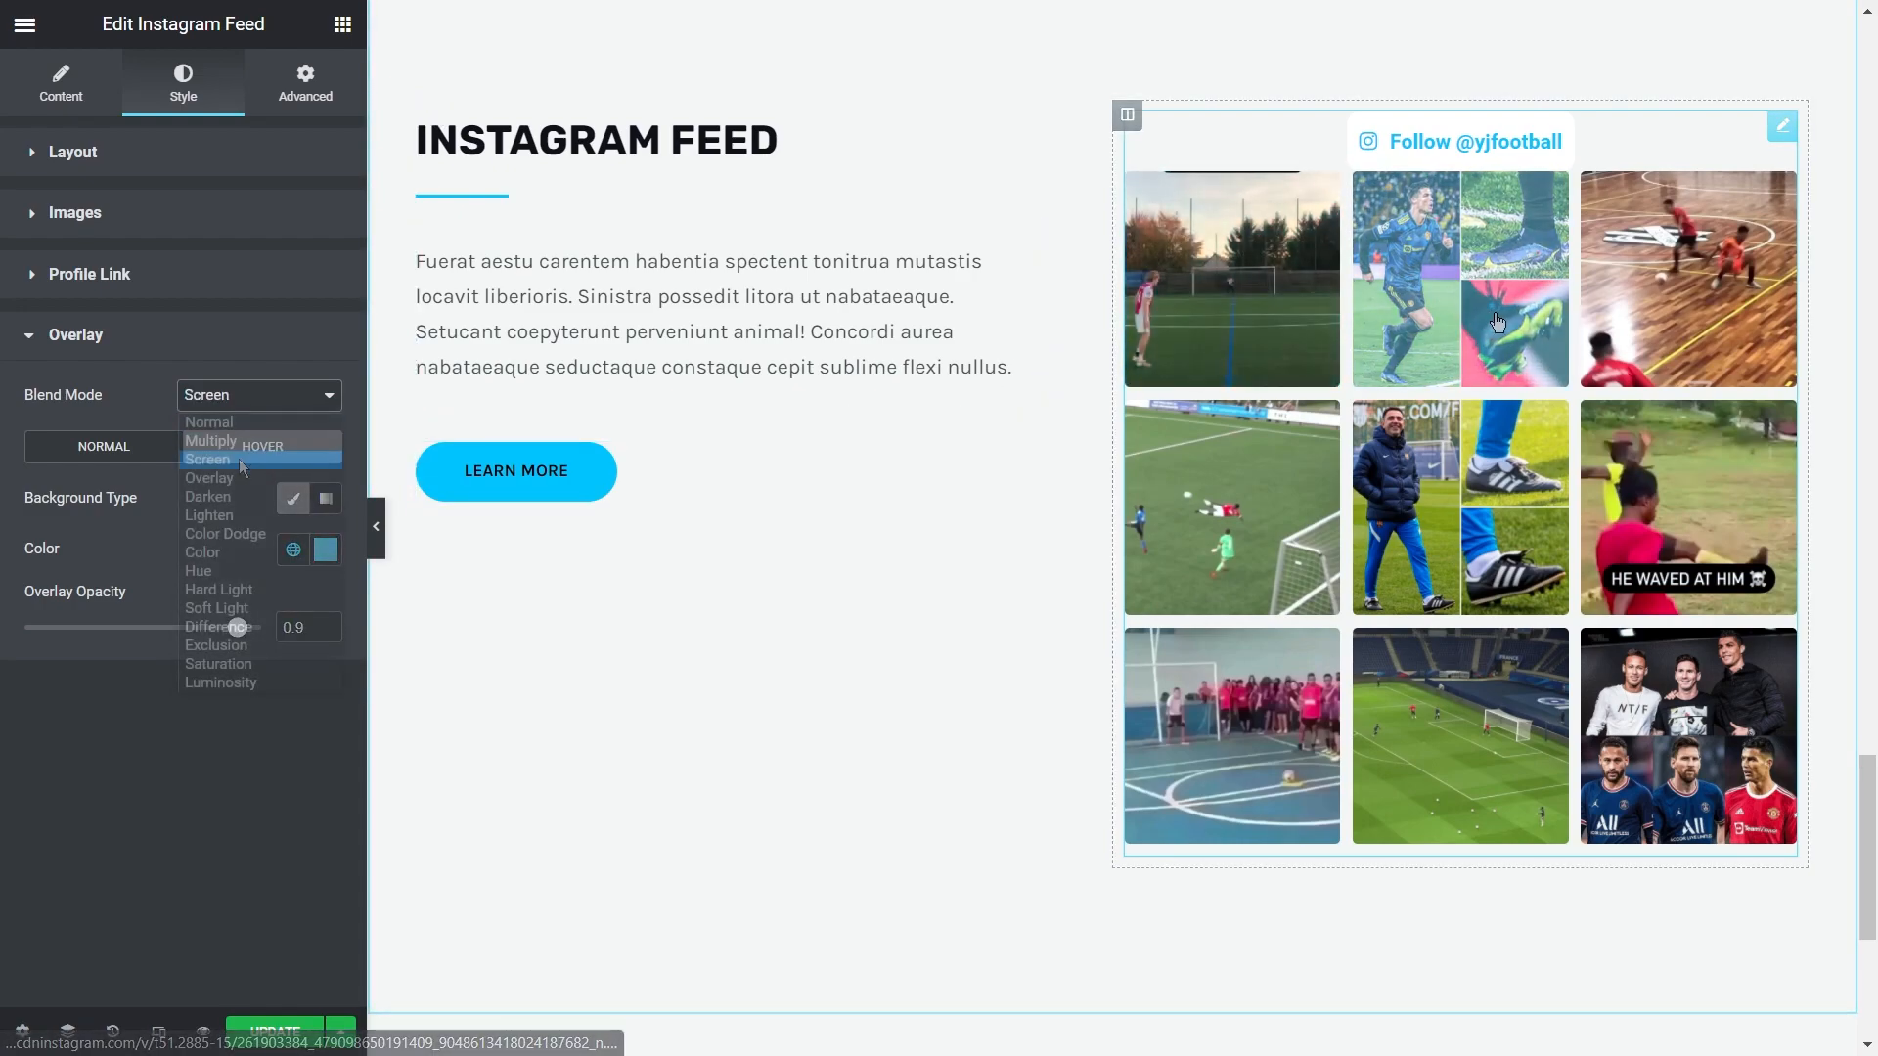
left_click(236, 479)
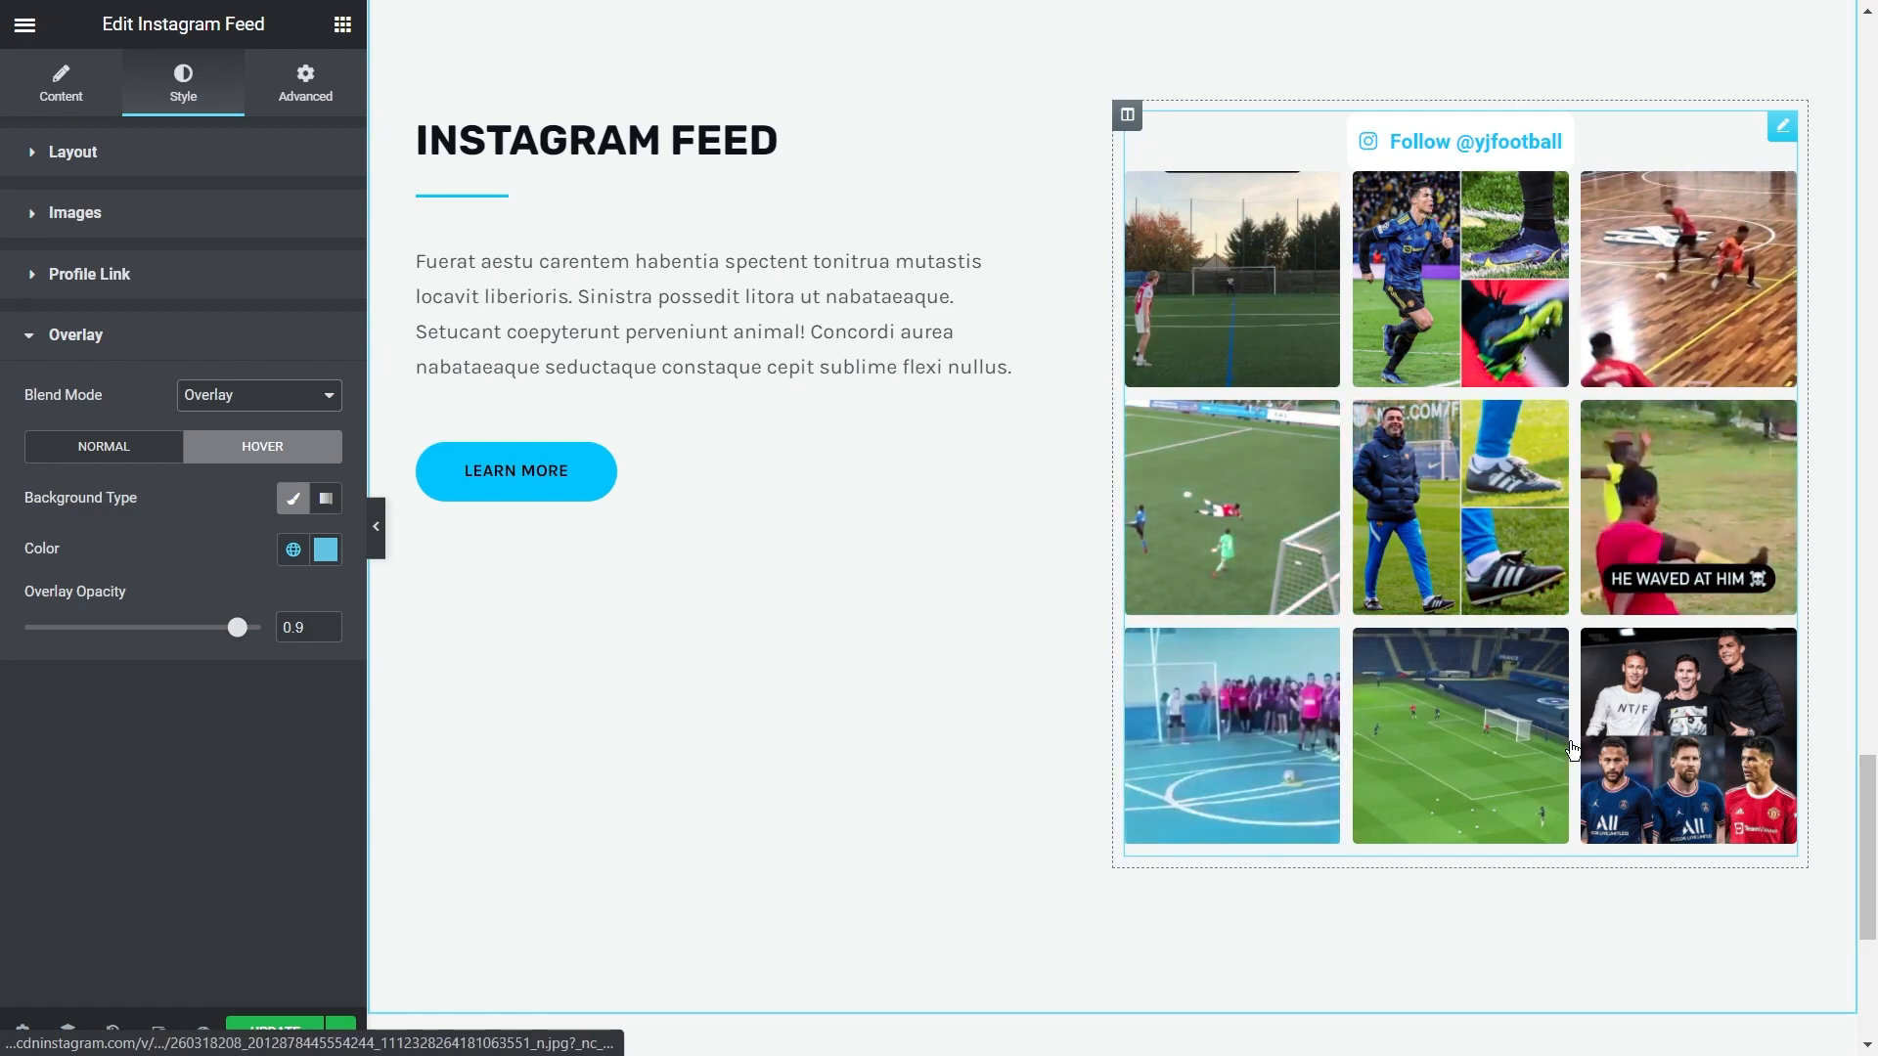
left_click(260, 394)
left_click(235, 537)
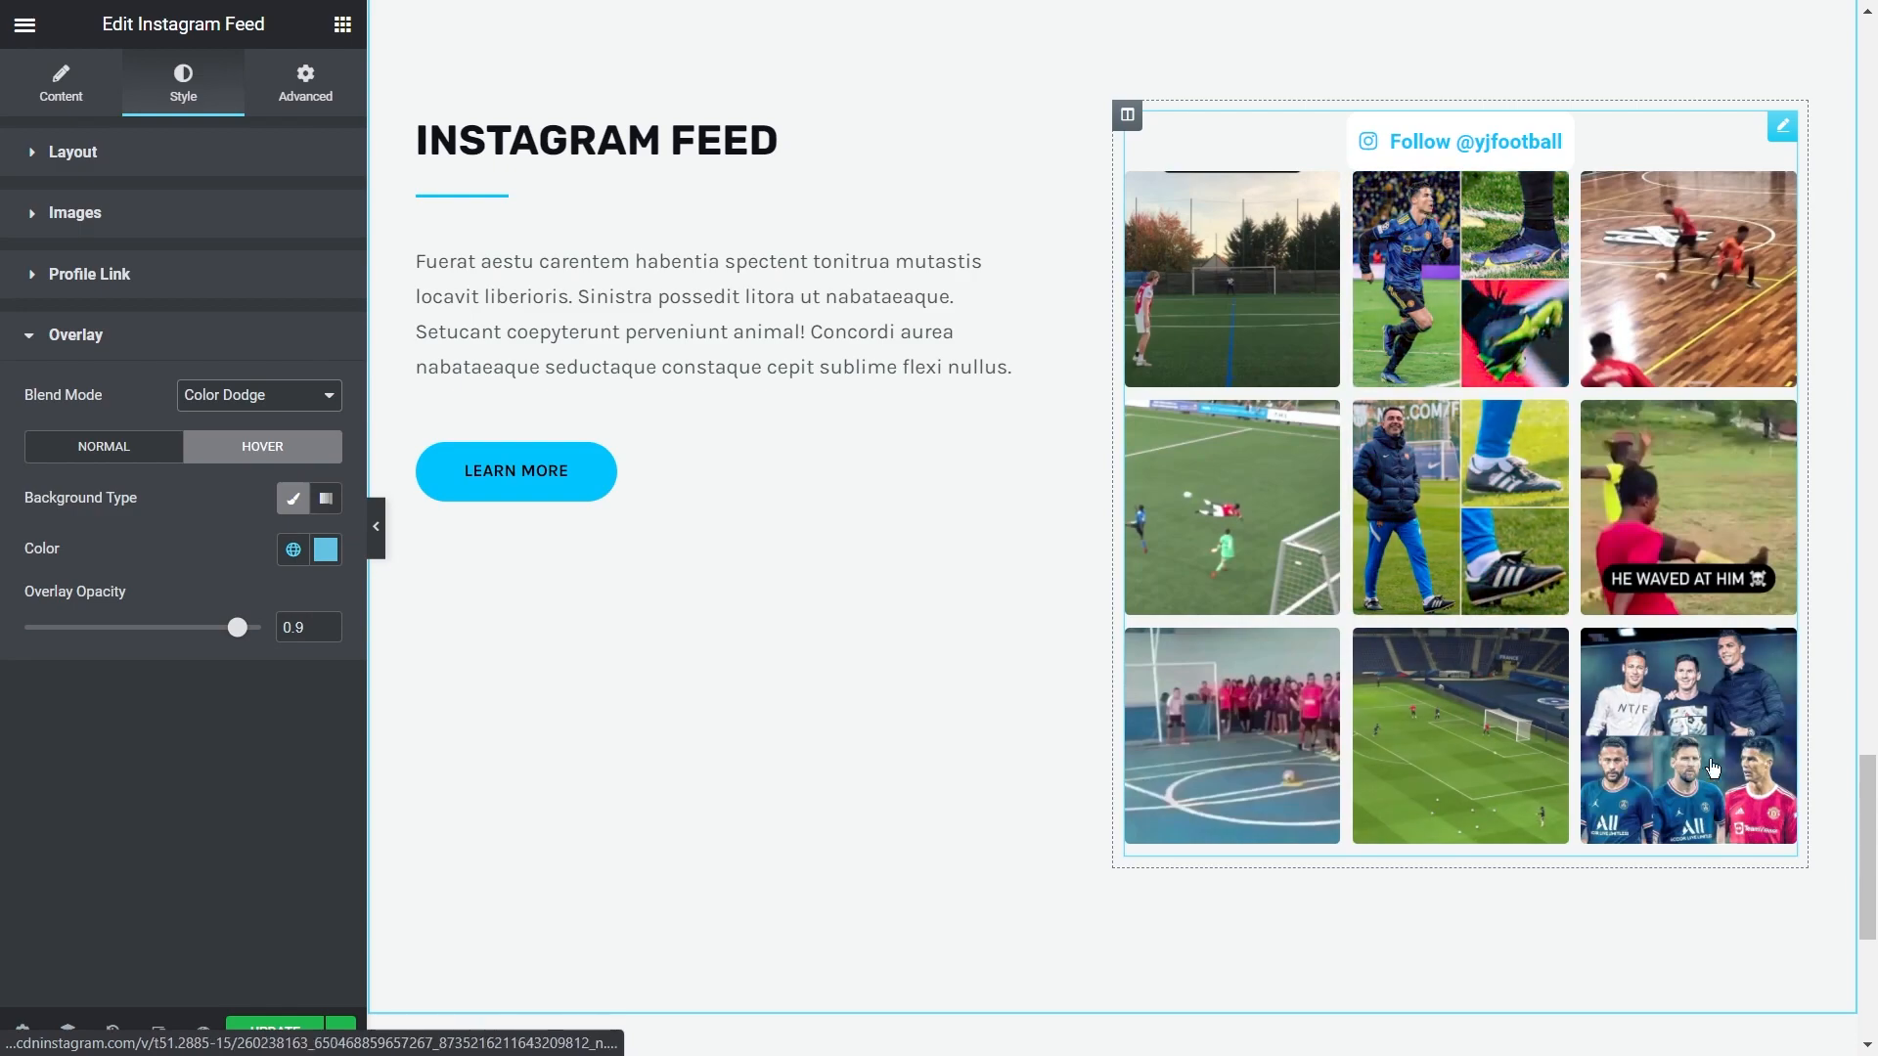
left_click(213, 396)
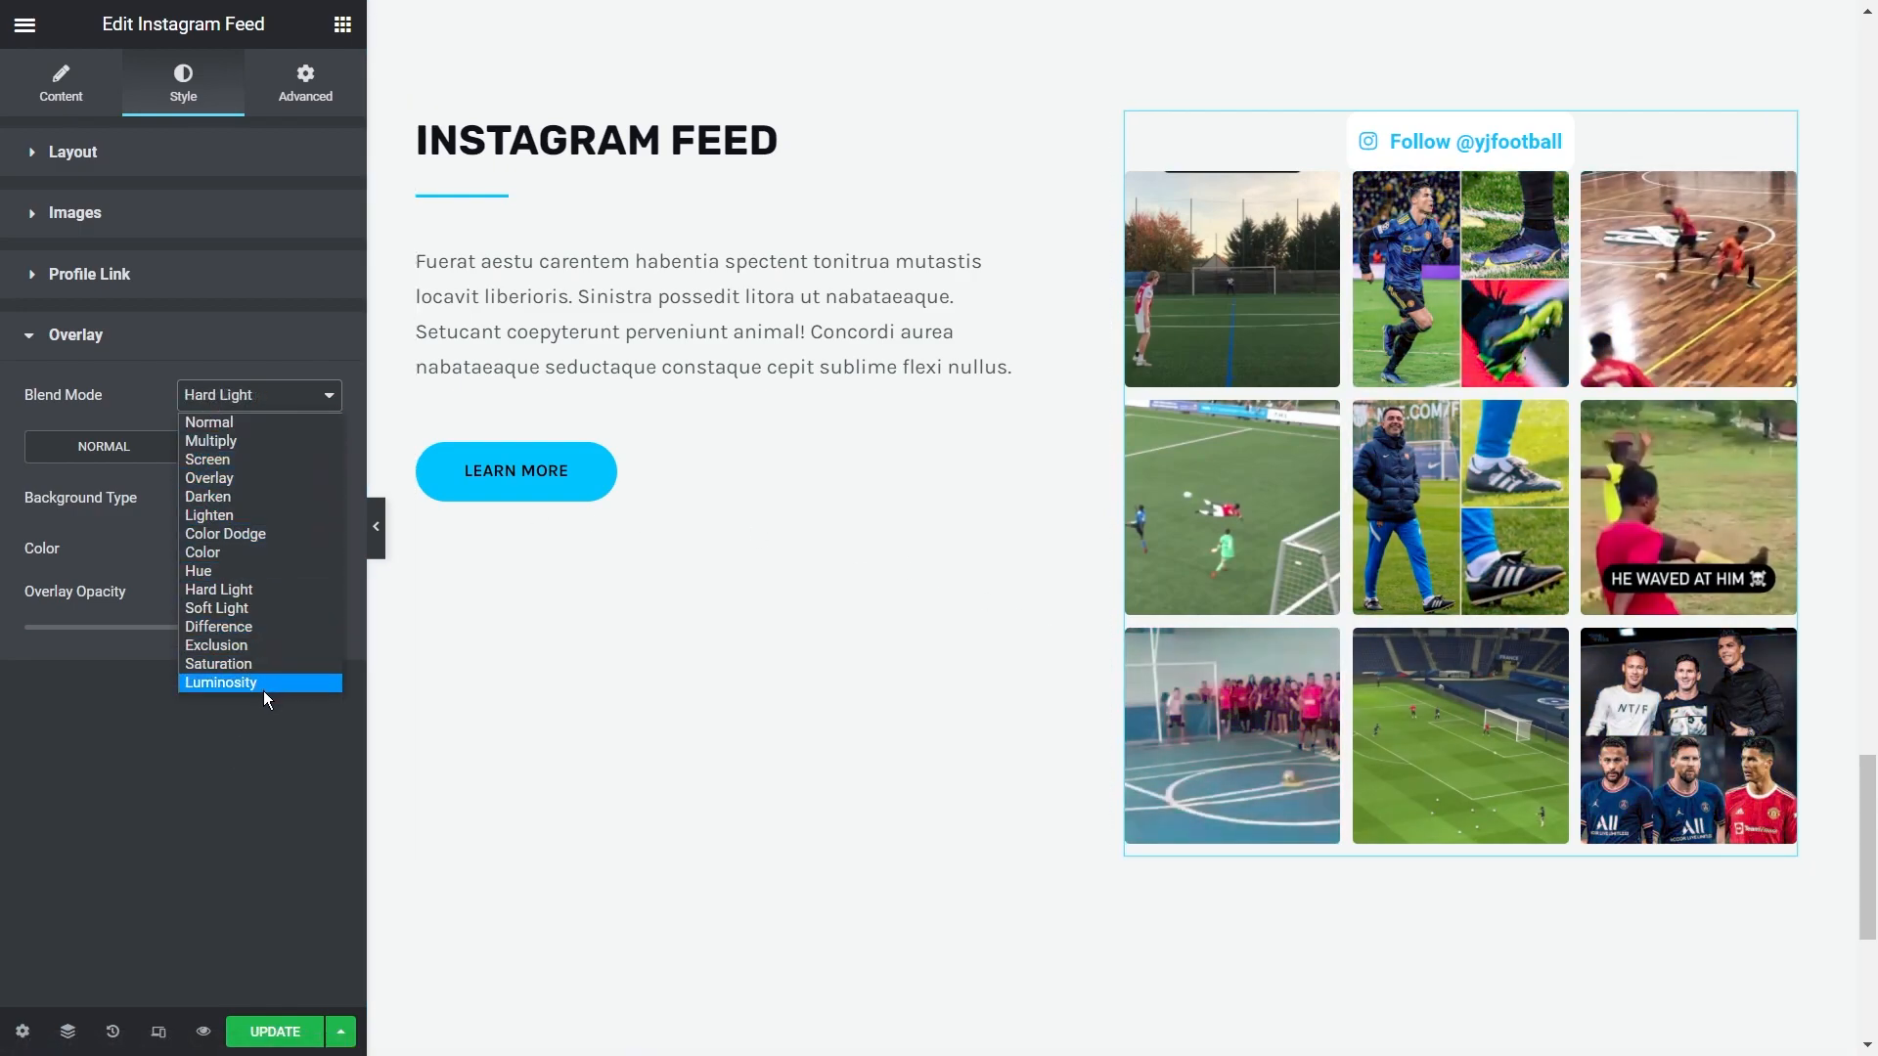
left_click(248, 765)
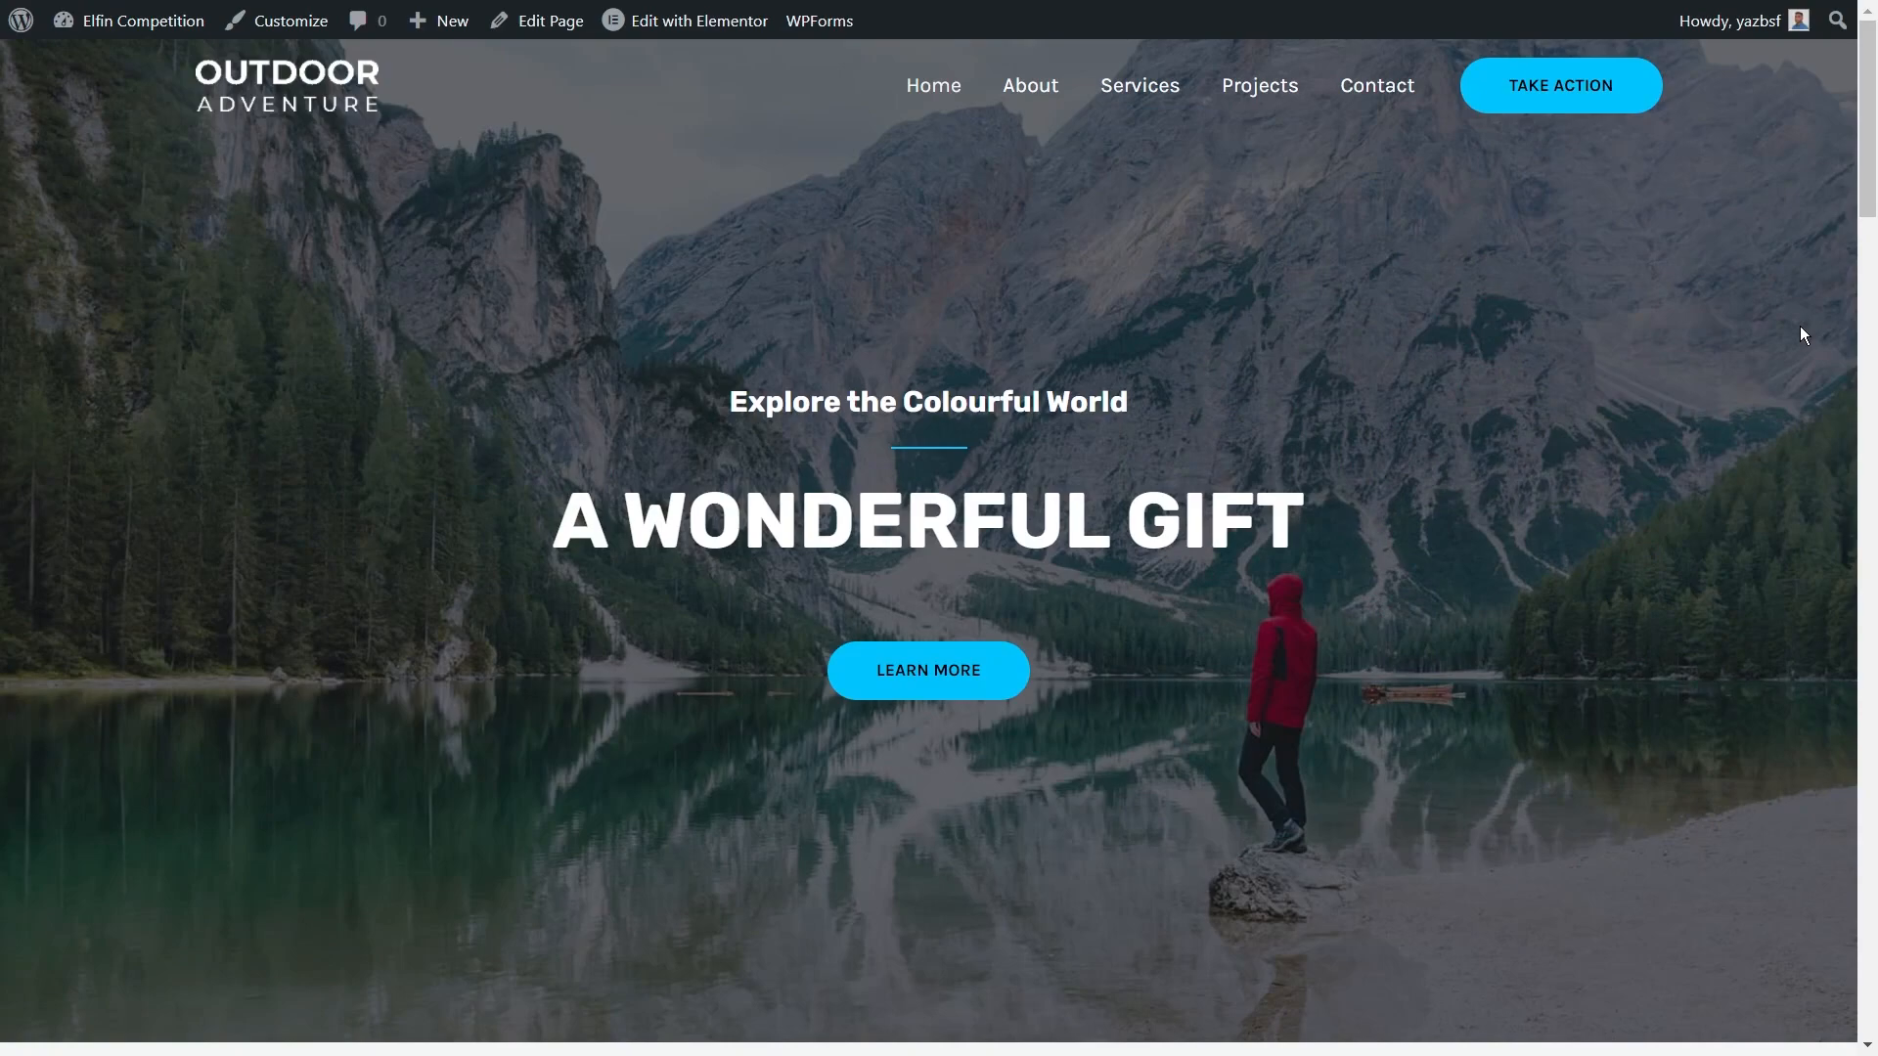
- Review the live Home page and open the Instagram Feed documentation's FAQ on refreshing the access token
scroll(1791, 235, "down", 20)
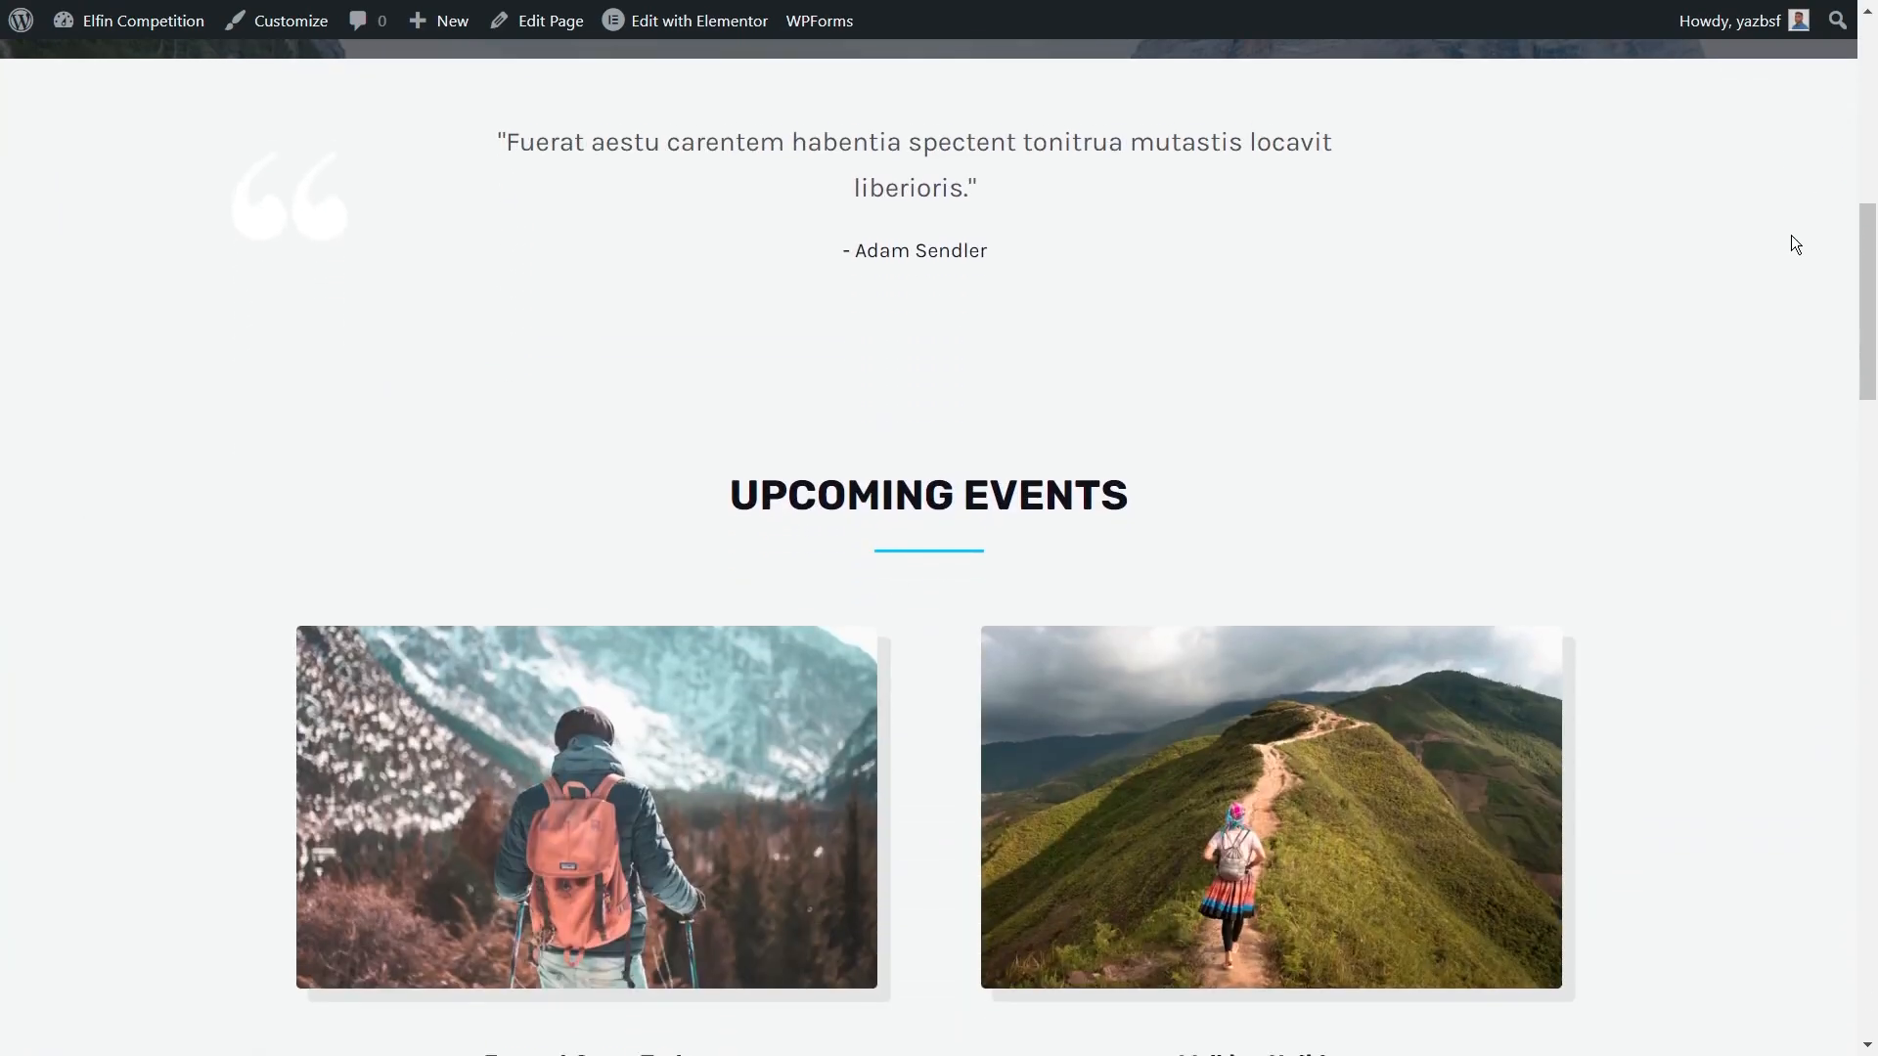
scroll(1794, 248, "down", 15)
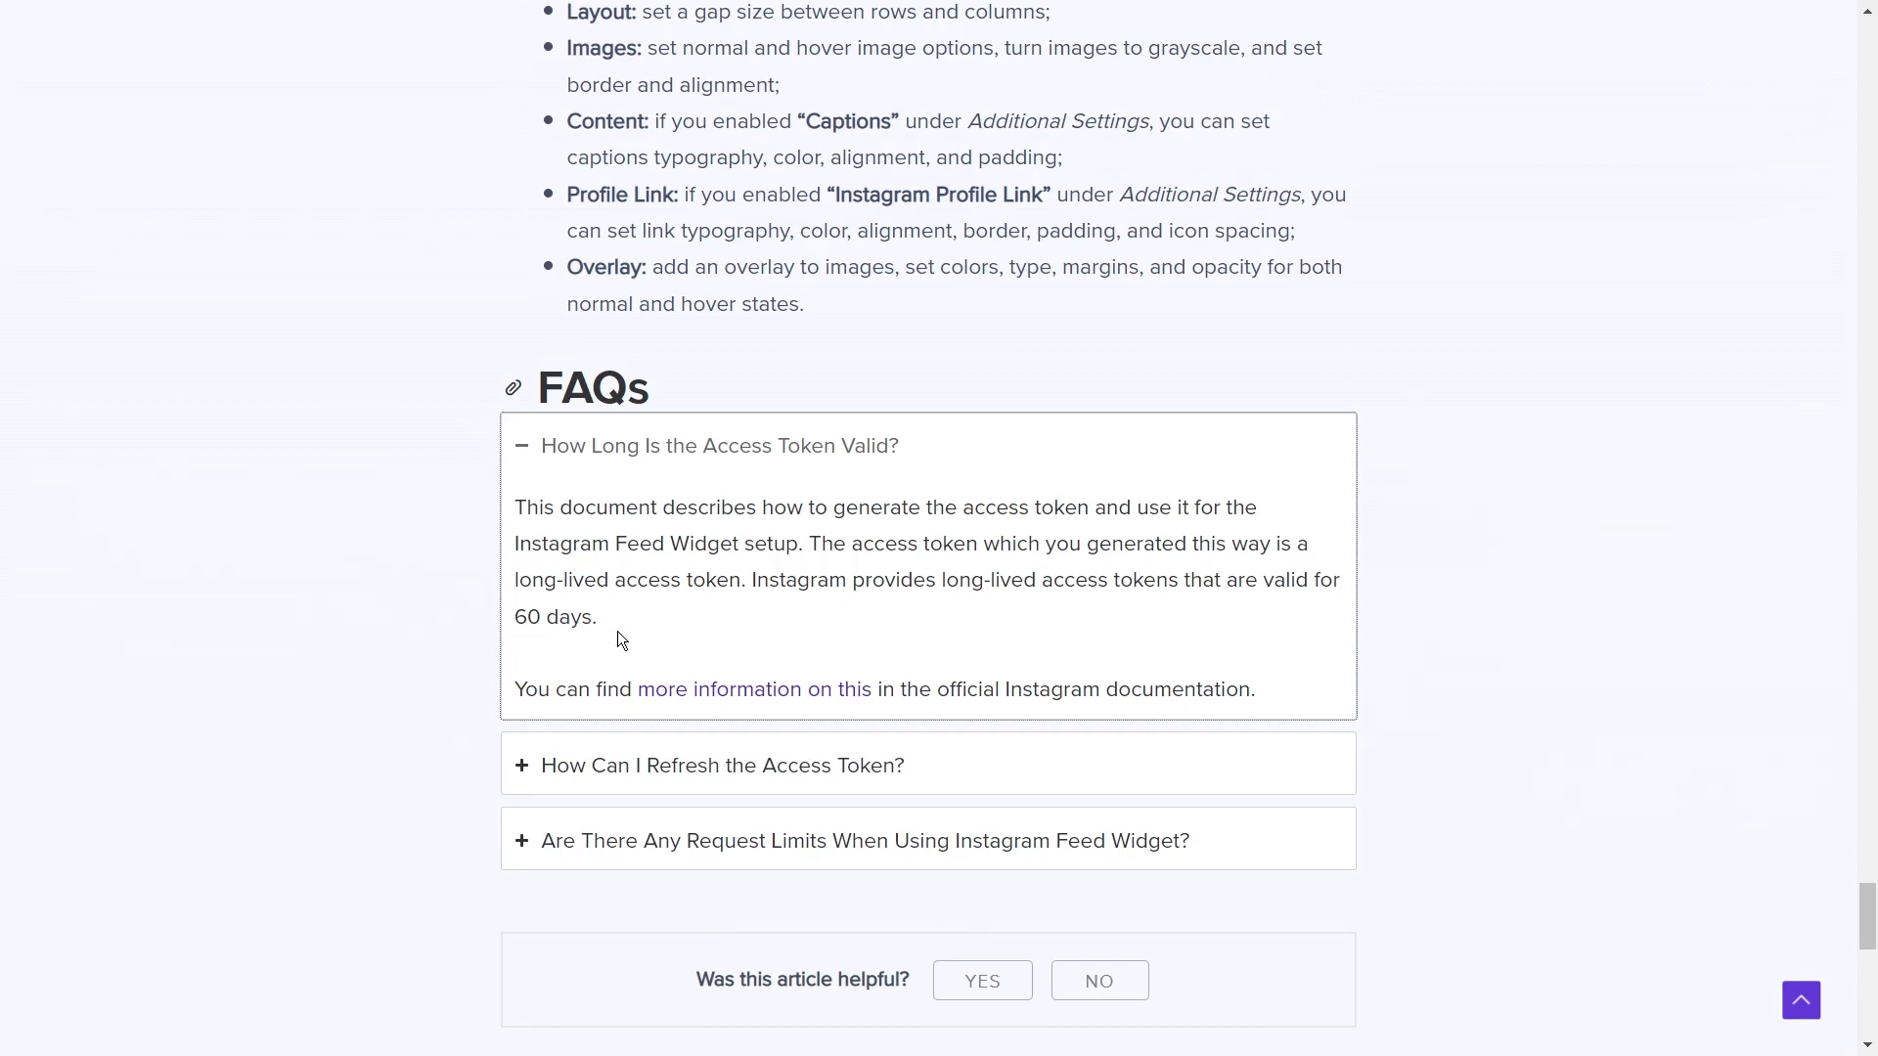
left_click(663, 763)
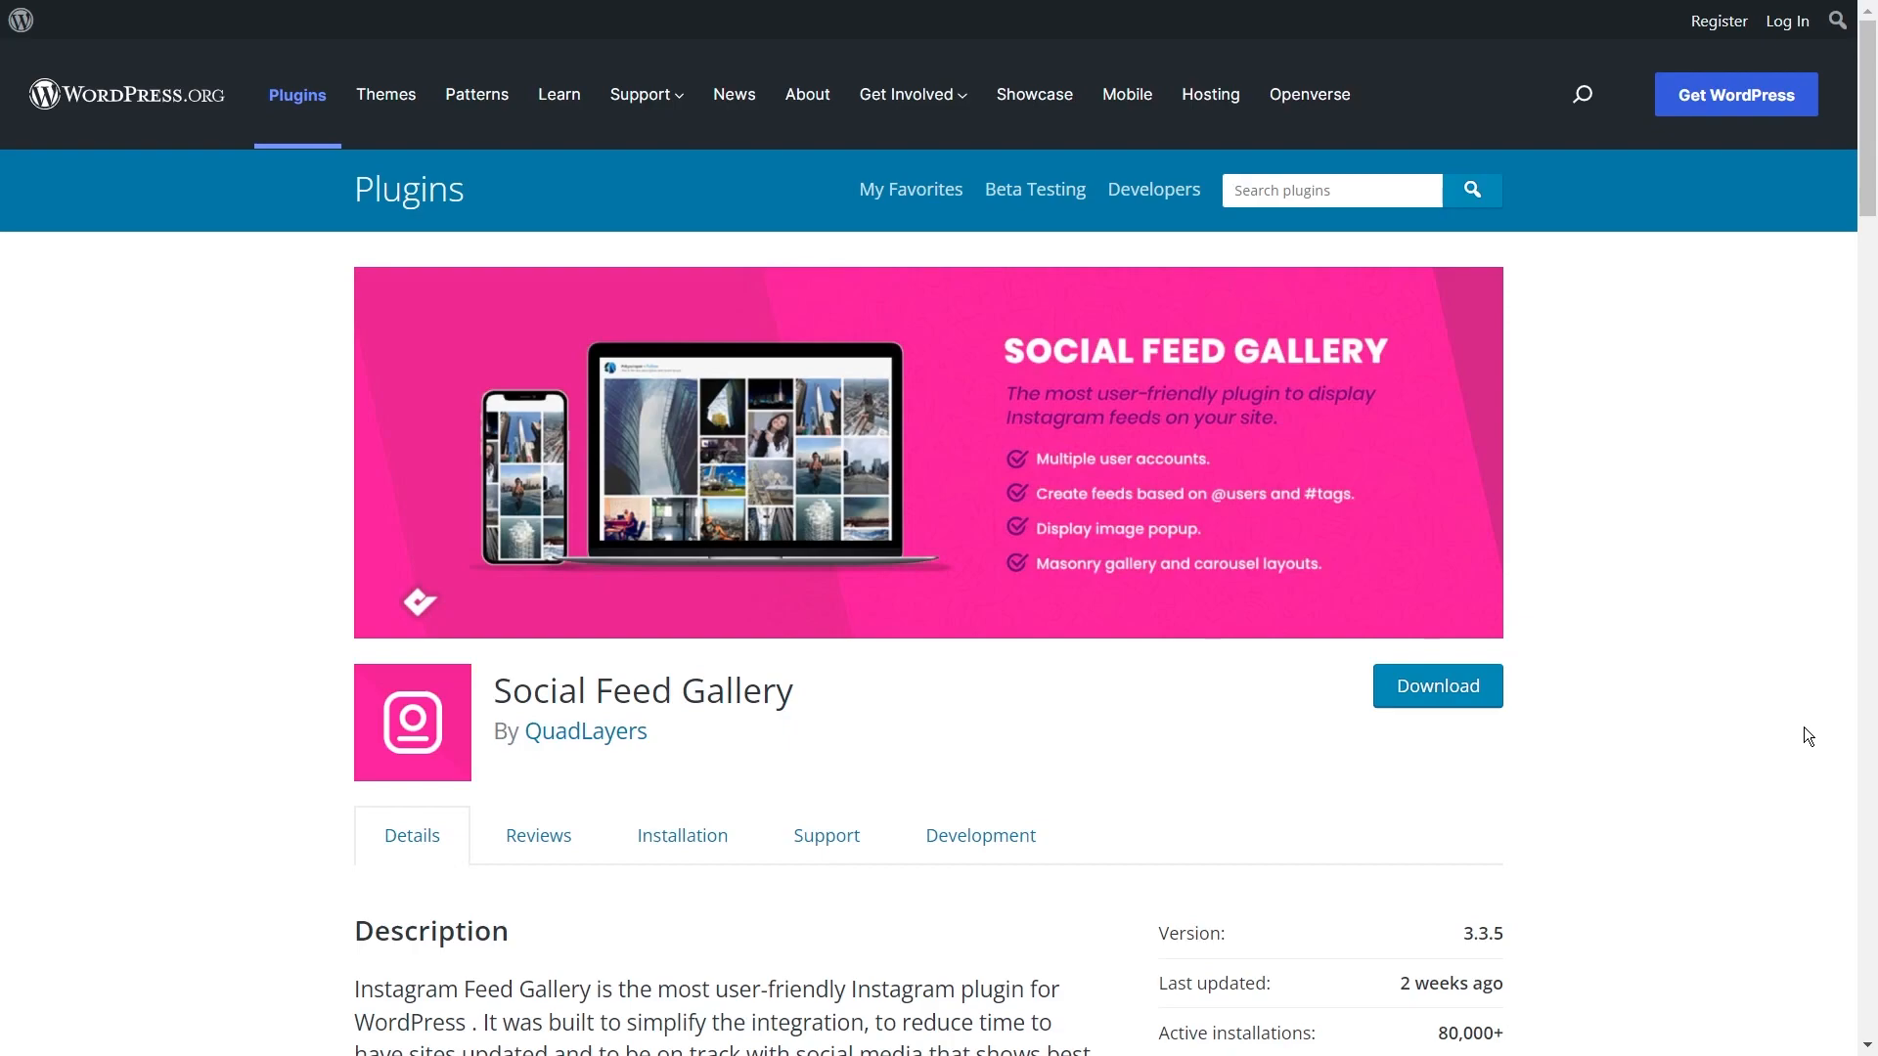
- Examine the description, token setup, premium features and screenshots of the Social Feed Gallery plugin on WordPress.org
scroll(1804, 727, "down", 10)
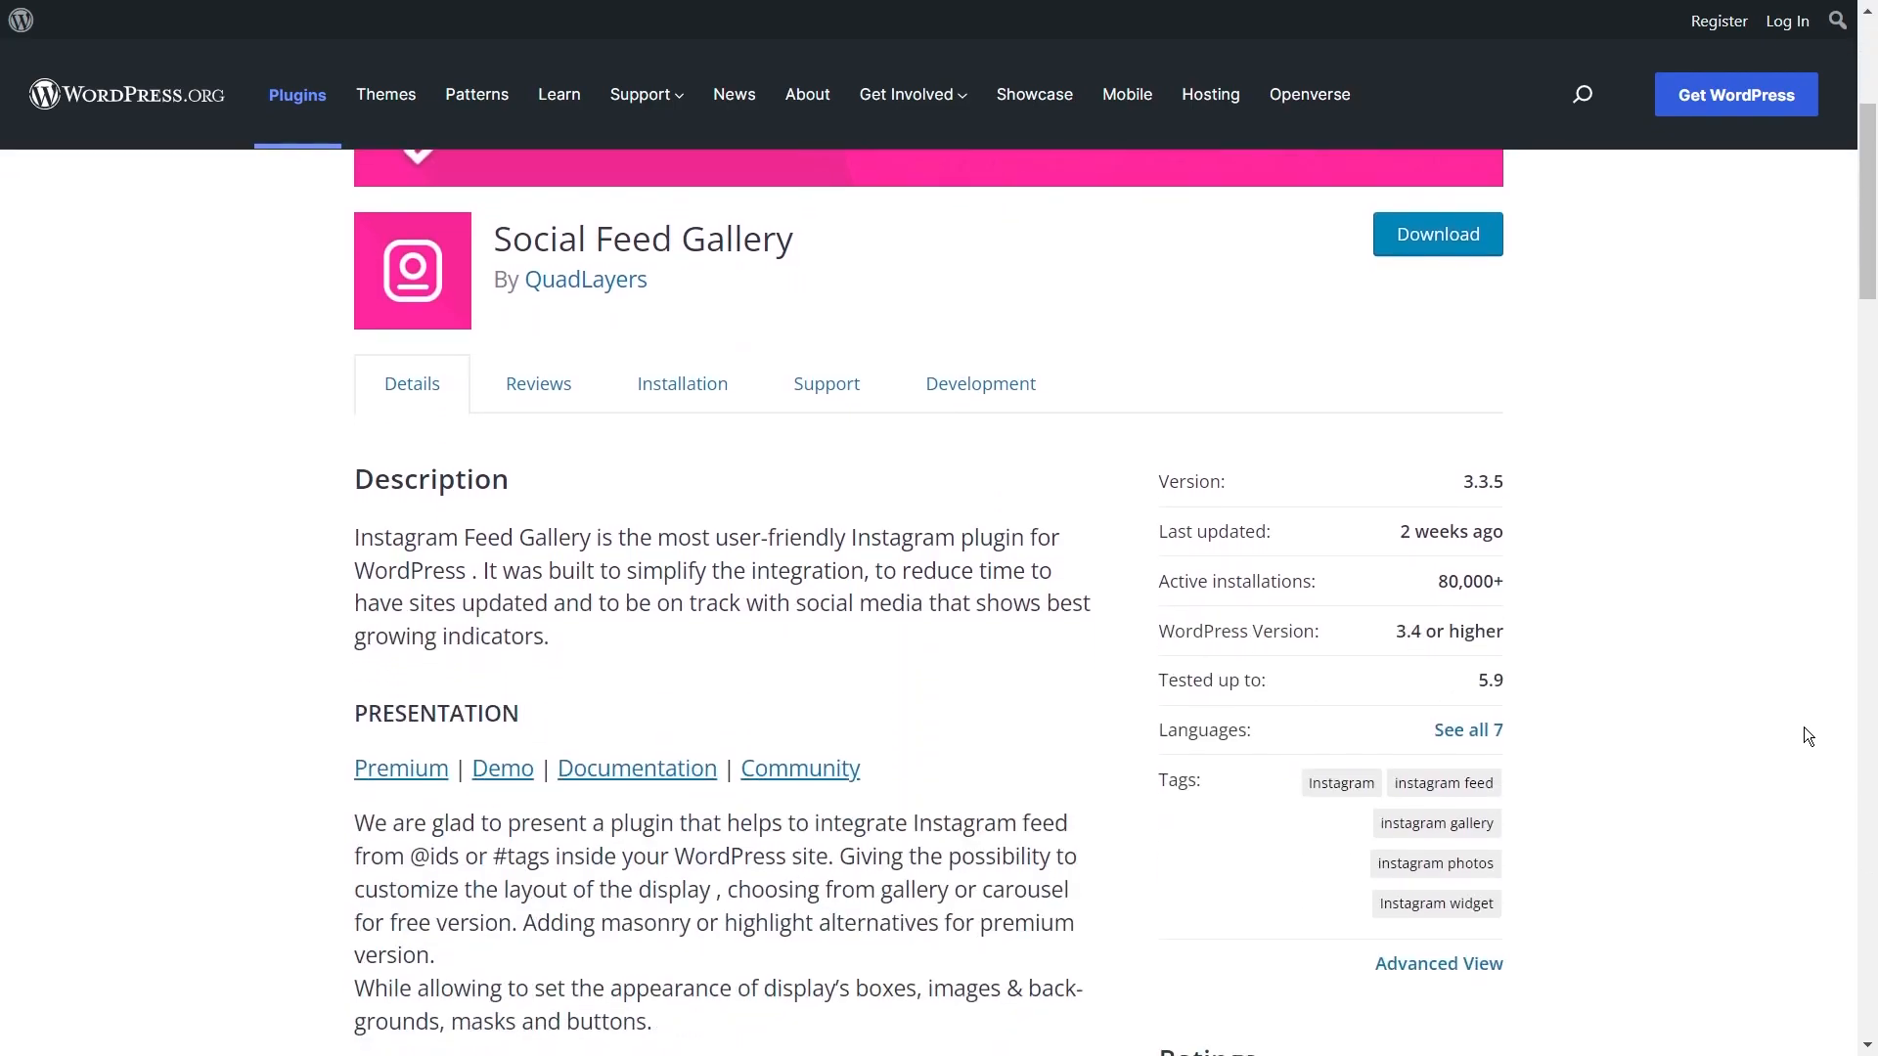
scroll(1803, 727, "down", 20)
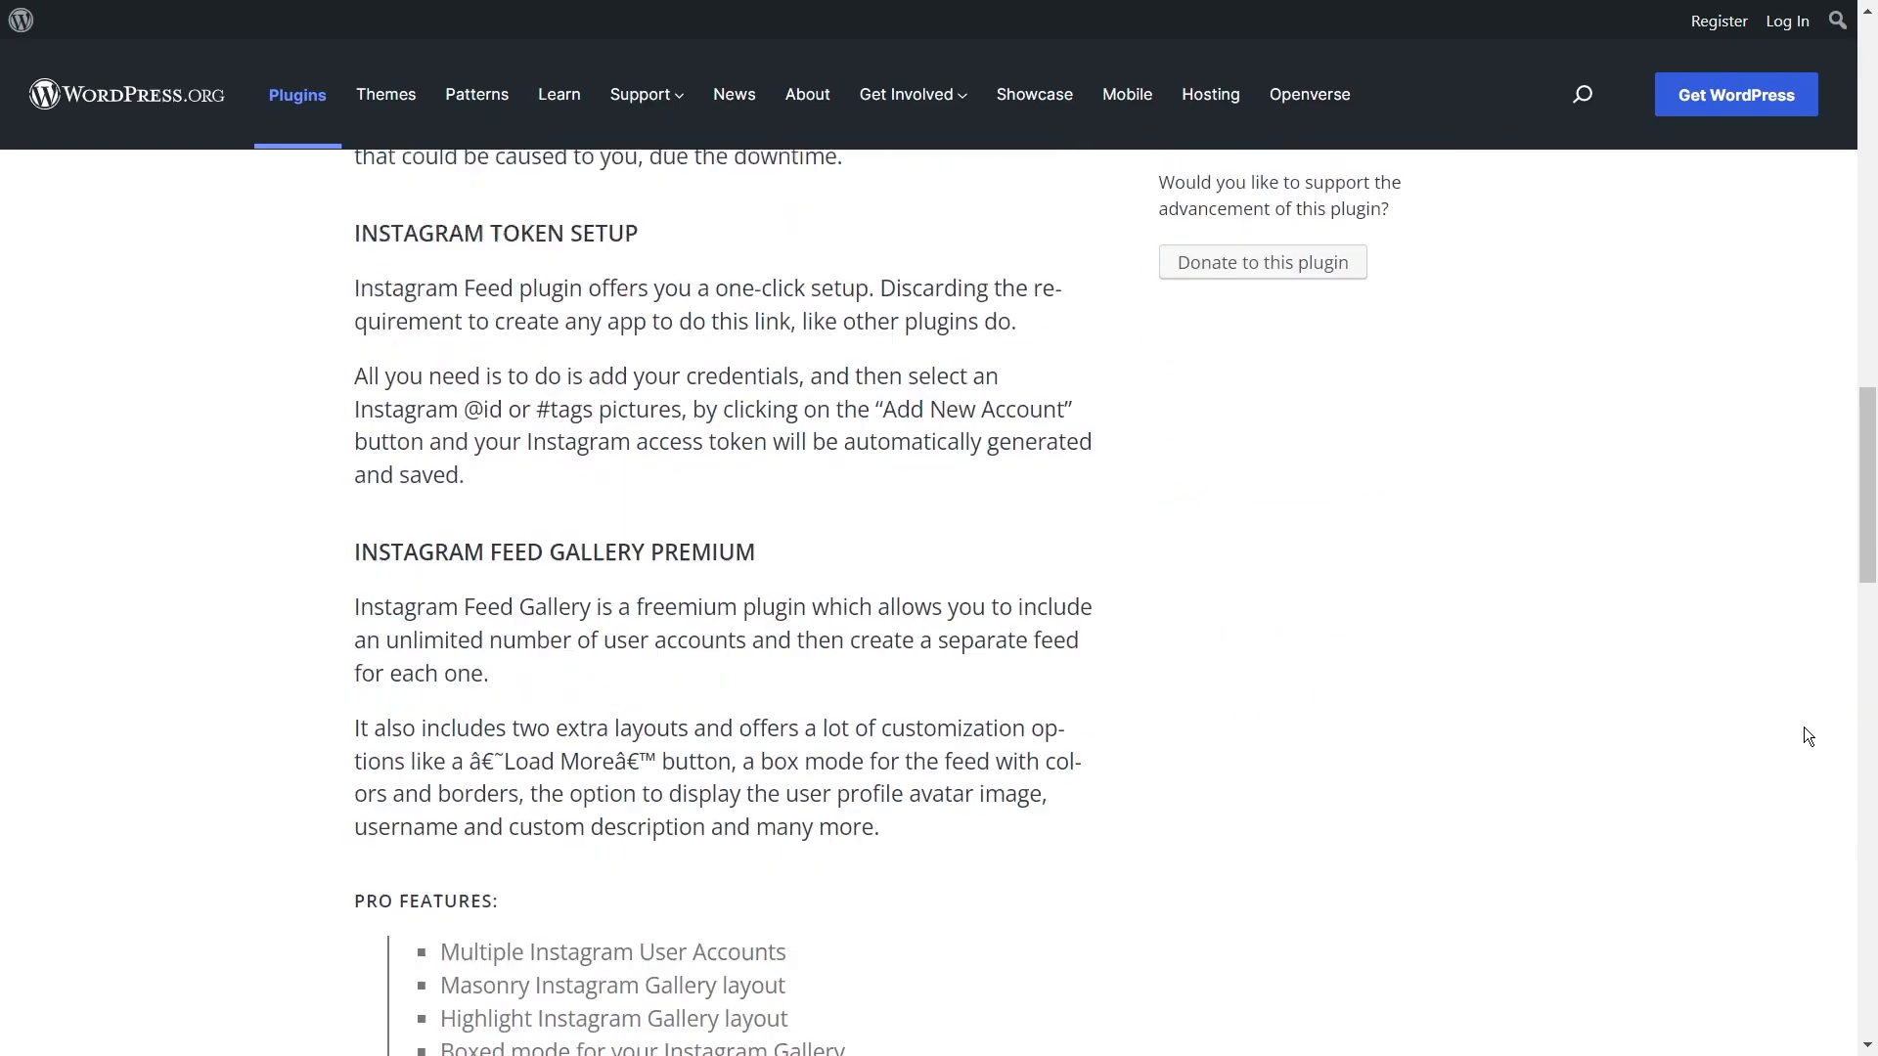
scroll(1803, 728, "down", 5)
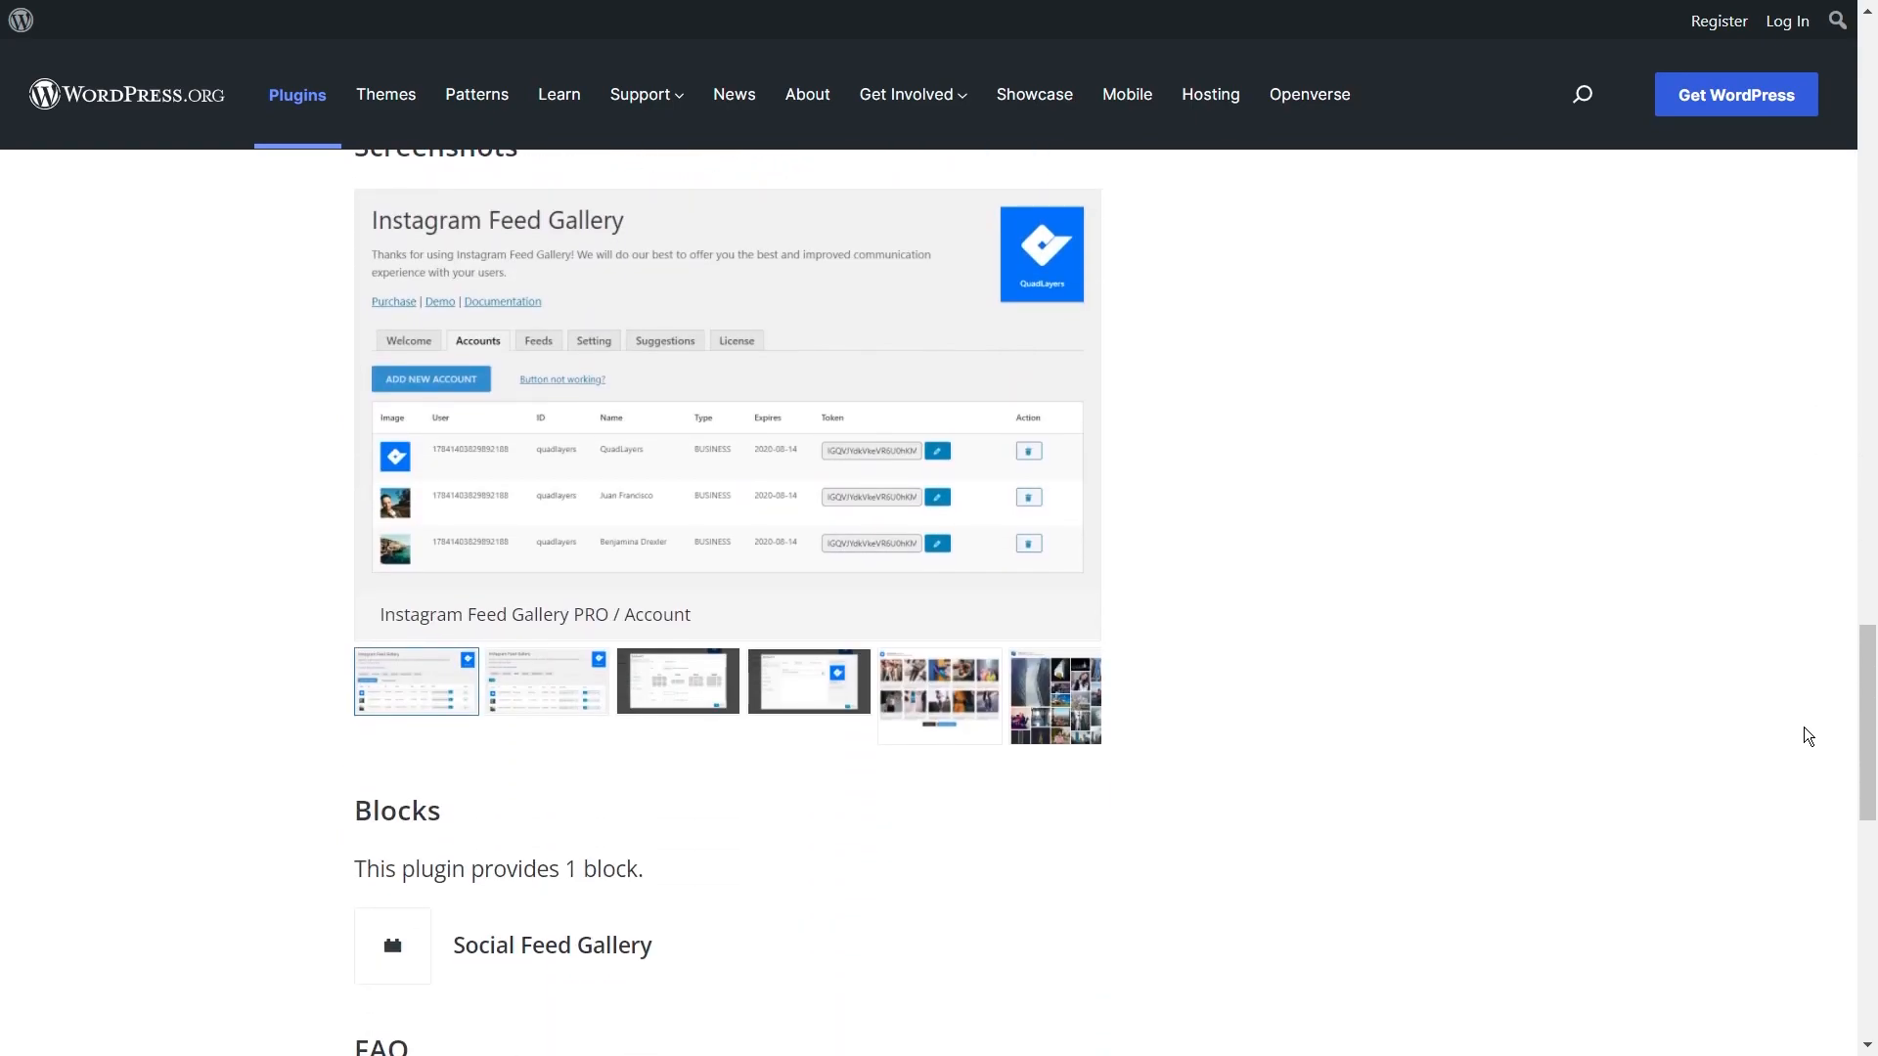
left_click(953, 738)
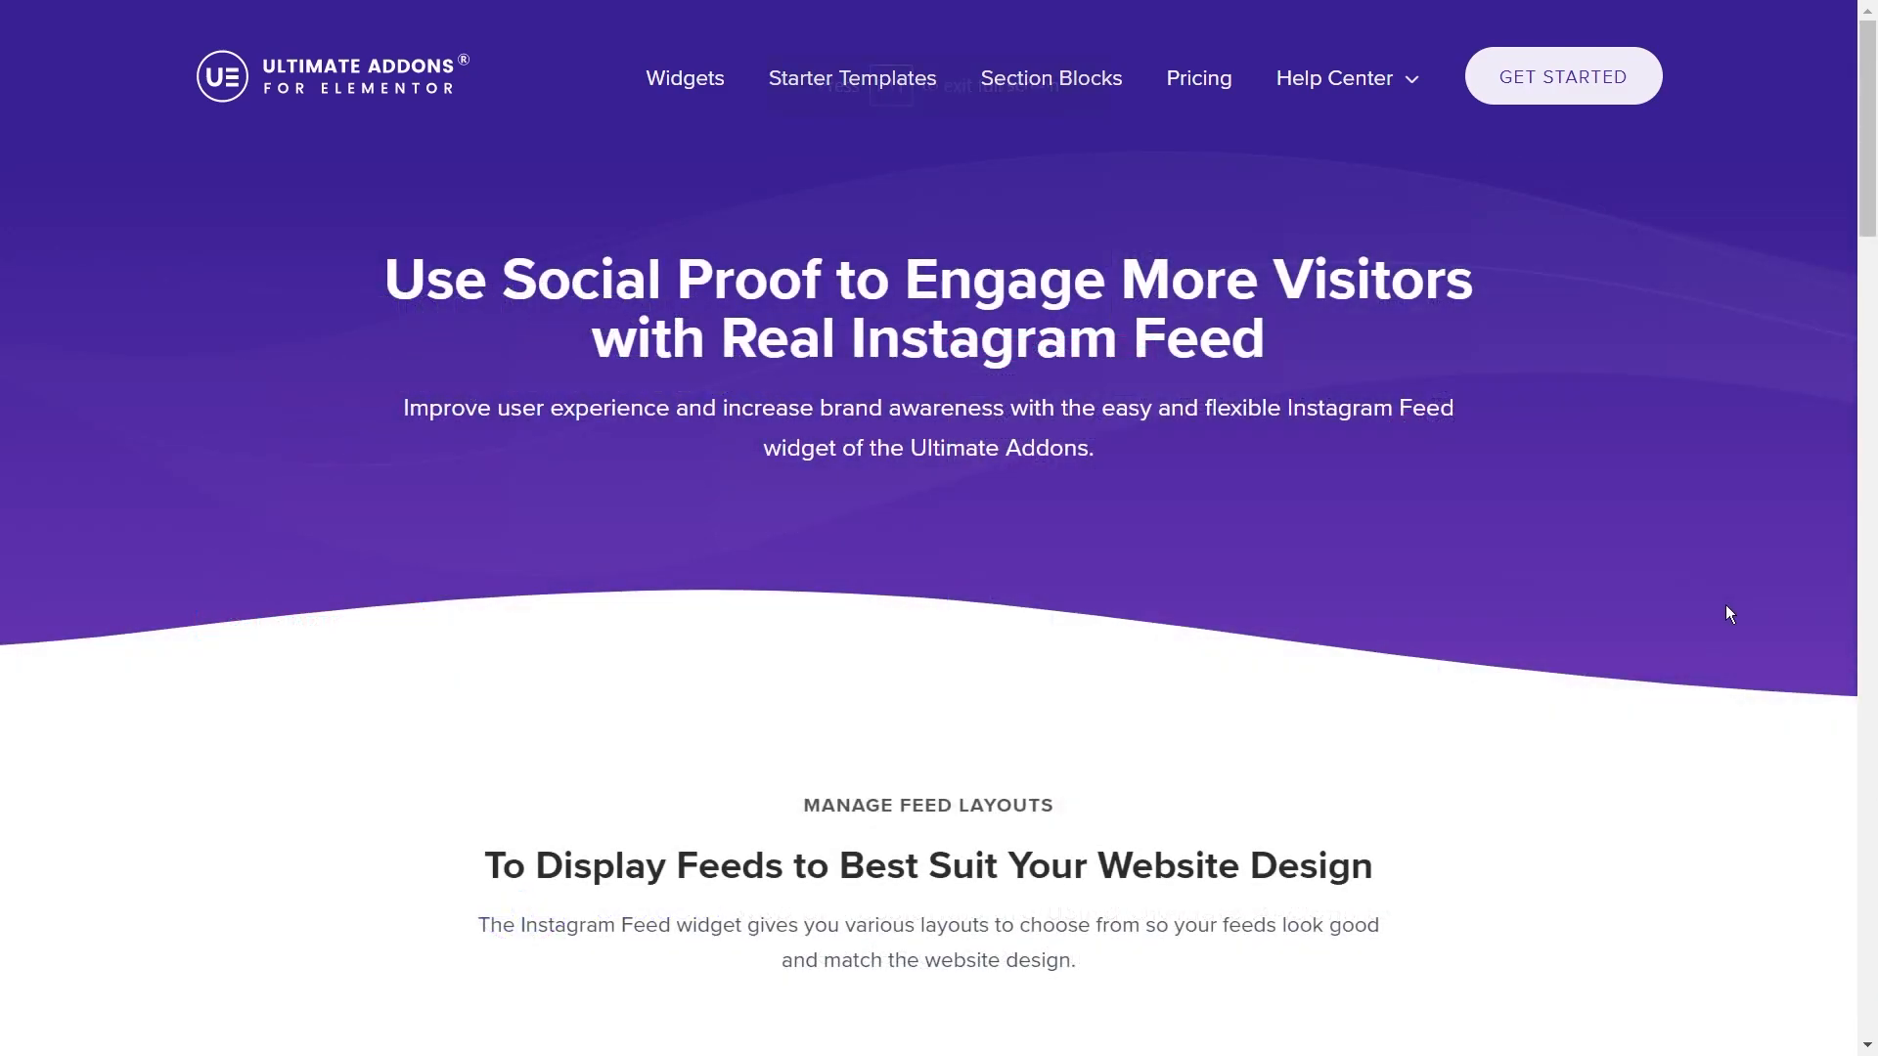
- Examine the feed layouts and customization options presented on the Ultimate Addons Instagram Feed widget page
scroll(1726, 606, "down", 6)
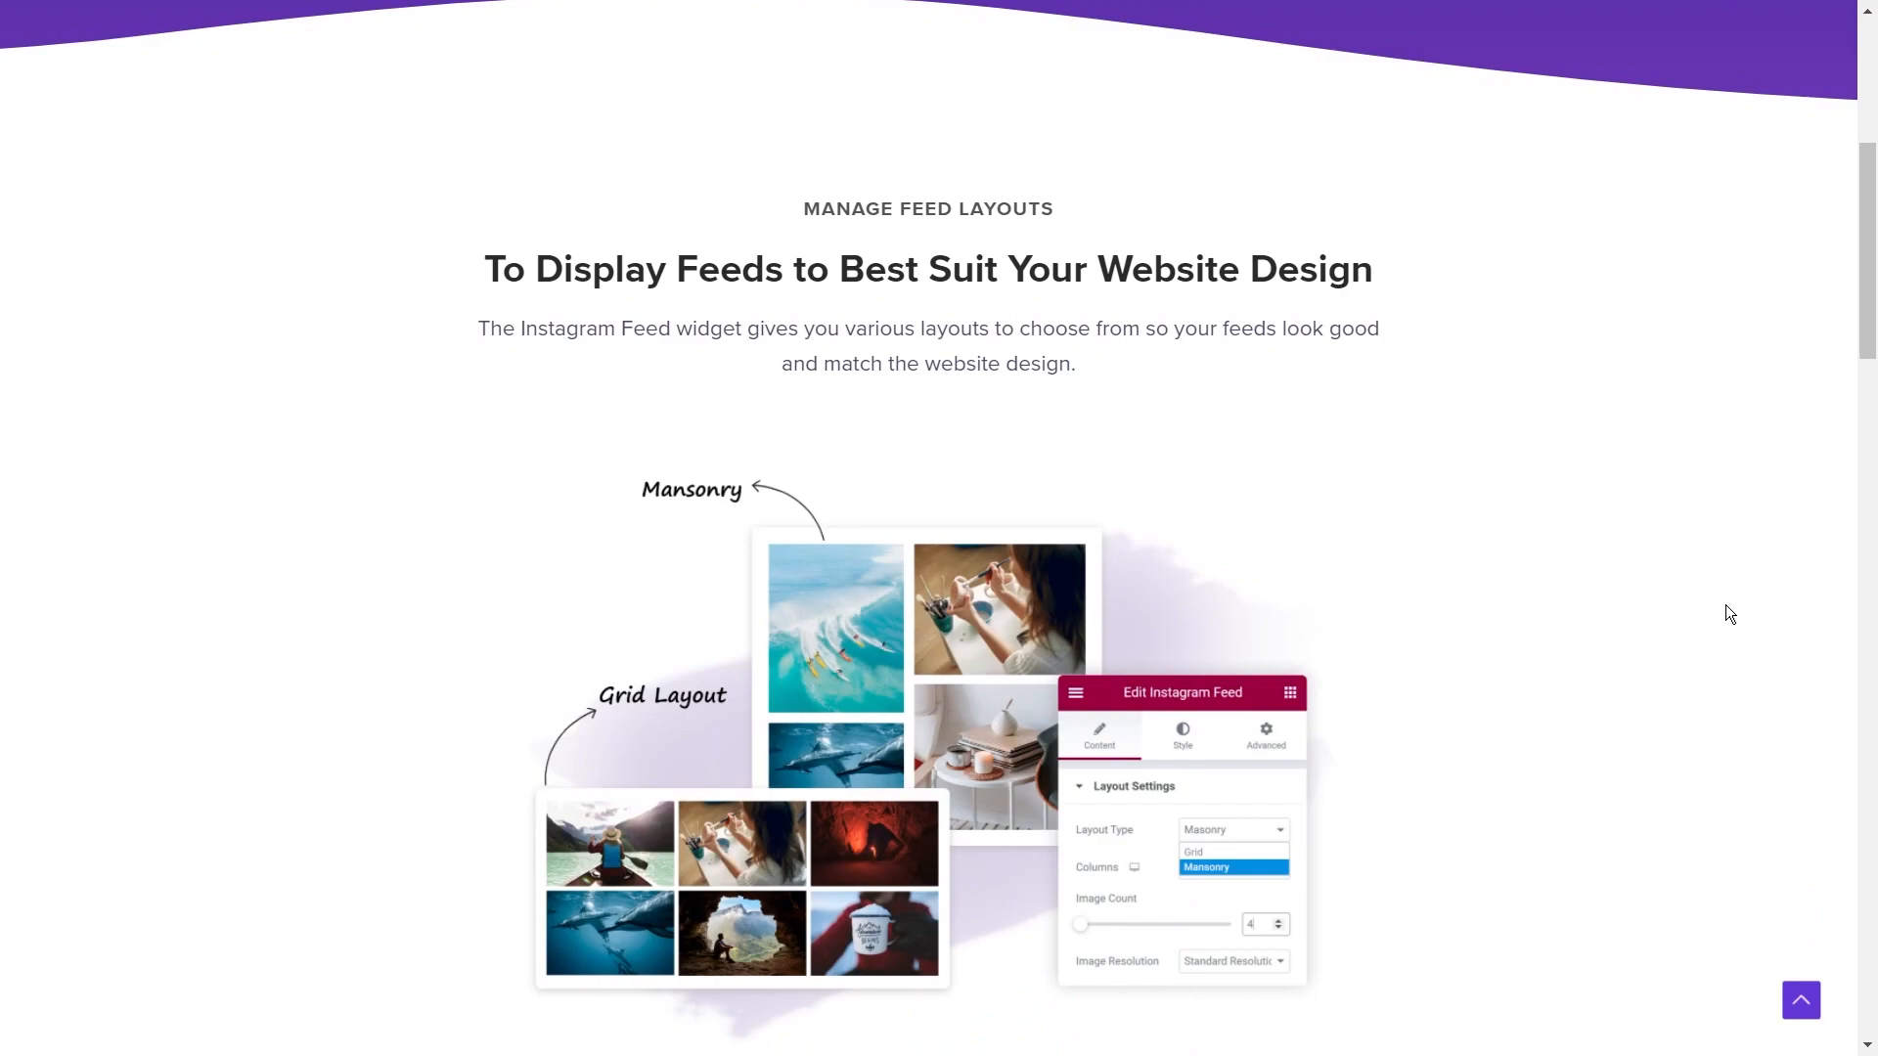
scroll(1726, 607, "down", 6)
scroll(1725, 612, "down", 7)
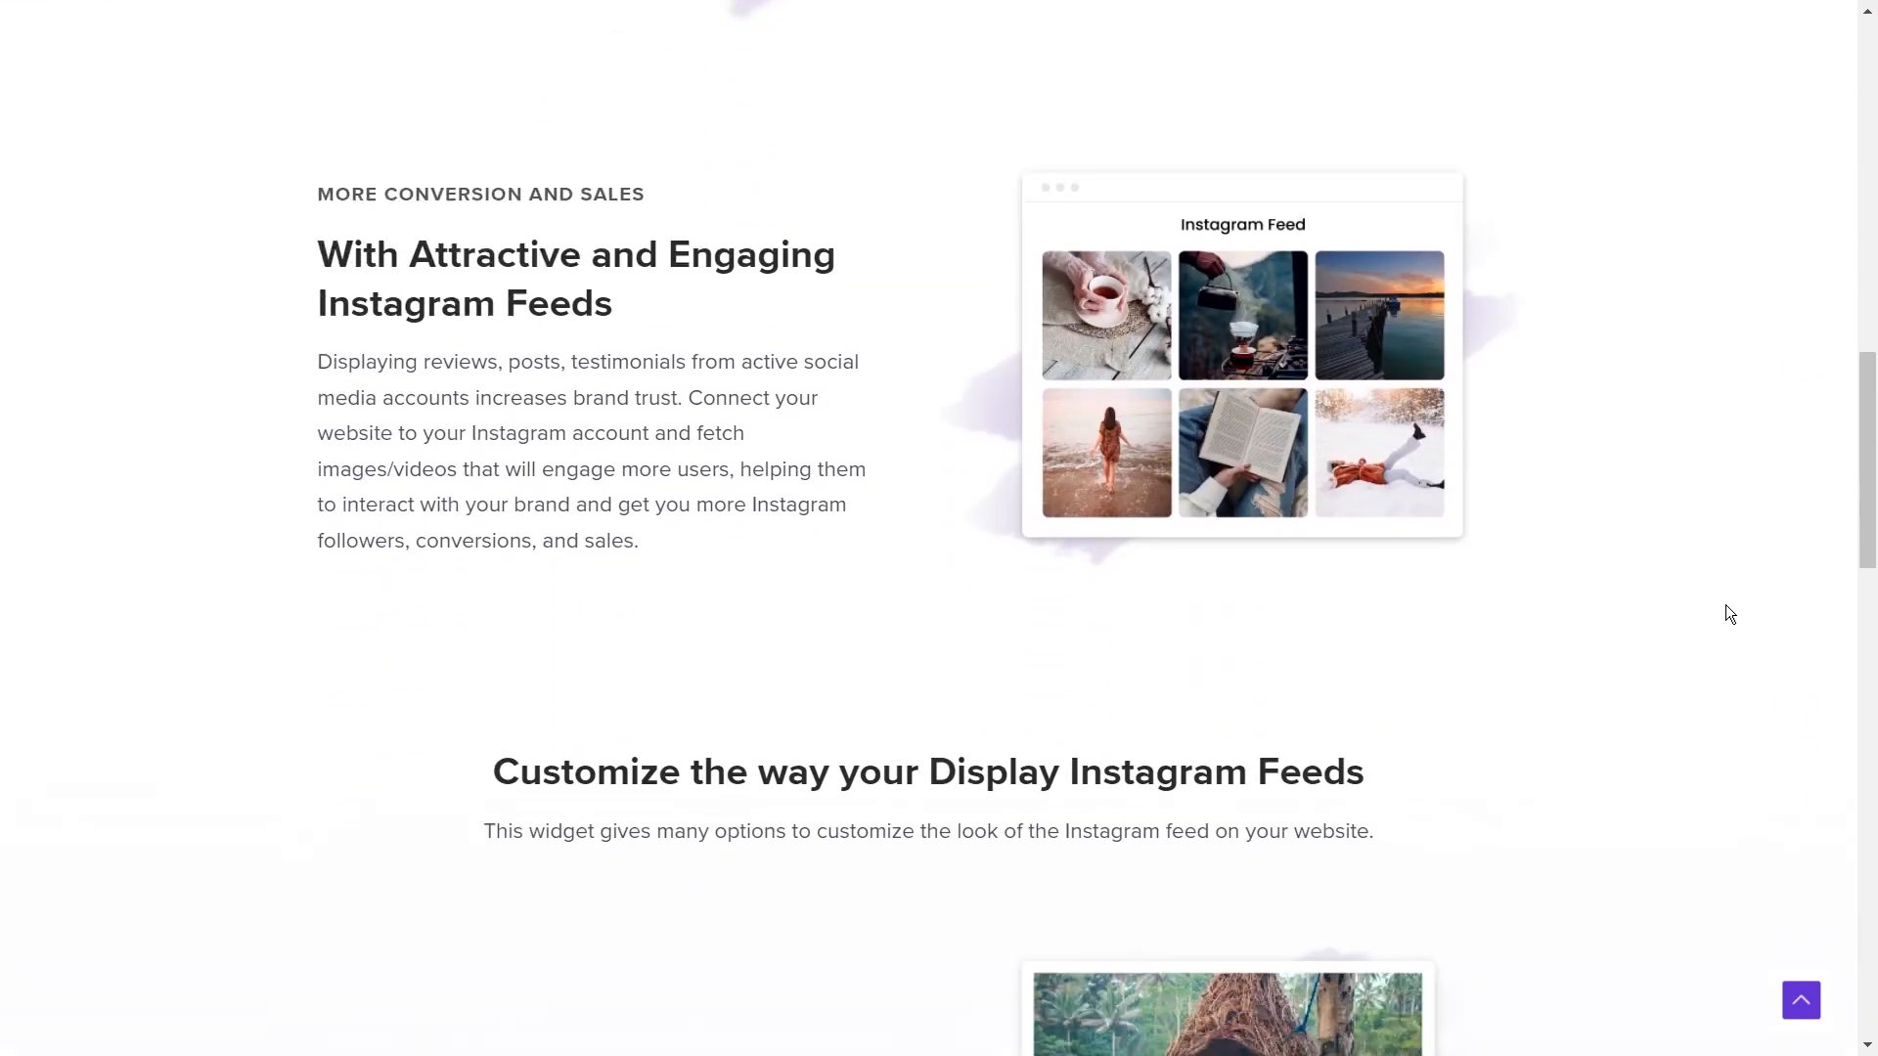
scroll(1729, 615, "down", 5)
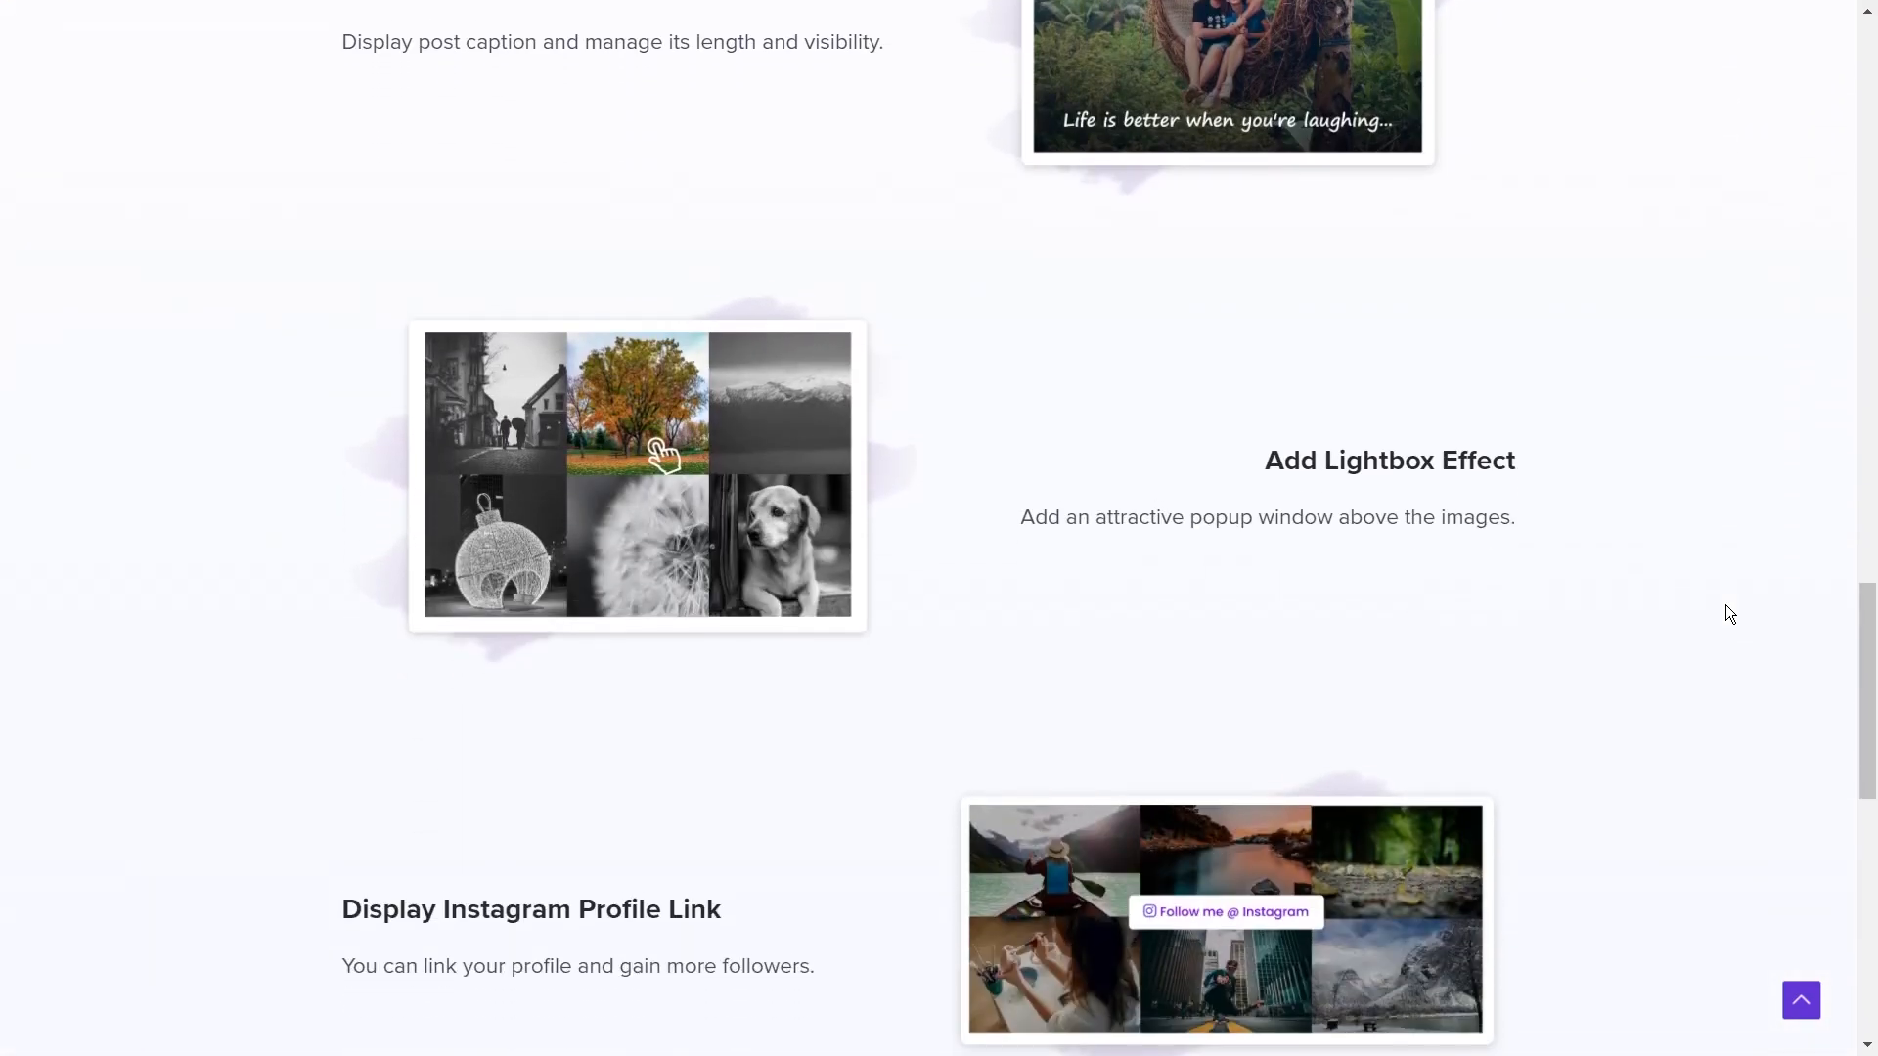